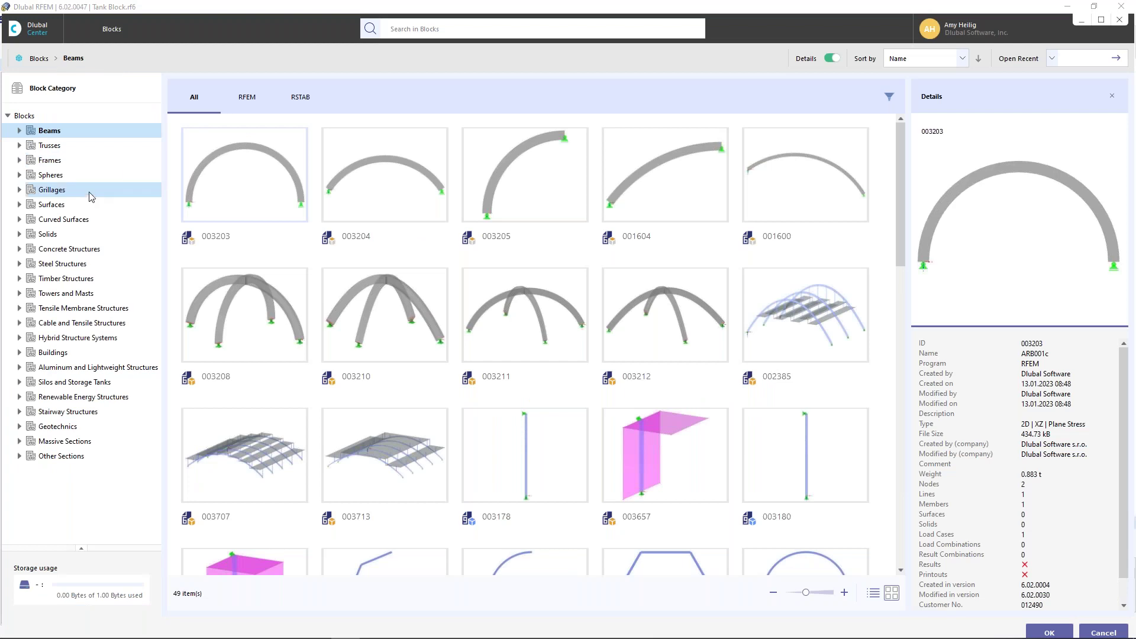
Step: Browse the Steel Structures, Timber Structures, and Silos and Storage Tanks block categories, preview tank block 002754, and leave the library without inserting it
{"action": "left_click", "coordinate": [78, 269]}
{"action": "scroll", "coordinate": [514, 358], "scroll_direction": "down", "scroll_amount": 8}
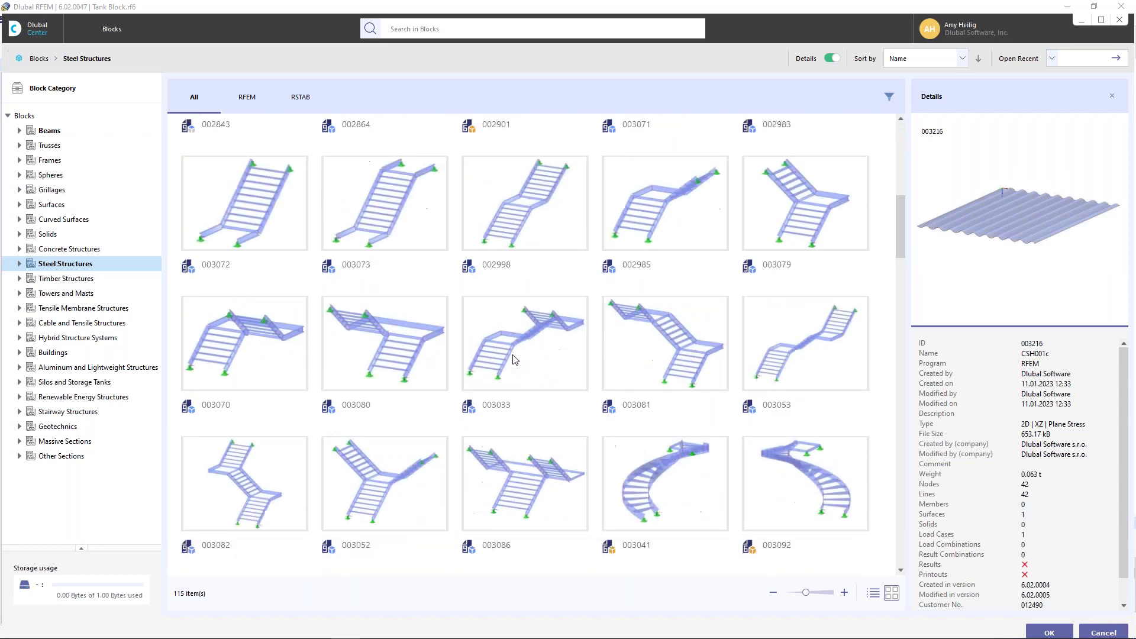
{"action": "left_click", "coordinate": [64, 279]}
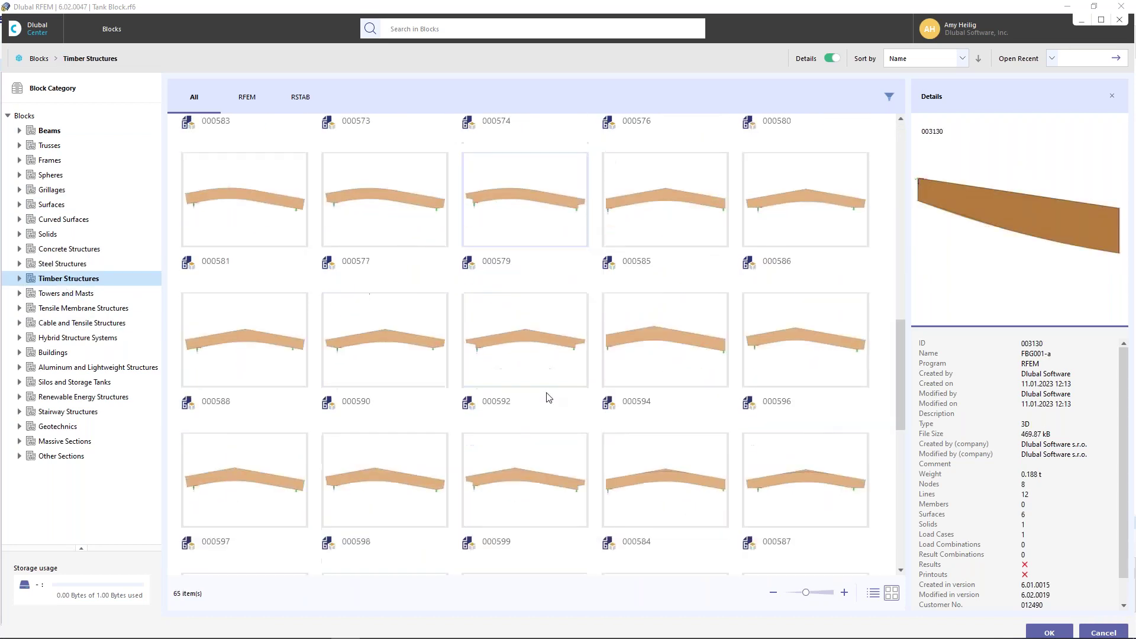
{"action": "left_click", "coordinate": [48, 383]}
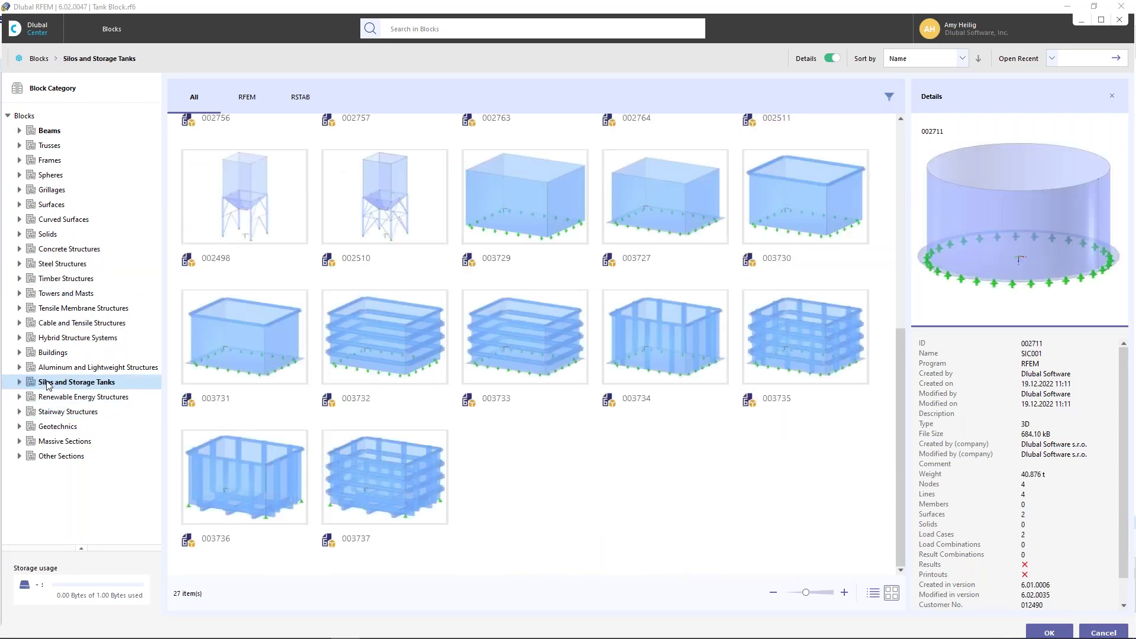
{"action": "scroll", "coordinate": [534, 389], "scroll_direction": "up", "scroll_amount": 6}
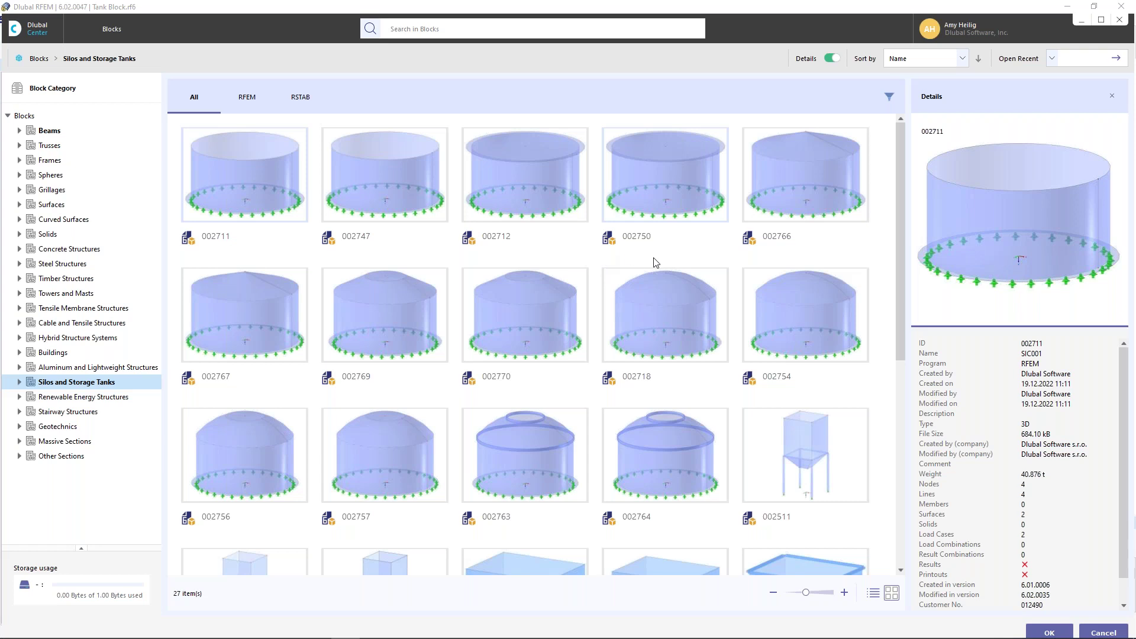
{"action": "left_click", "coordinate": [783, 305]}
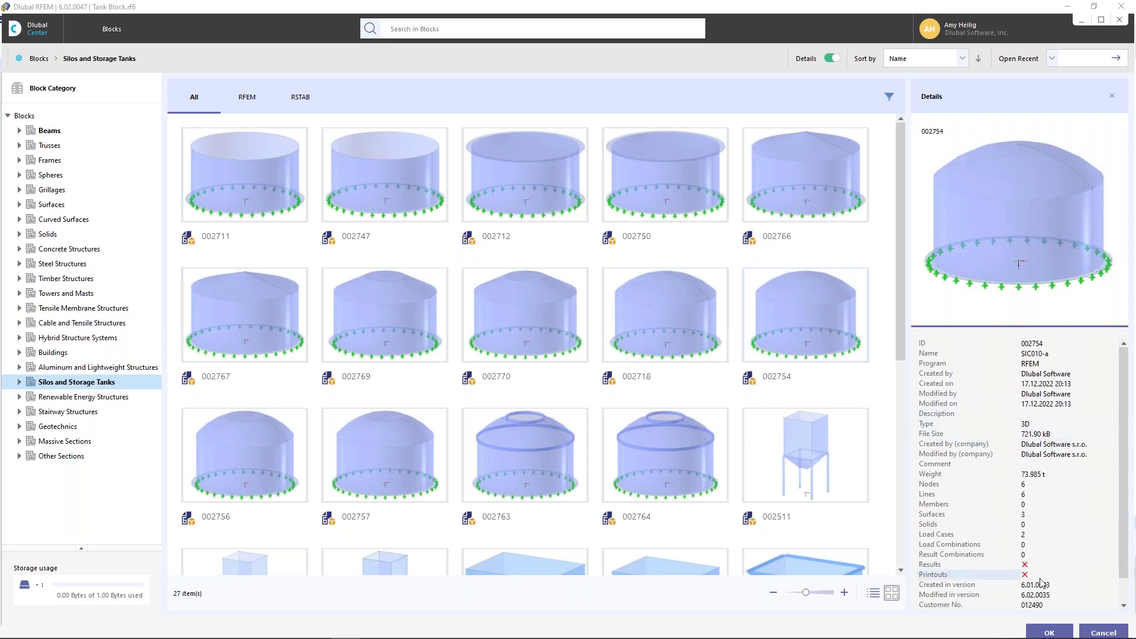
{"action": "left_click", "coordinate": [1101, 632]}
Step: Open the existing tank block SIC010-a for editing and review its structure parameters and JavaScript code
{"action": "left_click_drag", "start_coordinate": [872, 449], "coordinate": [421, 133]}
{"action": "right_click", "coordinate": [554, 199]}
{"action": "mouse_move", "coordinate": [613, 223]}
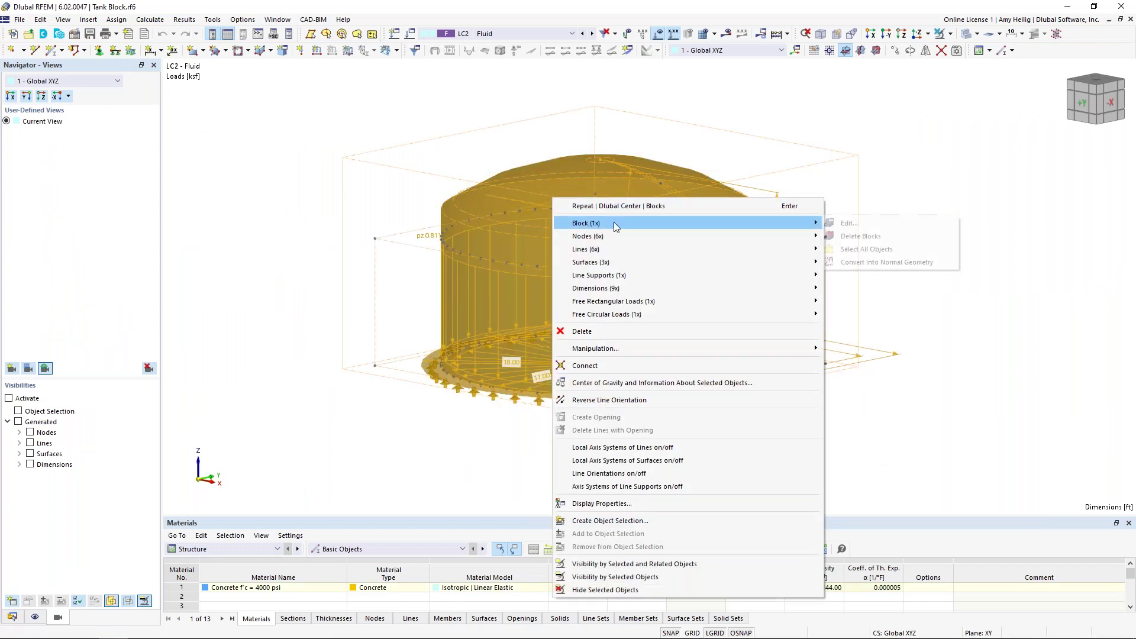
{"action": "left_click", "coordinate": [843, 223]}
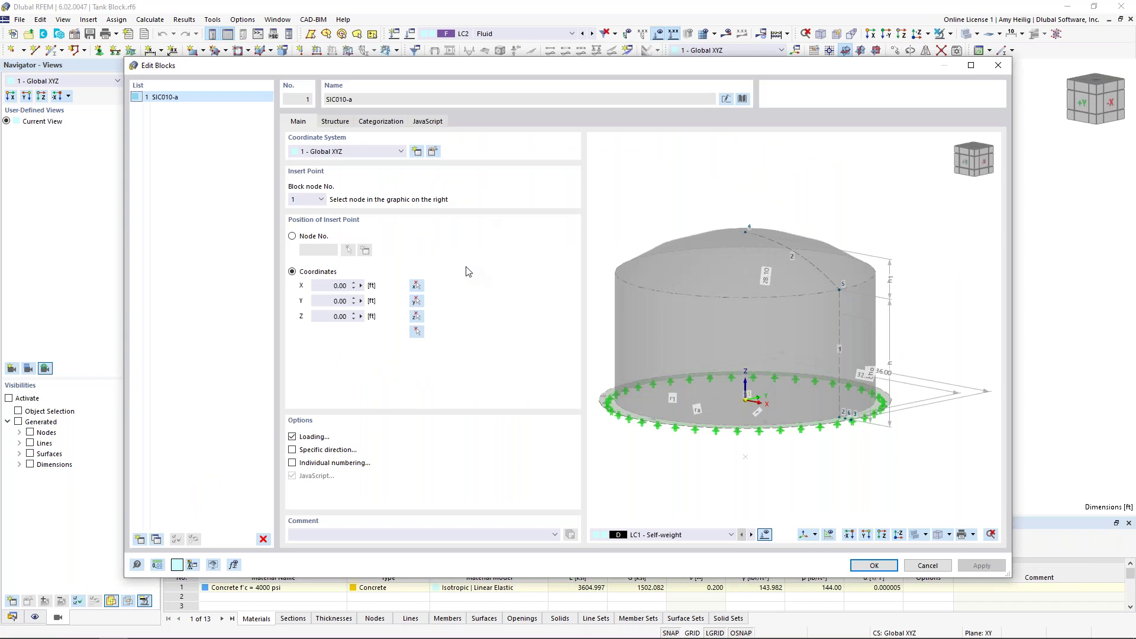
{"action": "left_click", "coordinate": [339, 125]}
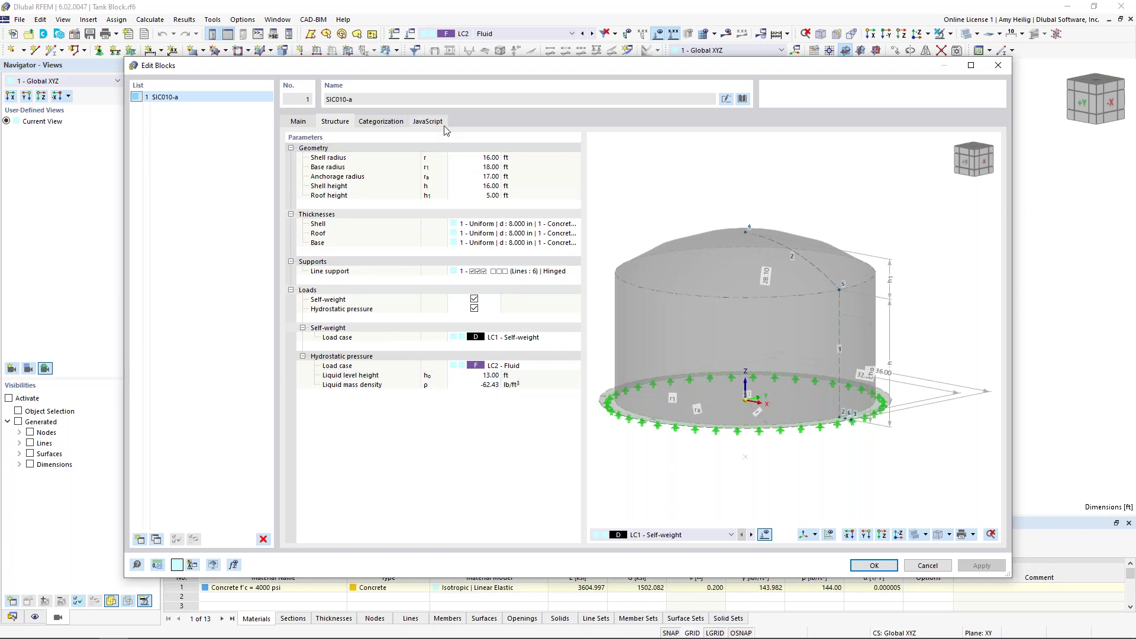
{"action": "left_click", "coordinate": [427, 121]}
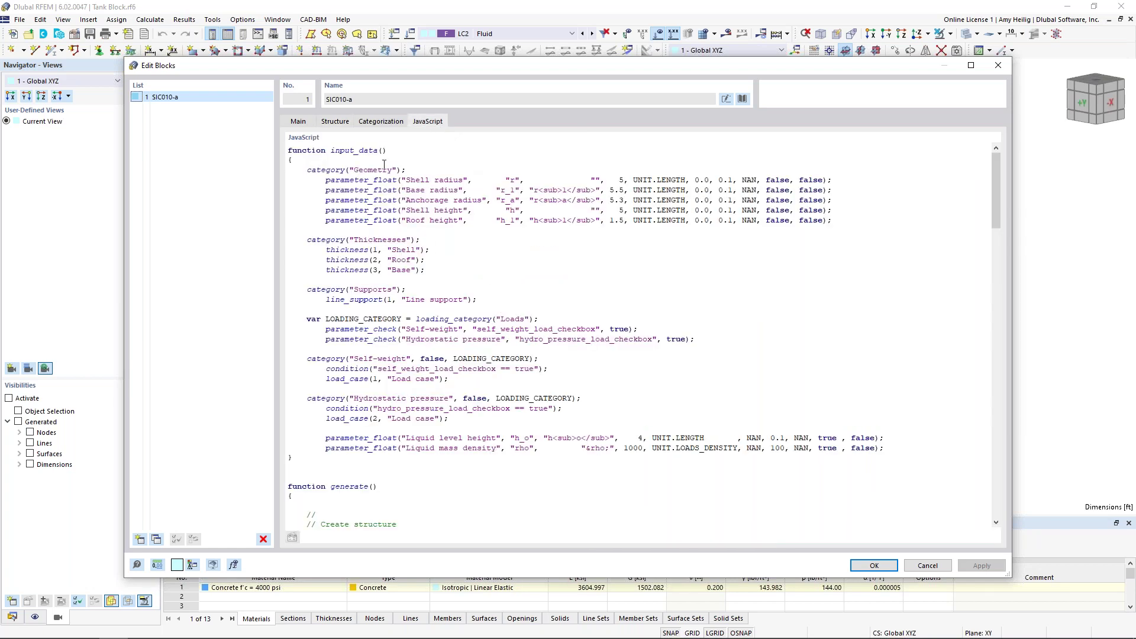
{"action": "left_click", "coordinate": [344, 124]}
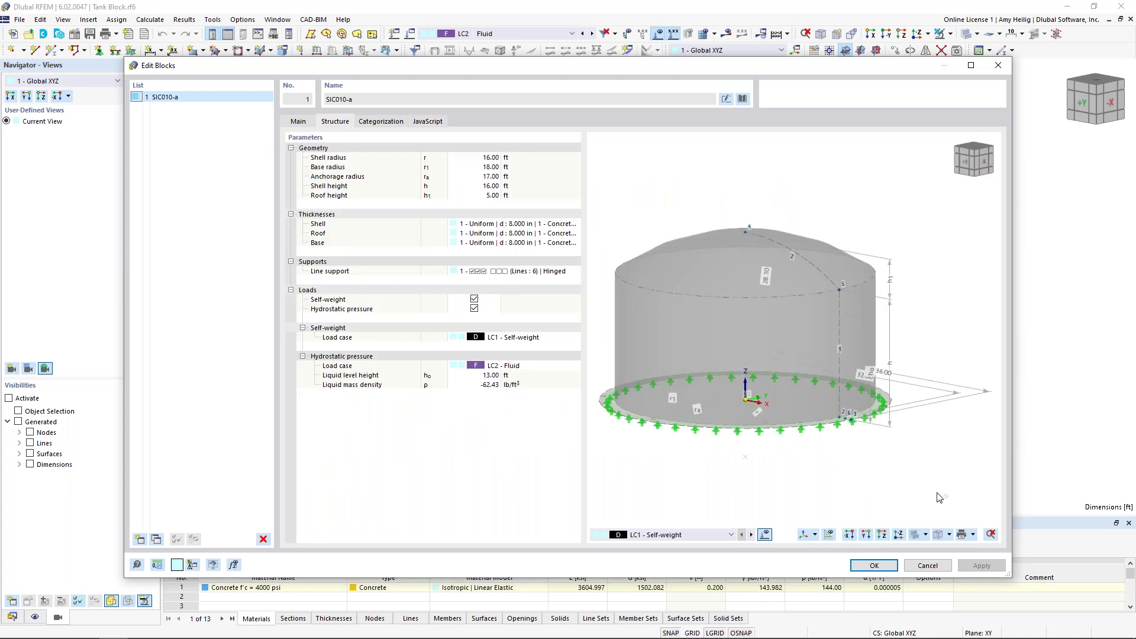
{"action": "left_click", "coordinate": [874, 565]}
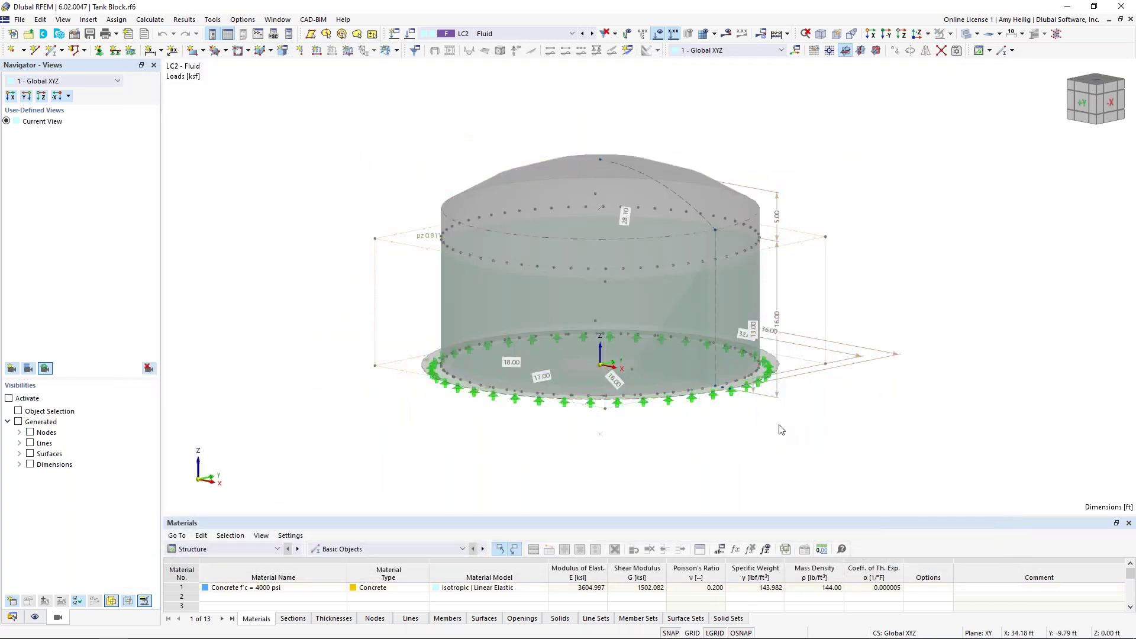
Step: Select the whole tank and convert its block into normal geometry
{"action": "middle_click_drag", "start_coordinate": [751, 436], "coordinate": [727, 446]}
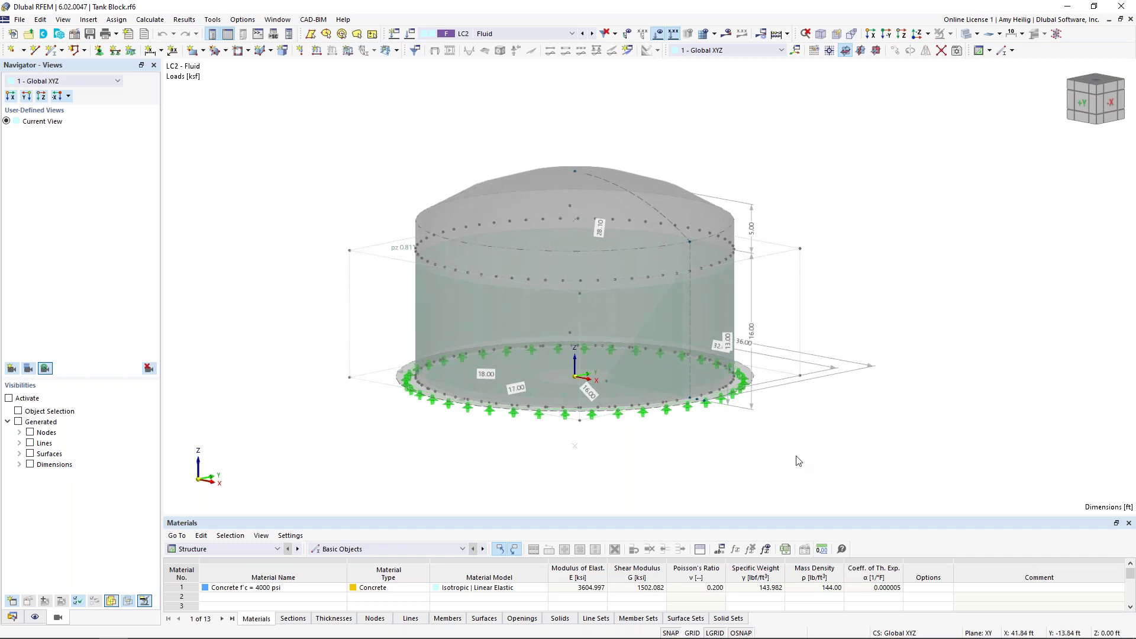
{"action": "left_click_drag", "start_coordinate": [818, 456], "coordinate": [411, 154]}
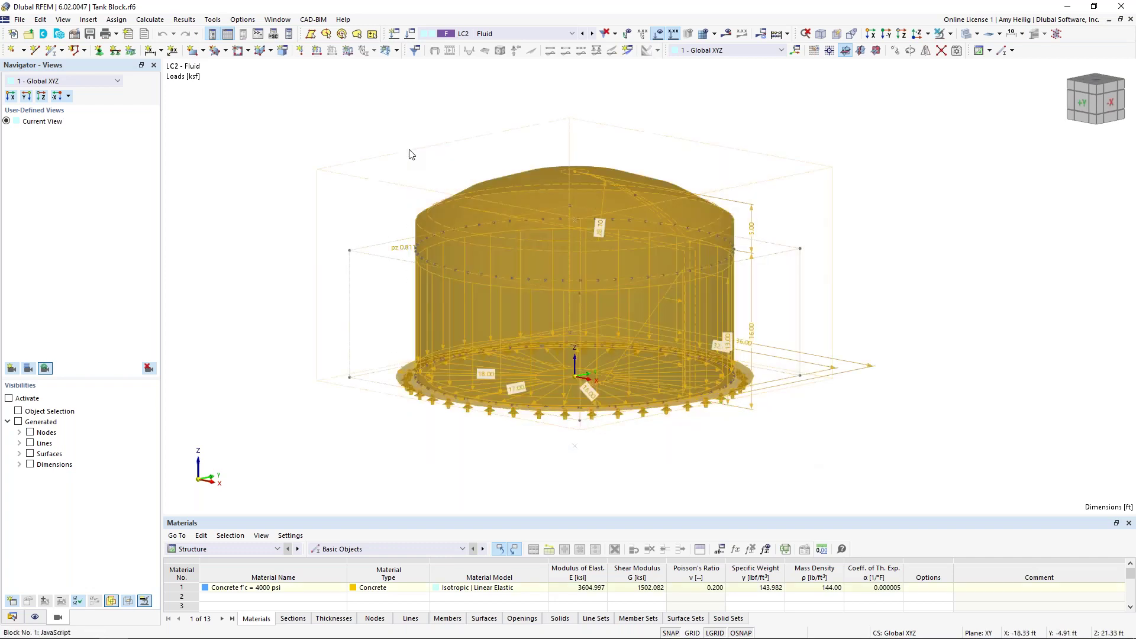
{"action": "right_click", "coordinate": [508, 196]}
{"action": "mouse_move", "coordinate": [540, 224]}
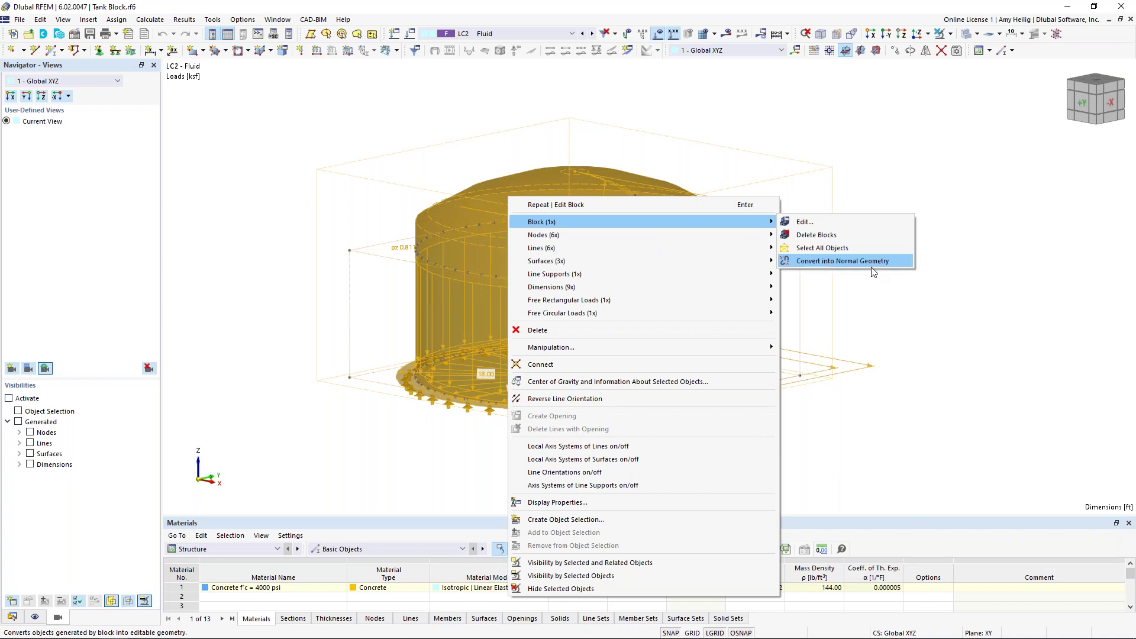
{"action": "left_click", "coordinate": [836, 265]}
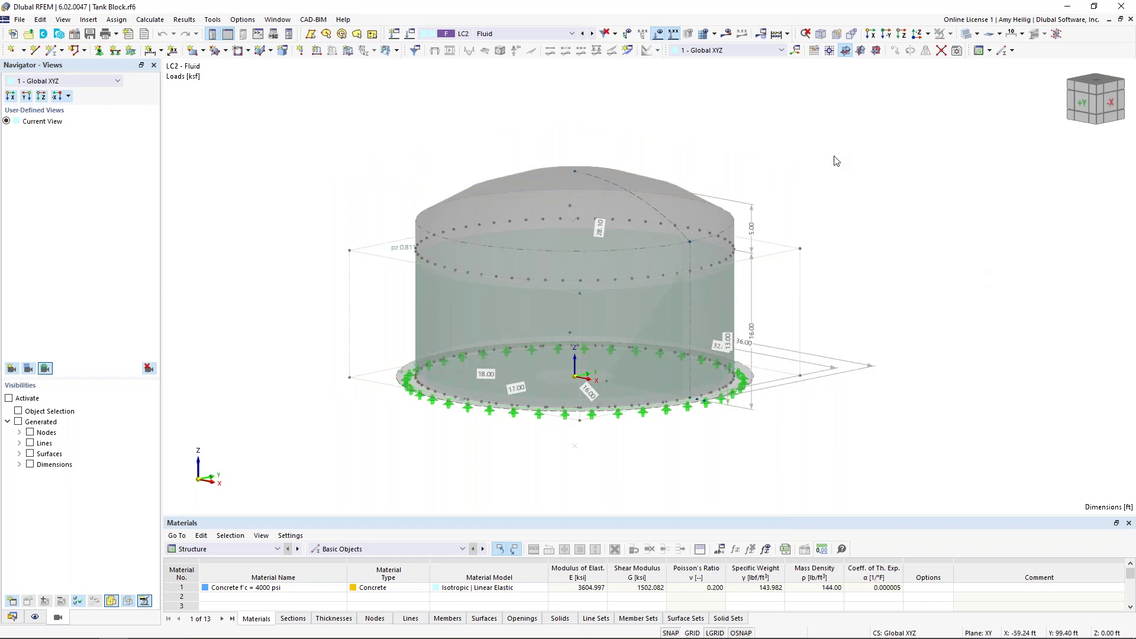
Step: Examine the tank and its fluid load in transparent display mode, and restore the solid display
{"action": "left_click", "coordinate": [965, 36]}
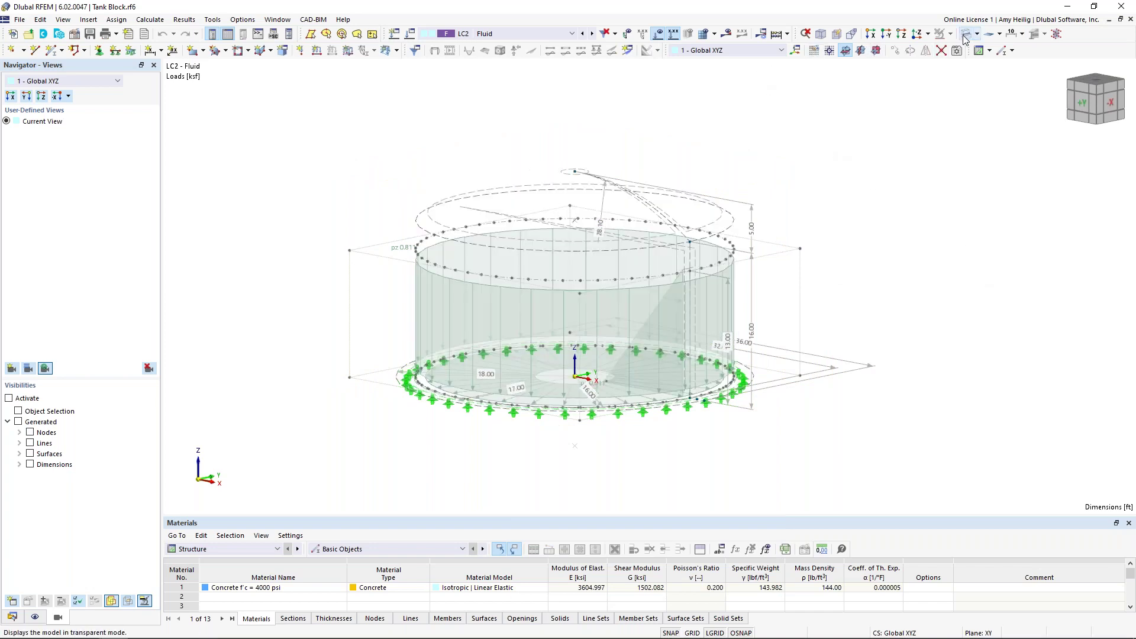
{"action": "middle_click_drag", "start_coordinate": [801, 181], "coordinate": [825, 172]}
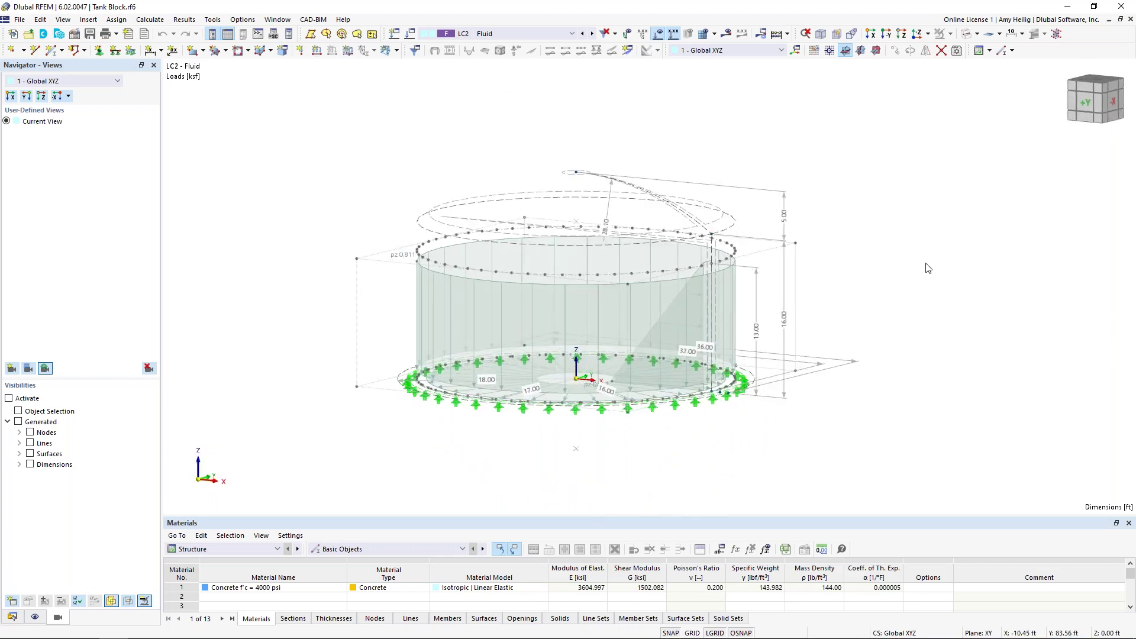
{"action": "left_click", "coordinate": [967, 34]}
{"action": "left_click", "coordinate": [968, 34]}
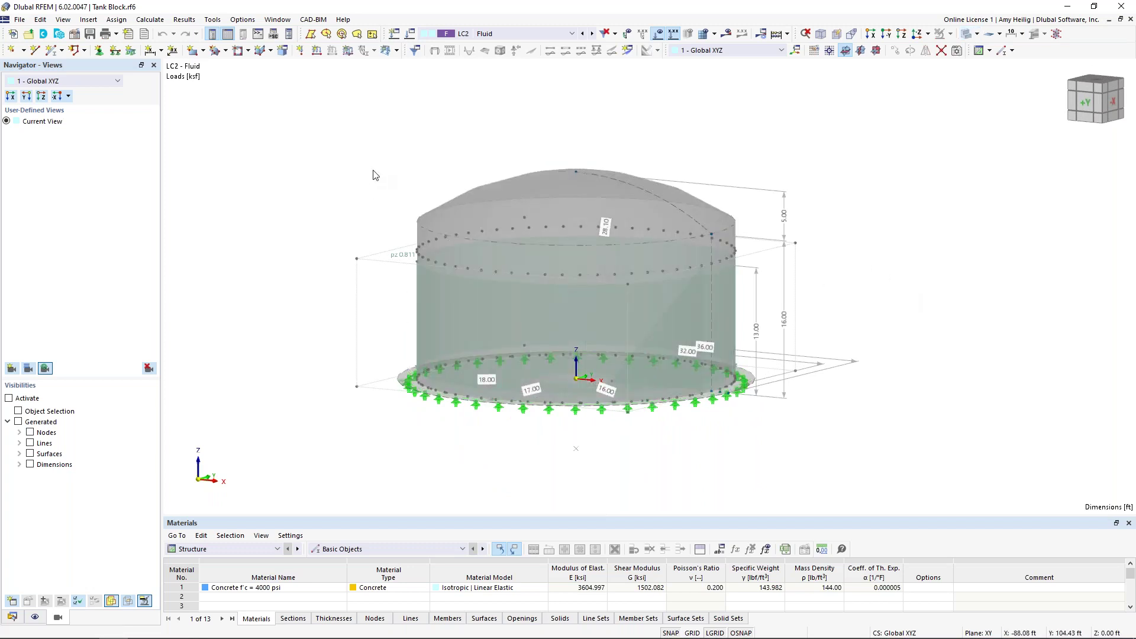
Step: Switch to the Tank Webinar.rf6 model and open its base data for editing
{"action": "left_click", "coordinate": [277, 20]}
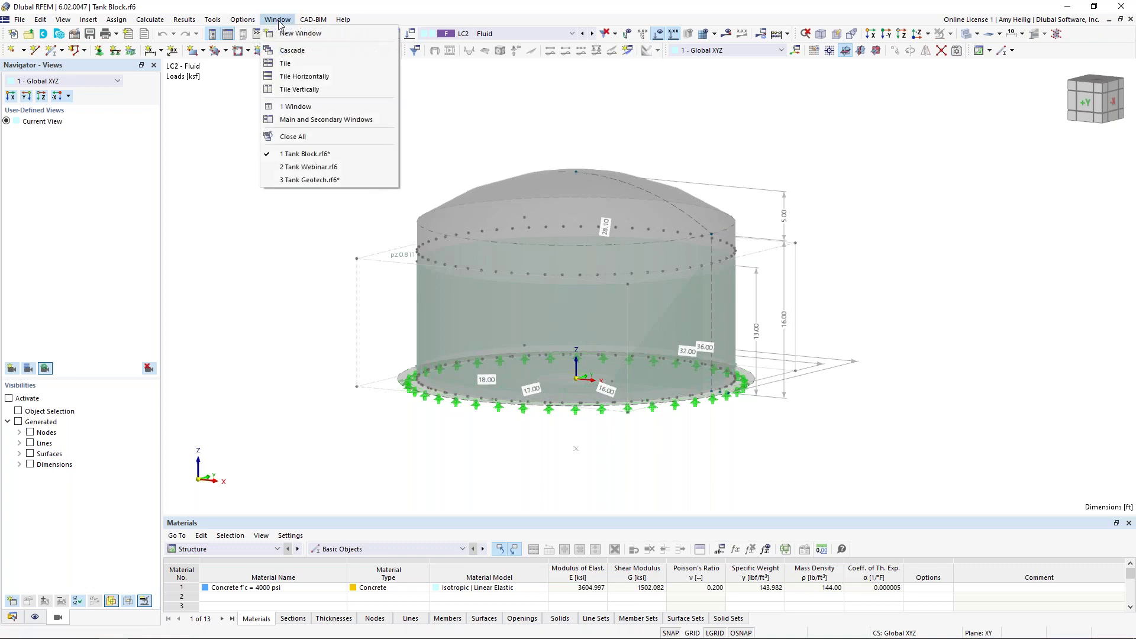
{"action": "left_click", "coordinate": [285, 174]}
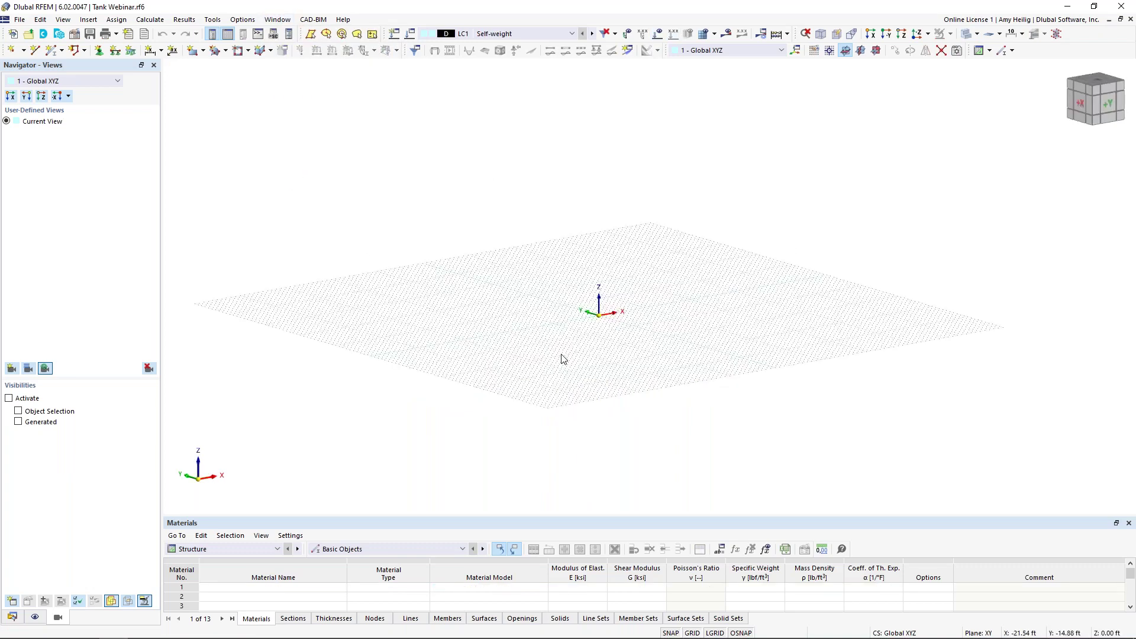
{"action": "left_click", "coordinate": [12, 617]}
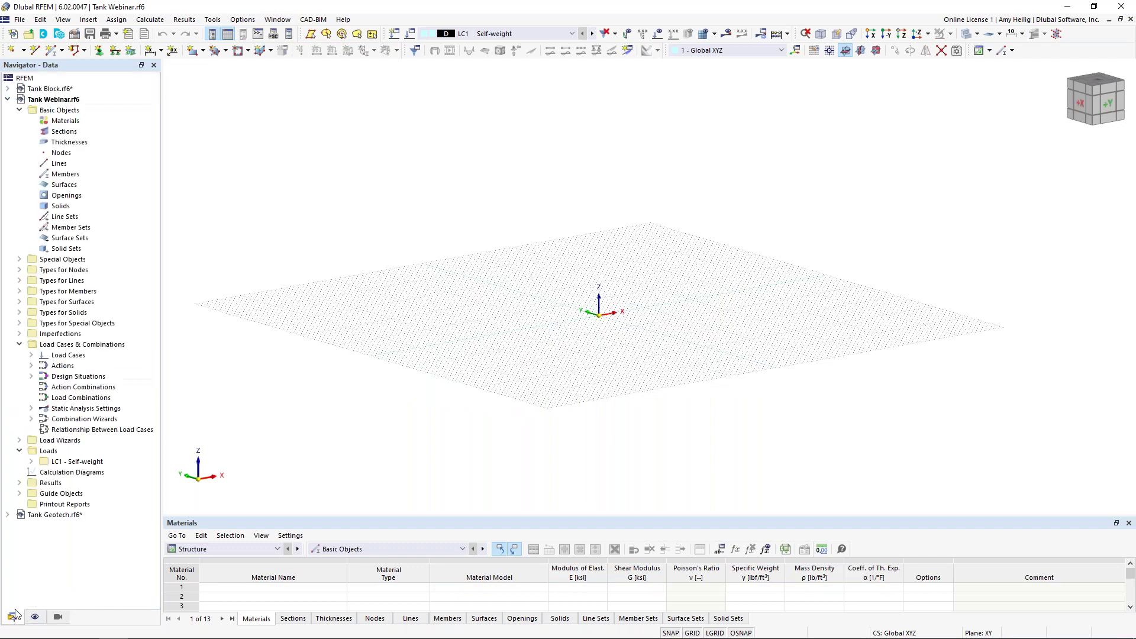
{"action": "right_click", "coordinate": [66, 107]}
{"action": "left_click", "coordinate": [88, 112]}
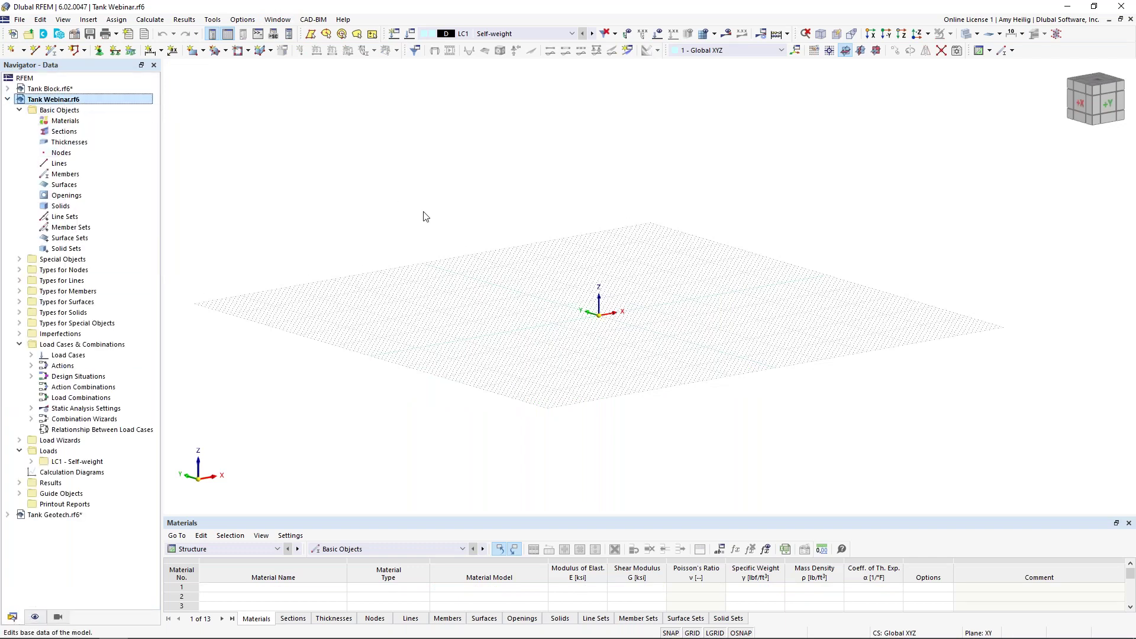
{"action": "left_click", "coordinate": [400, 142]}
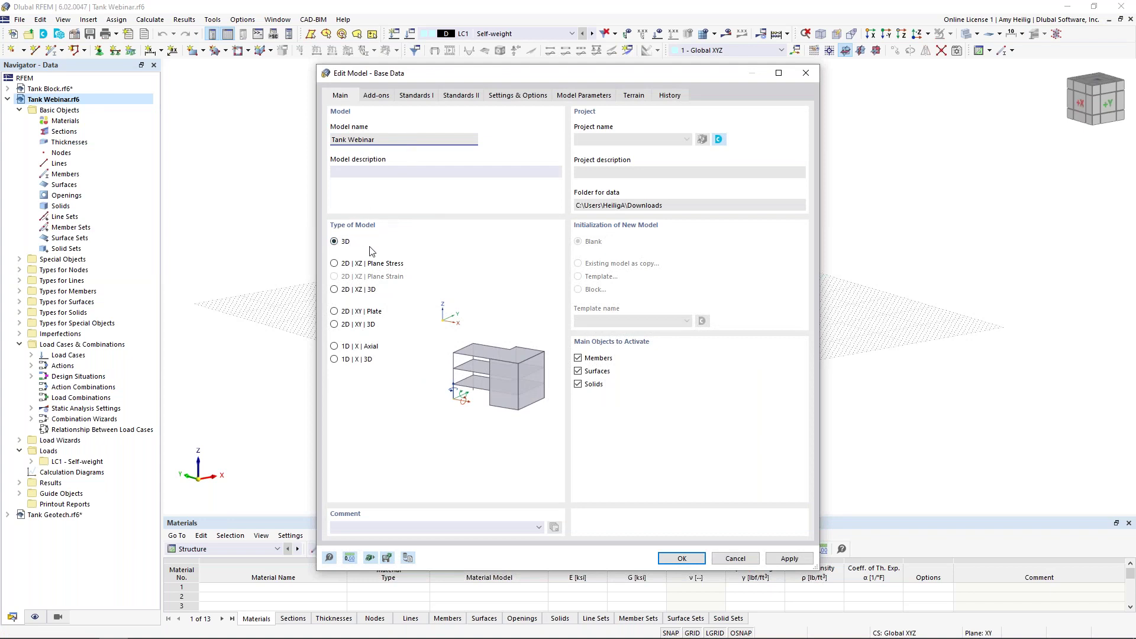
Step: Activate the Concrete Design add-on for the model, keeping ACI 318 as the concrete design standard
{"action": "left_click", "coordinate": [384, 96]}
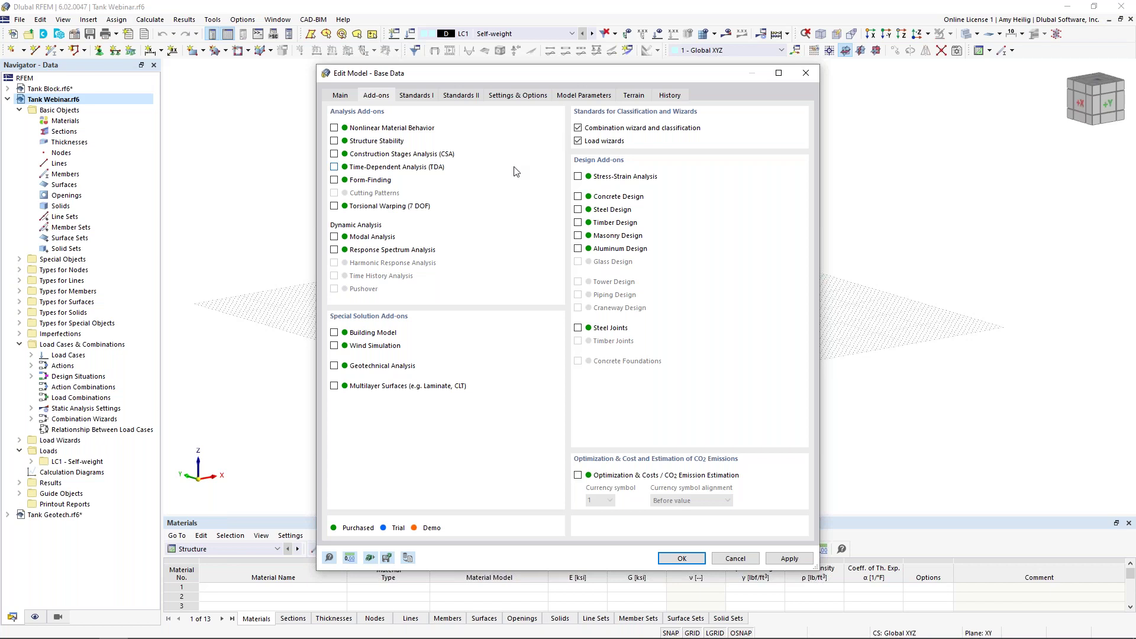
{"action": "left_click", "coordinate": [578, 196]}
{"action": "left_click", "coordinate": [416, 95]}
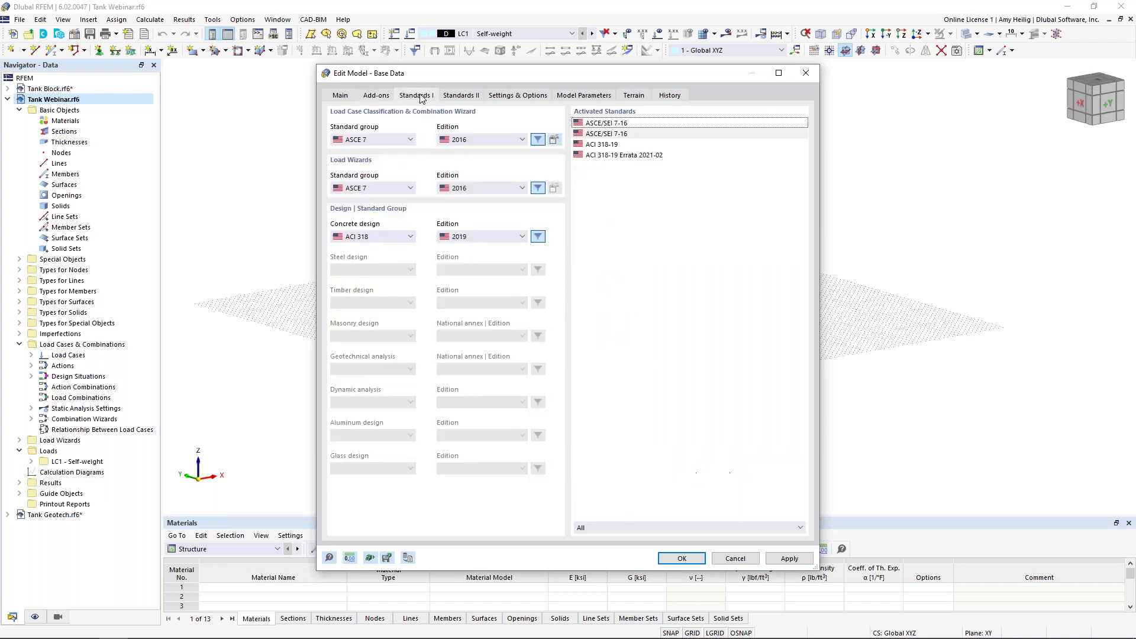
{"action": "left_click", "coordinate": [402, 239]}
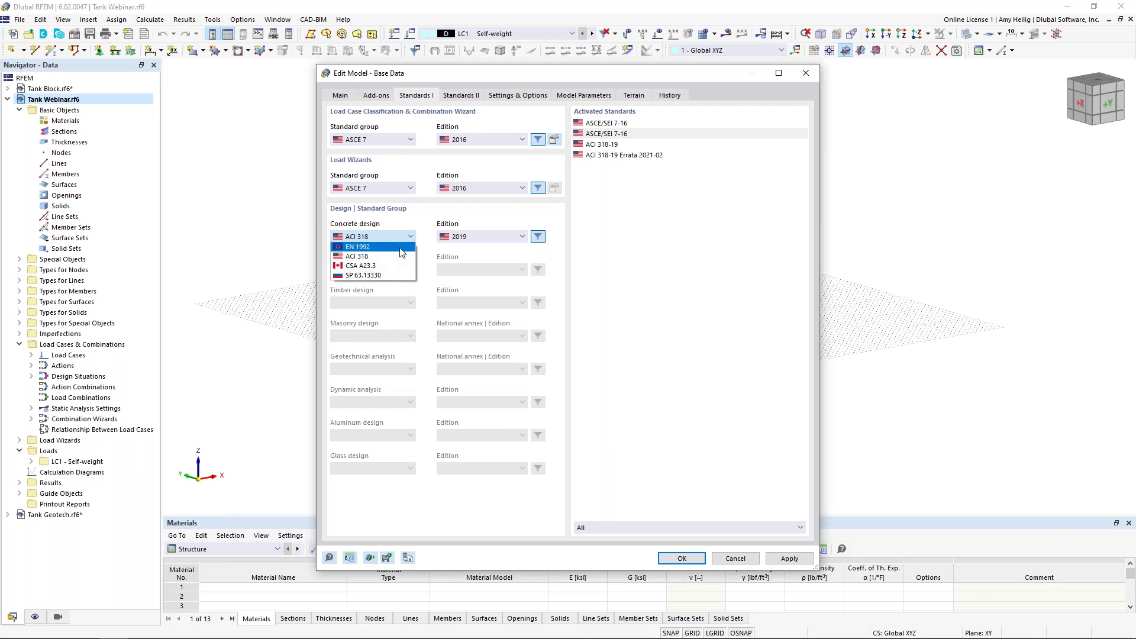
{"action": "left_click", "coordinate": [433, 258]}
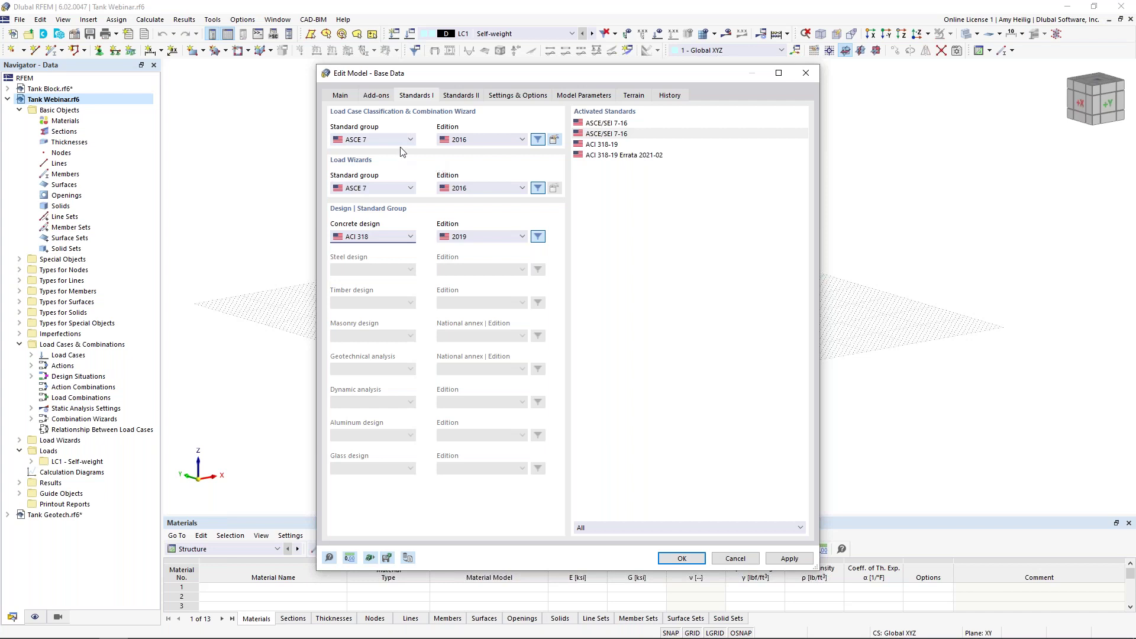
Step: Set the load case classification and combination standard to the 2022 edition of ASCE 7, accept the reset to defaults, and apply the base data
{"action": "left_click", "coordinate": [378, 139]}
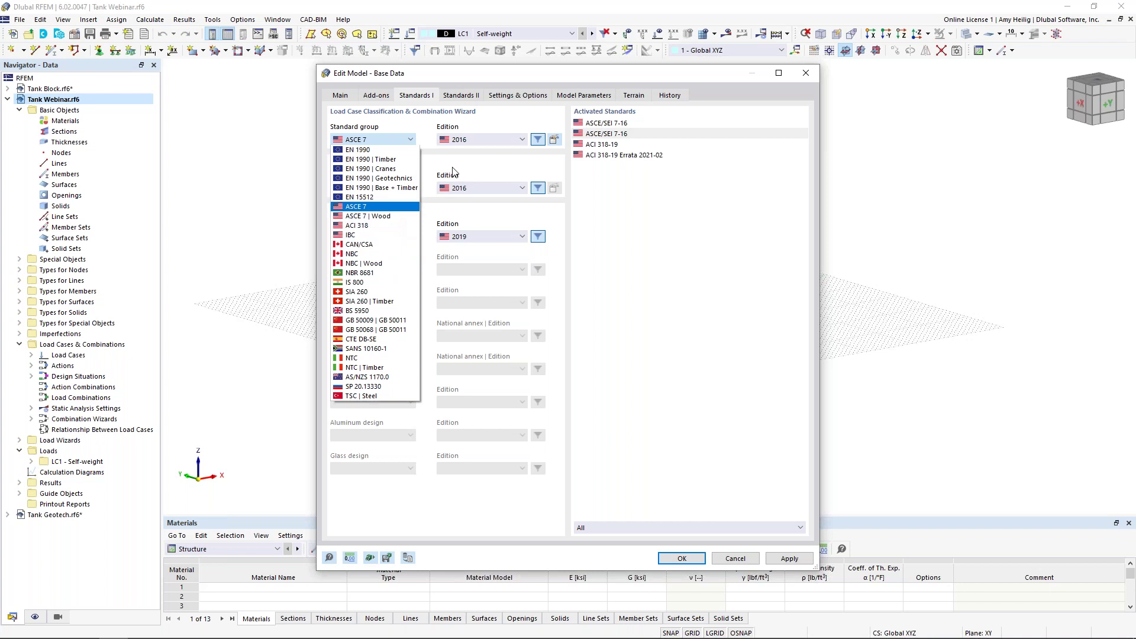
{"action": "left_click", "coordinate": [464, 158]}
{"action": "left_click", "coordinate": [477, 139]}
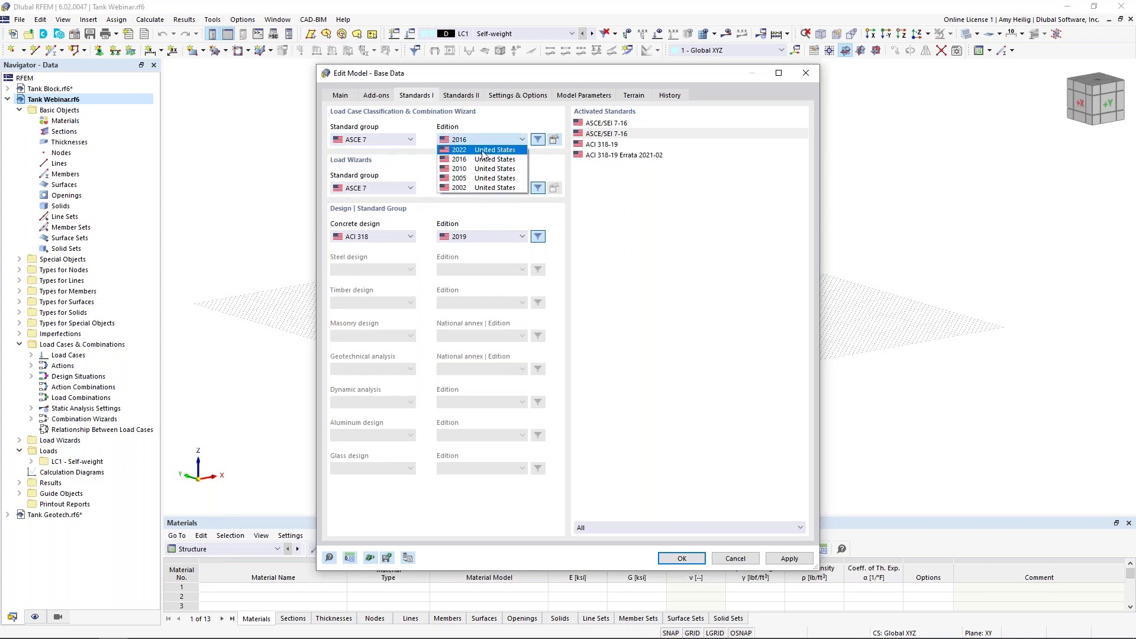
{"action": "left_click", "coordinate": [484, 154]}
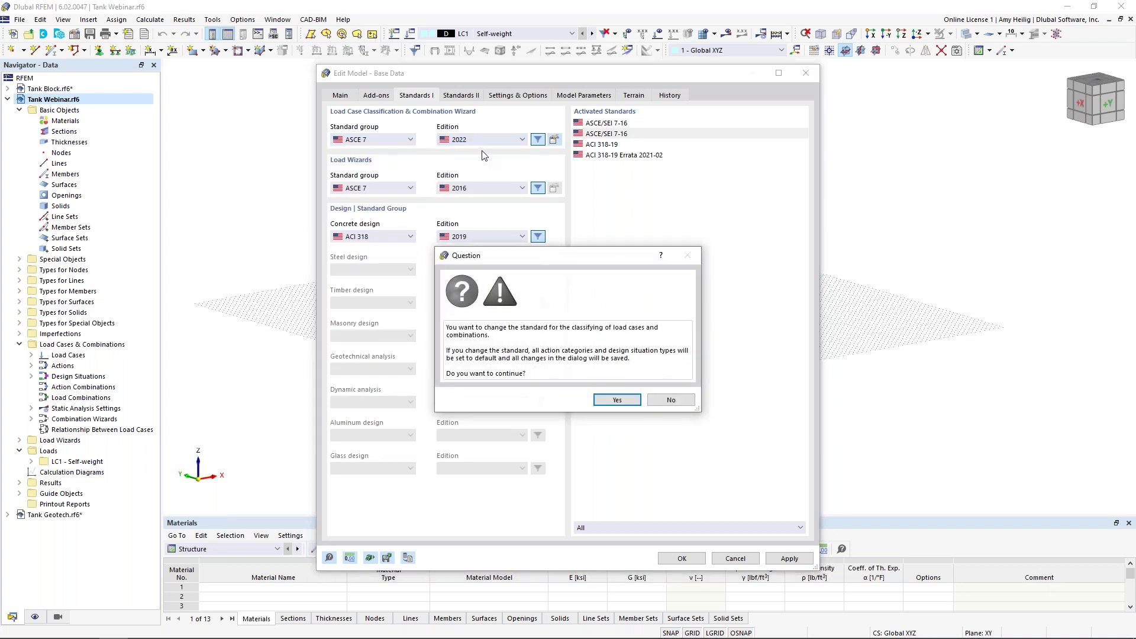
{"action": "left_click", "coordinate": [615, 400]}
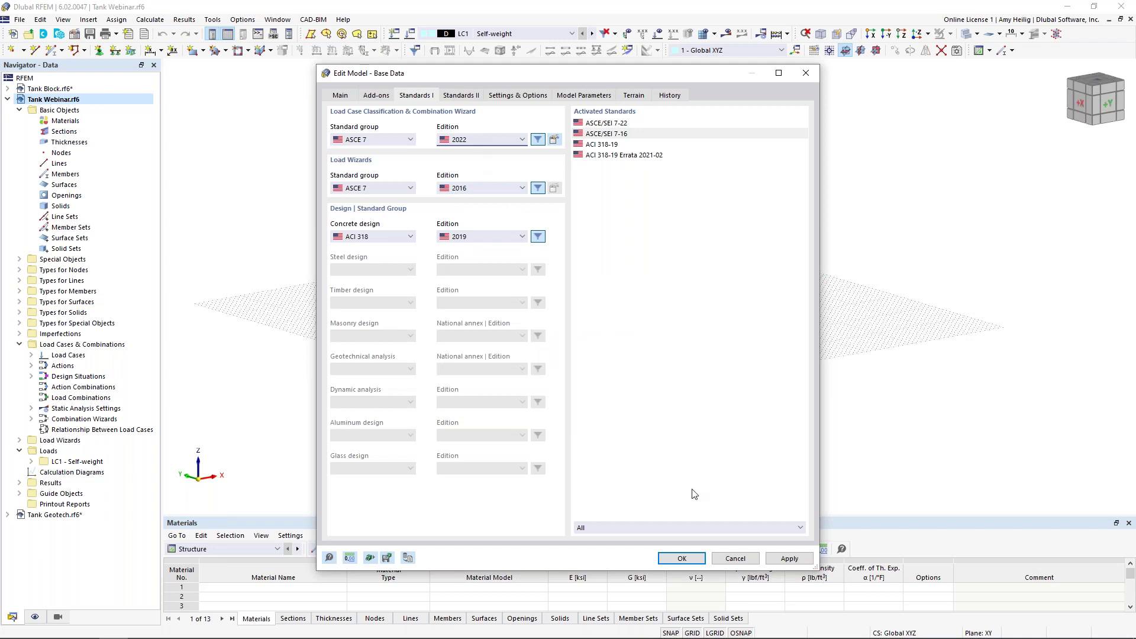
{"action": "left_click", "coordinate": [686, 558]}
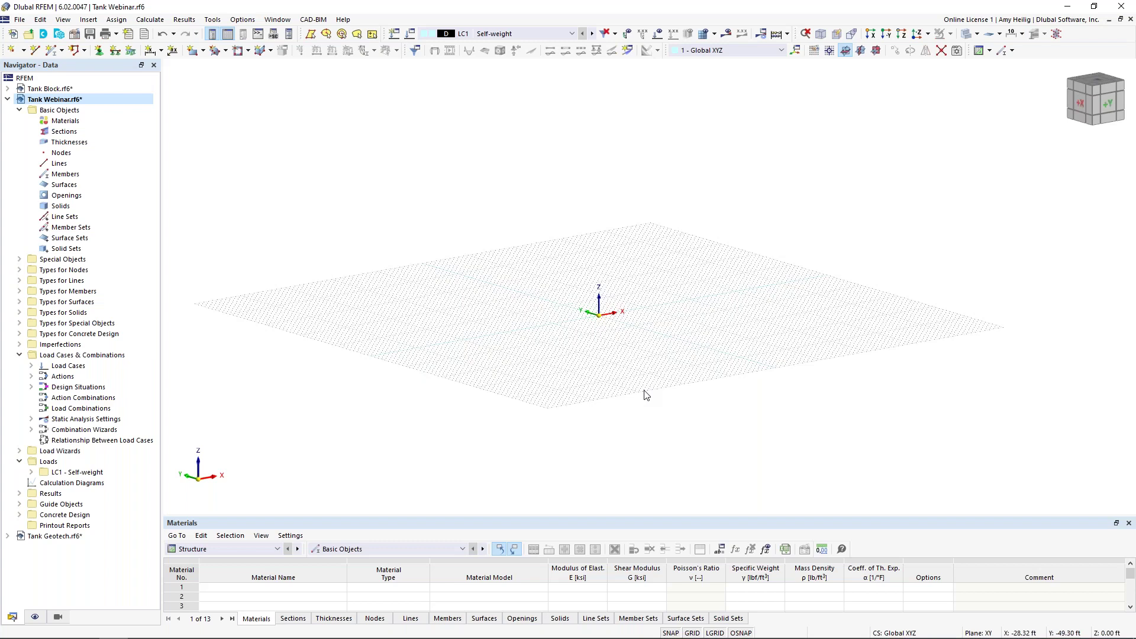
Step: Draw a circle line centred on the origin in the XY plane with a radius of 45 ft
{"action": "scroll", "coordinate": [645, 332], "scroll_direction": "up", "scroll_amount": 1}
{"action": "scroll", "coordinate": [644, 333], "scroll_direction": "up", "scroll_amount": 1}
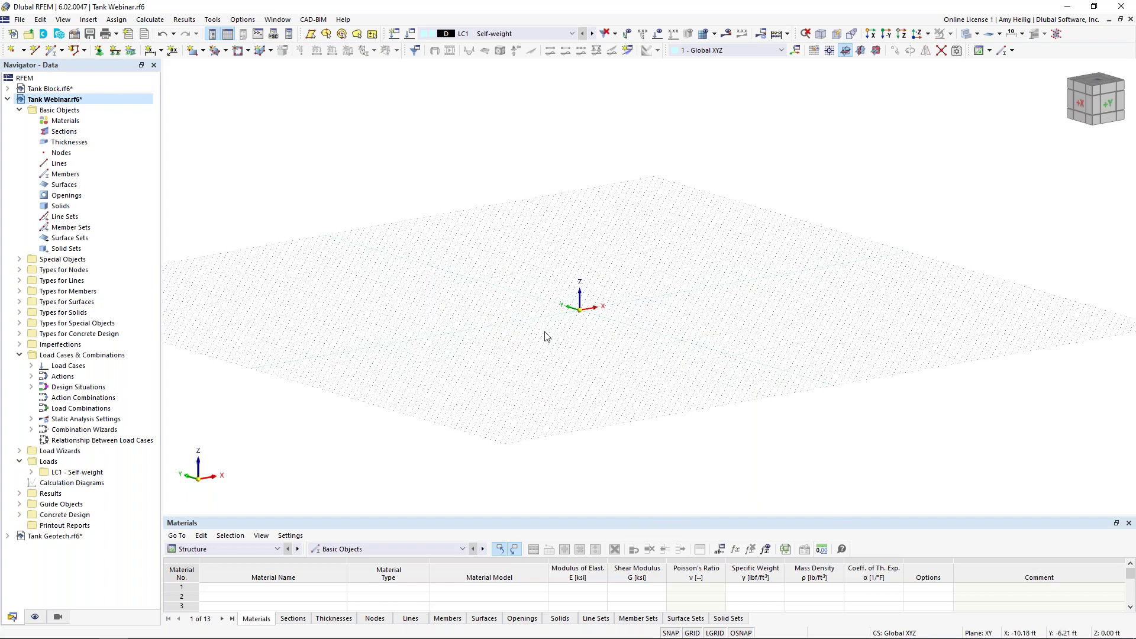
{"action": "left_click", "coordinate": [34, 52]}
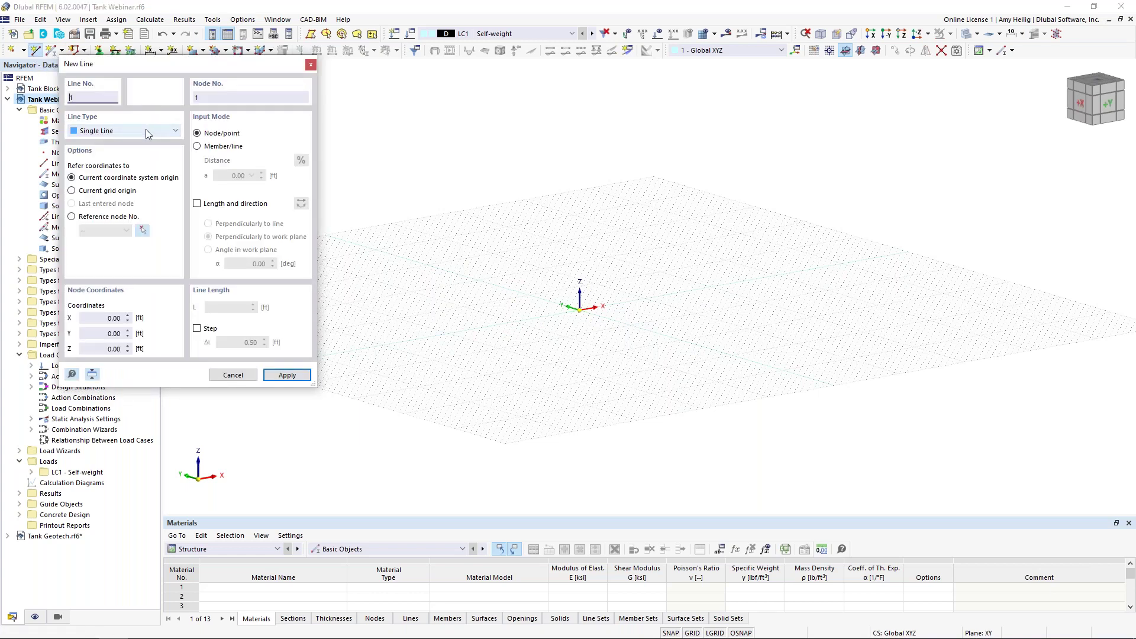
{"action": "left_click", "coordinate": [145, 129]}
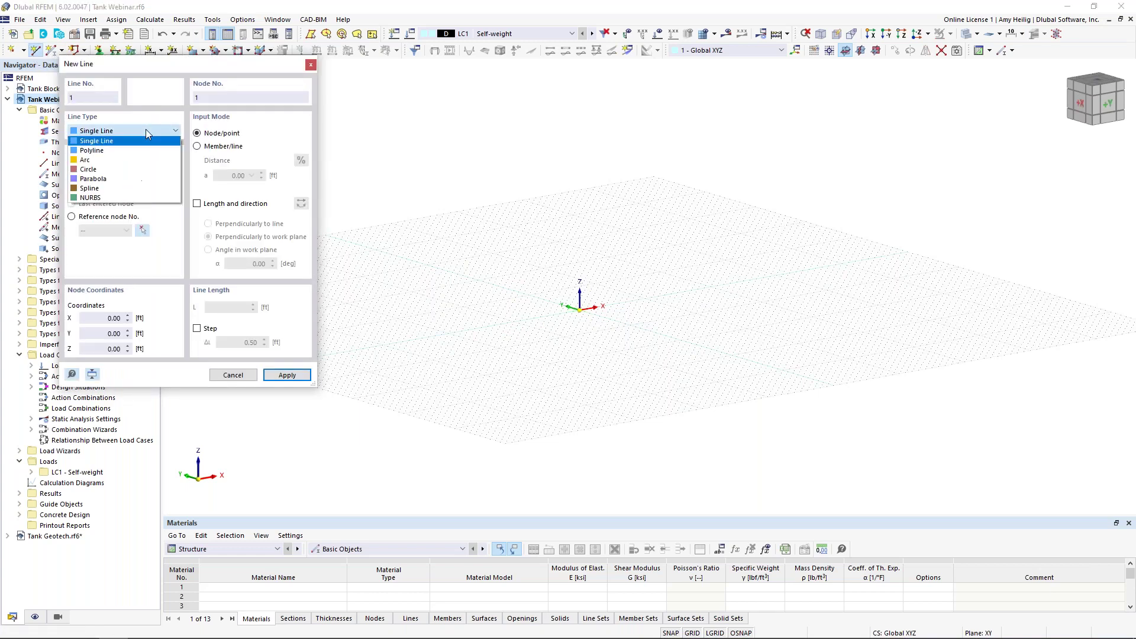
{"action": "left_click", "coordinate": [136, 169]}
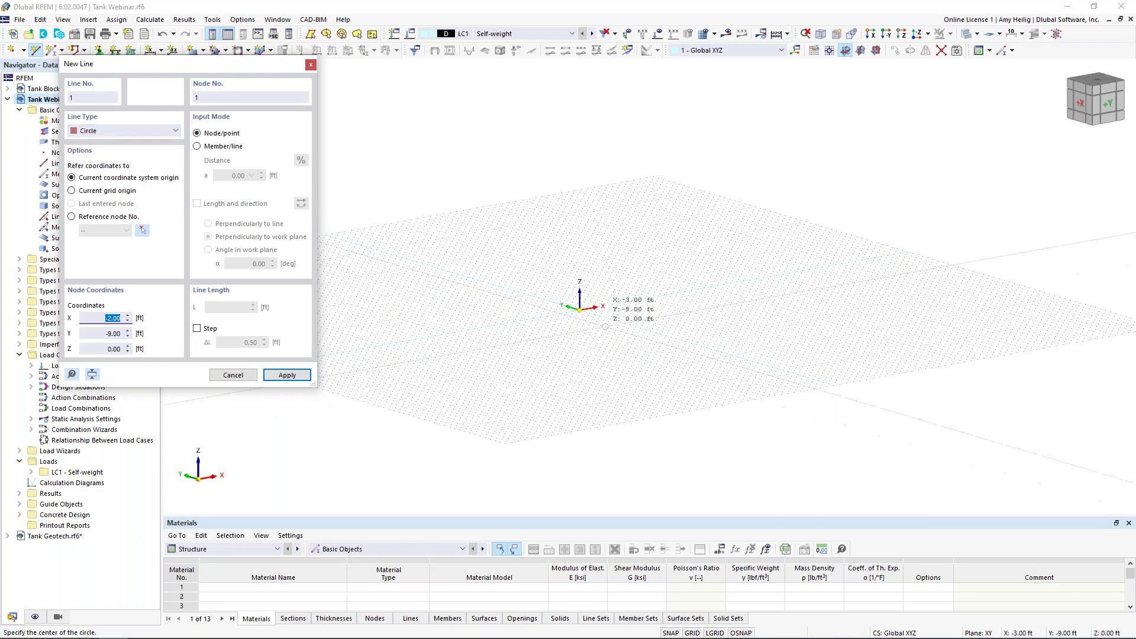
{"action": "left_click", "coordinate": [567, 303]}
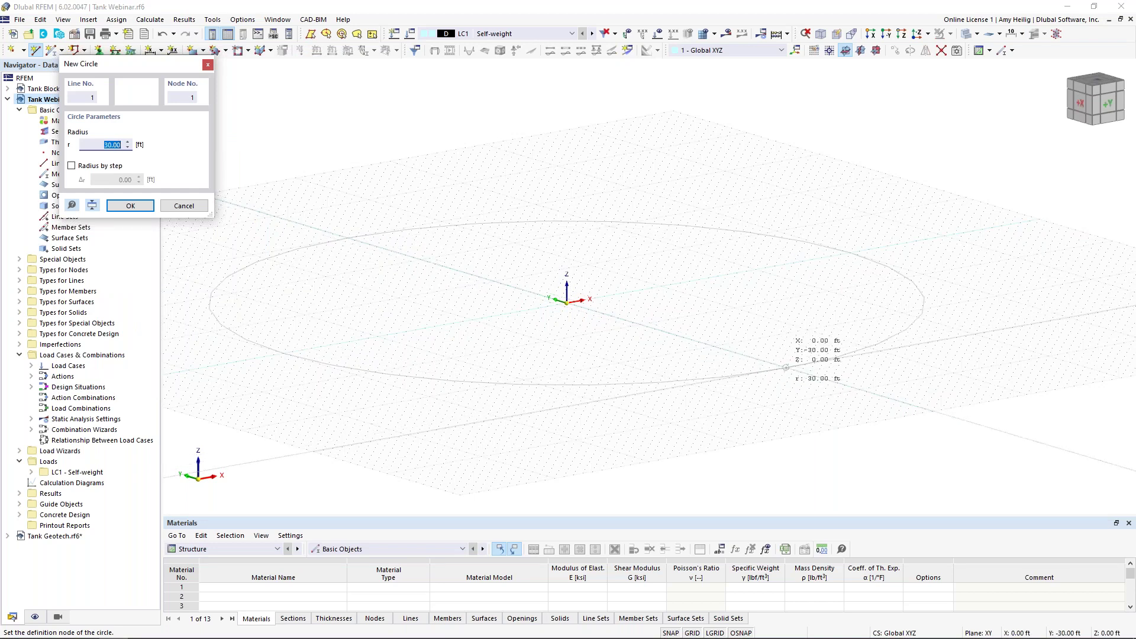
{"action": "type", "text": "45"}
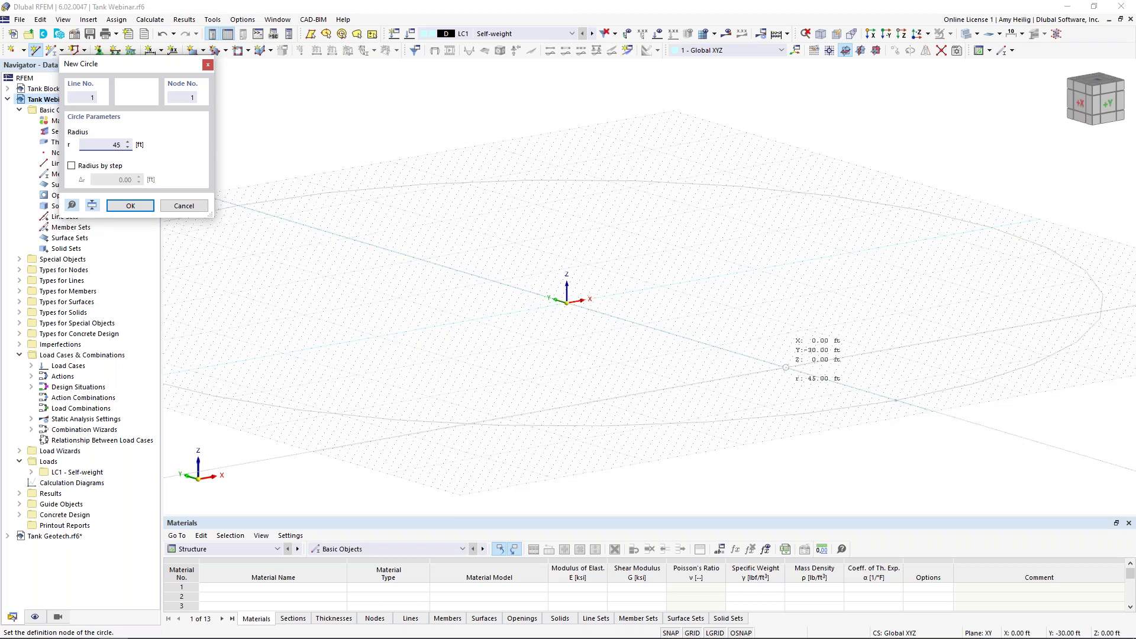
{"action": "key", "text": "Return"}
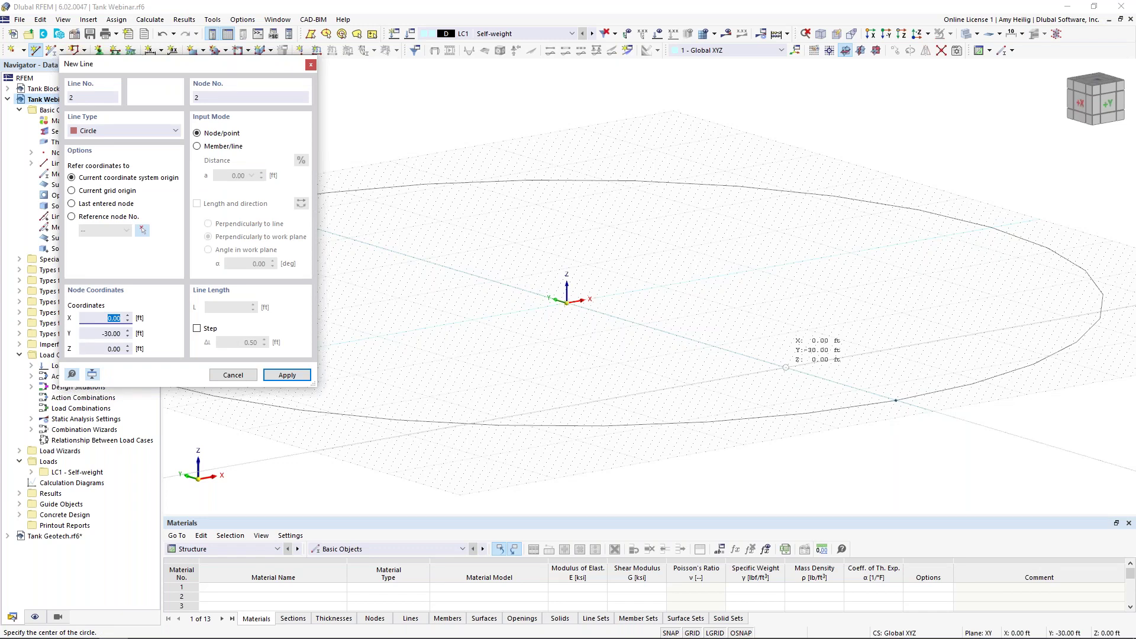
{"action": "key", "text": "Escape"}
{"action": "scroll", "coordinate": [787, 373], "scroll_direction": "down", "scroll_amount": 2}
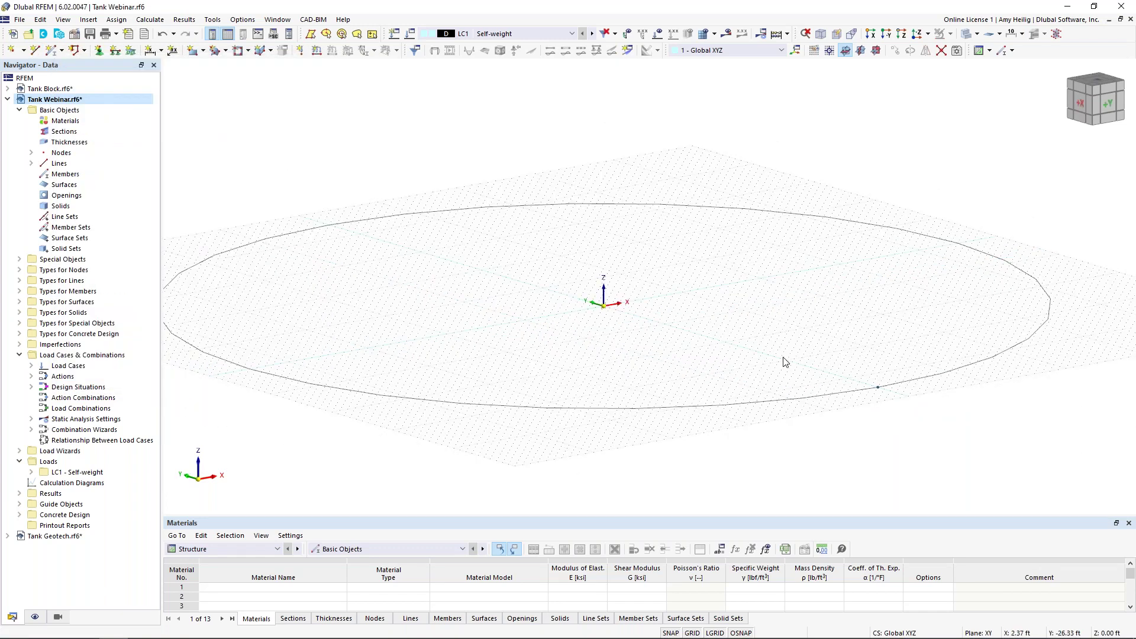
Step: Divide the circle line using one intermediate node
{"action": "right_click", "coordinate": [792, 402]}
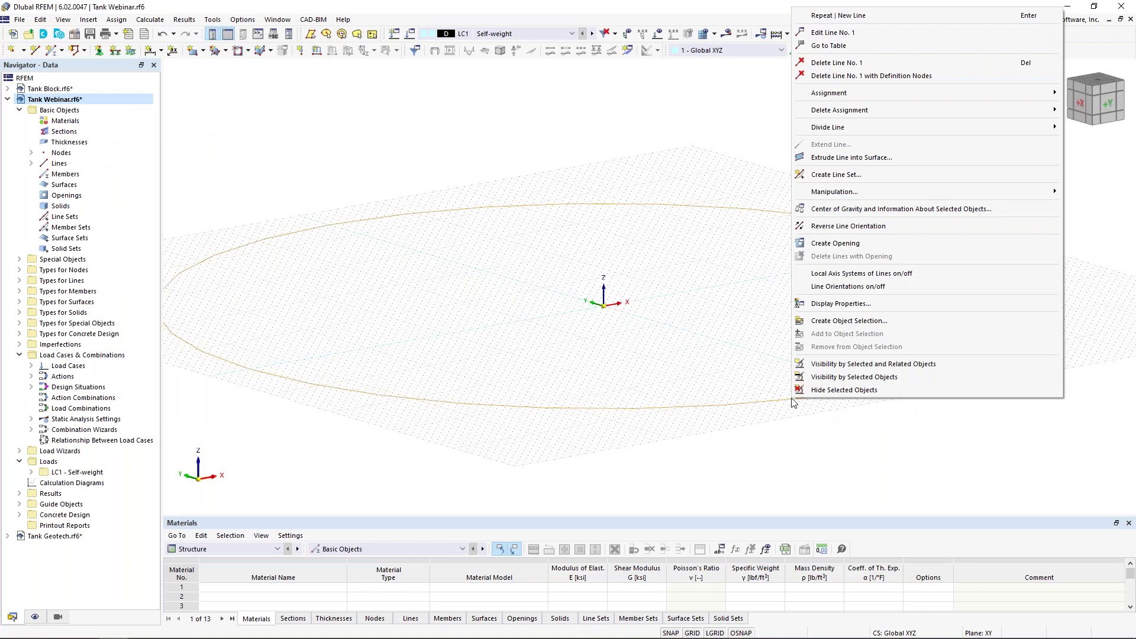
{"action": "mouse_move", "coordinate": [843, 126]}
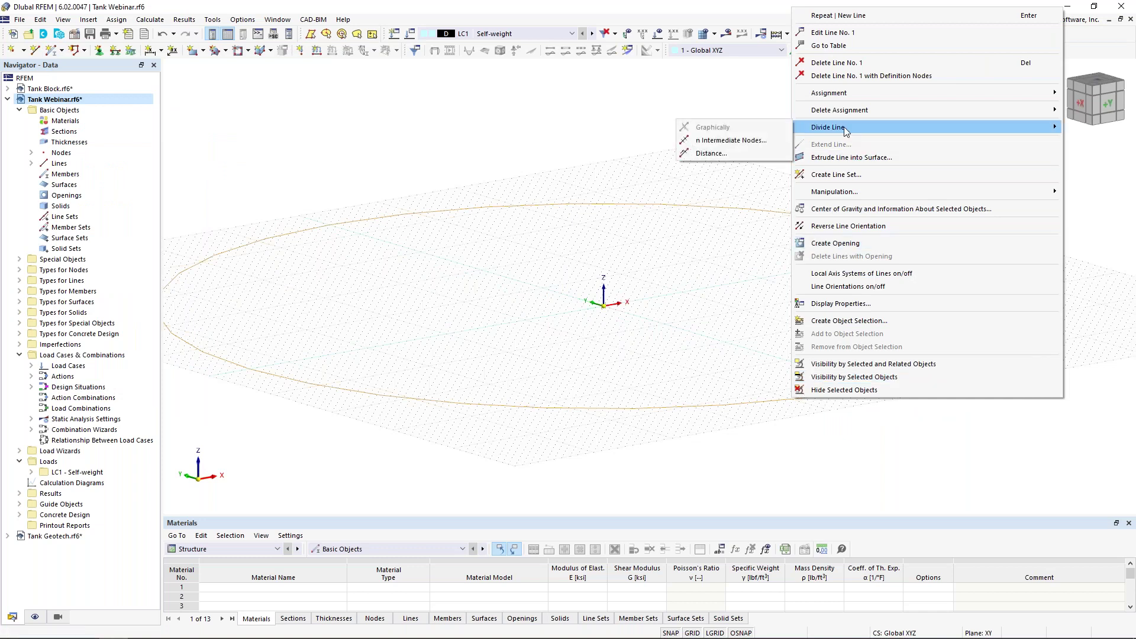
{"action": "left_click", "coordinate": [756, 144]}
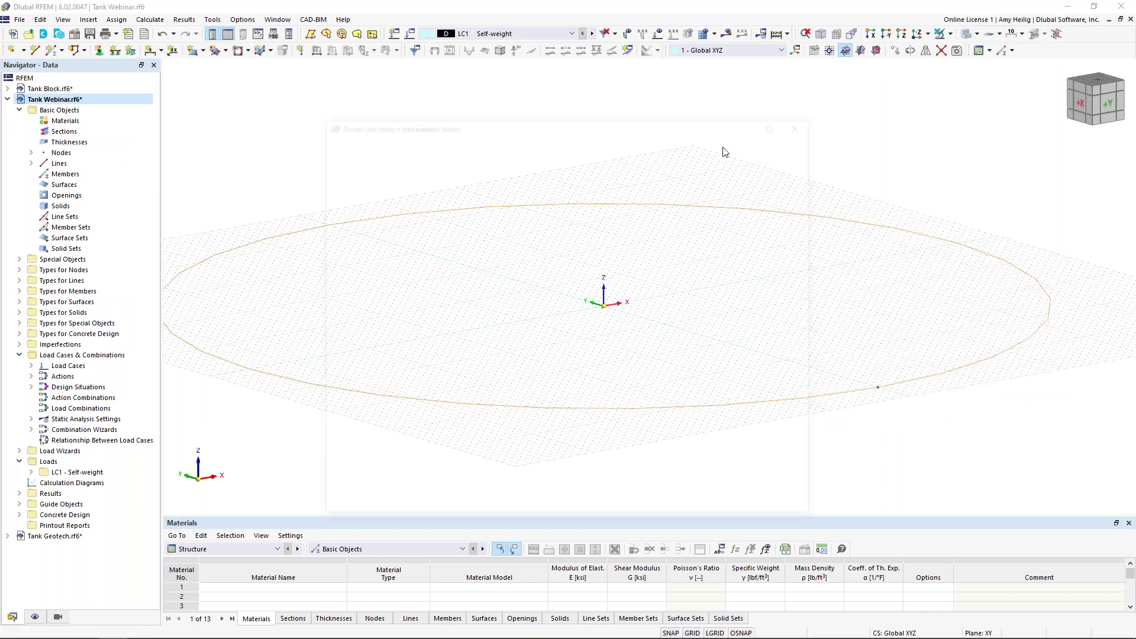
{"action": "left_click", "coordinate": [681, 509]}
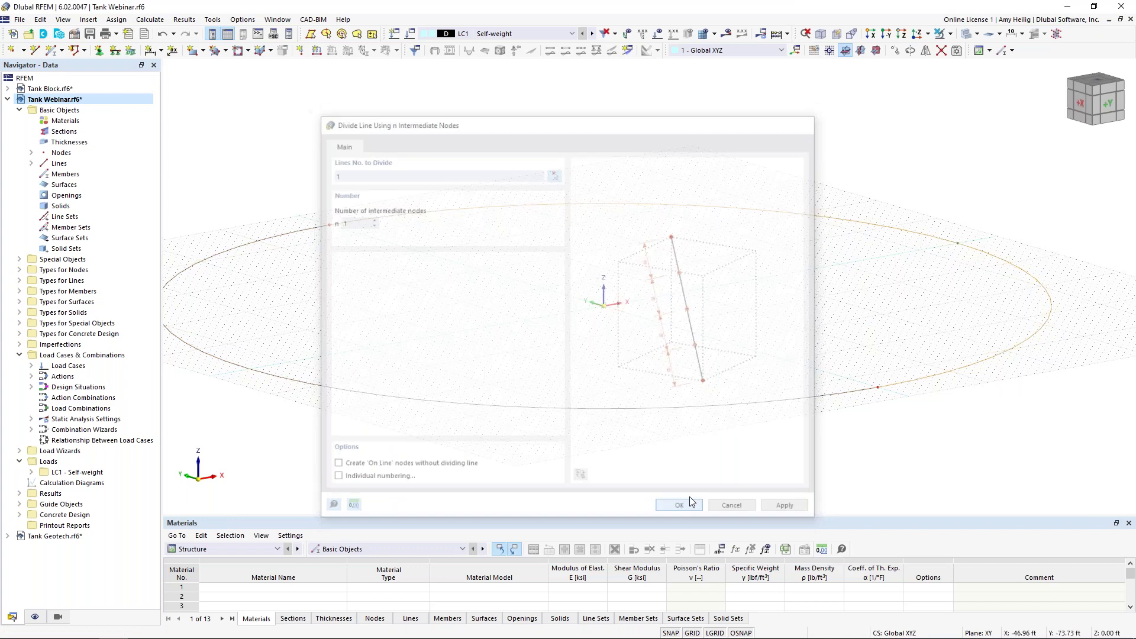
Step: Select both arcs of the divided circle and start extruding them into surfaces
{"action": "left_click_drag", "start_coordinate": [706, 437], "coordinate": [670, 387]}
{"action": "left_click_drag", "start_coordinate": [675, 254], "coordinate": [644, 186]}
{"action": "scroll", "coordinate": [644, 188], "scroll_direction": "down", "scroll_amount": 2}
{"action": "left_click_drag", "start_coordinate": [888, 382], "coordinate": [799, 335]}
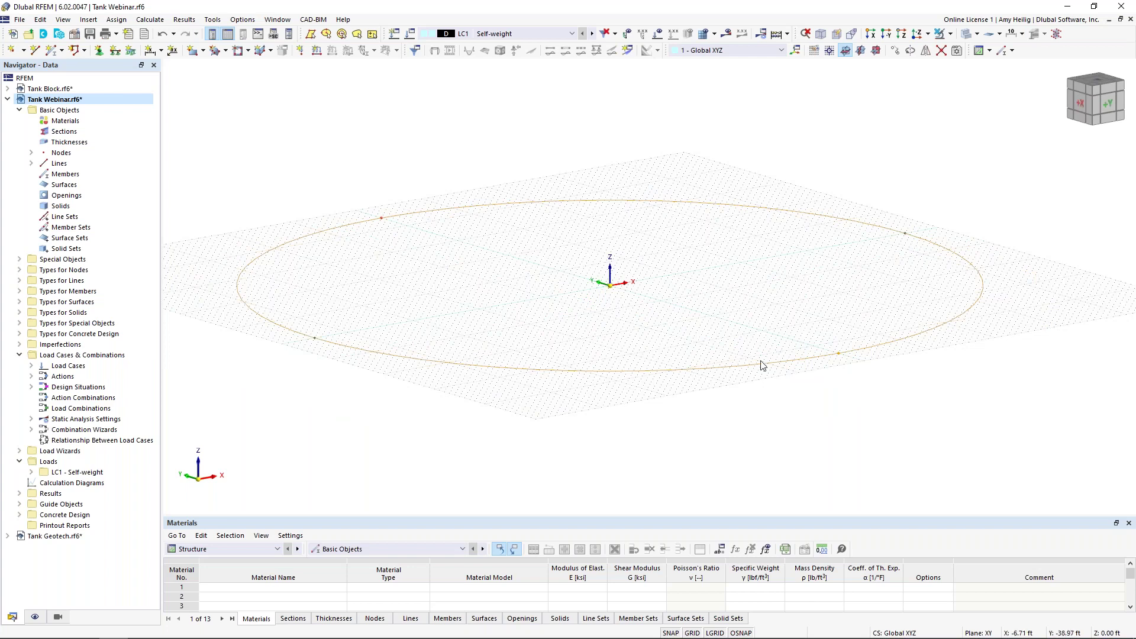
{"action": "middle_click_drag", "start_coordinate": [748, 403], "coordinate": [739, 406], "text": "ctrl"}
{"action": "scroll", "coordinate": [740, 405], "scroll_direction": "down", "scroll_amount": 1}
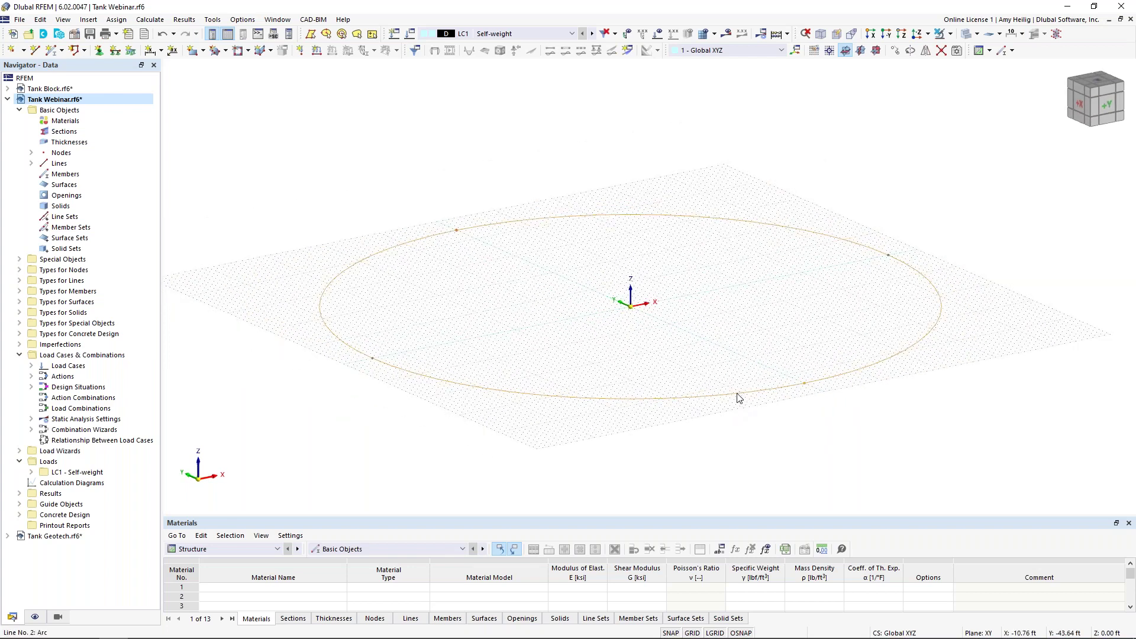
{"action": "right_click", "coordinate": [738, 398]}
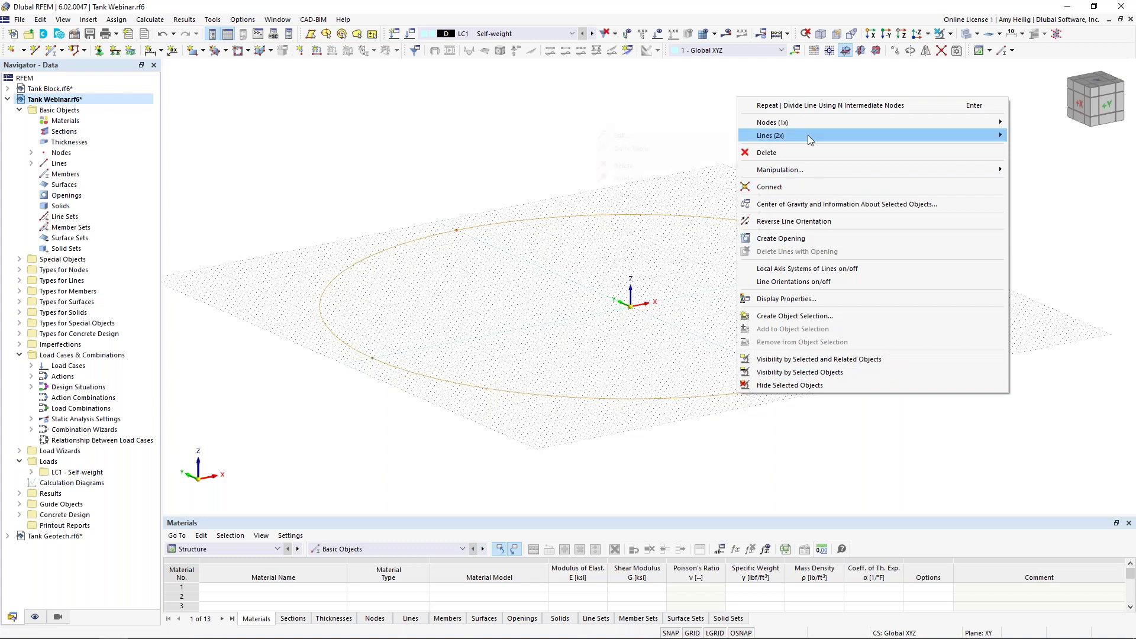
{"action": "mouse_move", "coordinate": [790, 137]}
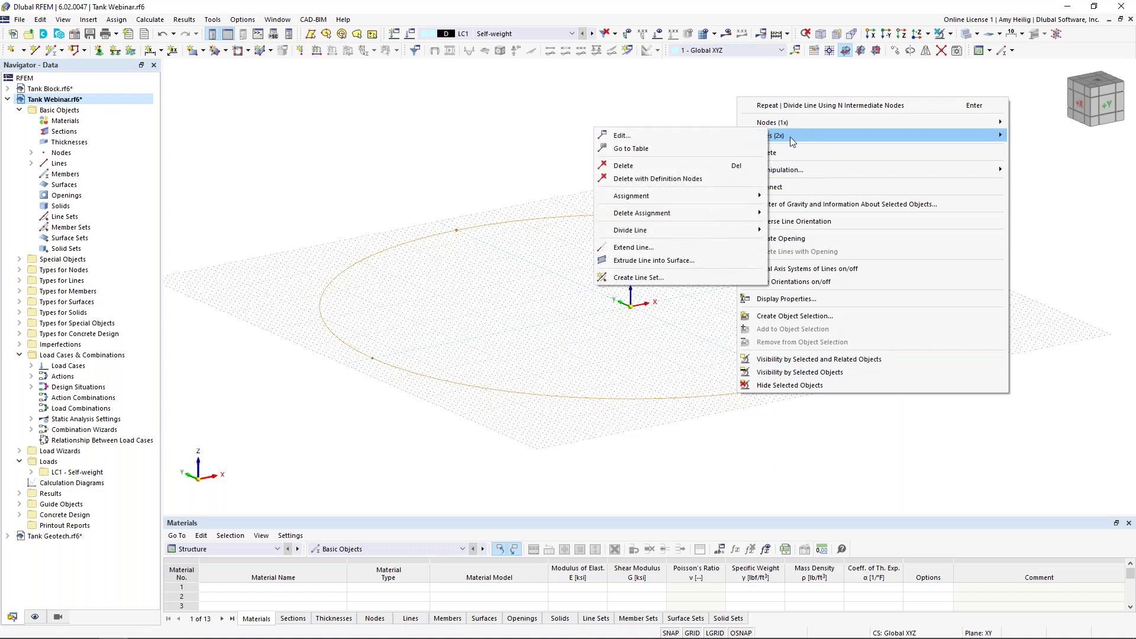
{"action": "left_click", "coordinate": [653, 261]}
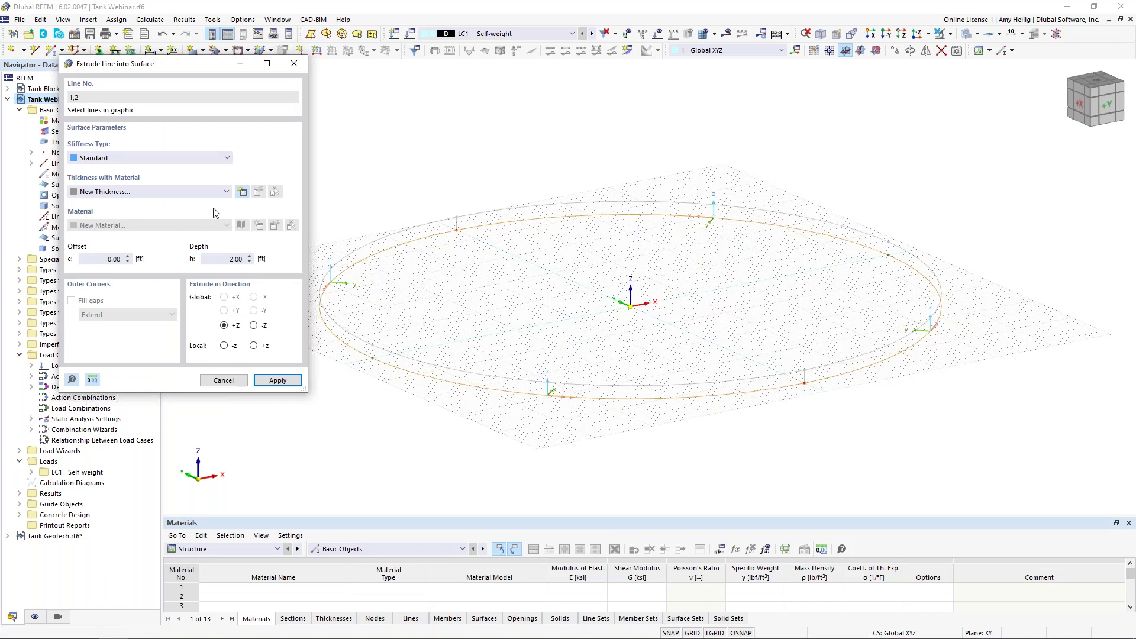
Step: Create a new uniform thickness of 10 in for the extruded wall surfaces
{"action": "left_click", "coordinate": [243, 192]}
{"action": "left_click", "coordinate": [388, 235]}
{"action": "type", "text": "10"}
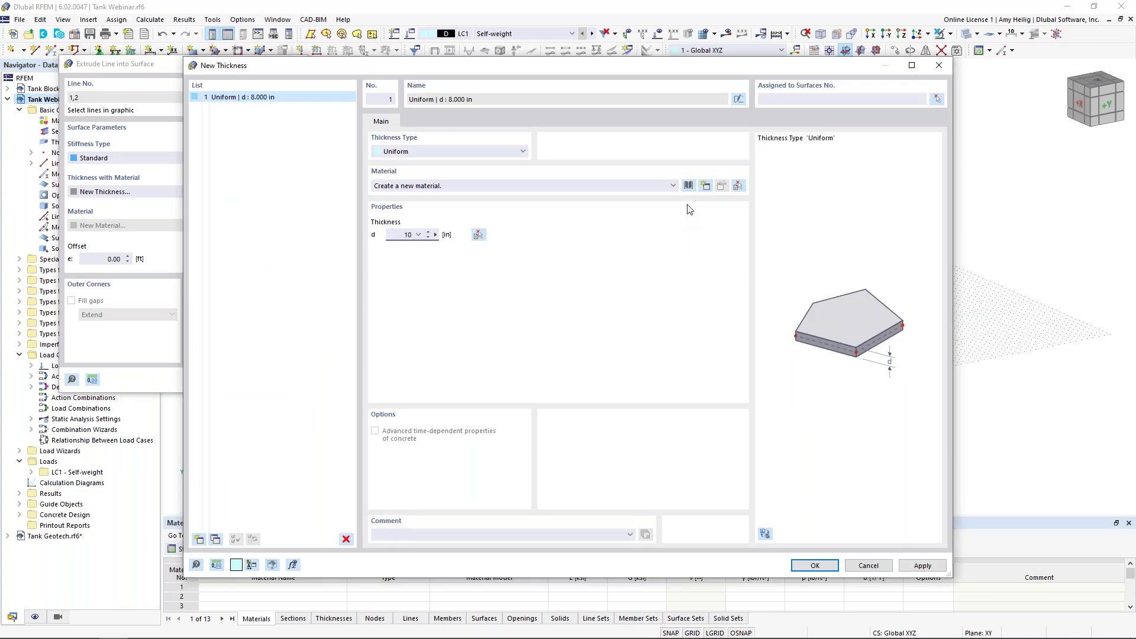
Step: Assign the ACI 318-19 concrete f'c = 5000 psi from the material library to the new thickness
{"action": "left_click", "coordinate": [688, 186]}
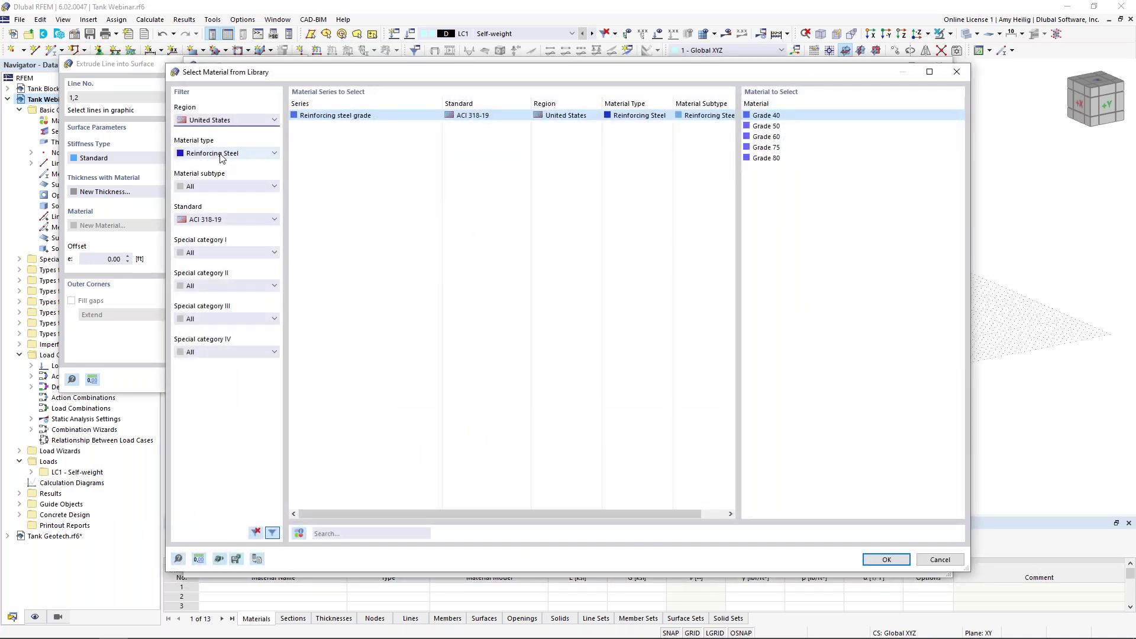
{"action": "left_click", "coordinate": [222, 155]}
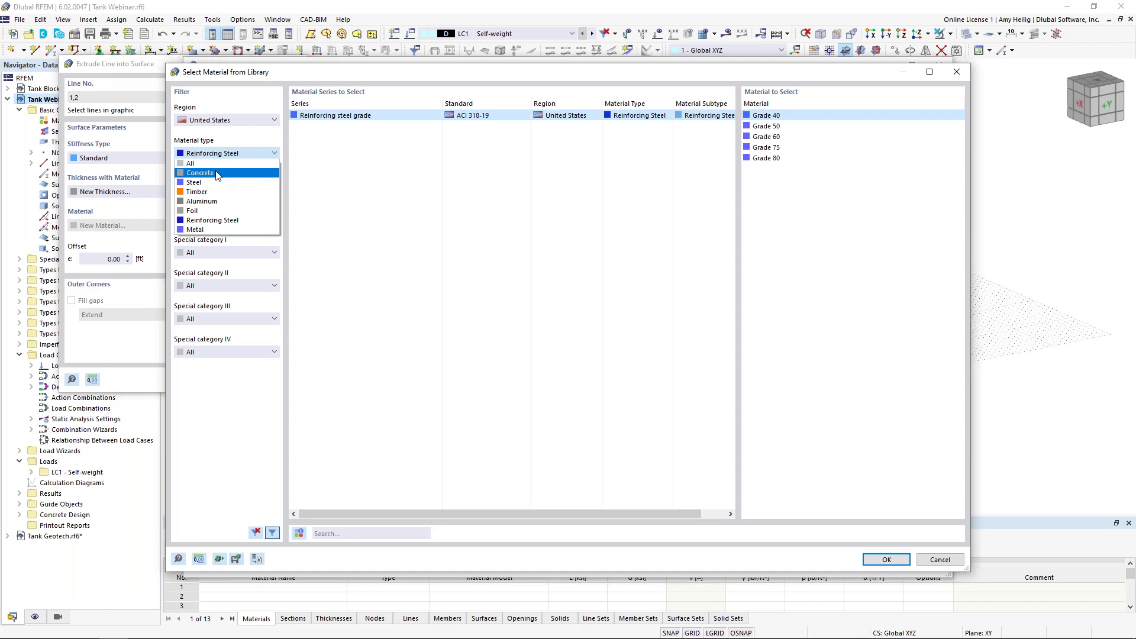
{"action": "left_click", "coordinate": [216, 173]}
{"action": "left_click", "coordinate": [219, 220]}
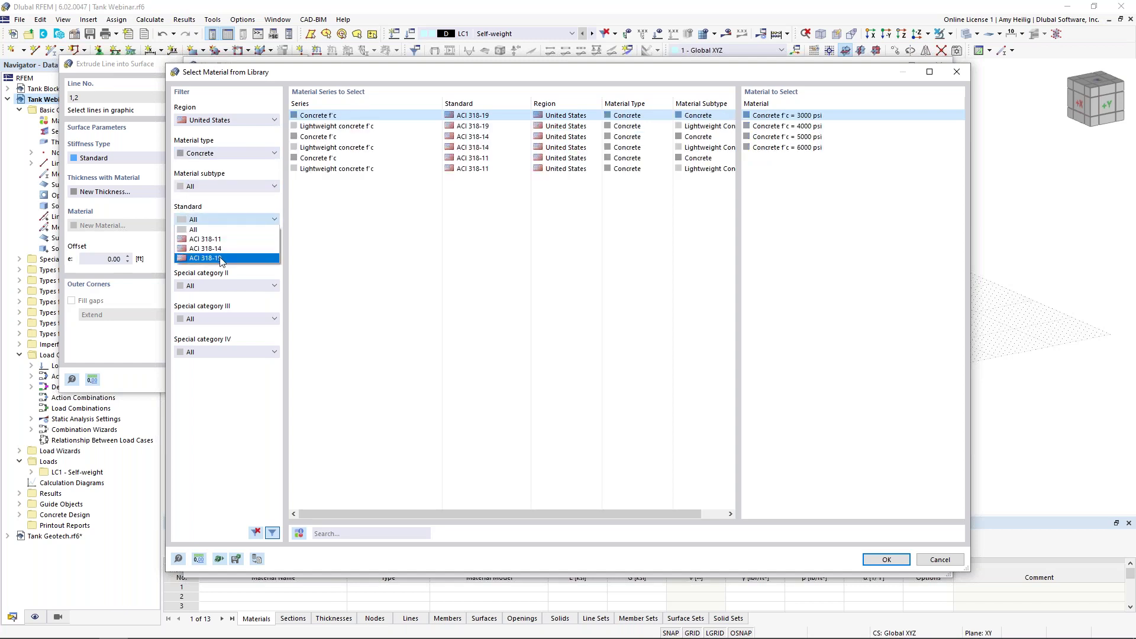
{"action": "left_click", "coordinate": [221, 259]}
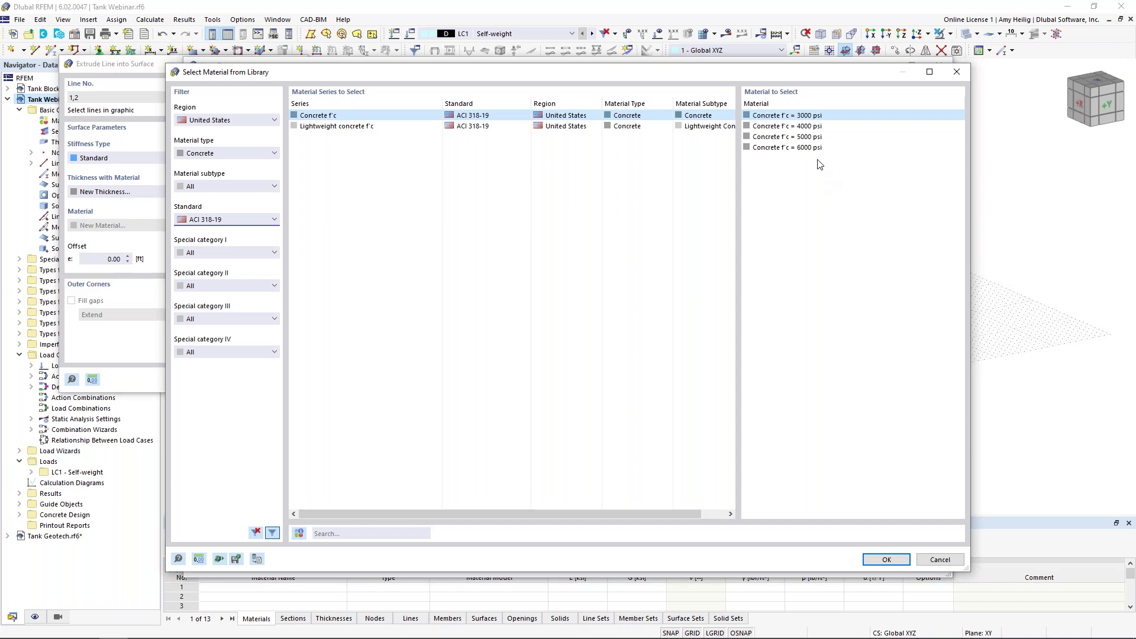
{"action": "left_click", "coordinate": [812, 137]}
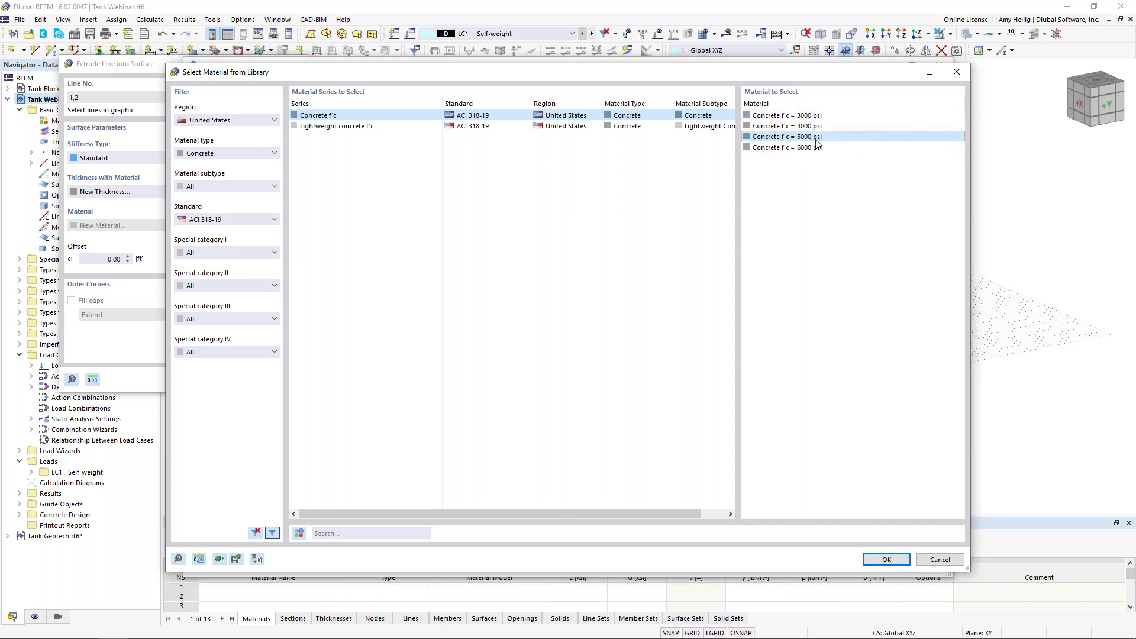
{"action": "left_click", "coordinate": [886, 559]}
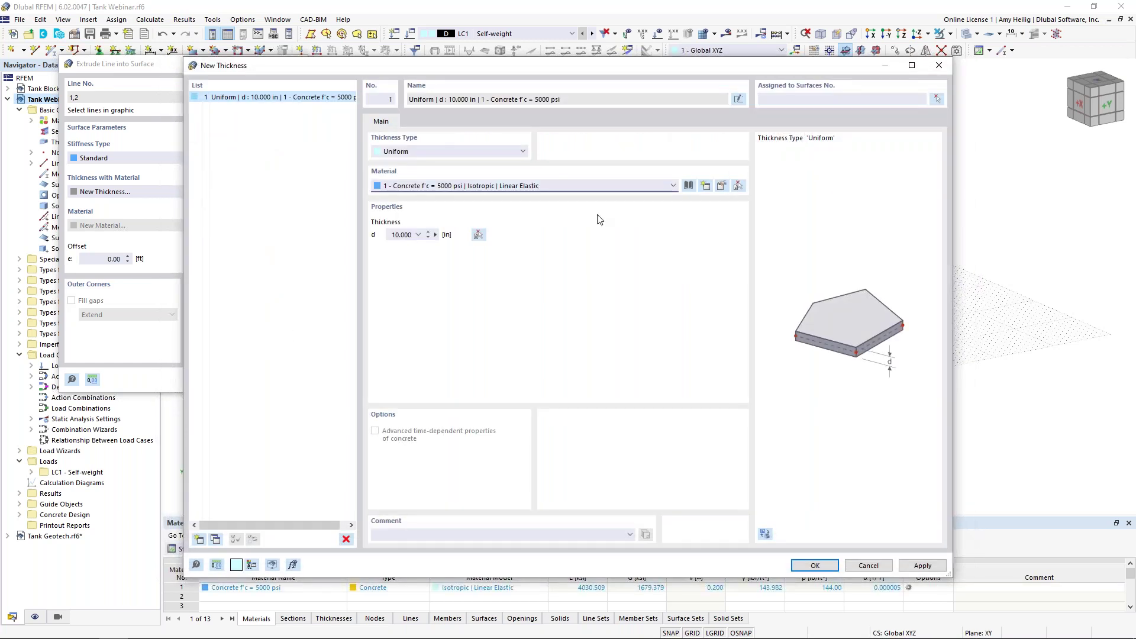
Step: Make the 5000 psi concrete a user-defined material, review its material values, and accept the material and thickness
{"action": "left_click", "coordinate": [720, 187]}
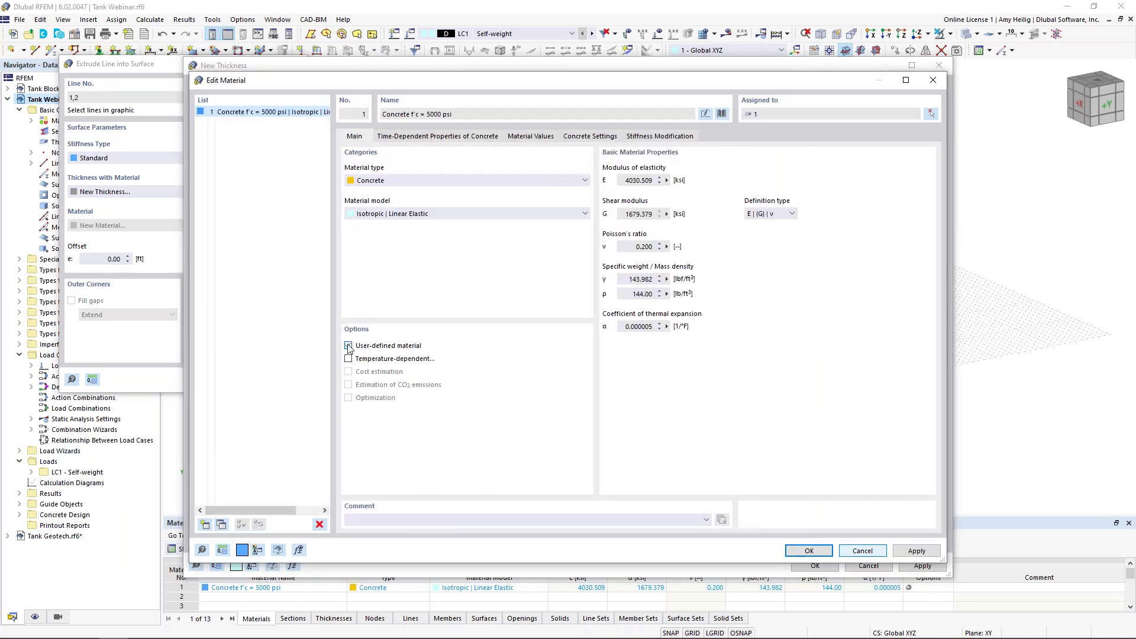
{"action": "left_click", "coordinate": [535, 138]}
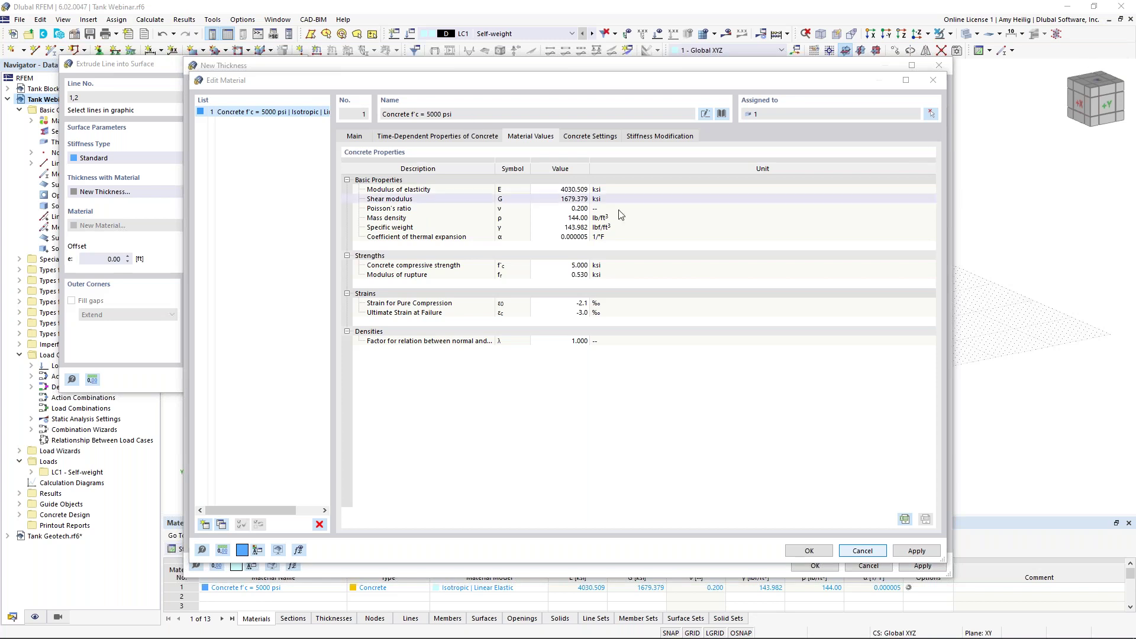
{"action": "left_click", "coordinate": [355, 137]}
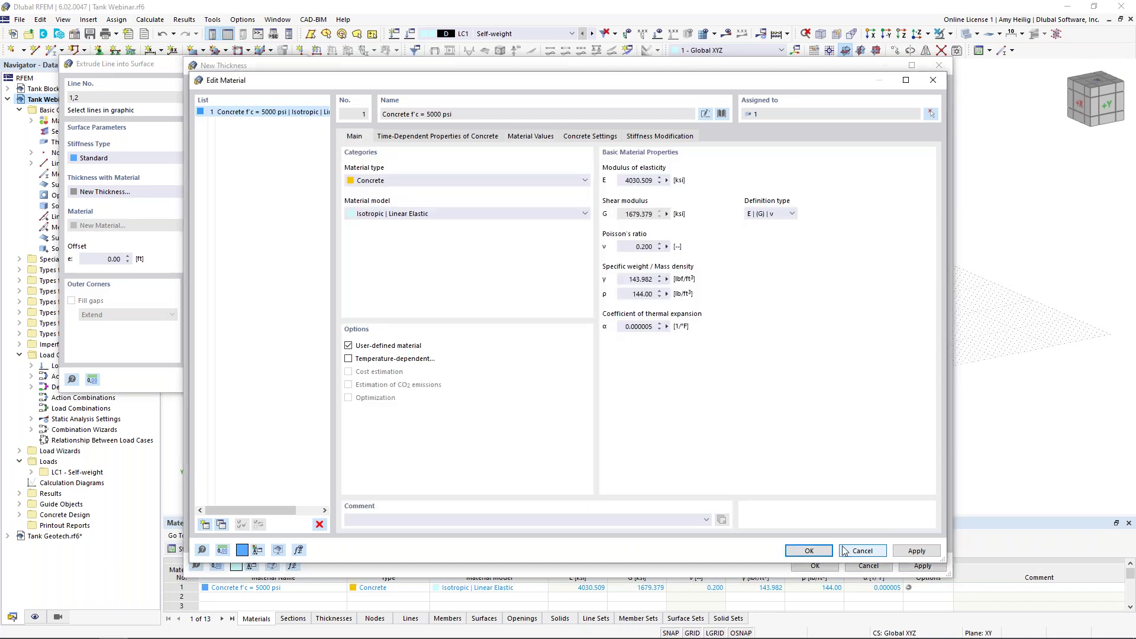
{"action": "left_click", "coordinate": [809, 551]}
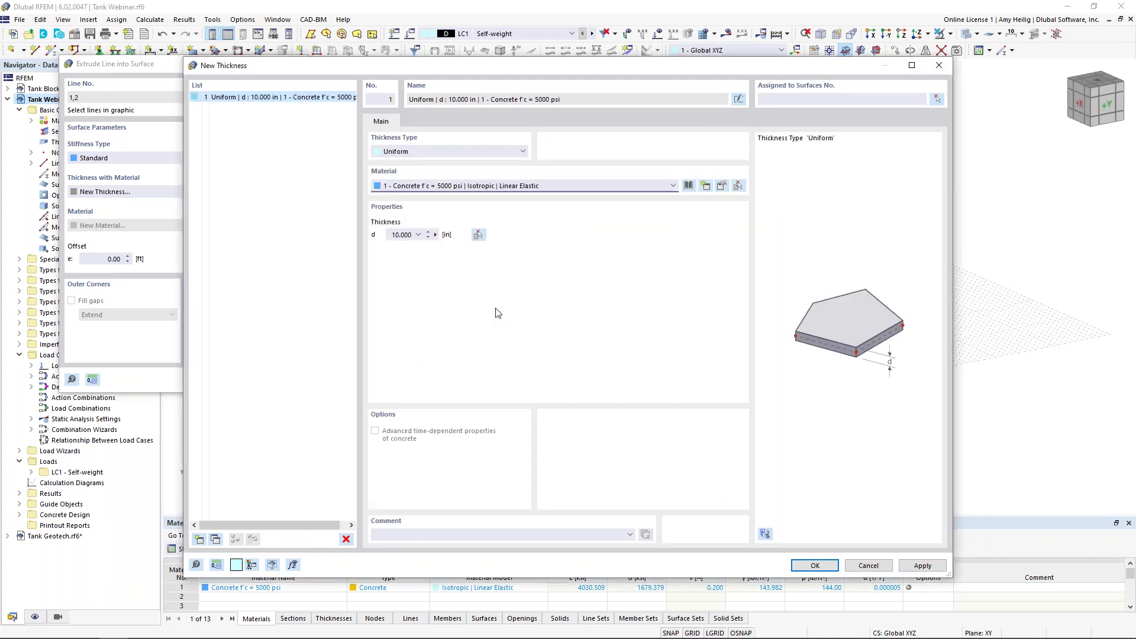
{"action": "left_click", "coordinate": [815, 565]}
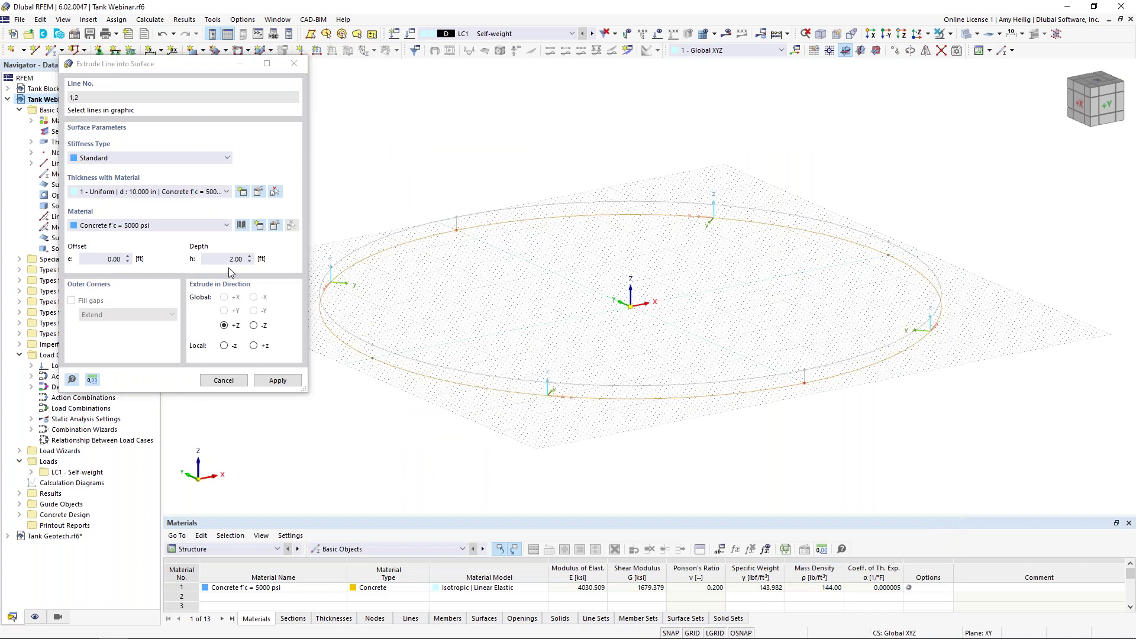
Step: Extrude both arcs 17 ft in the global +Z direction to form the tank wall
{"action": "left_click", "coordinate": [226, 260]}
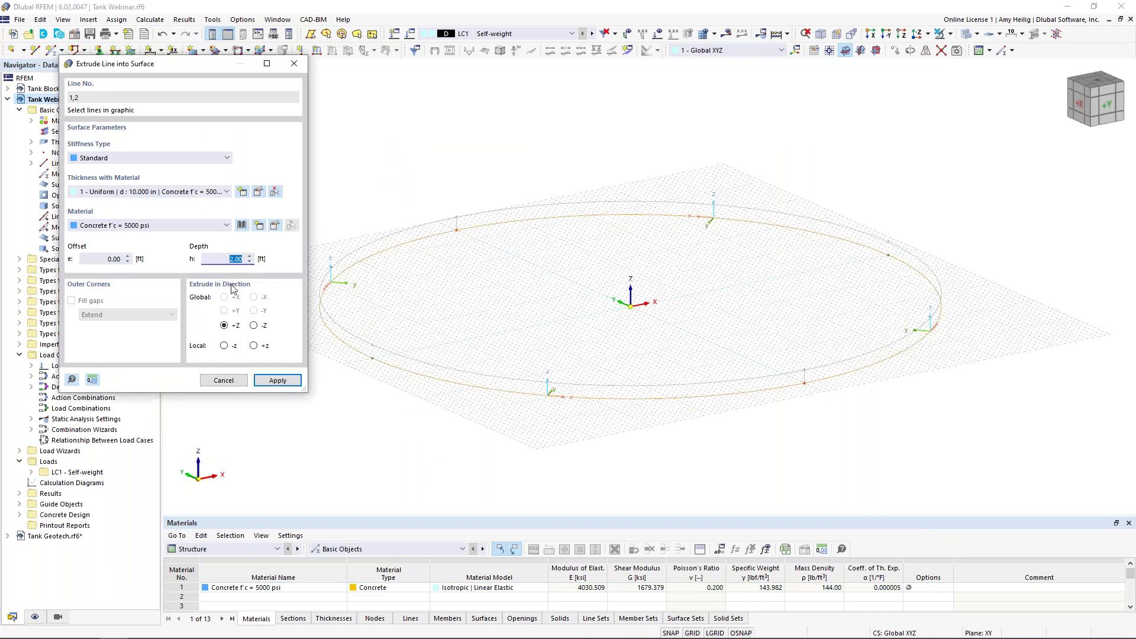
{"action": "type", "text": "17"}
{"action": "left_click", "coordinate": [276, 380]}
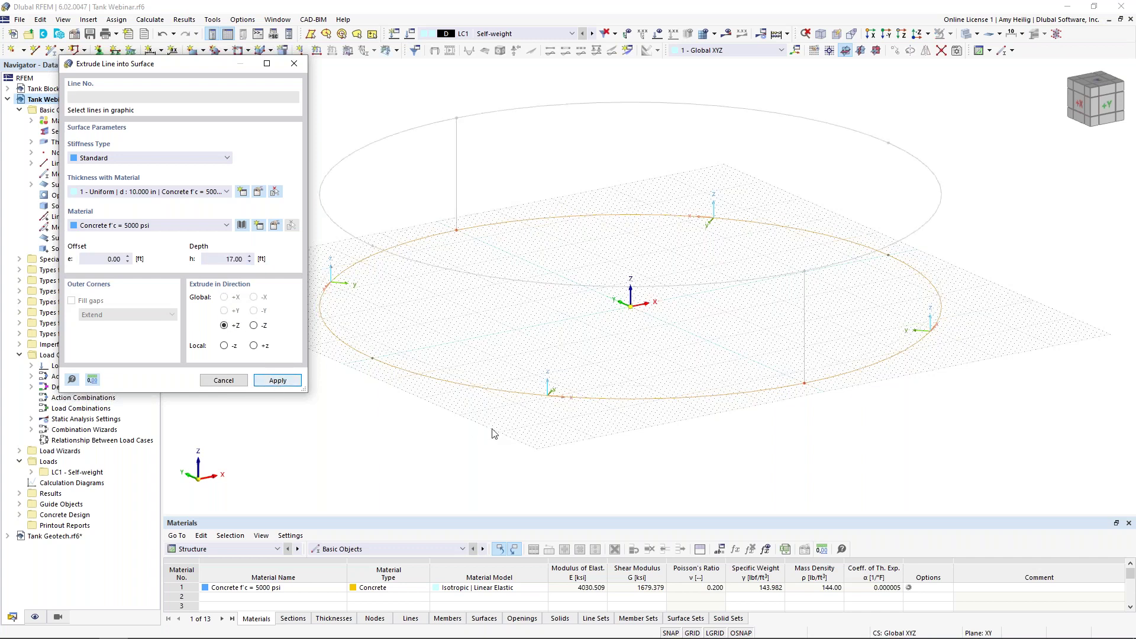
{"action": "key", "text": "Escape"}
Step: Turn off the concrete design properties for both tank wall surfaces
{"action": "middle_click_drag", "start_coordinate": [741, 466], "coordinate": [708, 458], "text": "ctrl"}
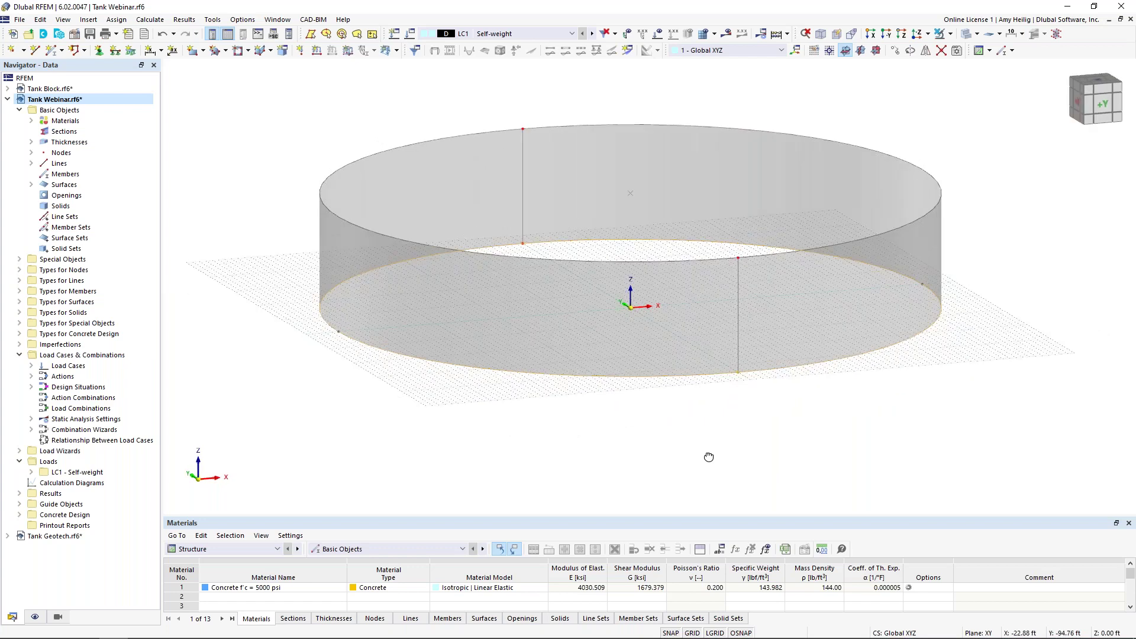
{"action": "left_click_drag", "start_coordinate": [832, 426], "coordinate": [695, 356]}
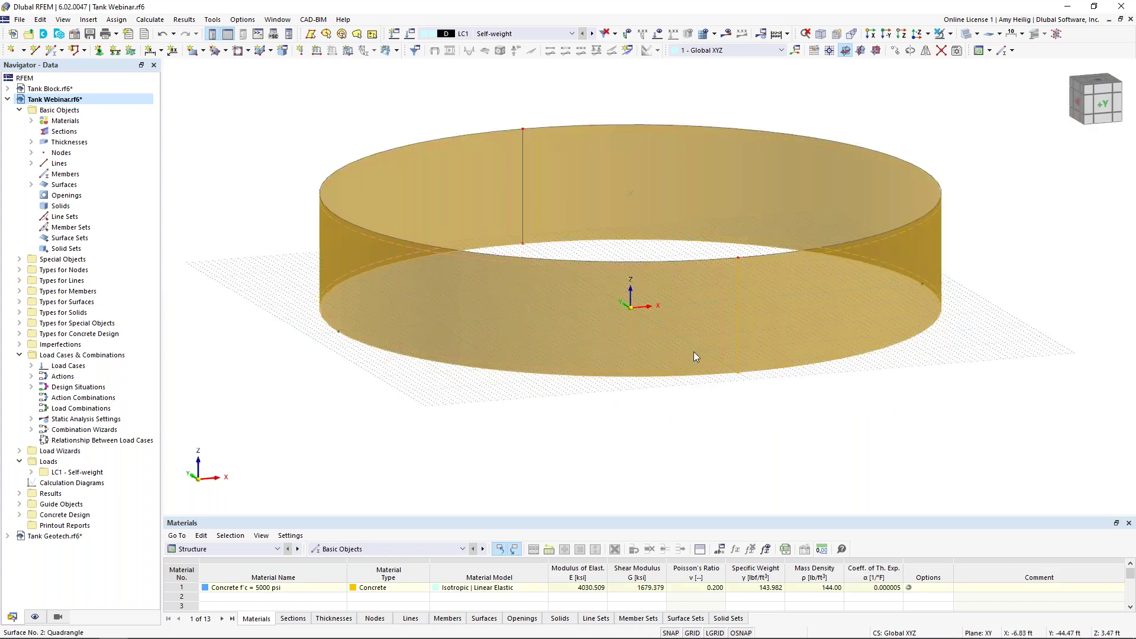
{"action": "double_click", "coordinate": [725, 355]}
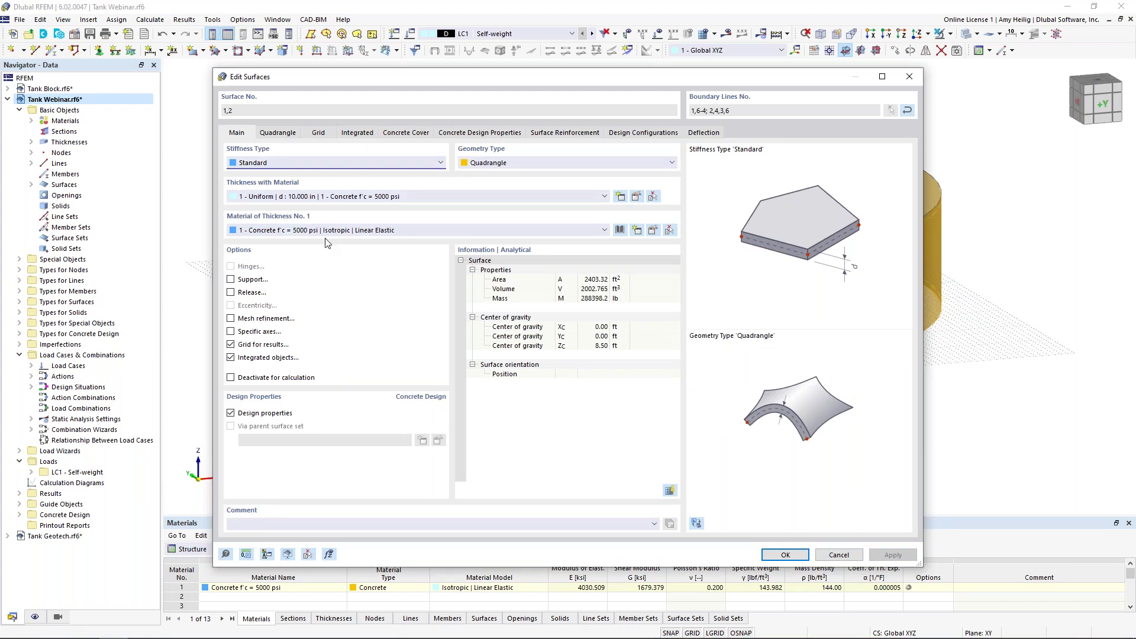
{"action": "left_click", "coordinate": [231, 414]}
{"action": "left_click", "coordinate": [231, 413]}
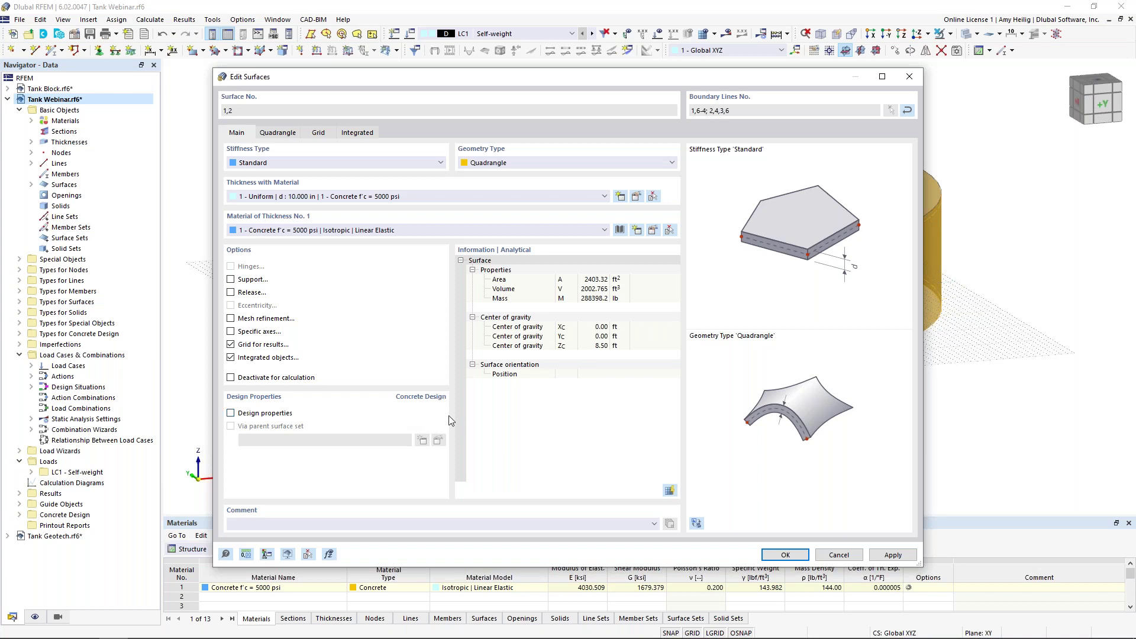
{"action": "left_click", "coordinate": [785, 554]}
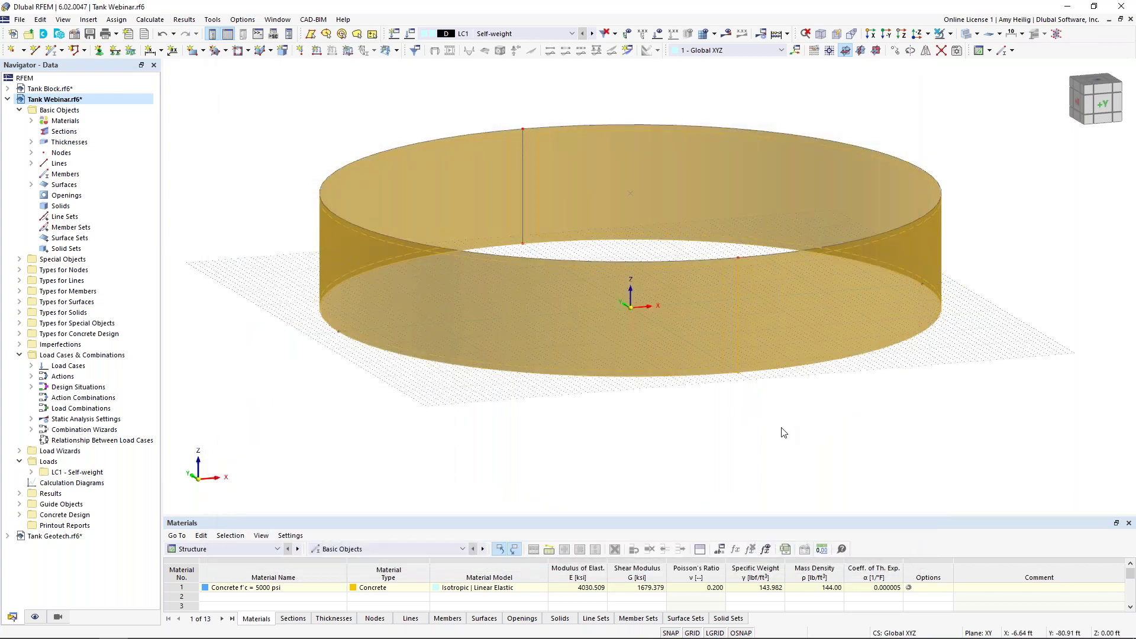
{"action": "key", "text": "Escape"}
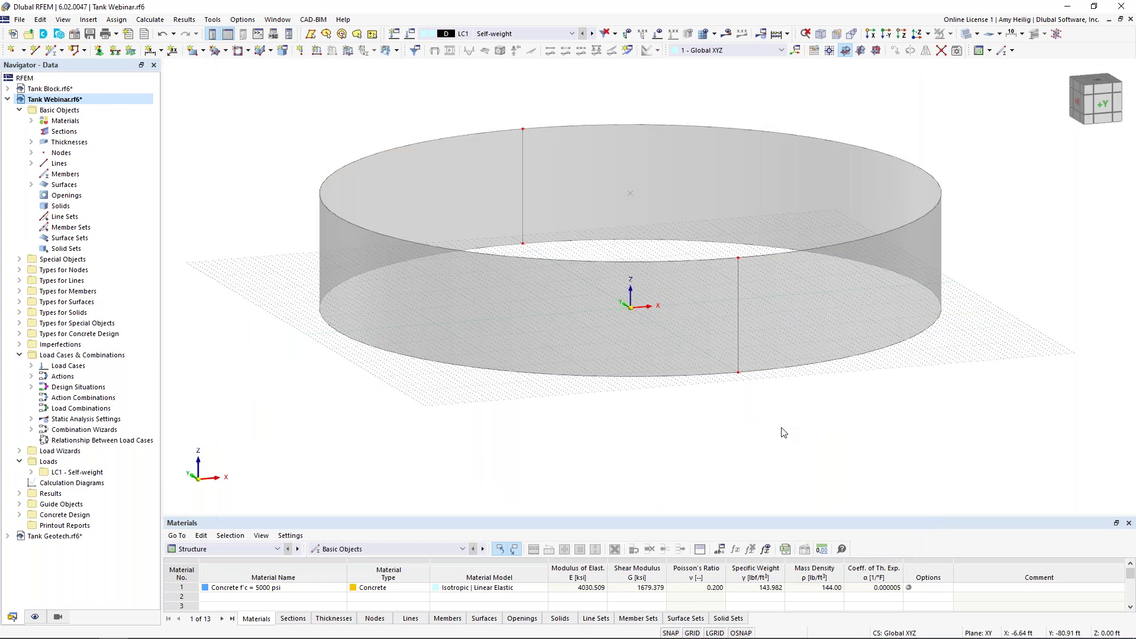
Step: Create a node at X 0, Y 0, Z 21 ft as the apex of the tank roof
{"action": "left_click", "coordinate": [11, 52]}
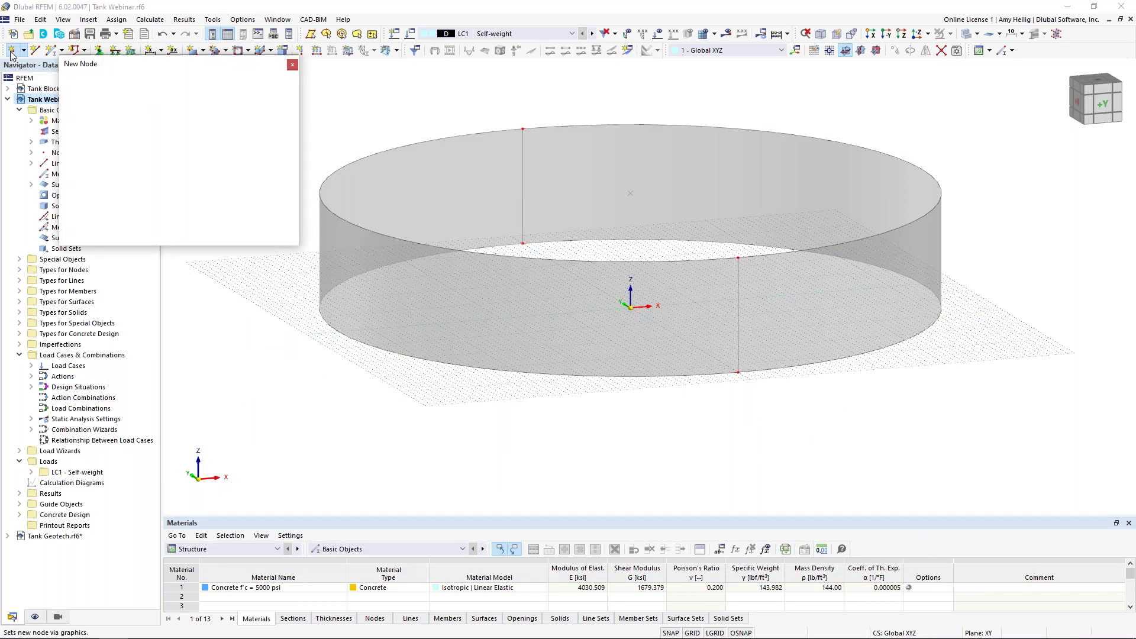
{"action": "left_click", "coordinate": [237, 207]}
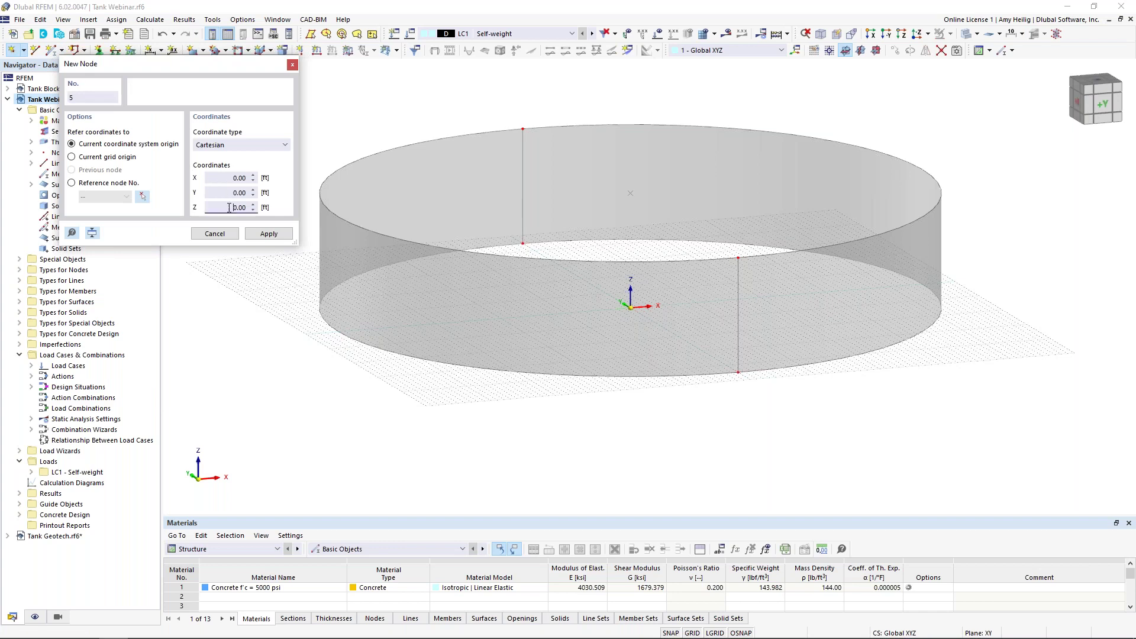
{"action": "type", "text": "21"}
{"action": "left_click", "coordinate": [269, 234]}
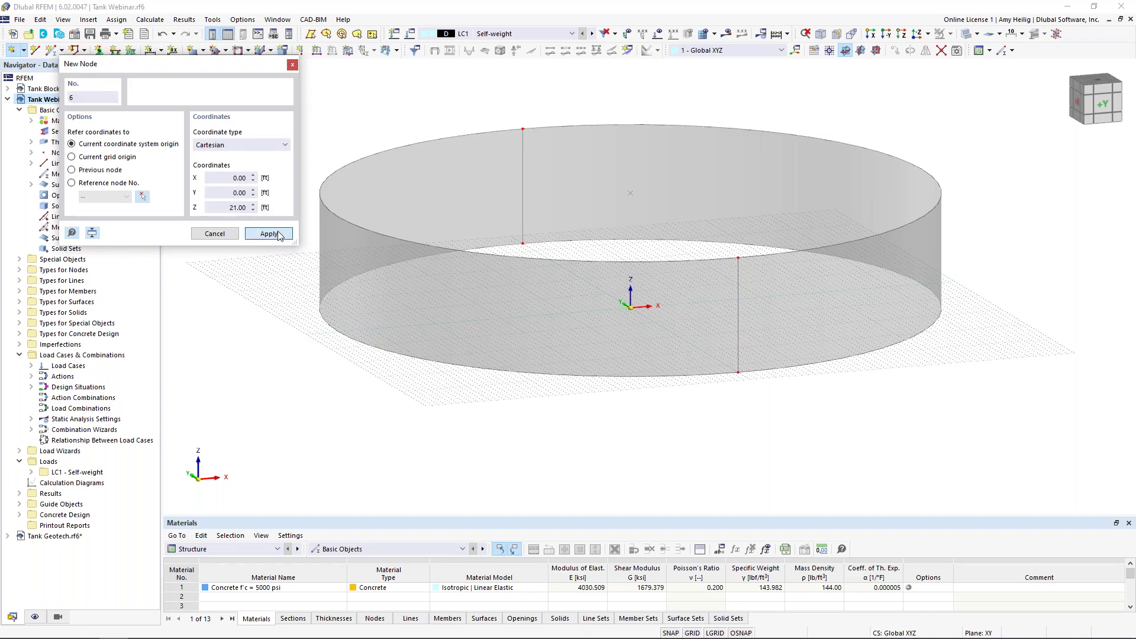
{"action": "key", "text": "Escape"}
{"action": "middle_click_drag", "start_coordinate": [326, 216], "coordinate": [312, 150]}
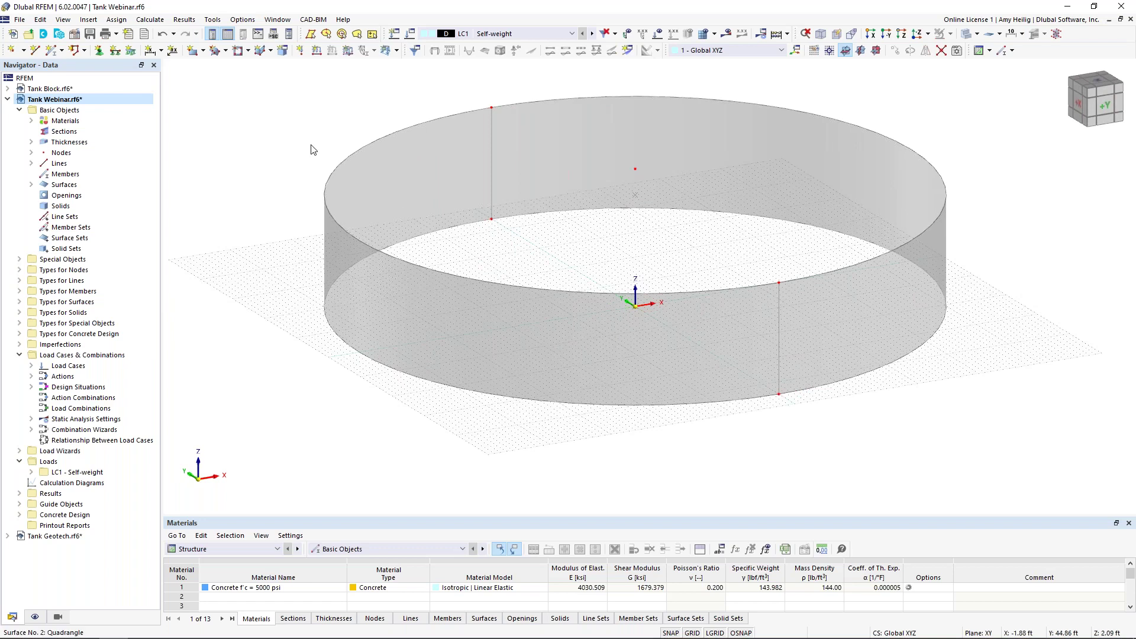
Step: Draw an arc across the tank between the two upper wall nodes, passing through the roof apex node
{"action": "left_click", "coordinate": [36, 51]}
{"action": "left_click", "coordinate": [116, 131]}
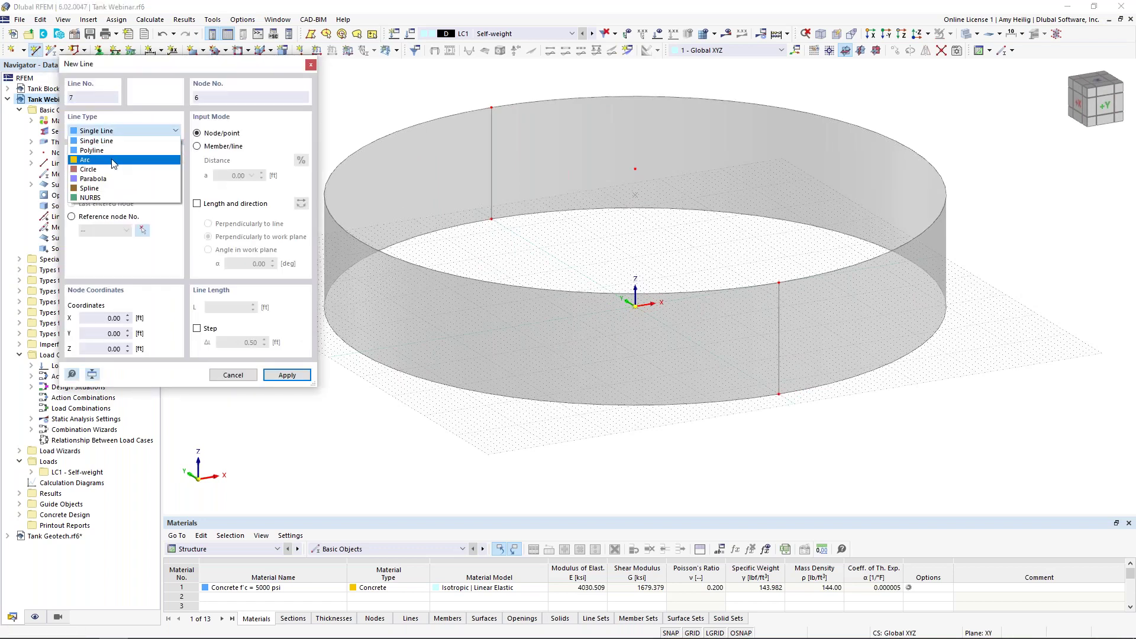
{"action": "left_click", "coordinate": [114, 164]}
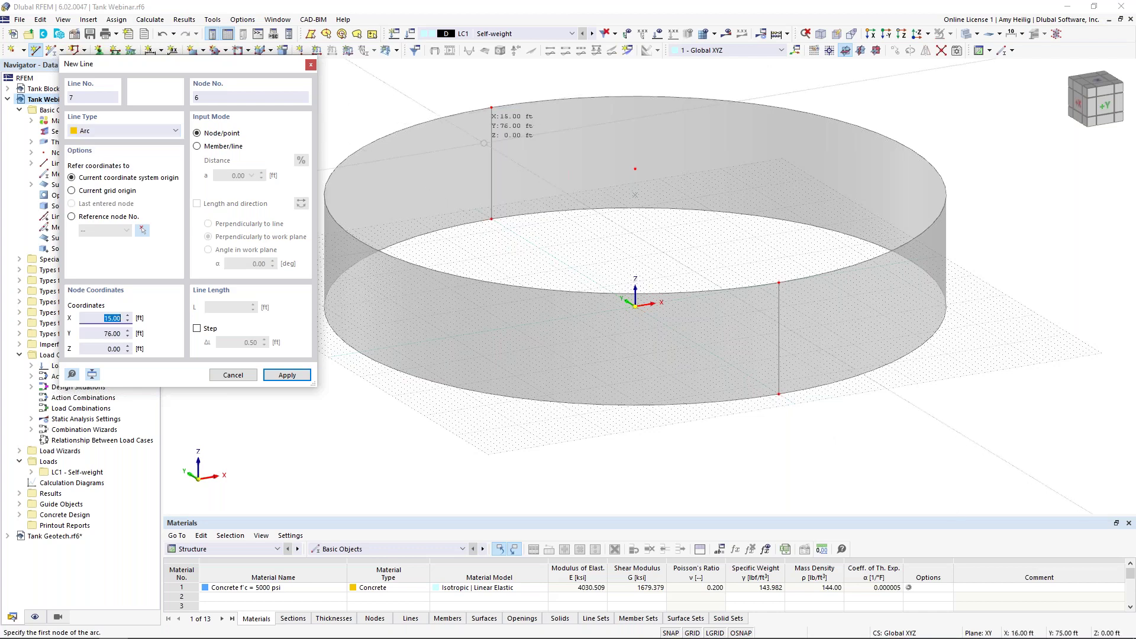
{"action": "left_click", "coordinate": [491, 107]}
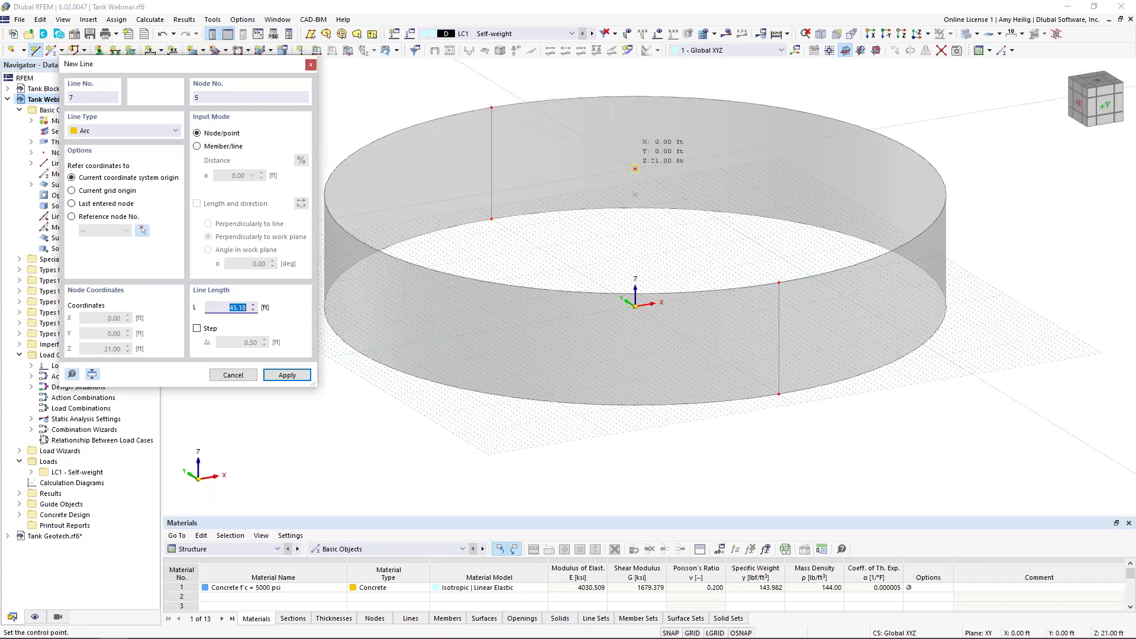
{"action": "left_click", "coordinate": [635, 169]}
{"action": "left_click", "coordinate": [779, 283]}
{"action": "key", "text": "Escape"}
{"action": "middle_click_drag", "start_coordinate": [781, 246], "coordinate": [745, 282], "text": "ctrl"}
{"action": "scroll", "coordinate": [745, 282], "scroll_direction": "down", "scroll_amount": 1}
{"action": "scroll", "coordinate": [671, 278], "scroll_direction": "down", "scroll_amount": 1}
{"action": "middle_click_drag", "start_coordinate": [700, 259], "coordinate": [721, 271]}
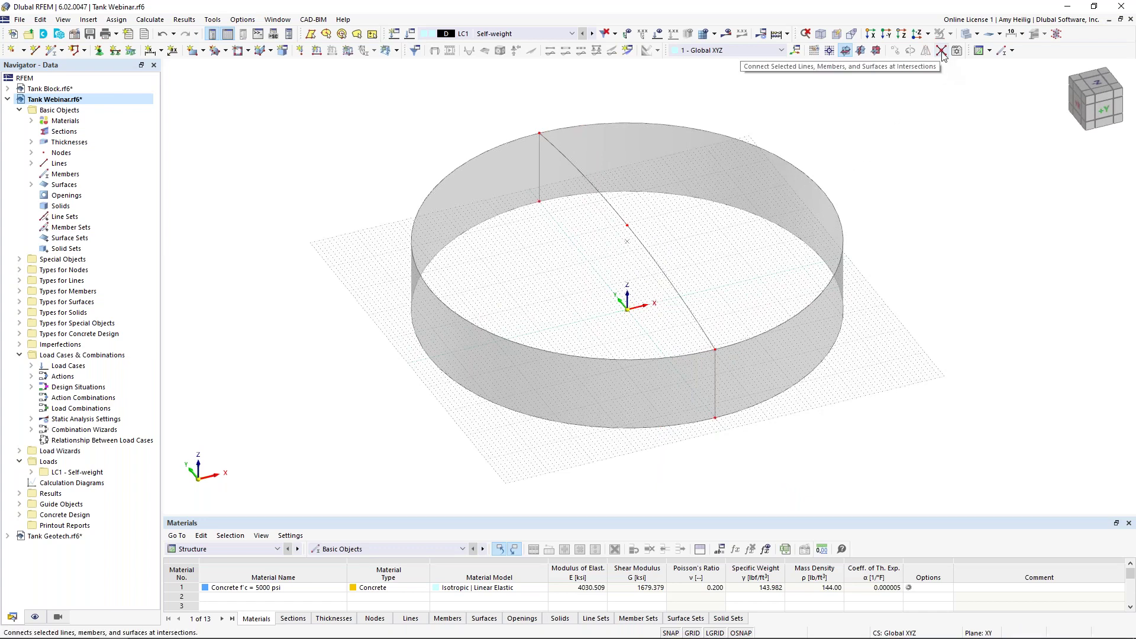
{"action": "left_click_drag", "start_coordinate": [593, 206], "coordinate": [669, 254]}
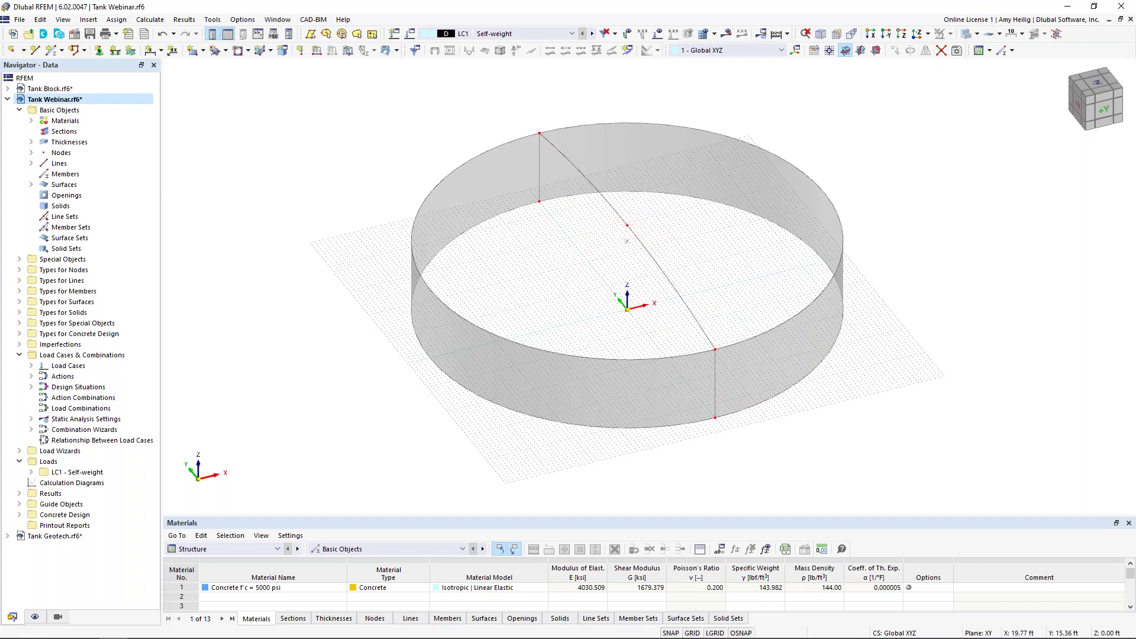
{"action": "left_click", "coordinate": [615, 213]}
{"action": "middle_click_drag", "start_coordinate": [669, 246], "coordinate": [643, 272]}
{"action": "left_click", "coordinate": [661, 267]}
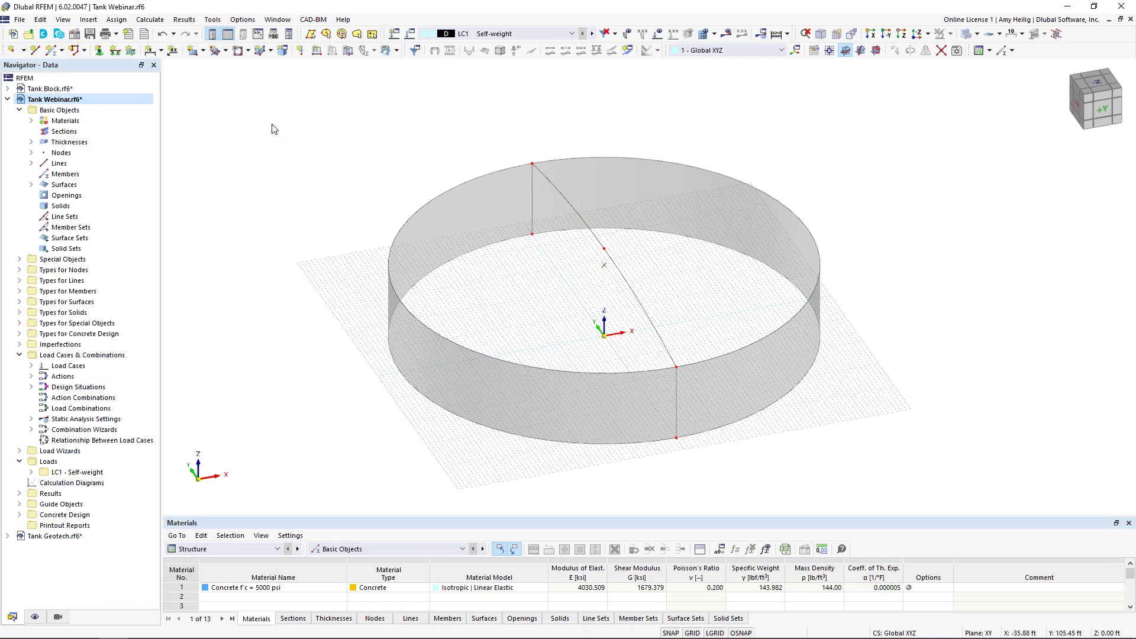
Step: Create two 10 in thick quadrangle roof surfaces without design properties, using the dome arc and the wall's upper arcs as boundaries
{"action": "left_click", "coordinate": [203, 51]}
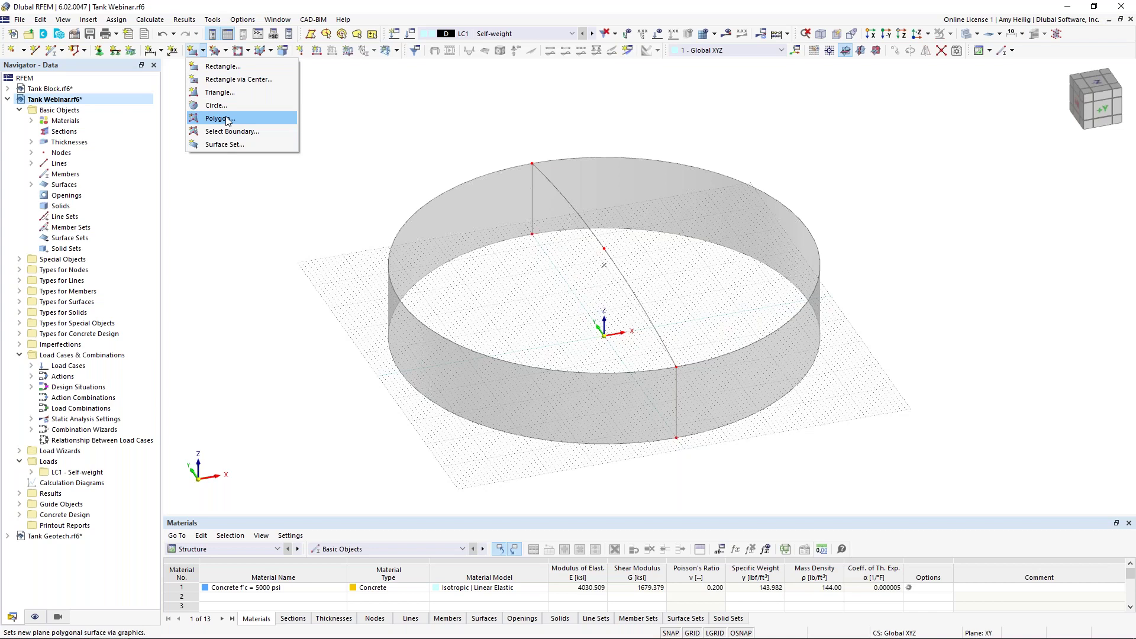
{"action": "left_click", "coordinate": [227, 51]}
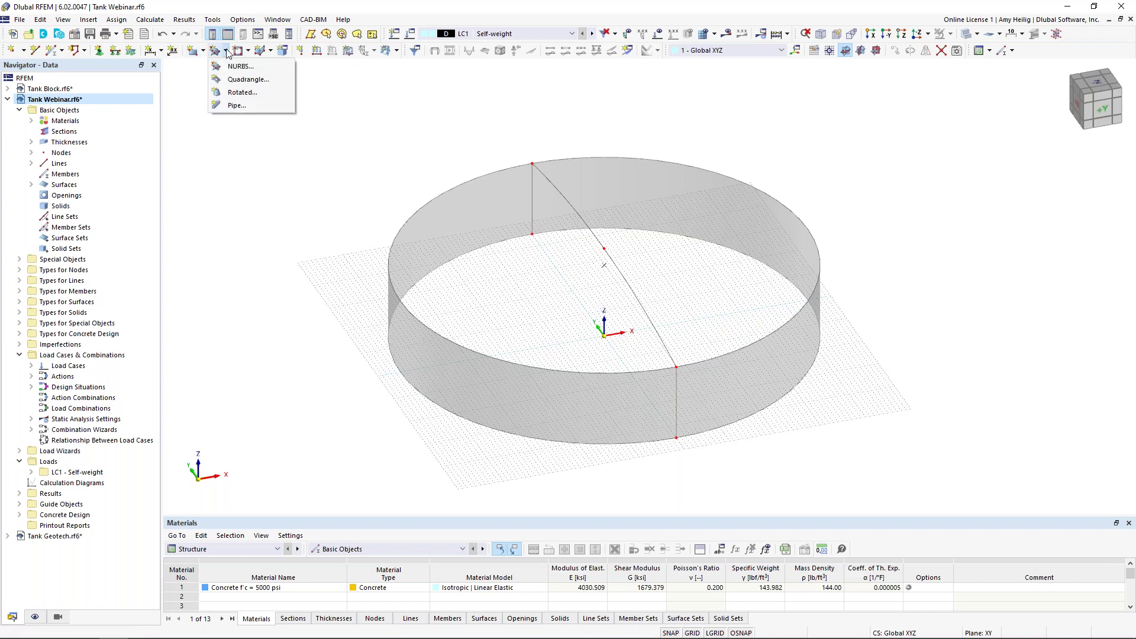
{"action": "left_click", "coordinate": [232, 81]}
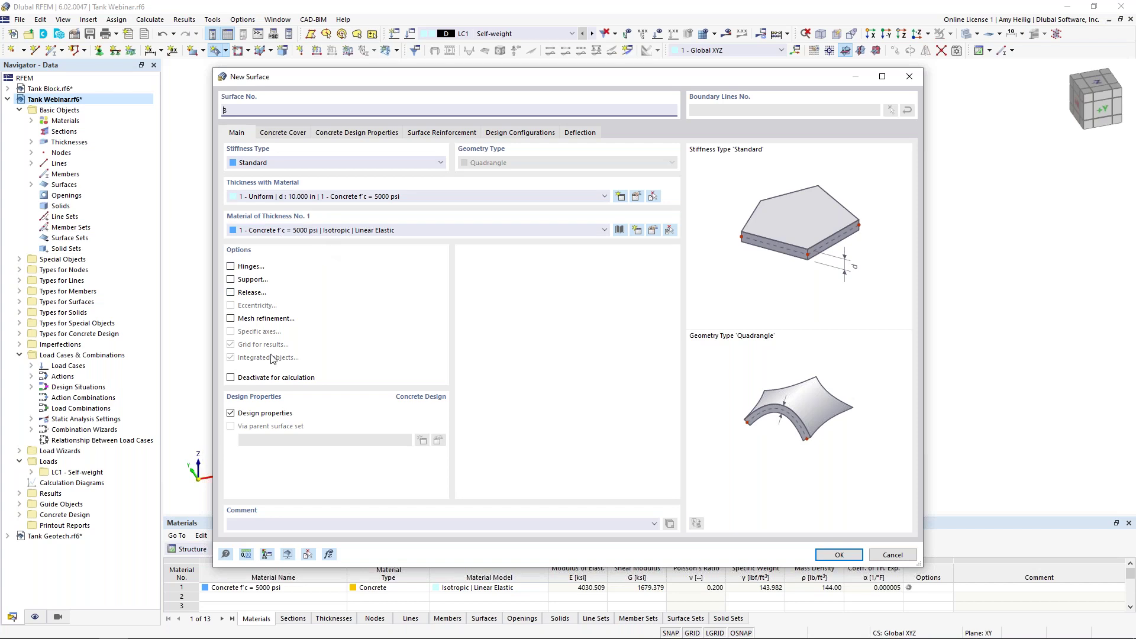
{"action": "left_click", "coordinate": [231, 413]}
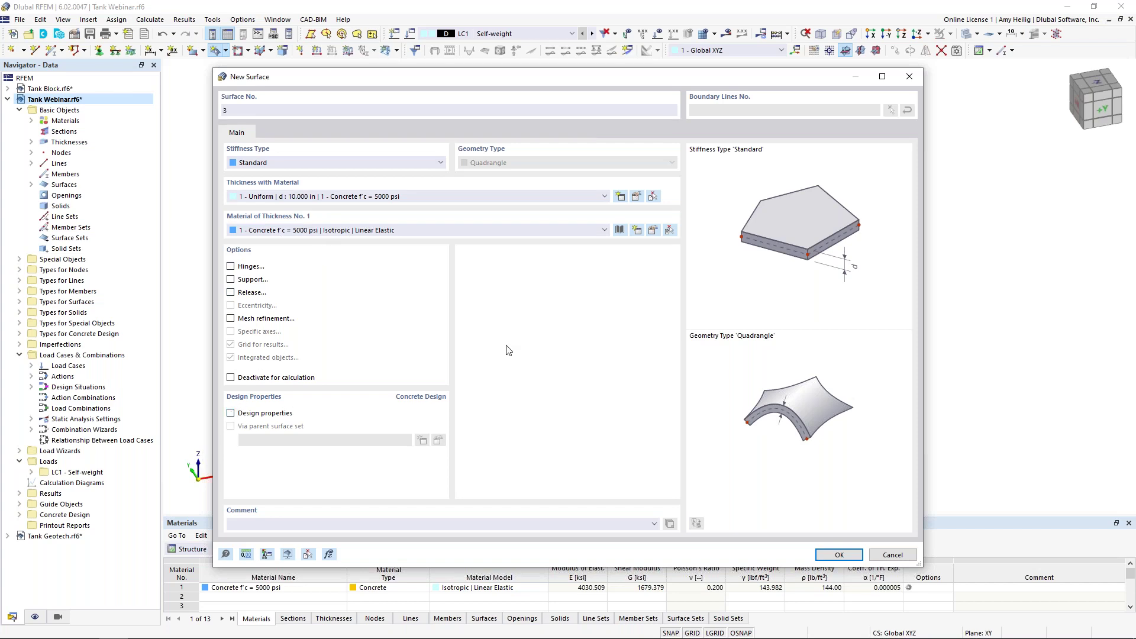
{"action": "left_click", "coordinate": [839, 555]}
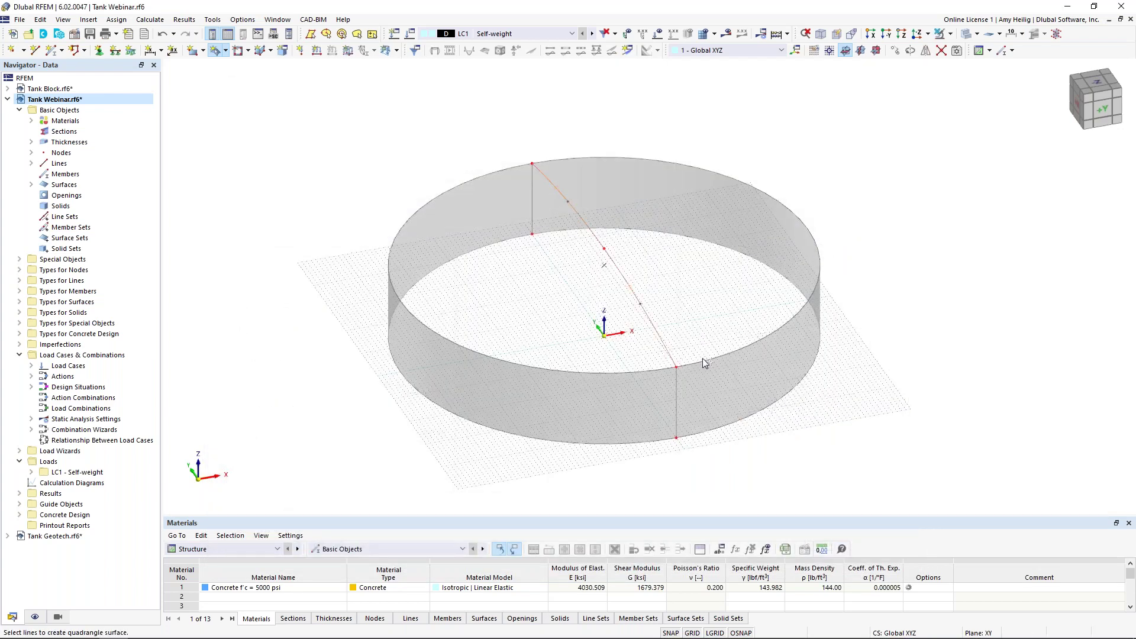
{"action": "left_click", "coordinate": [681, 349]}
{"action": "left_click", "coordinate": [681, 348]}
{"action": "left_click", "coordinate": [635, 372]}
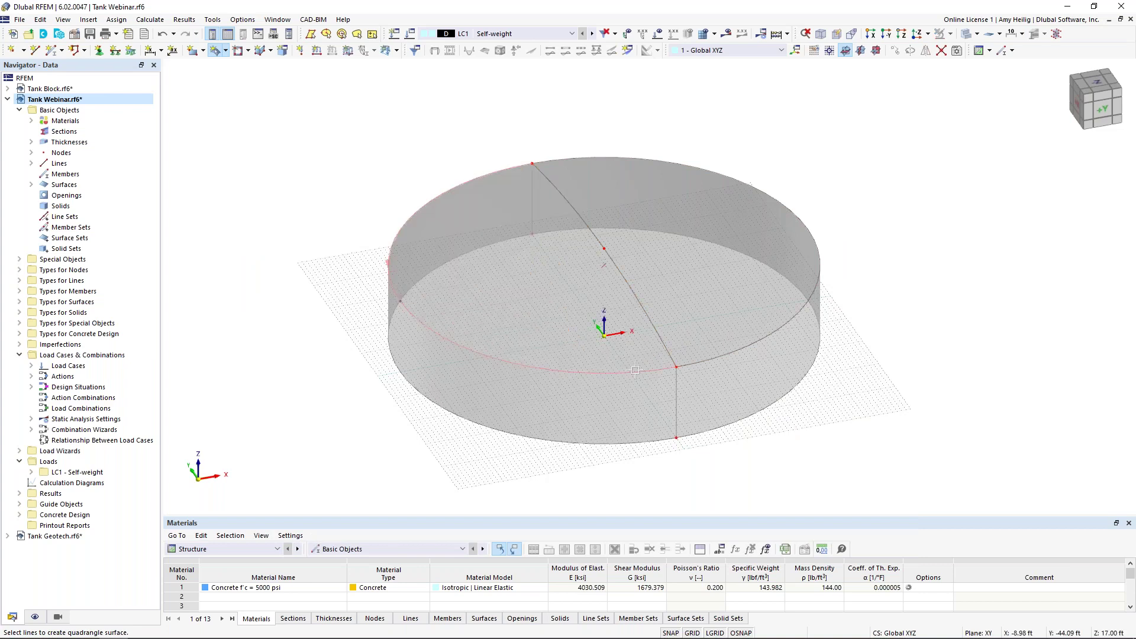
{"action": "key", "text": "Escape"}
Step: Begin a new circular surface for the tank base and give it a new 12 in uniform thickness in the 5000 psi concrete
{"action": "middle_click_drag", "start_coordinate": [826, 353], "coordinate": [854, 335], "text": "ctrl"}
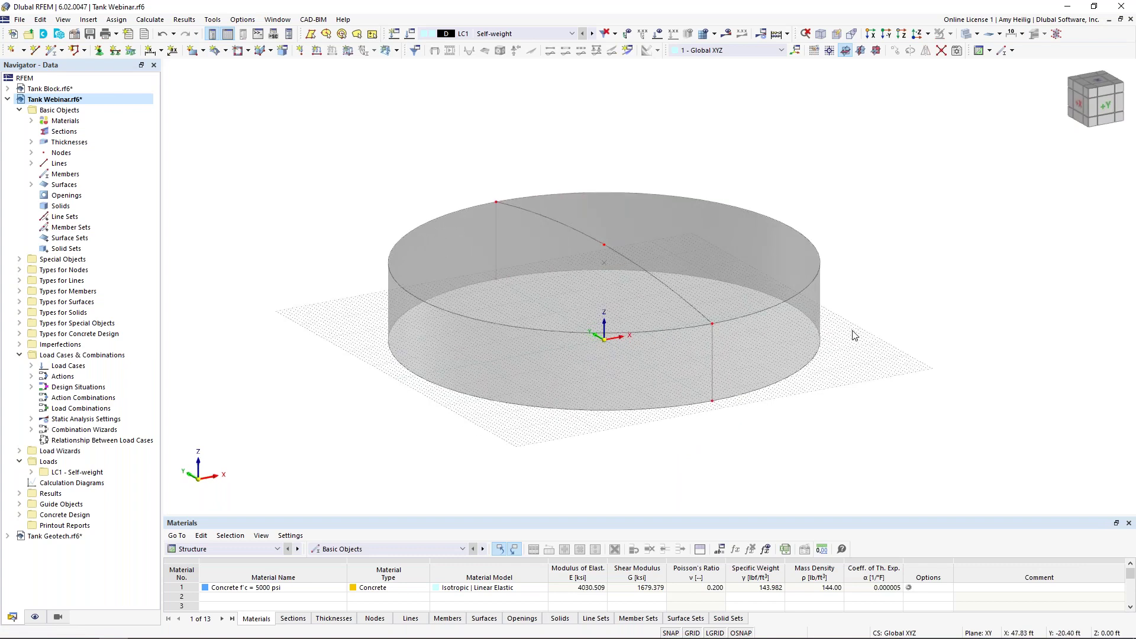
{"action": "scroll", "coordinate": [798, 378], "scroll_direction": "up", "scroll_amount": 1}
{"action": "middle_click_drag", "start_coordinate": [839, 393], "coordinate": [841, 396]}
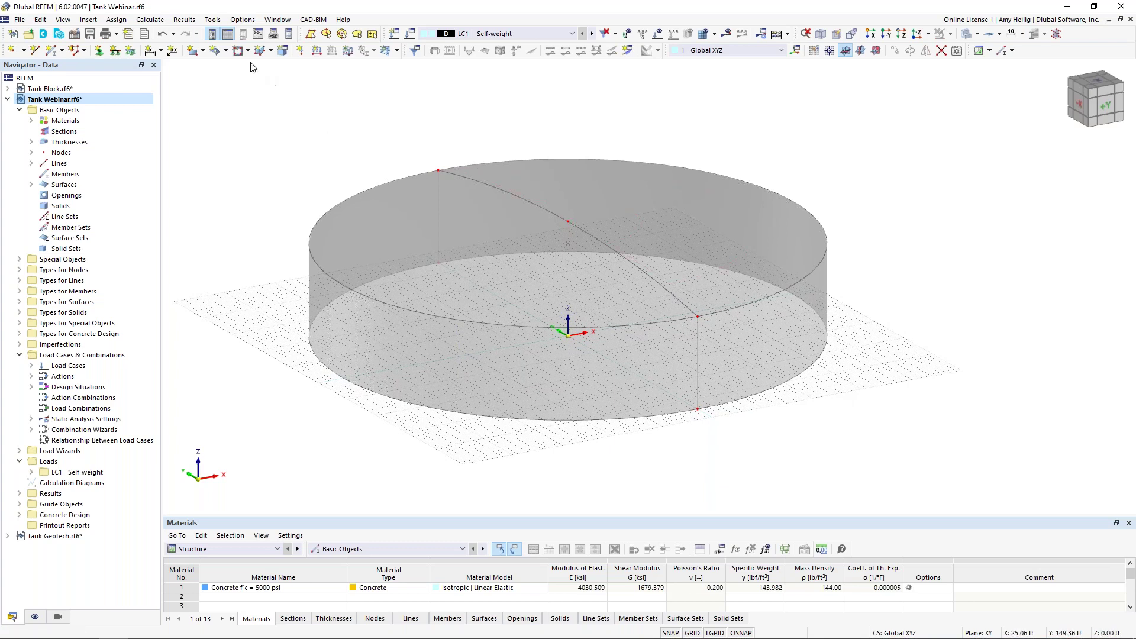
{"action": "left_click", "coordinate": [203, 51]}
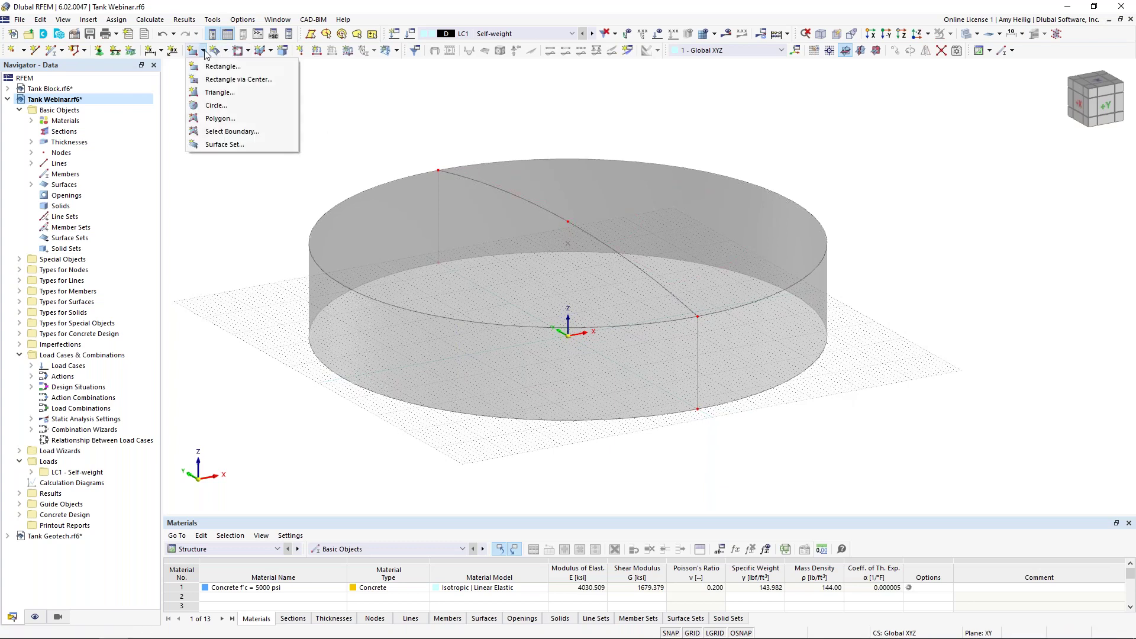
{"action": "left_click", "coordinate": [217, 106]}
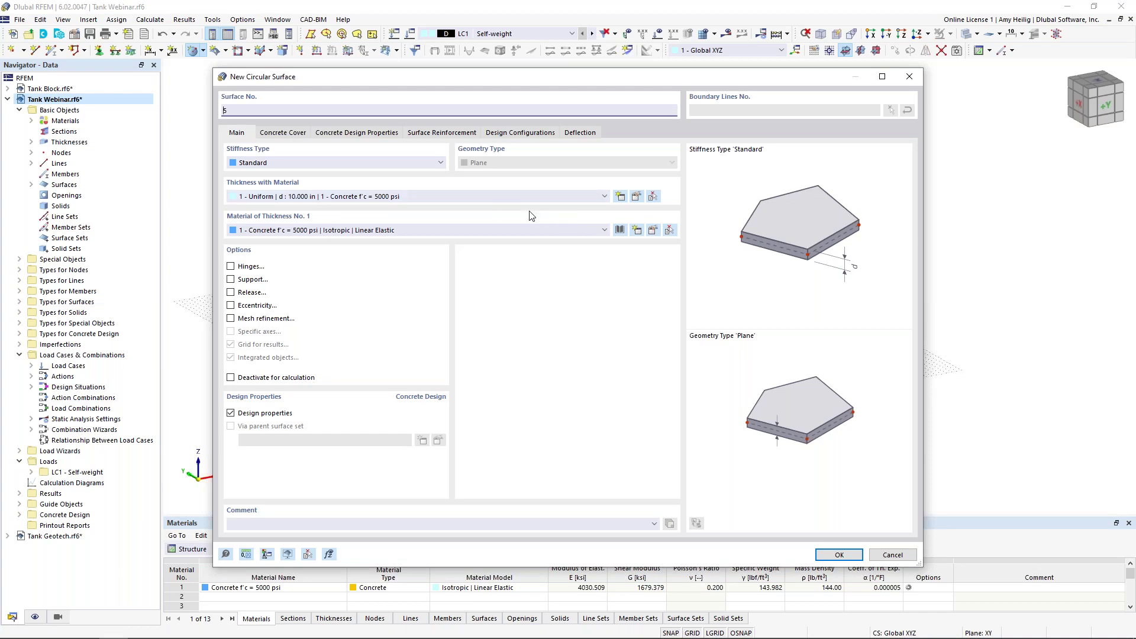
{"action": "left_click", "coordinate": [620, 197]}
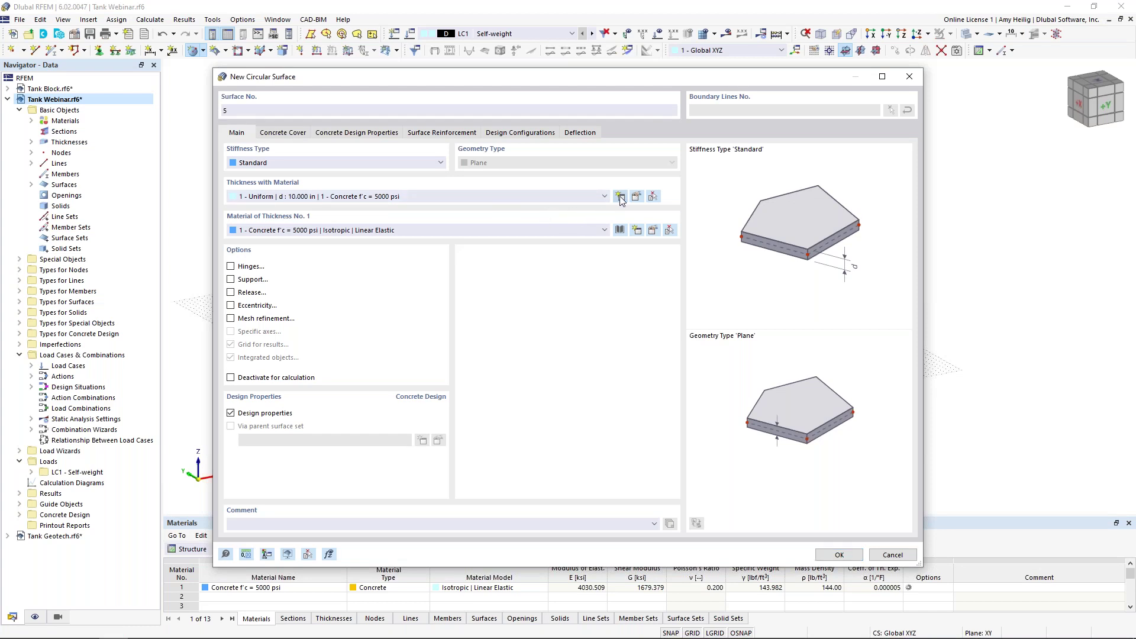
{"action": "left_click", "coordinate": [432, 235]}
{"action": "type", "text": "12"}
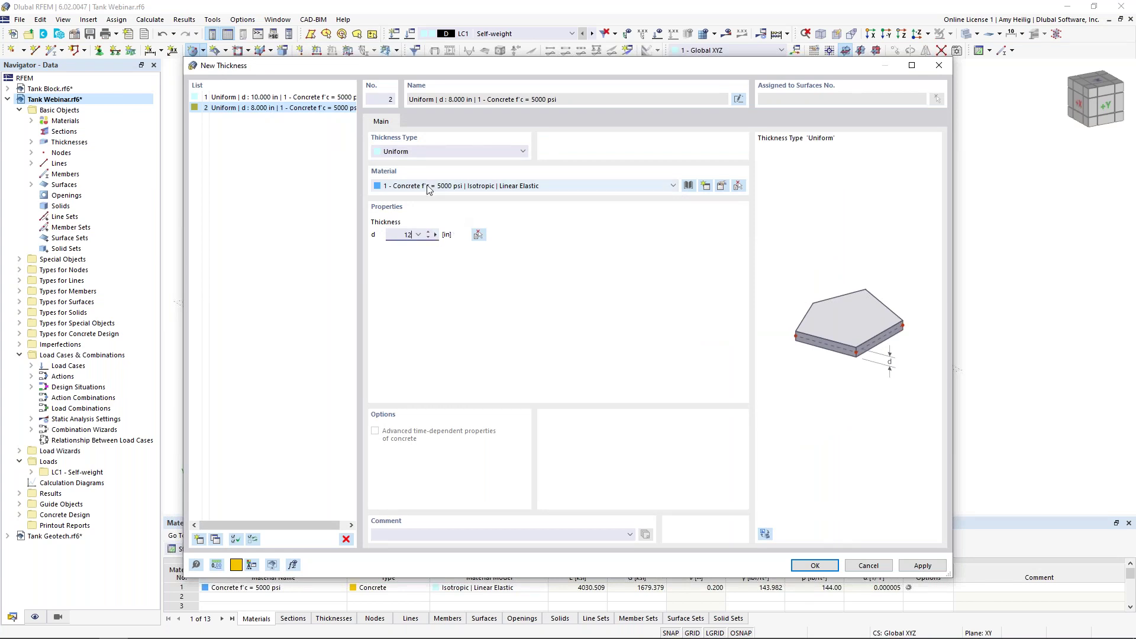
{"action": "left_click", "coordinate": [828, 568]}
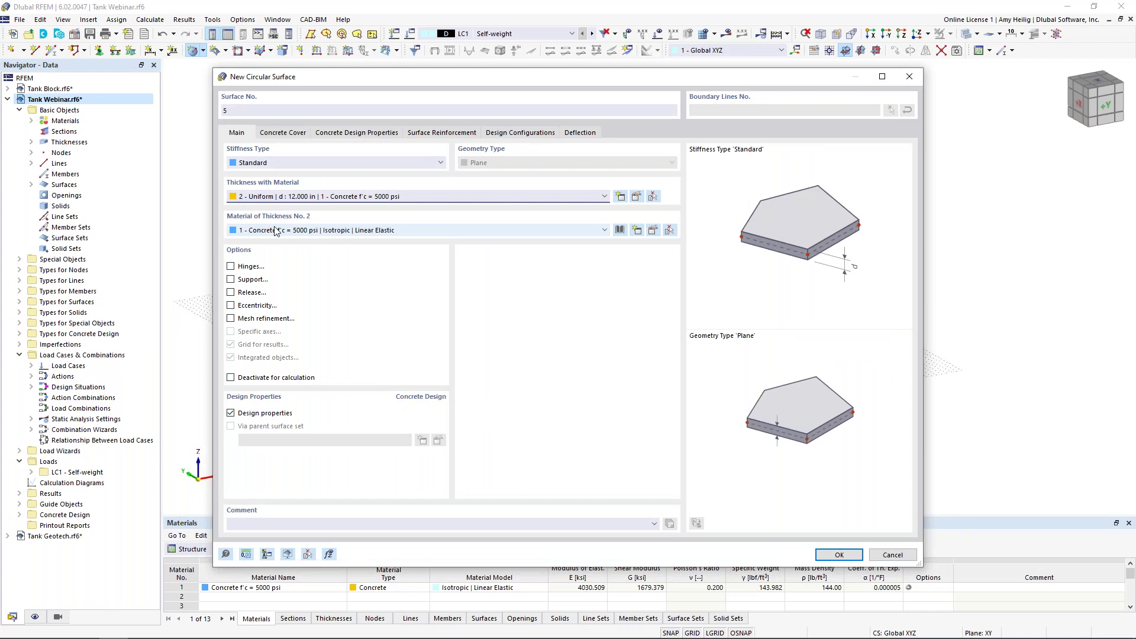
Step: Turn off the base surface's design properties and place the circle centred at the origin with a 48 ft radius
{"action": "left_click", "coordinate": [231, 414]}
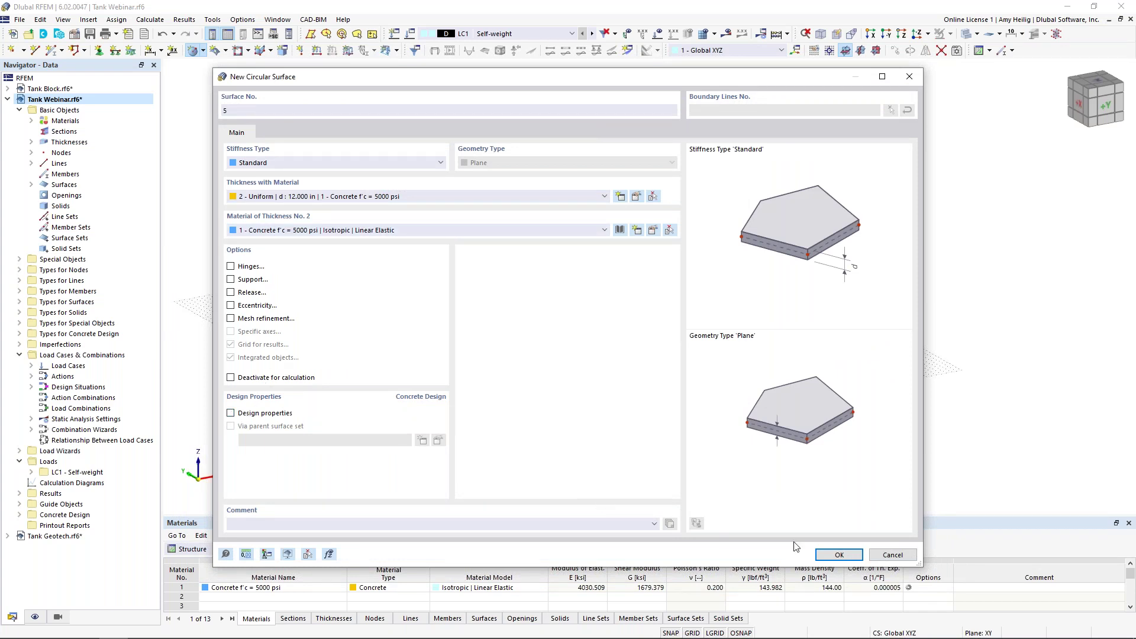
{"action": "left_click", "coordinate": [834, 555]}
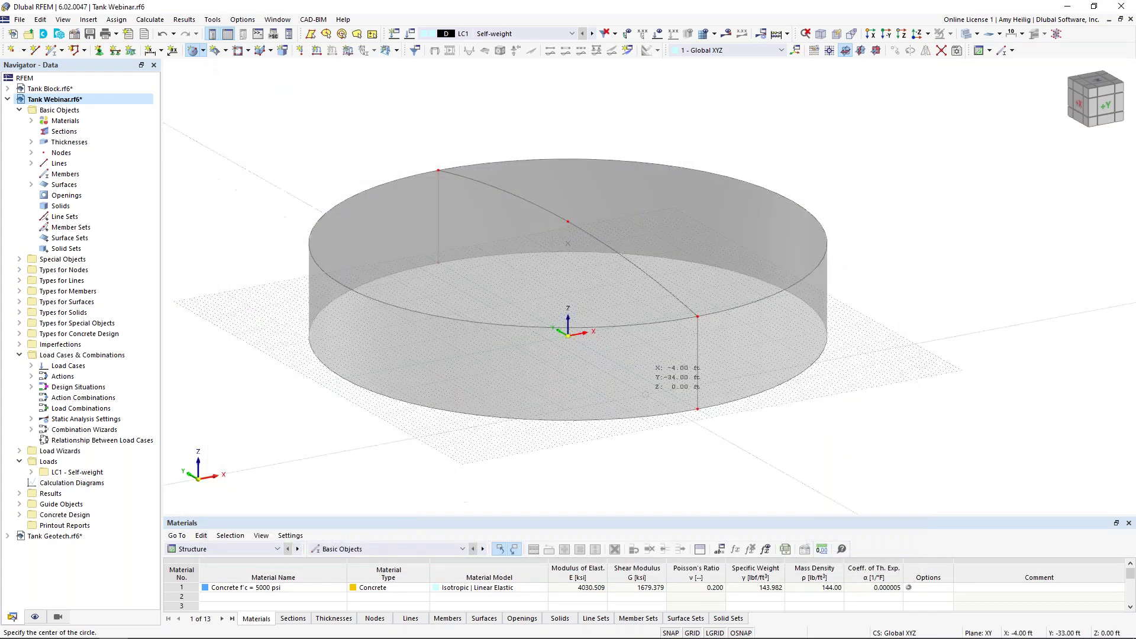
{"action": "scroll", "coordinate": [609, 347], "scroll_direction": "up", "scroll_amount": 3}
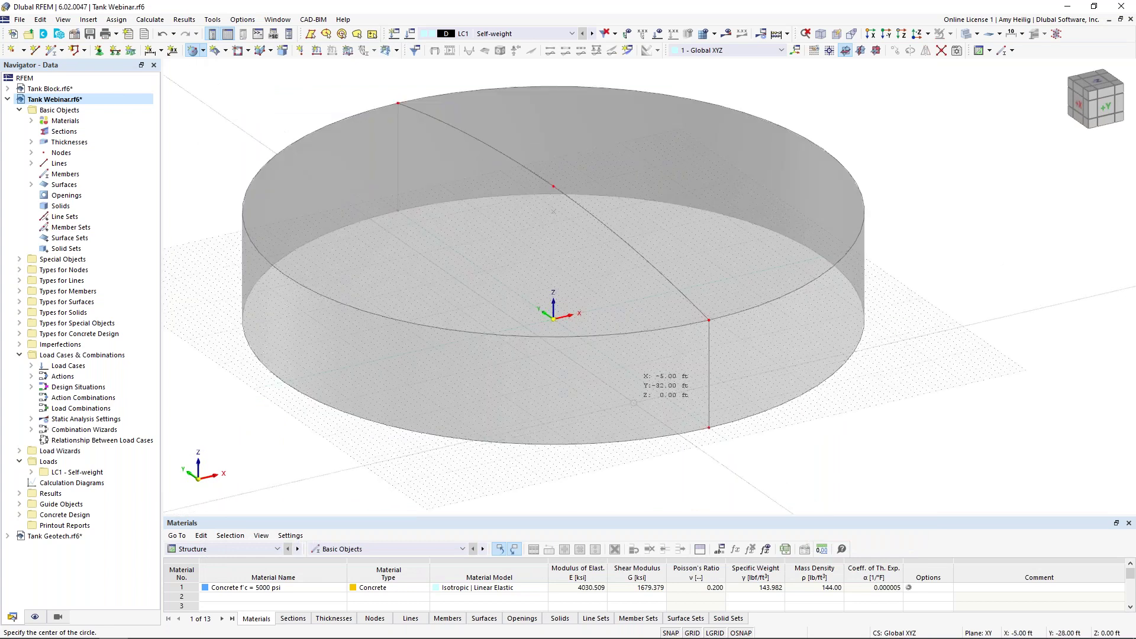
{"action": "left_click", "coordinate": [553, 318]}
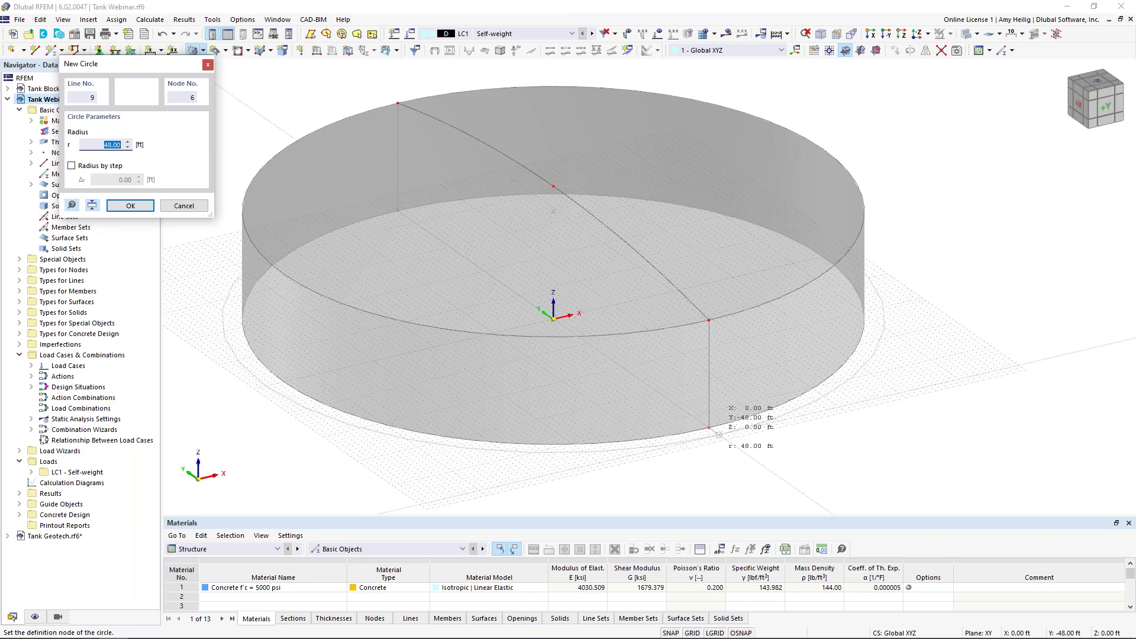
{"action": "left_click", "coordinate": [719, 434]}
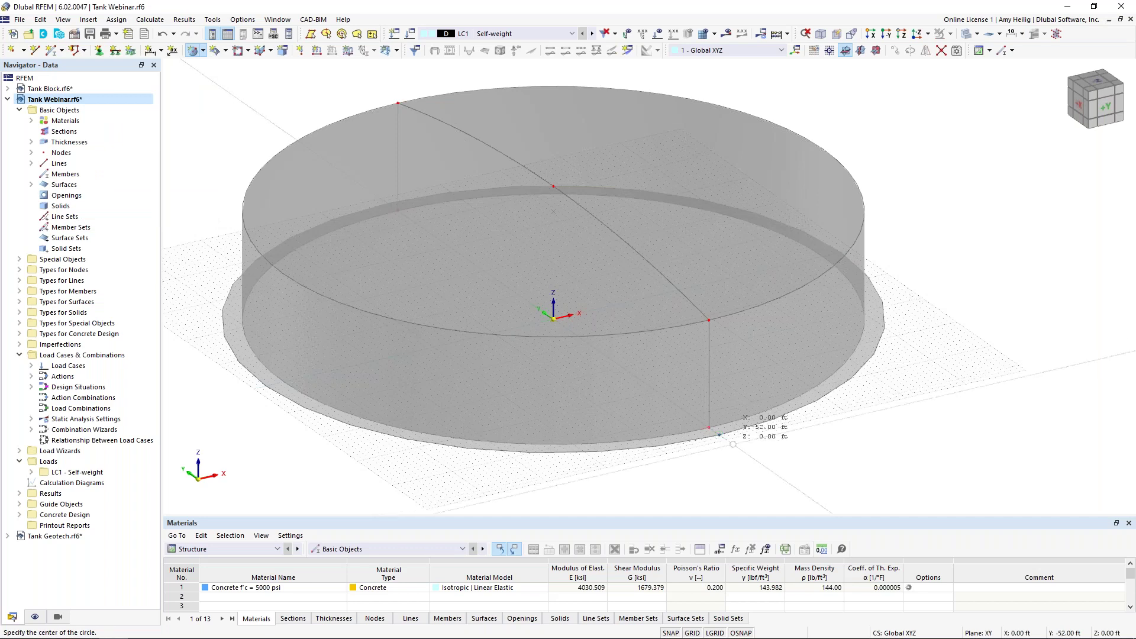
{"action": "key", "text": "Escape"}
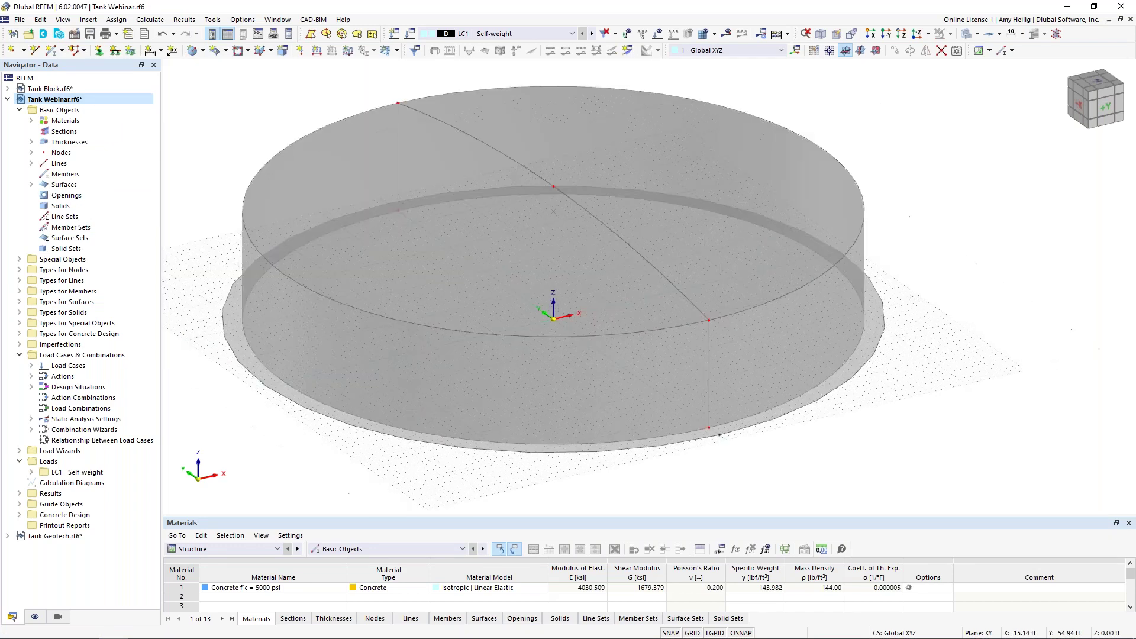
Step: Create an opening in the circular base slab, bounded by the two lower arcs of the tank wall
{"action": "scroll", "coordinate": [654, 478], "scroll_direction": "up", "scroll_amount": 2}
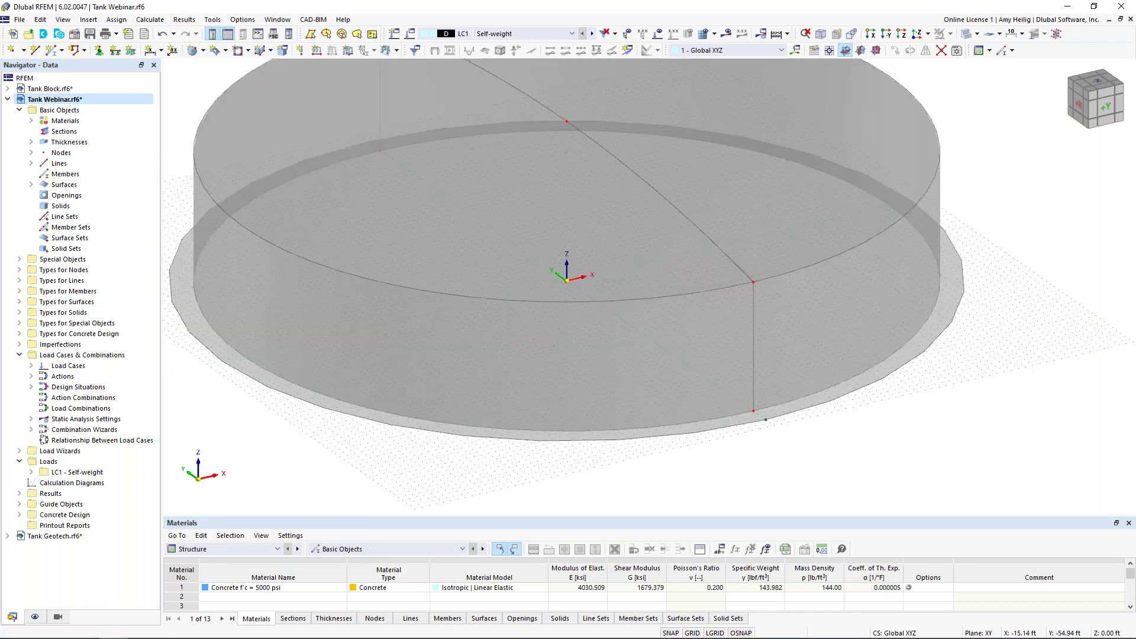
{"action": "scroll", "coordinate": [696, 473], "scroll_direction": "down", "scroll_amount": 1}
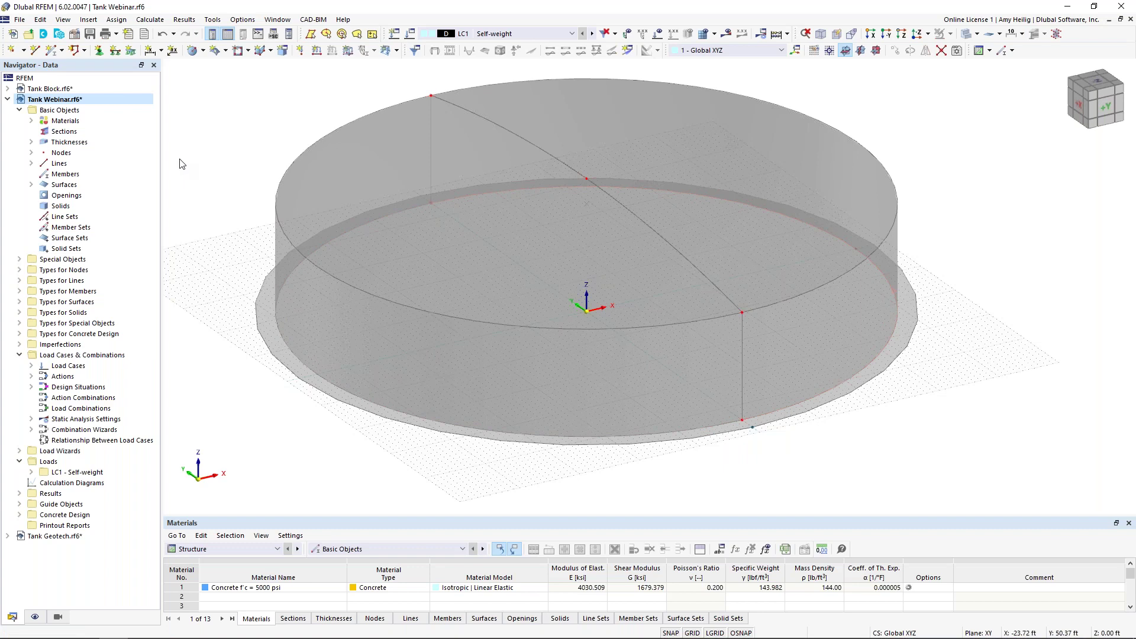
{"action": "left_click", "coordinate": [249, 52]}
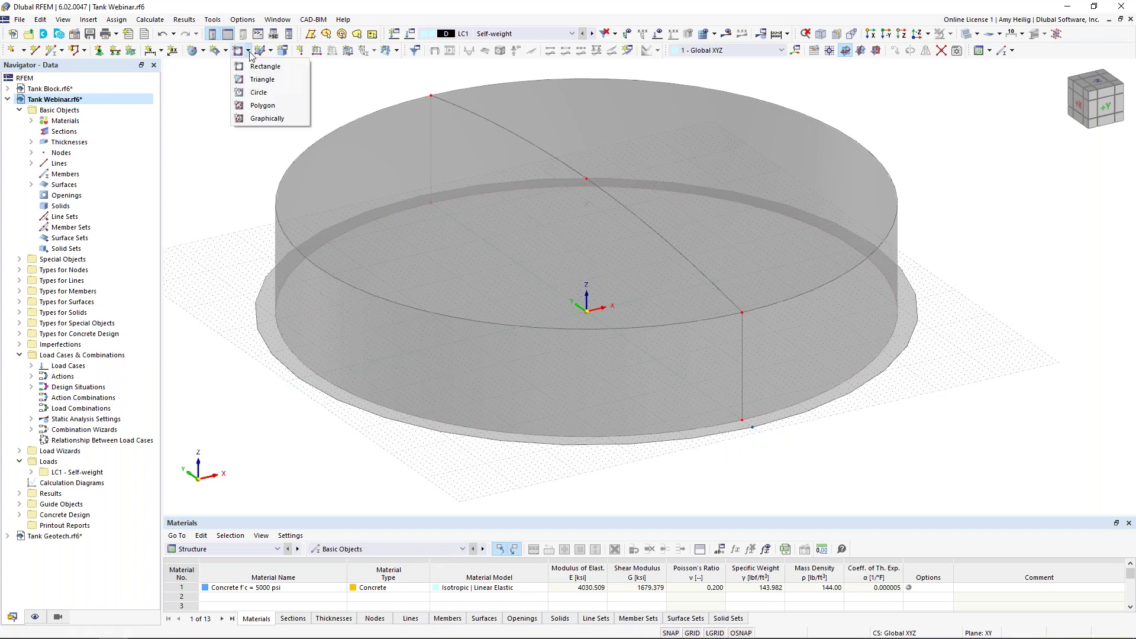
{"action": "left_click", "coordinate": [267, 118]}
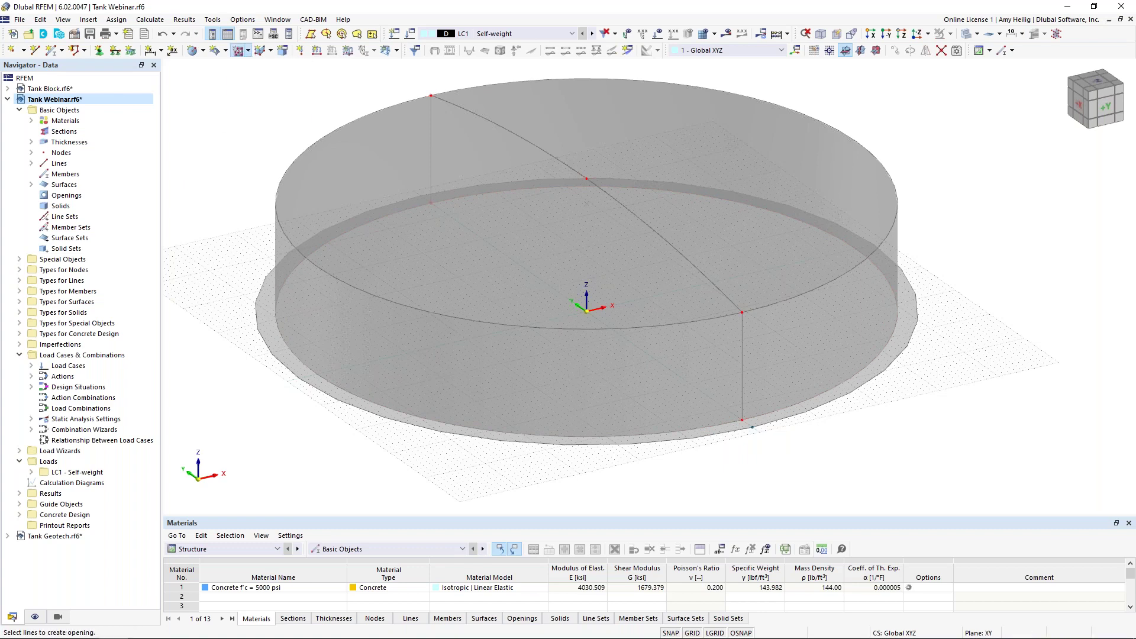
{"action": "left_click", "coordinate": [283, 350]}
{"action": "left_click", "coordinate": [779, 408]}
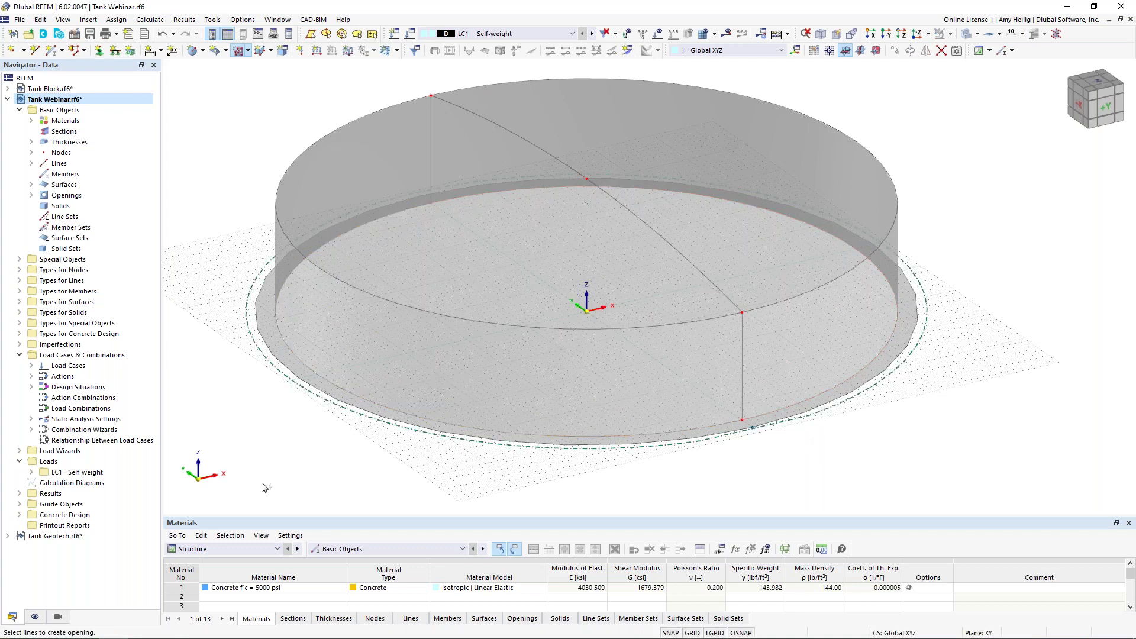
{"action": "key", "text": "Escape"}
{"action": "left_click", "coordinate": [267, 323]}
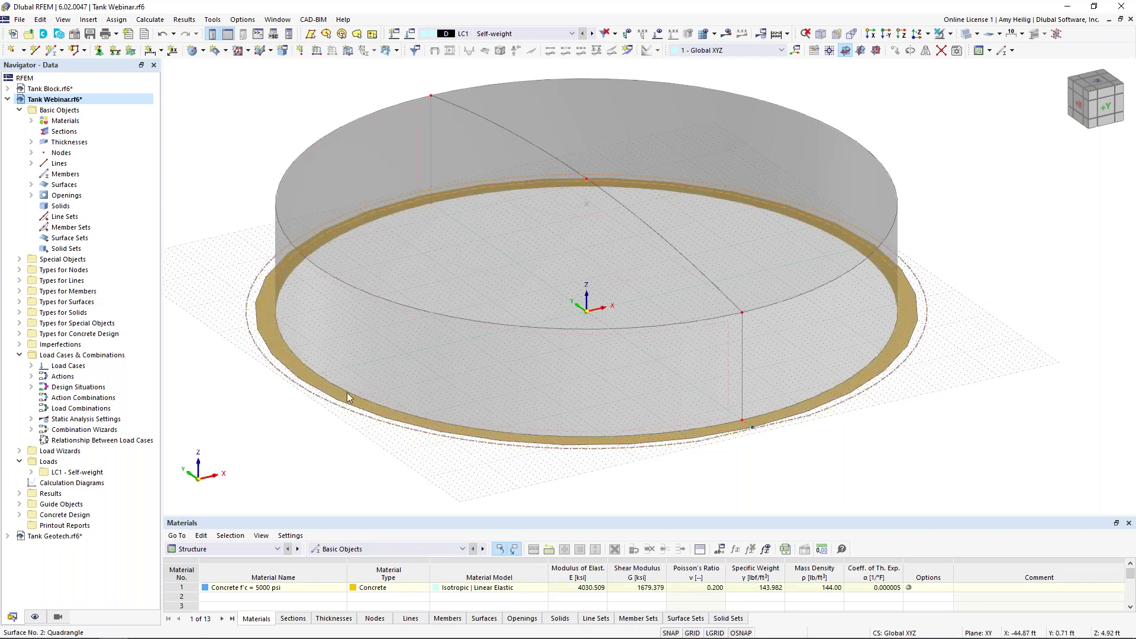
{"action": "left_click", "coordinate": [772, 464]}
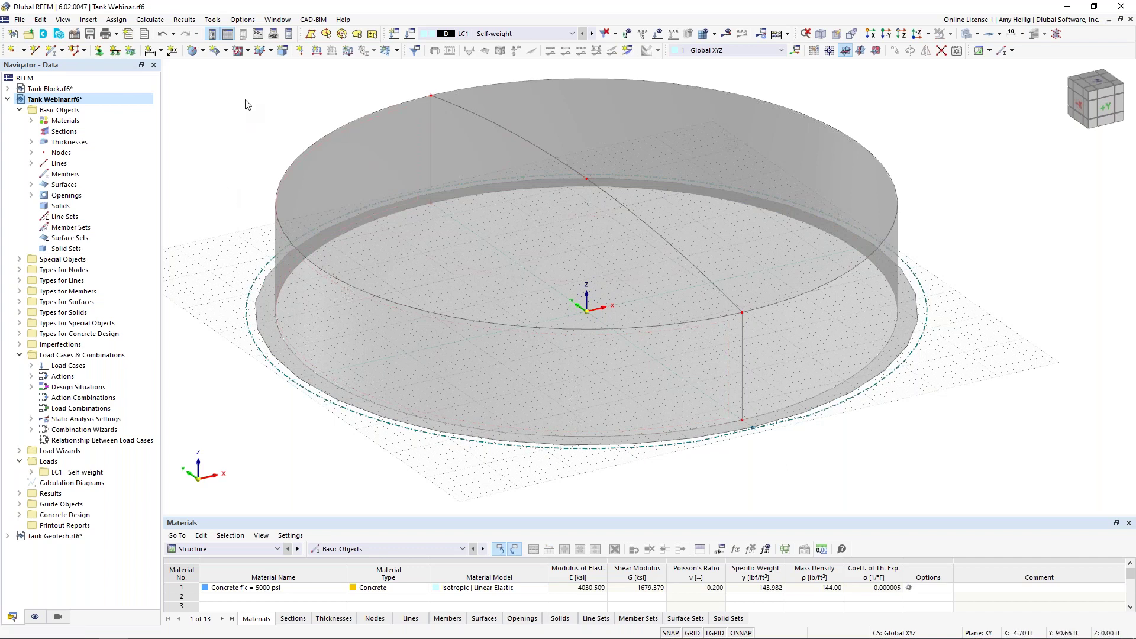
Step: Create a 12 in thick inner base surface without design properties, bounded by the wall's two lower arcs
{"action": "left_click", "coordinate": [203, 52]}
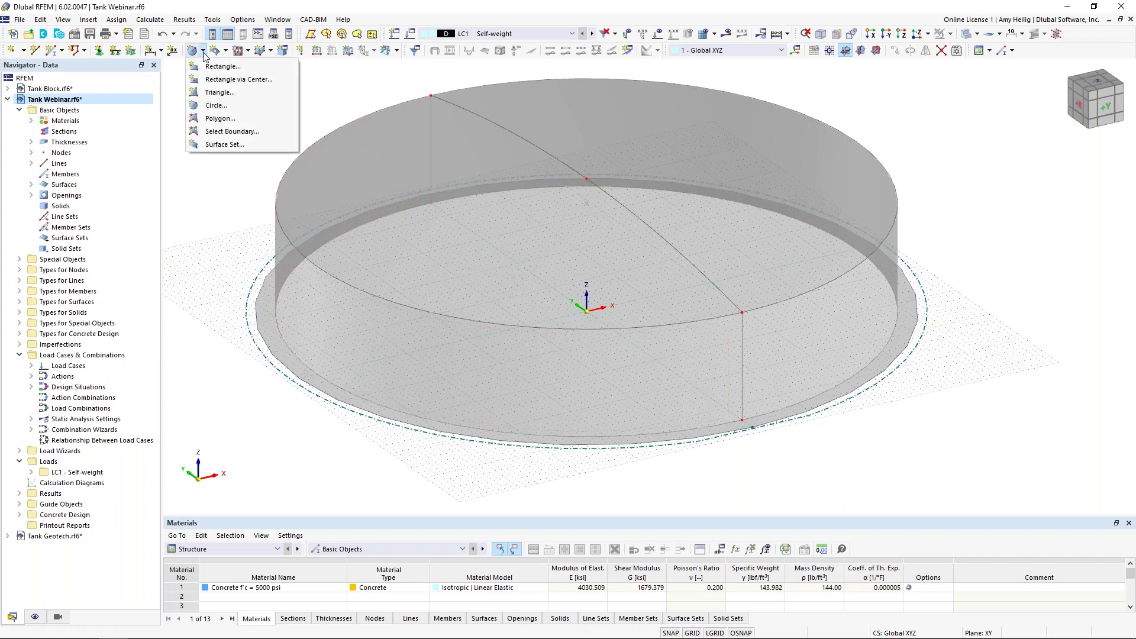
{"action": "left_click", "coordinate": [222, 131]}
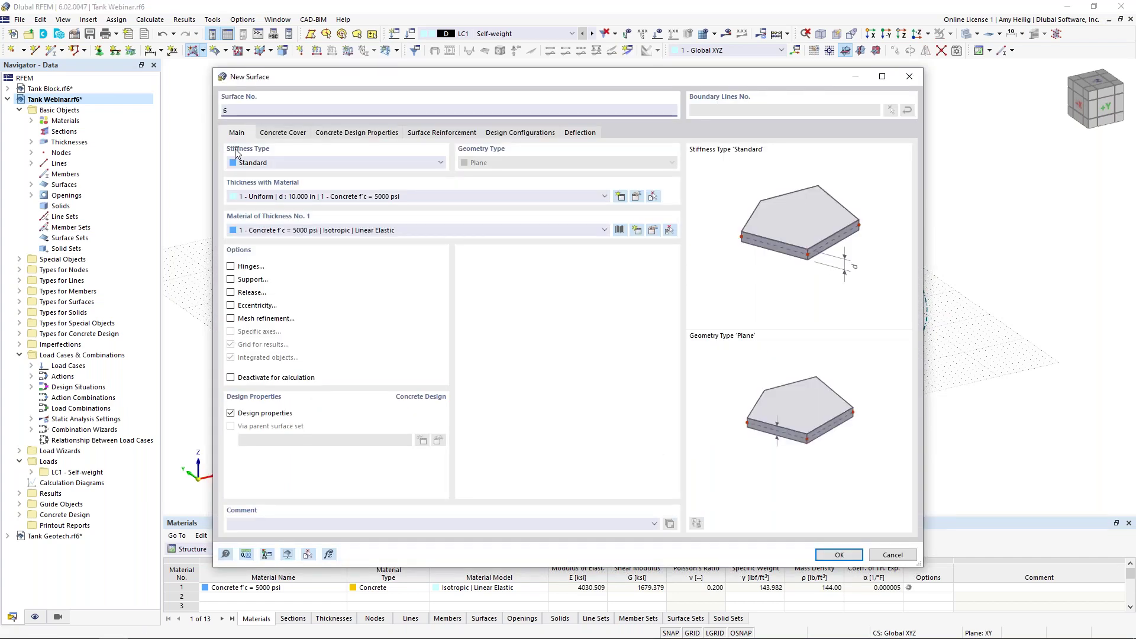
{"action": "left_click", "coordinate": [283, 197]}
{"action": "left_click", "coordinate": [286, 216]}
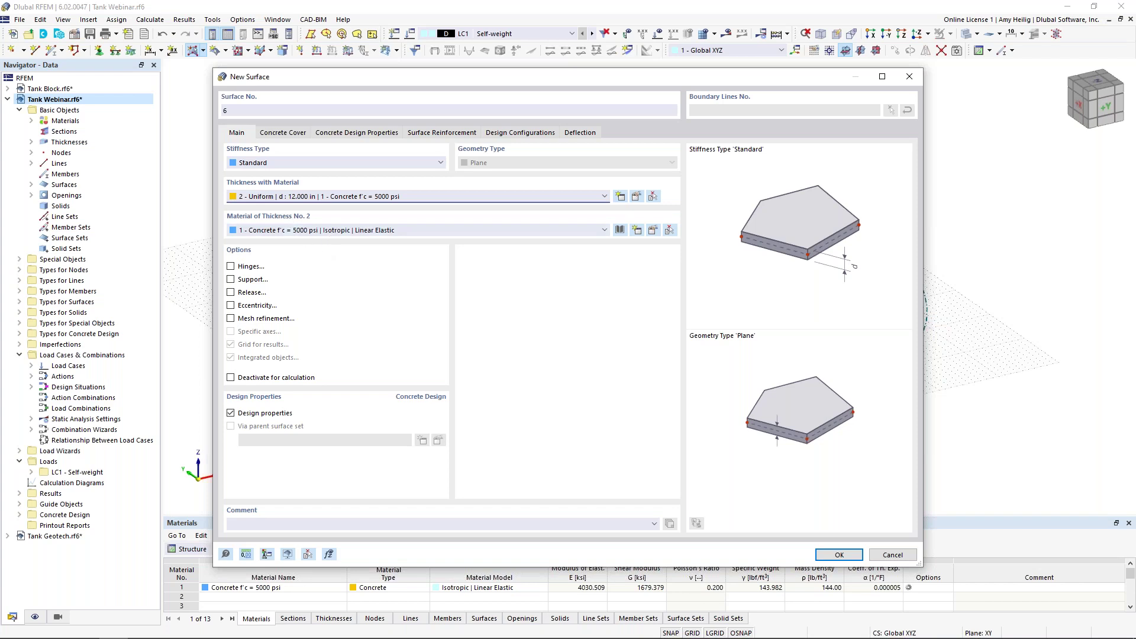
{"action": "left_click", "coordinate": [231, 413]}
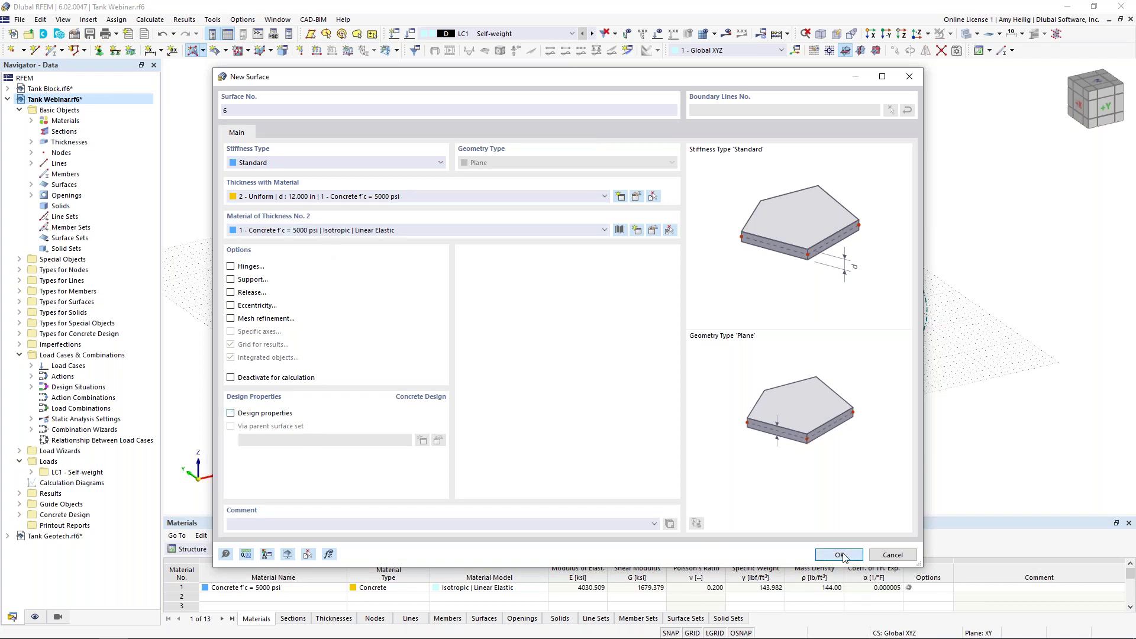
{"action": "left_click", "coordinate": [840, 555]}
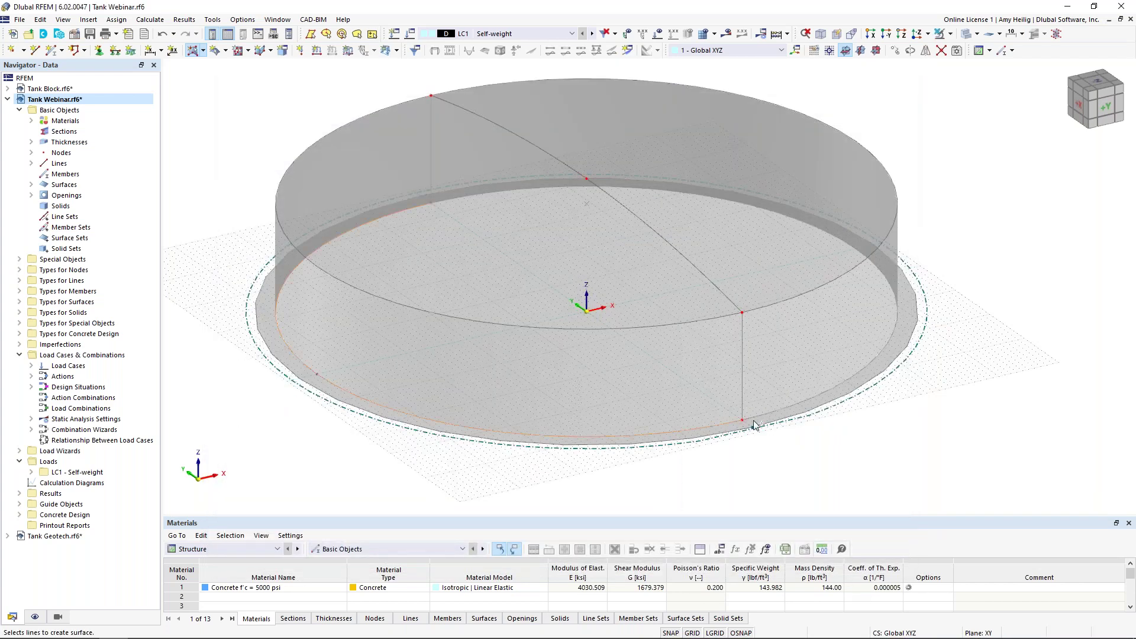
{"action": "left_click", "coordinate": [754, 422]}
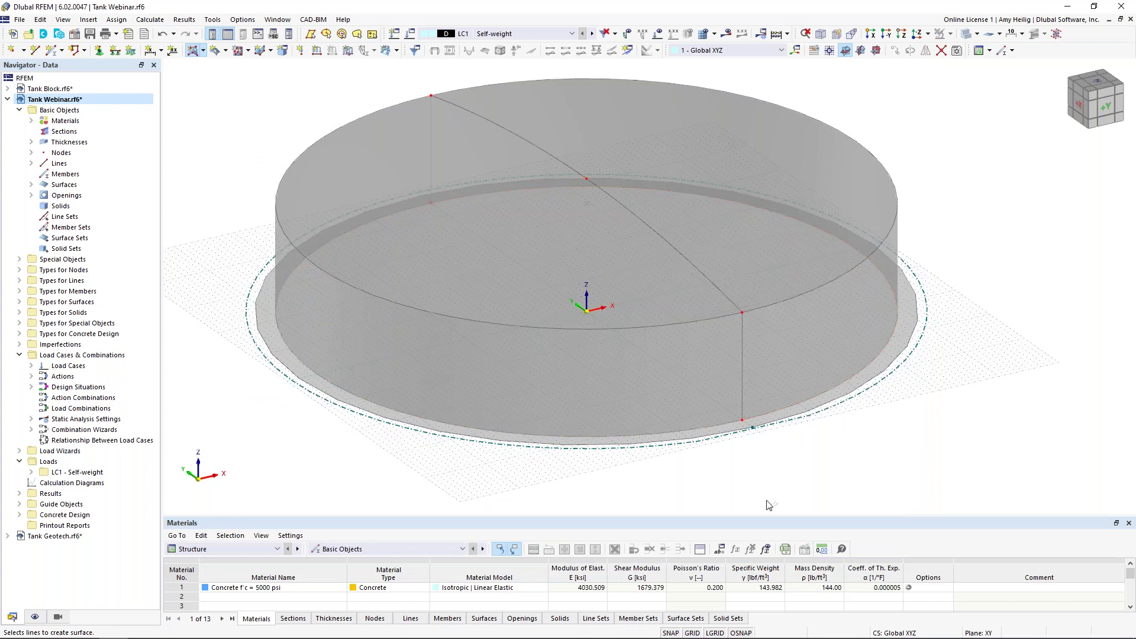
{"action": "key", "text": "Escape"}
{"action": "middle_click_drag", "start_coordinate": [752, 493], "coordinate": [722, 384], "text": "ctrl"}
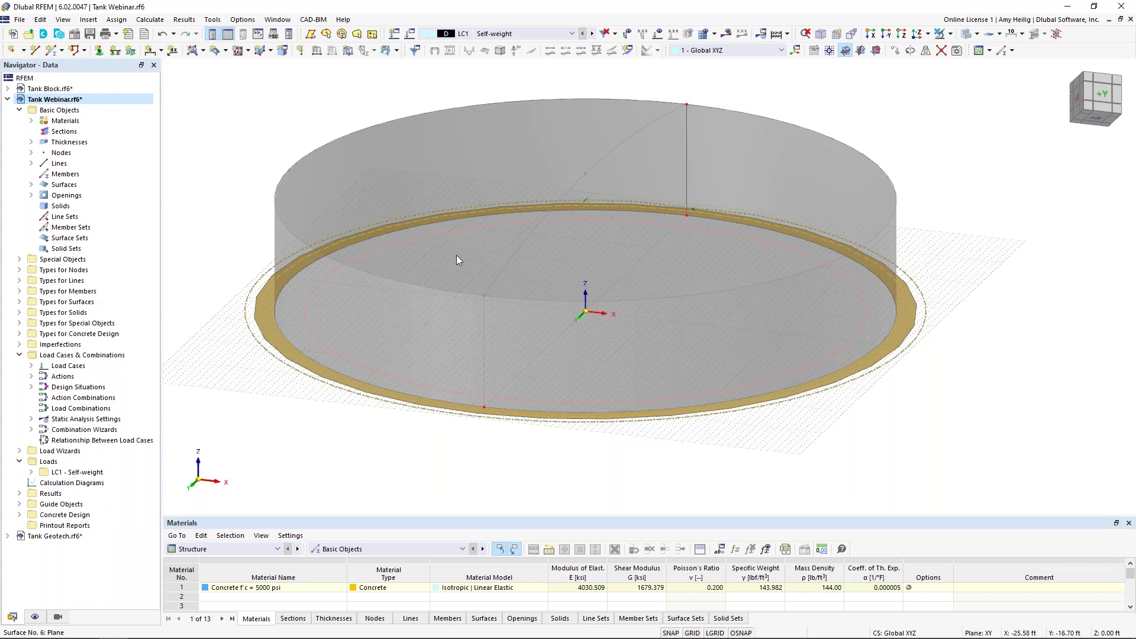
{"action": "middle_click_drag", "start_coordinate": [462, 262], "coordinate": [507, 349], "text": "ctrl"}
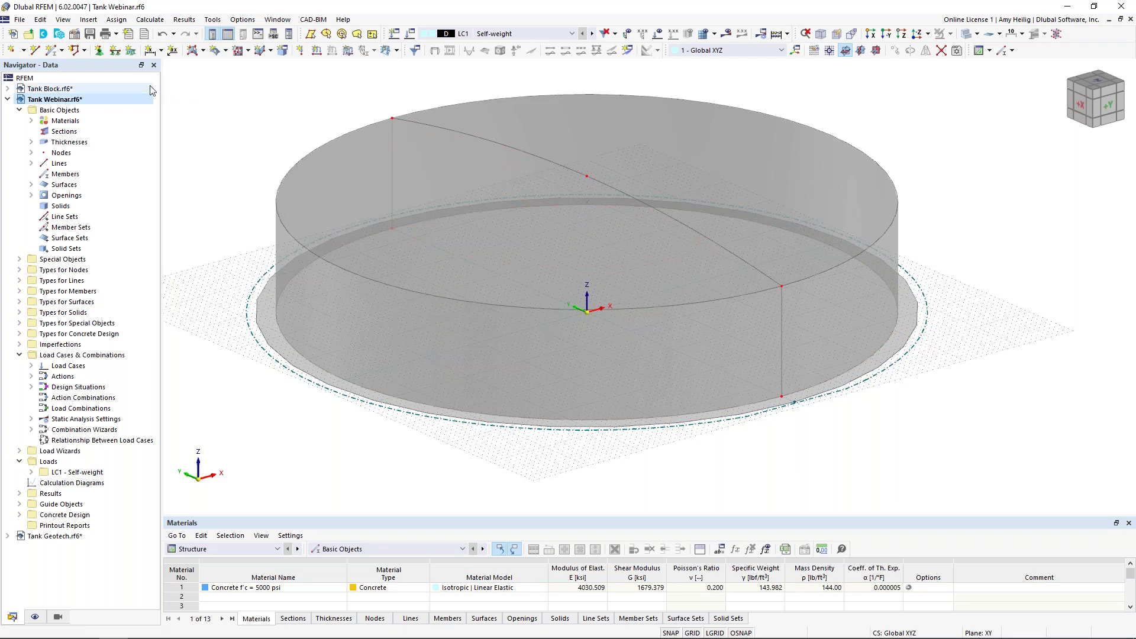
Step: Define a new surface support with a 150 kip/ft³ vertical spring in Z and 10 kip/ft shear springs in both directions
{"action": "left_click", "coordinate": [131, 52]}
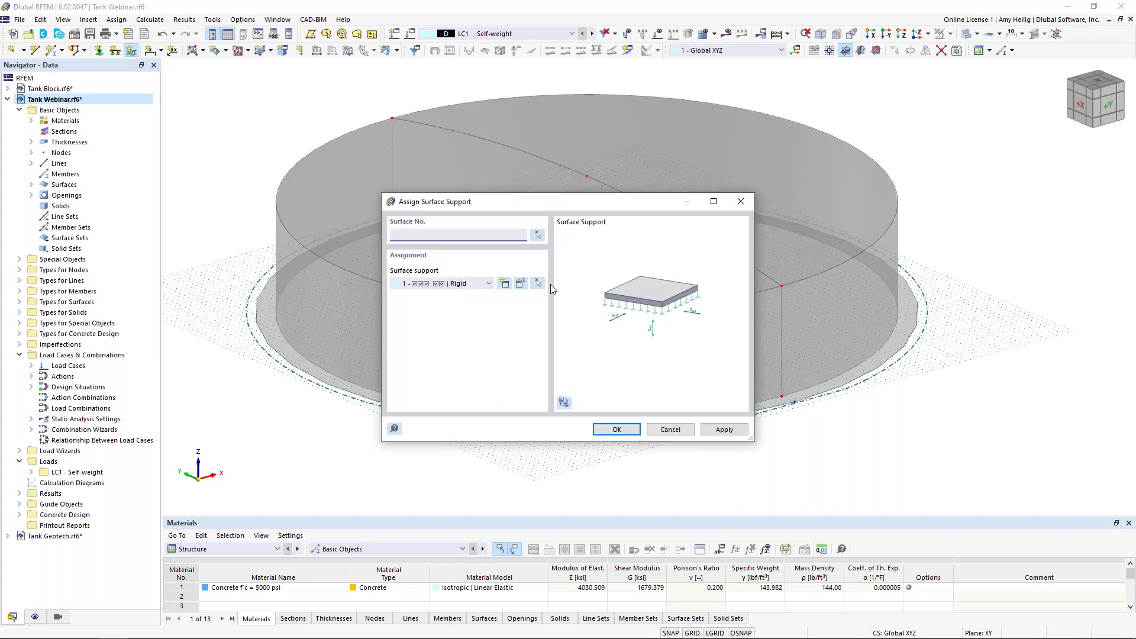
{"action": "left_click", "coordinate": [505, 284]}
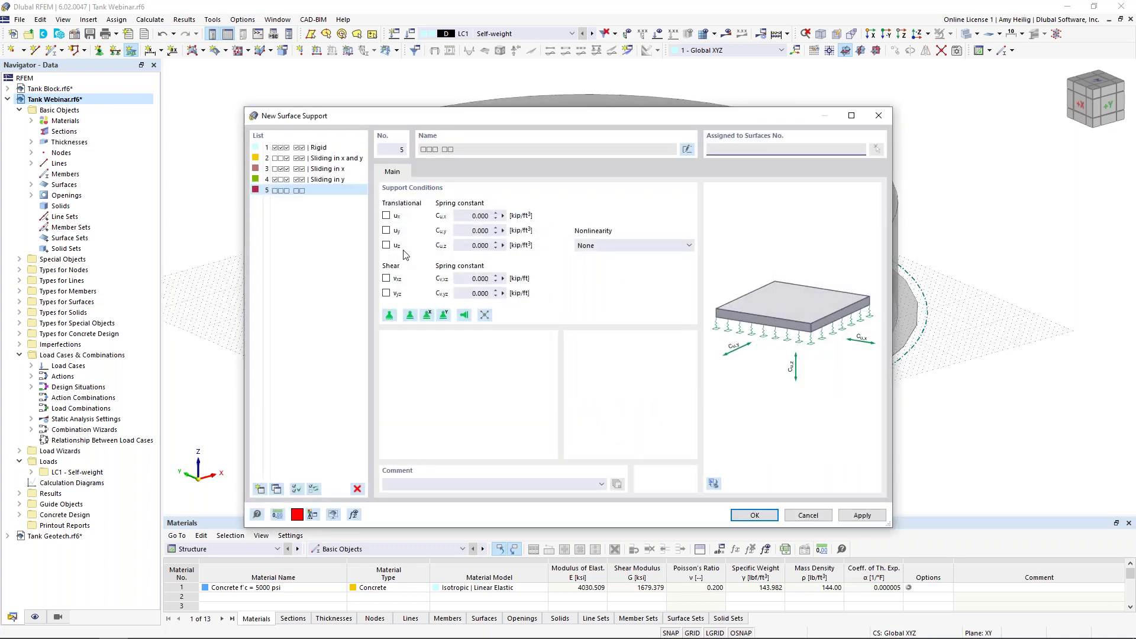
{"action": "left_click", "coordinate": [470, 245]}
{"action": "type", "text": "150"}
{"action": "key", "text": "Tab"}
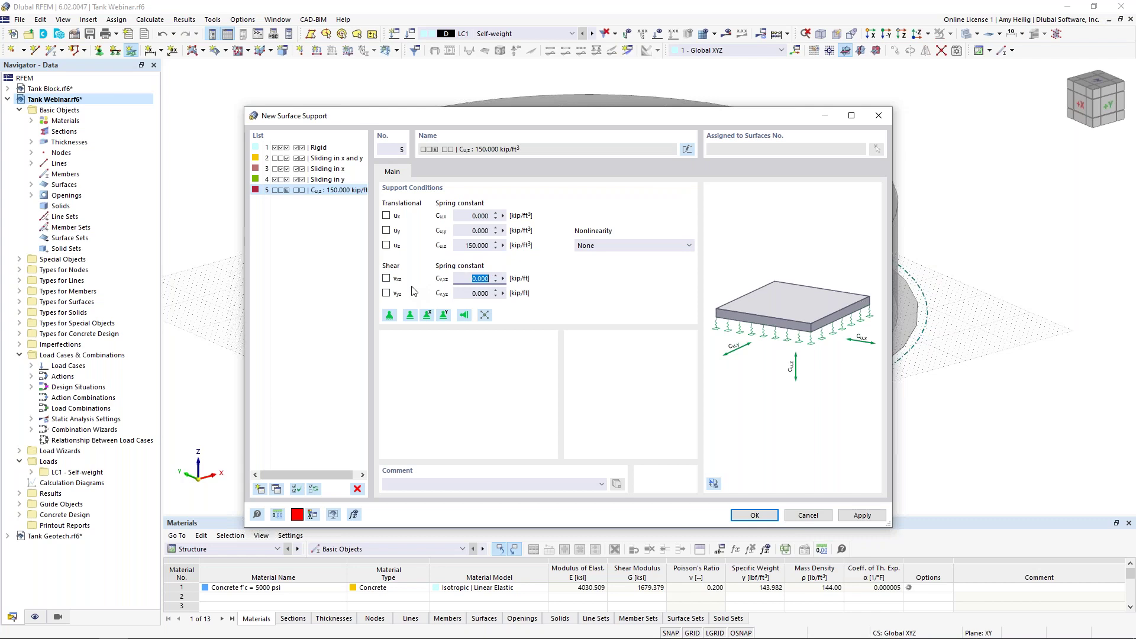
{"action": "type", "text": "10"}
{"action": "key", "text": "Tab"}
{"action": "type", "text": "1"}
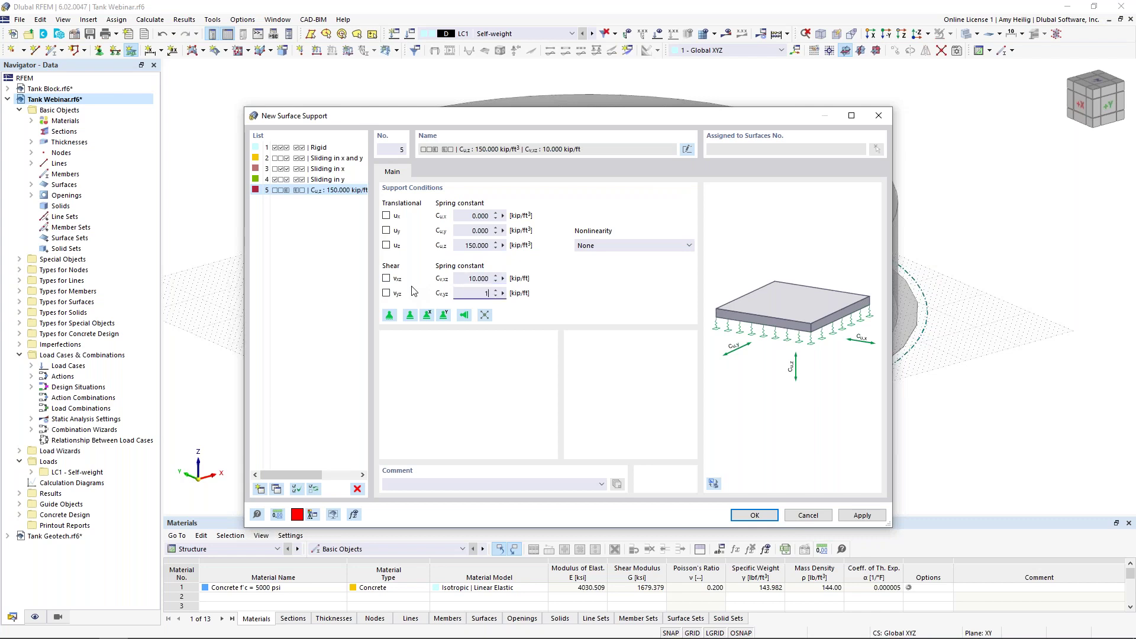
{"action": "key", "text": "Tab"}
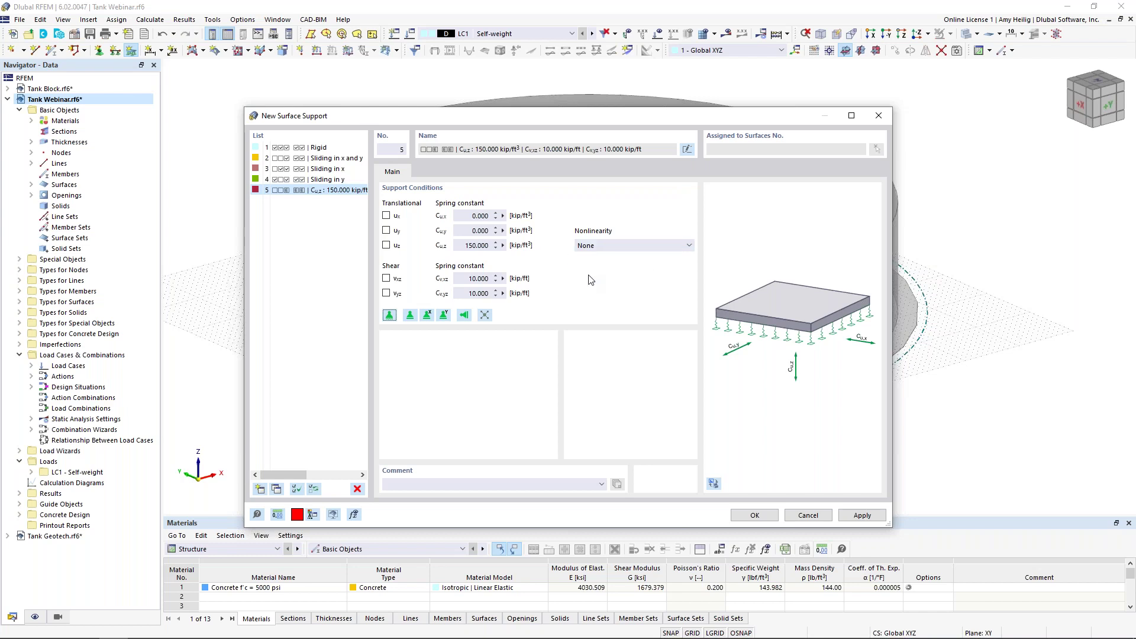
{"action": "left_click", "coordinate": [751, 514]}
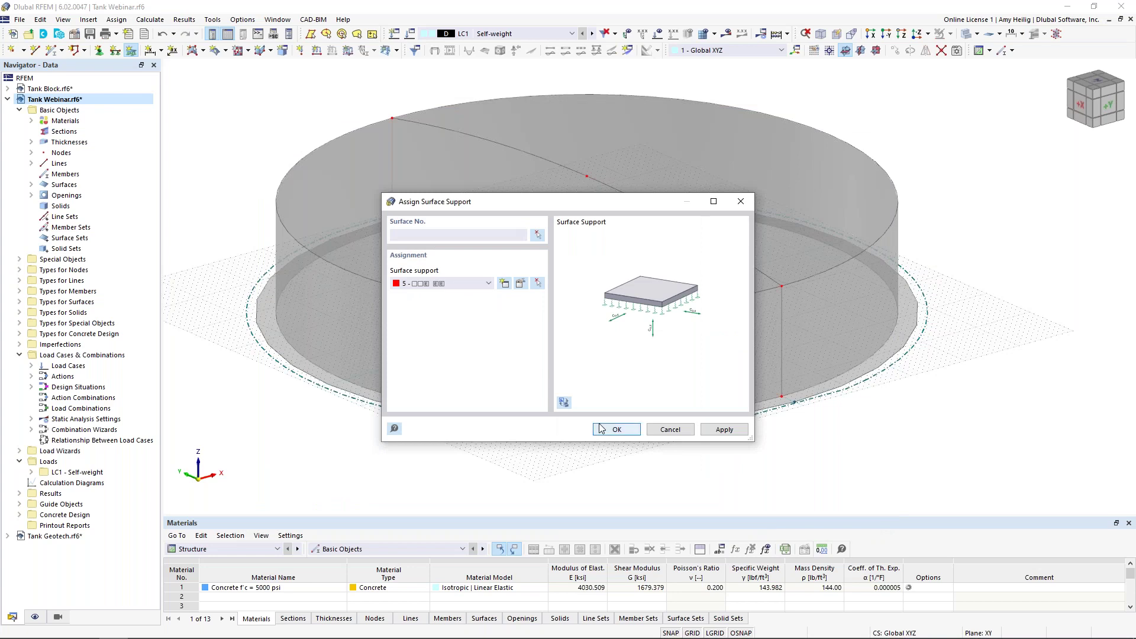
Step: Assign the new spring support to the outer ring and inner base surfaces, and hide the work plane grid
{"action": "left_click", "coordinate": [615, 428]}
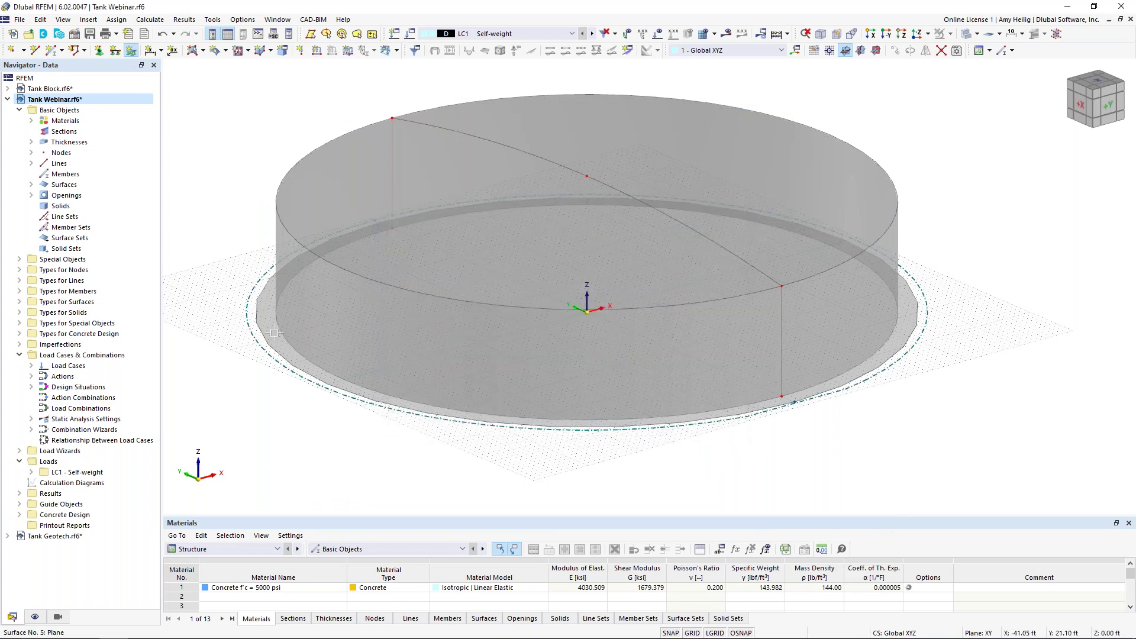
{"action": "middle_click_drag", "start_coordinate": [402, 464], "coordinate": [427, 318], "text": "ctrl"}
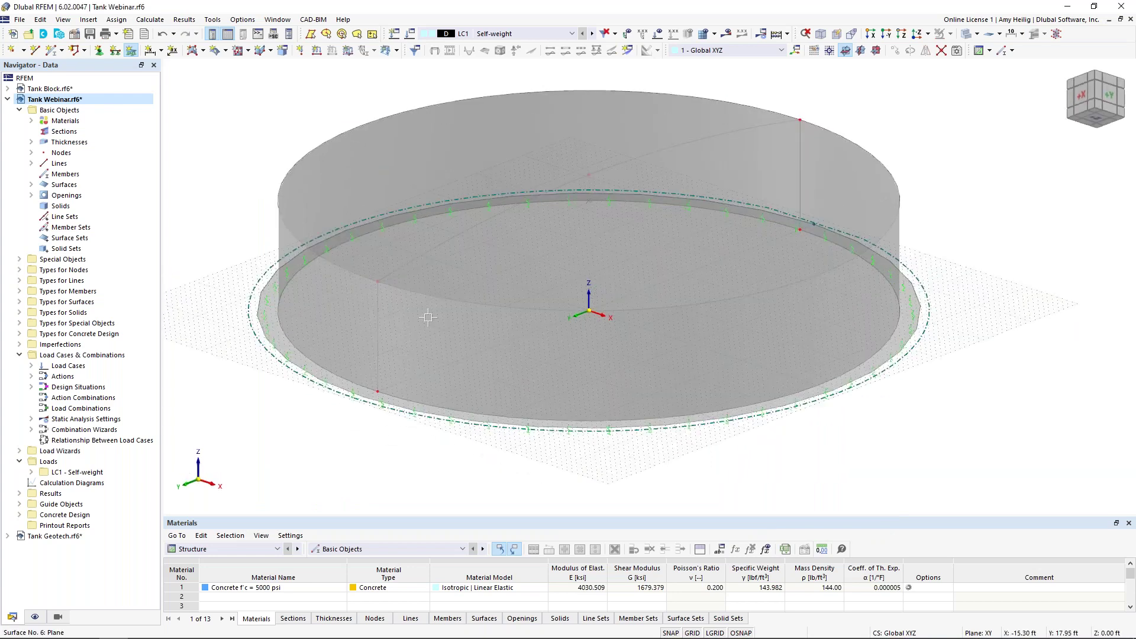
{"action": "middle_click_drag", "start_coordinate": [509, 271], "coordinate": [502, 378], "text": "ctrl"}
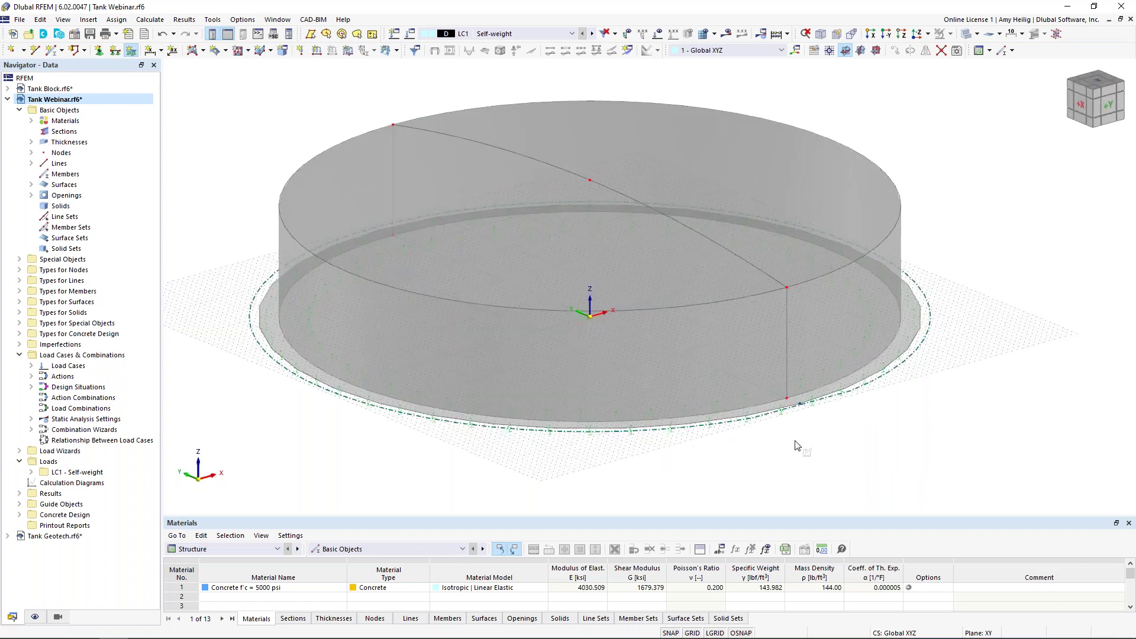
{"action": "left_click", "coordinate": [691, 632]}
Step: Enlarge the display size of the surface support symbols under the base
{"action": "scroll", "coordinate": [551, 485], "scroll_direction": "up", "scroll_amount": 3}
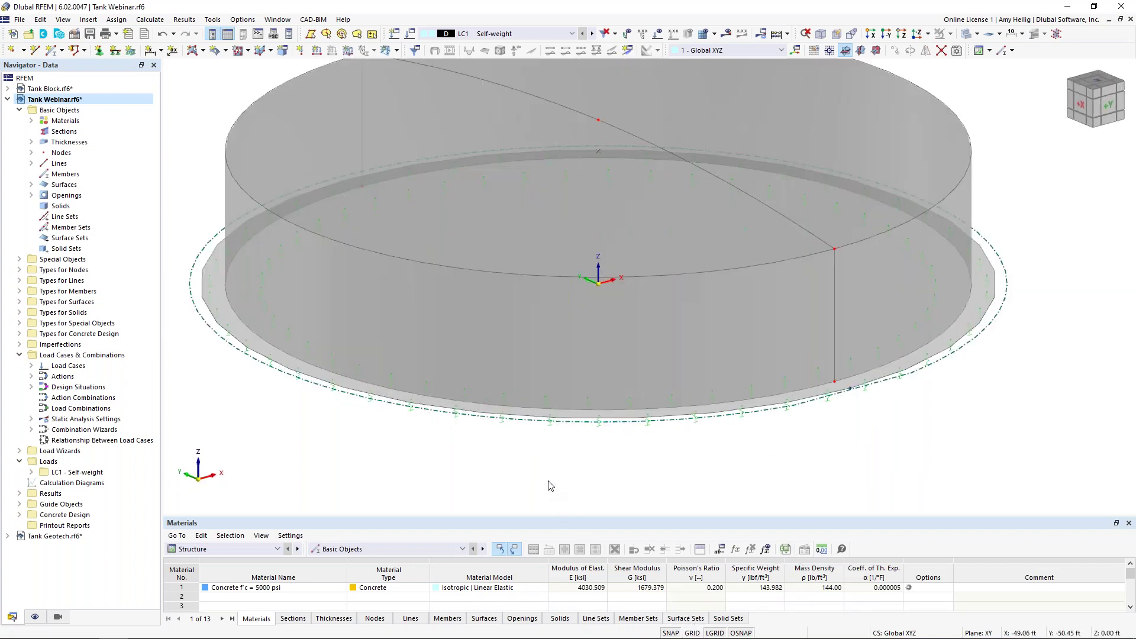
{"action": "right_click", "coordinate": [493, 417]}
{"action": "mouse_move", "coordinate": [521, 251]}
{"action": "left_mouse_down"}
{"action": "mouse_move", "coordinate": [559, 253]}
{"action": "mouse_move", "coordinate": [544, 253]}
{"action": "left_mouse_up"}
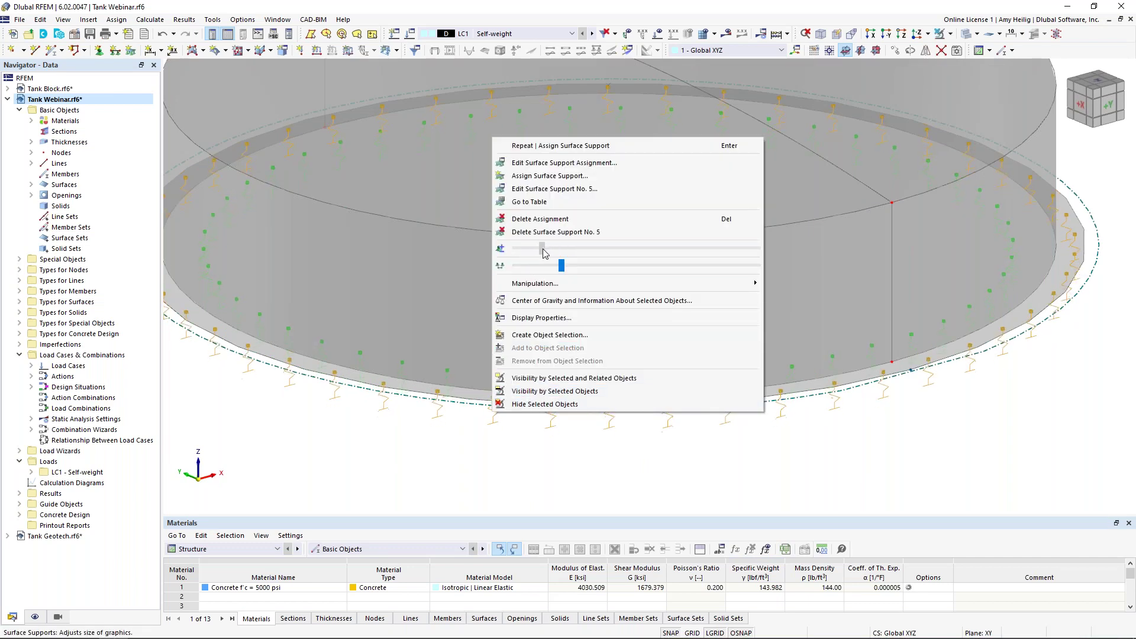
{"action": "left_click", "coordinate": [542, 460]}
{"action": "scroll", "coordinate": [543, 460], "scroll_direction": "down", "scroll_amount": 3}
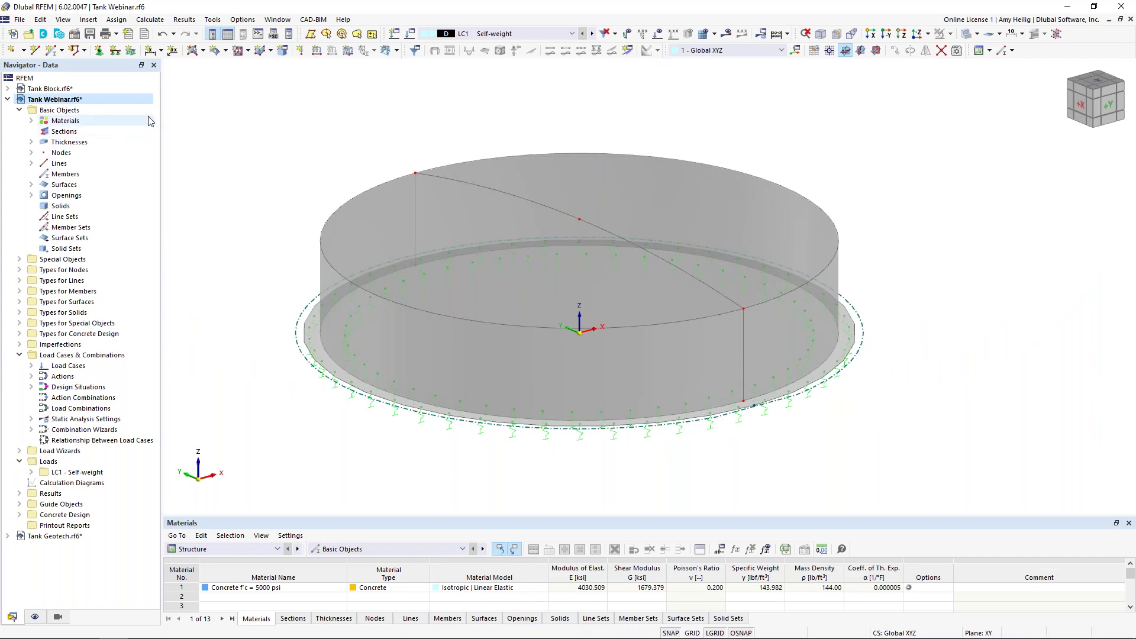
Step: Review the Hinged line support's conditions and assign it to the outer circular edge of the base slab
{"action": "left_click", "coordinate": [113, 52]}
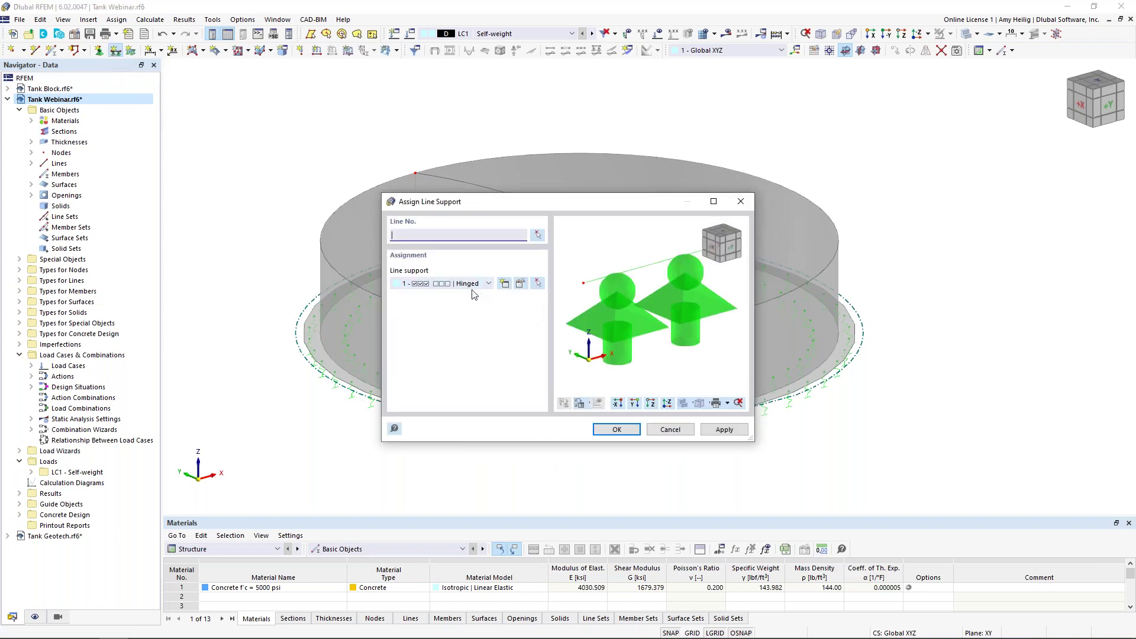
{"action": "left_click", "coordinate": [477, 284]}
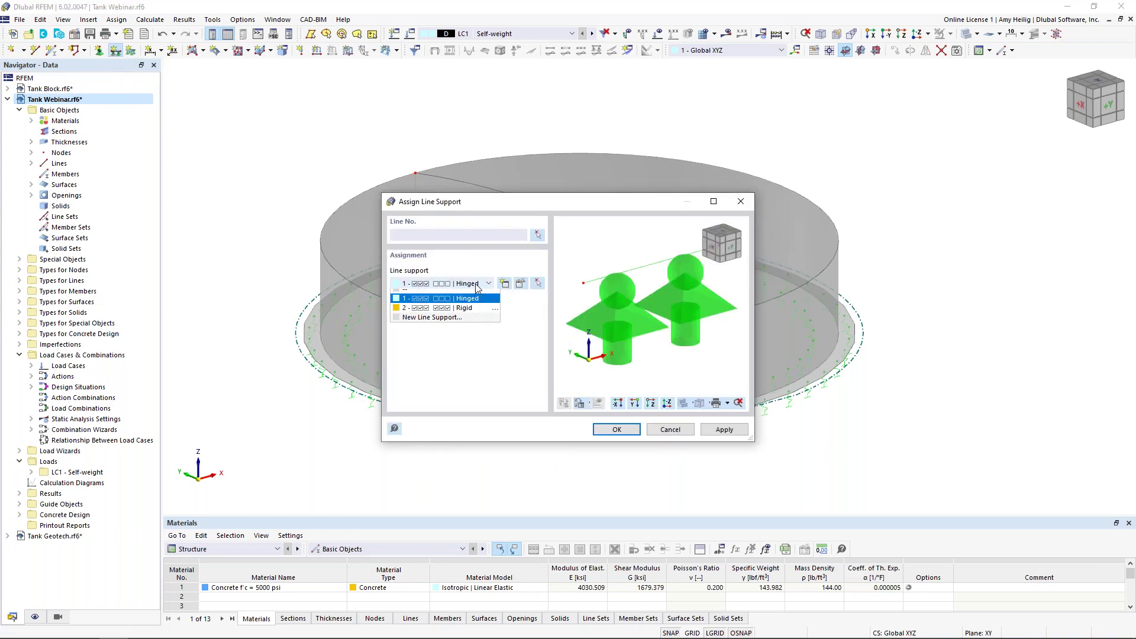
{"action": "left_click", "coordinate": [514, 302]}
{"action": "left_click", "coordinate": [521, 287]}
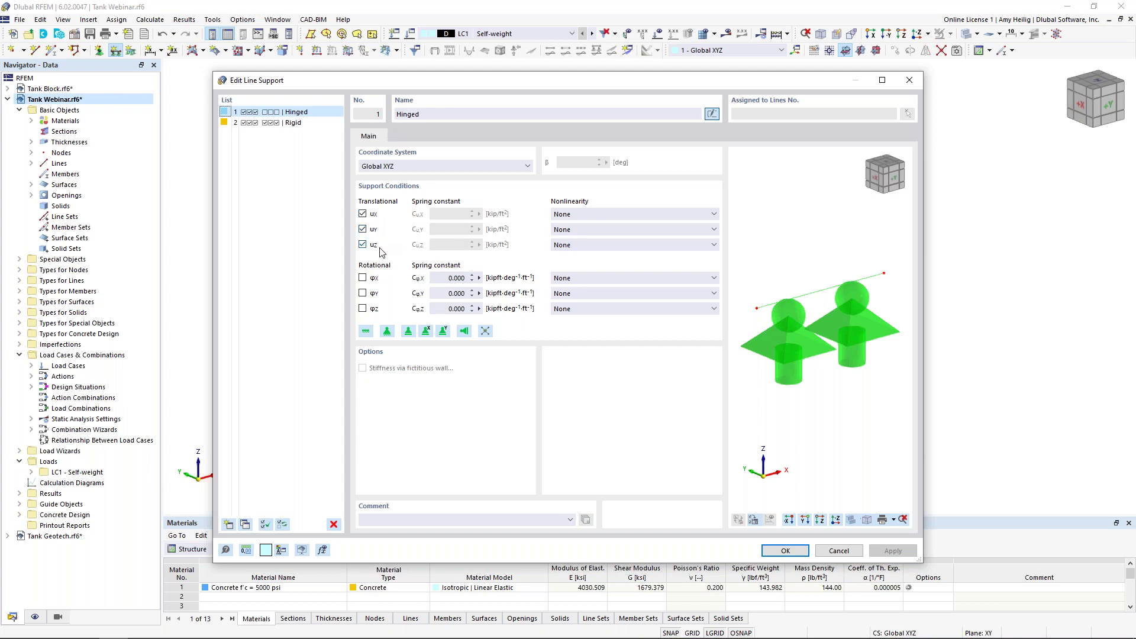
{"action": "left_click", "coordinate": [785, 550]}
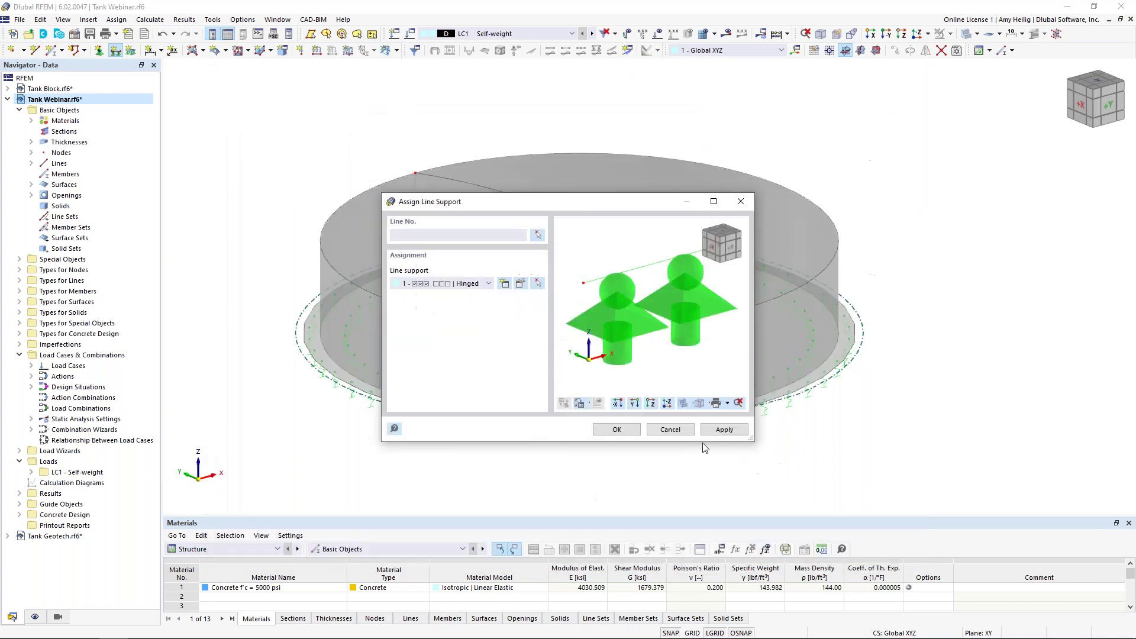
{"action": "left_click", "coordinate": [616, 429]}
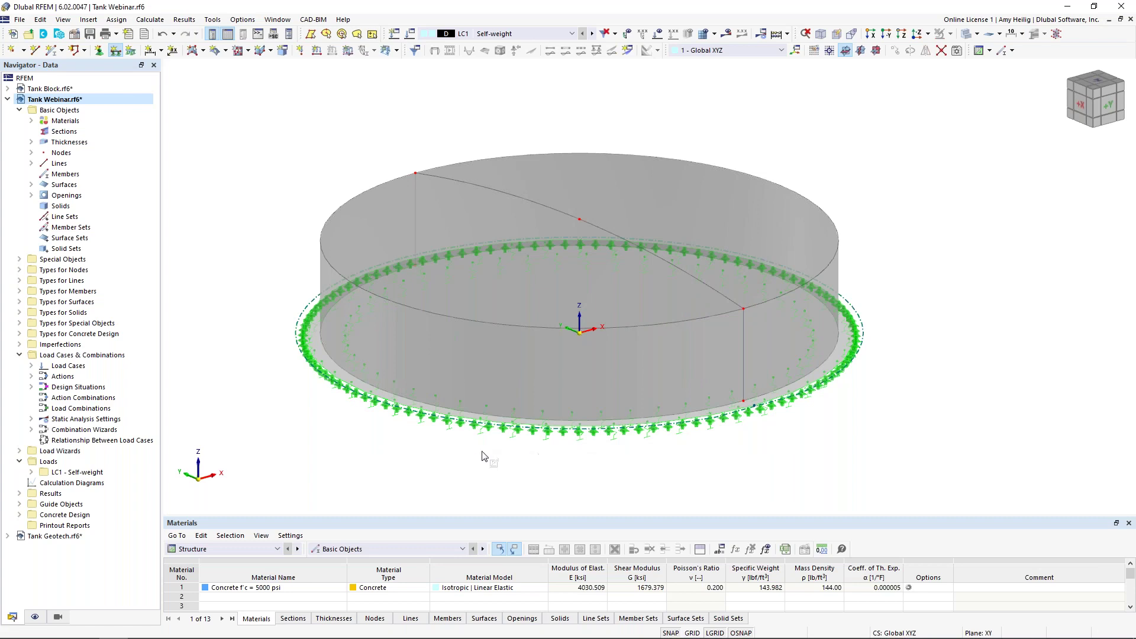
{"action": "key", "text": "Escape"}
Step: Turn on the display of the local axis systems for the surfaces
{"action": "middle_click_drag", "start_coordinate": [930, 354], "coordinate": [927, 337], "text": "ctrl"}
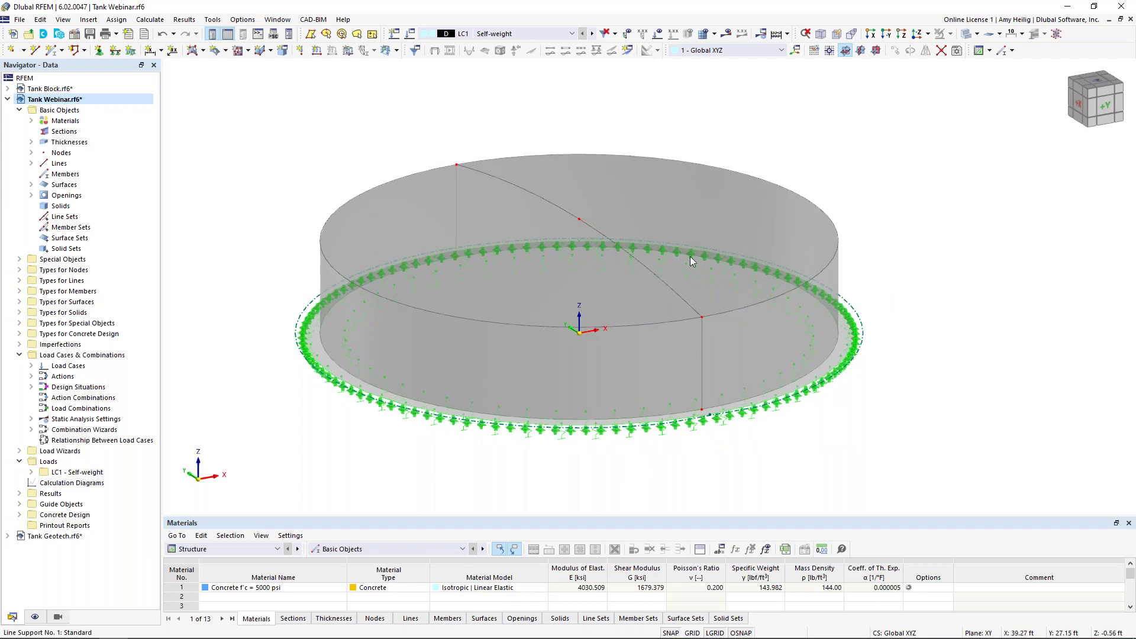
{"action": "right_click", "coordinate": [680, 201]}
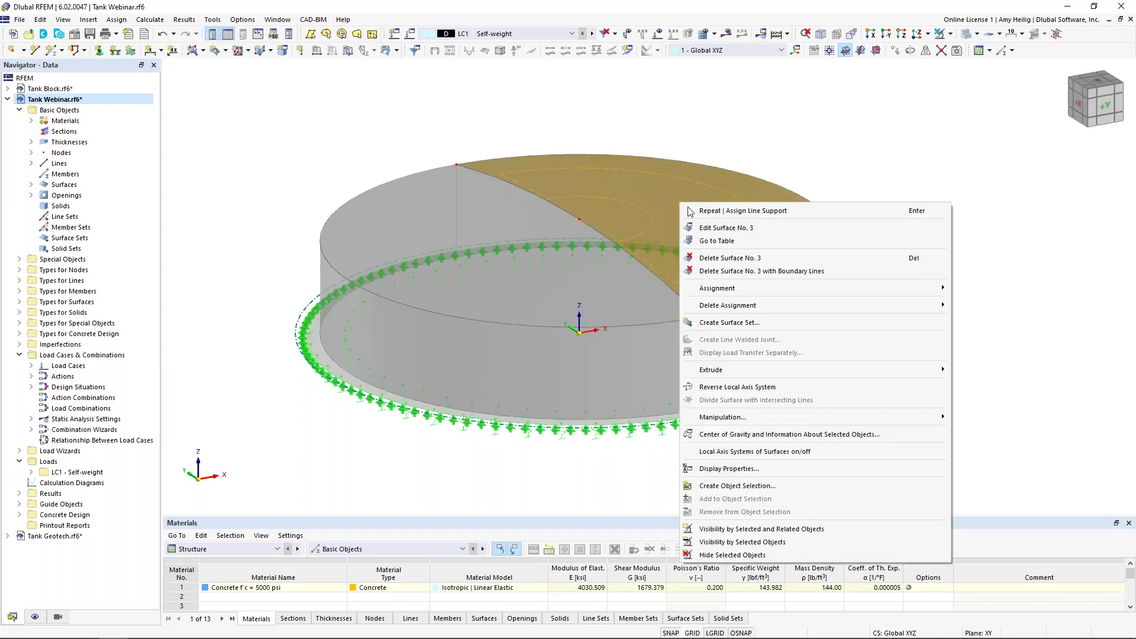
{"action": "left_click", "coordinate": [754, 452]}
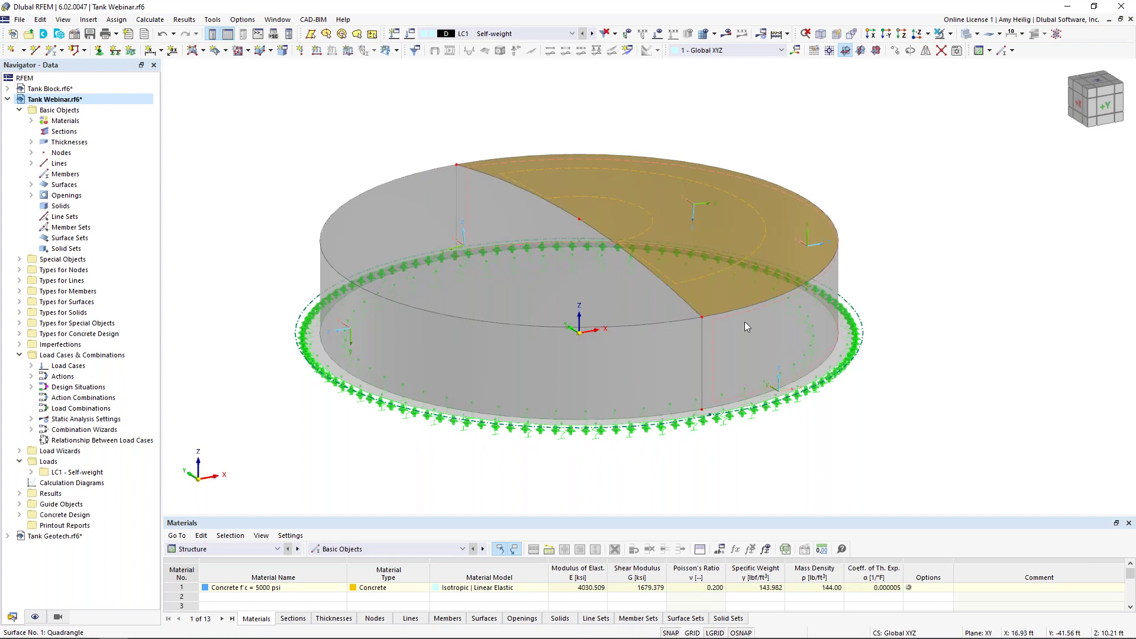
Step: Display the model in transparent mode and reverse the local axis system of the roof half whose z-axis points down
{"action": "left_click", "coordinate": [968, 33]}
{"action": "middle_click_drag", "start_coordinate": [880, 163], "coordinate": [856, 141], "text": "ctrl"}
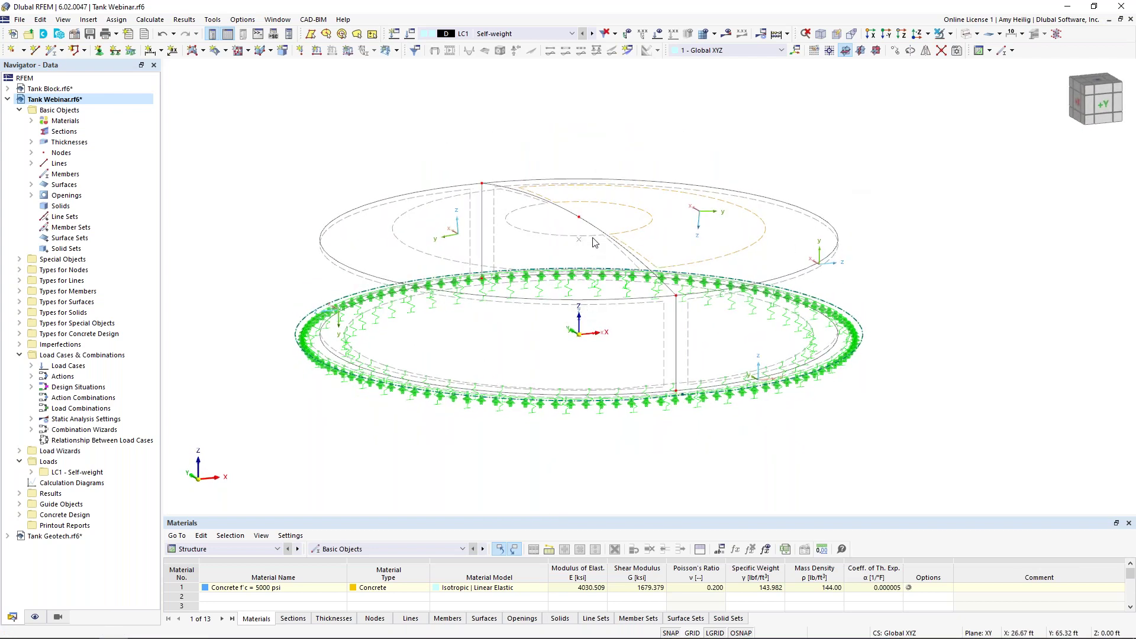
{"action": "scroll", "coordinate": [528, 248], "scroll_direction": "up", "scroll_amount": 2}
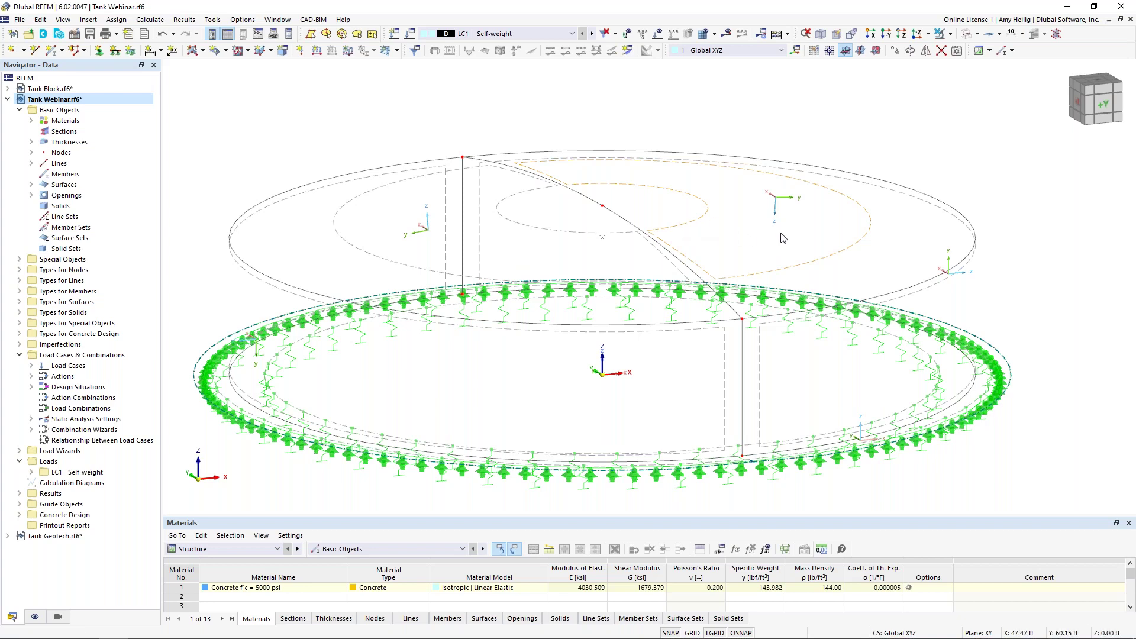
{"action": "right_click", "coordinate": [840, 257]}
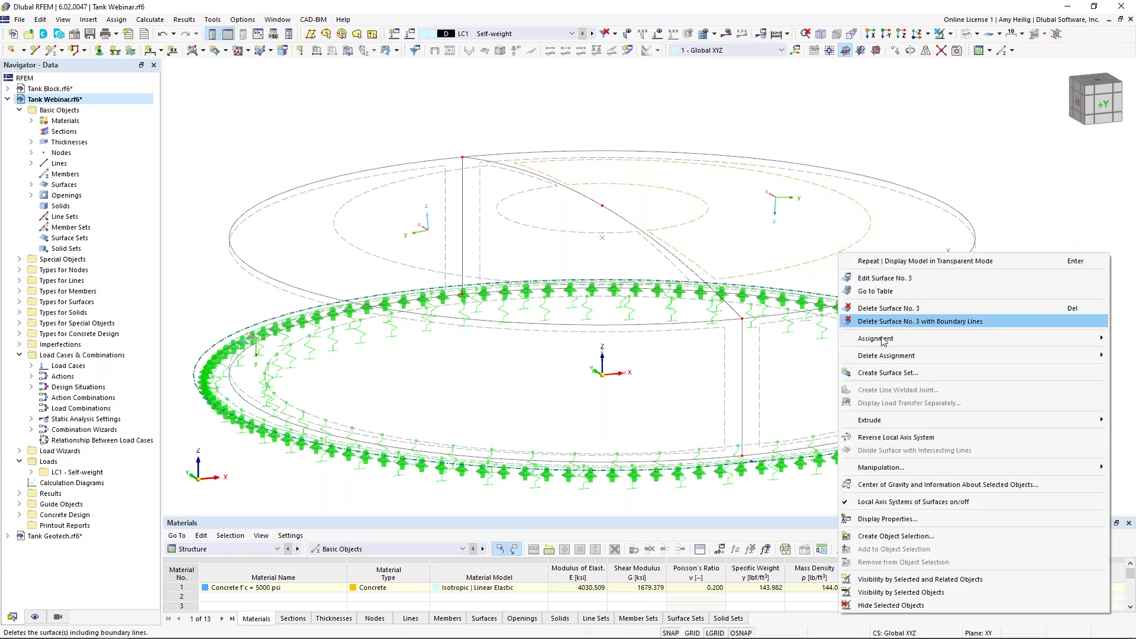
{"action": "left_click", "coordinate": [896, 438]}
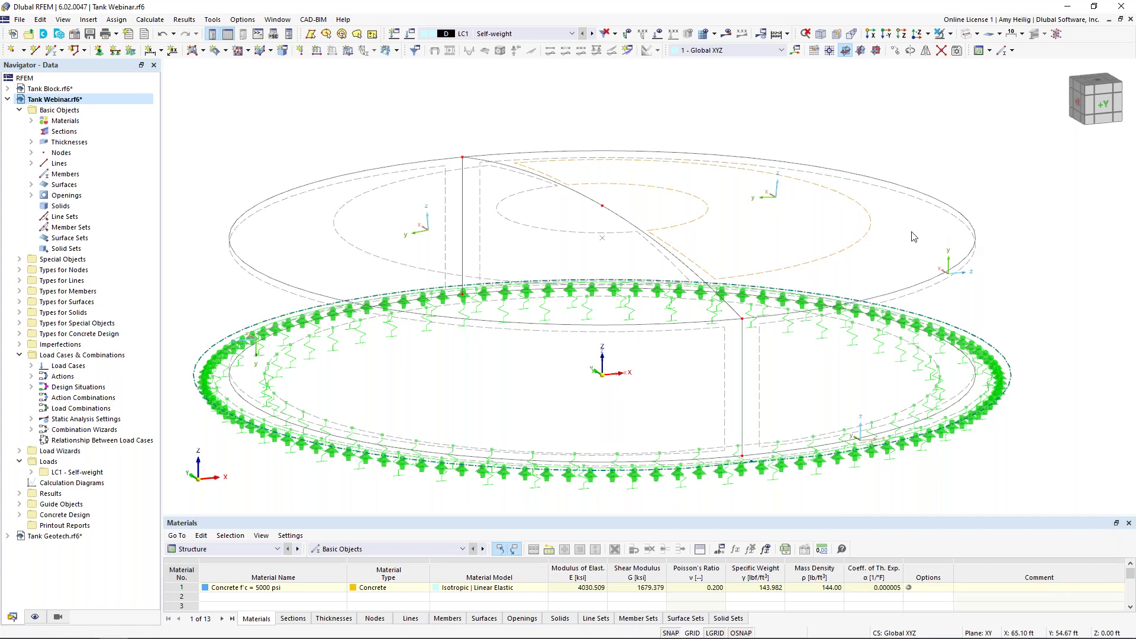
Step: Set the input axes of both wall surfaces to Axis parallel to lines, with axis y parallel to vertical wall line 6
{"action": "middle_click_drag", "start_coordinate": [803, 212], "coordinate": [754, 188], "text": "ctrl"}
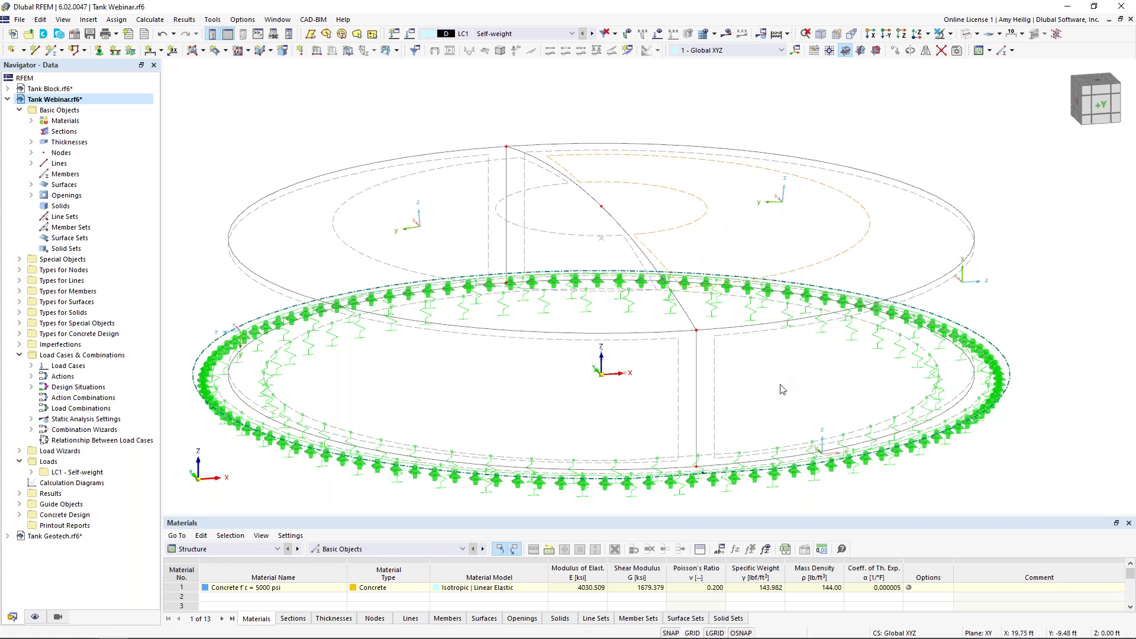
{"action": "middle_click_drag", "start_coordinate": [784, 389], "coordinate": [861, 295], "text": "ctrl"}
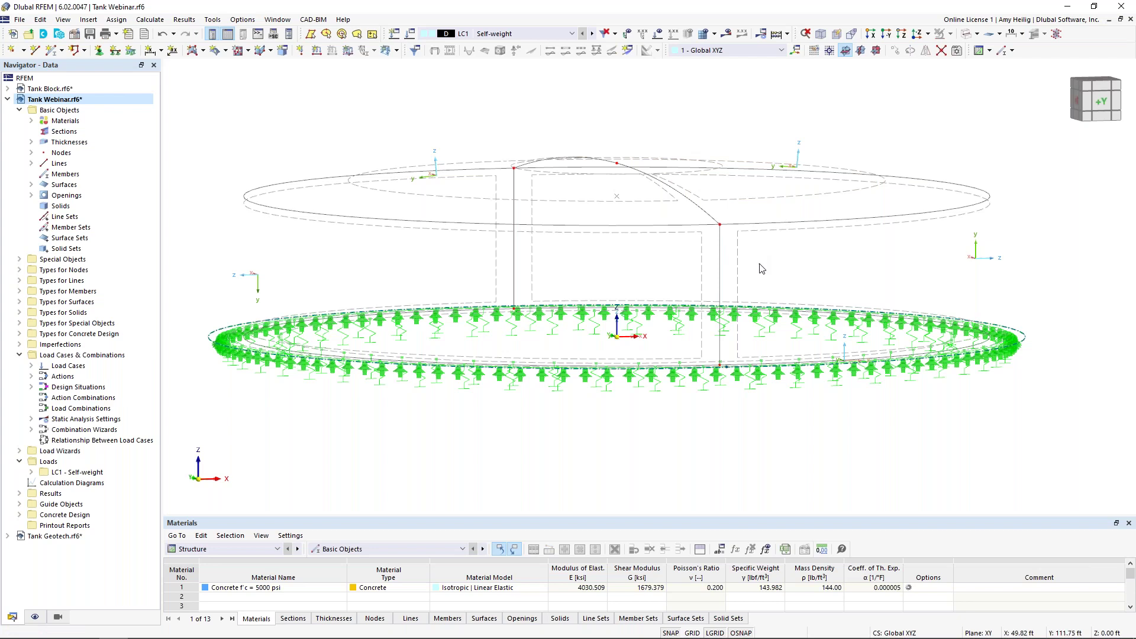
{"action": "left_click_drag", "start_coordinate": [771, 282], "coordinate": [687, 259]}
{"action": "double_click", "coordinate": [701, 260]}
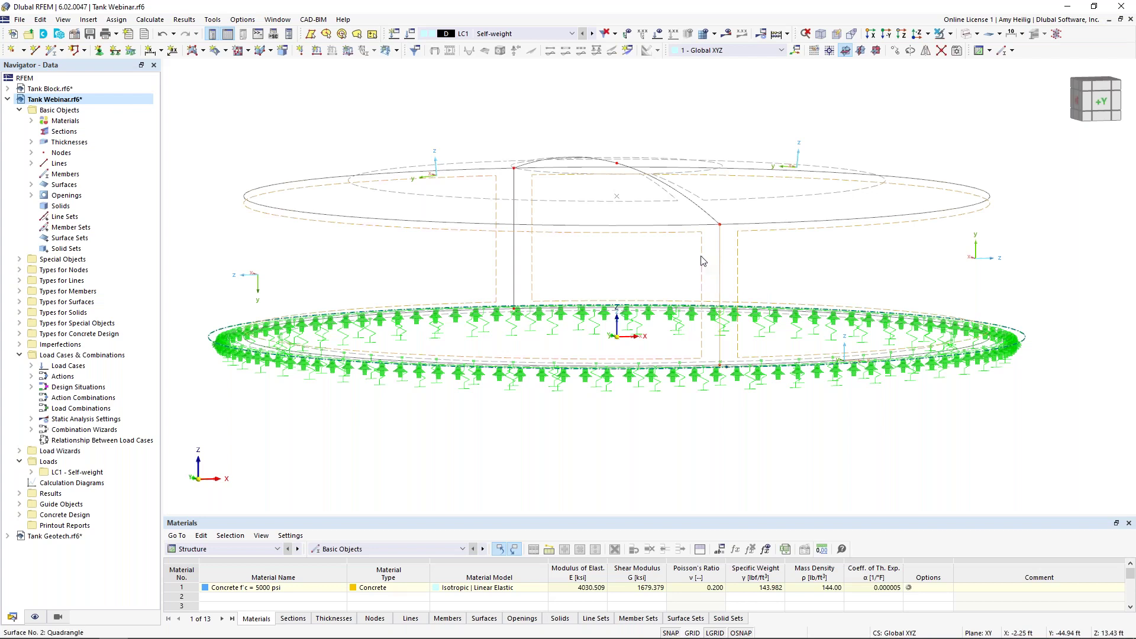
{"action": "left_click", "coordinate": [232, 333]}
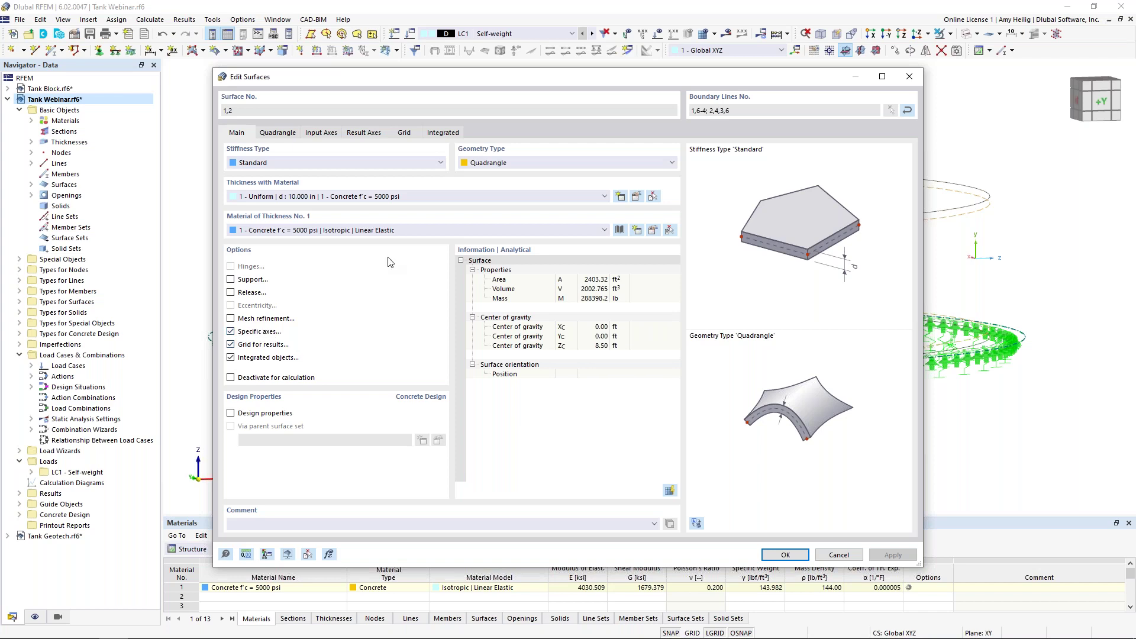
{"action": "left_click", "coordinate": [315, 134]}
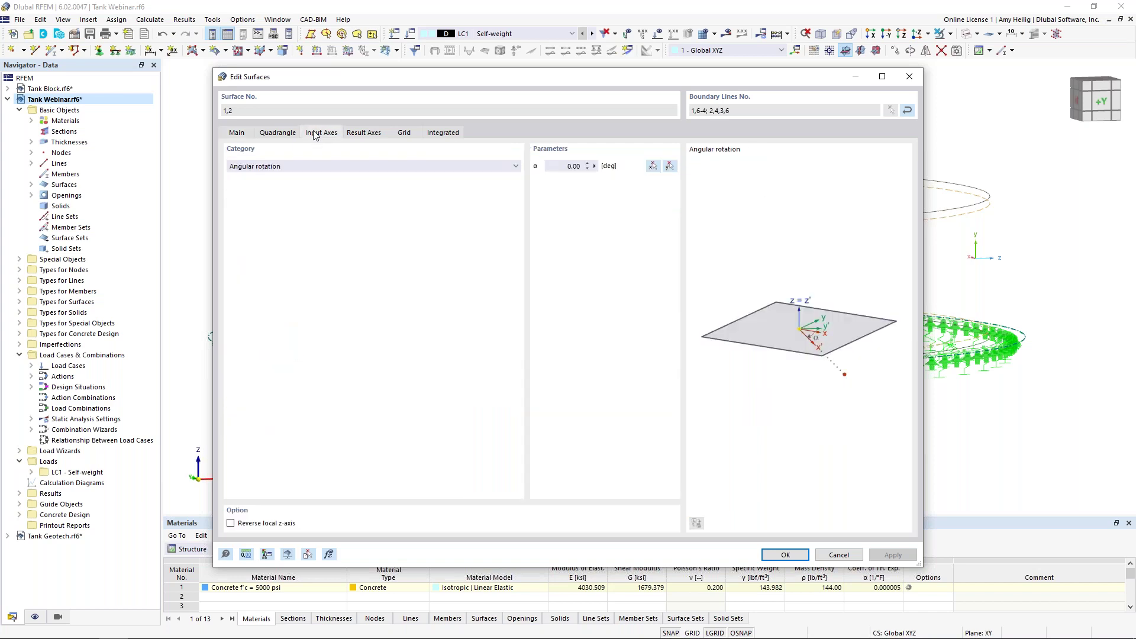
{"action": "left_click", "coordinate": [319, 167]}
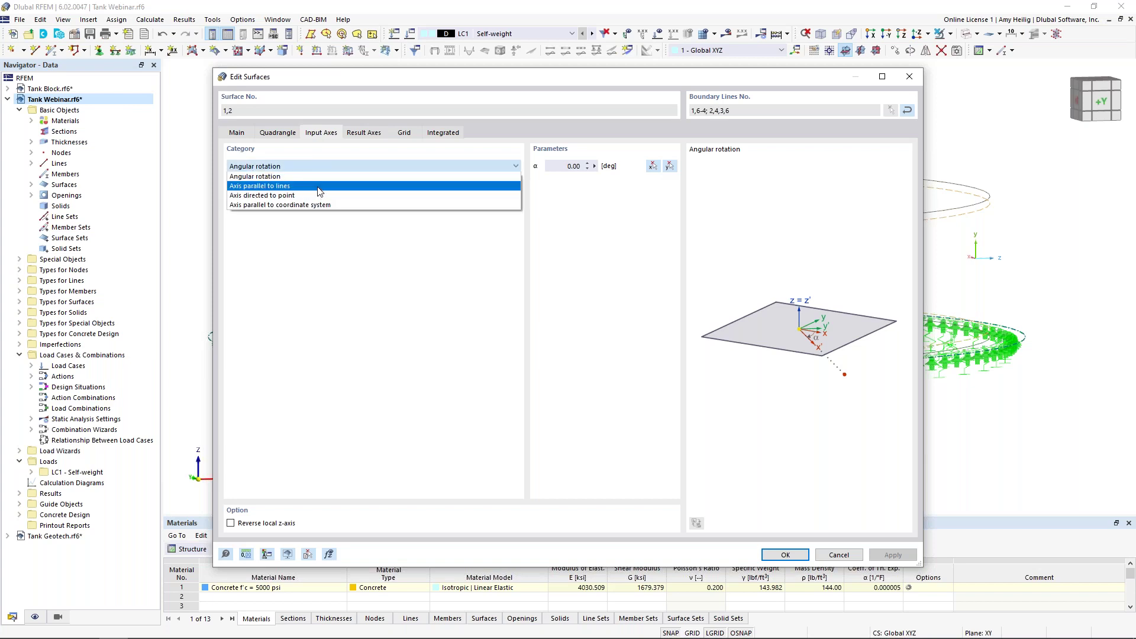
{"action": "left_click", "coordinate": [319, 187]}
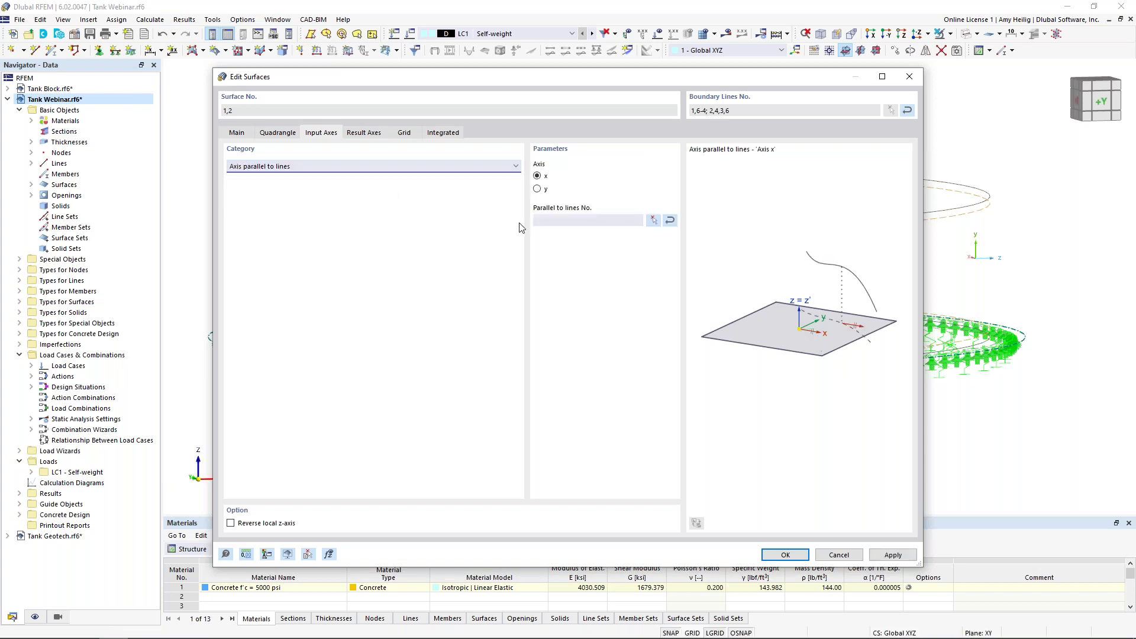
{"action": "left_click", "coordinate": [538, 189]}
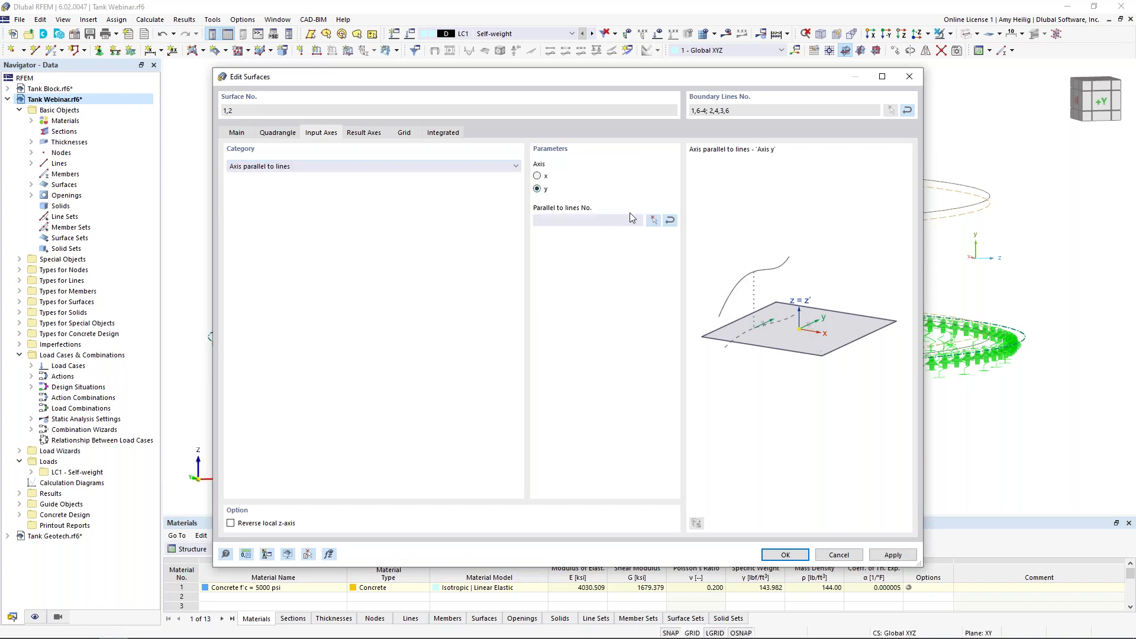
{"action": "left_click", "coordinate": [653, 221]}
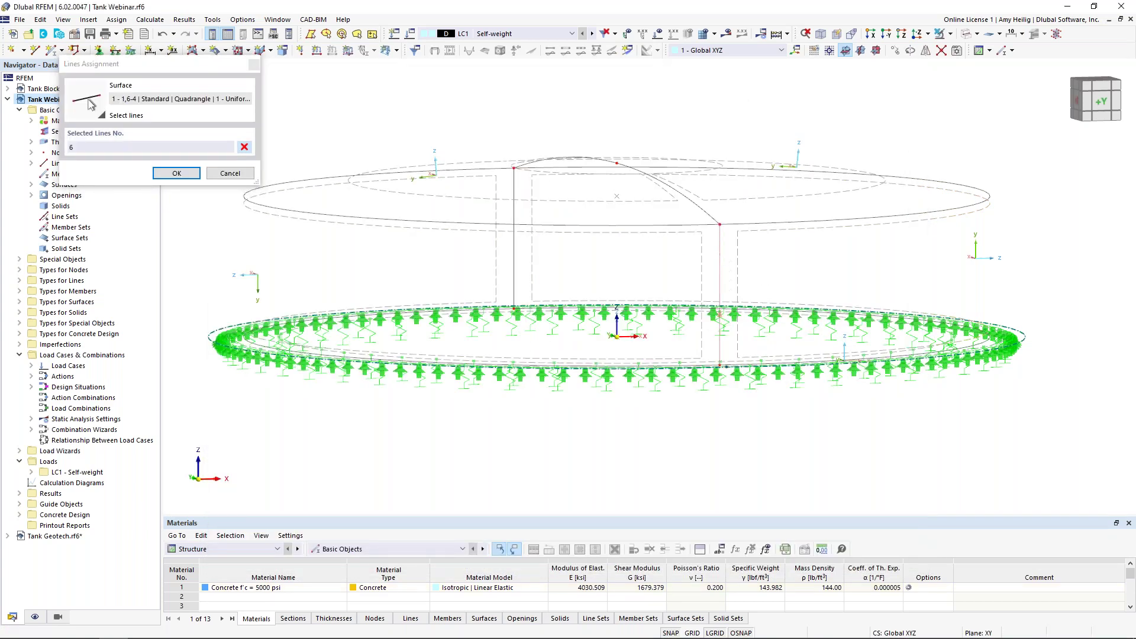
{"action": "left_click", "coordinate": [173, 173]}
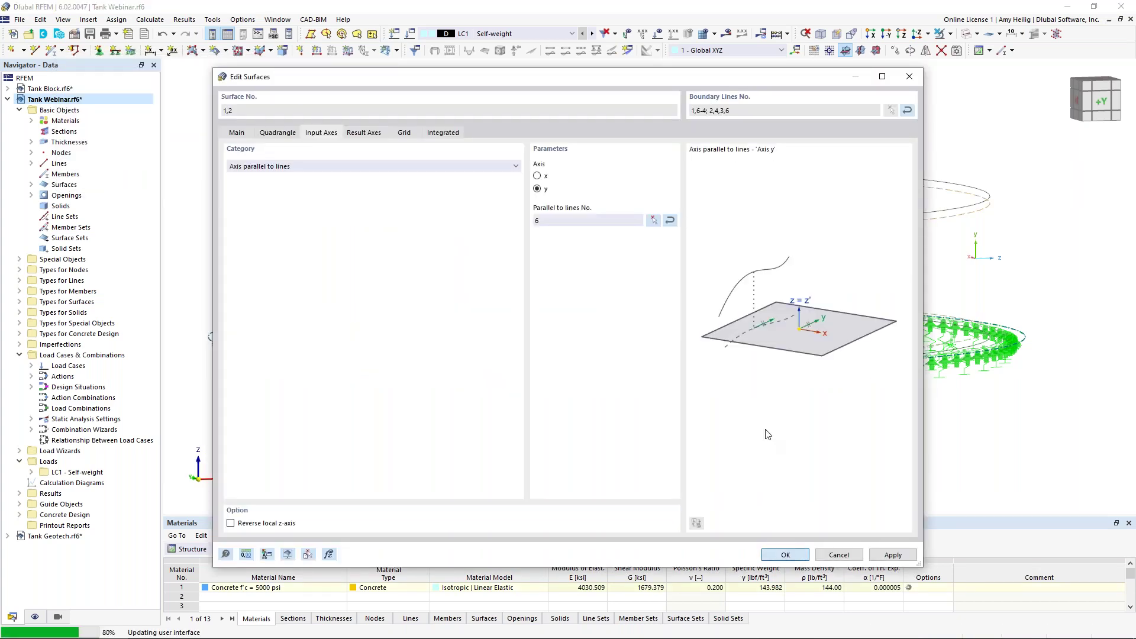
{"action": "key", "text": "Return"}
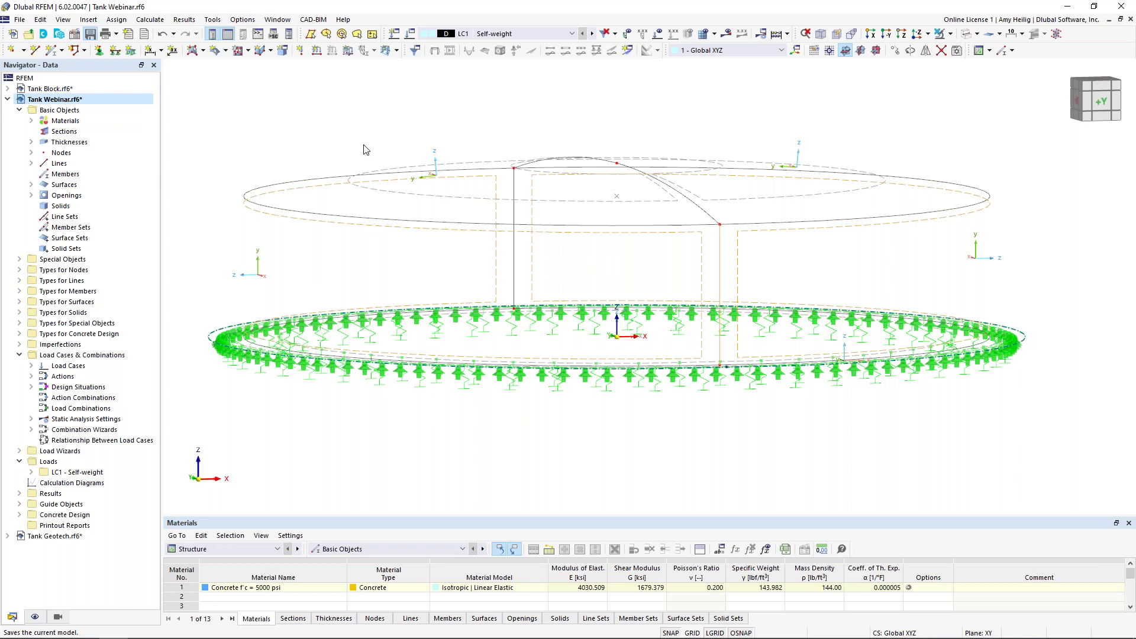
Step: Save the model and turn off the display of the surfaces' local axis systems
{"action": "key", "text": "ctrl+s"}
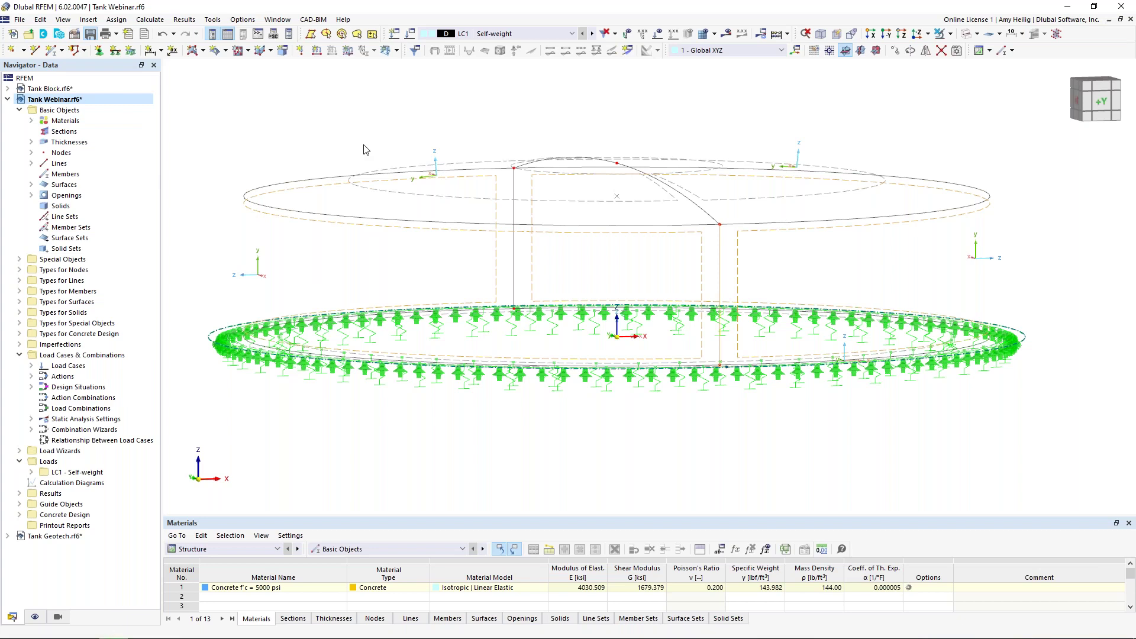
{"action": "middle_click_drag", "start_coordinate": [377, 136], "coordinate": [403, 164], "text": "ctrl"}
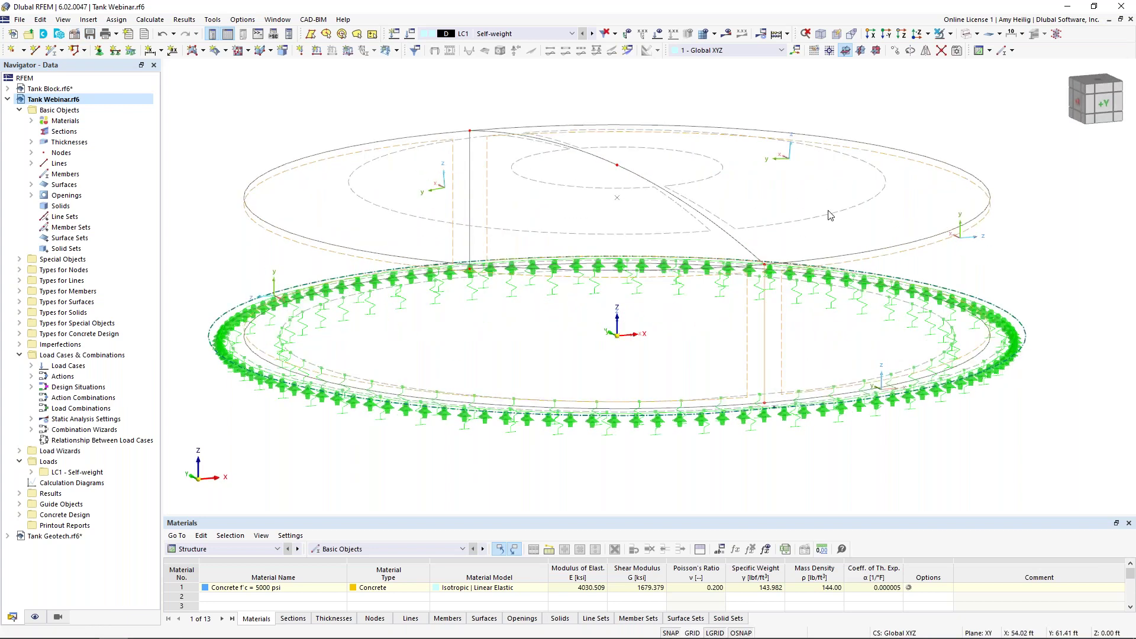
{"action": "right_click", "coordinate": [829, 214]}
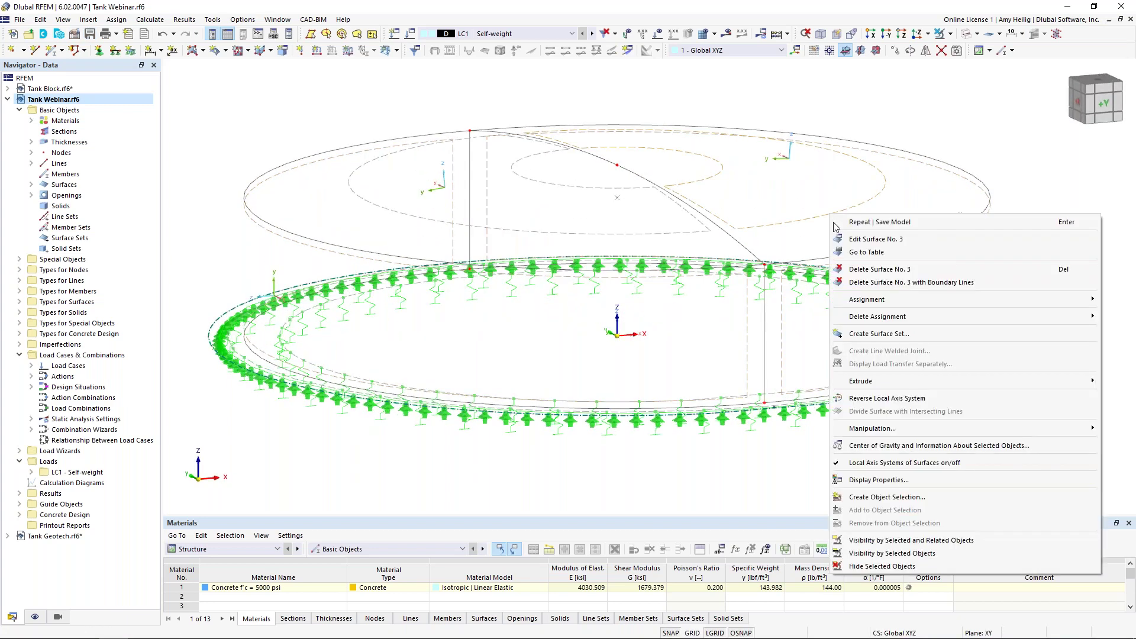
{"action": "left_click", "coordinate": [871, 463]}
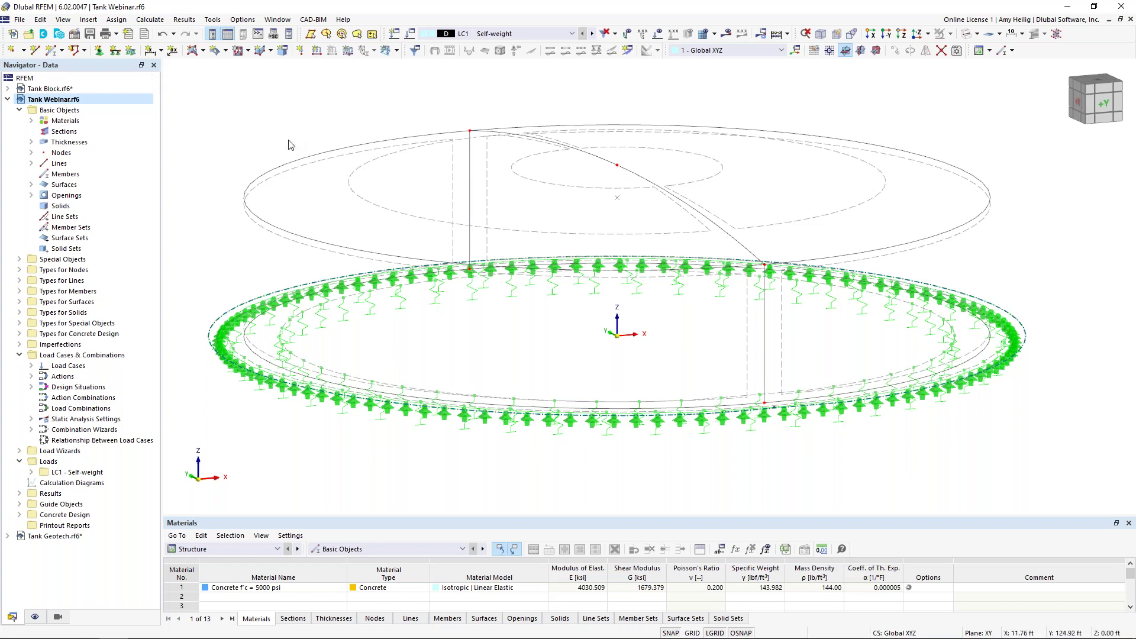
Step: Generate the finite element mesh of the tank with a 1 ft target element length
{"action": "scroll", "coordinate": [296, 152], "scroll_direction": "down", "scroll_amount": 2}
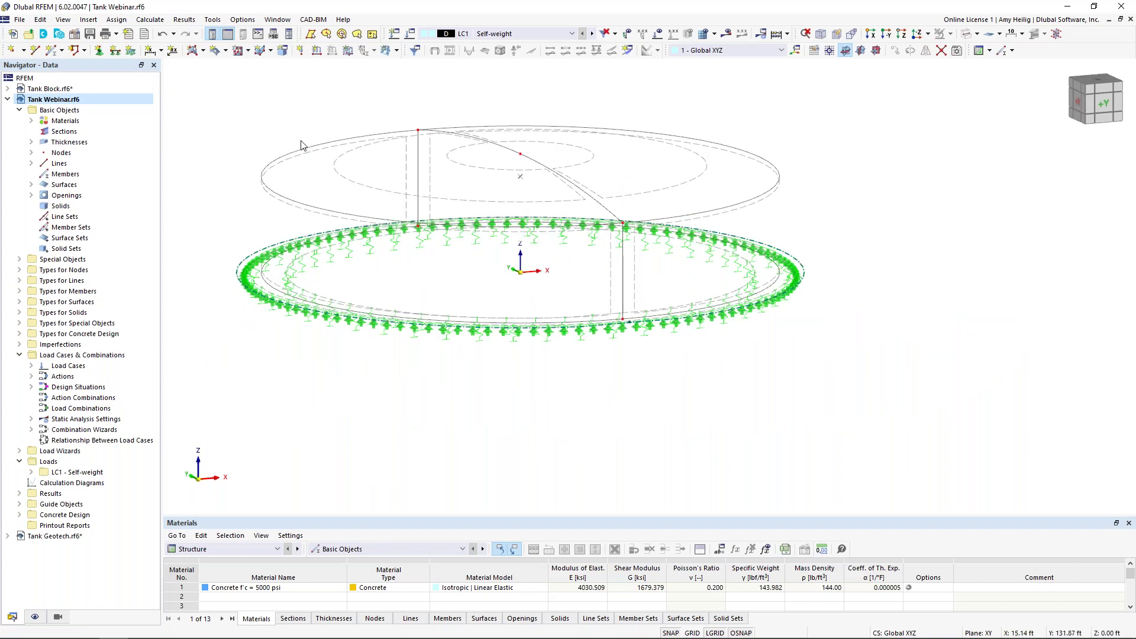
{"action": "middle_click_drag", "start_coordinate": [345, 169], "coordinate": [357, 214], "text": "ctrl"}
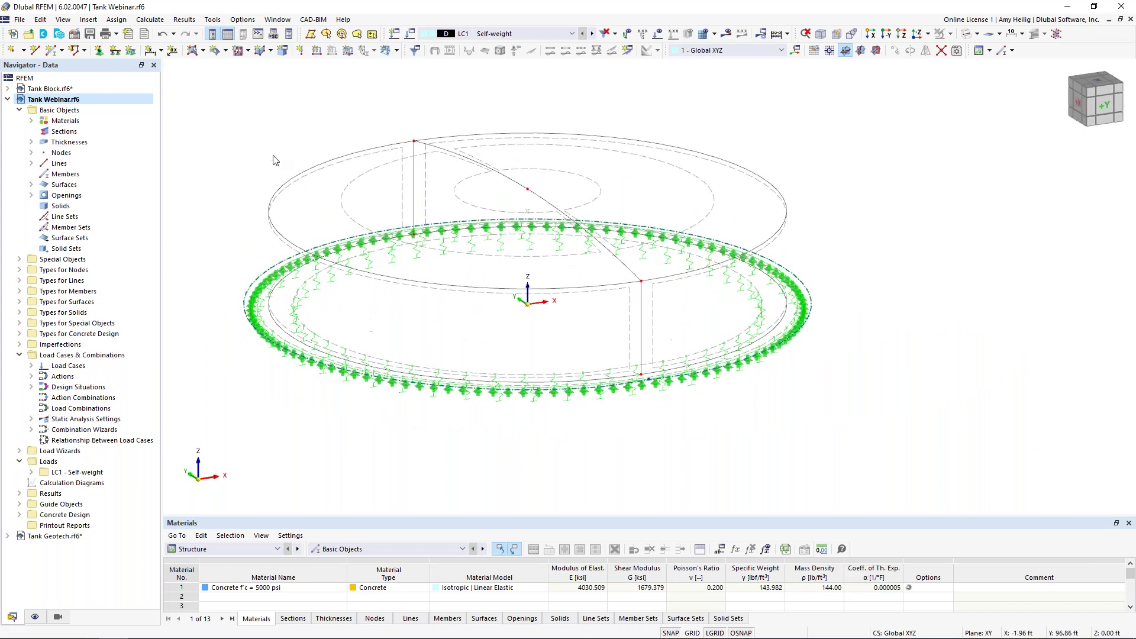
{"action": "left_click", "coordinate": [156, 21]}
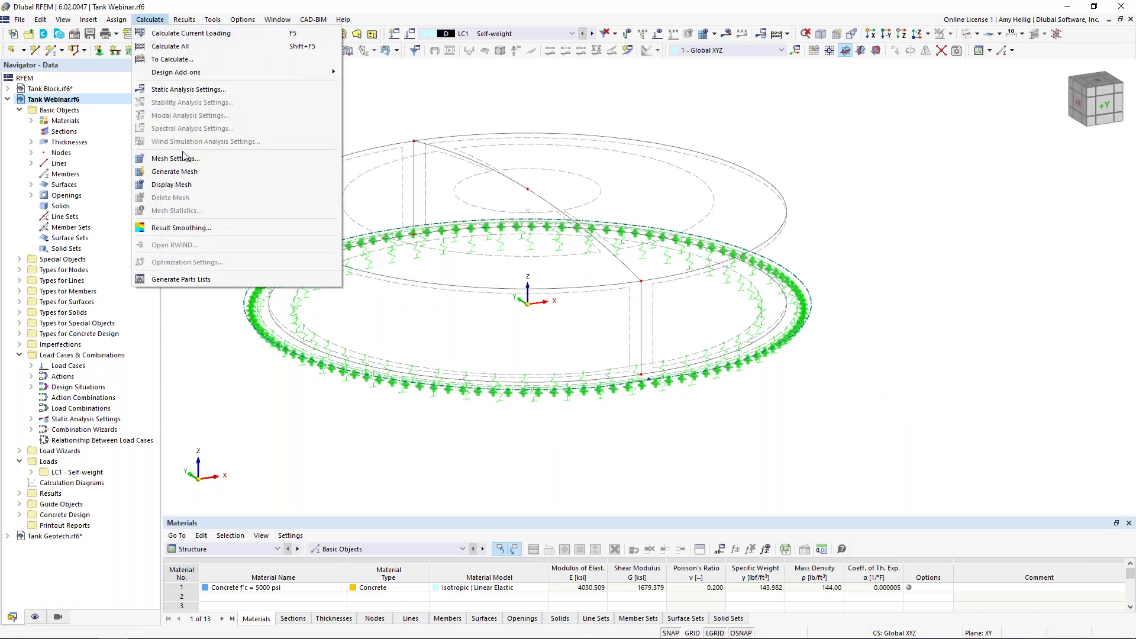
{"action": "left_click", "coordinate": [182, 156]}
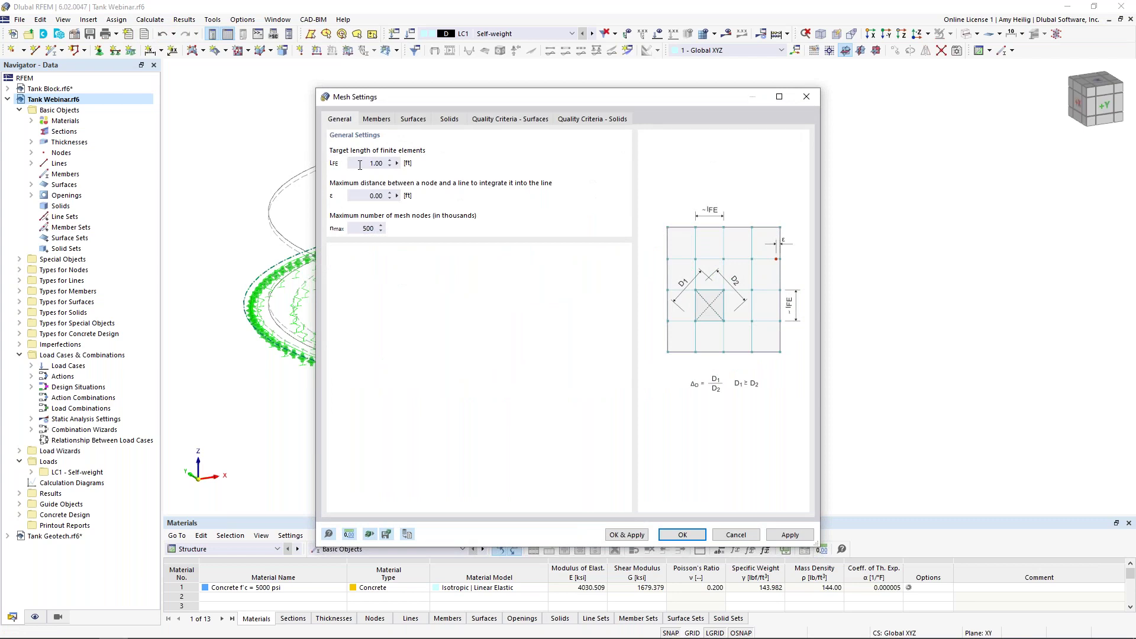
{"action": "left_click", "coordinate": [630, 536]}
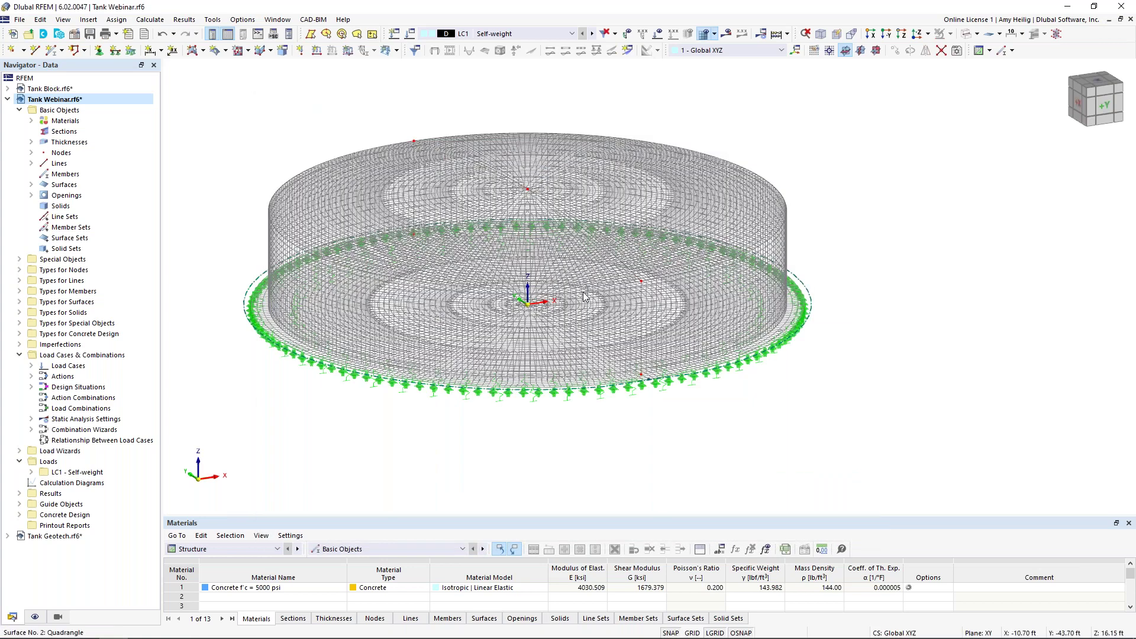
{"action": "middle_click_drag", "start_coordinate": [592, 273], "coordinate": [648, 329]}
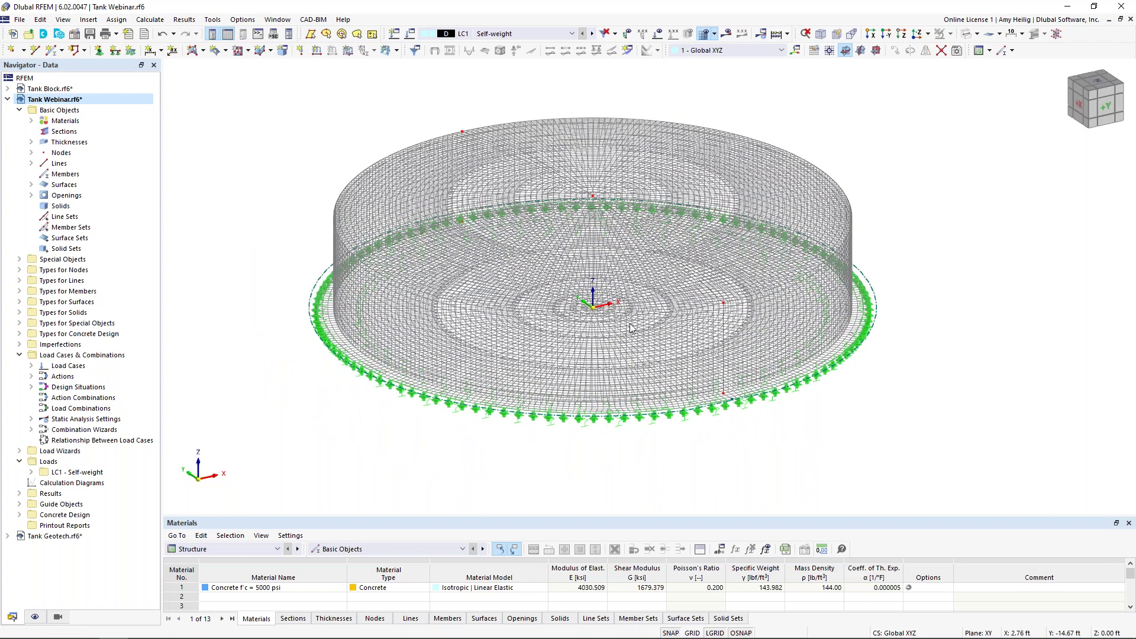
Step: Set the target length of finite elements to 3 ft and regenerate the mesh
{"action": "left_click", "coordinate": [155, 19]}
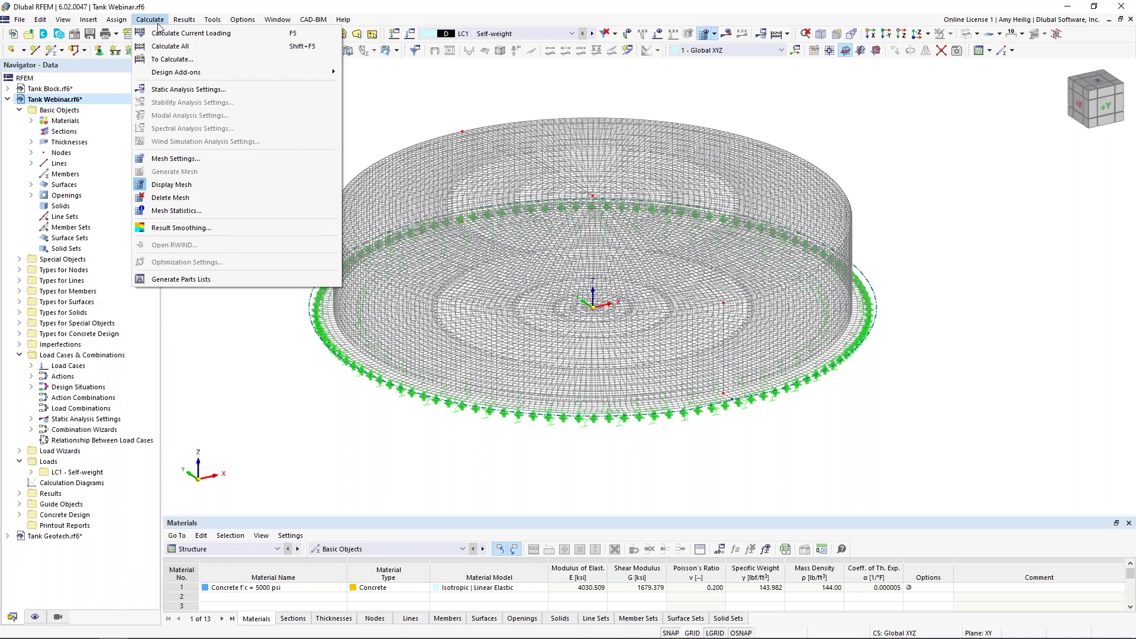
{"action": "left_click", "coordinate": [171, 158]}
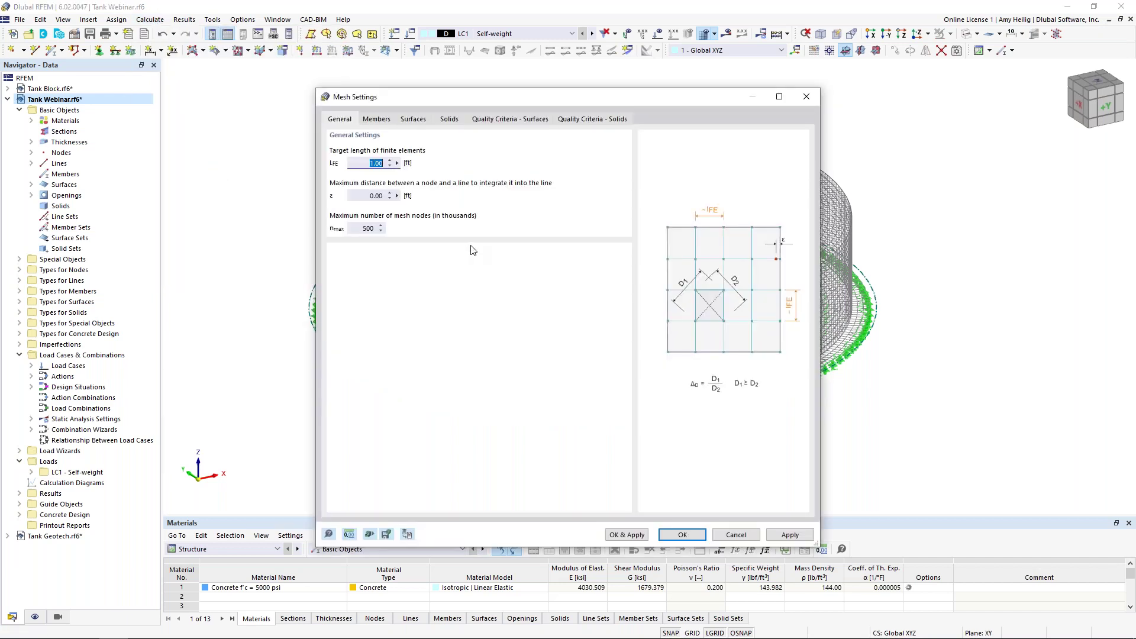
{"action": "type", "text": "3"}
{"action": "left_click", "coordinate": [621, 535]}
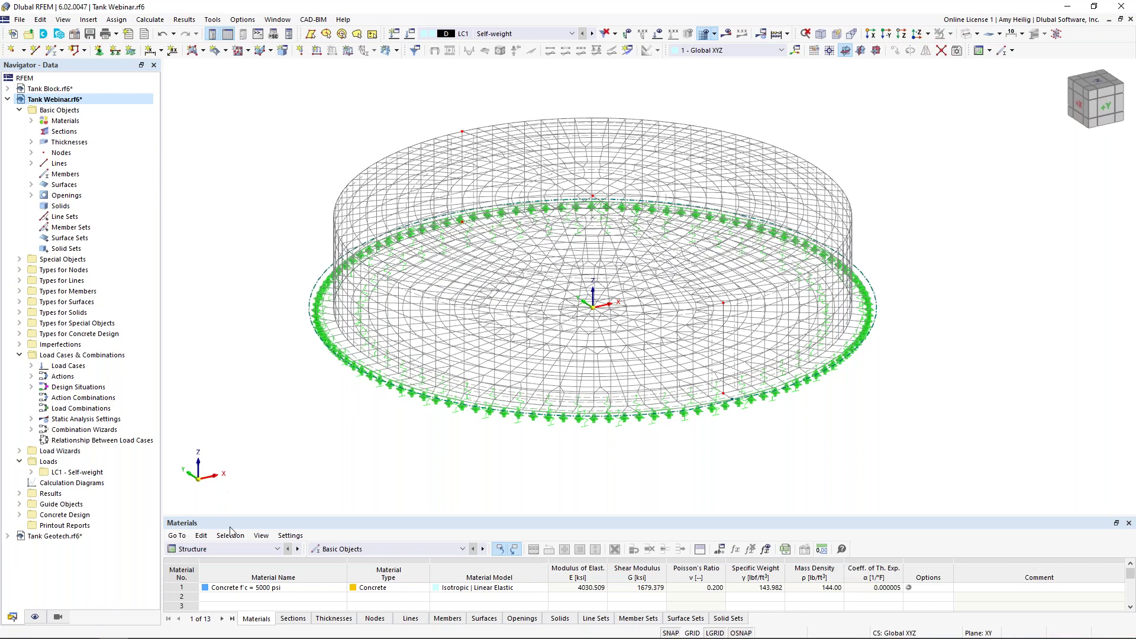
Step: Hide the finite element mesh in the display settings and return to the model data tree
{"action": "left_click", "coordinate": [35, 619]}
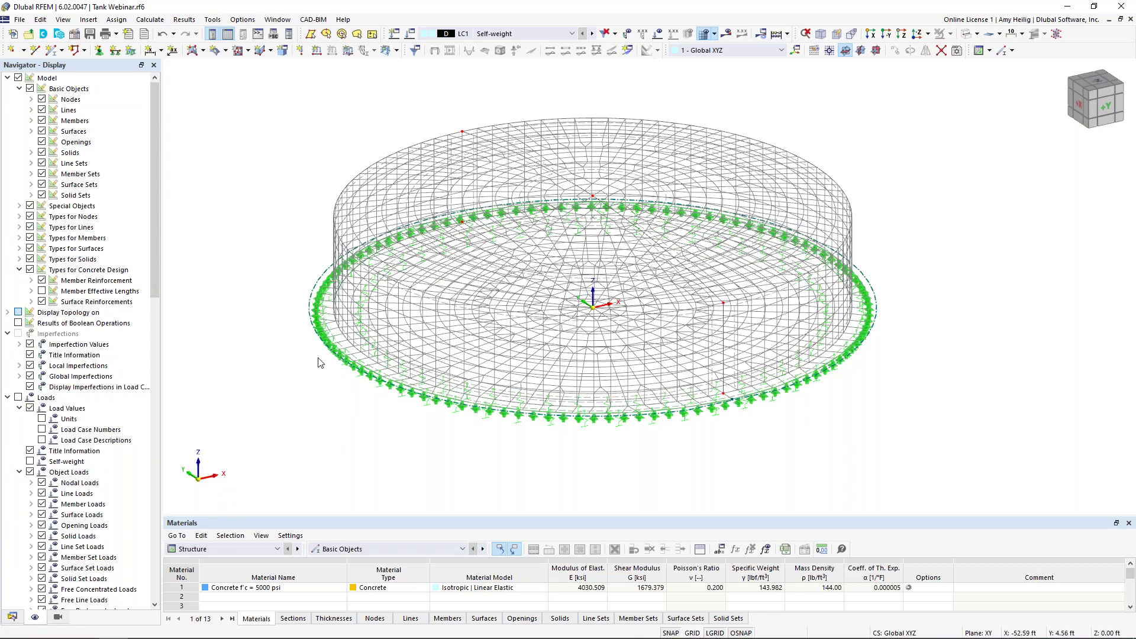
{"action": "scroll", "coordinate": [58, 363], "scroll_direction": "down", "scroll_amount": 8}
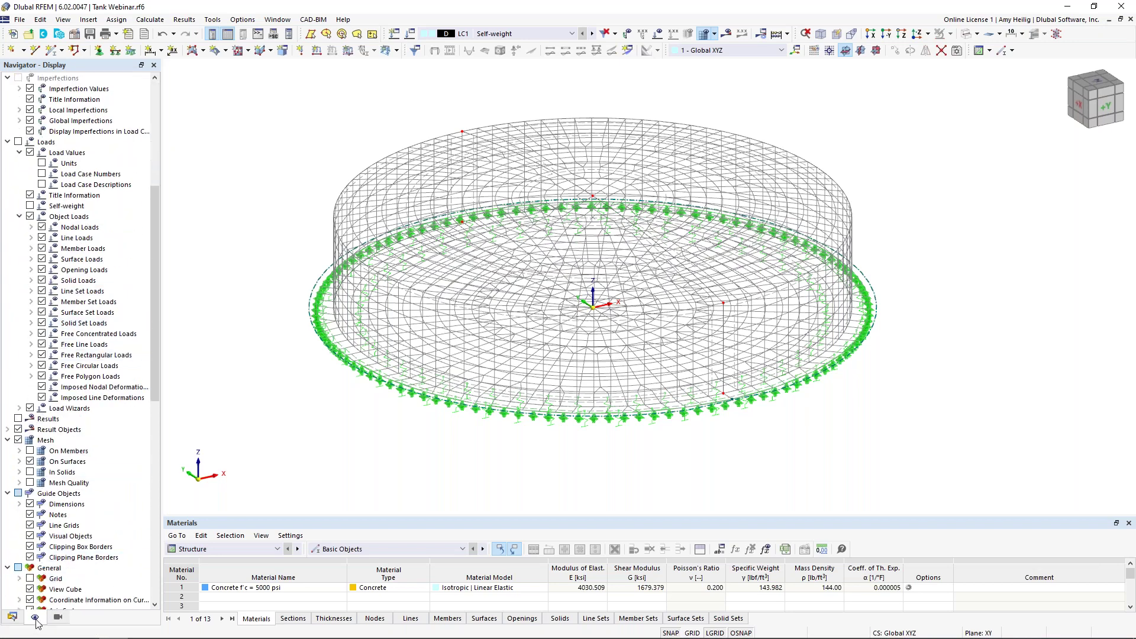
{"action": "left_click", "coordinate": [19, 440]}
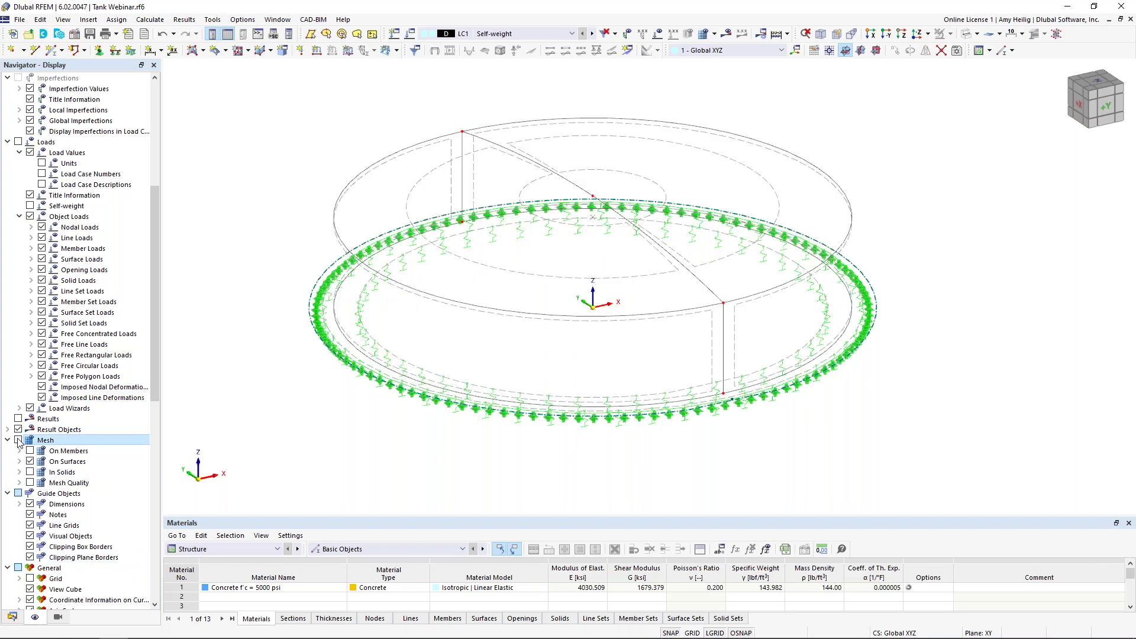
{"action": "left_click", "coordinate": [14, 616]}
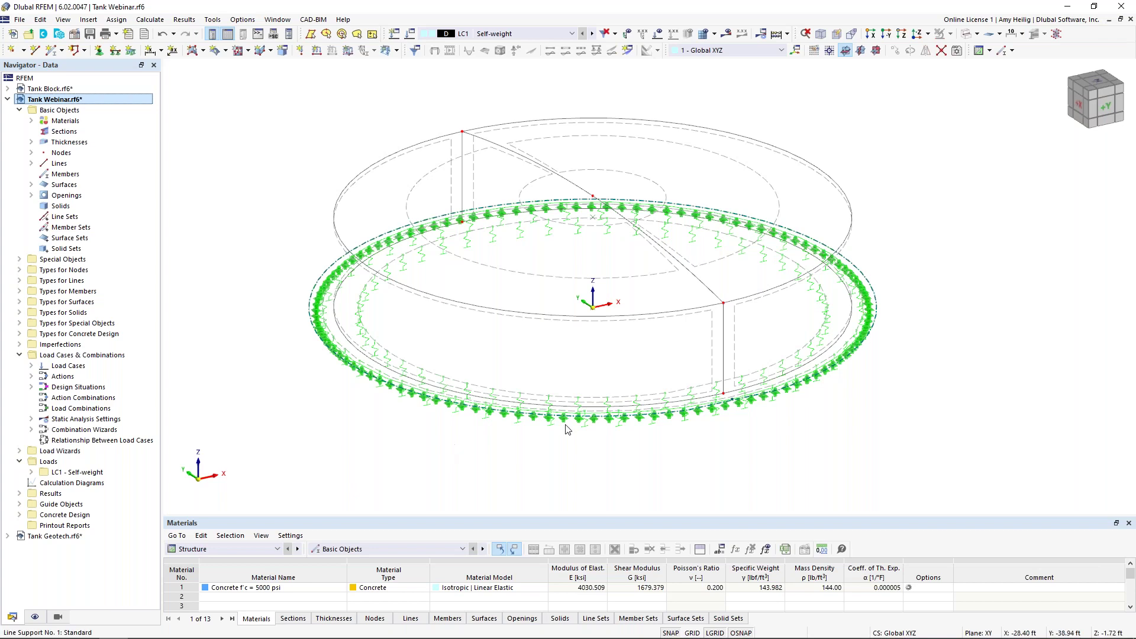
Step: Select the whole model, open surfaces 1-6 for editing and enable their concrete design properties
{"action": "left_click_drag", "start_coordinate": [943, 474], "coordinate": [289, 98]}
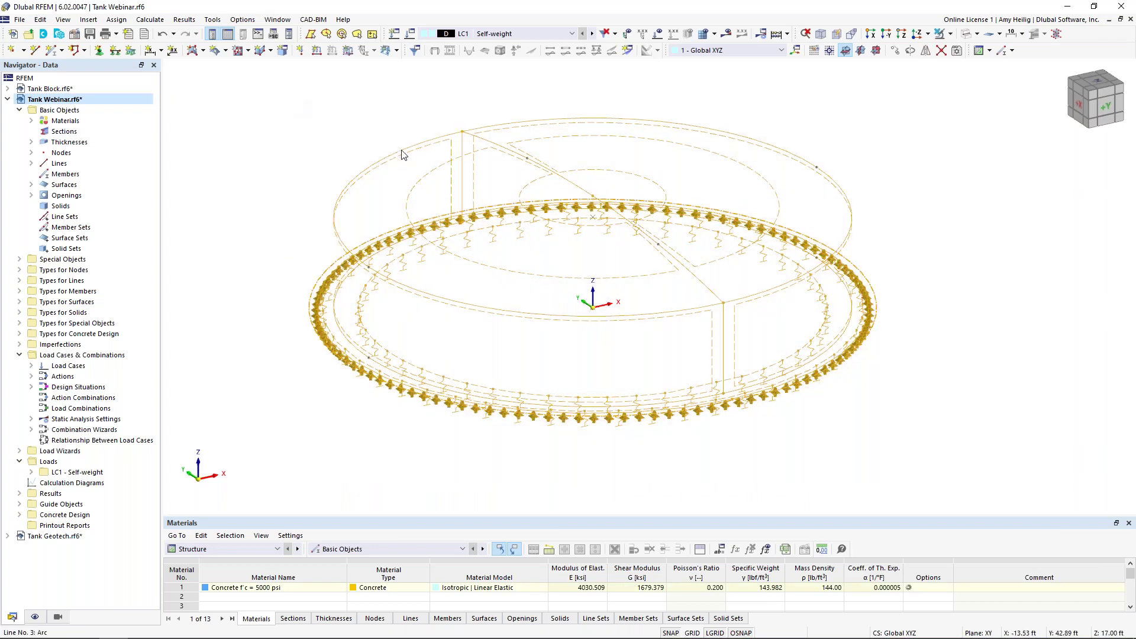
{"action": "double_click", "coordinate": [426, 180]}
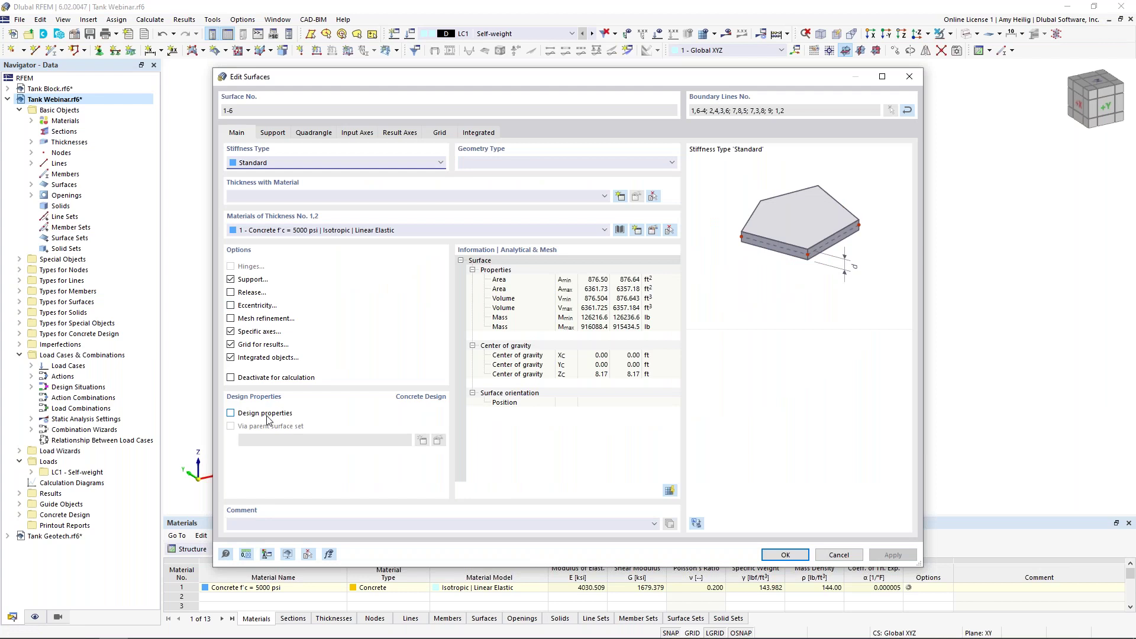
{"action": "left_click", "coordinate": [231, 414]}
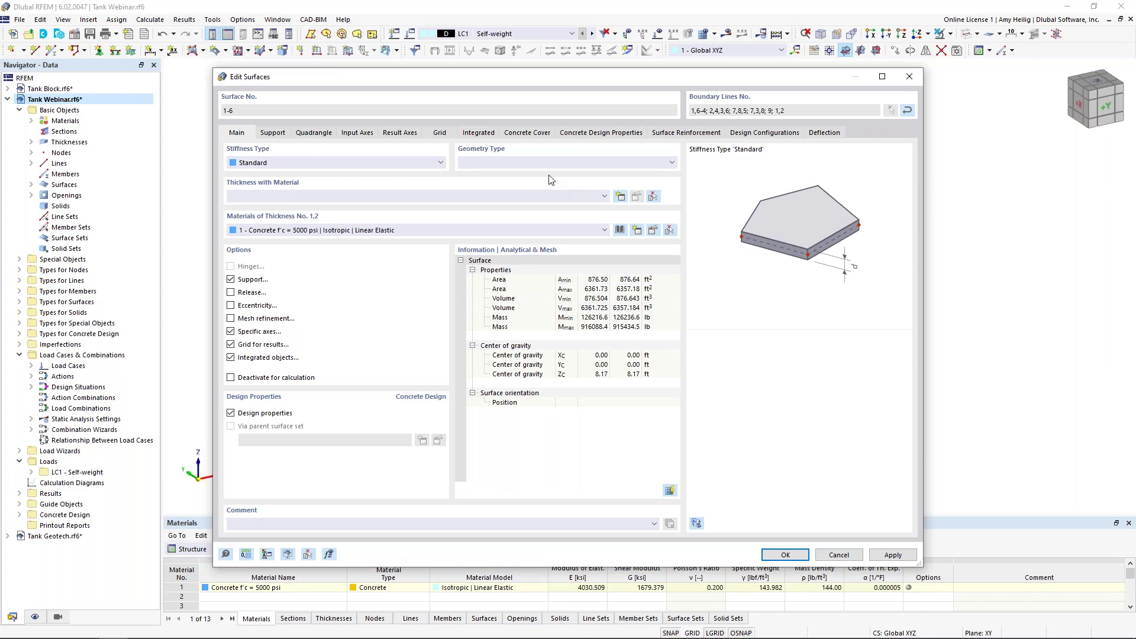
Step: Add a surface reinforcement to surfaces 1-6 and assign it Grade 60 reinforcing steel from the ACI 318-19 material library
{"action": "left_click", "coordinate": [527, 133]}
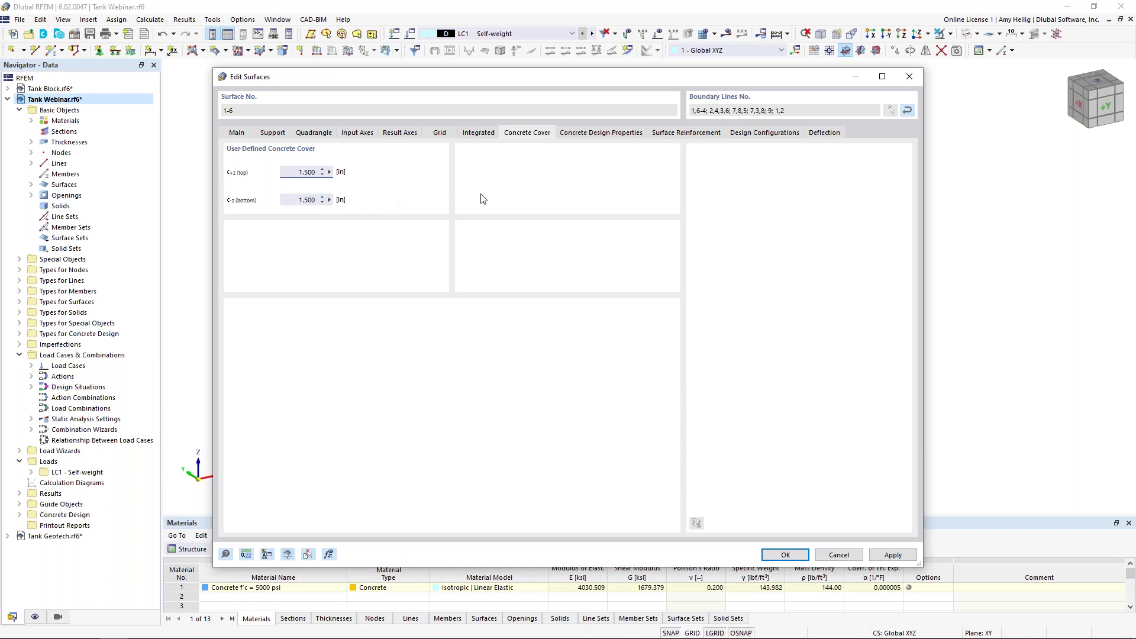
{"action": "left_click", "coordinate": [601, 135]}
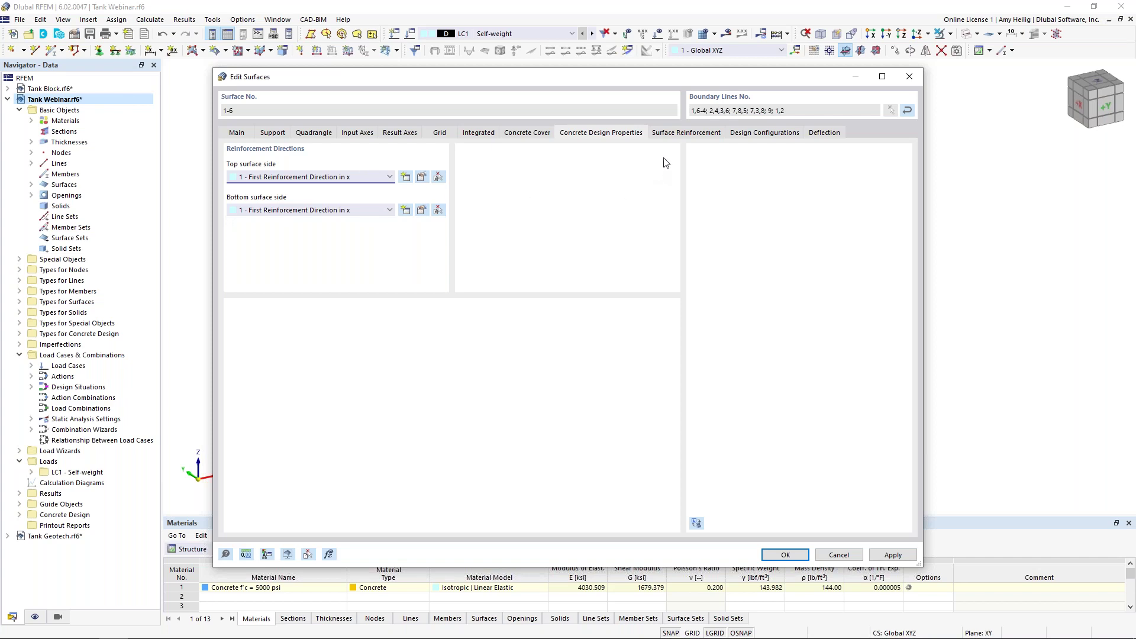
{"action": "left_click", "coordinate": [669, 134]}
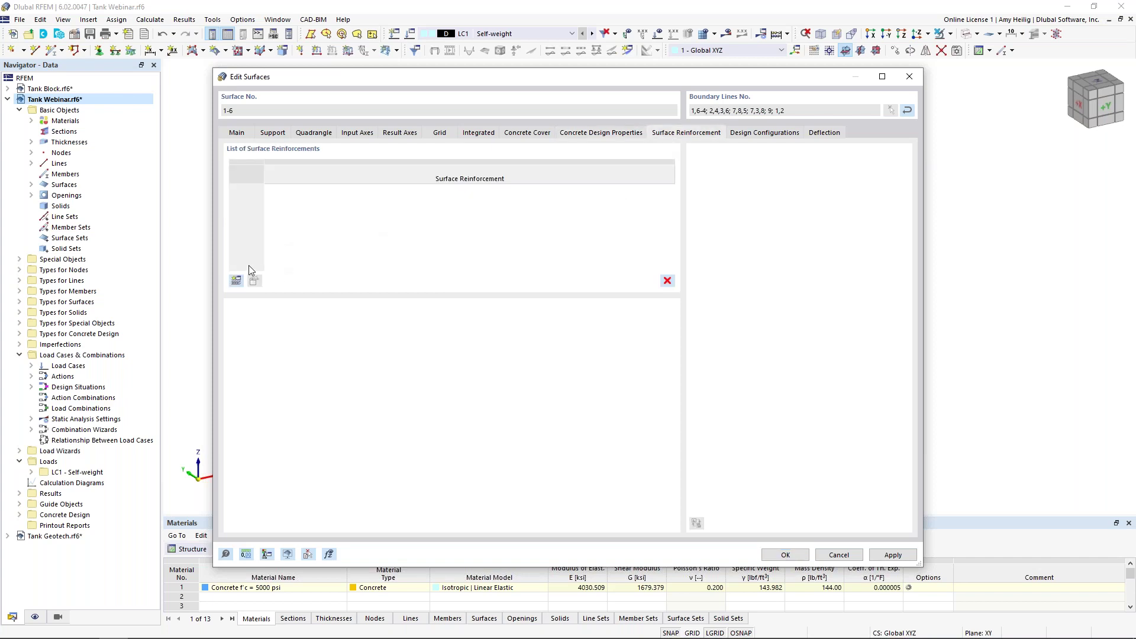
{"action": "double_click", "coordinate": [448, 279]}
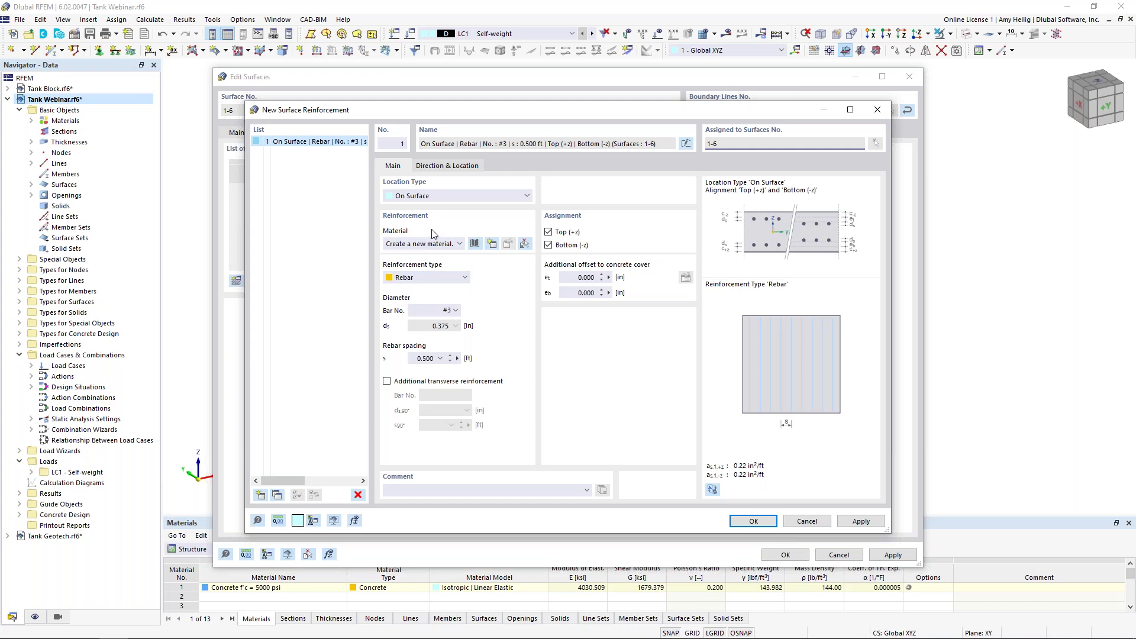
{"action": "left_click", "coordinate": [474, 244]}
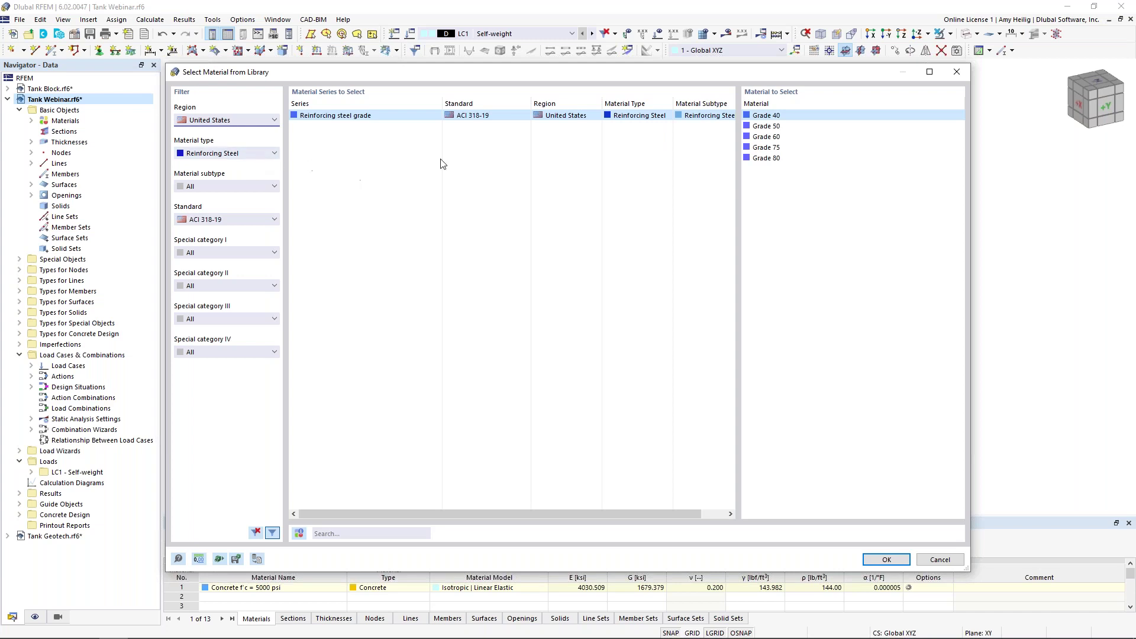
{"action": "left_click", "coordinate": [765, 138]}
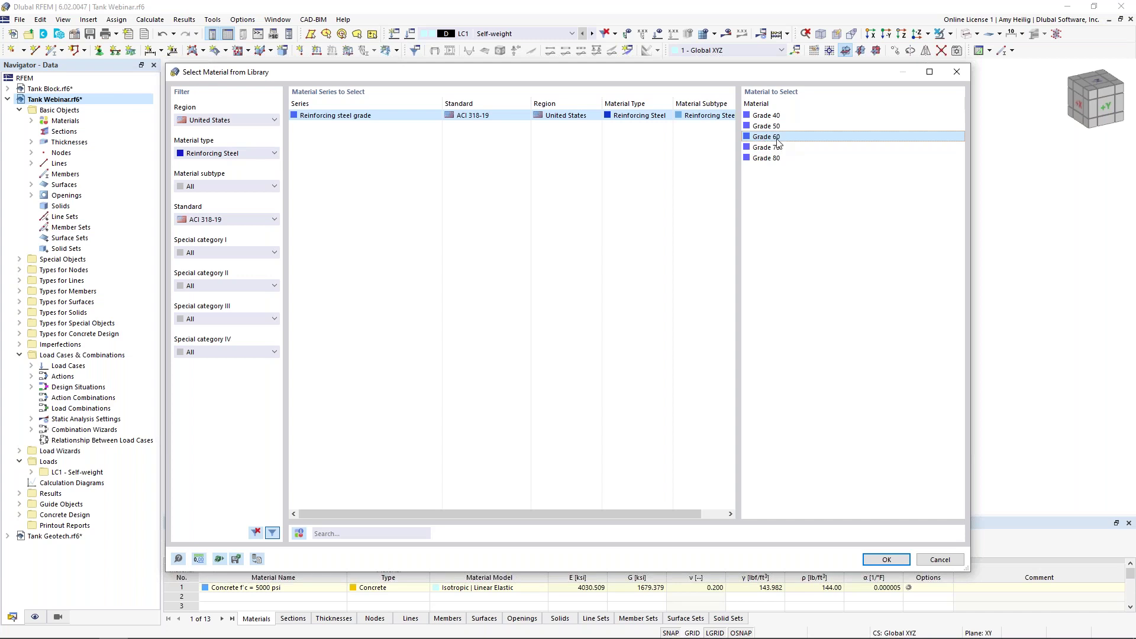
{"action": "left_click", "coordinate": [886, 560]}
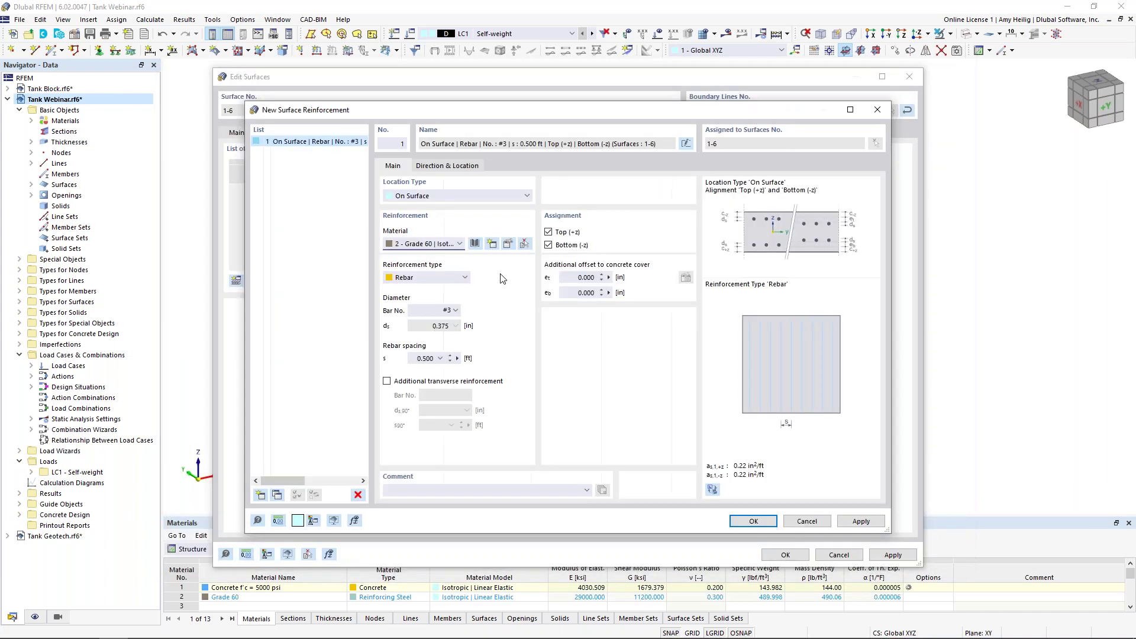
Step: Keep the reinforcement type as Rebar and set the main bars to #7 at 0.500 ft spacing
{"action": "left_click", "coordinate": [465, 278]}
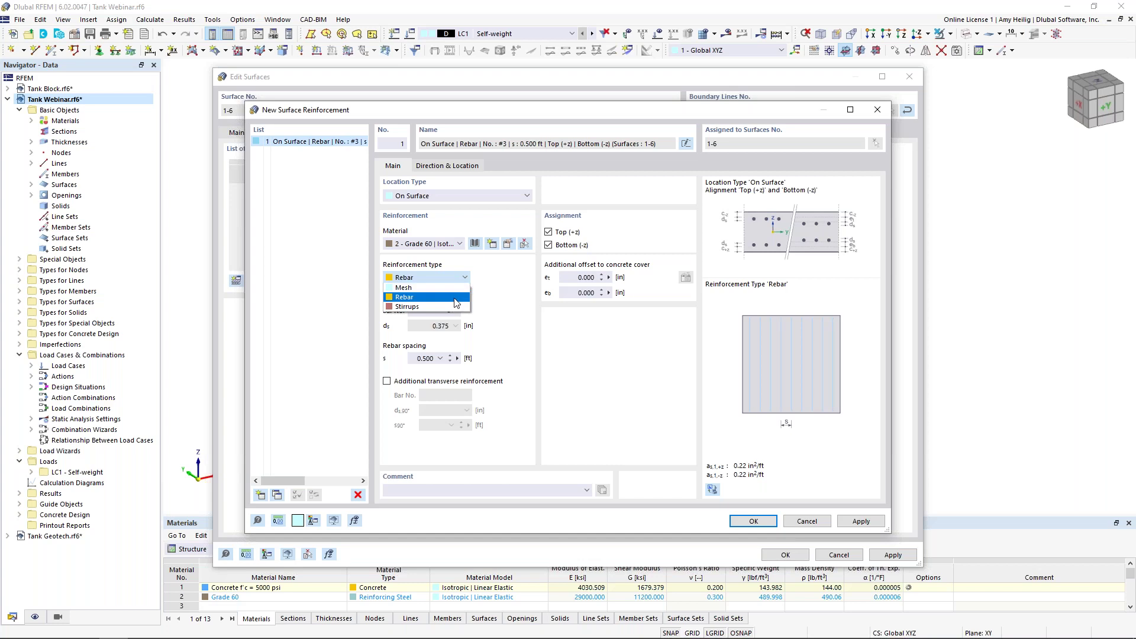
{"action": "left_click", "coordinate": [496, 302]}
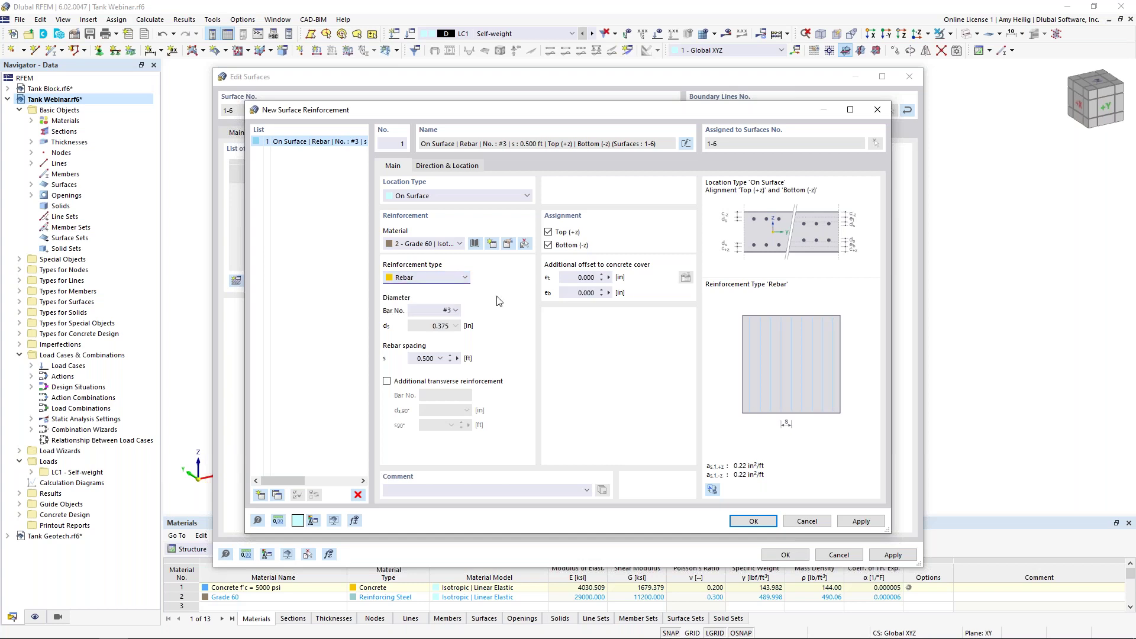
{"action": "left_click", "coordinate": [455, 311]}
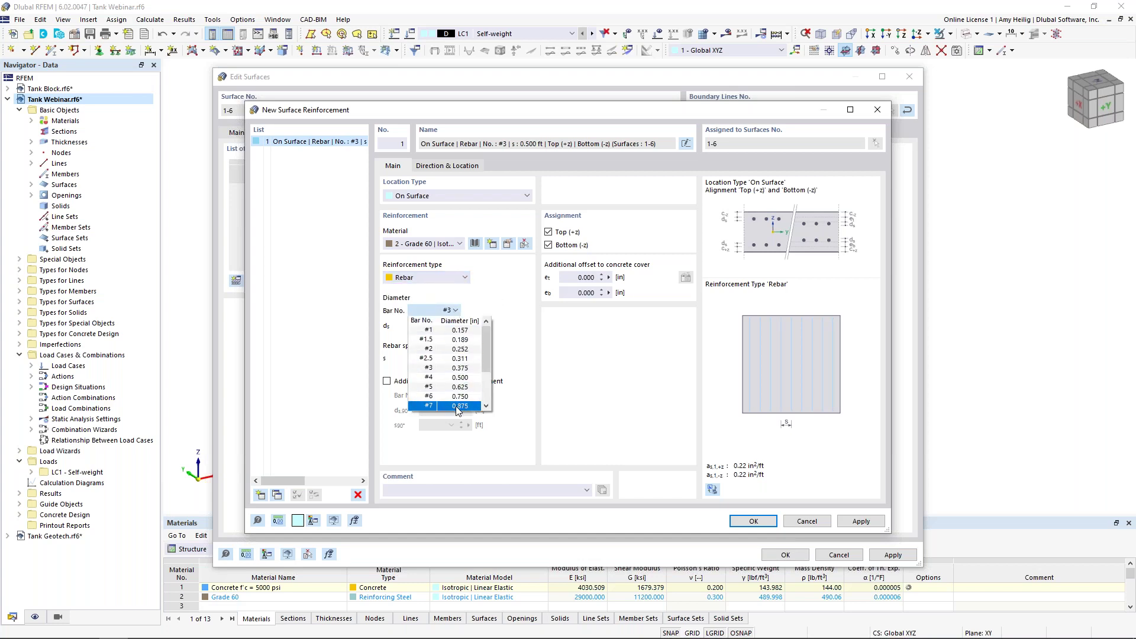
{"action": "left_click", "coordinate": [458, 406]}
{"action": "double_click", "coordinate": [445, 358]}
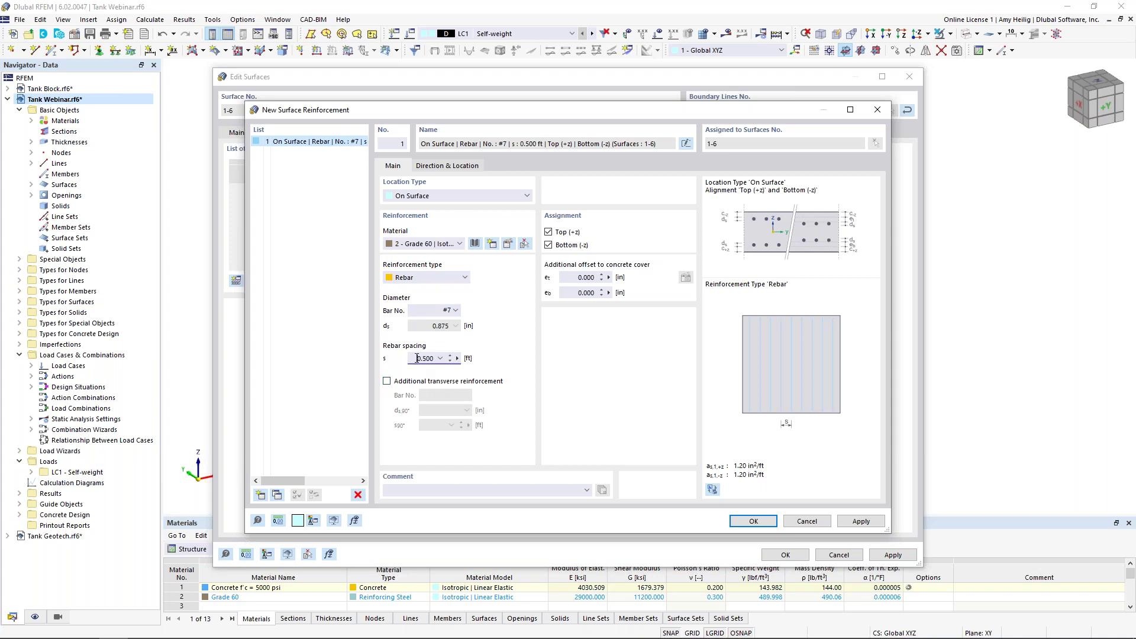
{"action": "left_click", "coordinate": [417, 358]}
Step: Enable additional transverse reinforcement with #7 bars at 0.500 ft spacing and accept the new surface reinforcement
{"action": "left_click", "coordinate": [387, 381]}
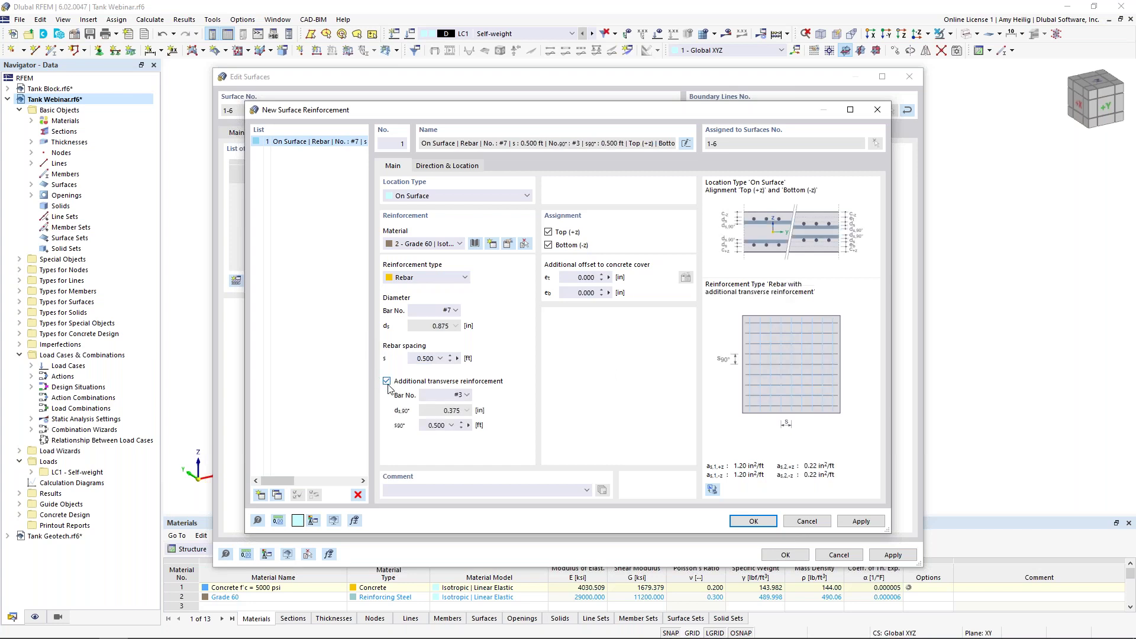
{"action": "left_click", "coordinate": [449, 395]}
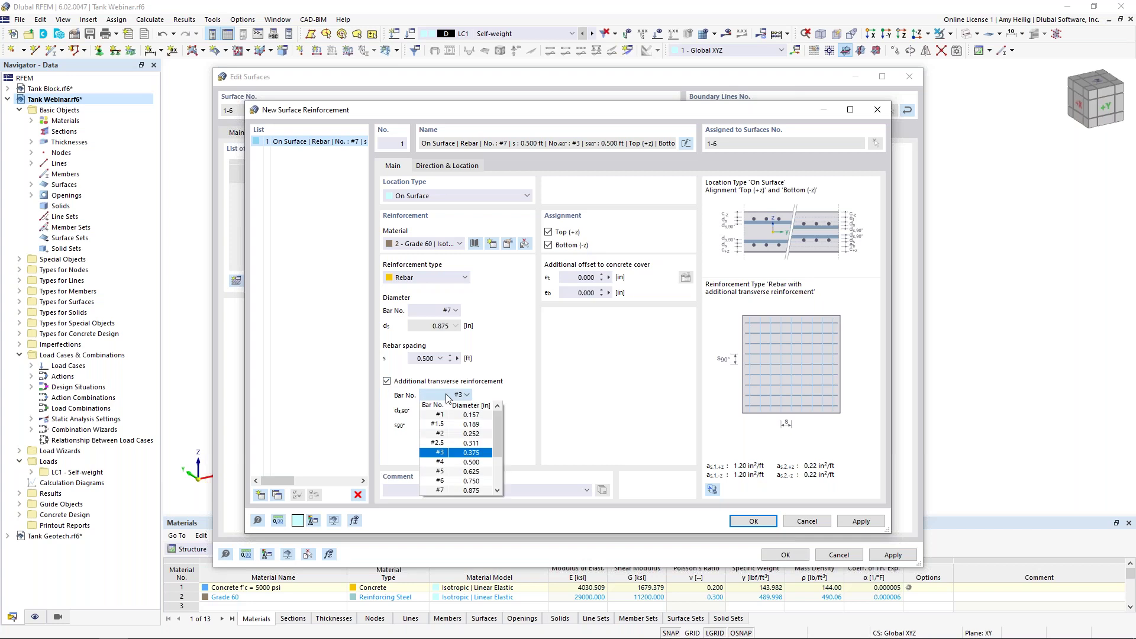
{"action": "left_click", "coordinate": [468, 491]}
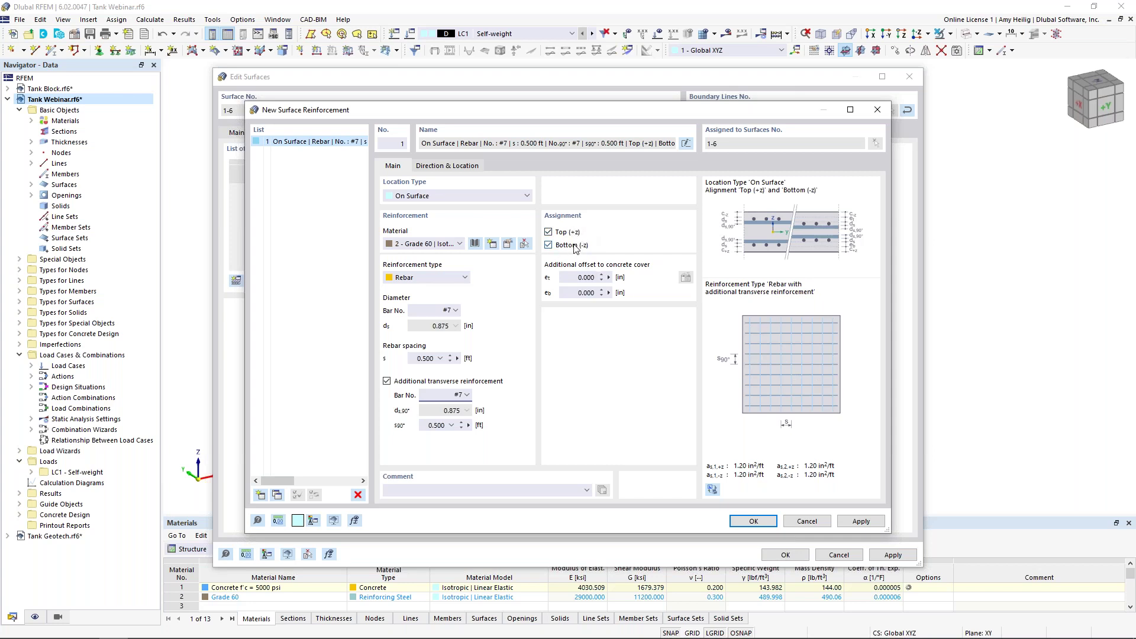
{"action": "left_click", "coordinate": [754, 522]}
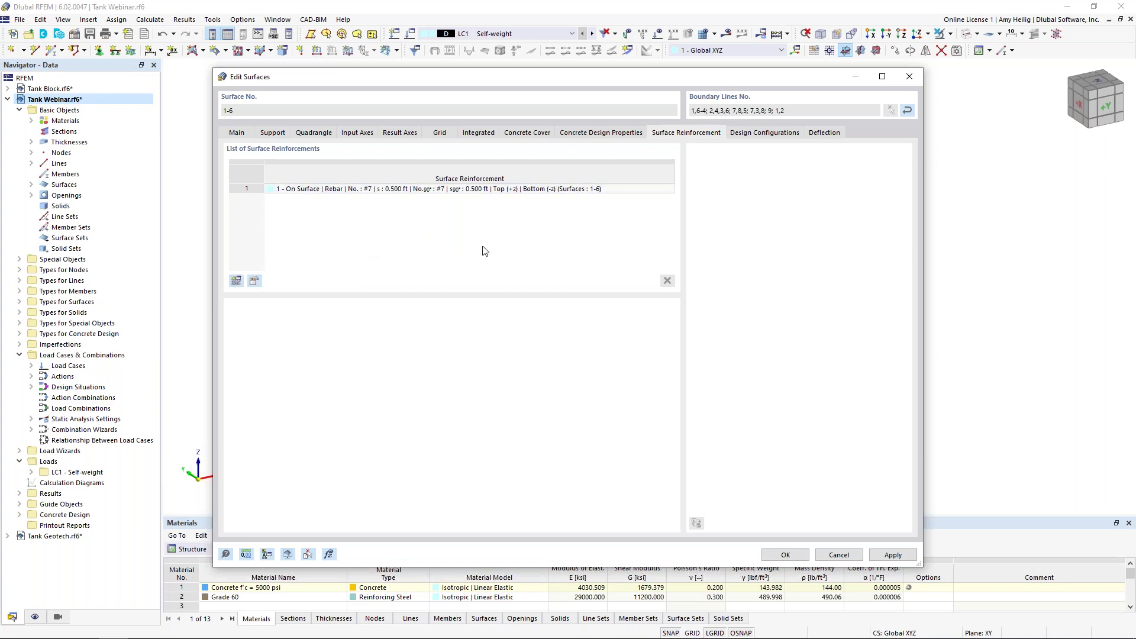
Step: Review the design parameters of the default strength configuration assigned to the surfaces without changing them
{"action": "left_click", "coordinate": [744, 136]}
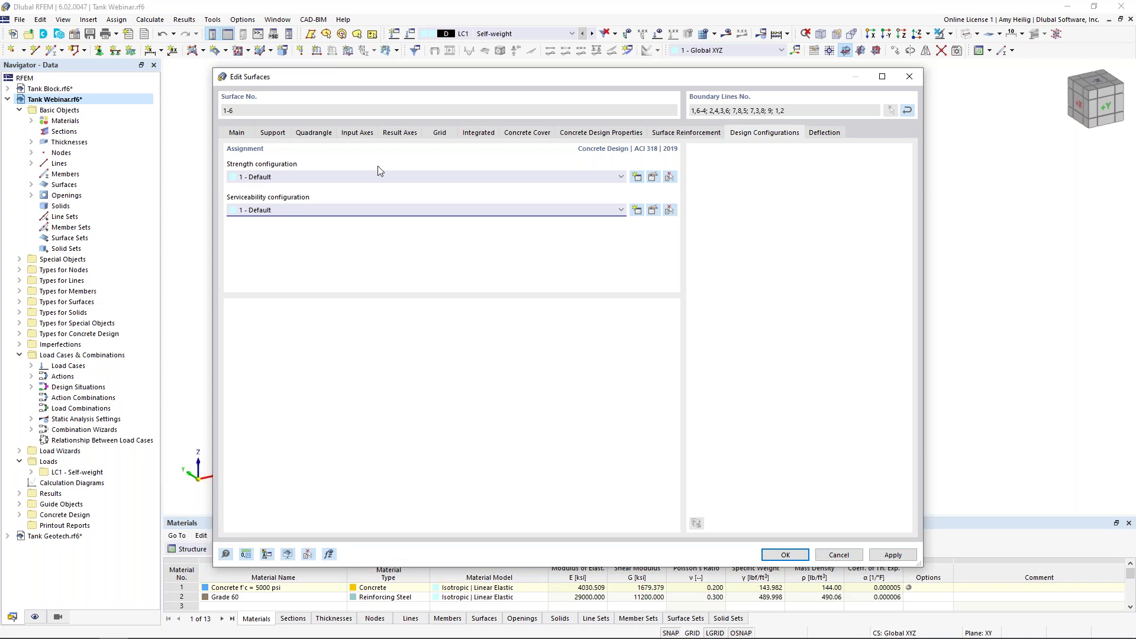
{"action": "left_click", "coordinate": [652, 176]}
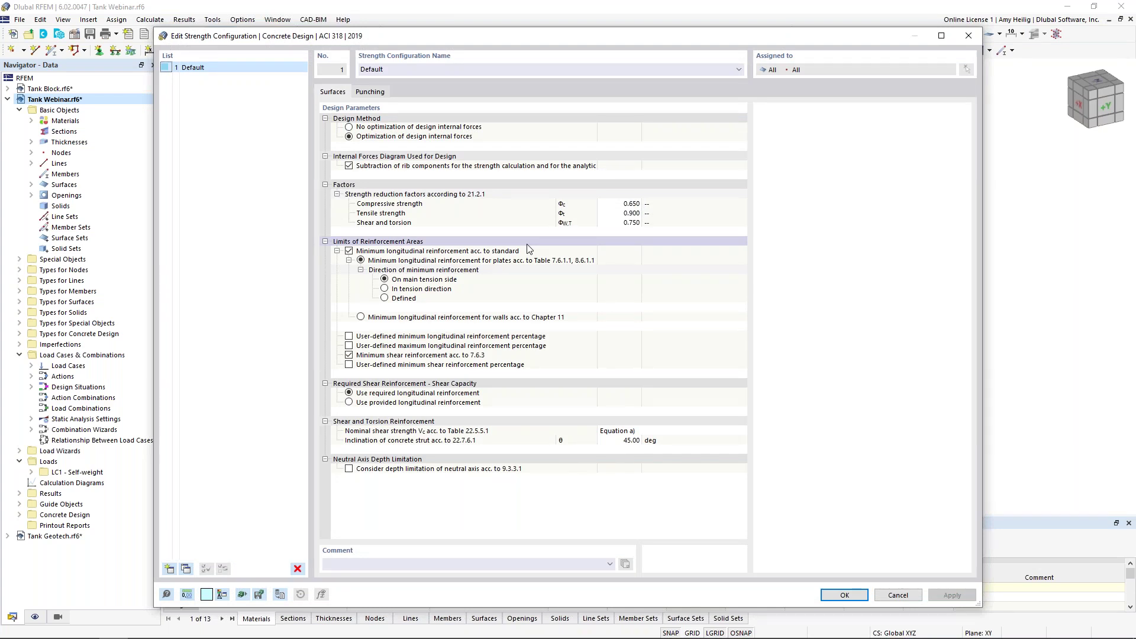
{"action": "left_click", "coordinate": [887, 596]}
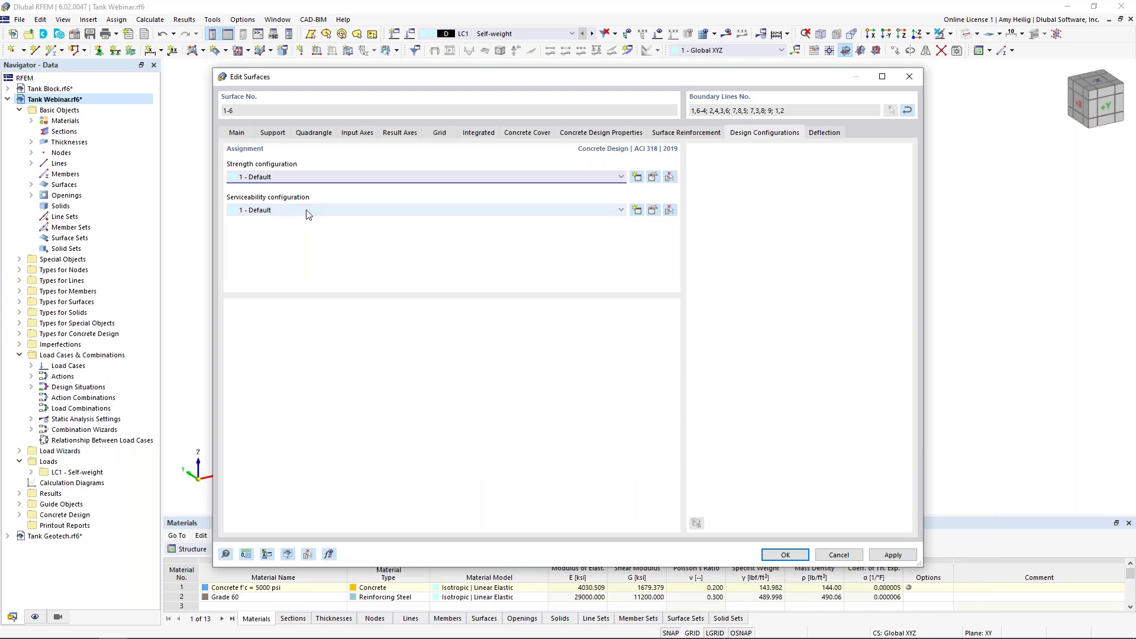
Step: In the default serviceability configuration, set the top and bottom crack width limits to 0.004, Use in water-retaining structures
{"action": "left_click", "coordinate": [653, 211]}
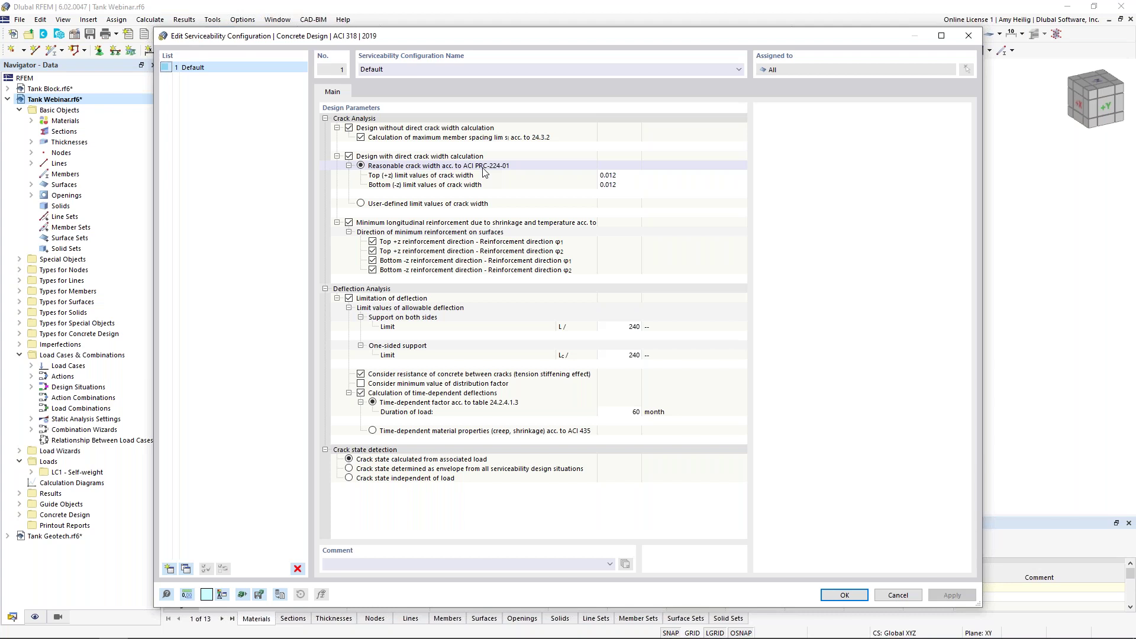
{"action": "left_click", "coordinate": [734, 176]}
{"action": "left_click", "coordinate": [739, 175]}
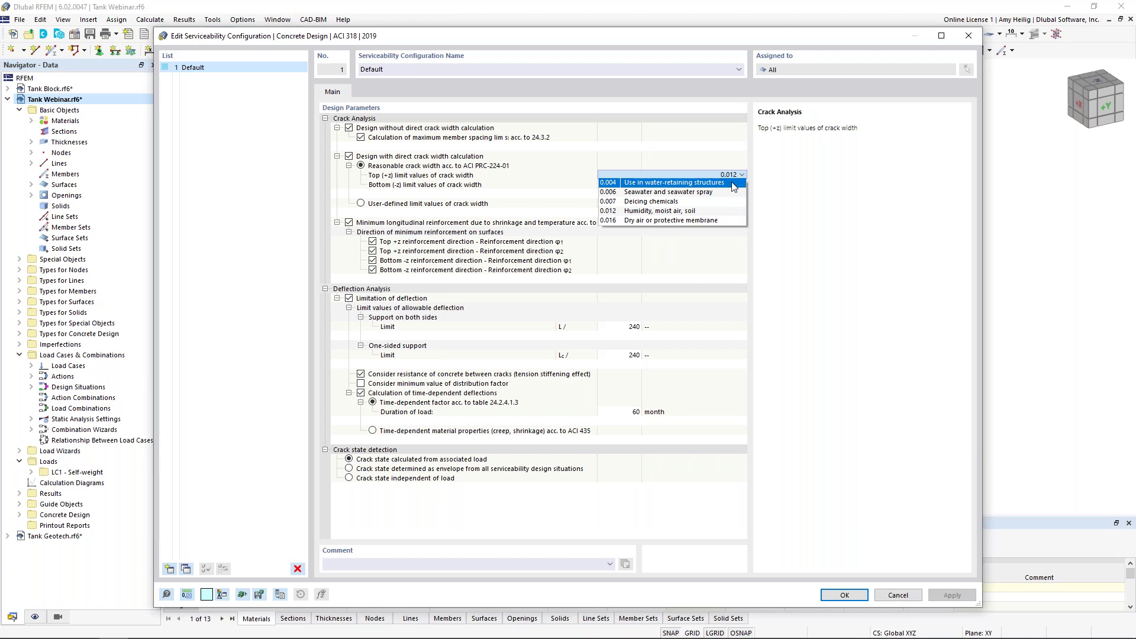
{"action": "left_click", "coordinate": [733, 186]}
{"action": "left_click", "coordinate": [732, 186]}
{"action": "left_click", "coordinate": [731, 186]}
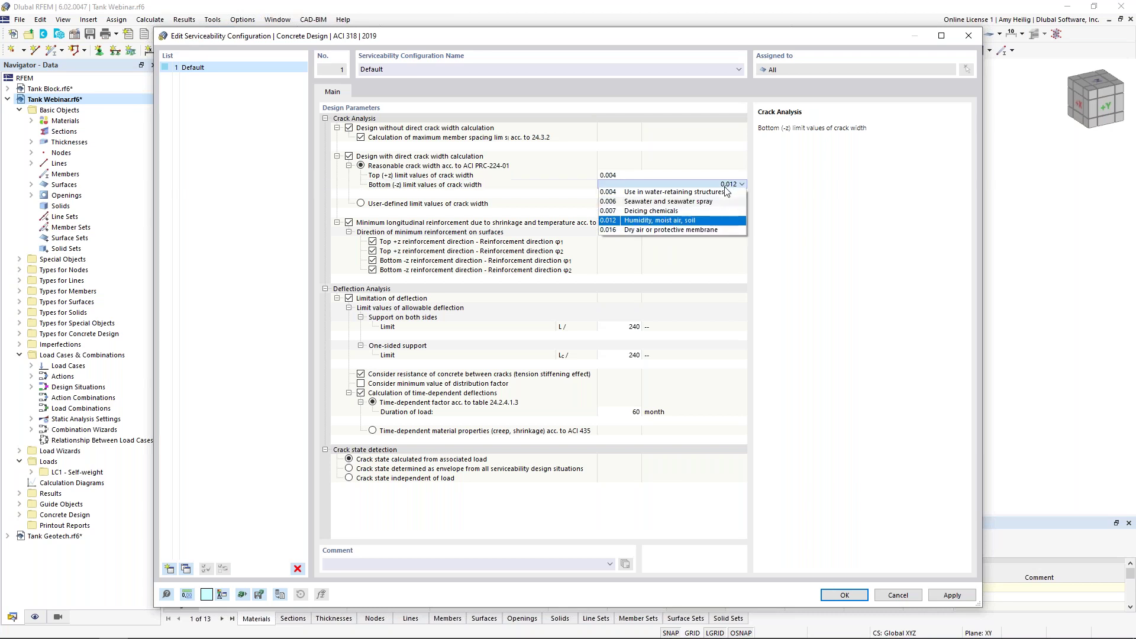
{"action": "left_click", "coordinate": [725, 194]}
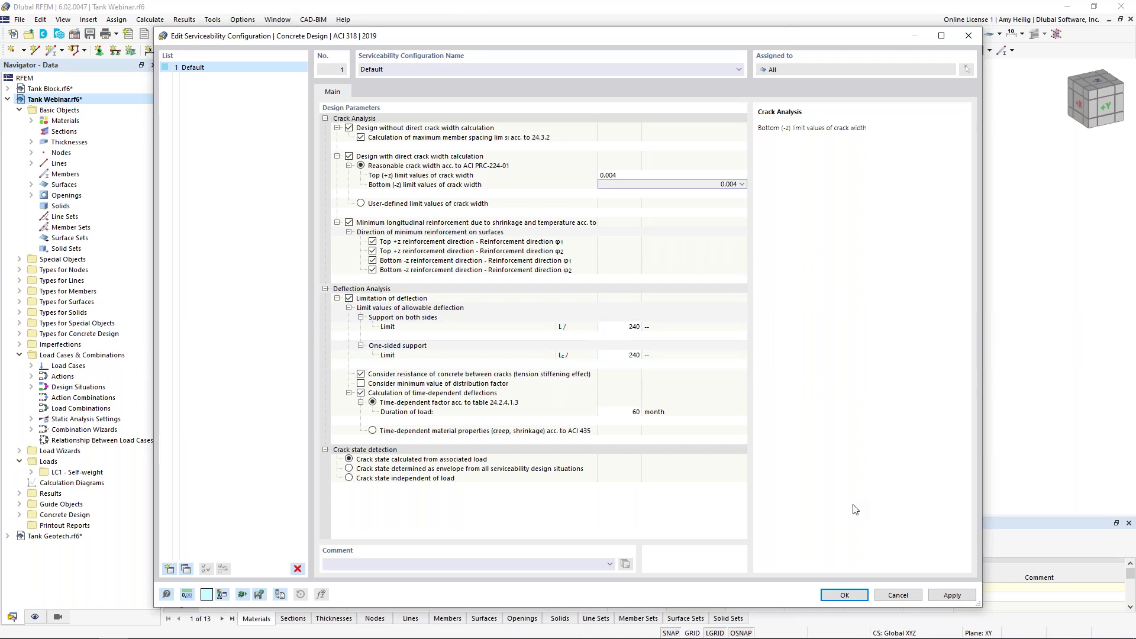
{"action": "left_click", "coordinate": [846, 595]}
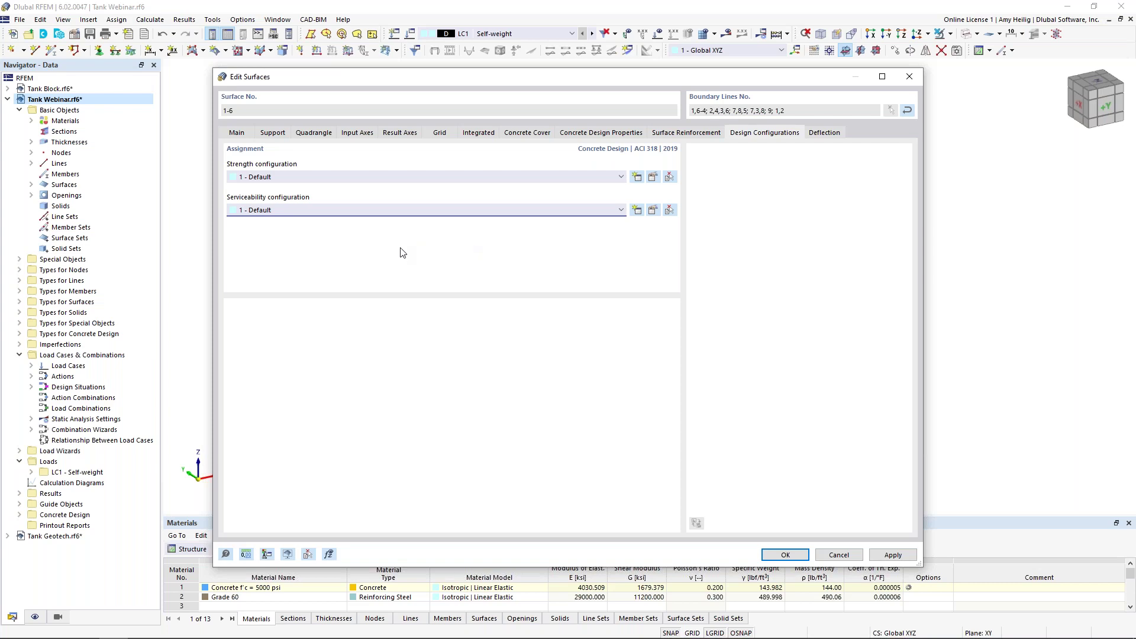
Step: Keep the Double-supported surface type for the deflection analysis and accept the edits to surfaces 1-6
{"action": "left_click", "coordinate": [824, 133]}
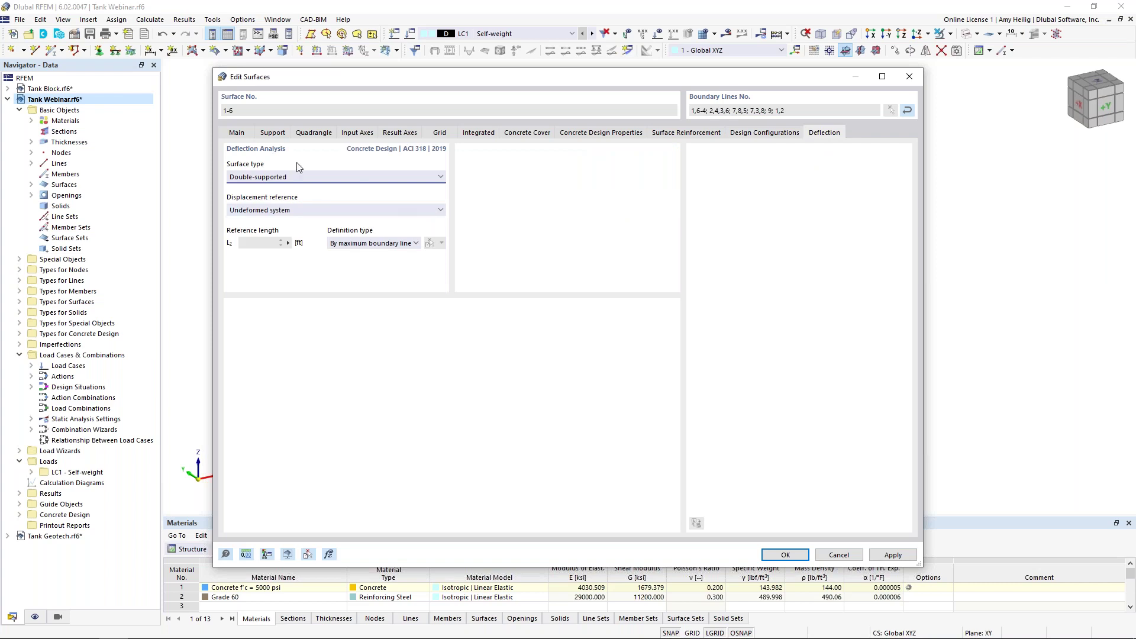
{"action": "left_click", "coordinate": [279, 177]}
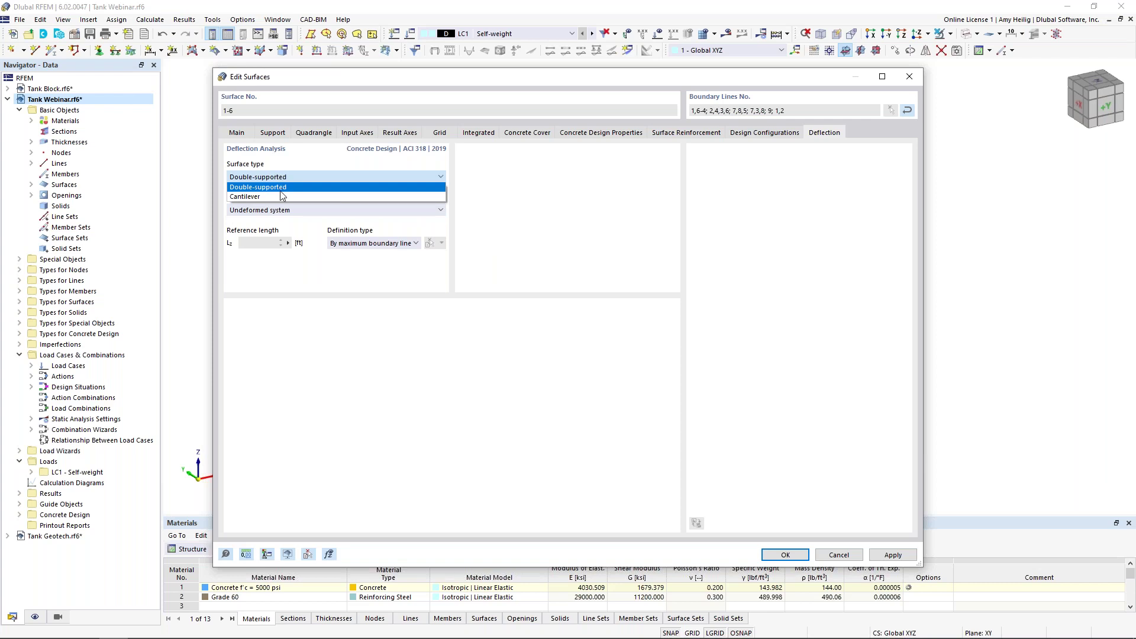
{"action": "left_click", "coordinate": [519, 231]}
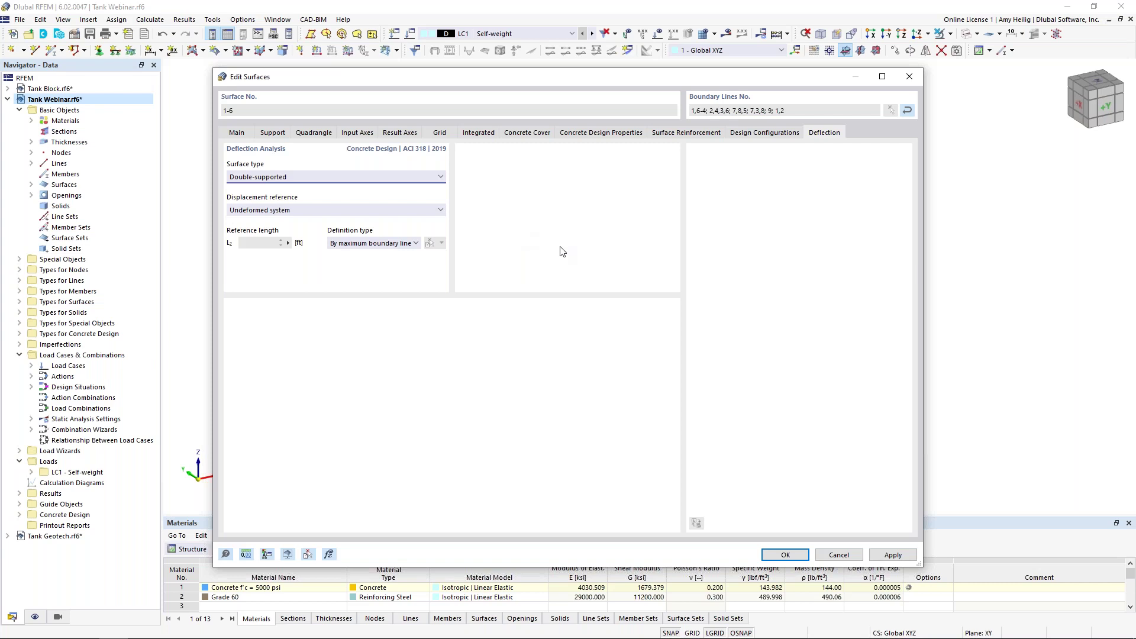
{"action": "left_click", "coordinate": [785, 555]}
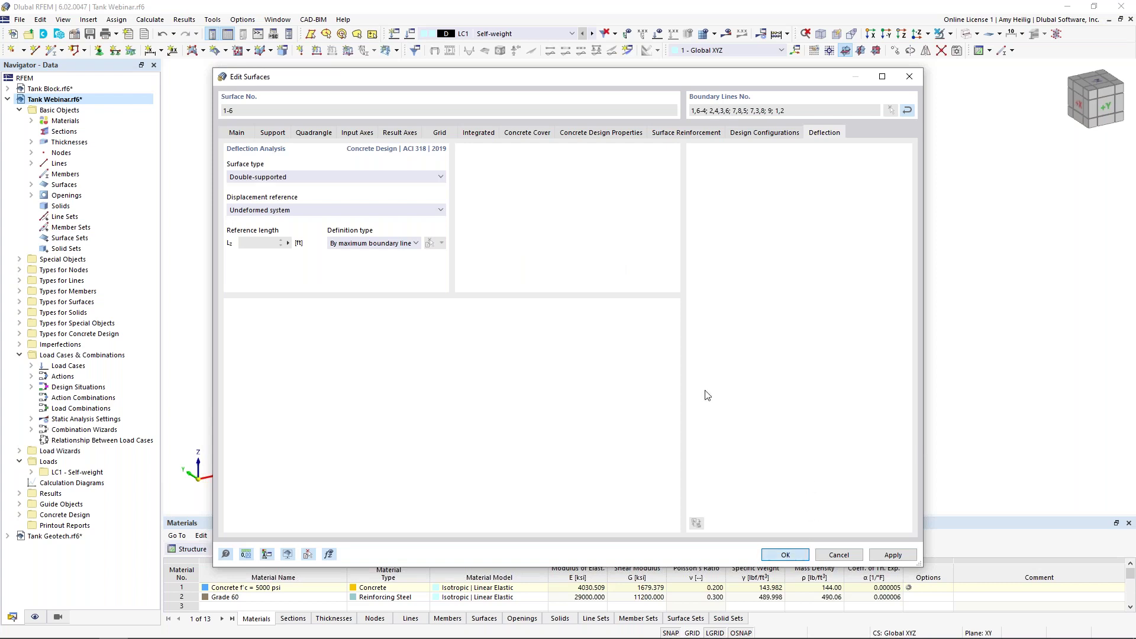
Step: Inspect the rebar on the tank, hide the surface reinforcements in the model display and save the model
{"action": "left_click", "coordinate": [683, 443]}
{"action": "mouse_move", "coordinate": [677, 460]}
{"action": "middle_mouse_down", "text": "ctrl"}
{"action": "mouse_move", "coordinate": [669, 425]}
{"action": "mouse_move", "coordinate": [676, 453]}
{"action": "middle_mouse_up", "text": "ctrl"}
{"action": "scroll", "coordinate": [347, 222], "scroll_direction": "up", "scroll_amount": 2}
{"action": "scroll", "coordinate": [347, 222], "scroll_direction": "up", "scroll_amount": 4}
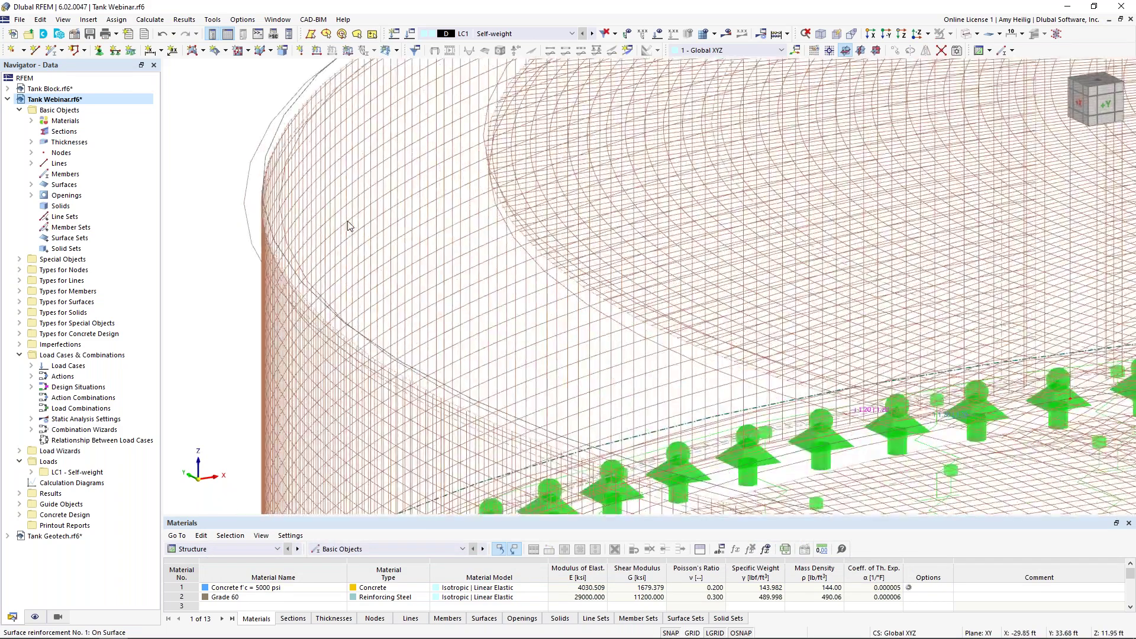
{"action": "scroll", "coordinate": [347, 221], "scroll_direction": "down", "scroll_amount": 4}
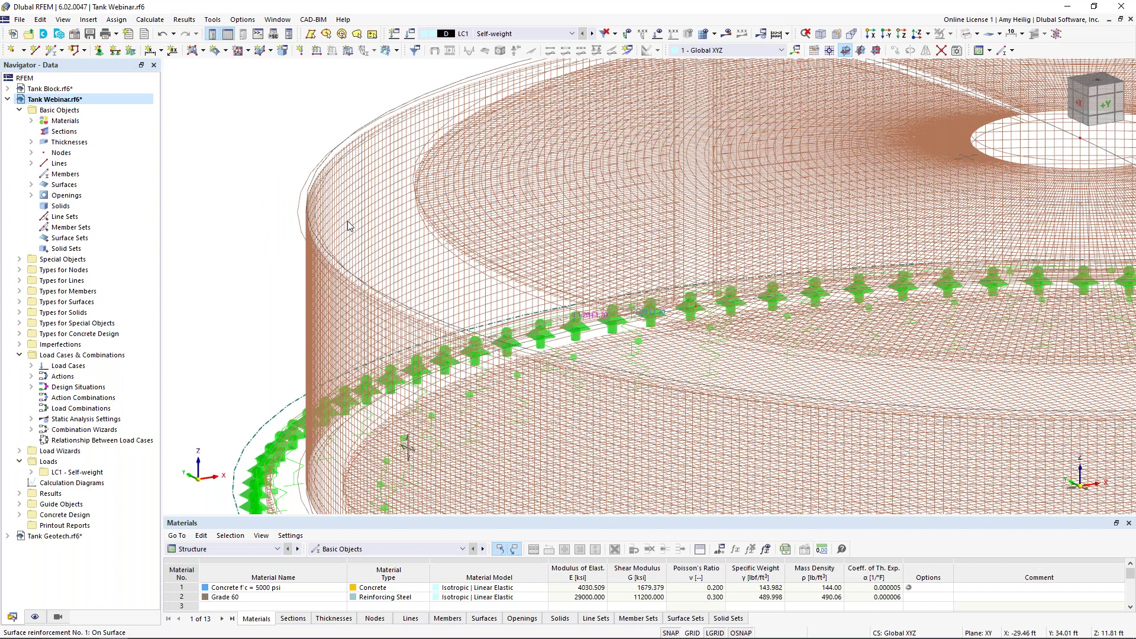
{"action": "scroll", "coordinate": [347, 221], "scroll_direction": "down", "scroll_amount": 5}
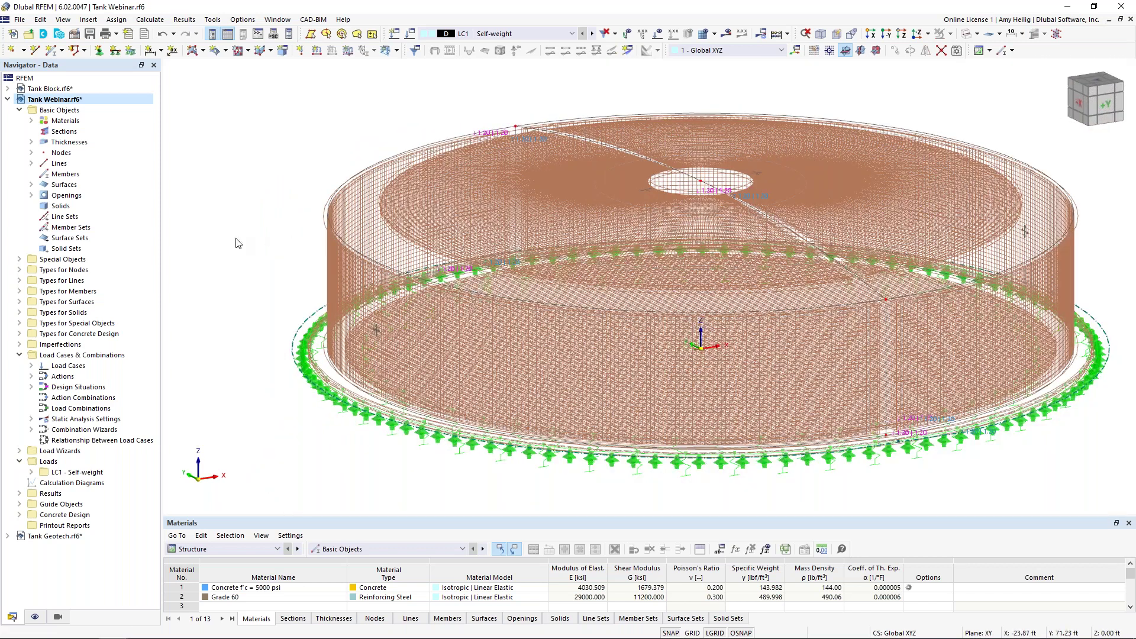
{"action": "left_click", "coordinate": [35, 618]}
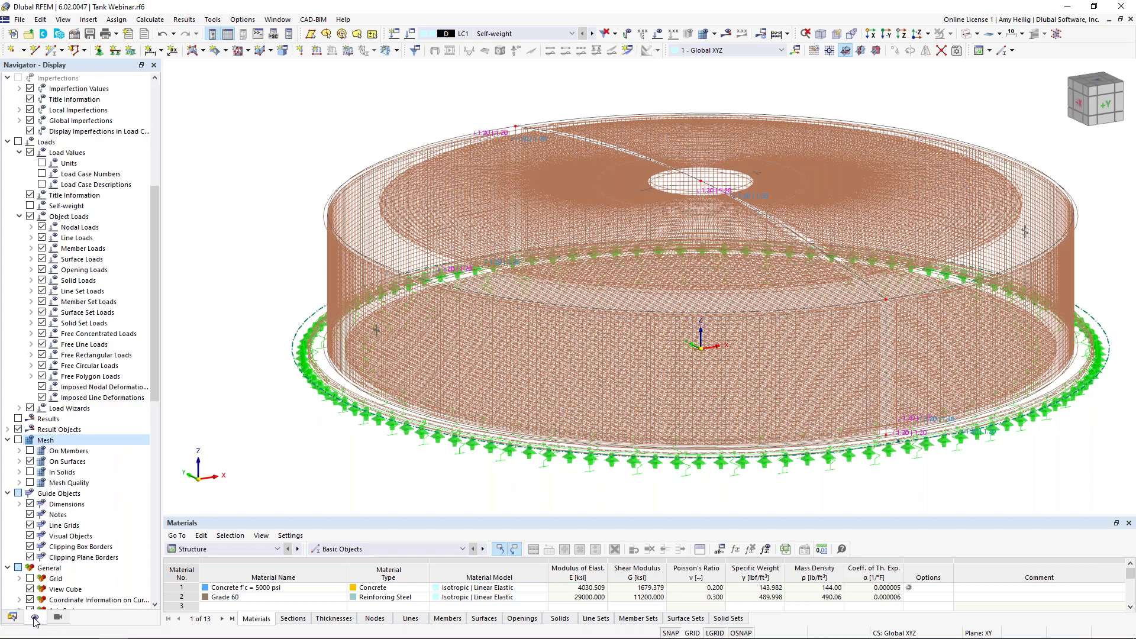
{"action": "scroll", "coordinate": [88, 284], "scroll_direction": "up", "scroll_amount": 8}
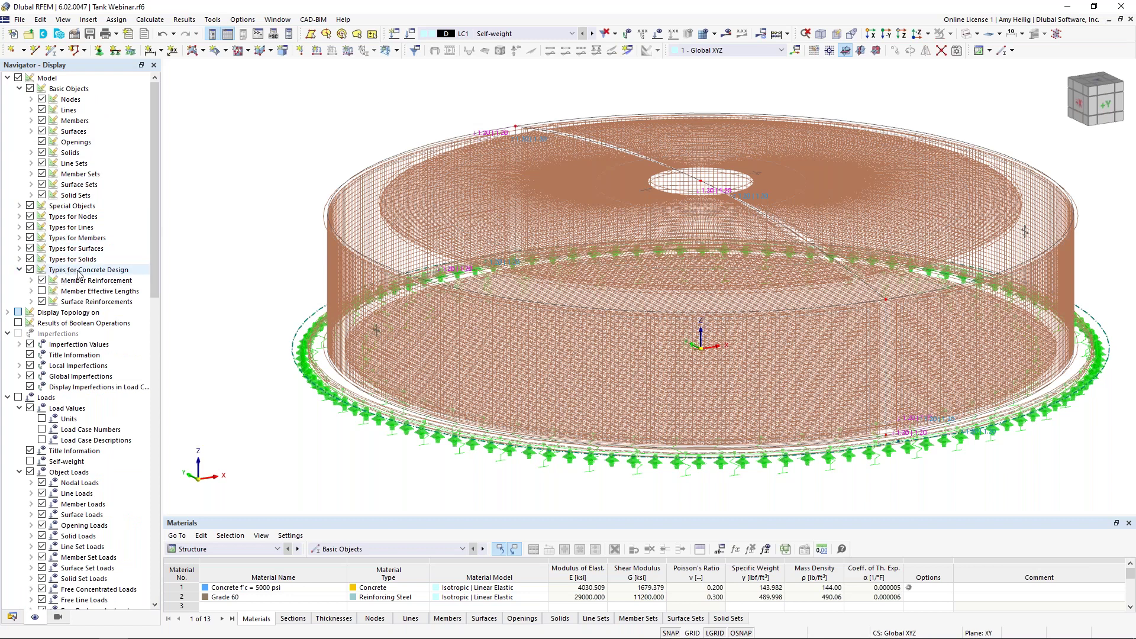
{"action": "left_click", "coordinate": [42, 302]}
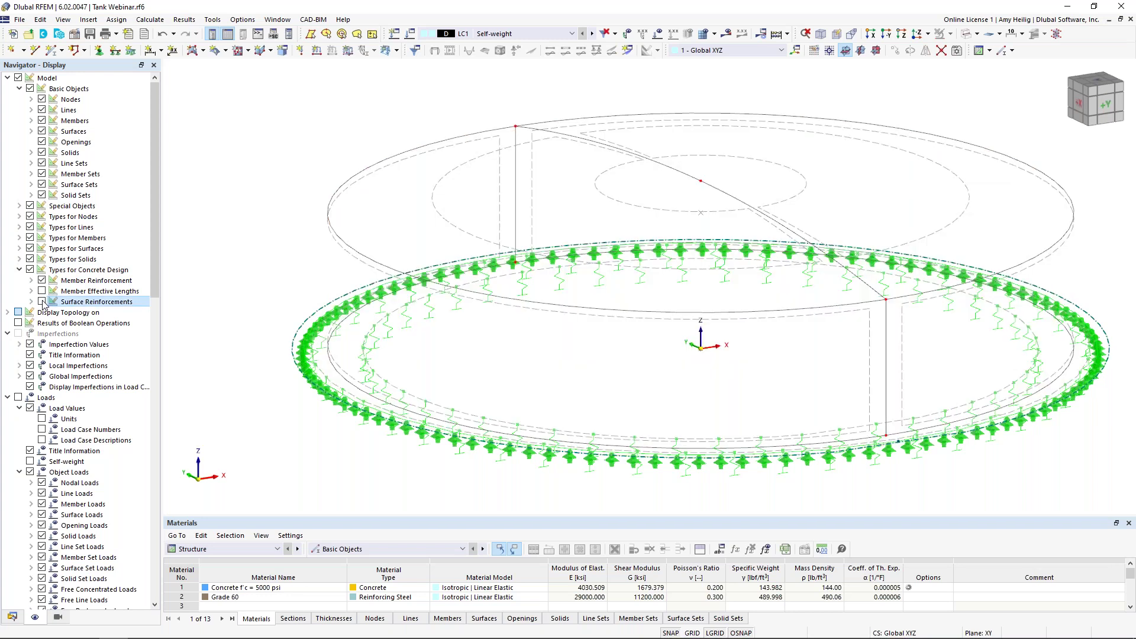
{"action": "left_click", "coordinate": [12, 617]}
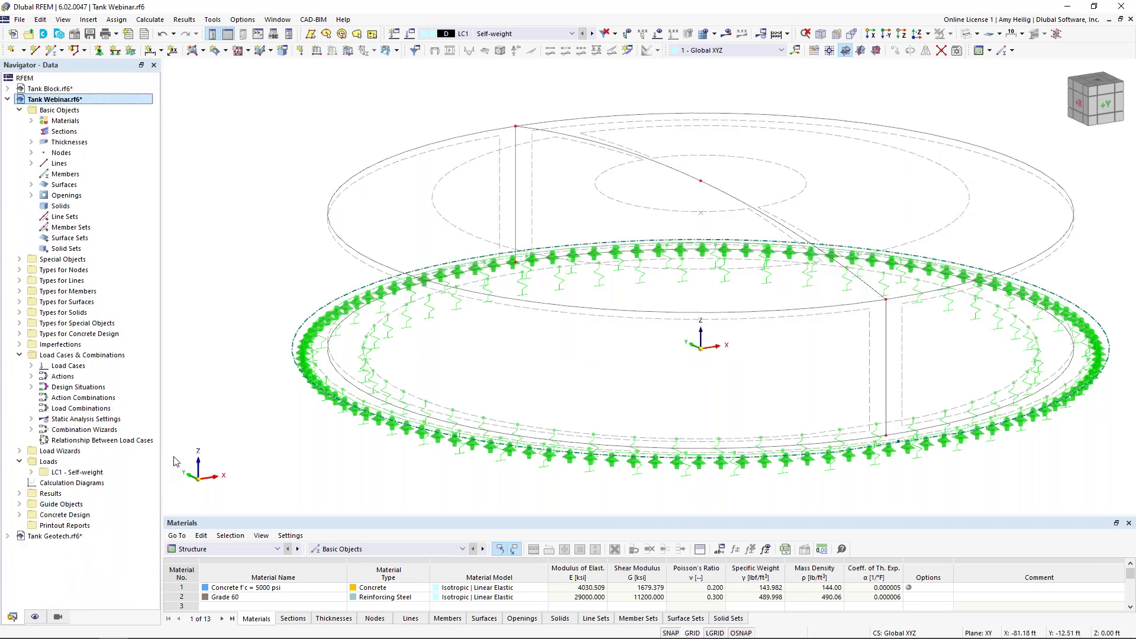
{"action": "left_click", "coordinate": [89, 34]}
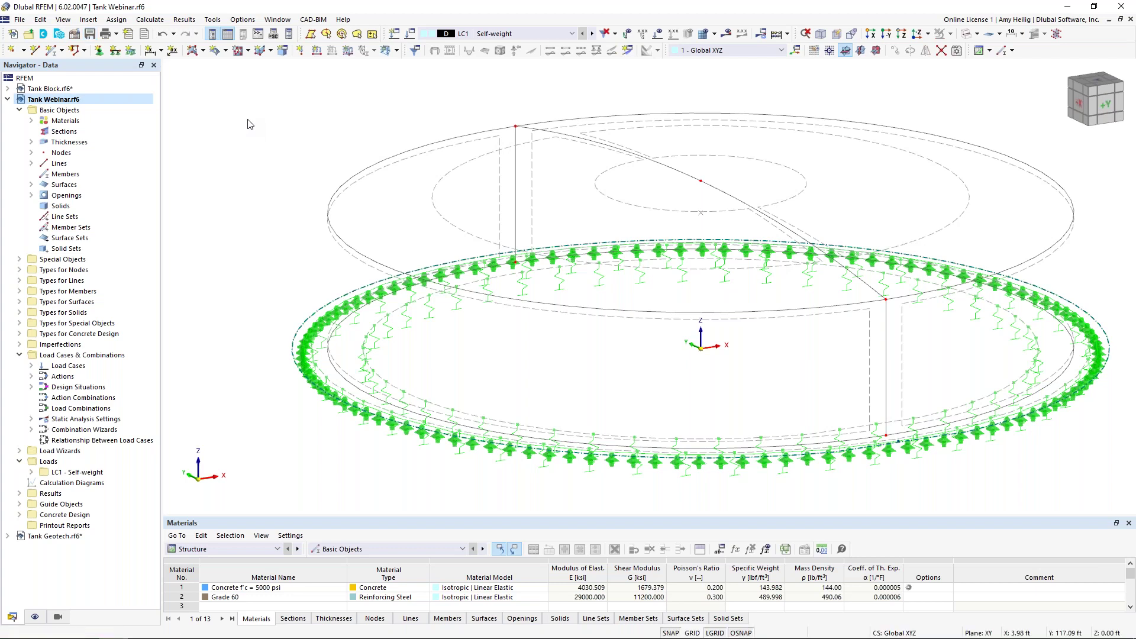
Step: Rename load case LC1 to Dead and keep its action category as Dead load
{"action": "left_click", "coordinate": [412, 35]}
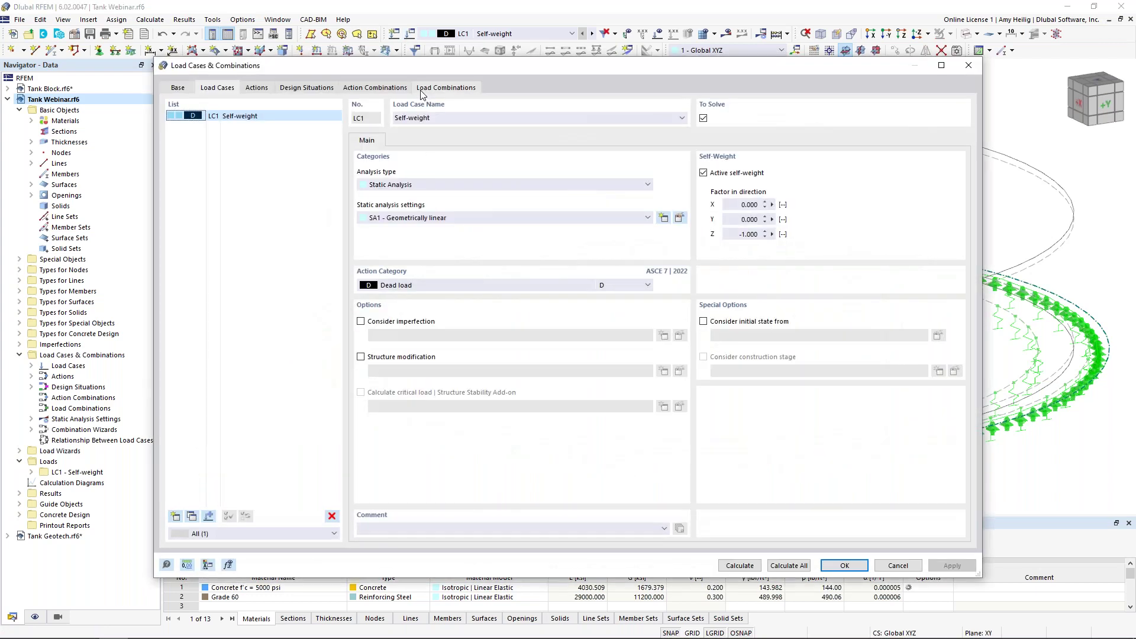
{"action": "double_click", "coordinate": [440, 119]}
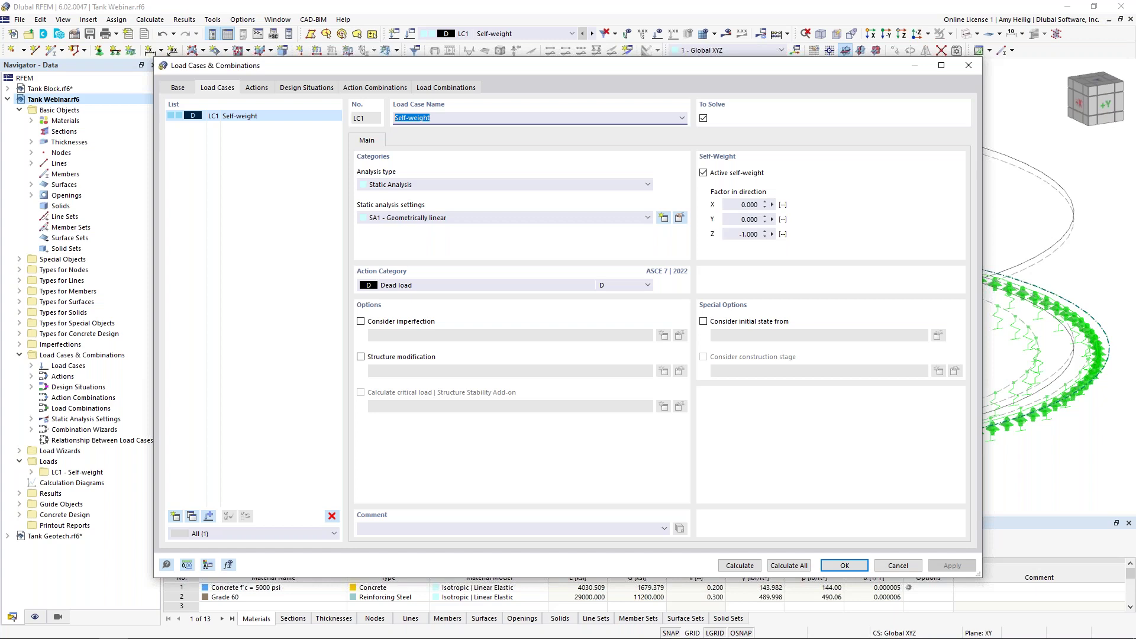
{"action": "type", "text": "Dea"}
{"action": "left_click", "coordinate": [481, 285]}
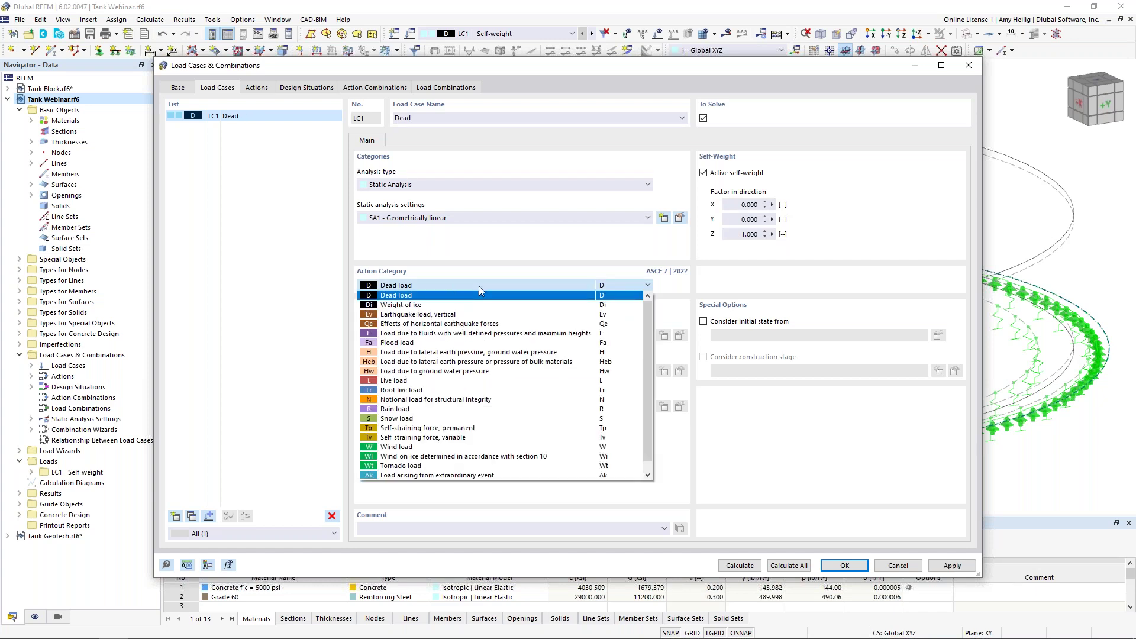
{"action": "left_click", "coordinate": [478, 287]}
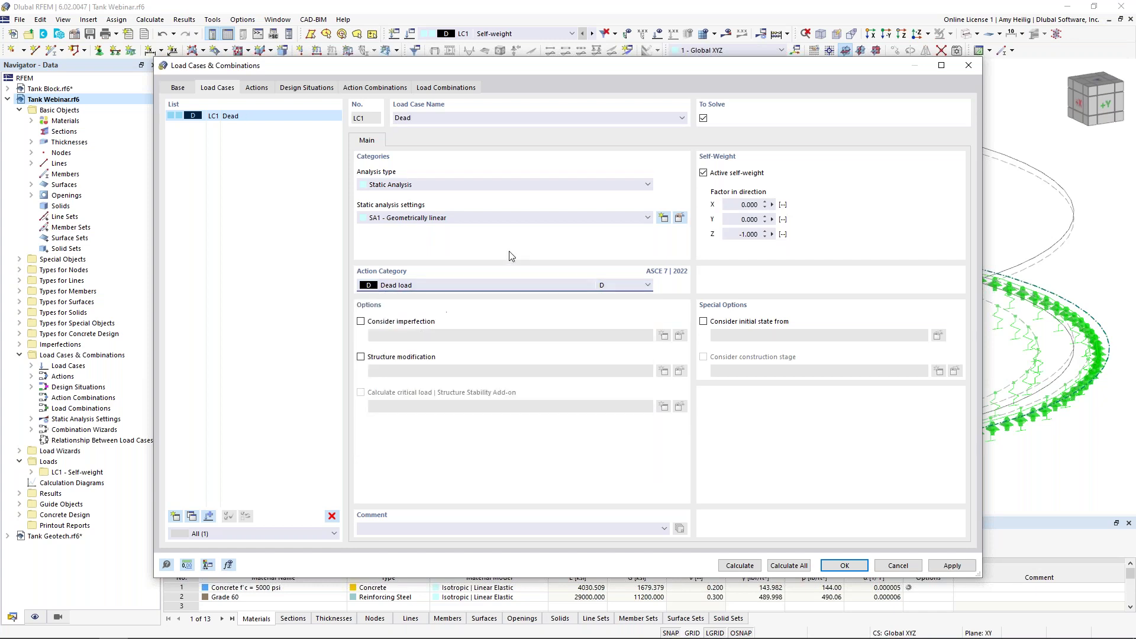
Step: Review the available standard groups for load classification and combinations, keeping ASCE 7 with the 2022 edition
{"action": "left_click", "coordinate": [181, 89]}
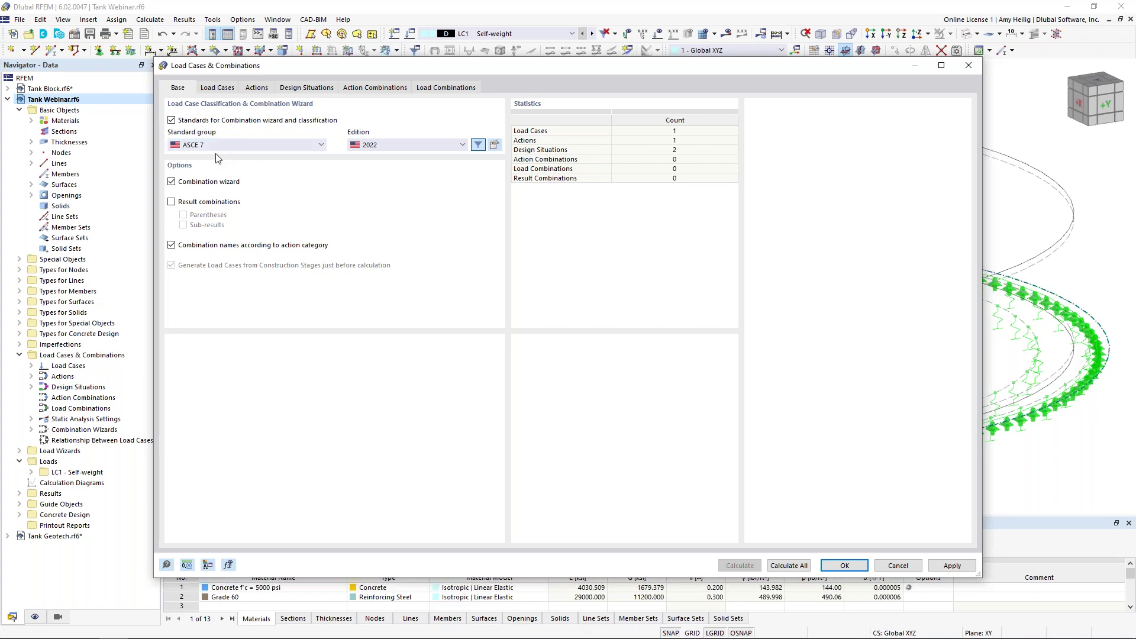
{"action": "left_click", "coordinate": [277, 145]}
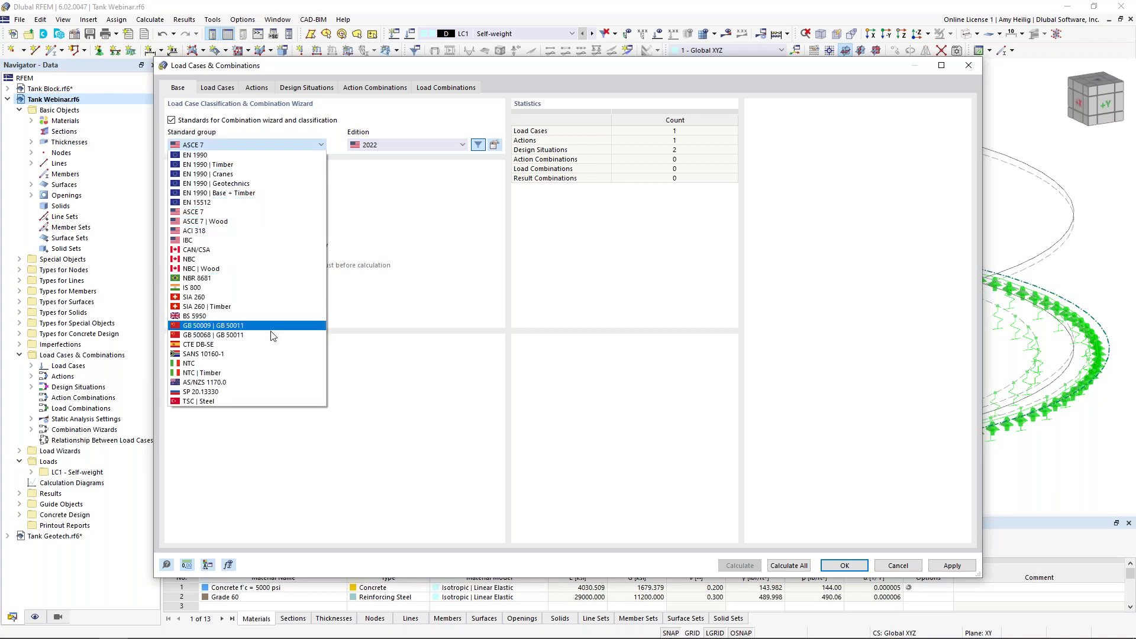
{"action": "left_click", "coordinate": [389, 222]}
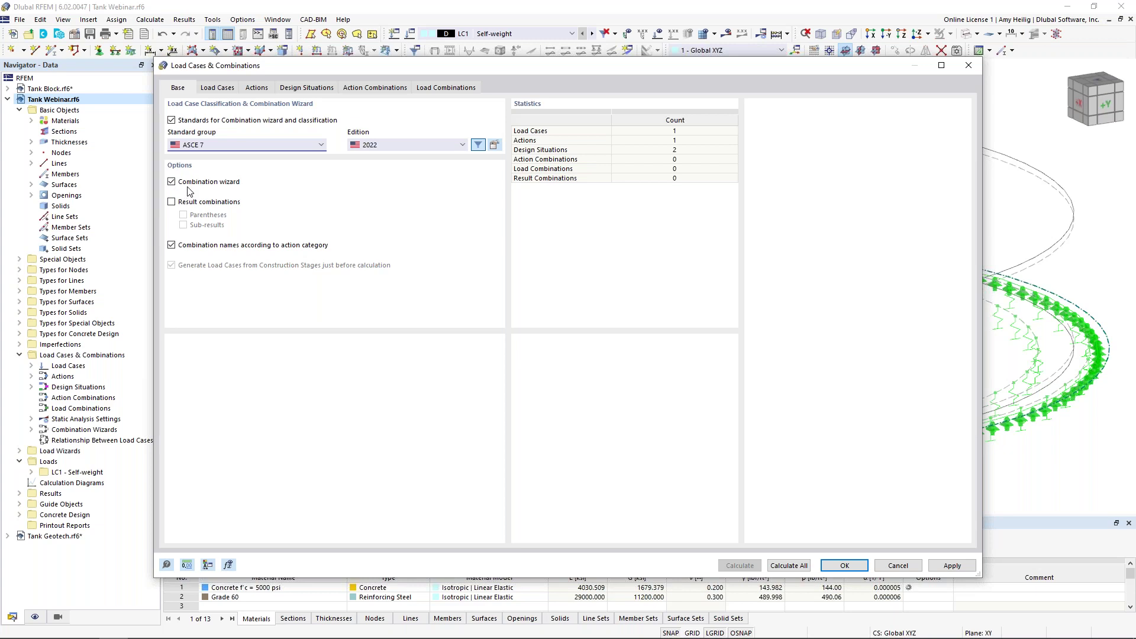
Step: Add a load case named Fluid with the category Load due to fluids with well-defined pressures and maximum heights, and accept the load cases
{"action": "left_click", "coordinate": [219, 89]}
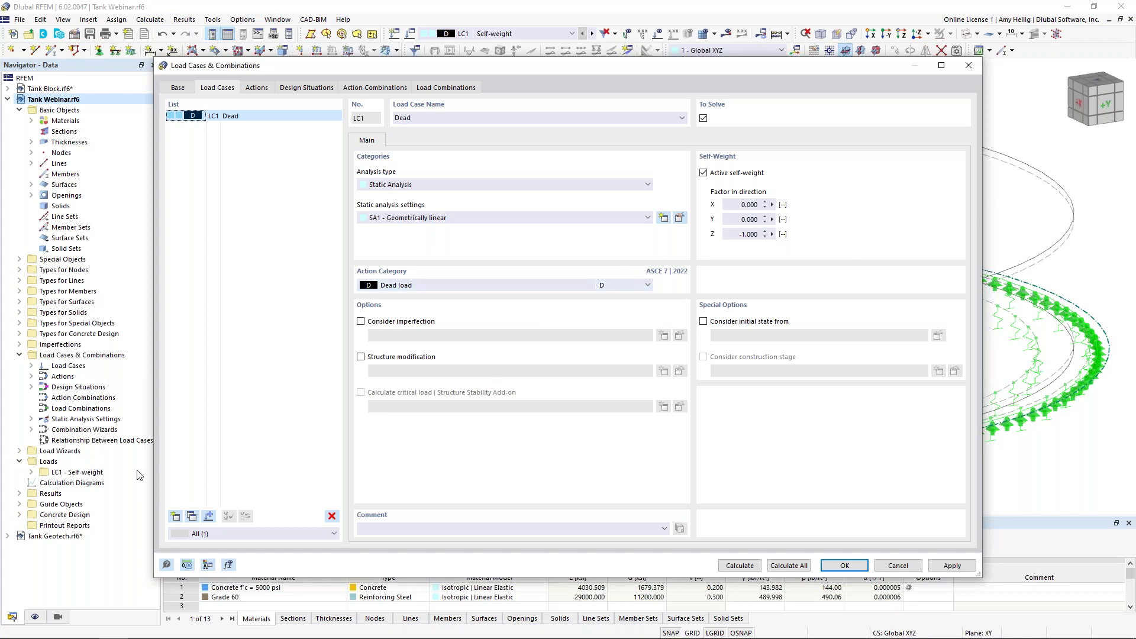
{"action": "left_click", "coordinate": [174, 515]}
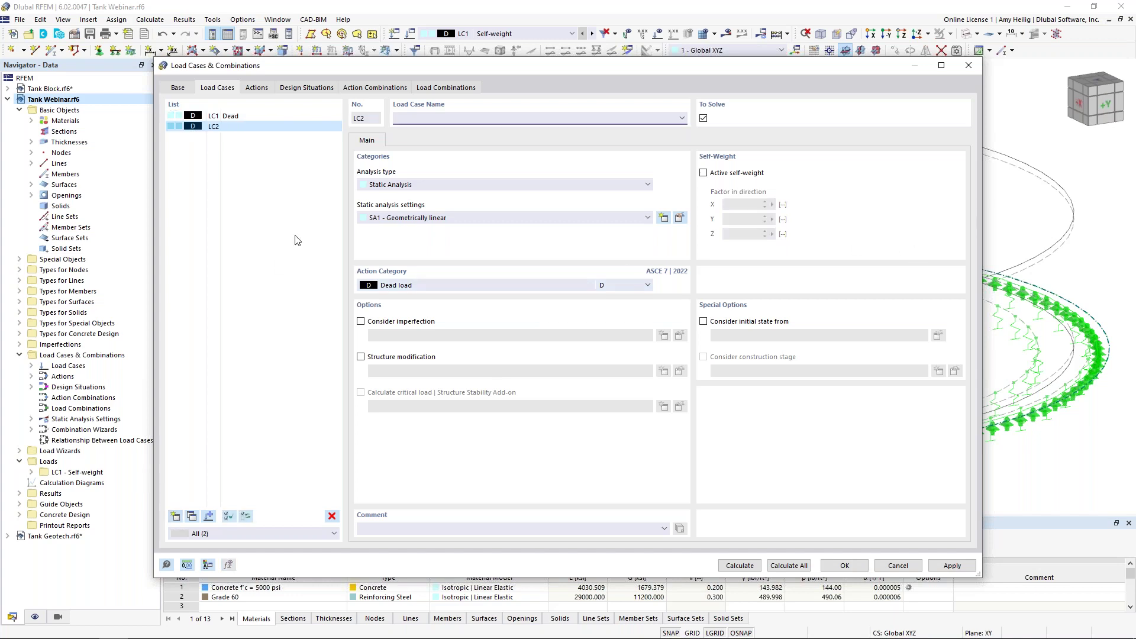
{"action": "type", "text": "Fluid"}
{"action": "left_click", "coordinate": [462, 284]}
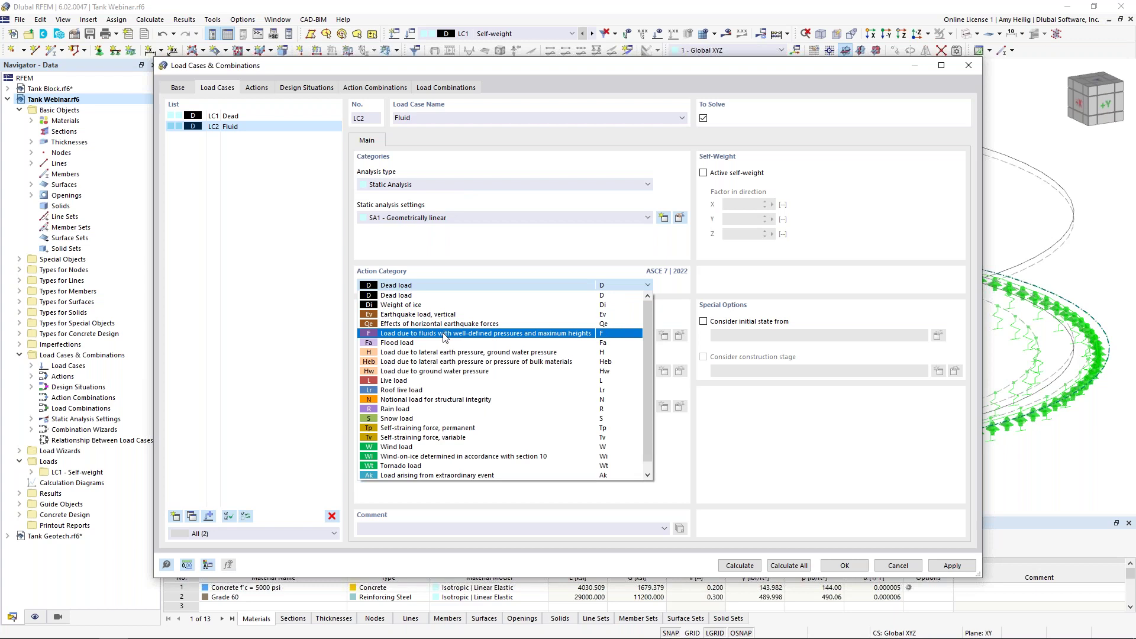
{"action": "left_click", "coordinate": [445, 334]}
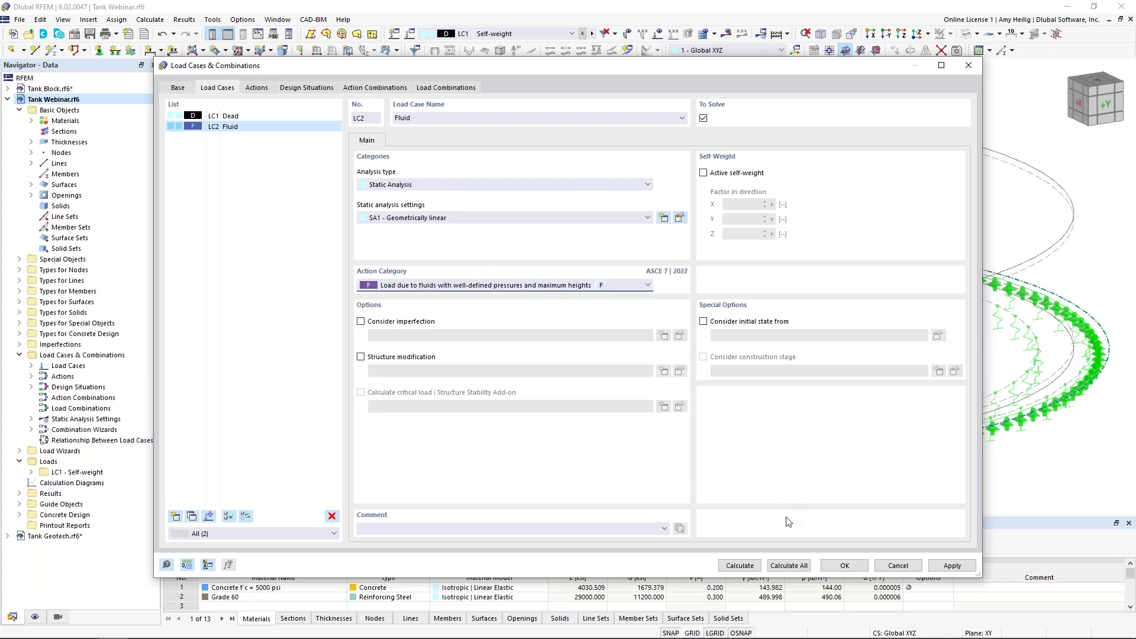
{"action": "left_click", "coordinate": [844, 566]}
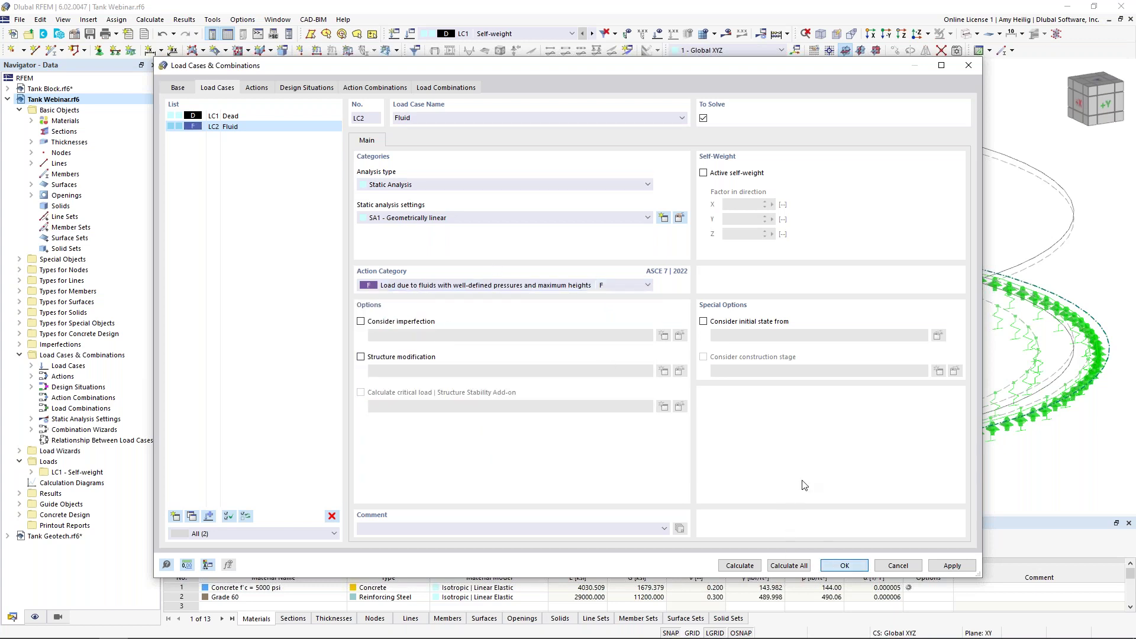
Step: Start a free rectangular load in LC2 - Fluid with XZ Plane projection and the local z load direction
{"action": "middle_click_drag", "start_coordinate": [642, 324], "coordinate": [594, 332]}
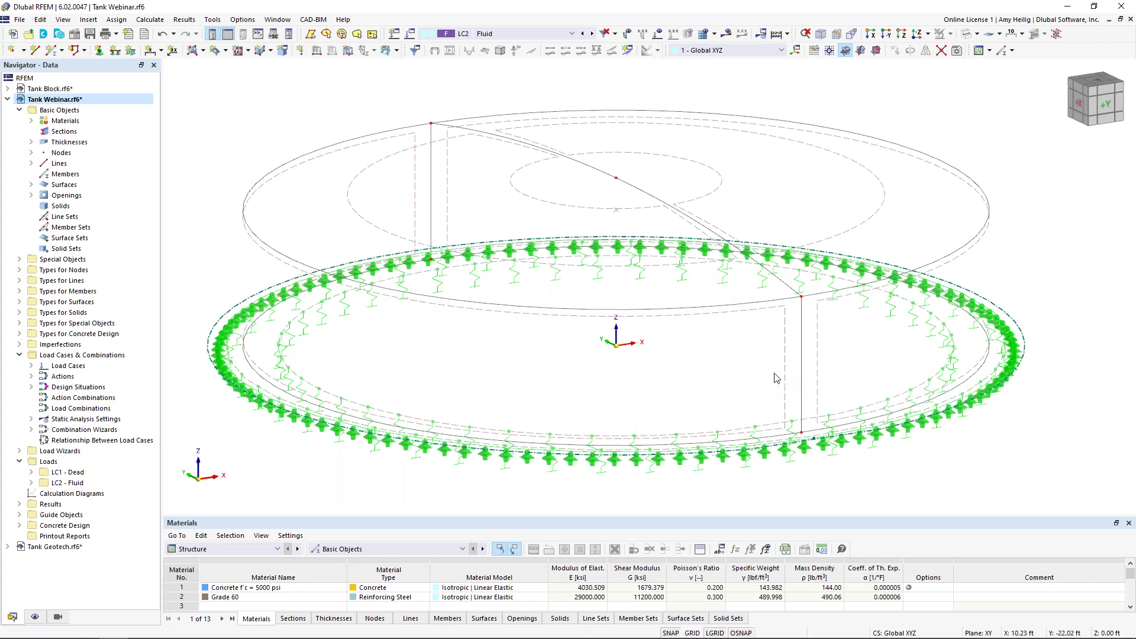
{"action": "left_click", "coordinate": [396, 50]}
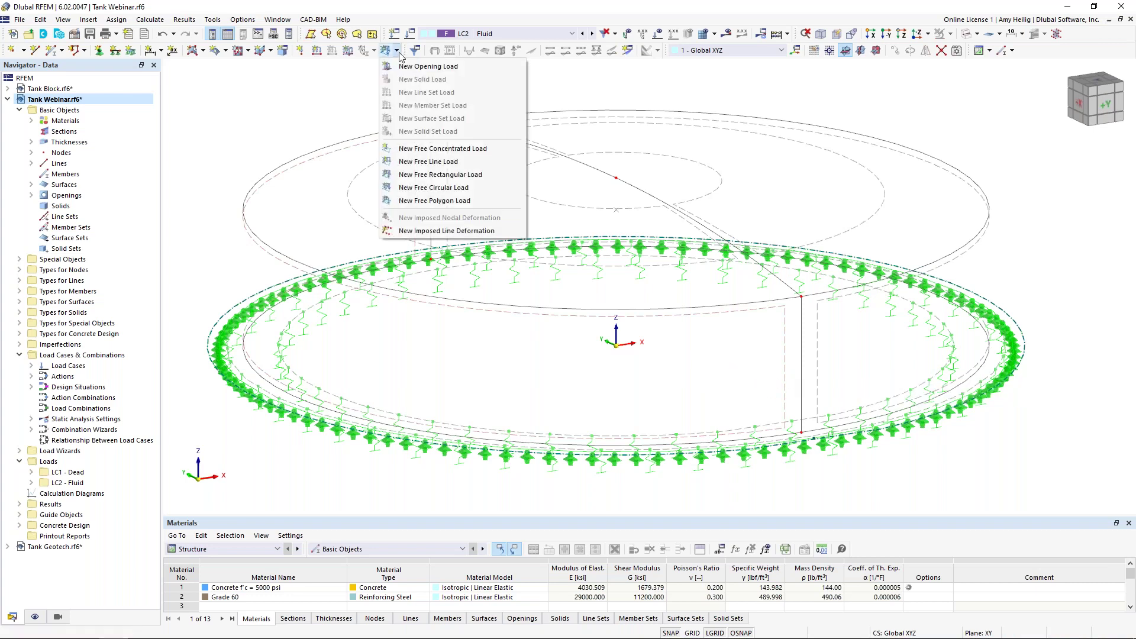
{"action": "left_click", "coordinate": [444, 175]}
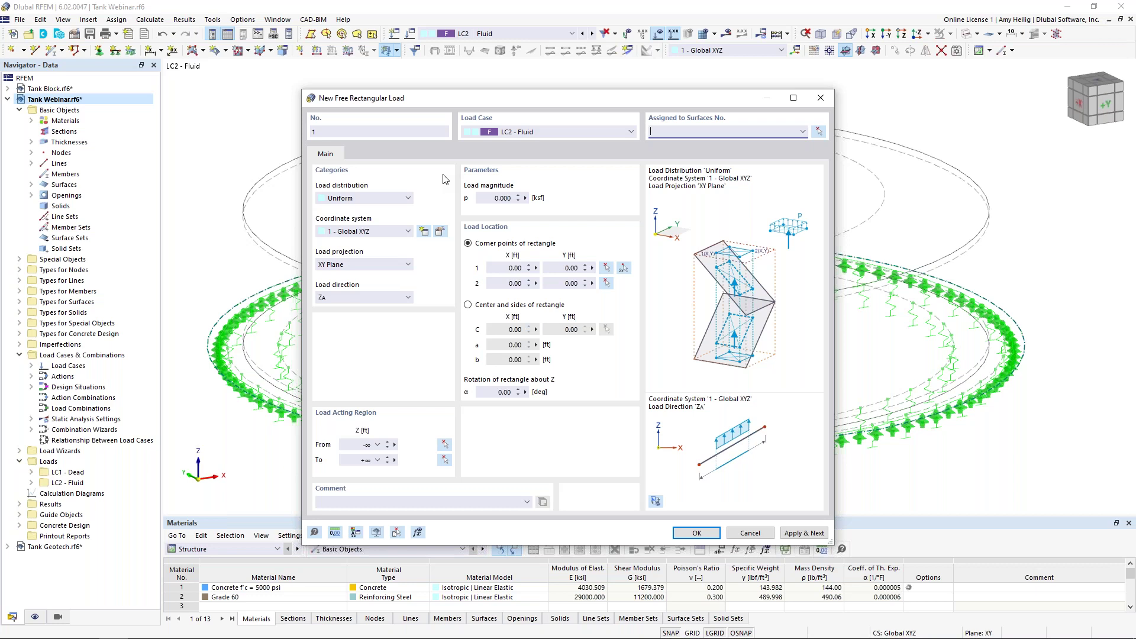
{"action": "left_click", "coordinate": [388, 265]}
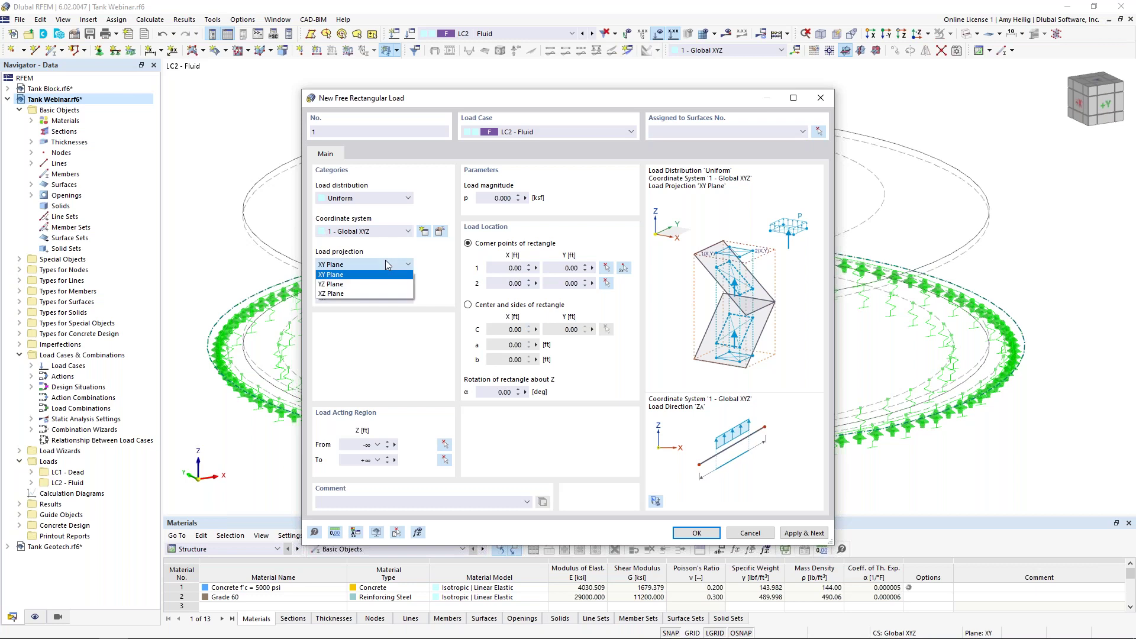
{"action": "left_click", "coordinate": [370, 293]}
{"action": "left_click", "coordinate": [366, 297]}
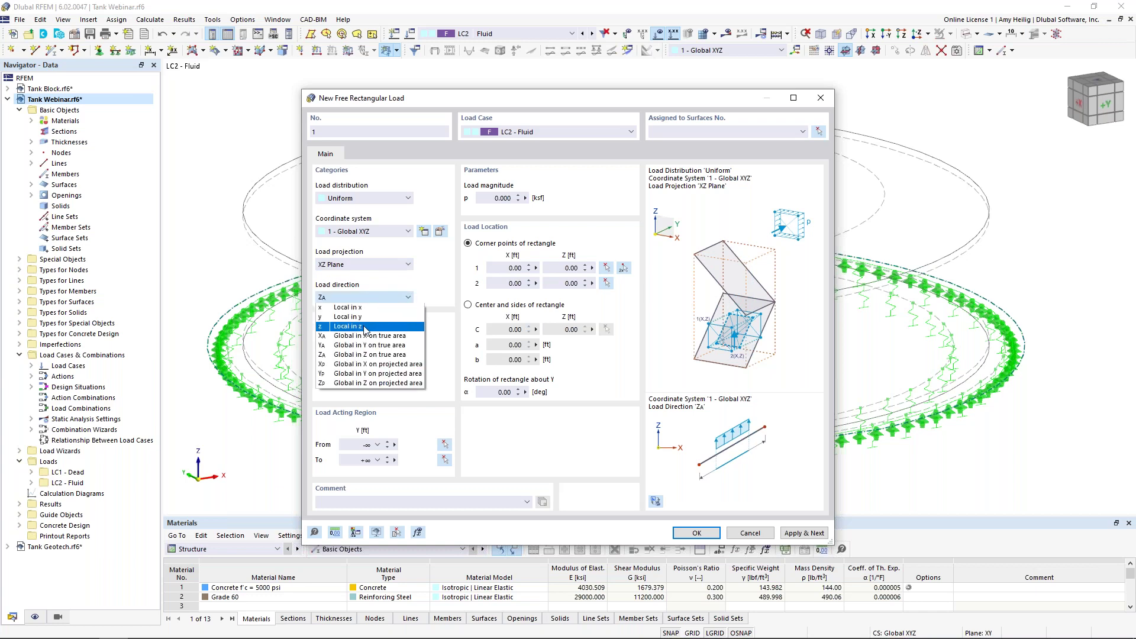
{"action": "left_click", "coordinate": [365, 328]}
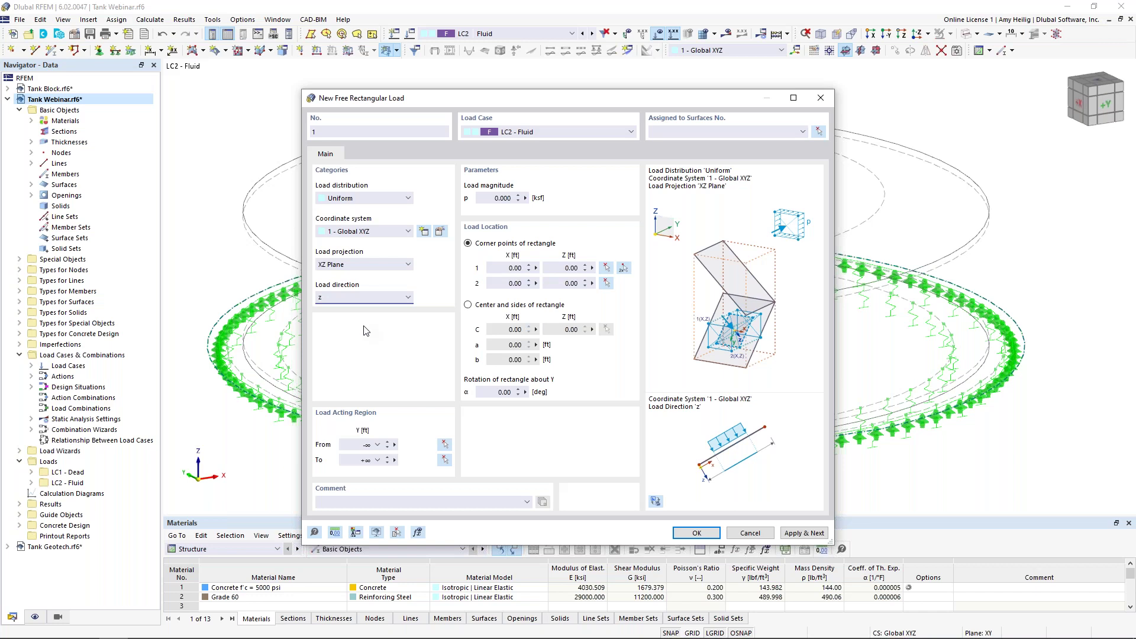
Step: Set the free rectangular load's distribution to Linear in Z and its magnitude p1 to 0.94 ksf
{"action": "left_click", "coordinate": [382, 199]}
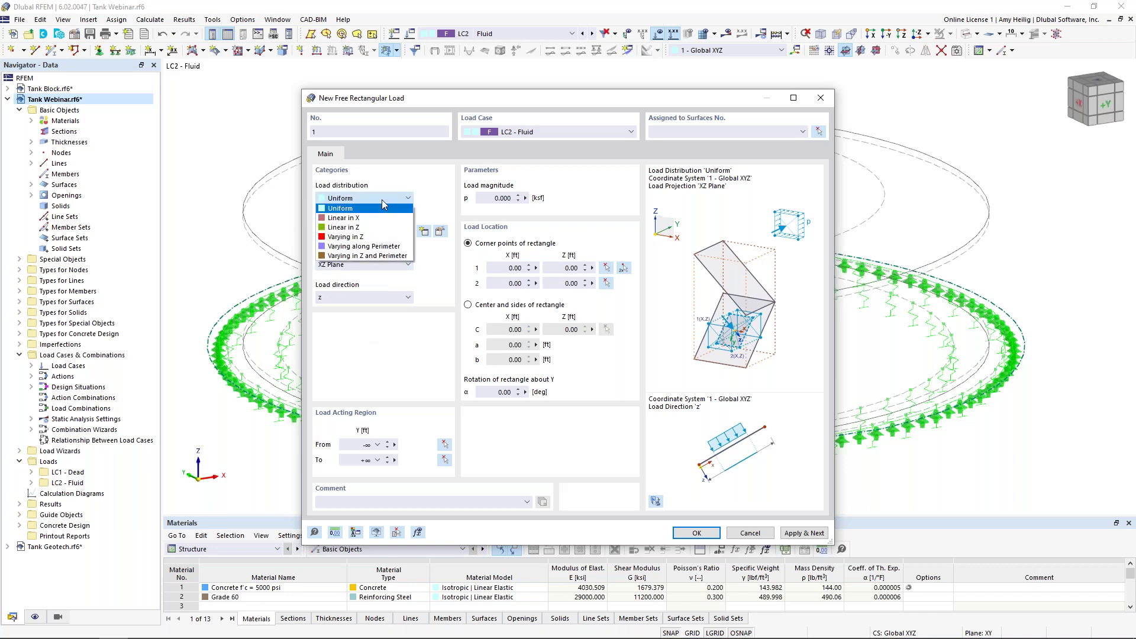
{"action": "left_click", "coordinate": [381, 228]}
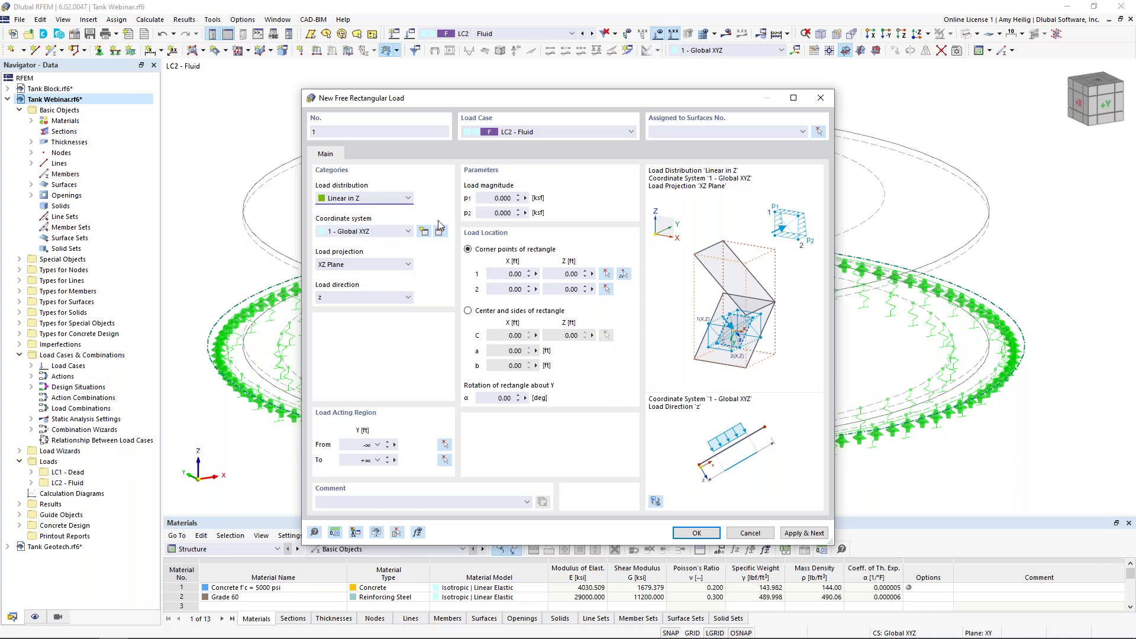
{"action": "left_click", "coordinate": [493, 199]}
{"action": "type", "text": "-"}
{"action": "type", "text": ".94"}
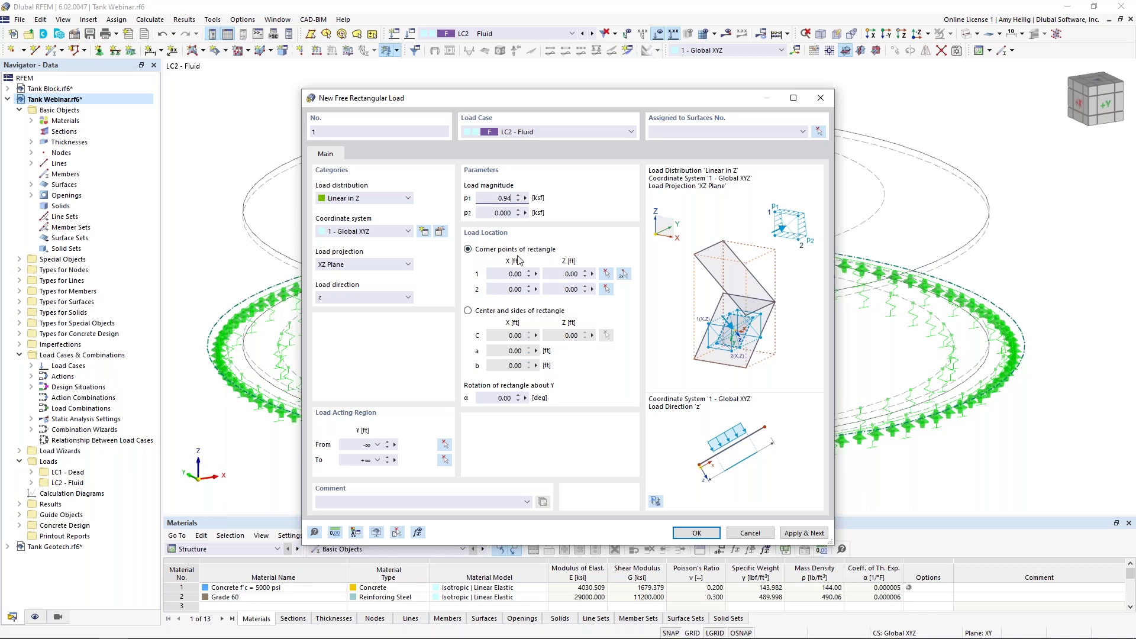
Step: Begin defining the load rectangle graphically and move the work plane origin to the base node of the front vertical wall line
{"action": "left_click", "coordinate": [623, 275]}
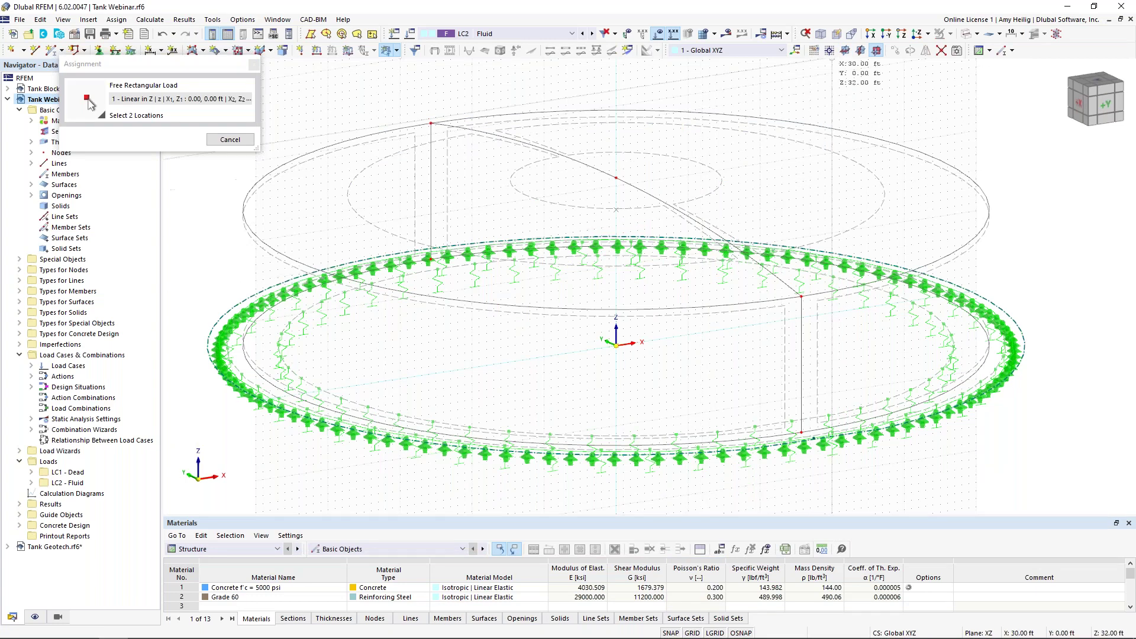
{"action": "left_click", "coordinate": [828, 54]}
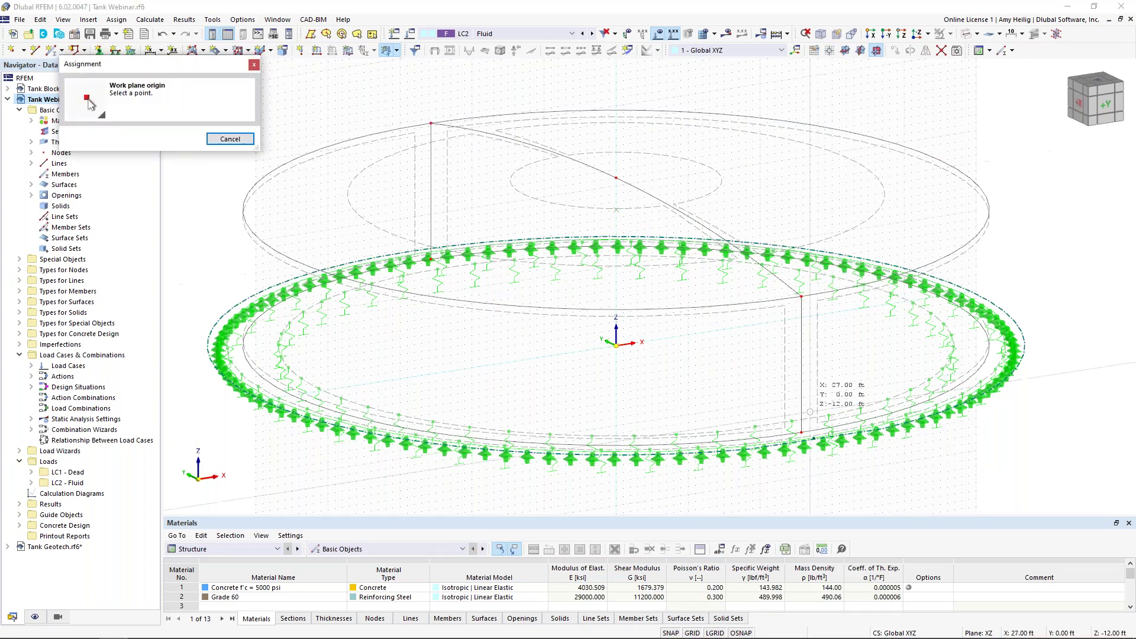
{"action": "left_click", "coordinate": [810, 427]}
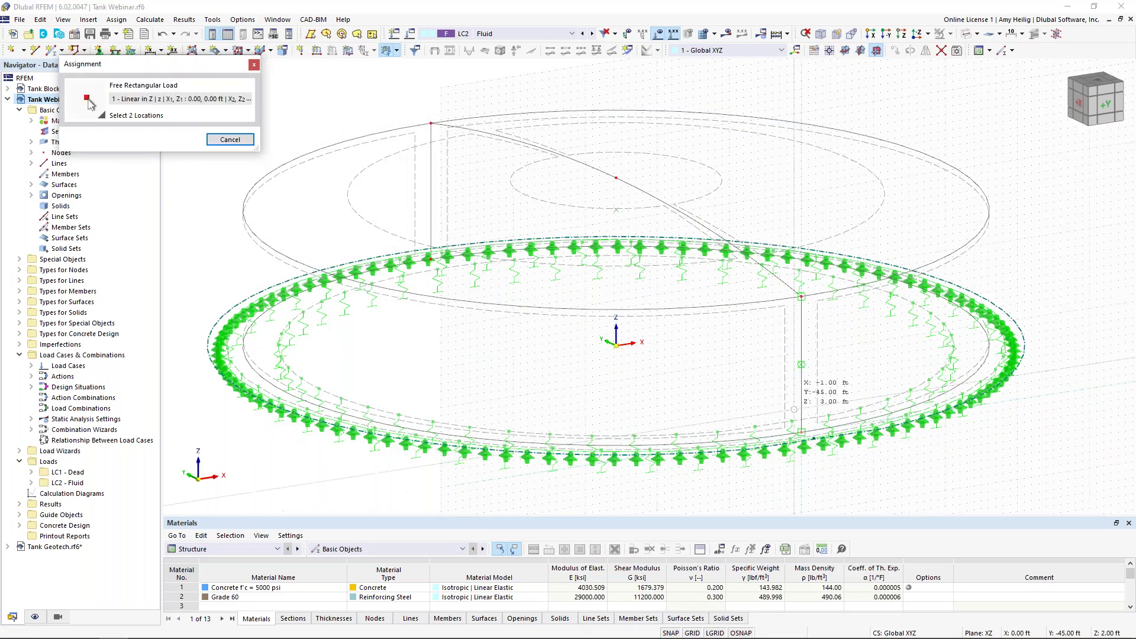
Step: In a solid front view of the XZ plane, define the load rectangle from X -45, Z 0 to X 45, Z 15 ft
{"action": "scroll", "coordinate": [760, 355], "scroll_direction": "down", "scroll_amount": 3}
{"action": "mouse_move", "coordinate": [760, 356]}
{"action": "middle_mouse_down", "text": "ctrl"}
{"action": "mouse_move", "coordinate": [694, 253]}
{"action": "mouse_move", "coordinate": [714, 247]}
{"action": "mouse_move", "coordinate": [564, 260]}
{"action": "middle_mouse_up", "text": "ctrl"}
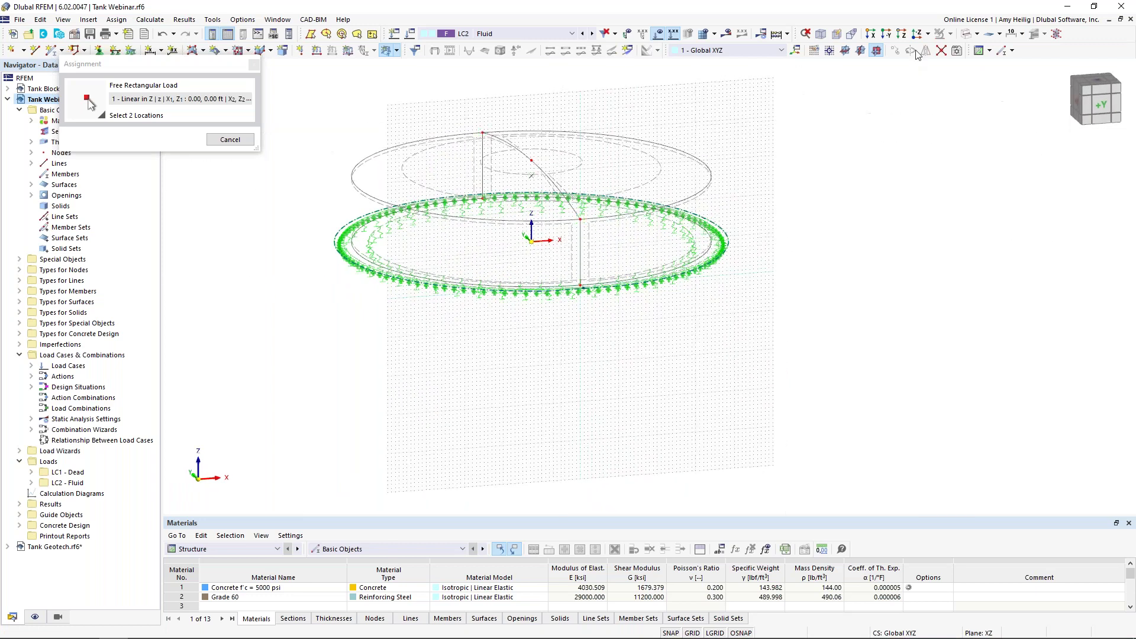
{"action": "left_click", "coordinate": [927, 33]}
{"action": "left_click", "coordinate": [941, 59]}
{"action": "left_click", "coordinate": [965, 36]}
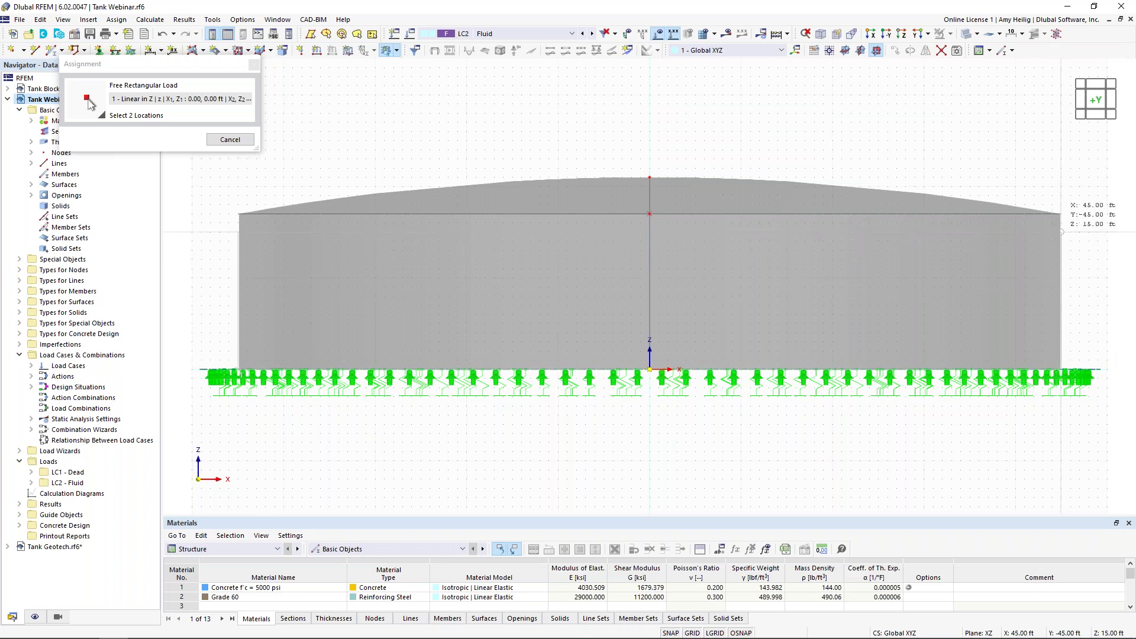
{"action": "left_click", "coordinate": [1061, 231]}
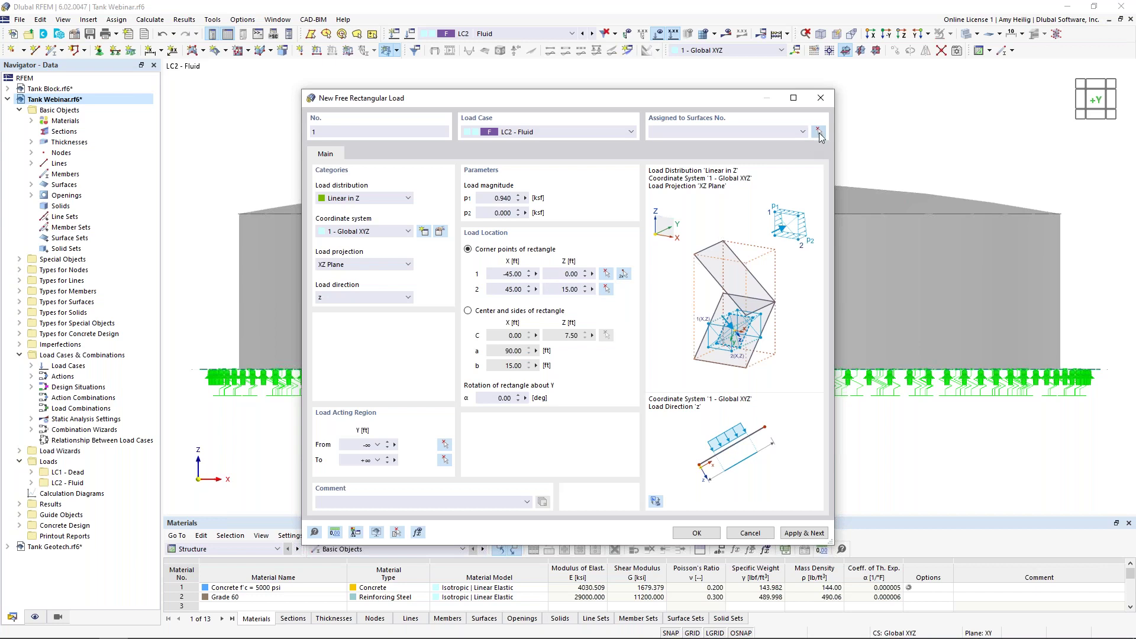
Step: Assign the free rectangular load to the tank wall surfaces 1 and 2 and accept the load
{"action": "left_click", "coordinate": [819, 133]}
{"action": "left_click_drag", "start_coordinate": [1083, 311], "coordinate": [231, 260]}
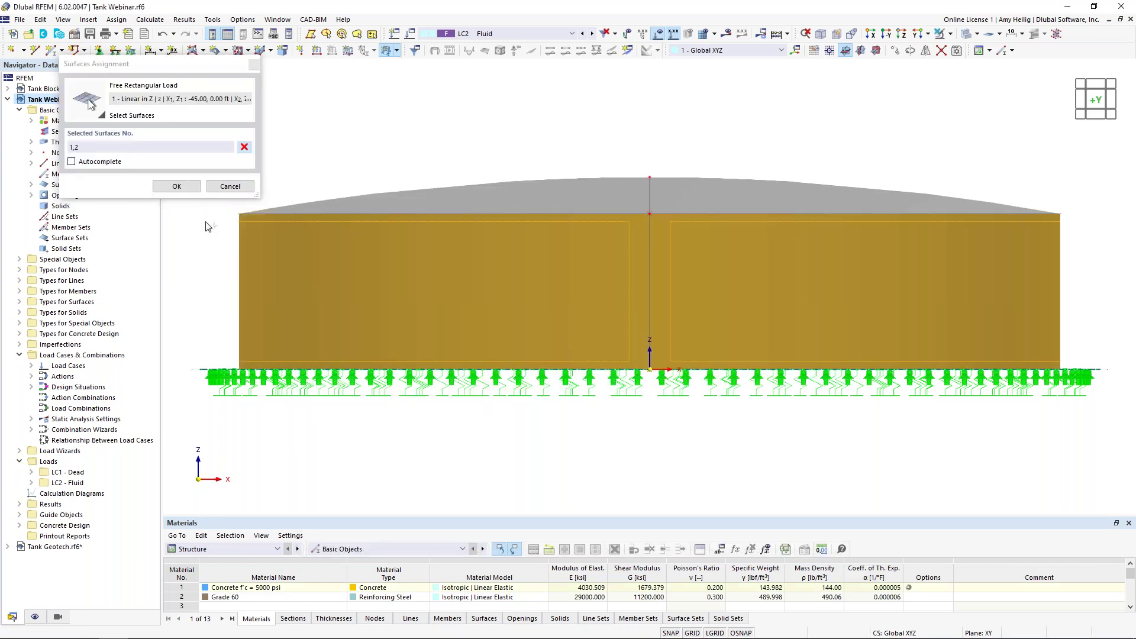
{"action": "left_click", "coordinate": [177, 186]}
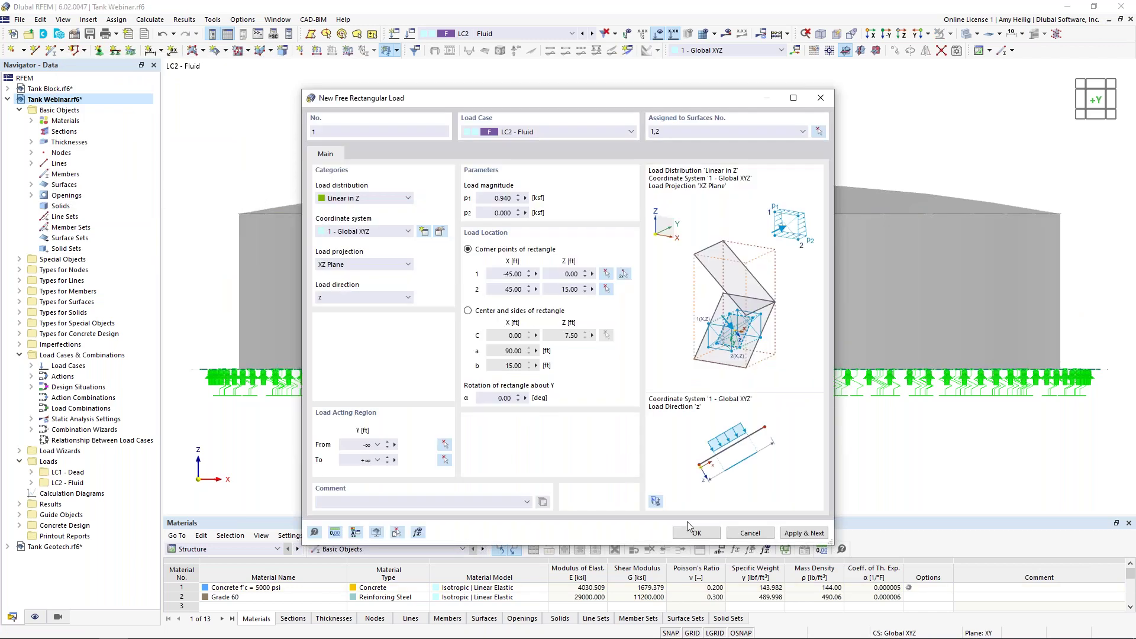
{"action": "key", "text": "Return"}
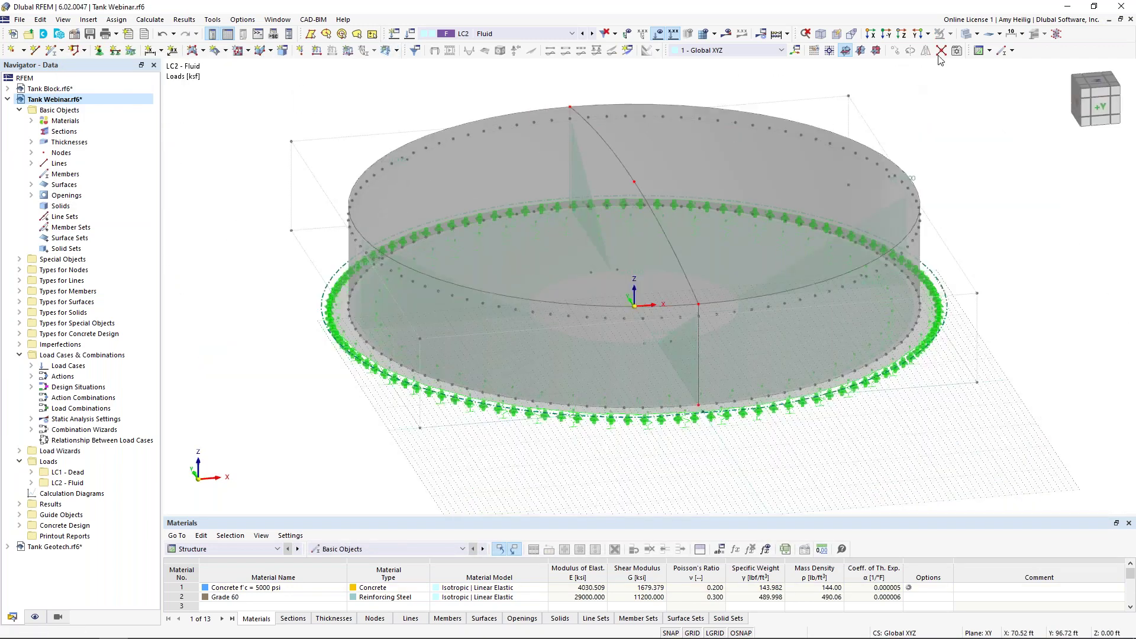
Step: Show the model in transparent mode and reduce the display scale of the free rectangular fluid load
{"action": "left_click", "coordinate": [964, 39]}
{"action": "middle_click_drag", "start_coordinate": [604, 275], "coordinate": [560, 312]}
{"action": "scroll", "coordinate": [561, 312], "scroll_direction": "up", "scroll_amount": 1}
{"action": "scroll", "coordinate": [561, 312], "scroll_direction": "down", "scroll_amount": 2}
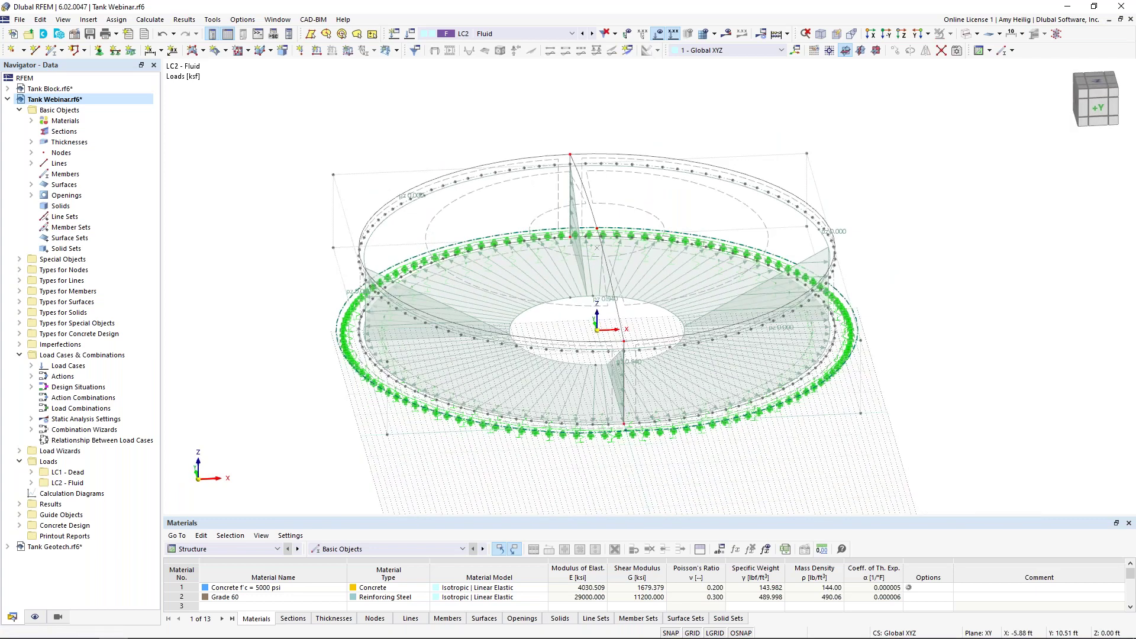
{"action": "right_click", "coordinate": [516, 318]}
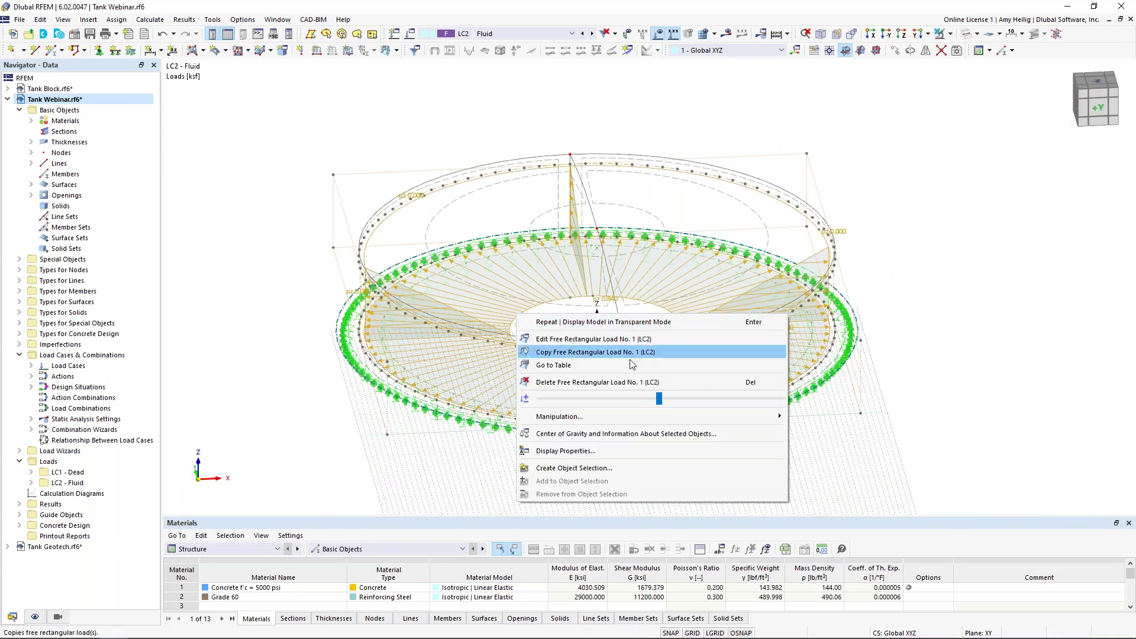
{"action": "left_click_drag", "start_coordinate": [661, 399], "coordinate": [579, 401]}
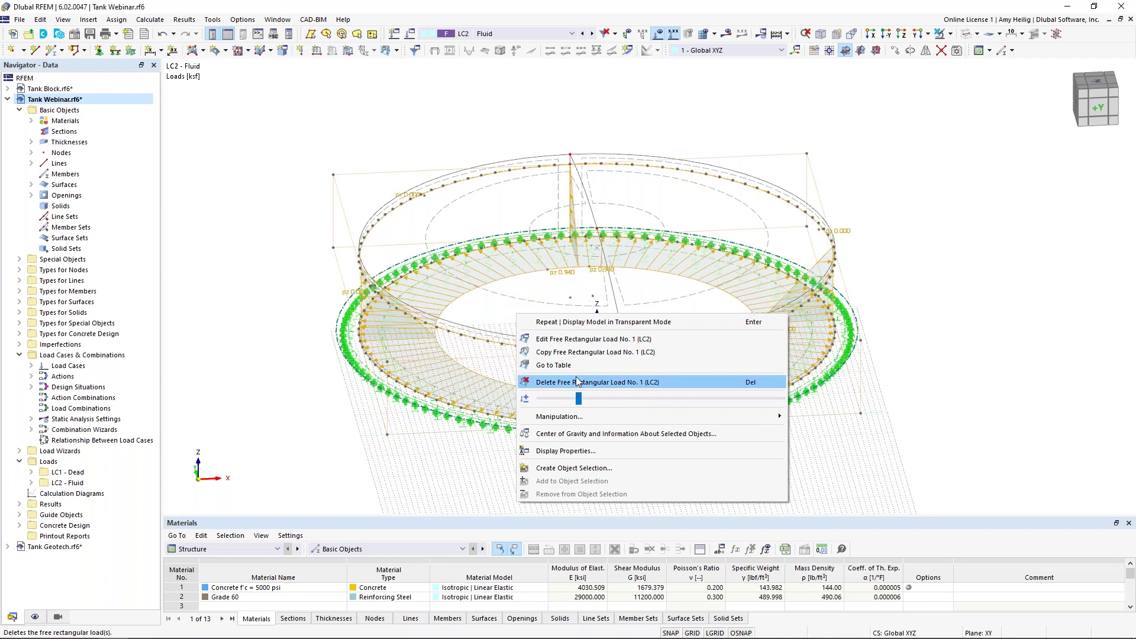
{"action": "left_click", "coordinate": [958, 376]}
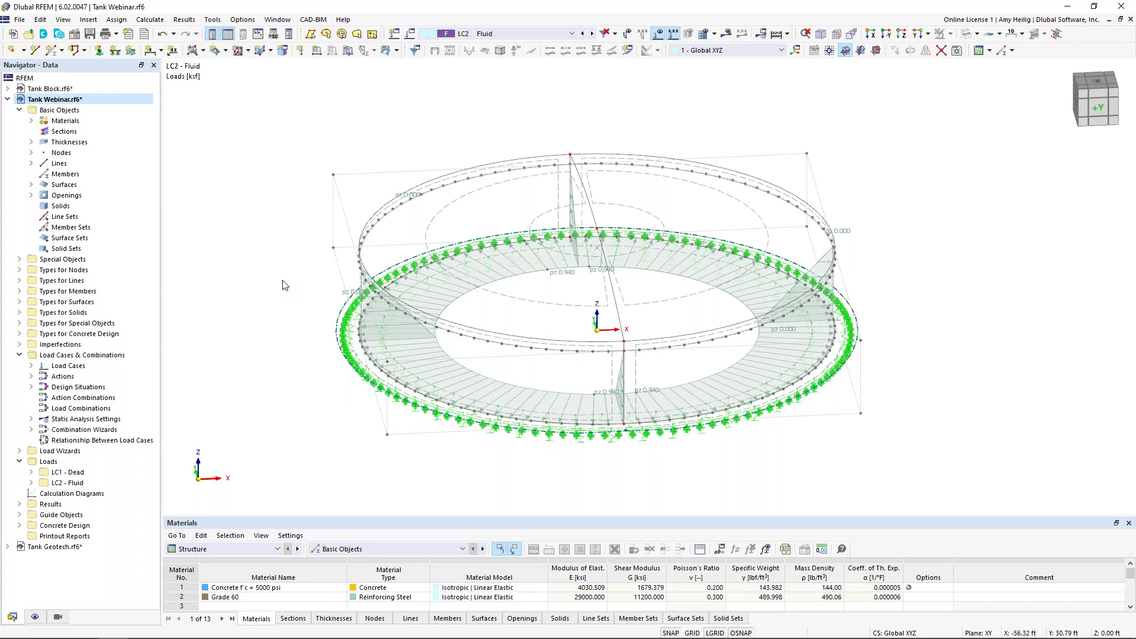
Step: Add a uniform surface load of -0.94 ksf in global Z to the tank's inner base slab, surface 6, in the Fluid load case
{"action": "left_click", "coordinate": [349, 53]}
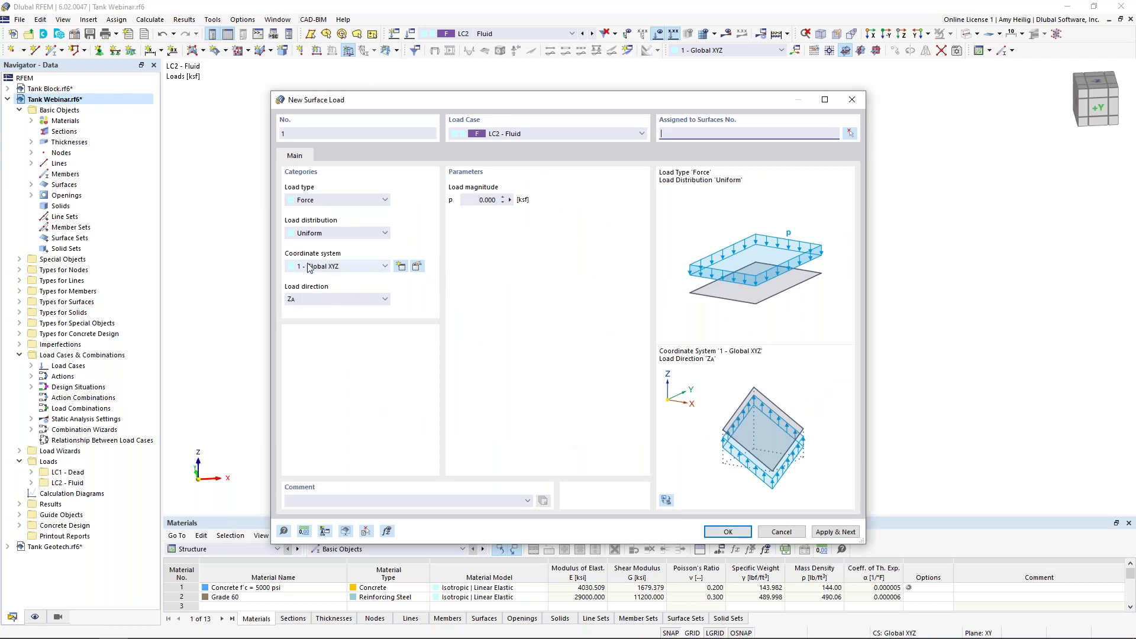
{"action": "double_click", "coordinate": [487, 199]}
{"action": "type", "text": "-0.94"}
{"action": "left_click", "coordinate": [849, 135]}
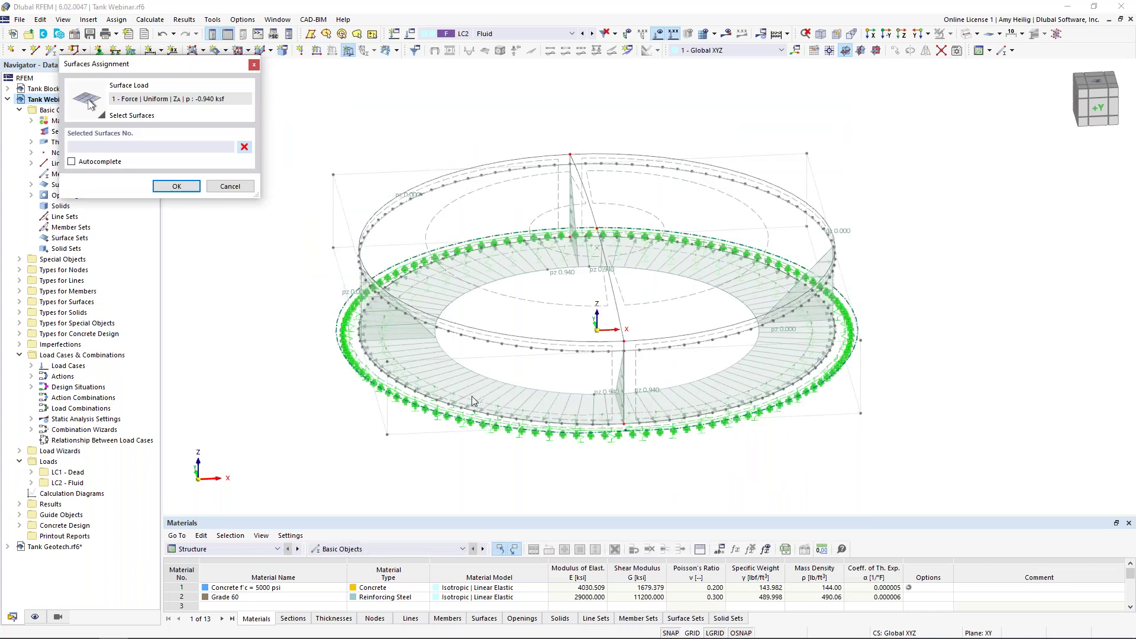
{"action": "left_click", "coordinate": [467, 400]}
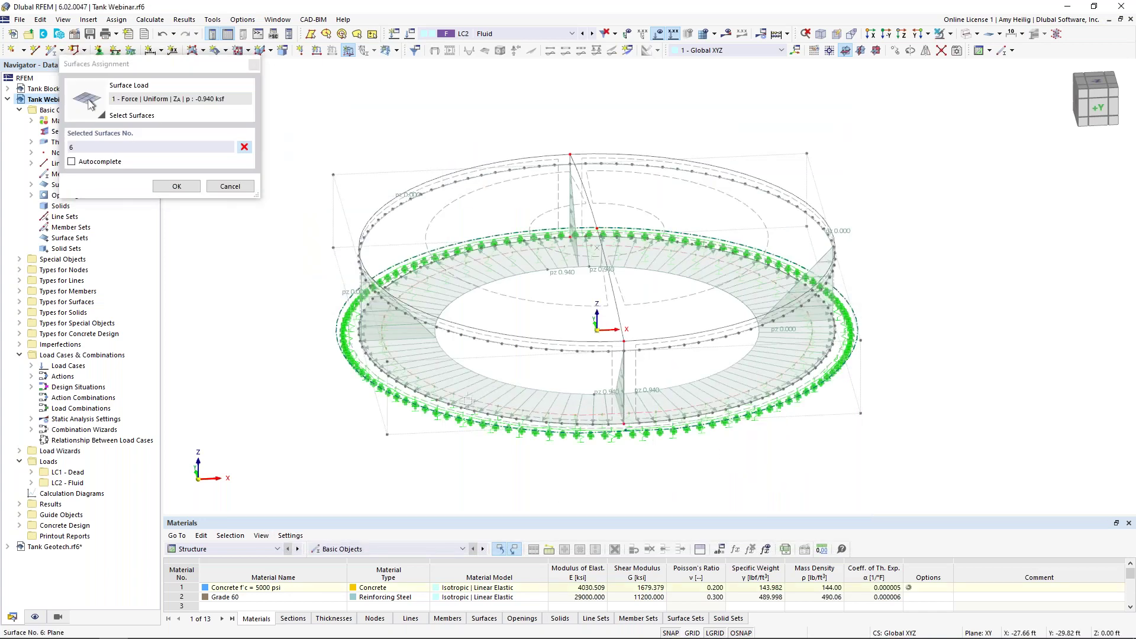
{"action": "left_click", "coordinate": [183, 188]}
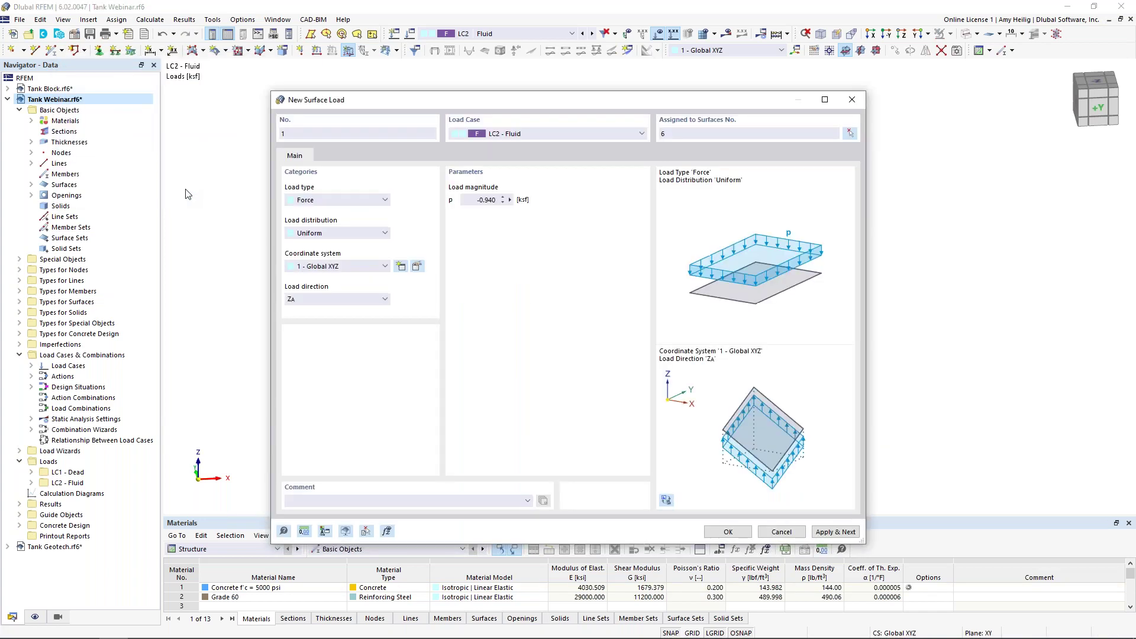
{"action": "left_click", "coordinate": [728, 531]}
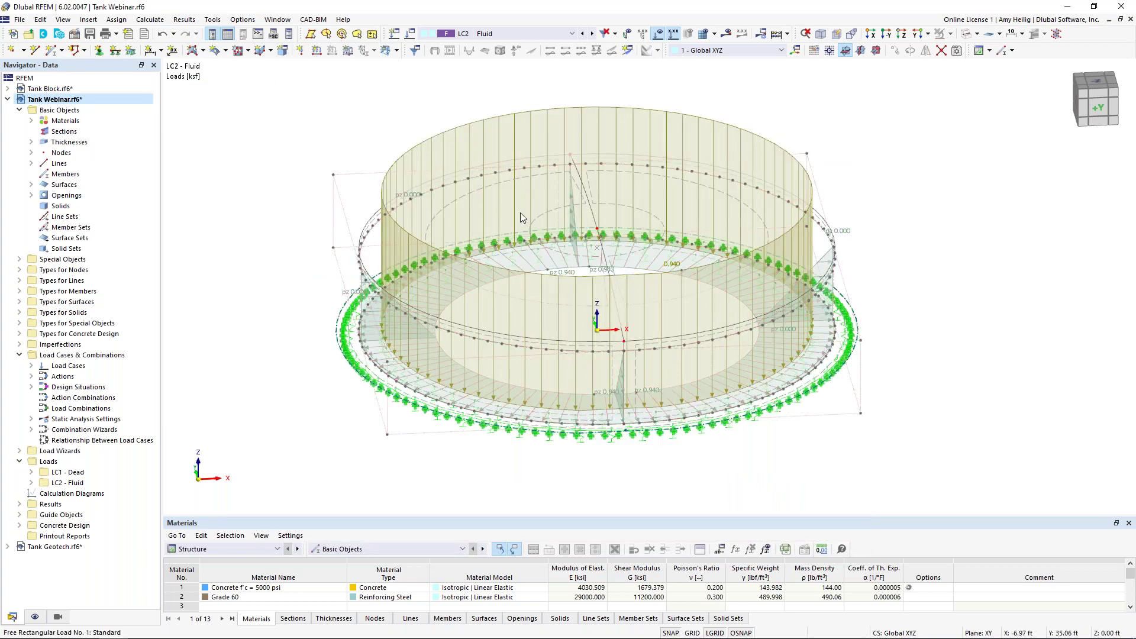
Step: Reduce the display scale of the uniform fluid load on the base slab
{"action": "right_click", "coordinate": [547, 112]}
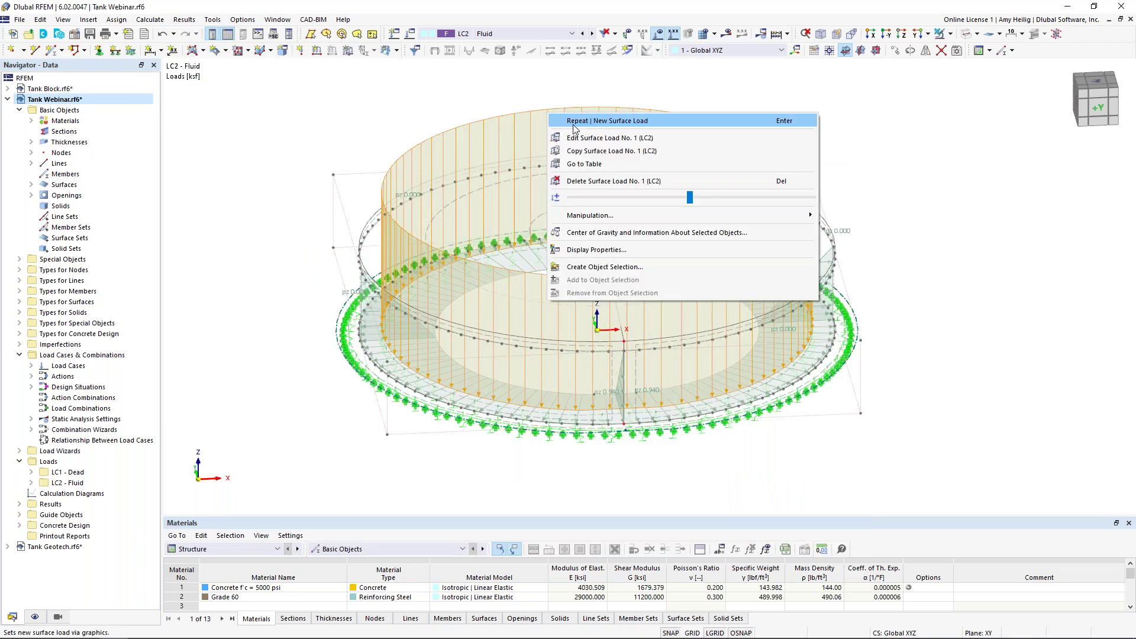
{"action": "left_click_drag", "start_coordinate": [689, 197], "coordinate": [589, 200]}
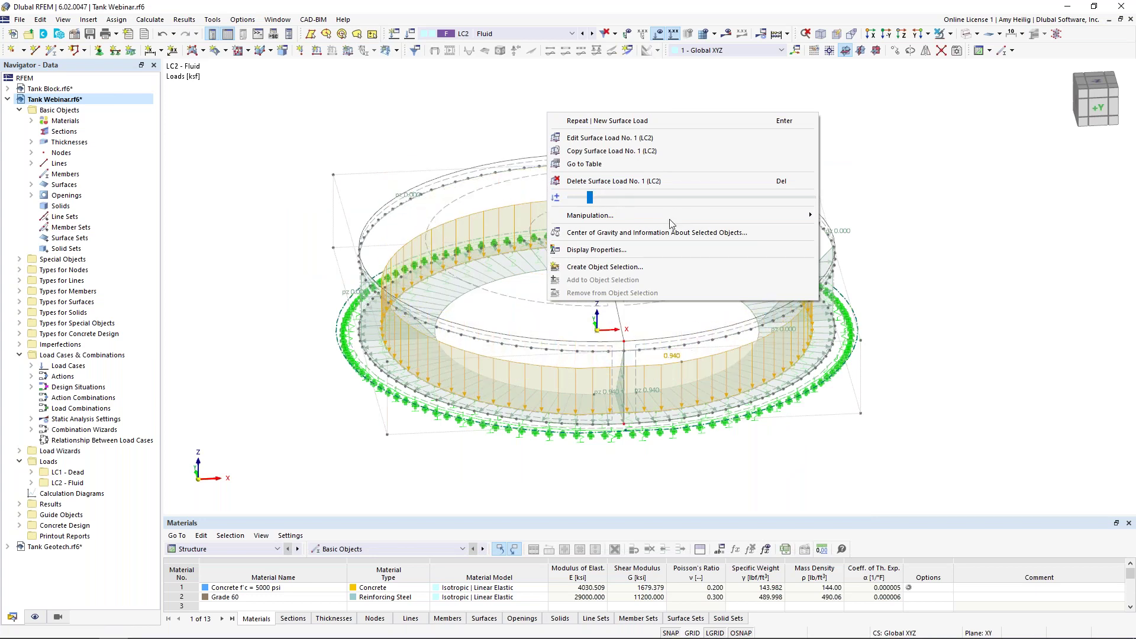
{"action": "left_click", "coordinate": [969, 319]}
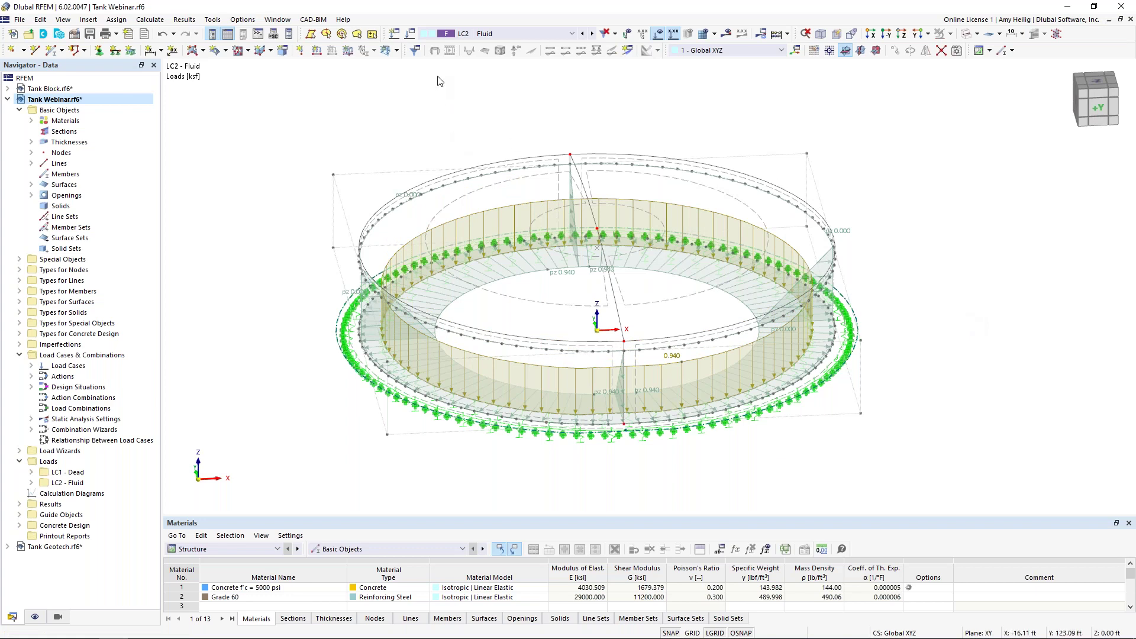
Step: Copy the Fluid load case as Soil with the action category for lateral earth pressure and ground water pressure (H), and accept it
{"action": "left_click", "coordinate": [411, 35]}
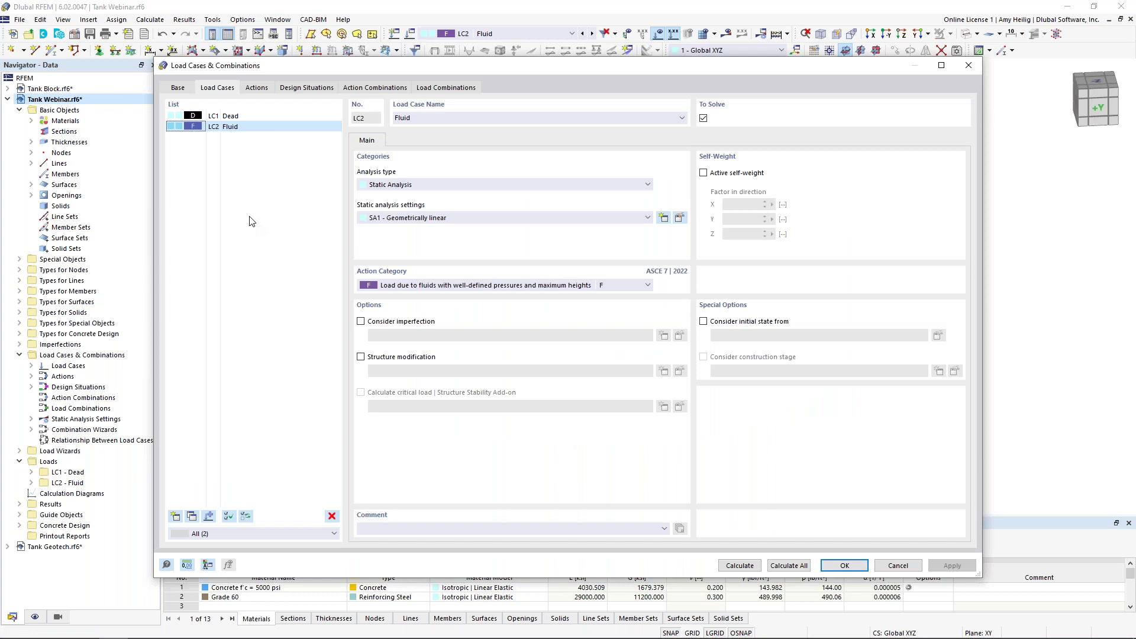
{"action": "left_click", "coordinate": [191, 516]}
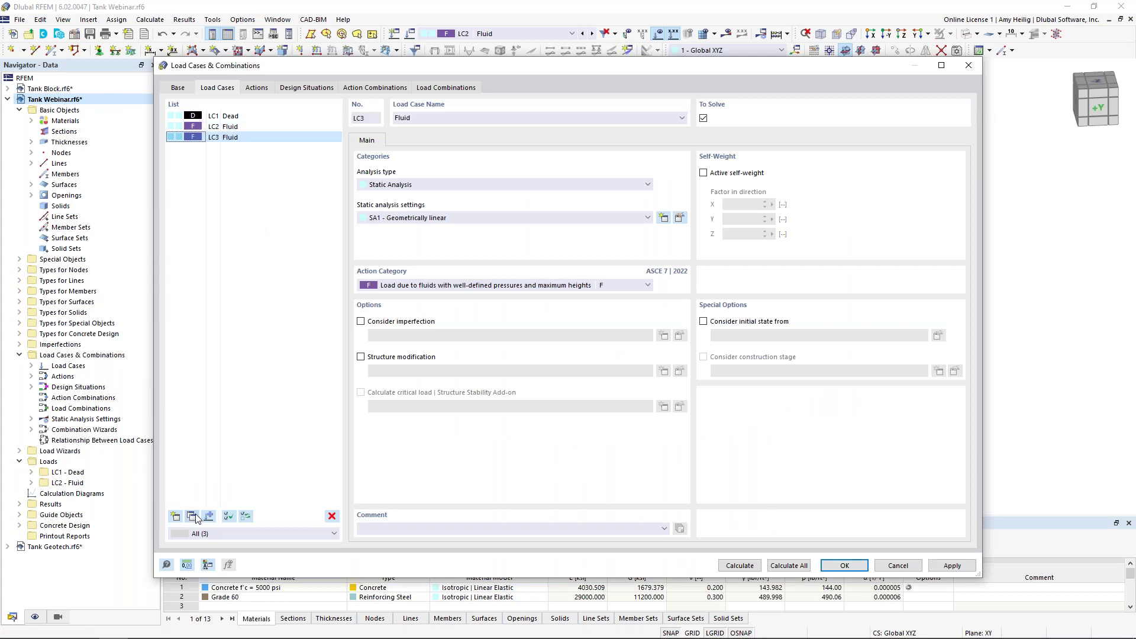
{"action": "left_click_drag", "start_coordinate": [427, 121], "coordinate": [348, 110]}
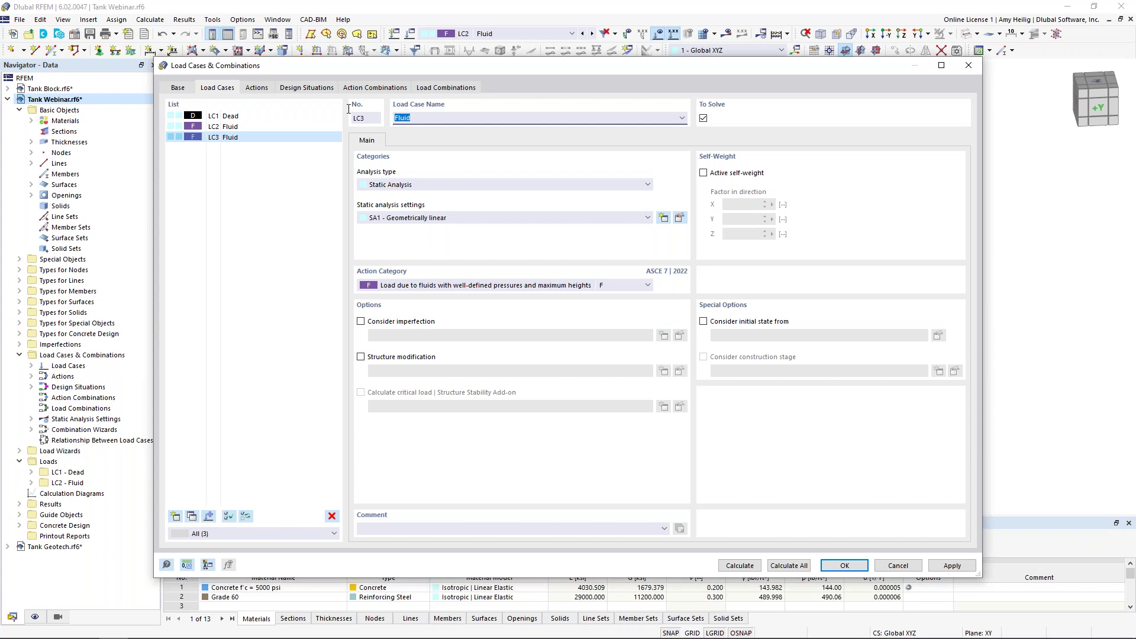
{"action": "key", "text": "BackSpace"}
{"action": "left_click", "coordinate": [407, 285]}
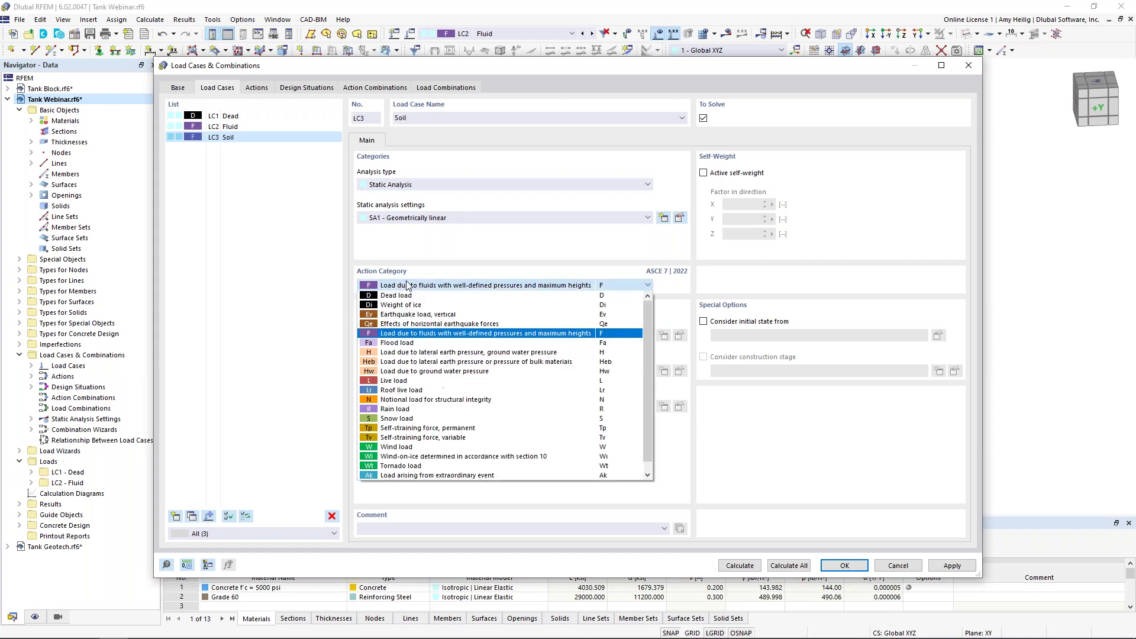
{"action": "left_click", "coordinate": [396, 353]}
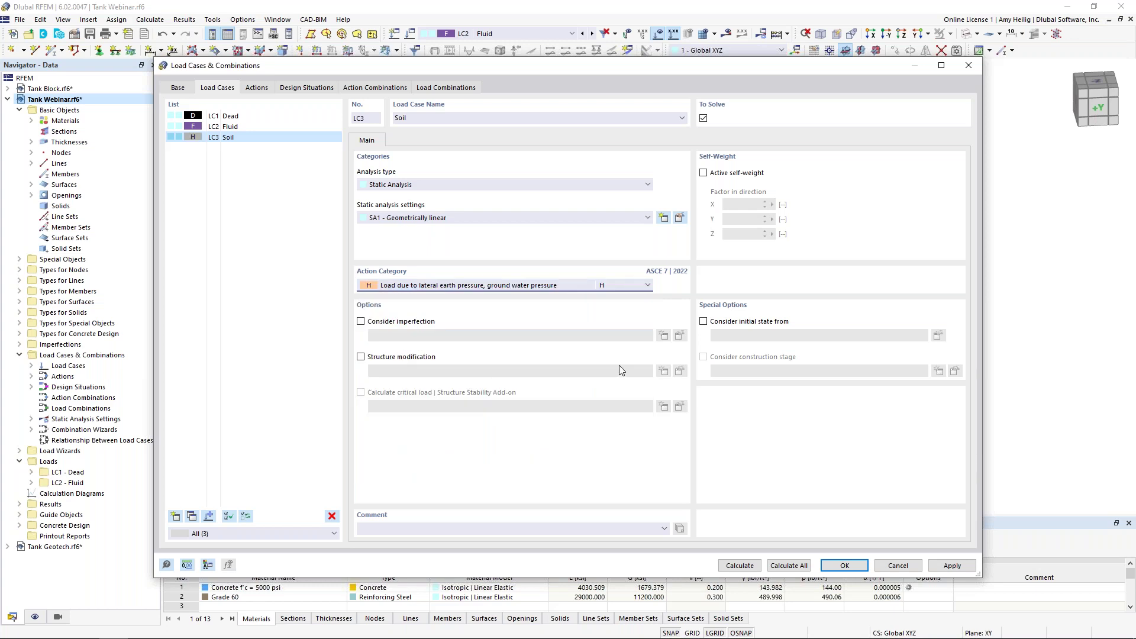
{"action": "left_click", "coordinate": [844, 565]}
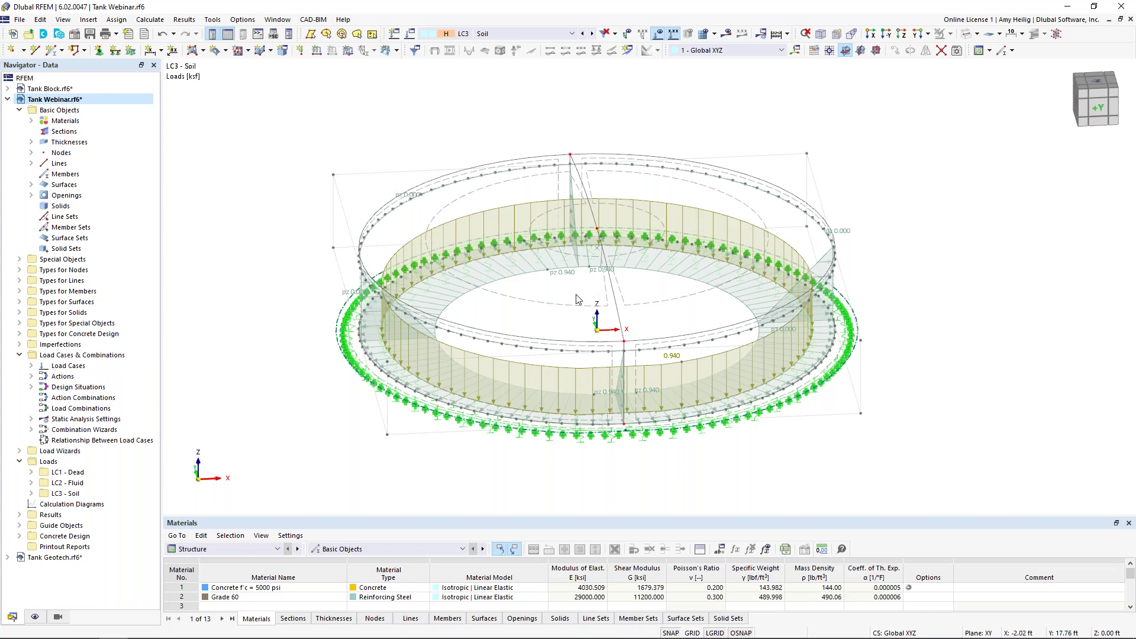
Step: Delete the copied uniform base slab load from the Soil load case
{"action": "middle_click_drag", "start_coordinate": [576, 294], "coordinate": [570, 277], "text": "ctrl"}
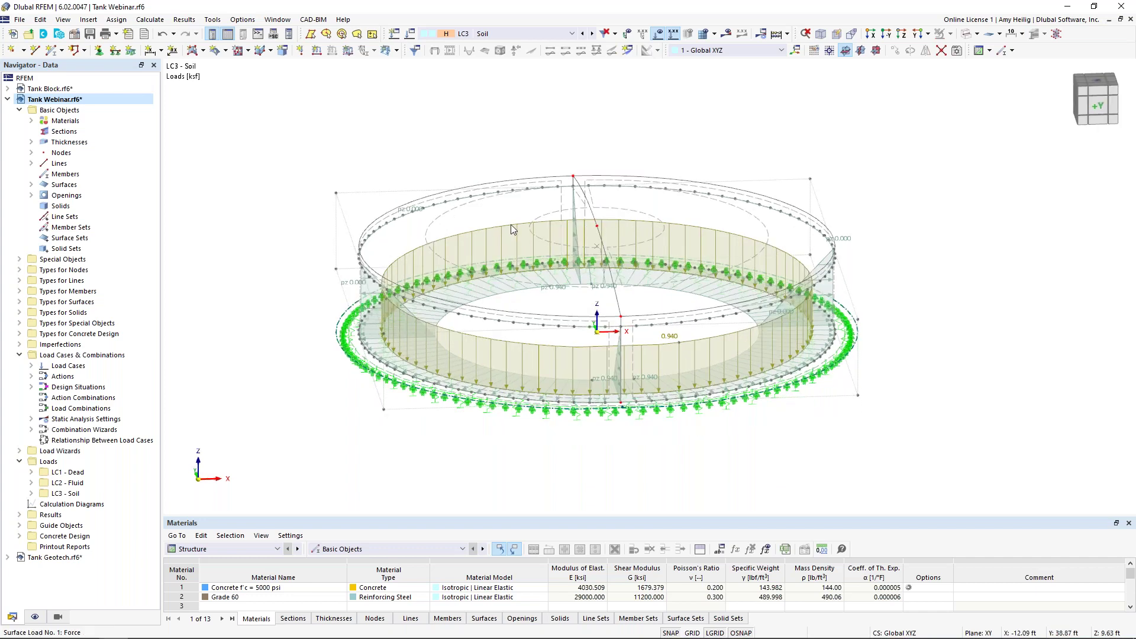
{"action": "left_click", "coordinate": [506, 226]}
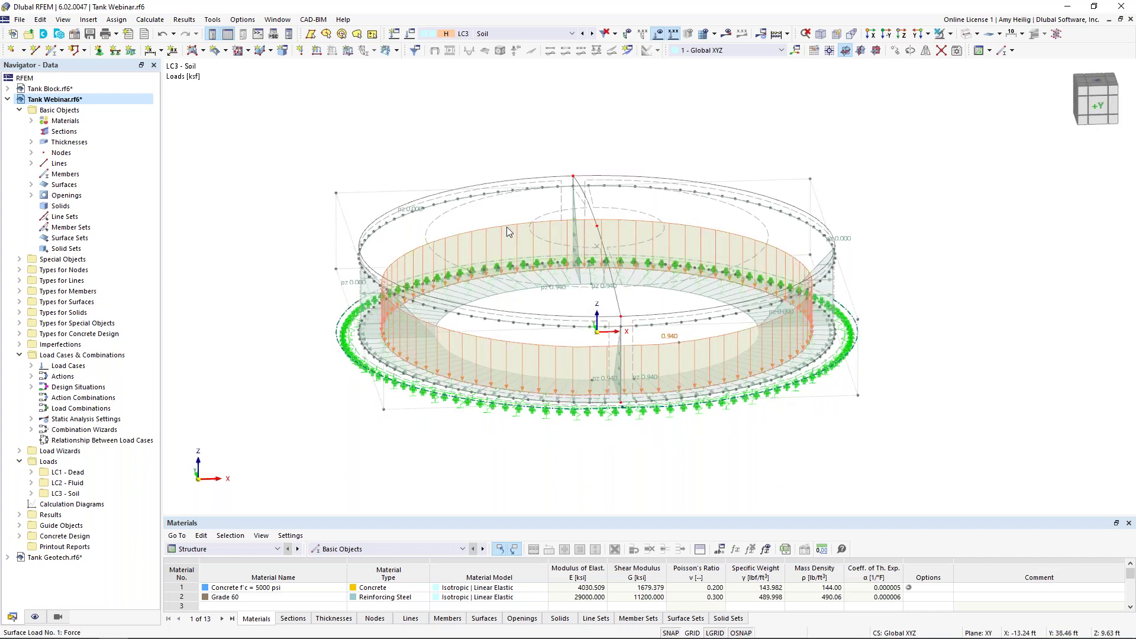
{"action": "key", "text": "Delete"}
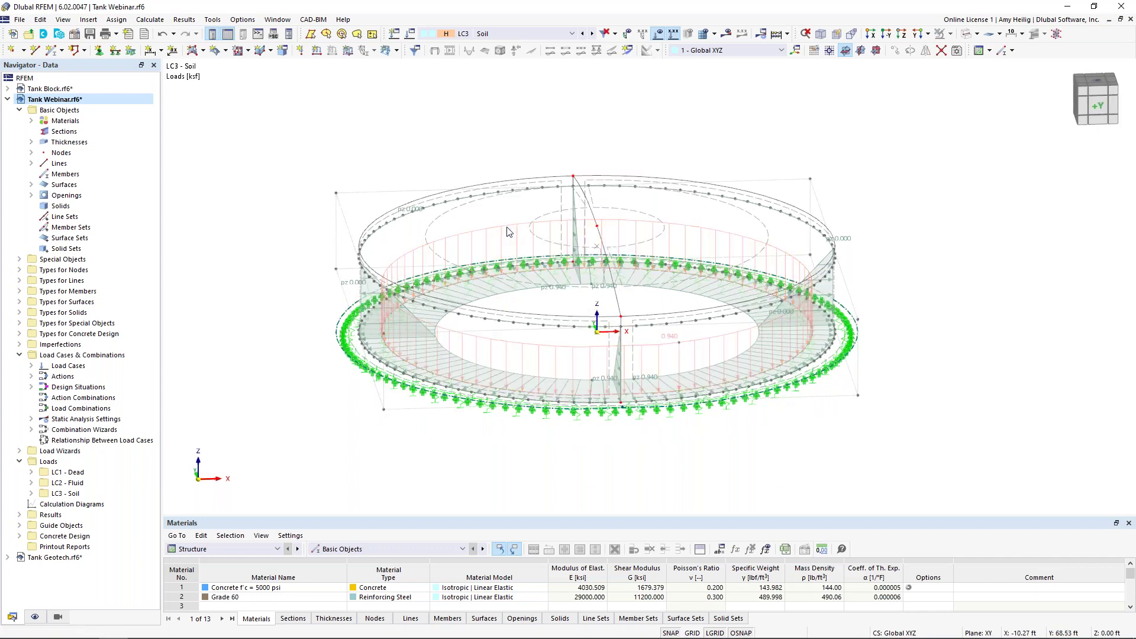
Step: Change the Soil case's free rectangular wall load to p1 -0.4 ksf with the second corner at Z 11 ft
{"action": "double_click", "coordinate": [434, 339]}
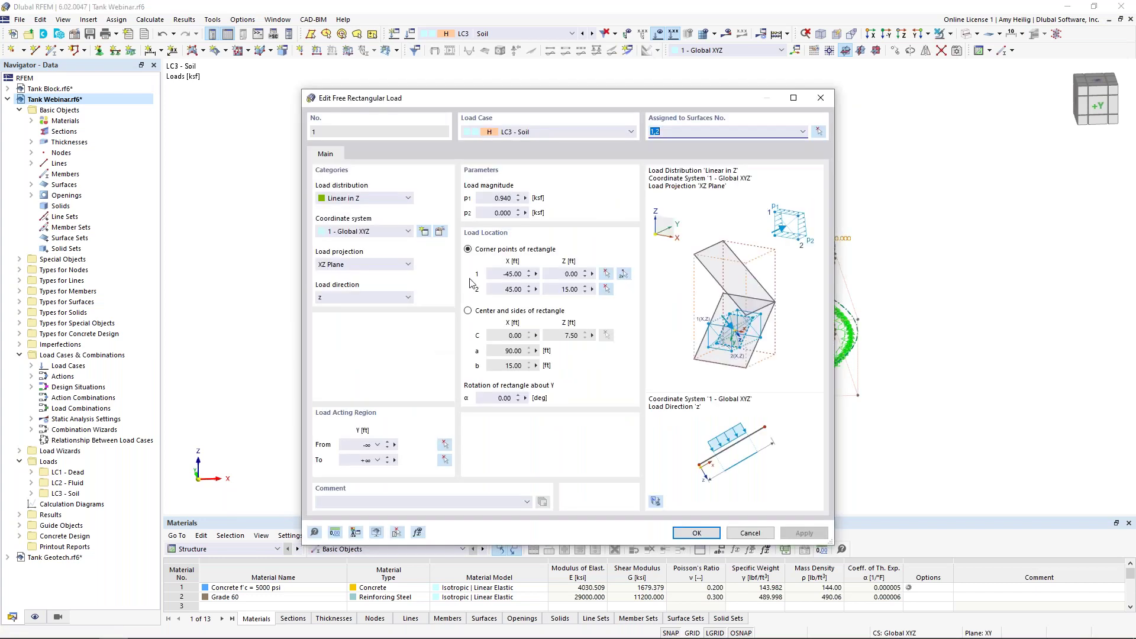
{"action": "double_click", "coordinate": [503, 197]}
{"action": "type", "text": "-0.4"}
{"action": "left_click", "coordinate": [579, 289]}
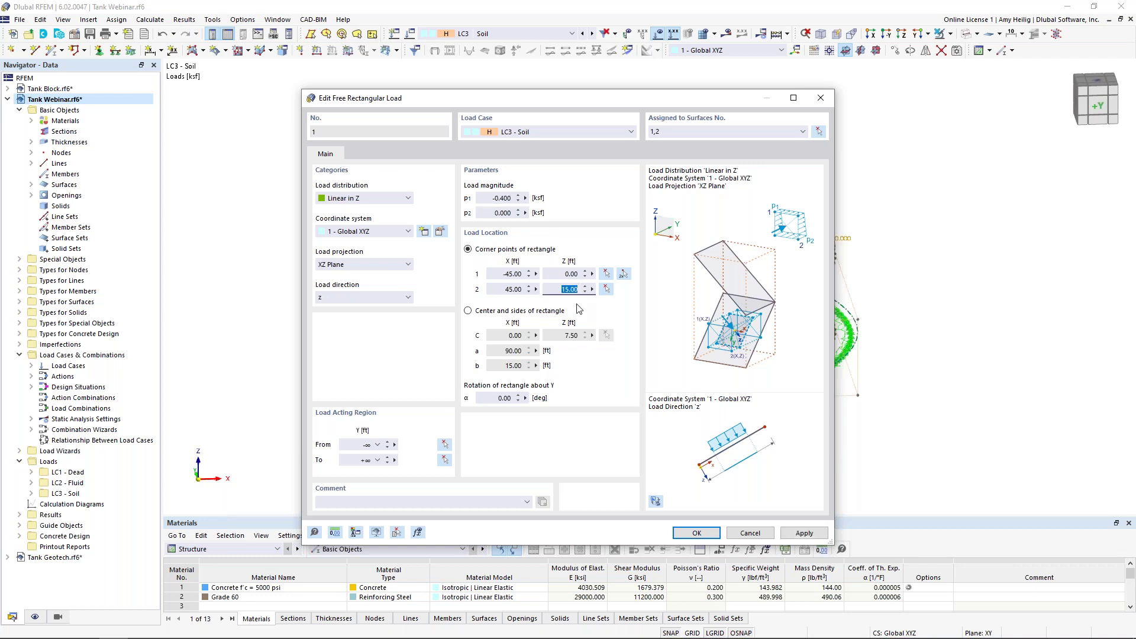
{"action": "type", "text": "11"}
{"action": "left_click", "coordinate": [702, 533]}
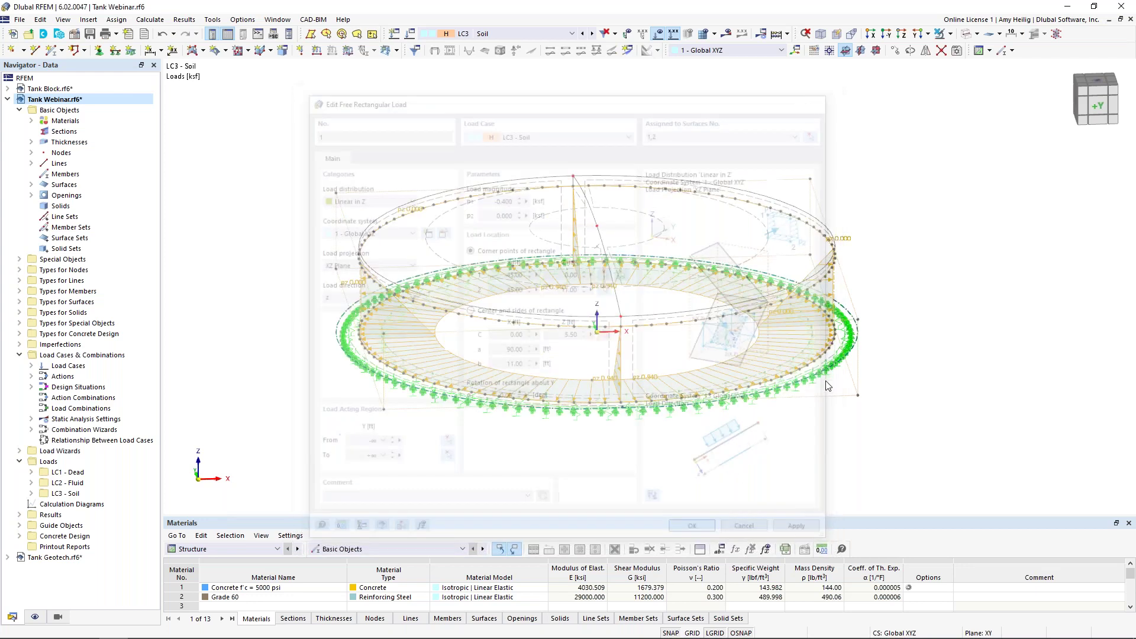
{"action": "middle_click_drag", "start_coordinate": [417, 425], "coordinate": [455, 420], "text": "ctrl"}
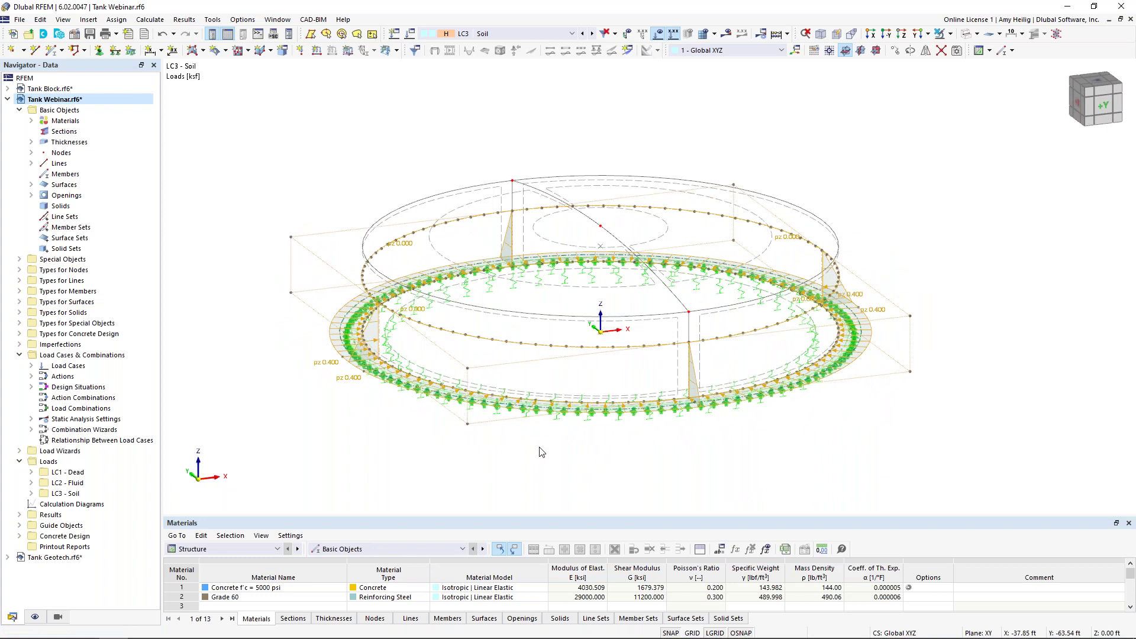
{"action": "middle_click_drag", "start_coordinate": [546, 454], "coordinate": [573, 457], "text": "ctrl"}
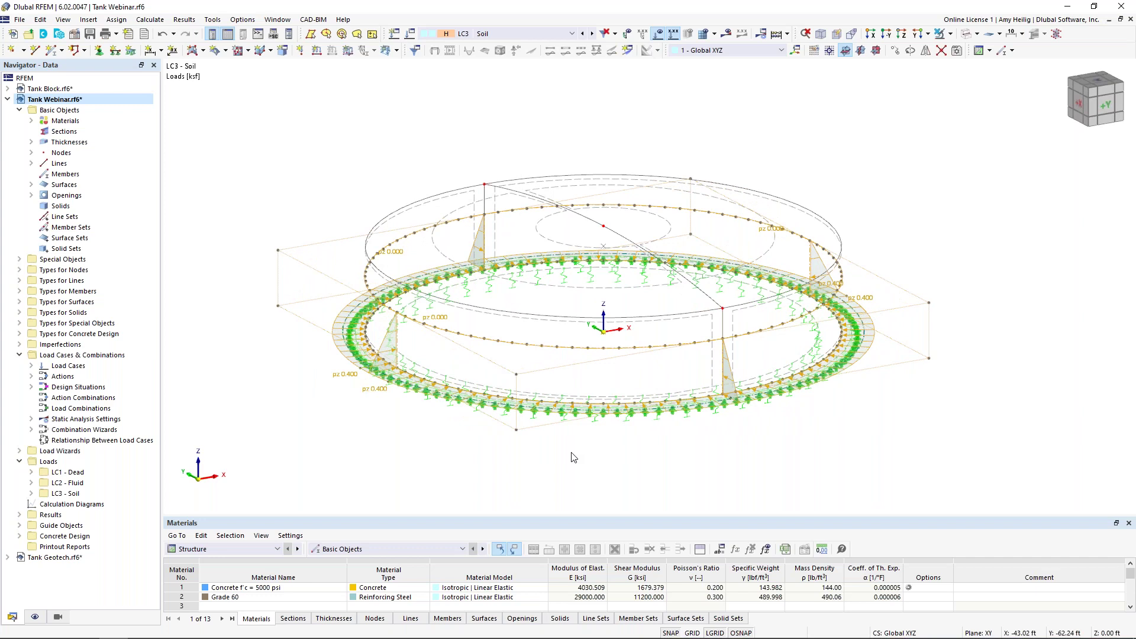
Step: Create a new load case named Snow with the Snow load action category and accept it
{"action": "left_click", "coordinate": [410, 34]}
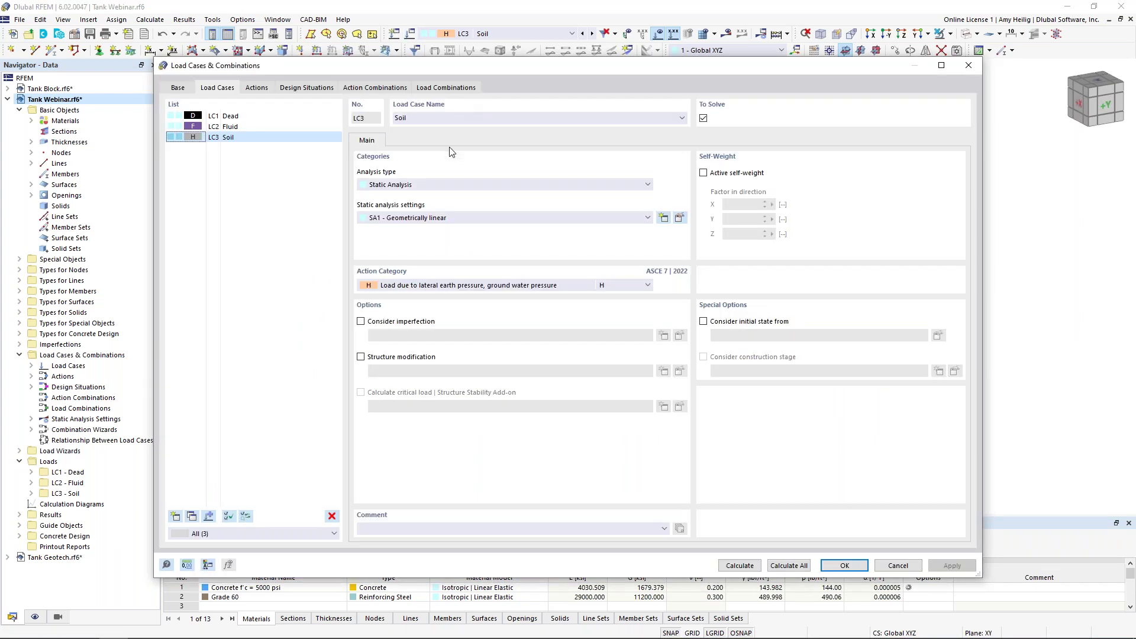
{"action": "left_click", "coordinate": [175, 515]}
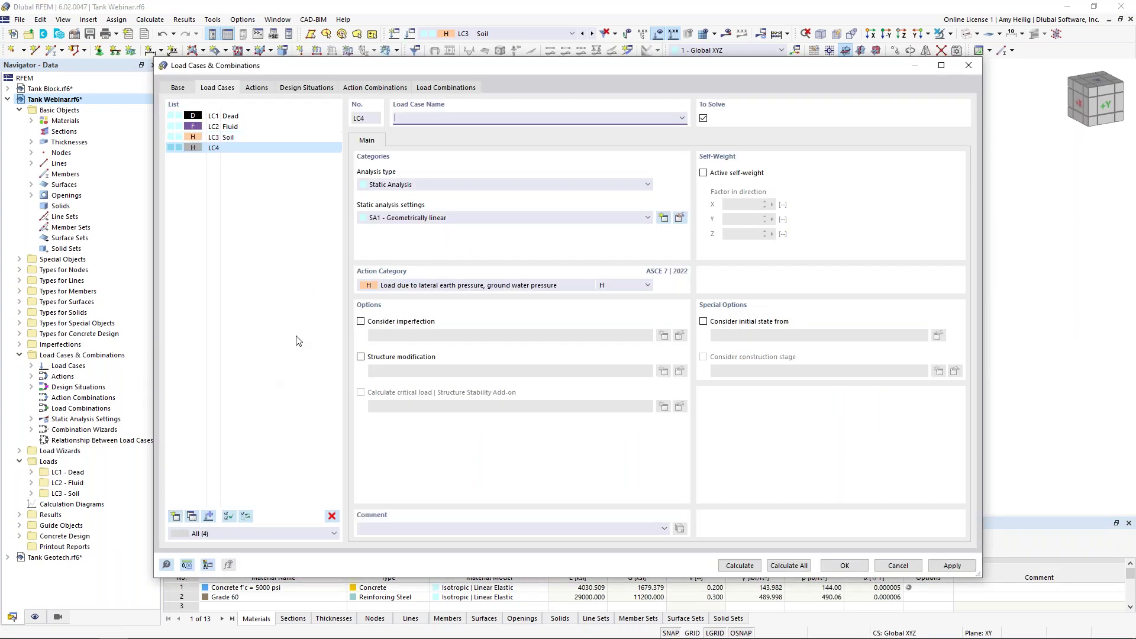
{"action": "type", "text": "Snow"}
{"action": "left_click", "coordinate": [440, 288]}
{"action": "left_click", "coordinate": [436, 421]}
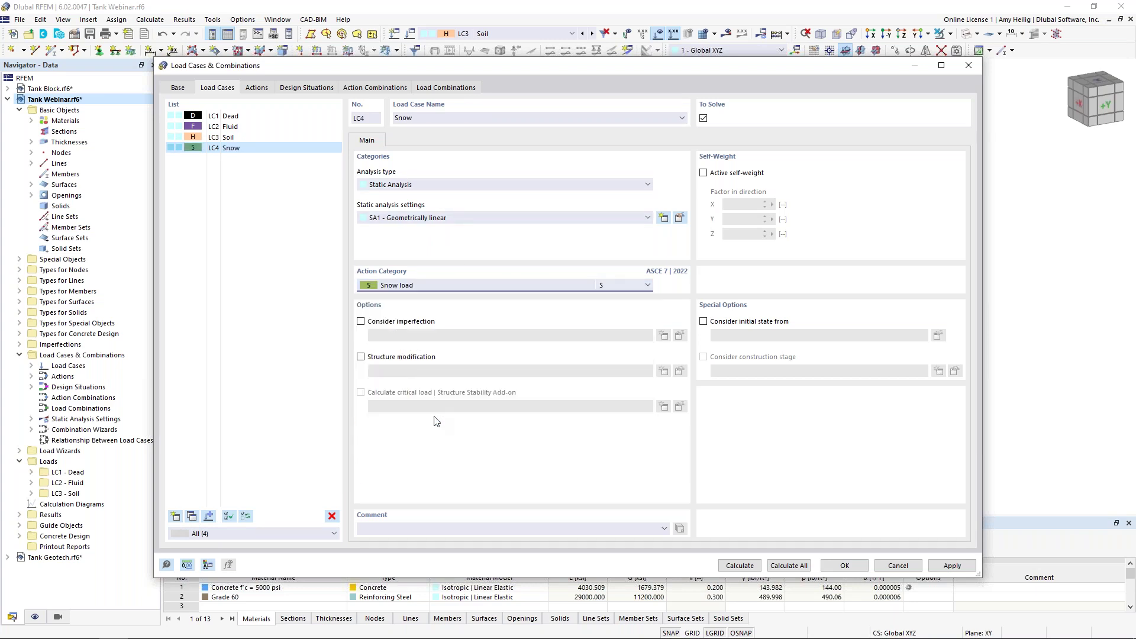
{"action": "left_click", "coordinate": [861, 565]}
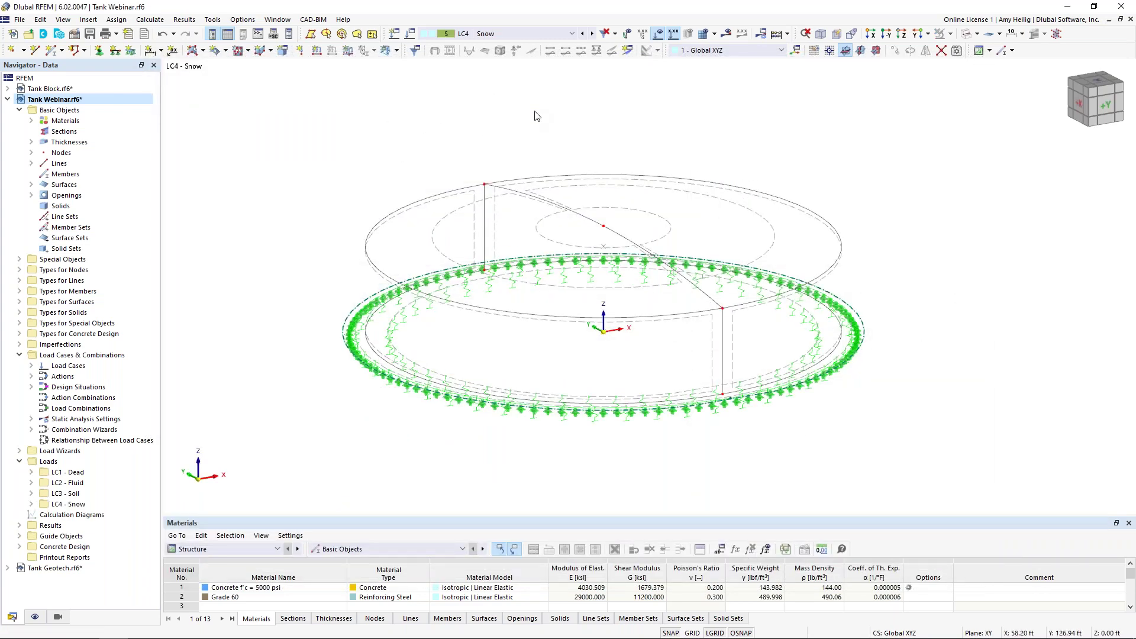
Step: Begin a surface load in the Snow case, acting in global Z on projected area with a Linear in Y distribution
{"action": "left_click", "coordinate": [349, 56]}
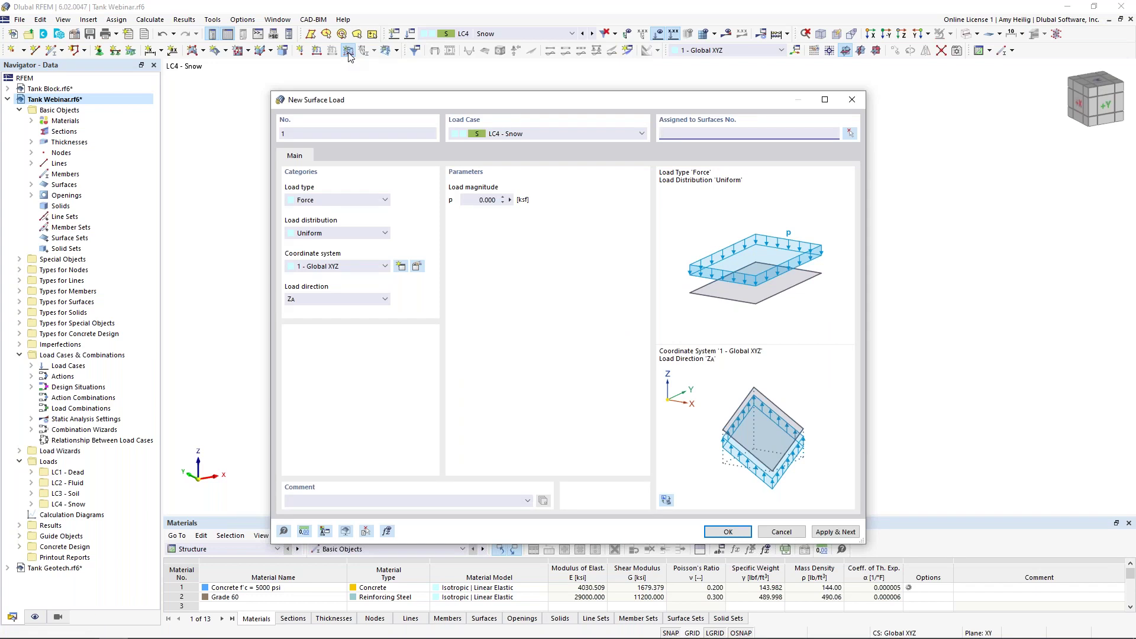
{"action": "left_click", "coordinate": [347, 299]}
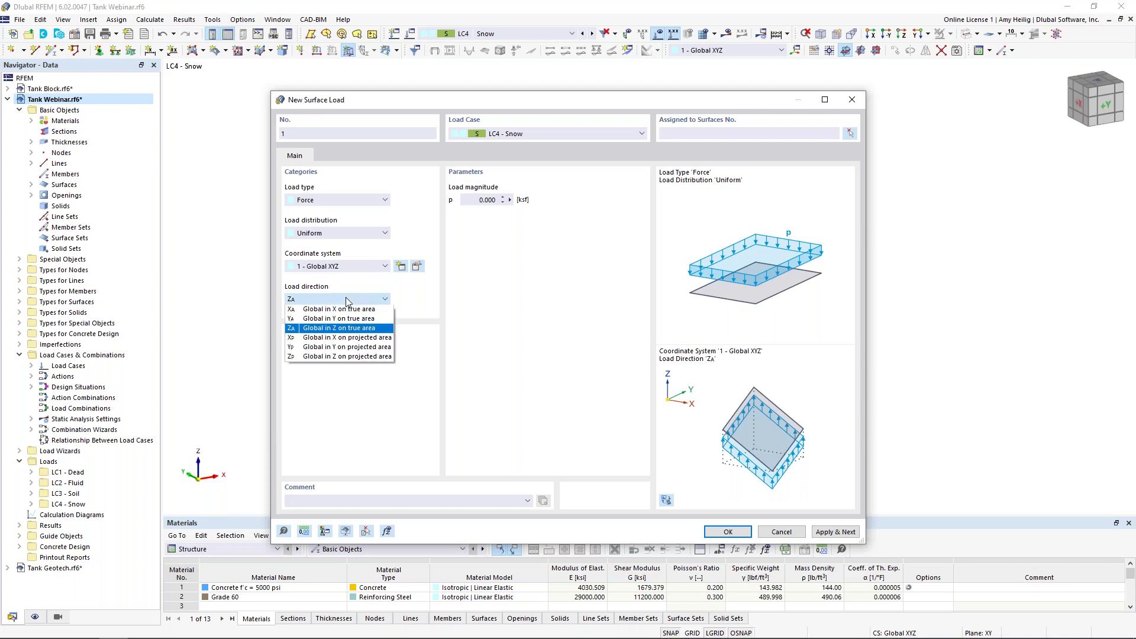
{"action": "left_click", "coordinate": [348, 357]}
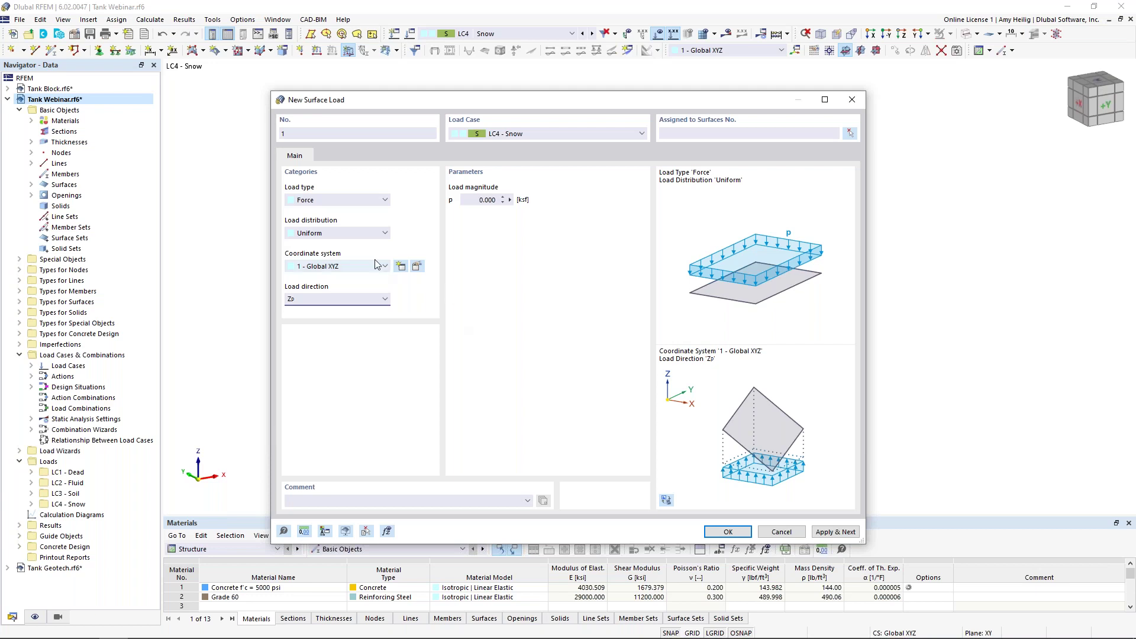
{"action": "left_click", "coordinate": [346, 234]}
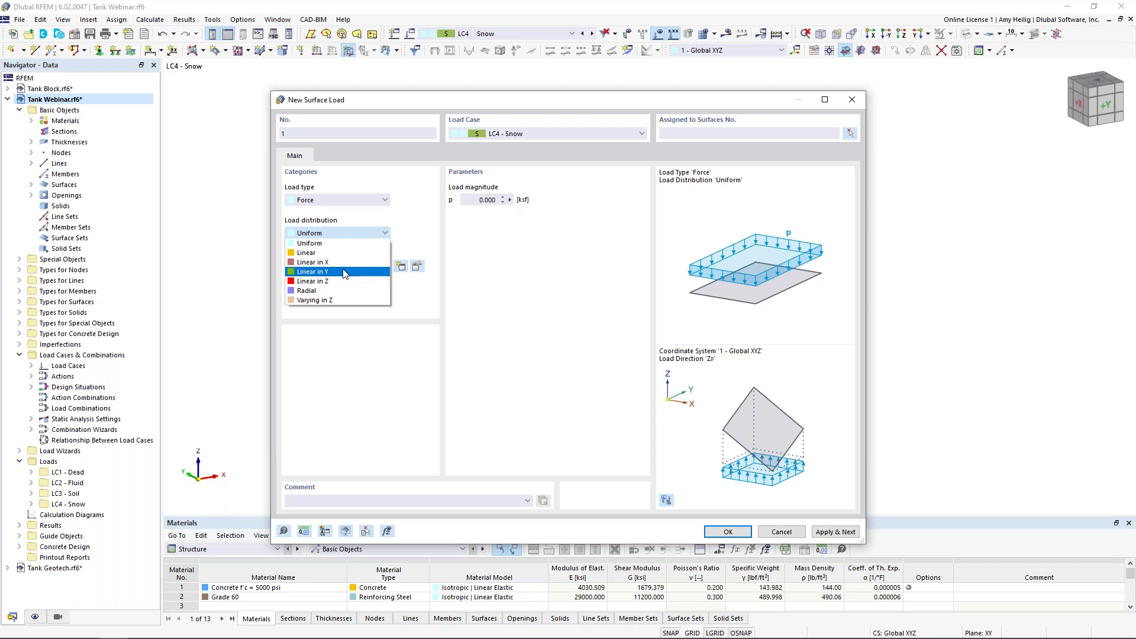
{"action": "left_click", "coordinate": [345, 271]}
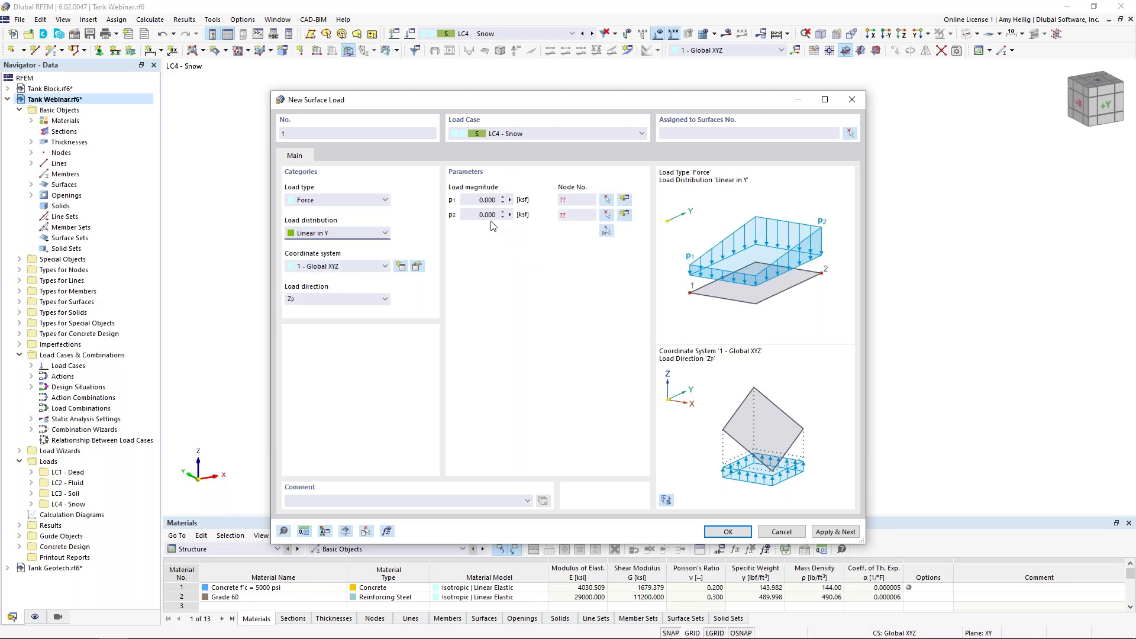
Step: Set the snow load's p1 to -0.03 ksf and pick its first reference node at the top of the rear vertical wall line
{"action": "left_click", "coordinate": [477, 200]}
{"action": "key", "text": "BackSpace"}
{"action": "type", "text": "-0.03"}
{"action": "left_click", "coordinate": [606, 231]}
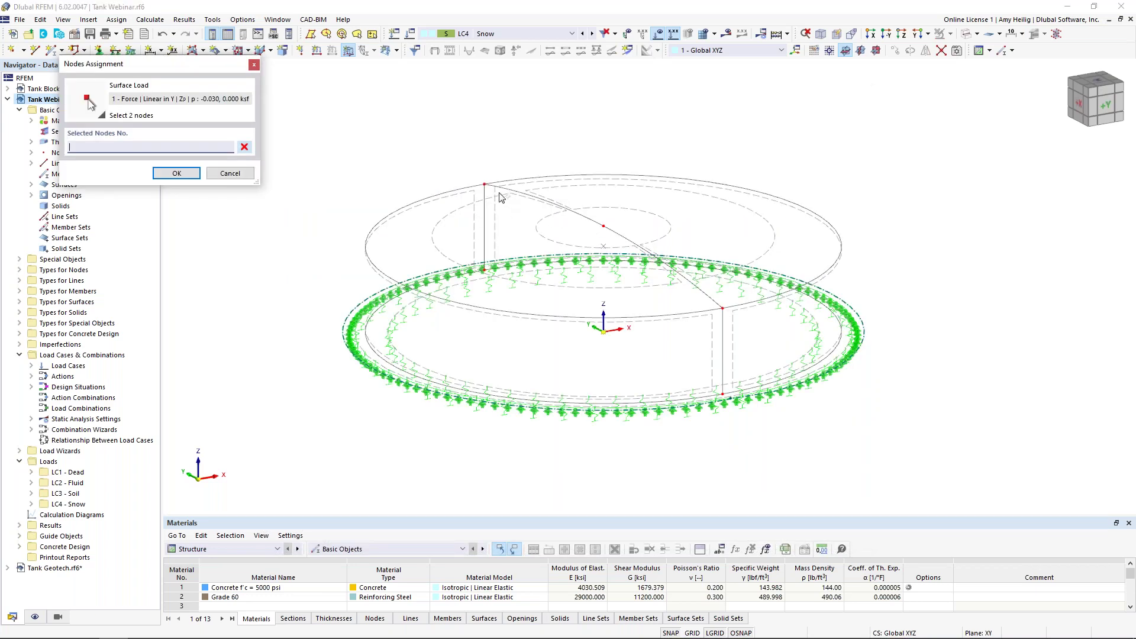
{"action": "left_click", "coordinate": [484, 184]}
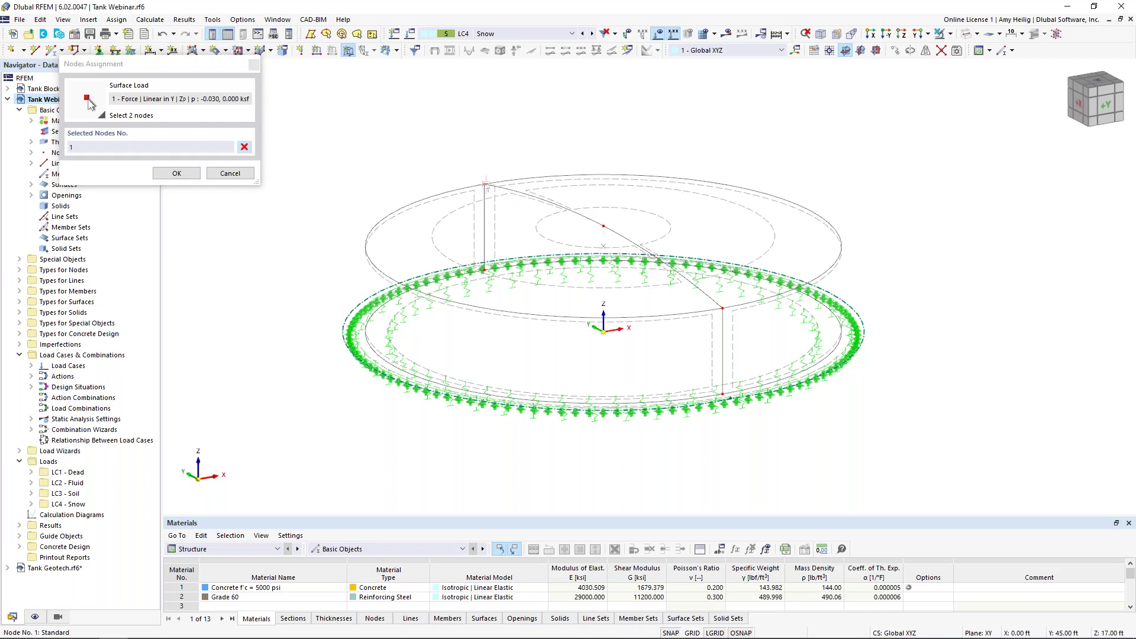
Step: Pick node 4 as the snow load's second reference node and assign the linear surface load to roof surfaces 3 and 4
{"action": "left_click", "coordinate": [722, 308]}
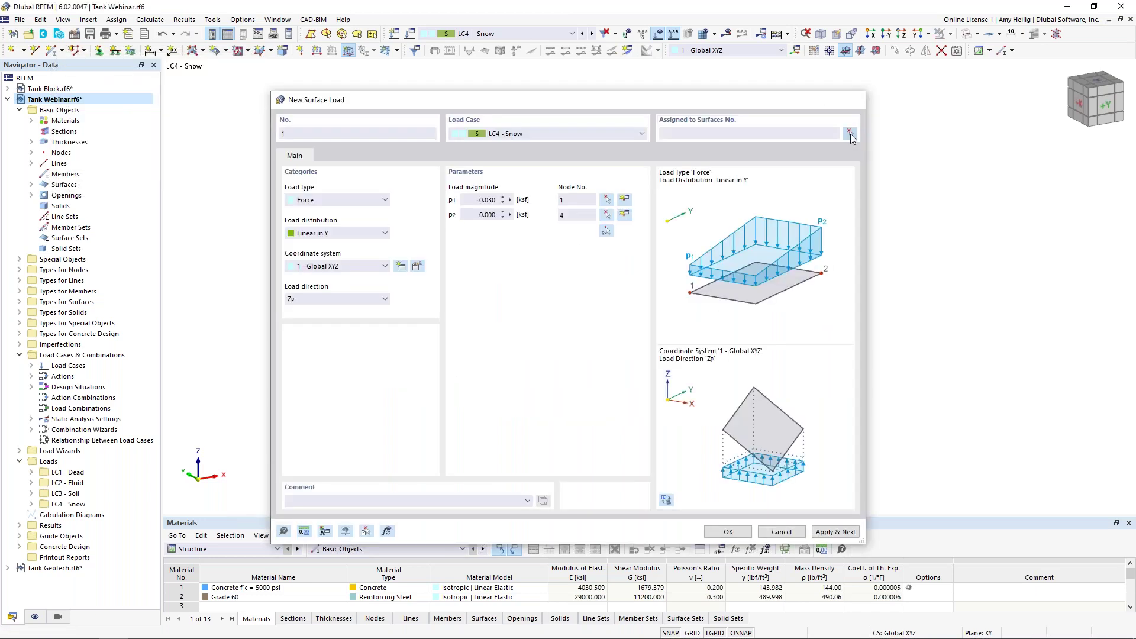
{"action": "left_click", "coordinate": [850, 134]}
{"action": "left_click", "coordinate": [661, 214]}
{"action": "left_click", "coordinate": [539, 231]}
{"action": "left_click", "coordinate": [177, 185]}
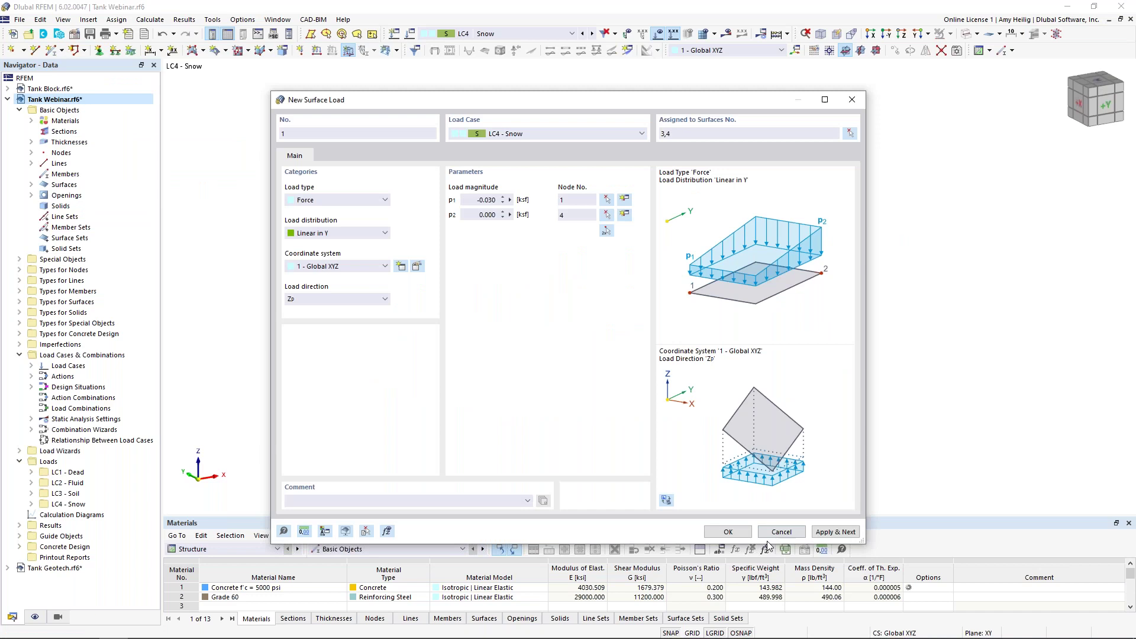
{"action": "left_click", "coordinate": [727, 531]}
{"action": "middle_click_drag", "start_coordinate": [626, 302], "coordinate": [650, 328]}
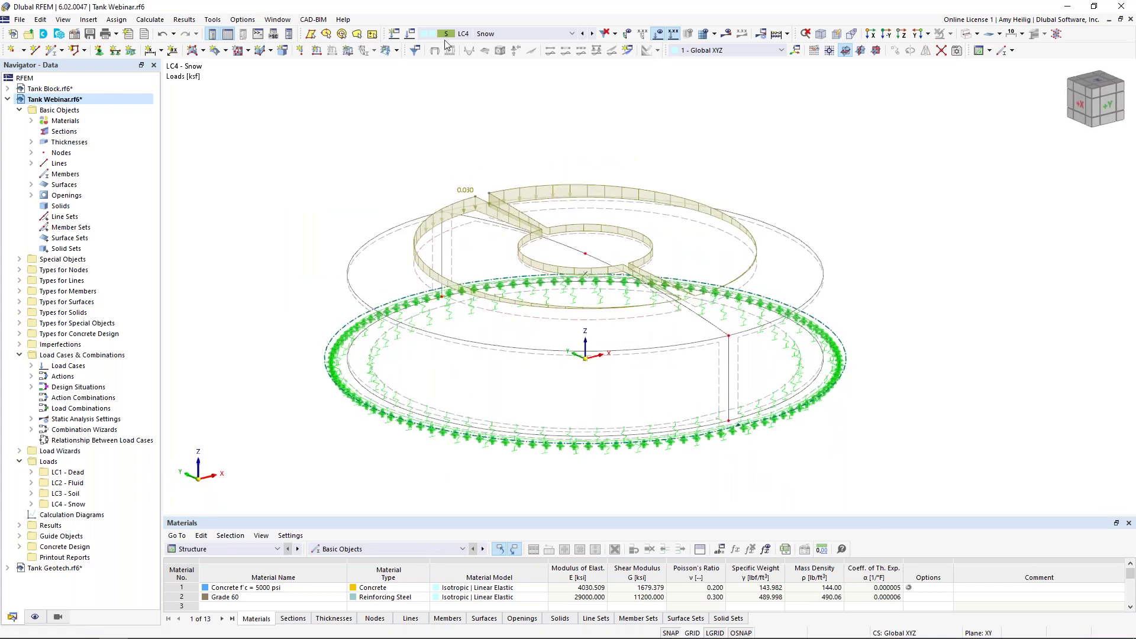
Step: Create a new load case named Wind with the Wind load action category
{"action": "left_click", "coordinate": [412, 37]}
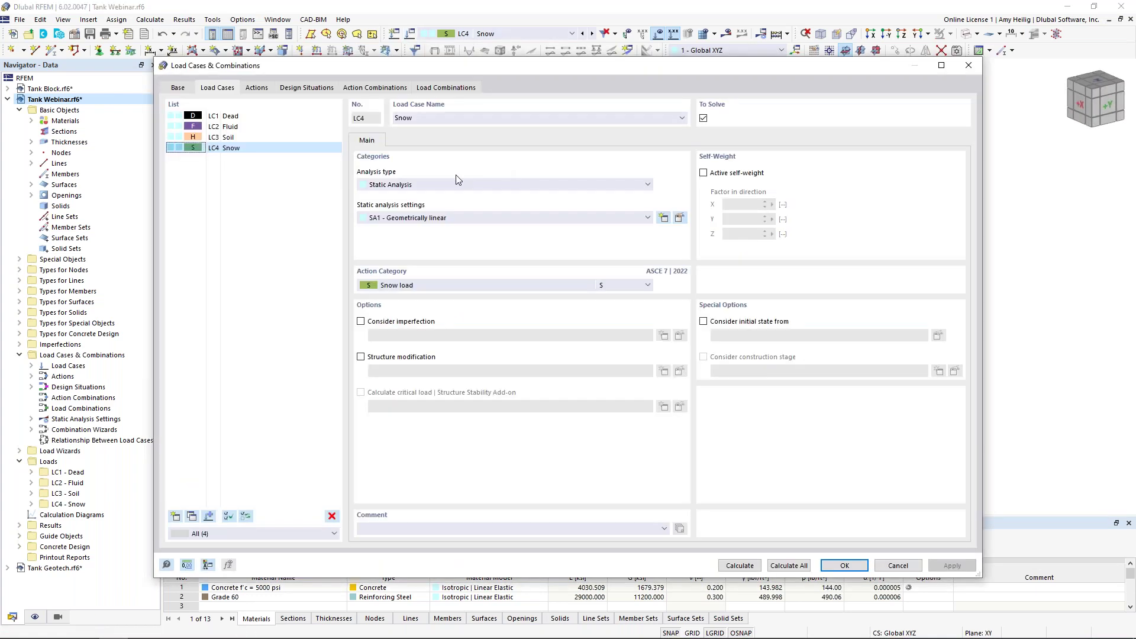
{"action": "left_click", "coordinate": [175, 515]}
{"action": "type", "text": "Wind"}
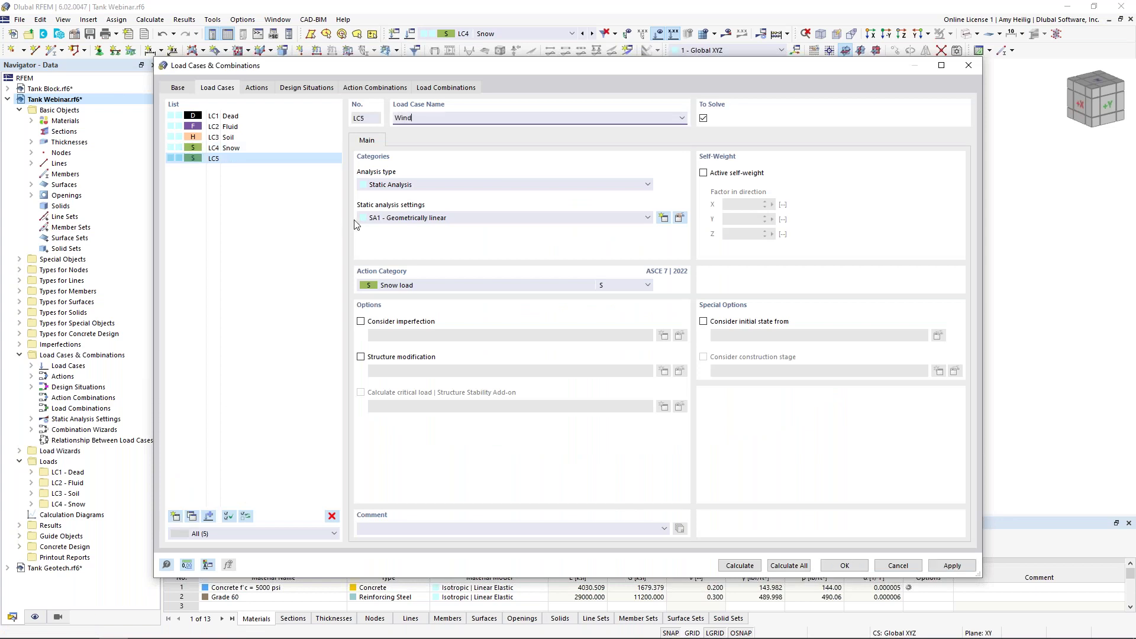
{"action": "left_click", "coordinate": [404, 285]}
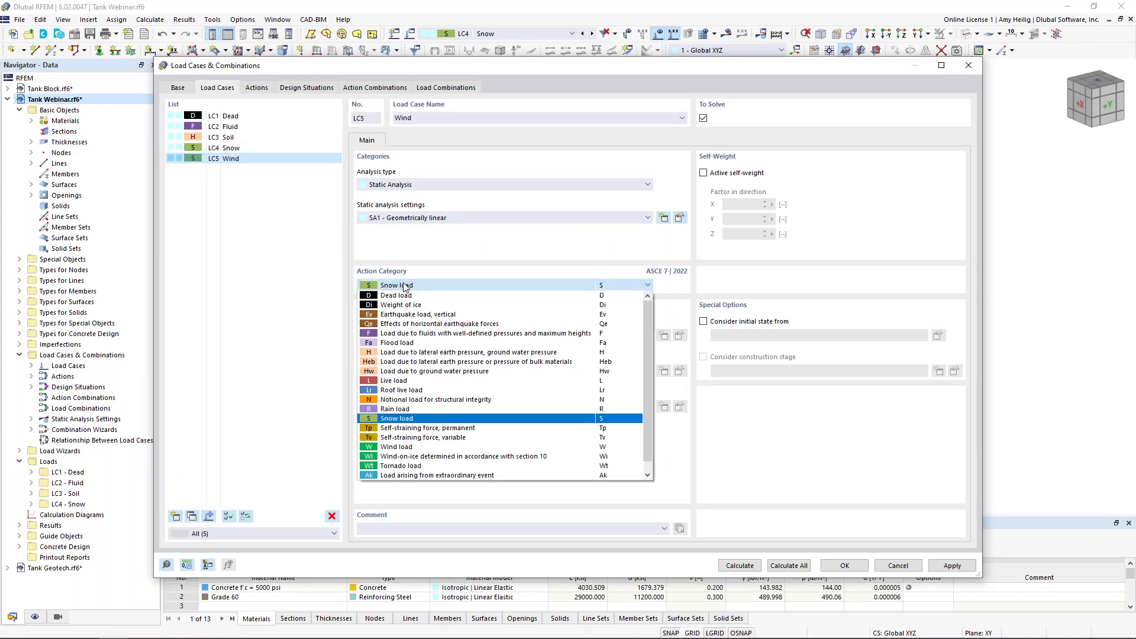
{"action": "left_click", "coordinate": [429, 447]}
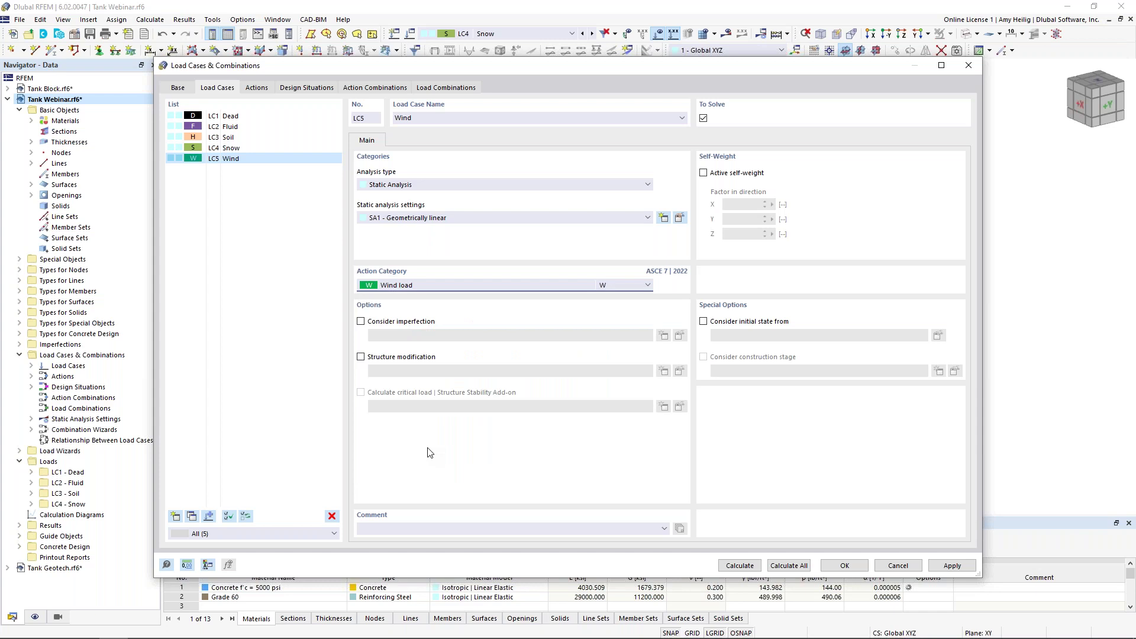
{"action": "left_click", "coordinate": [845, 566]}
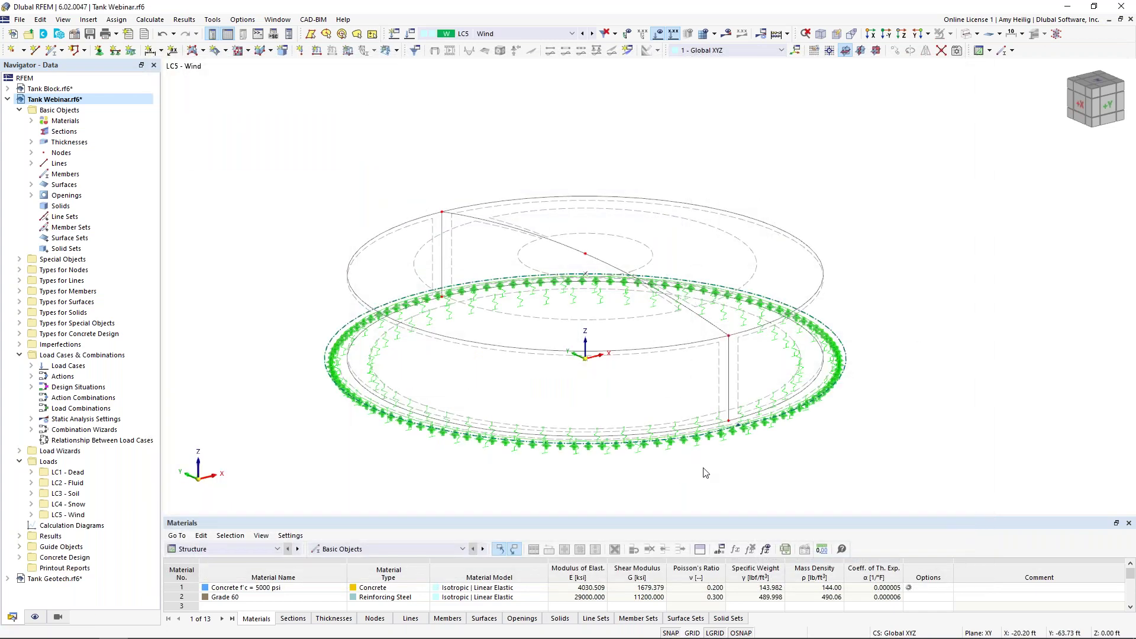
Step: Switch to the ASCE 7-22 PDF in Adobe Acrobat Reader and examine the external wall pressure coefficients for circular tanks in Figure 30.10-1
{"action": "scroll", "coordinate": [706, 472], "scroll_direction": "up", "scroll_amount": 1}
{"action": "key", "text": "super+Tab"}
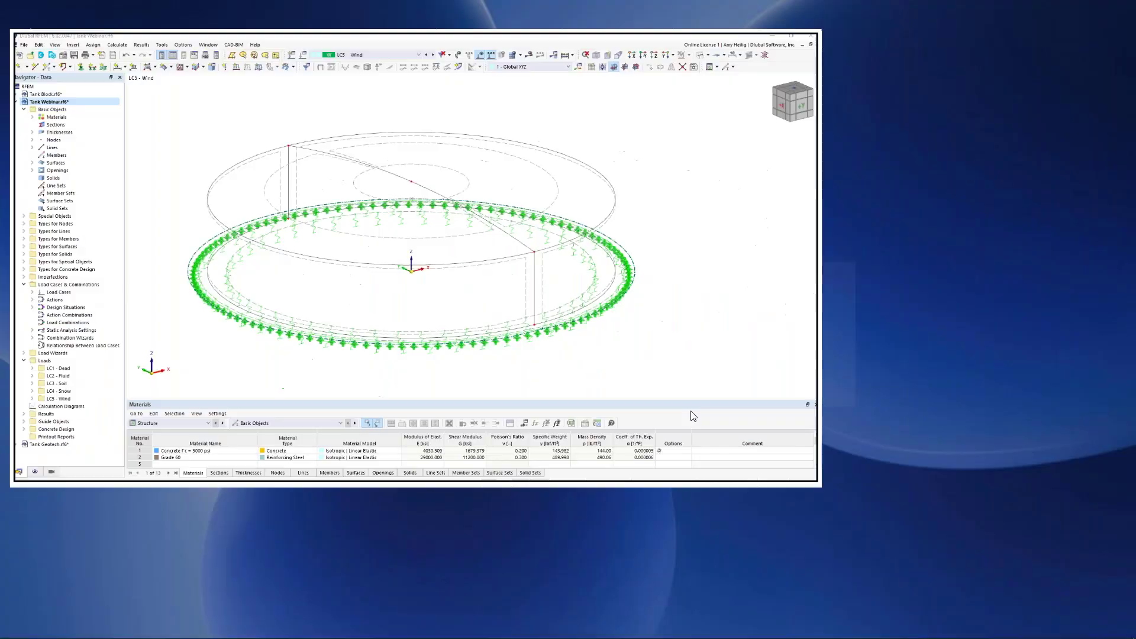
{"action": "left_click", "coordinate": [478, 349]}
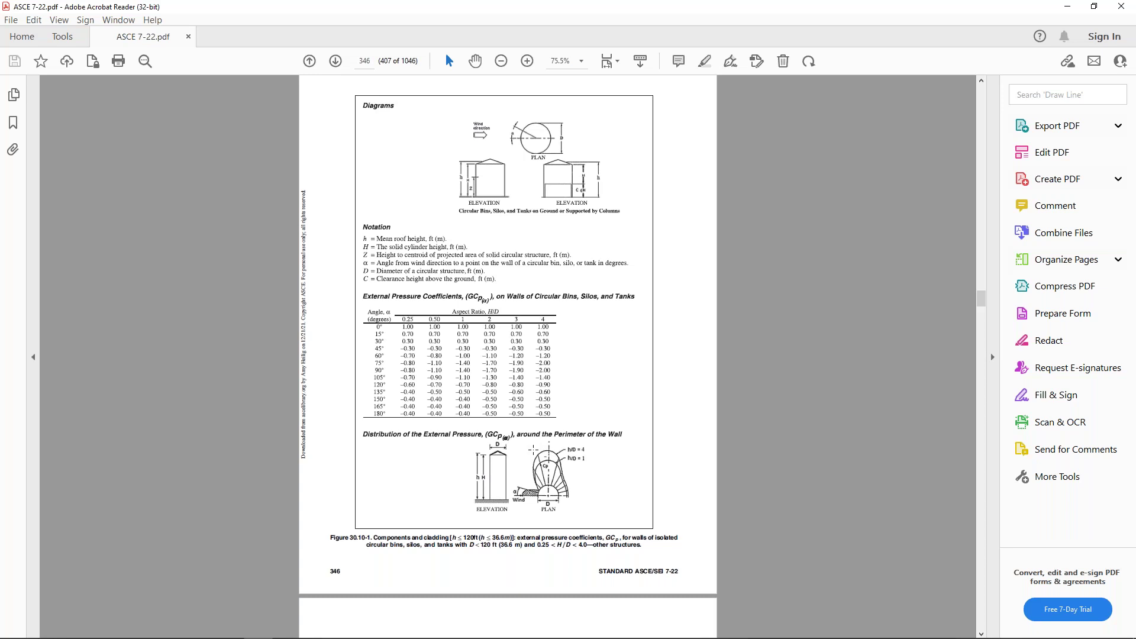
{"action": "scroll", "coordinate": [516, 487], "scroll_direction": "up", "scroll_amount": 3, "text": "ctrl"}
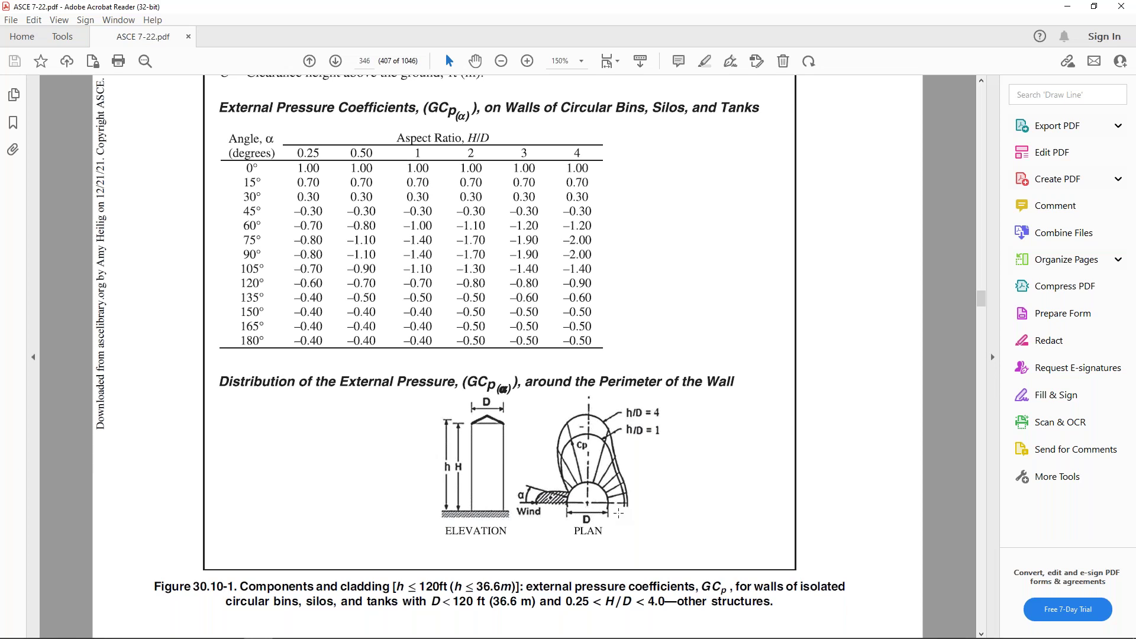
Step: Switch back to RFEM and start a new free rectangular load with the Varying along Perimeter distribution in the Wind load case
{"action": "key", "text": "super+Tab"}
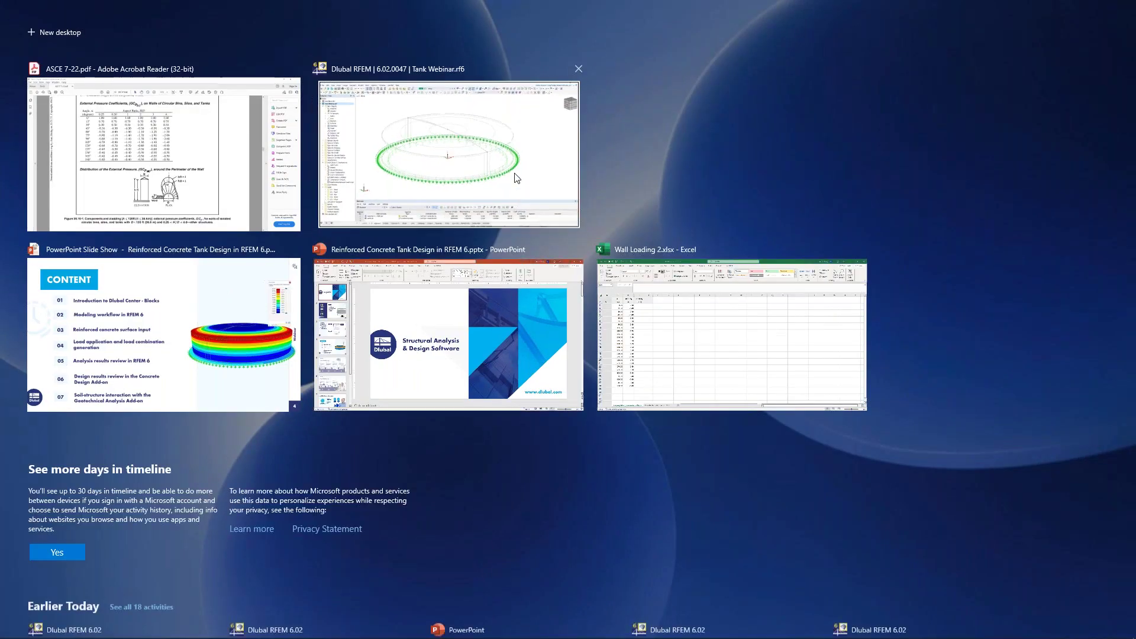
{"action": "left_click", "coordinate": [517, 178]}
{"action": "left_click", "coordinate": [396, 50]}
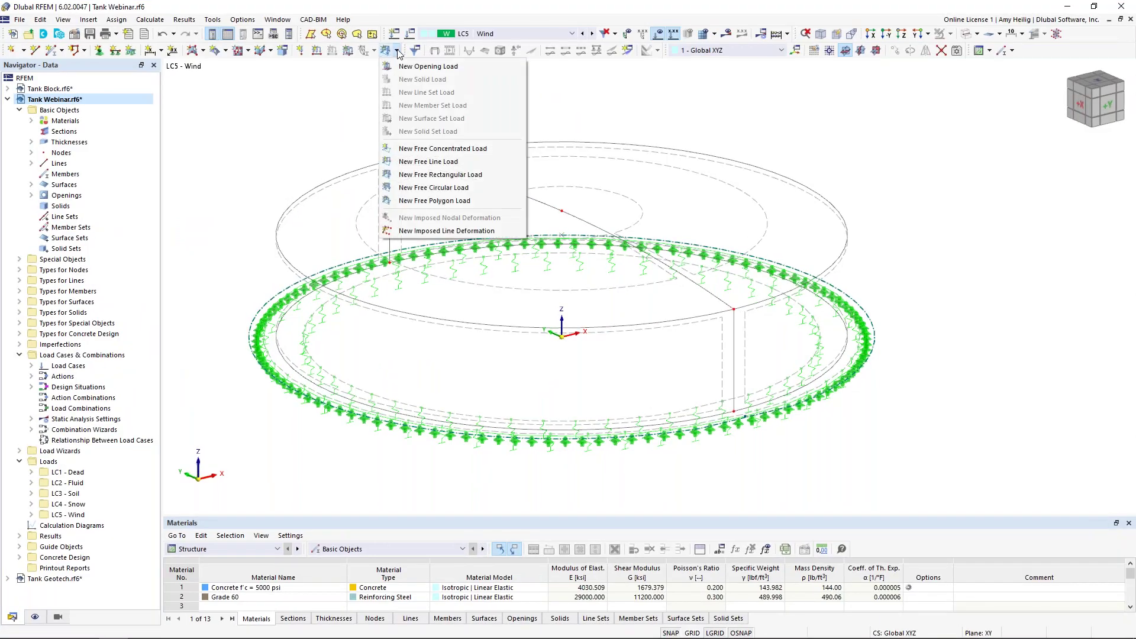
{"action": "left_click", "coordinate": [439, 176]}
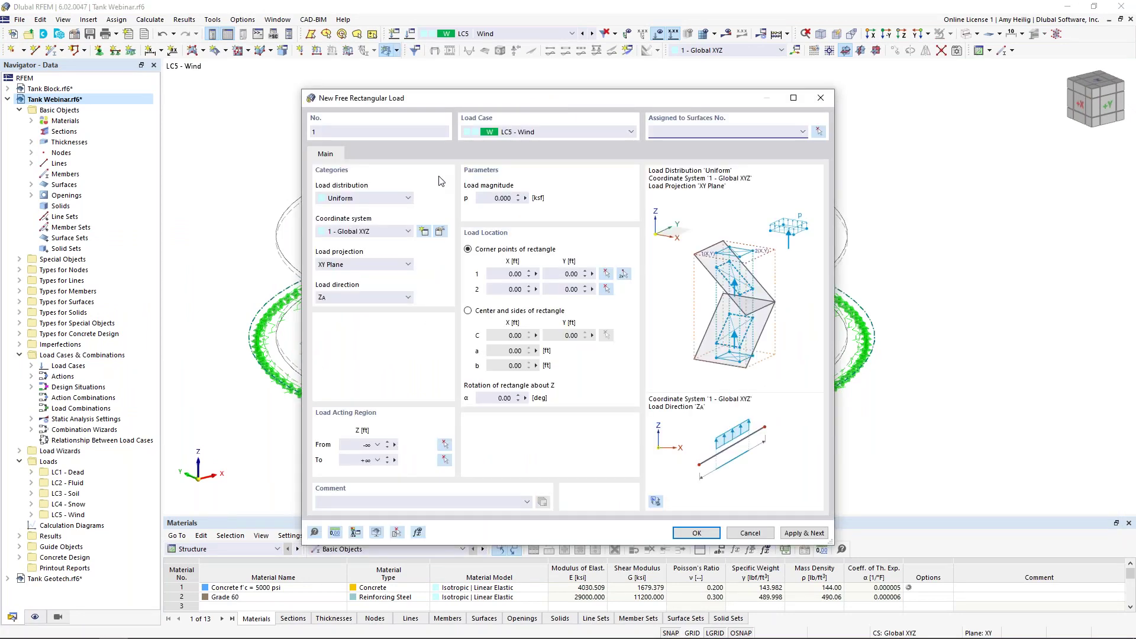
{"action": "left_click", "coordinate": [396, 199]}
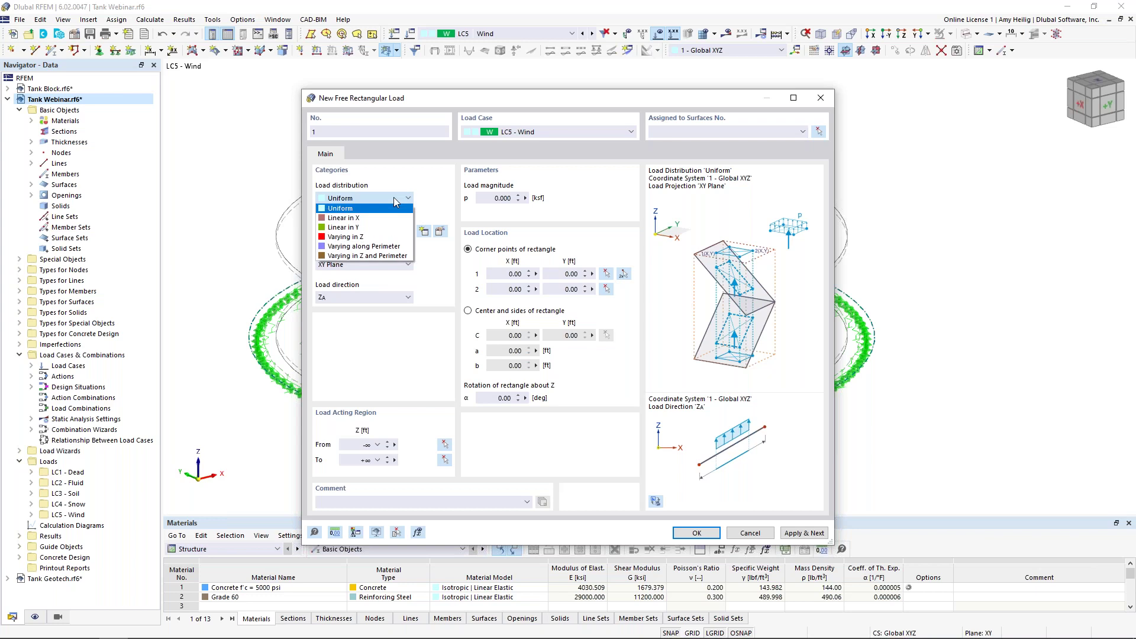
{"action": "left_click", "coordinate": [388, 246]}
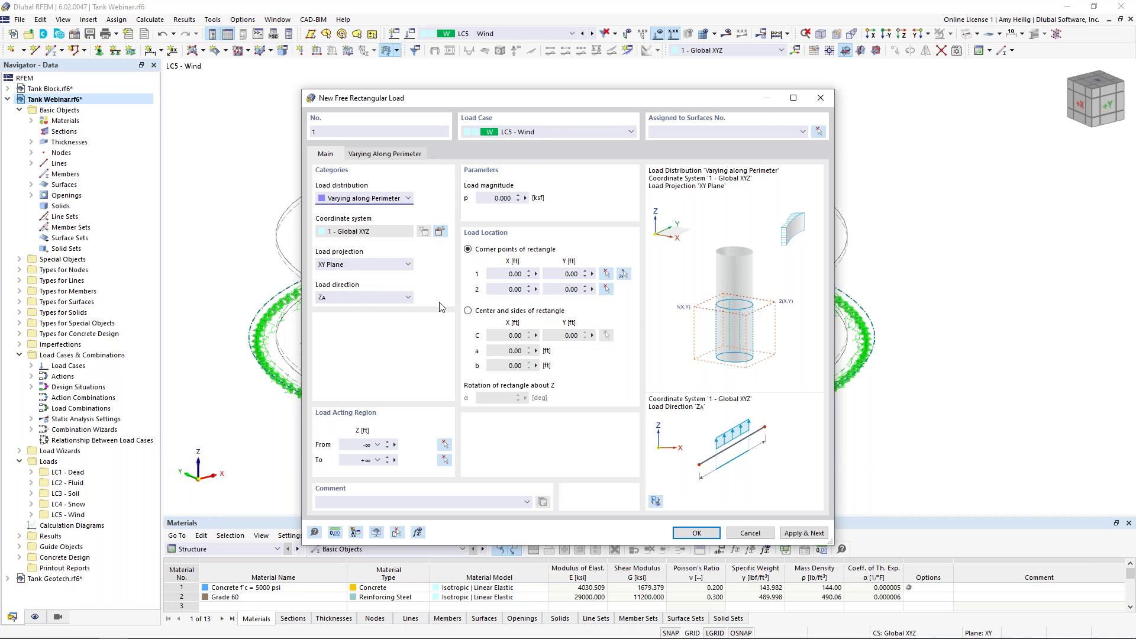
Step: Project the free rectangular load on the XY Plane, direct it in local z, and set its magnitude to -0.020 ksf
{"action": "left_click", "coordinate": [382, 267]}
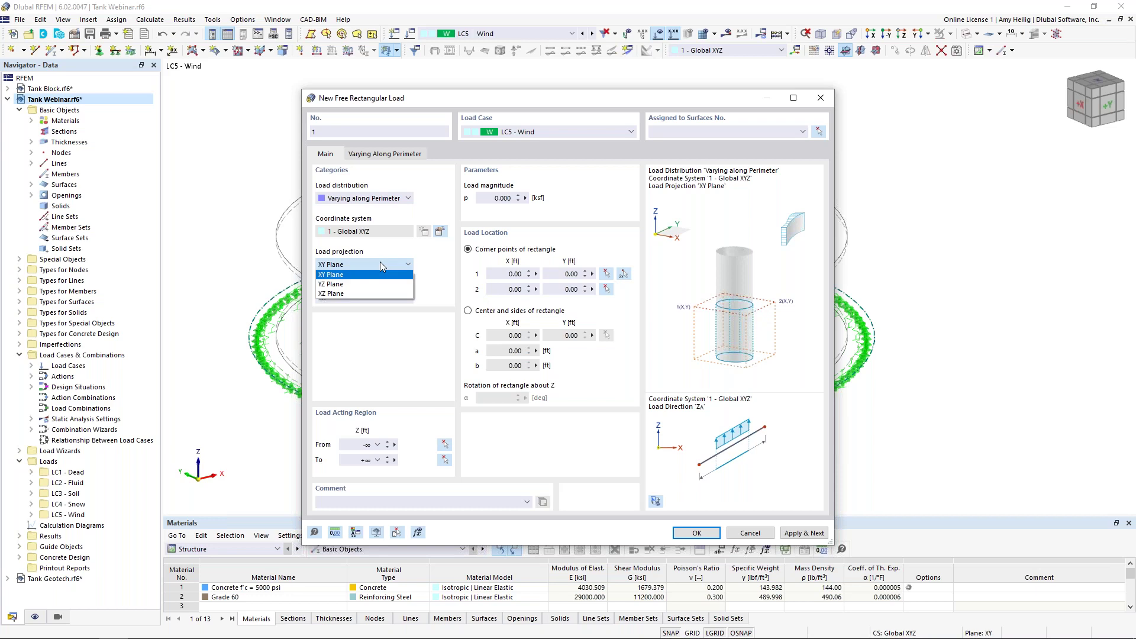
{"action": "left_click", "coordinate": [385, 280]}
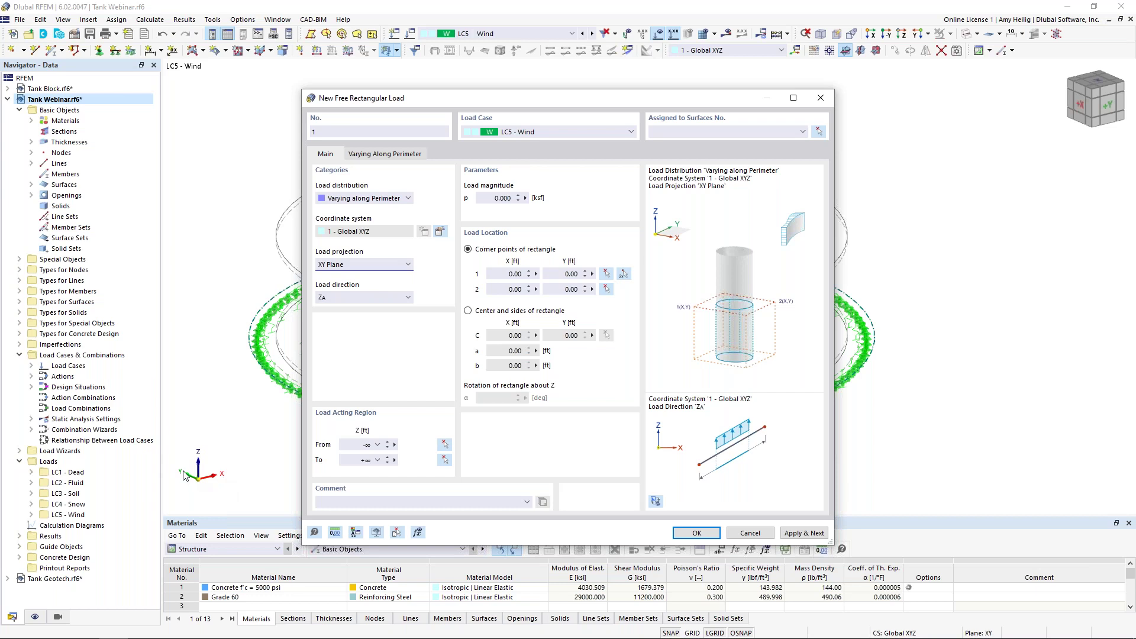
{"action": "left_click", "coordinate": [365, 299]}
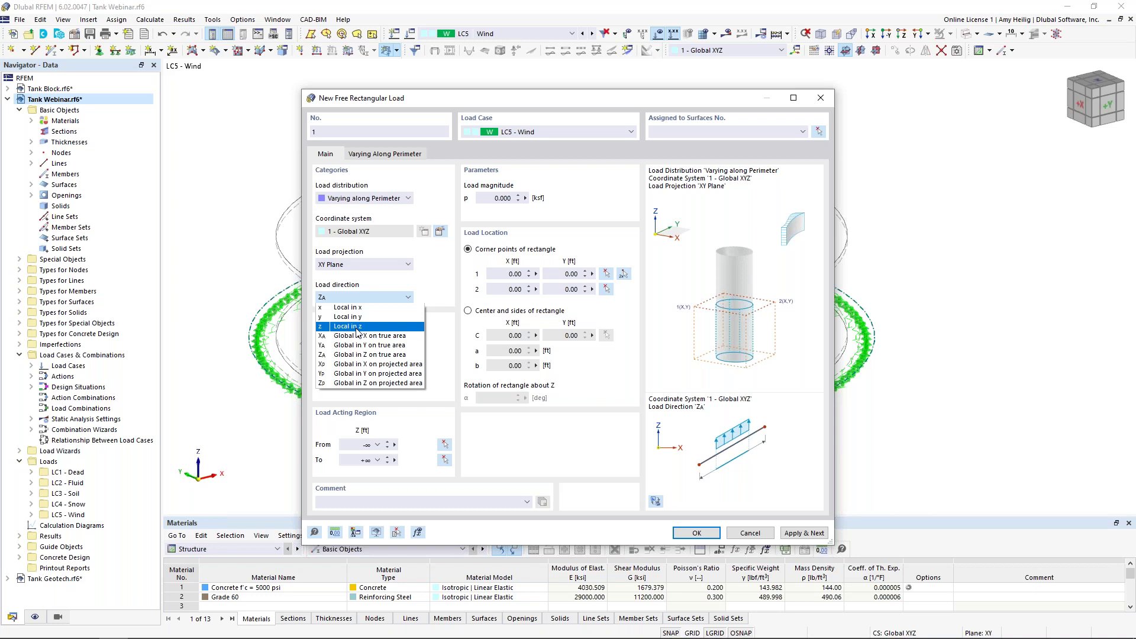
{"action": "left_click", "coordinate": [358, 327]}
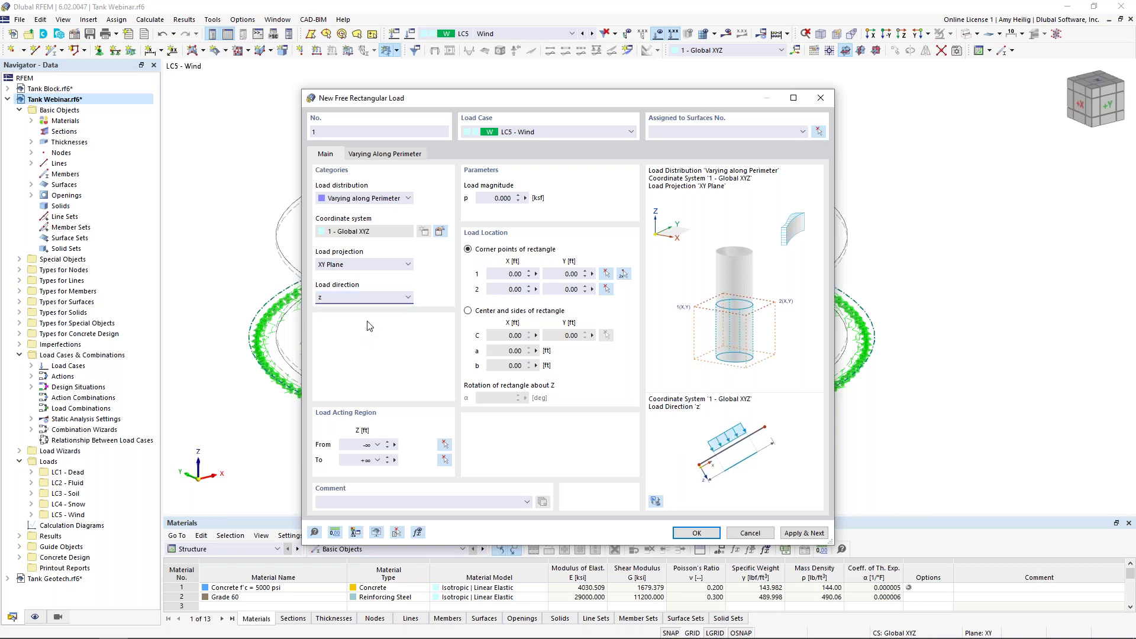
{"action": "key", "text": "Tab"}
{"action": "type", "text": "-0.02"}
Step: Define the perimeter load's vertical axis by setting the Z coordinate of the second point B to 10 ft
{"action": "left_click", "coordinate": [401, 156]}
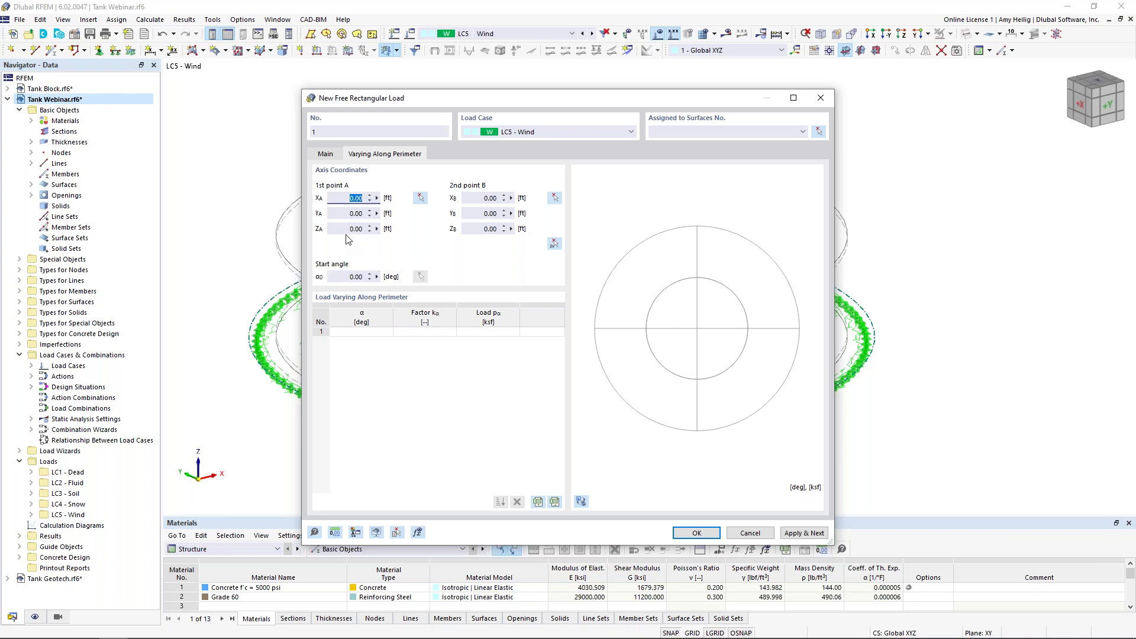
{"action": "left_click", "coordinate": [483, 228]}
{"action": "type", "text": "10"}
{"action": "left_click", "coordinate": [480, 214]}
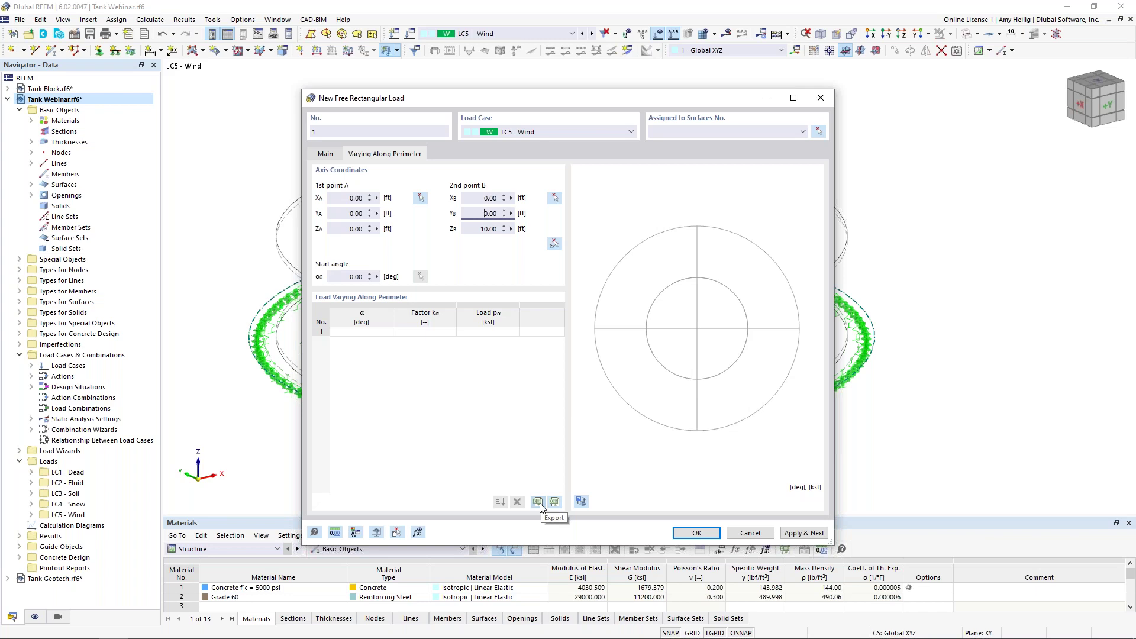
Step: Switch to Wall Loading 2.xlsx in Excel and select the first angle value on the Varying Along Perimeter - Walls sheet
{"action": "key", "text": "super+Tab"}
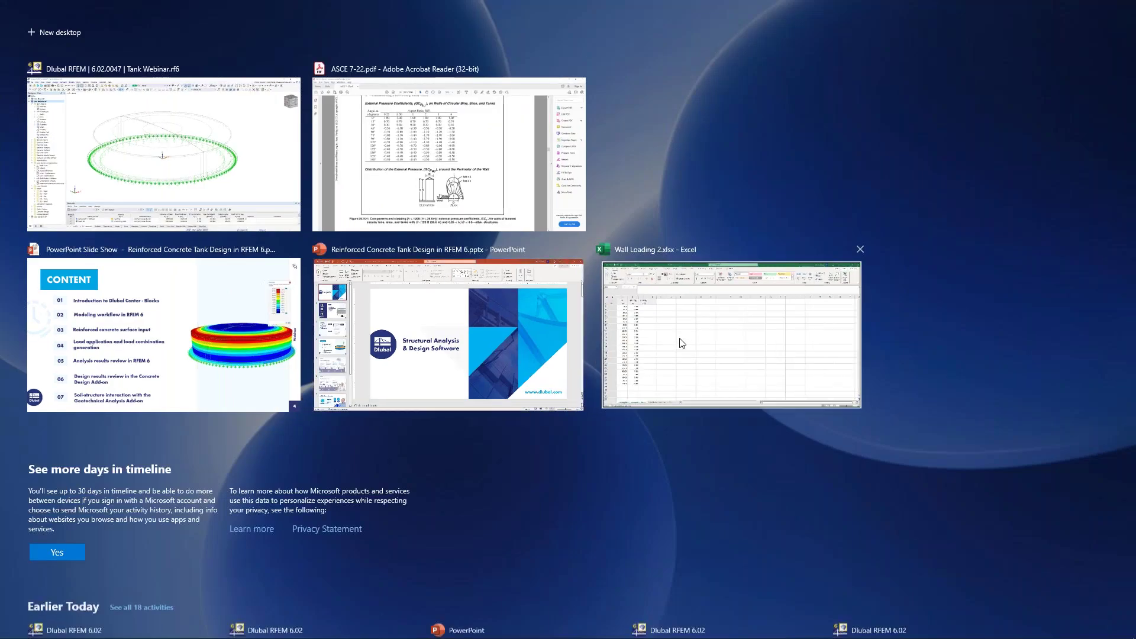
{"action": "left_click", "coordinate": [679, 343]}
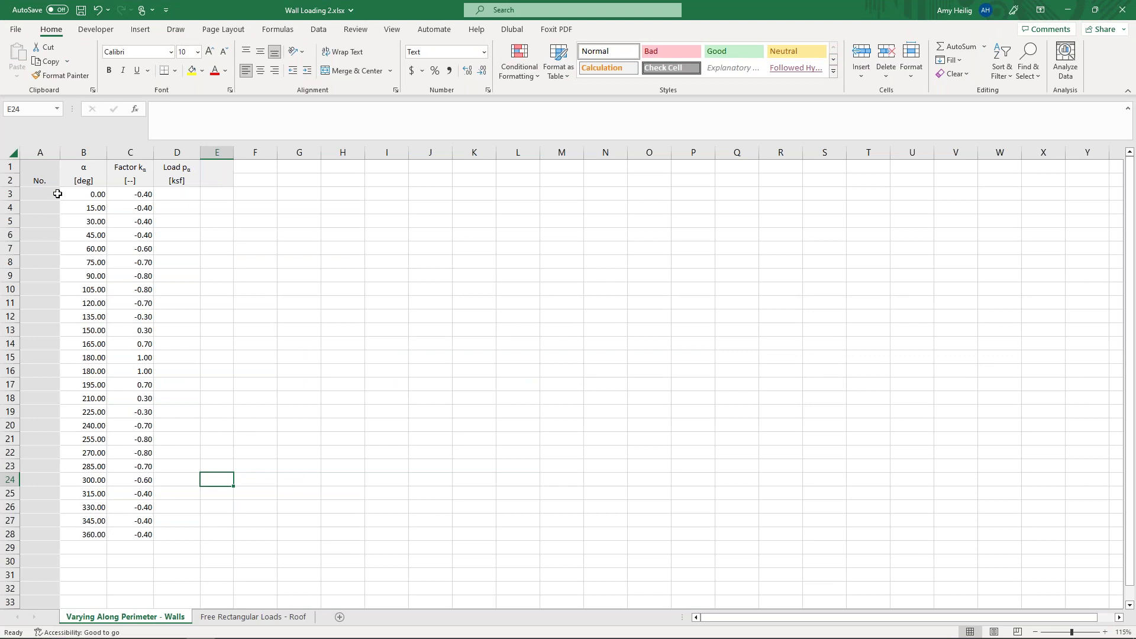
{"action": "scroll", "coordinate": [70, 195], "scroll_direction": "up", "scroll_amount": 1, "text": "ctrl"}
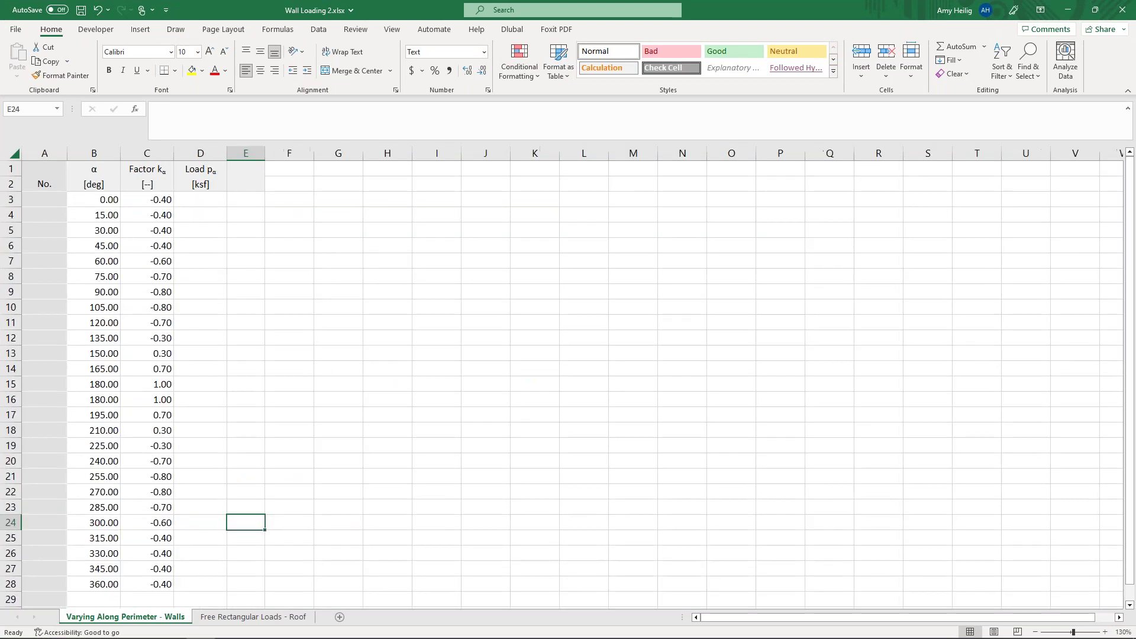
{"action": "left_click", "coordinate": [95, 199]}
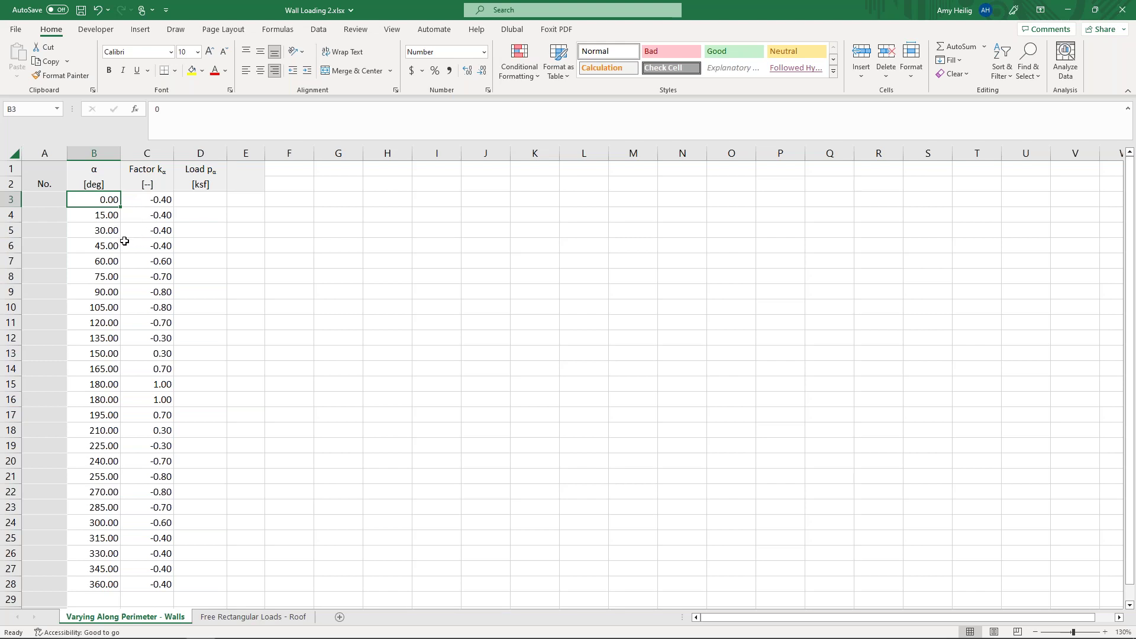
Step: Return to RFEM and import the perimeter angles and load factors from the open Excel sheet into the load table
{"action": "key", "text": "super+Tab"}
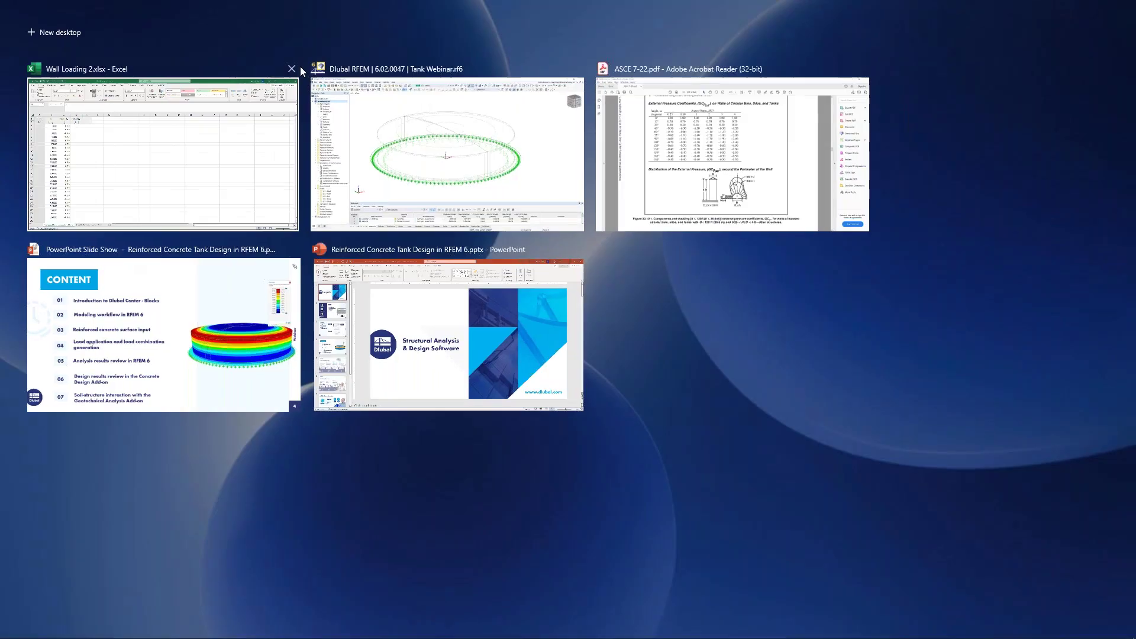
{"action": "left_click", "coordinate": [398, 113]}
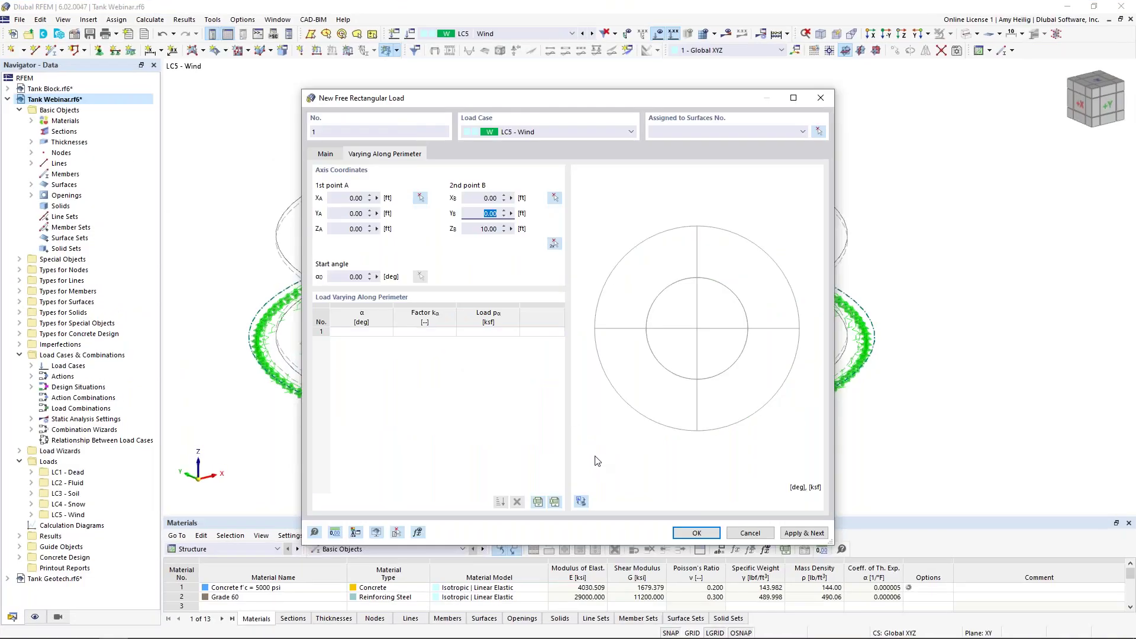
{"action": "left_click", "coordinate": [555, 507]}
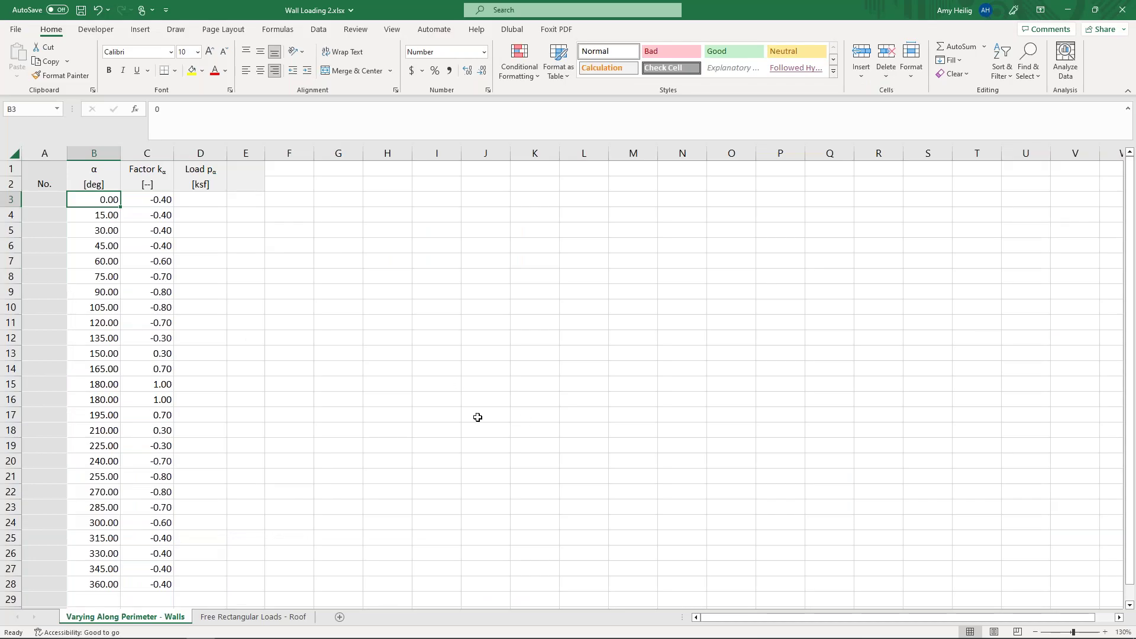
{"action": "key", "text": "super+Tab"}
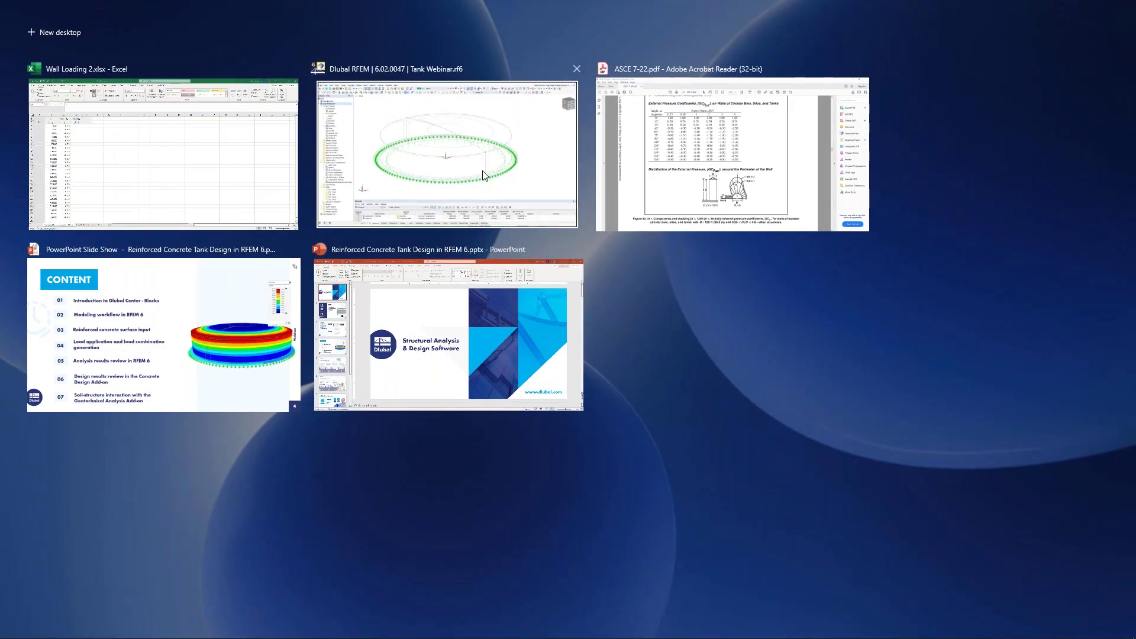
{"action": "left_click", "coordinate": [482, 173]}
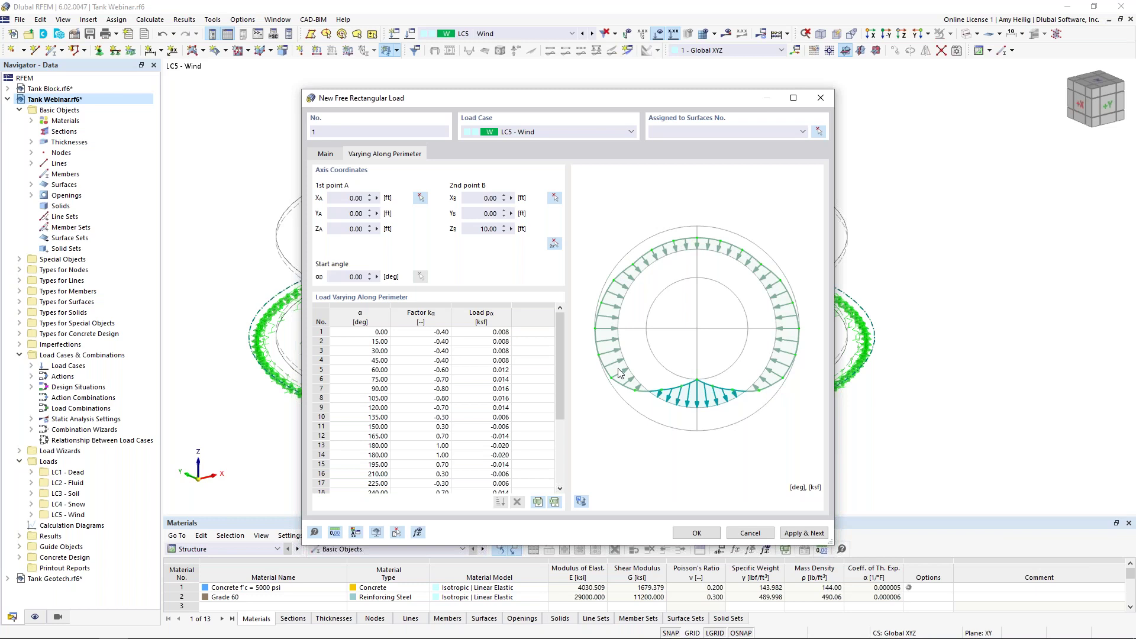
Step: Locate the wind load by center and sides of rectangle, with sides a and b both set to 90 ft
{"action": "left_click", "coordinate": [331, 158]}
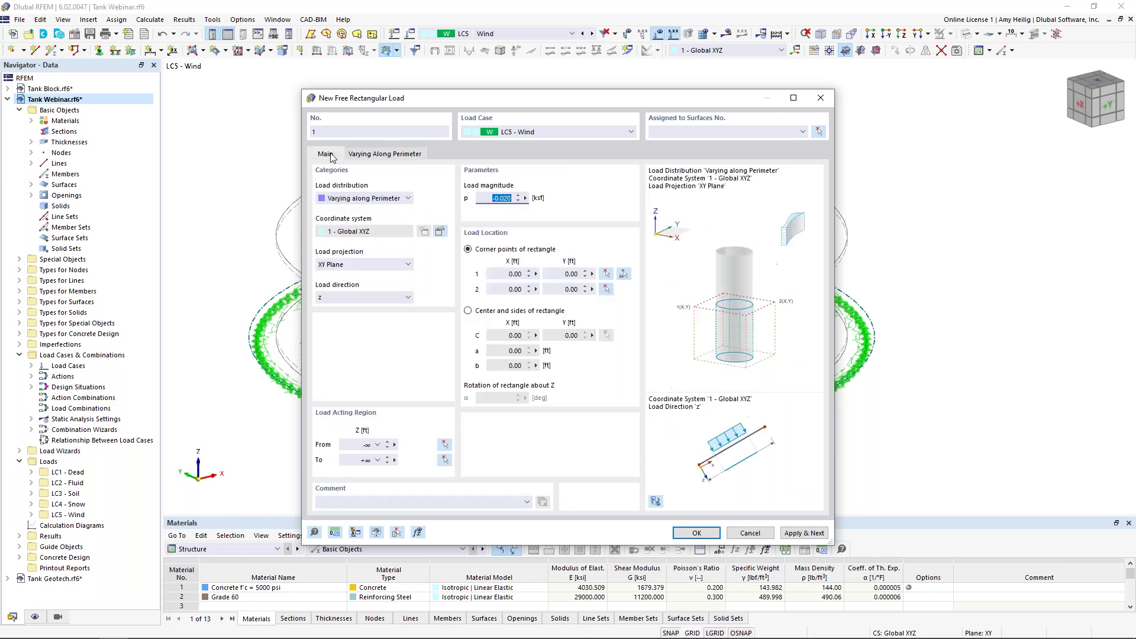
{"action": "left_click", "coordinate": [469, 312]}
{"action": "double_click", "coordinate": [513, 352]}
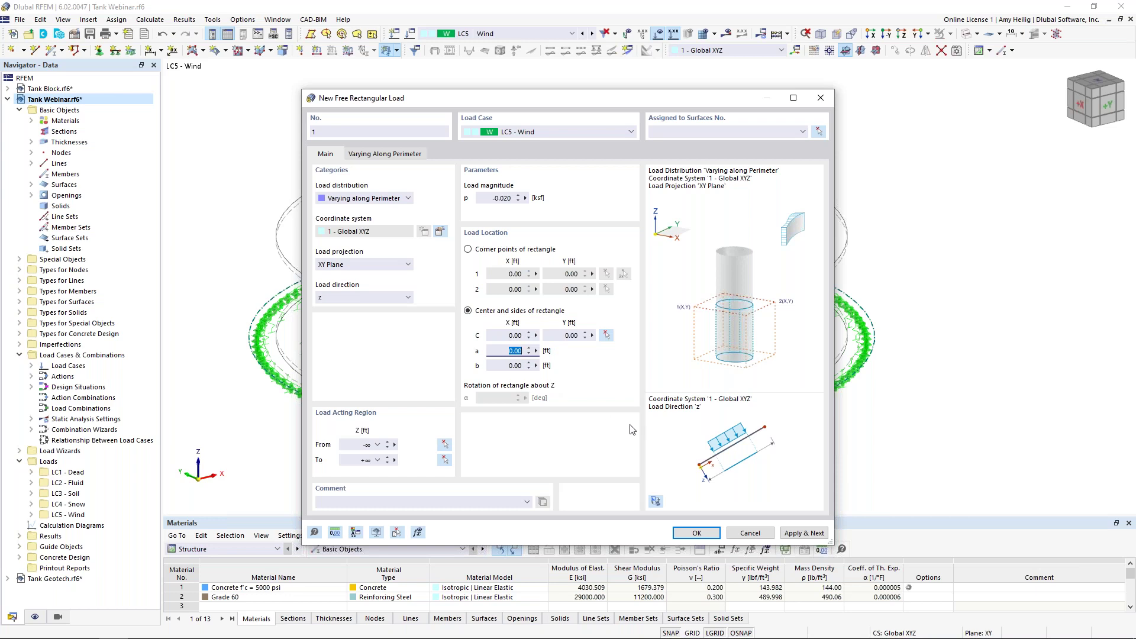
{"action": "type", "text": "90"}
{"action": "key", "text": "Tab"}
{"action": "type", "text": "9"}
{"action": "left_click", "coordinate": [519, 351]}
Step: Assign the free rectangular wind load to tank wall surfaces 1 and 2
{"action": "left_click", "coordinate": [817, 132]}
{"action": "left_click_drag", "start_coordinate": [764, 362], "coordinate": [701, 349]}
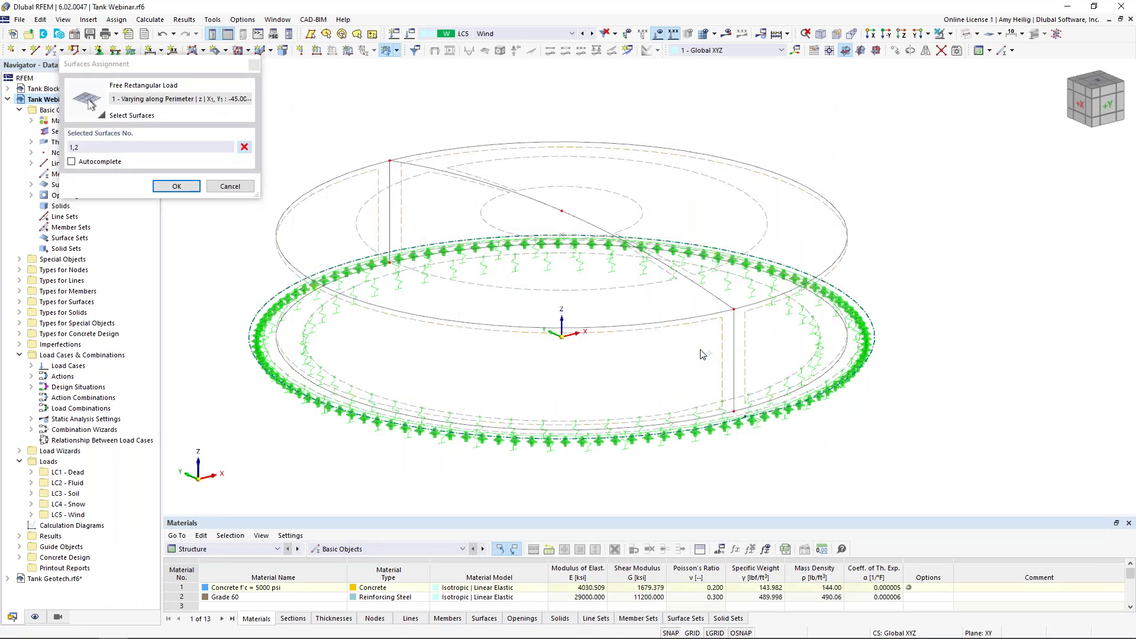
{"action": "left_click", "coordinate": [173, 187]}
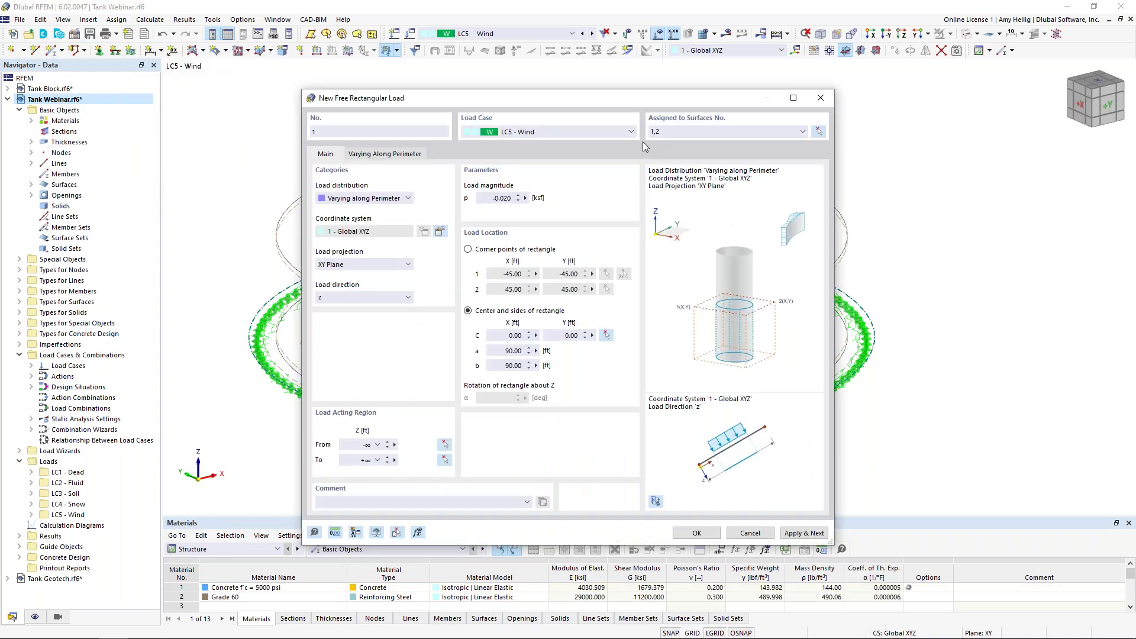
Step: Confirm the new free rectangular wind load and view the tank in the reverse Z-direction
{"action": "left_click", "coordinate": [697, 532]}
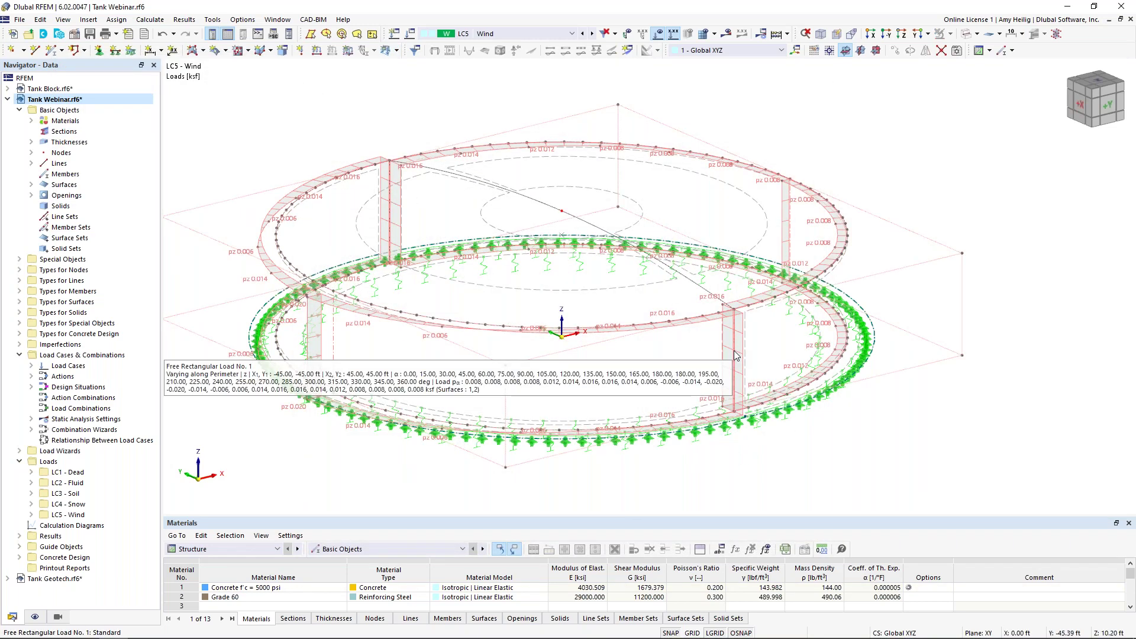
{"action": "middle_click_drag", "start_coordinate": [939, 208], "coordinate": [913, 195], "text": "ctrl"}
{"action": "mouse_move", "coordinate": [294, 294]}
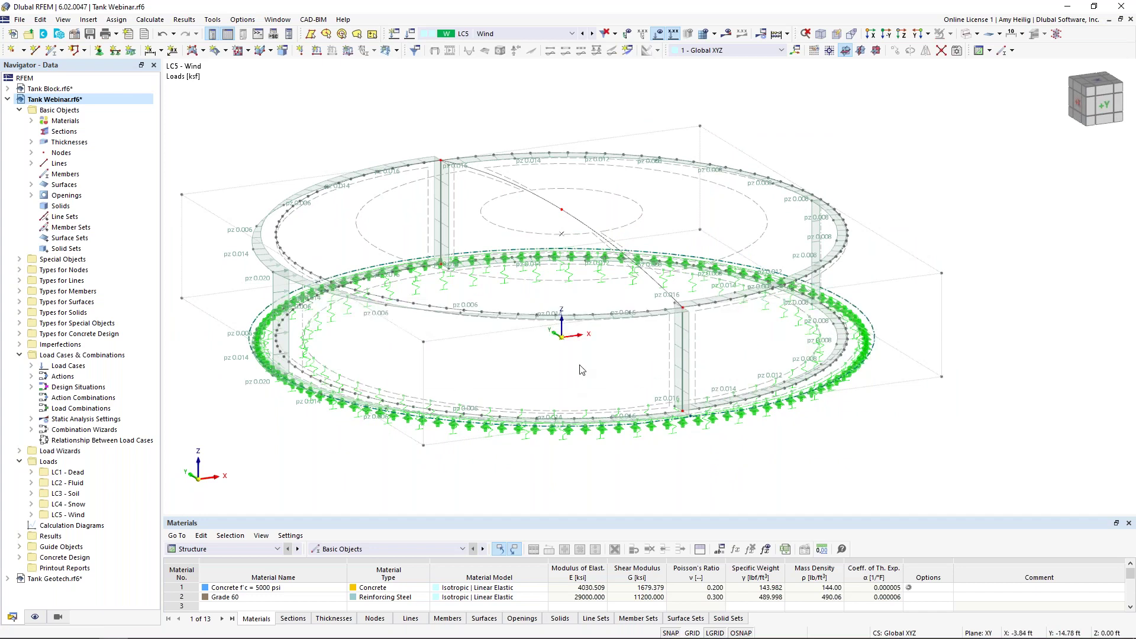
{"action": "left_click", "coordinate": [928, 33]}
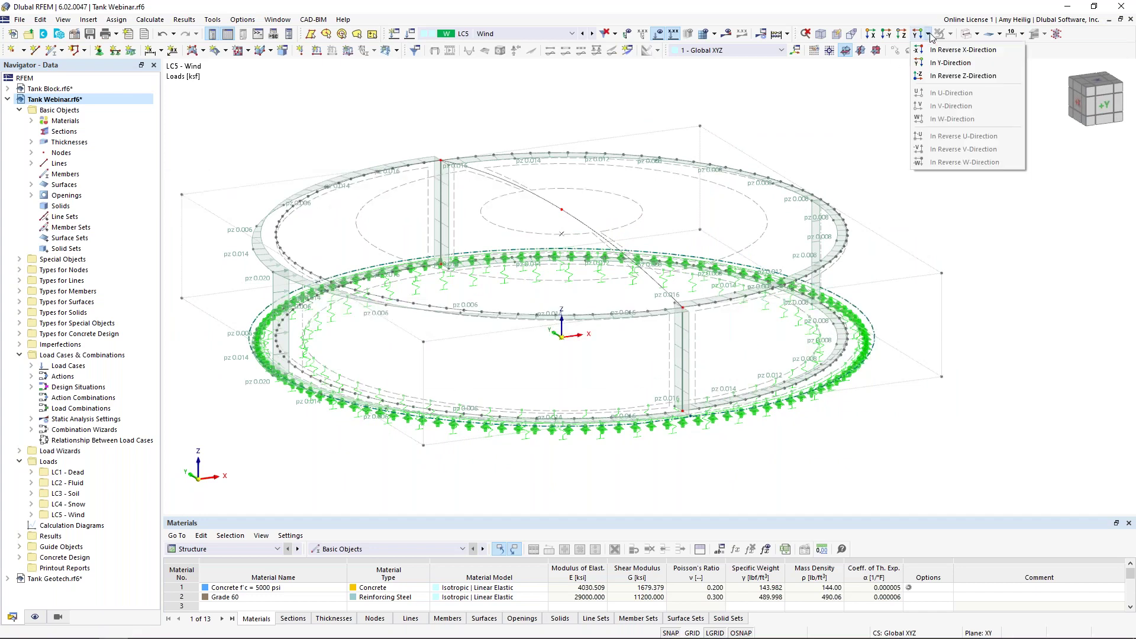
{"action": "left_click", "coordinate": [953, 75]}
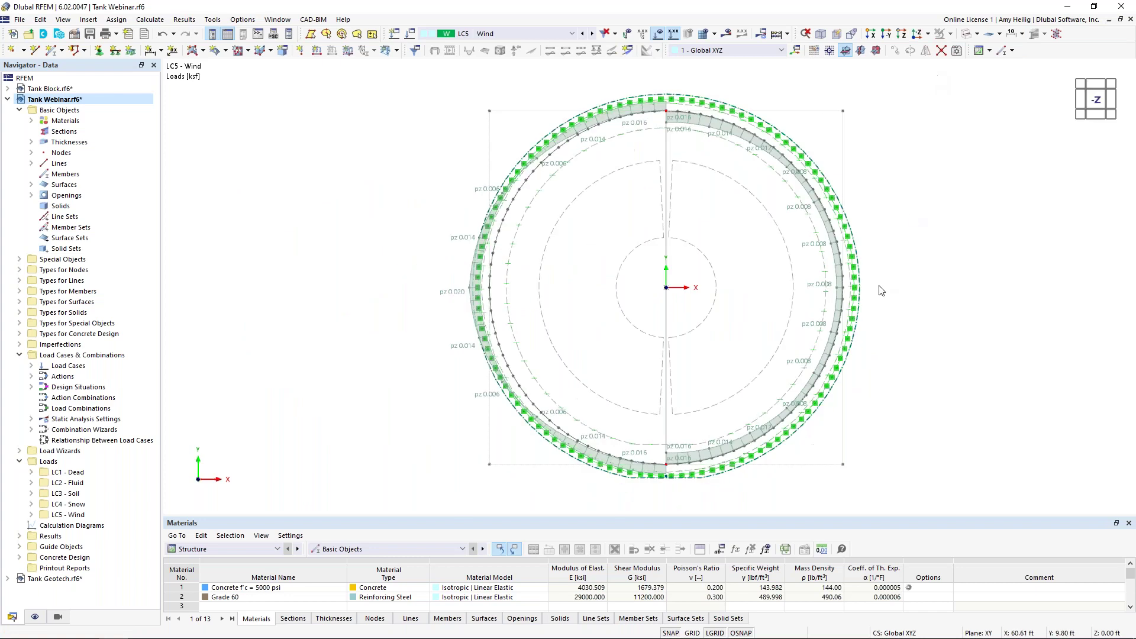
Step: Enlarge the graphical display size of the free rectangular wind load on the tank walls
{"action": "right_click", "coordinate": [463, 294]}
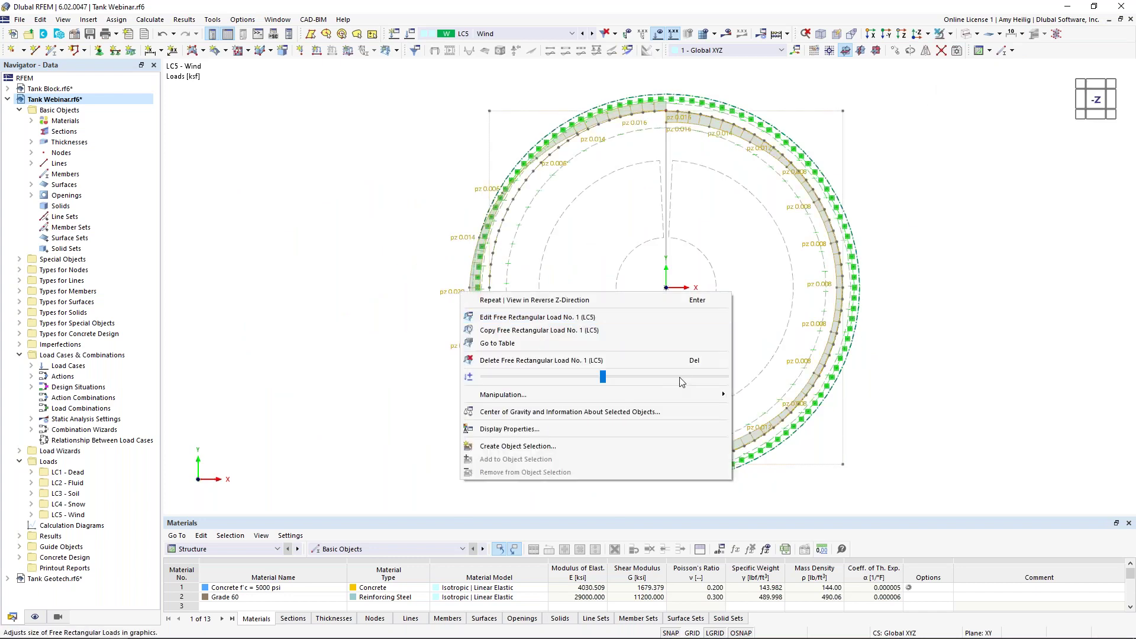
{"action": "left_click_drag", "start_coordinate": [627, 376], "coordinate": [726, 376]}
{"action": "left_click", "coordinate": [944, 386]}
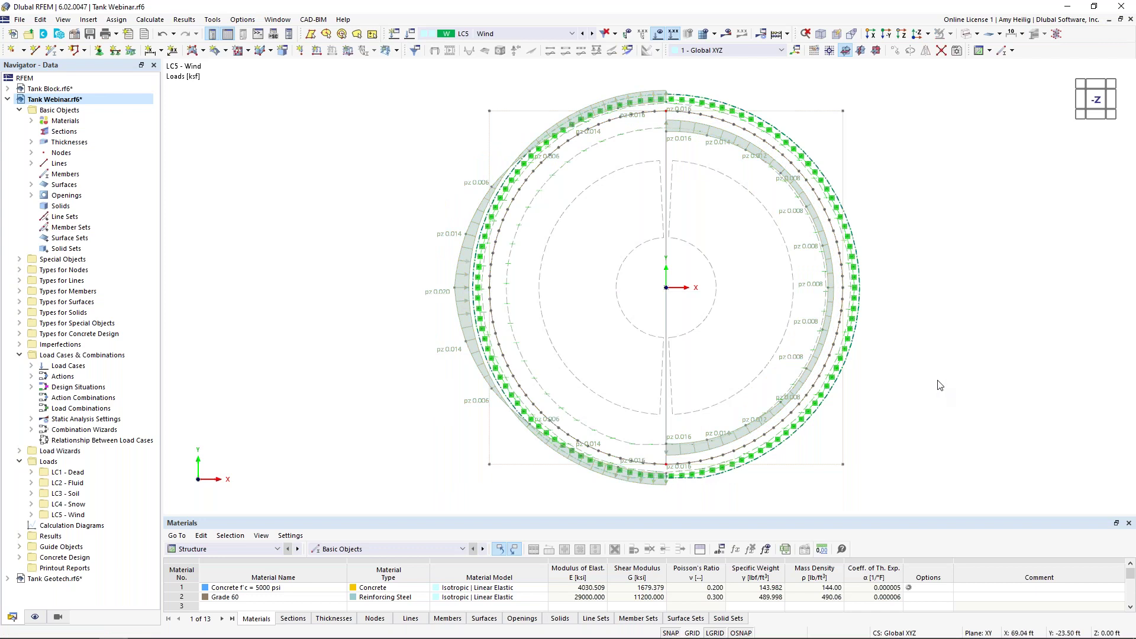
Step: Return to an isometric-like view, enlarge the table area and show the free rectangular loads table for LC5 - Wind
{"action": "middle_click_drag", "start_coordinate": [770, 389], "coordinate": [683, 387]}
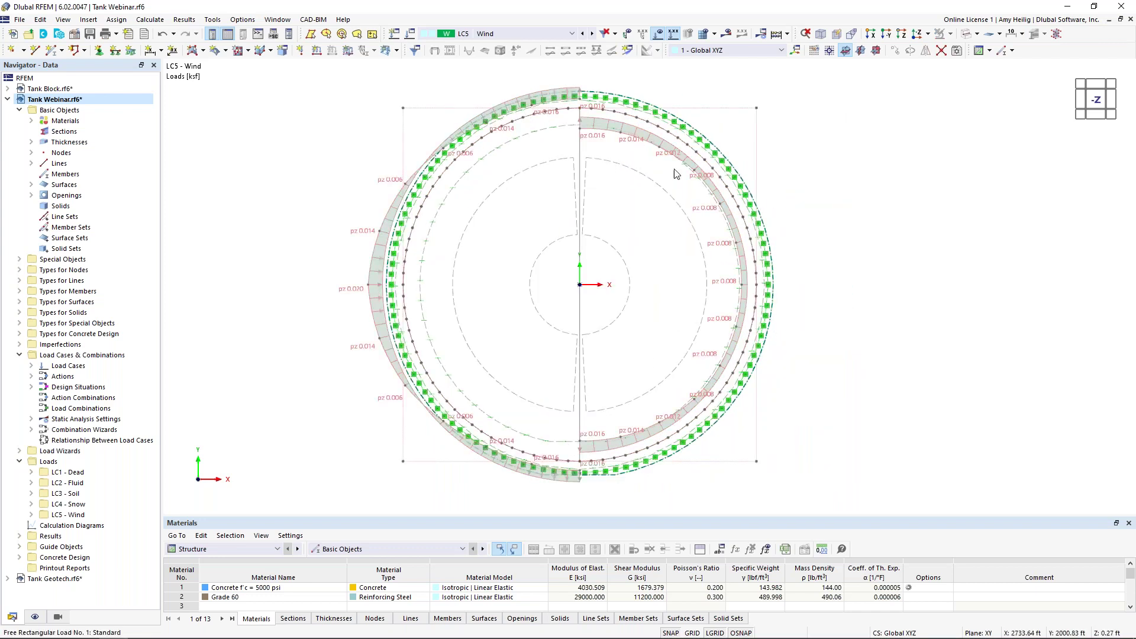
{"action": "middle_click_drag", "start_coordinate": [726, 483], "coordinate": [791, 300], "text": "ctrl"}
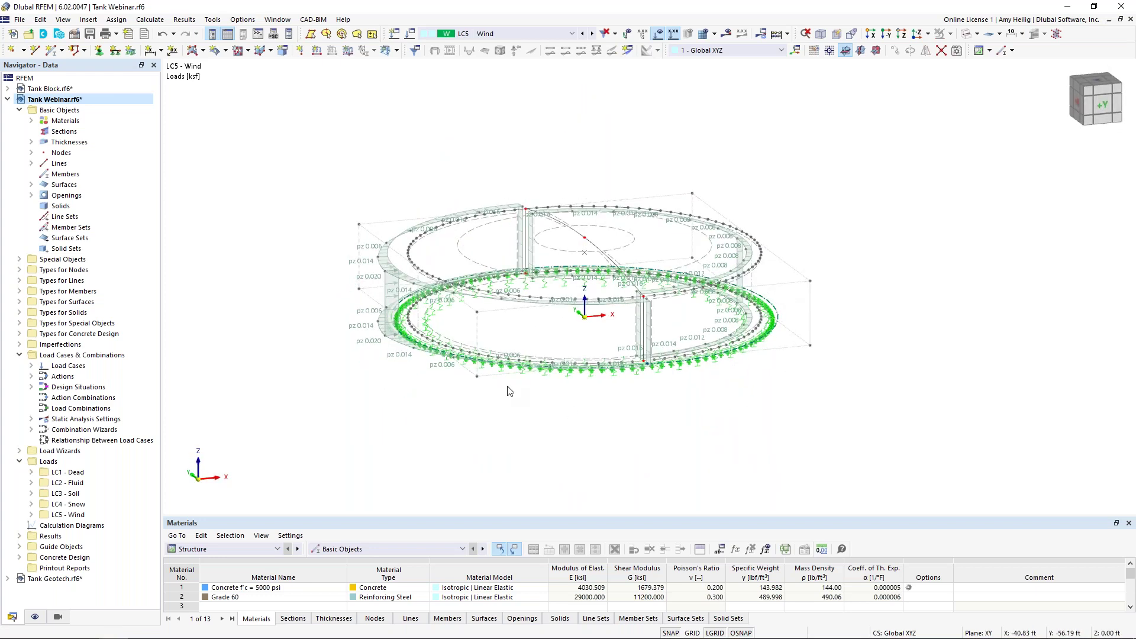
{"action": "middle_click_drag", "start_coordinate": [510, 391], "coordinate": [514, 459]}
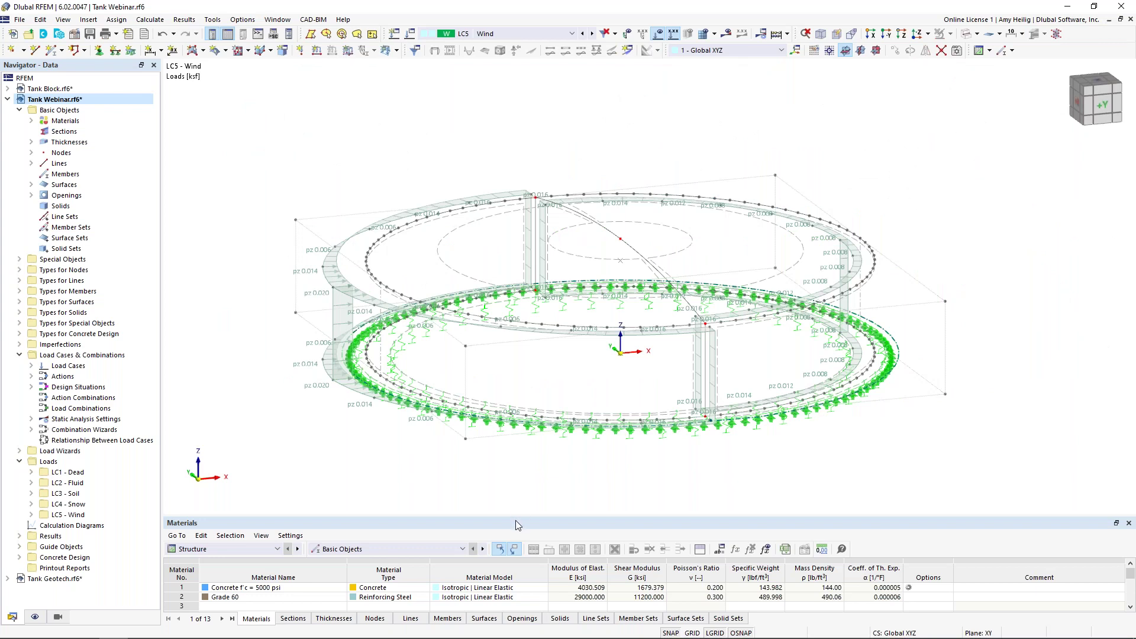
{"action": "left_click_drag", "start_coordinate": [515, 516], "coordinate": [514, 436]}
{"action": "middle_click_drag", "start_coordinate": [620, 418], "coordinate": [590, 367]}
{"action": "left_click", "coordinate": [213, 468]}
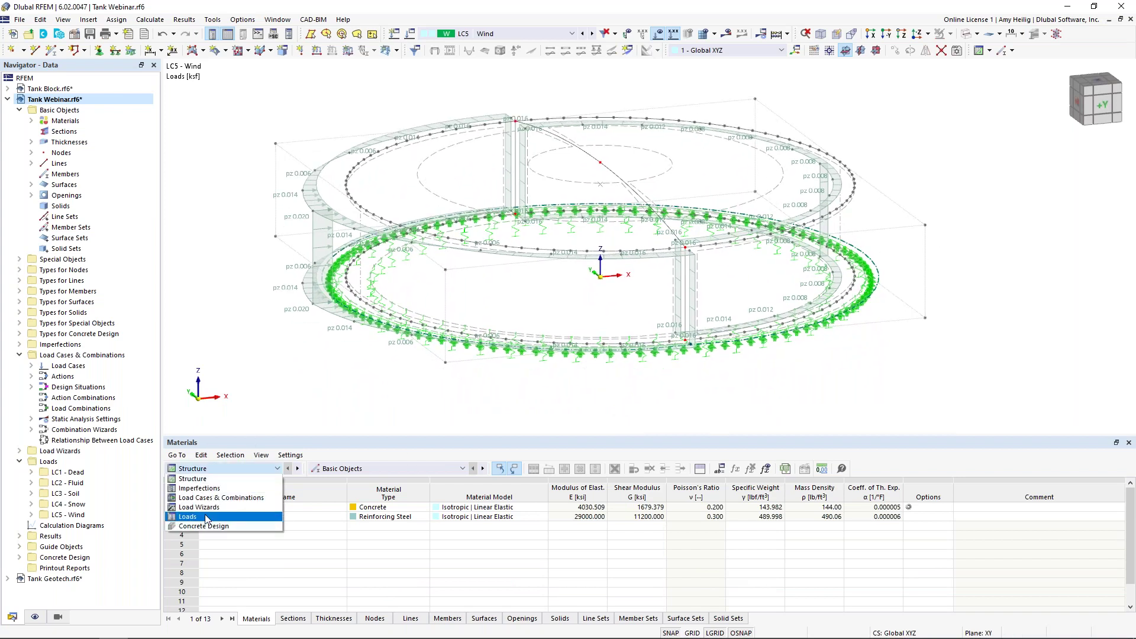
{"action": "left_click", "coordinate": [206, 518]}
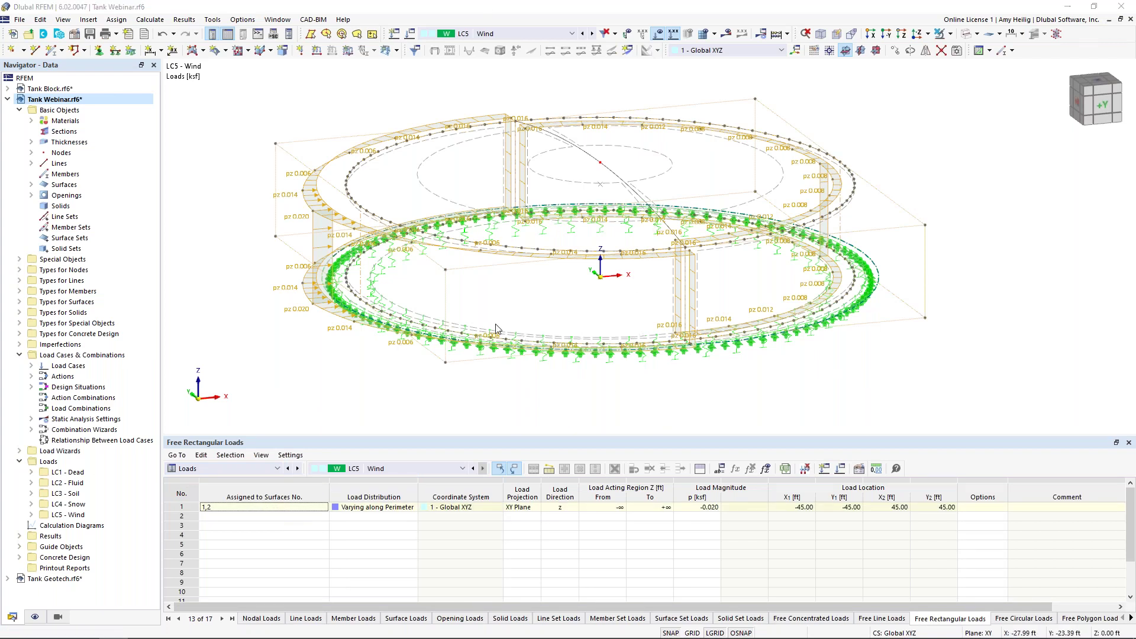
Step: Switch to Wall Loading 2.xlsx in Excel and copy both load rows, columns B to N, from the Free Rectangular Loads - Roof sheet
{"action": "key", "text": "super+Tab"}
{"action": "left_click", "coordinate": [526, 176]}
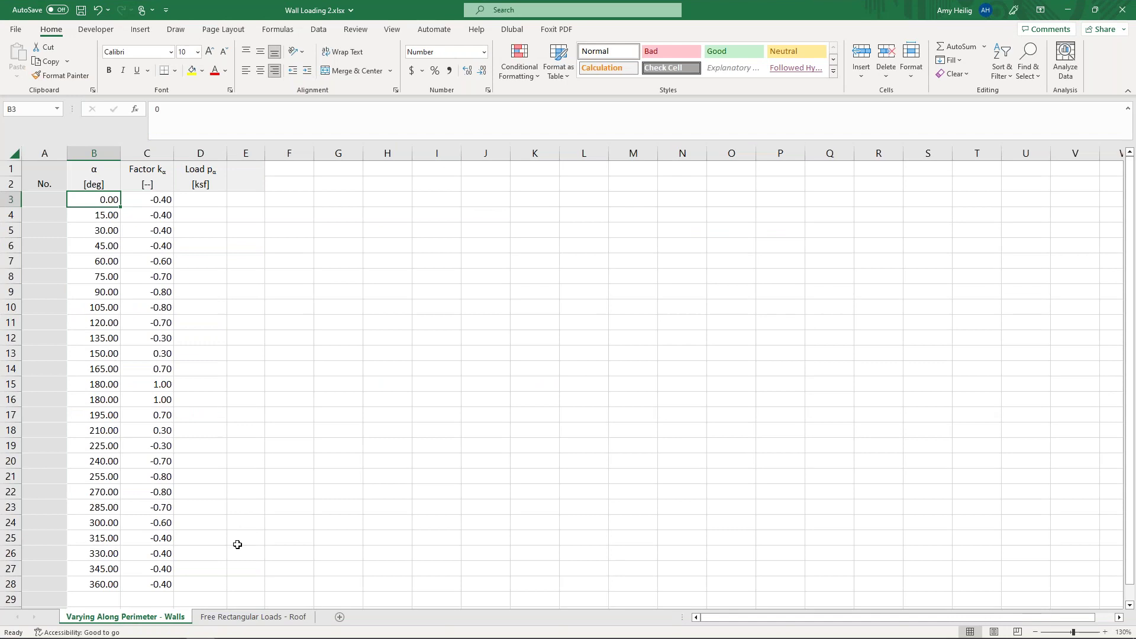
{"action": "left_click", "coordinate": [254, 616]}
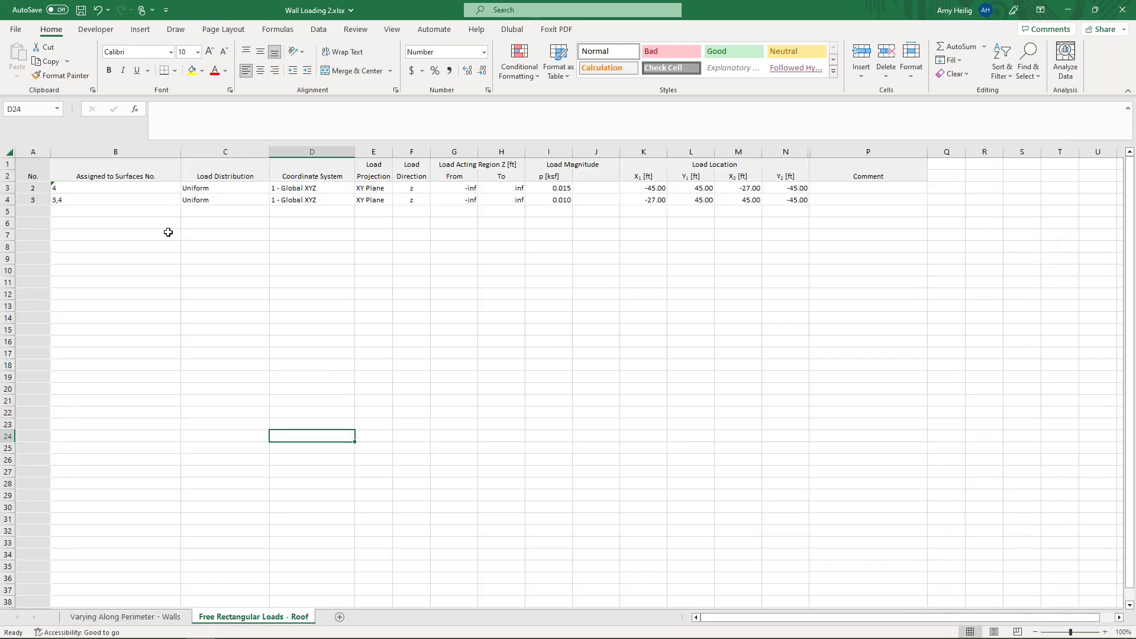
{"action": "left_click", "coordinate": [147, 187]}
{"action": "left_click_drag", "start_coordinate": [147, 187], "coordinate": [776, 200]}
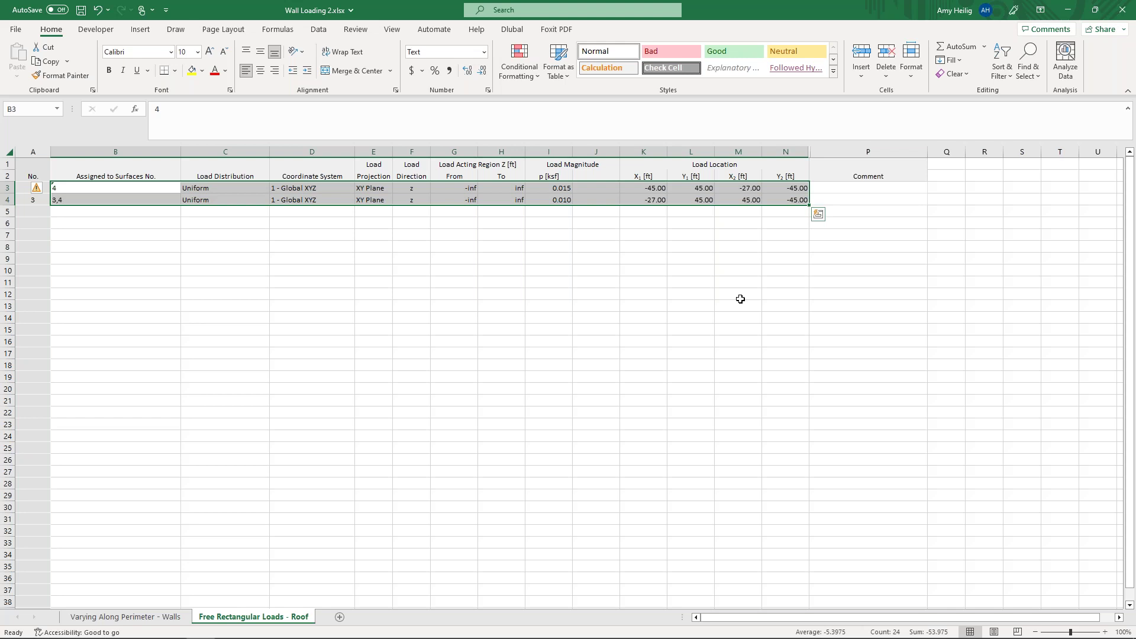
{"action": "key", "text": "ctrl+c"}
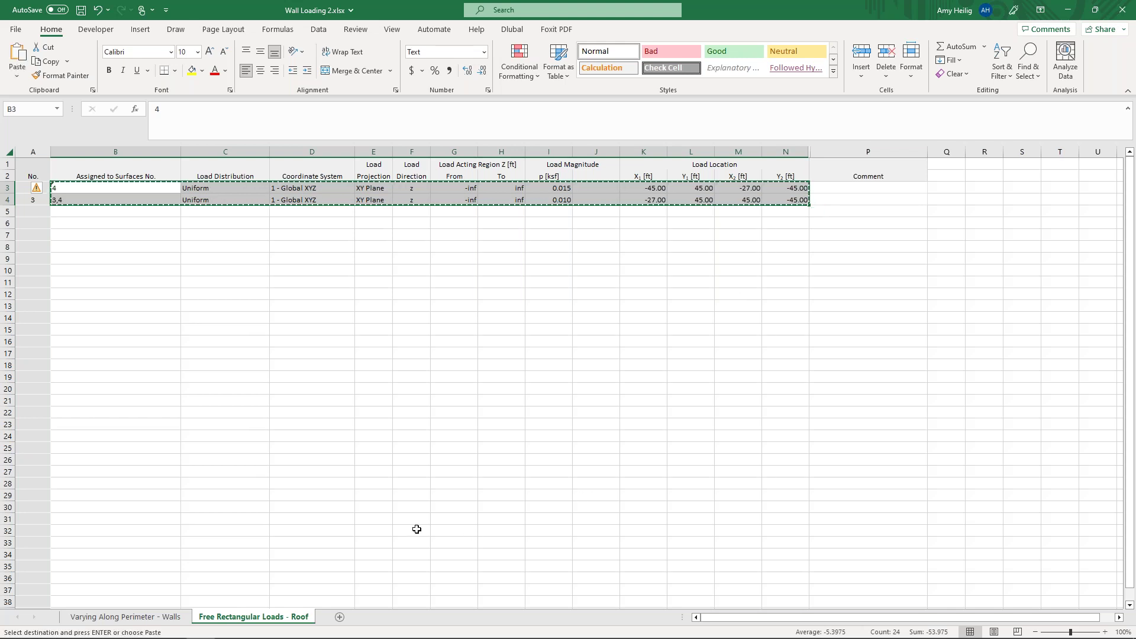
Step: Return to RFEM and paste the copied roof loads into the Free Rectangular Loads table starting at row 2
{"action": "key", "text": "super+Tab"}
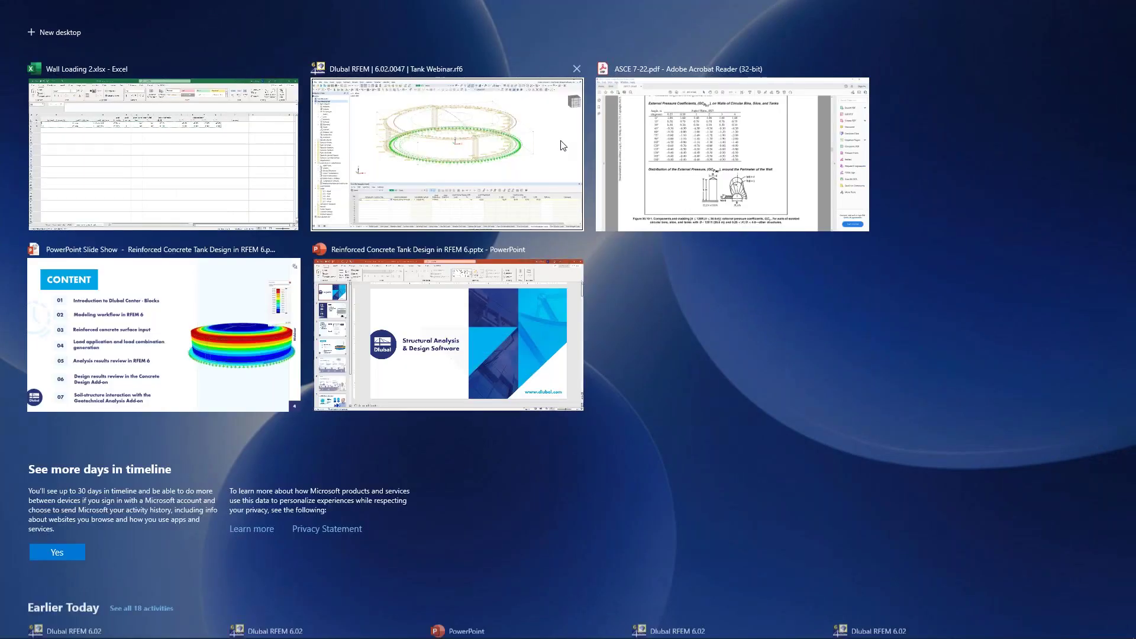
{"action": "left_click", "coordinate": [562, 146]}
{"action": "double_click", "coordinate": [262, 518]}
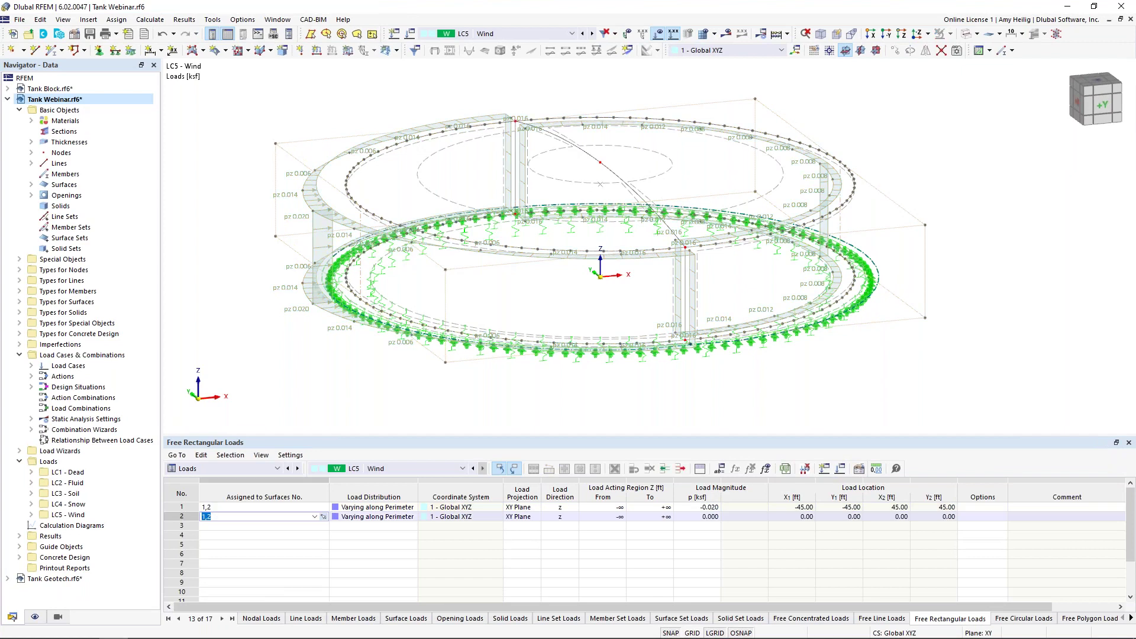
{"action": "key", "text": "ctrl+v"}
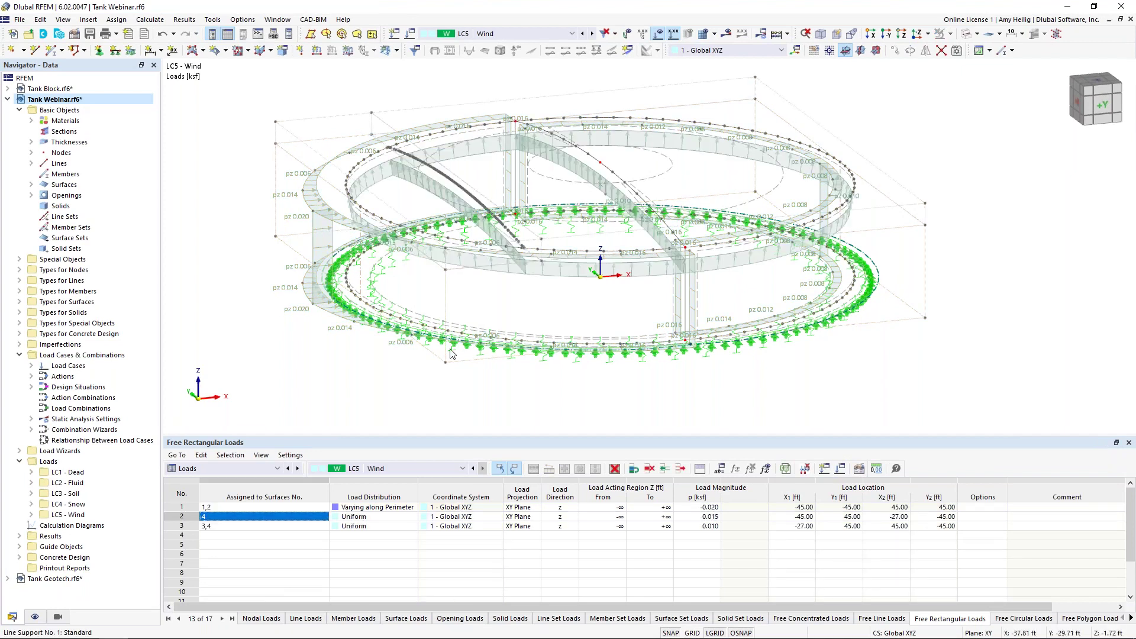
Step: Select the roof load in row 2 and examine how the imported roof wind loads act on the model
{"action": "left_click", "coordinate": [288, 517]}
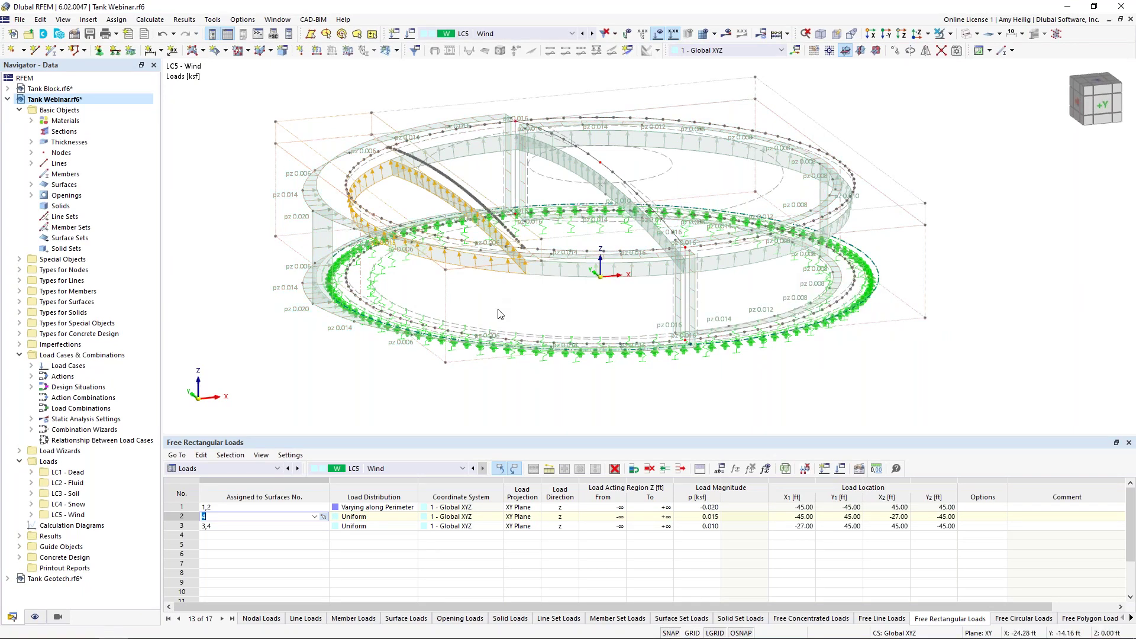
{"action": "scroll", "coordinate": [498, 314], "scroll_direction": "up", "scroll_amount": 3}
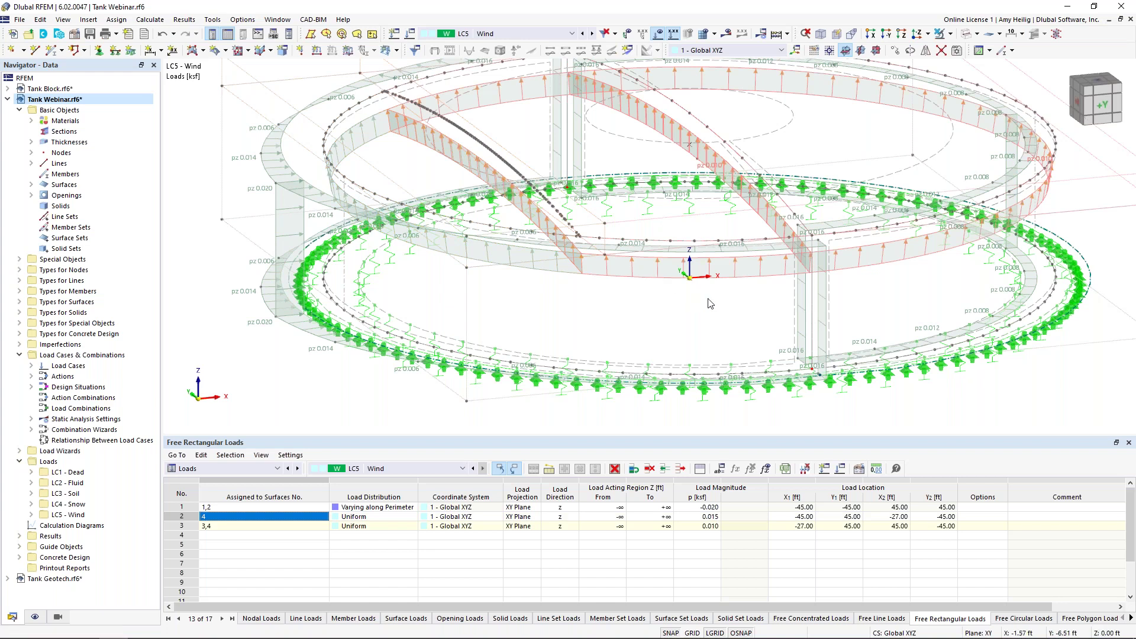
{"action": "scroll", "coordinate": [710, 305], "scroll_direction": "down", "scroll_amount": 2}
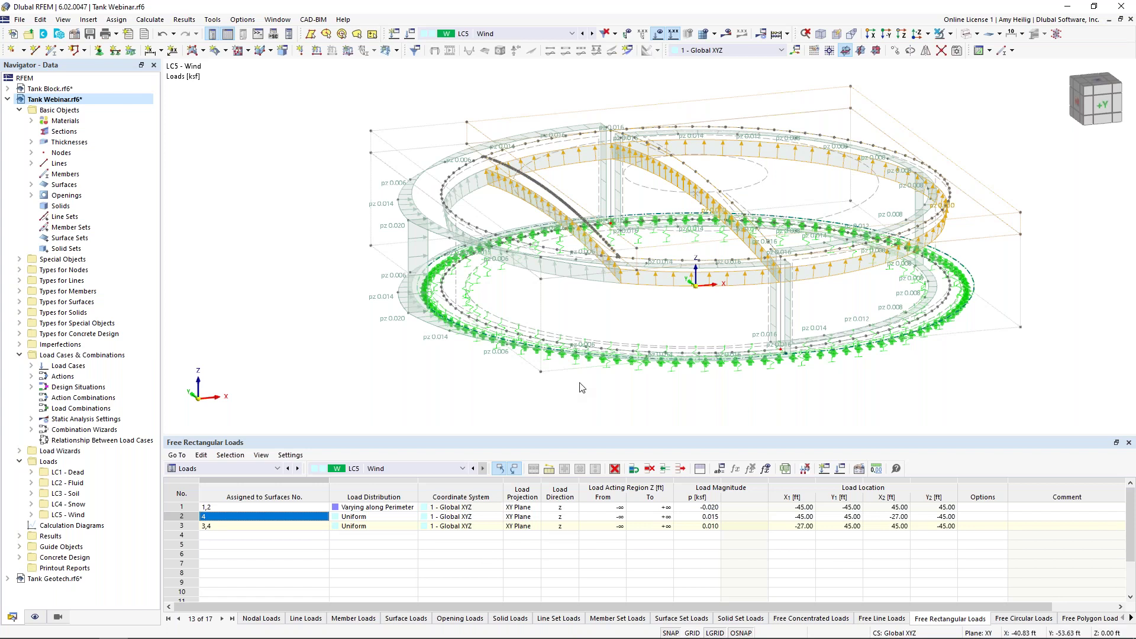
{"action": "middle_click_drag", "start_coordinate": [697, 387], "coordinate": [618, 400]}
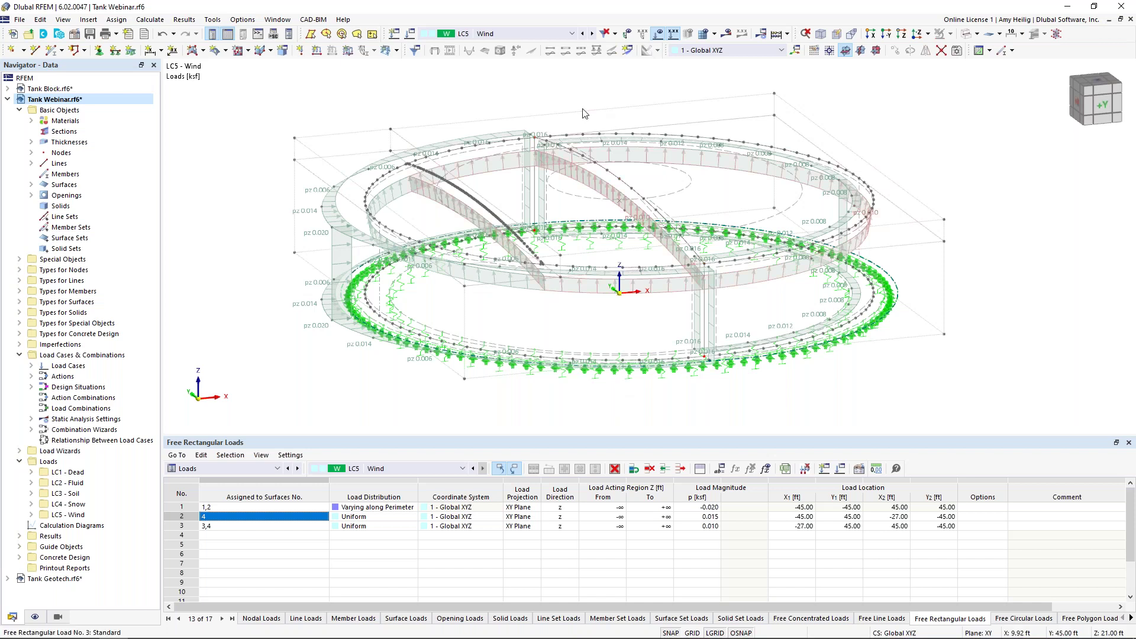
Step: Enable structure modification for load case LC5 Wind and create a new one that modifies surface stiffnesses
{"action": "left_click", "coordinate": [411, 34]}
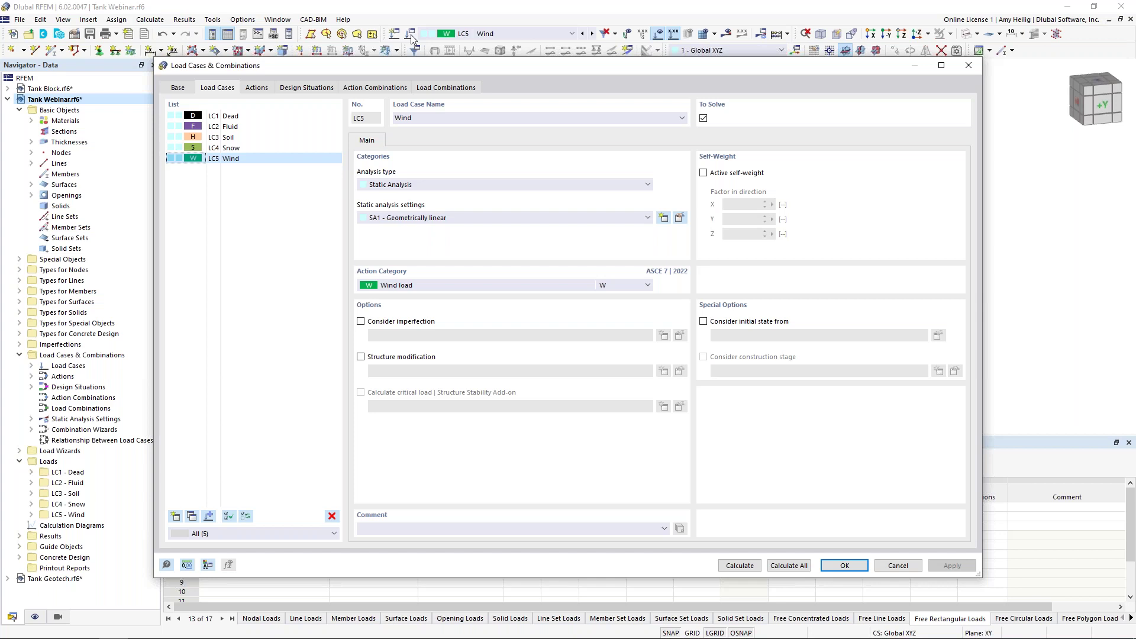
{"action": "left_click", "coordinate": [361, 357]}
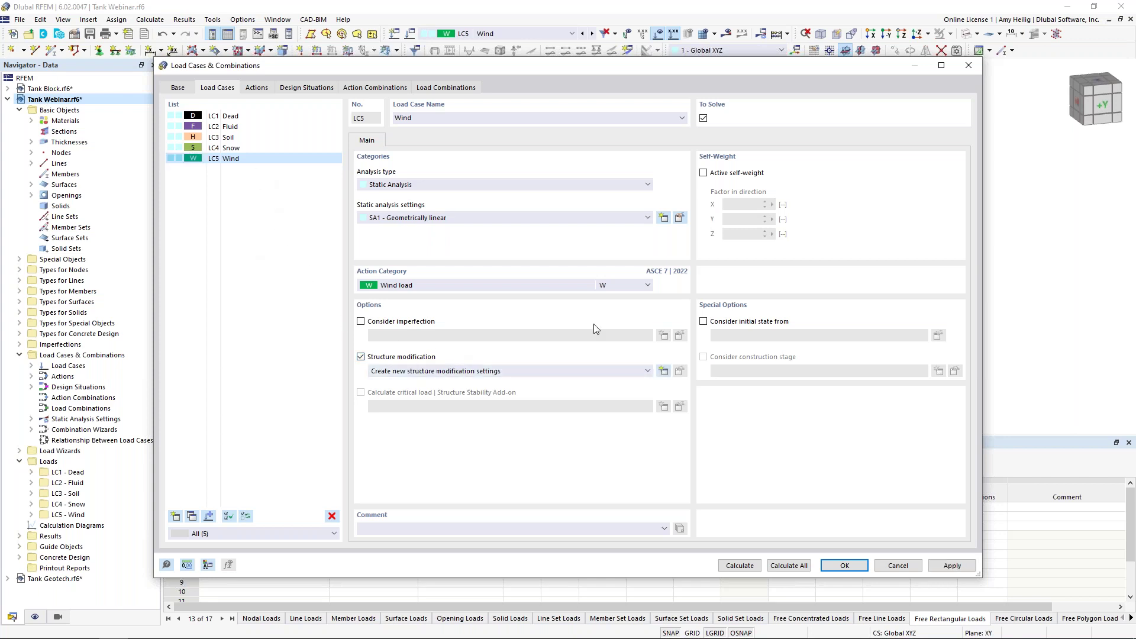
{"action": "left_click", "coordinate": [663, 372]}
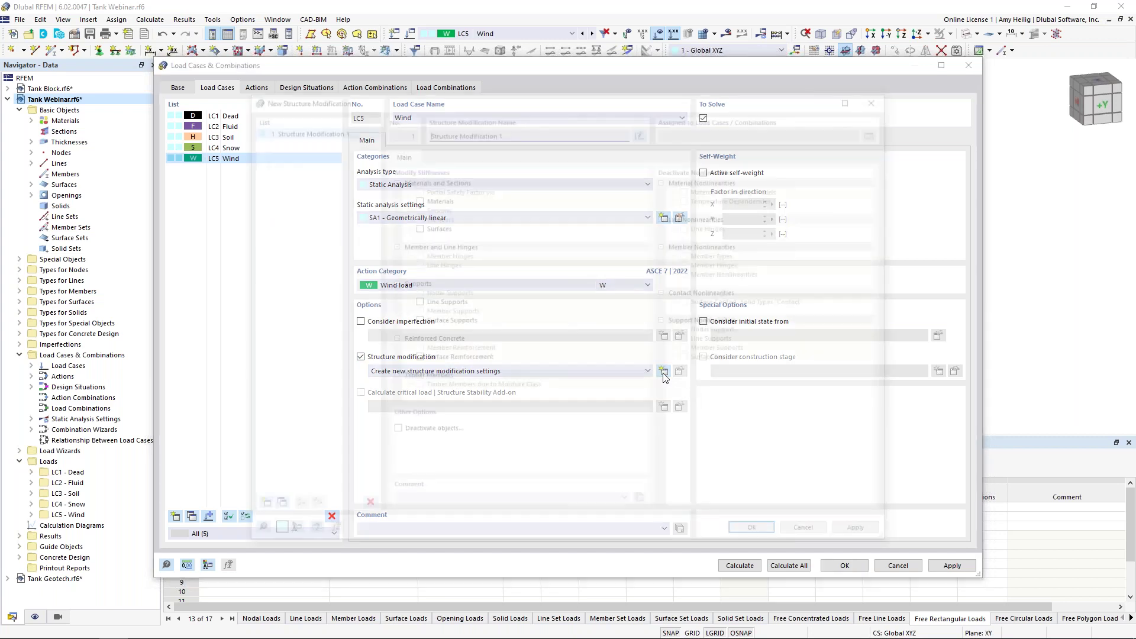
{"action": "left_click", "coordinate": [416, 227]}
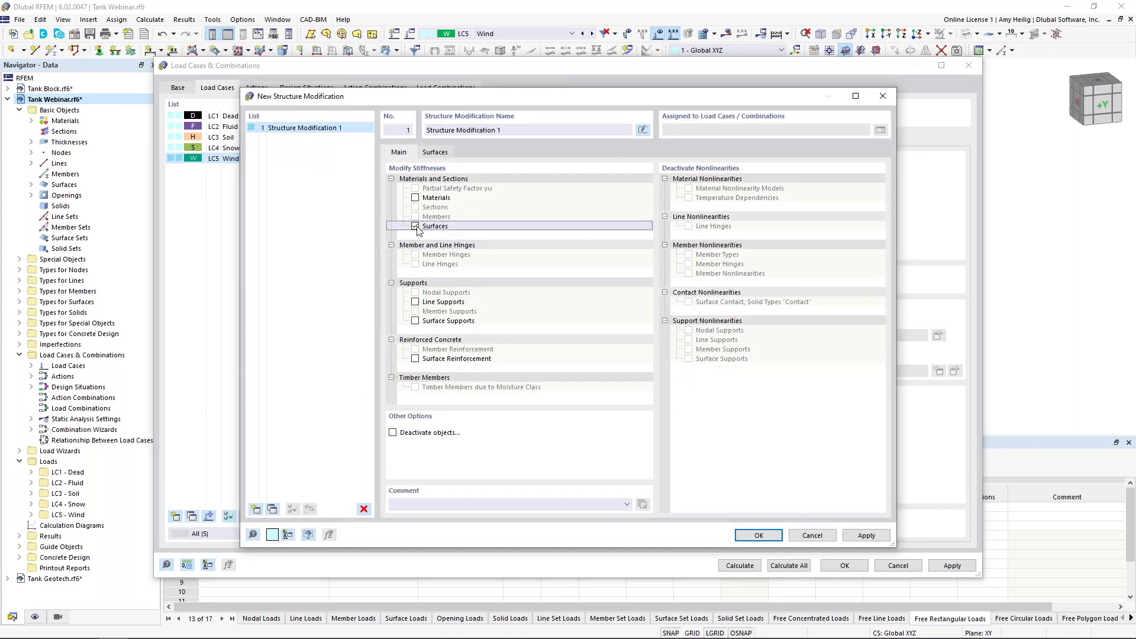
Step: Add a surface stiffness modification of type ACI 318-19 Table 6.6.3.1.1 (a) | Concrete Structures with the component type Walls uncracked
{"action": "left_click", "coordinate": [436, 152]}
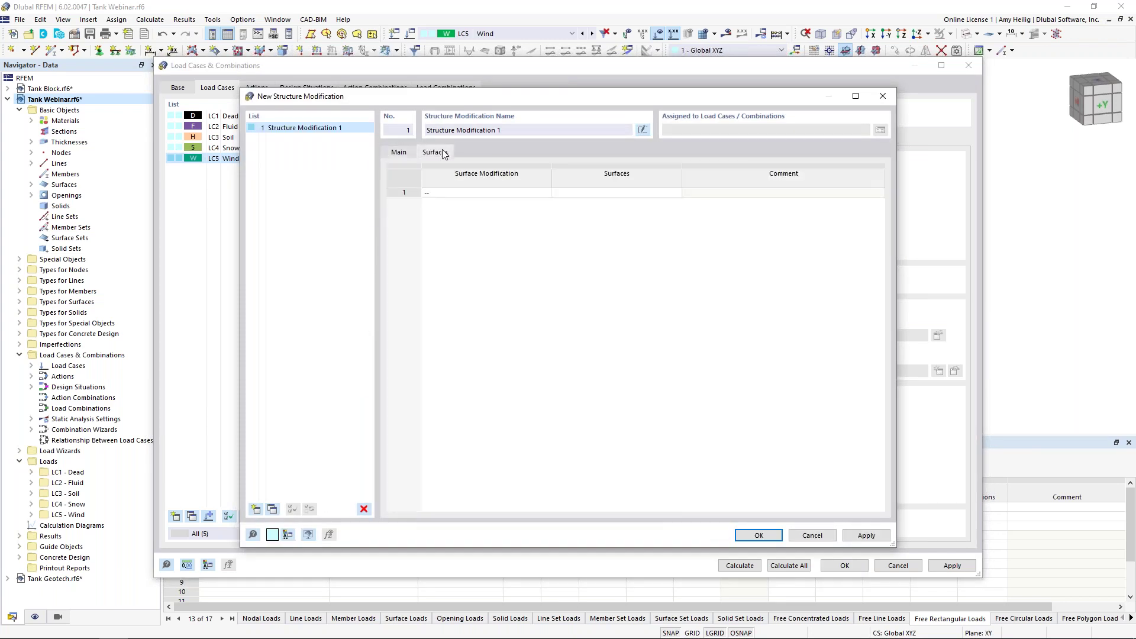
{"action": "left_click", "coordinate": [507, 192]}
{"action": "left_click", "coordinate": [546, 194]}
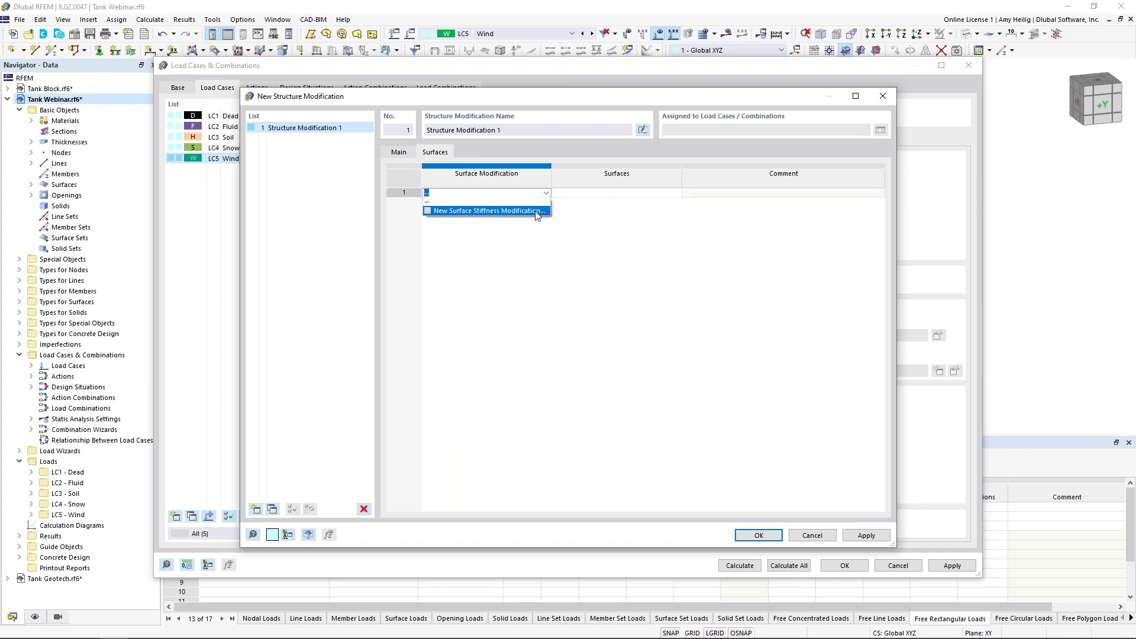
{"action": "left_click", "coordinate": [535, 211]}
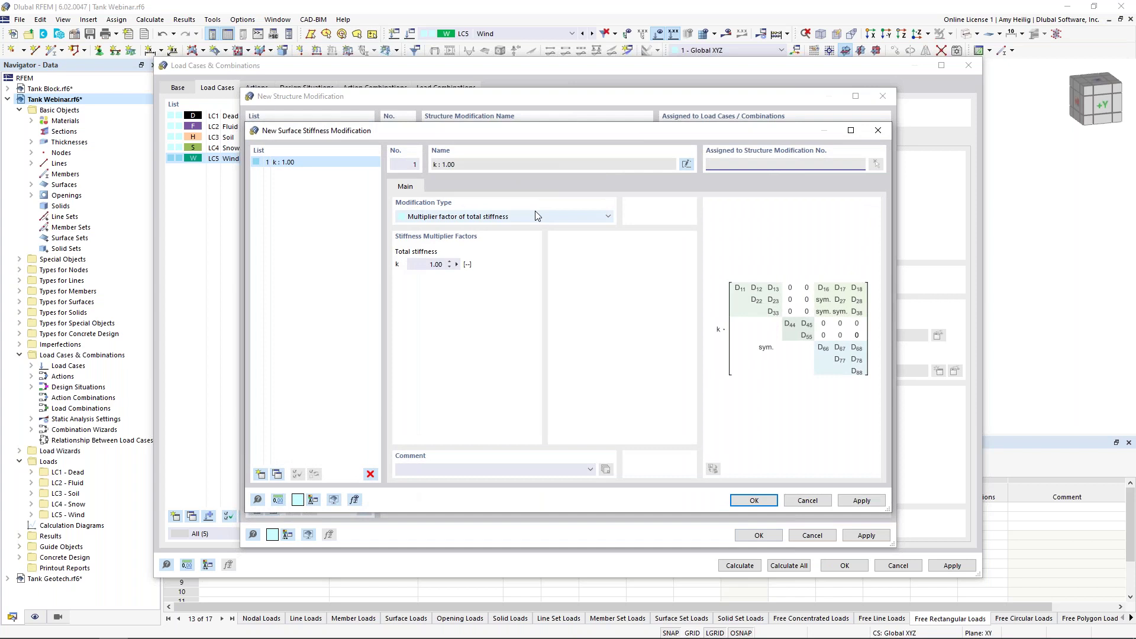
{"action": "left_click", "coordinate": [534, 217]}
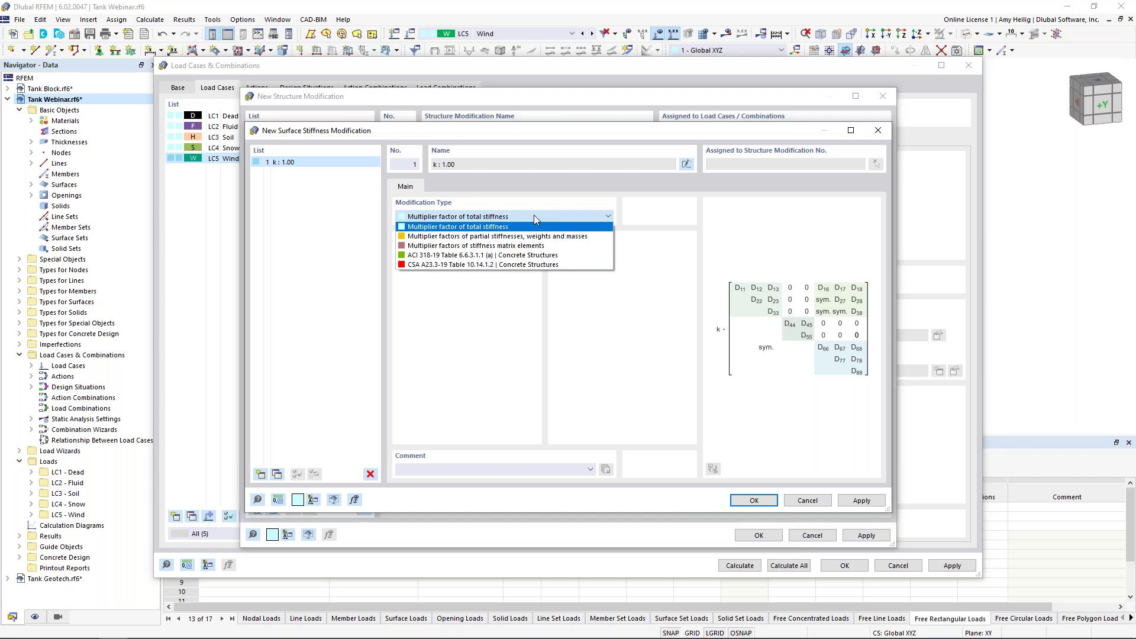
{"action": "left_click", "coordinate": [509, 255]}
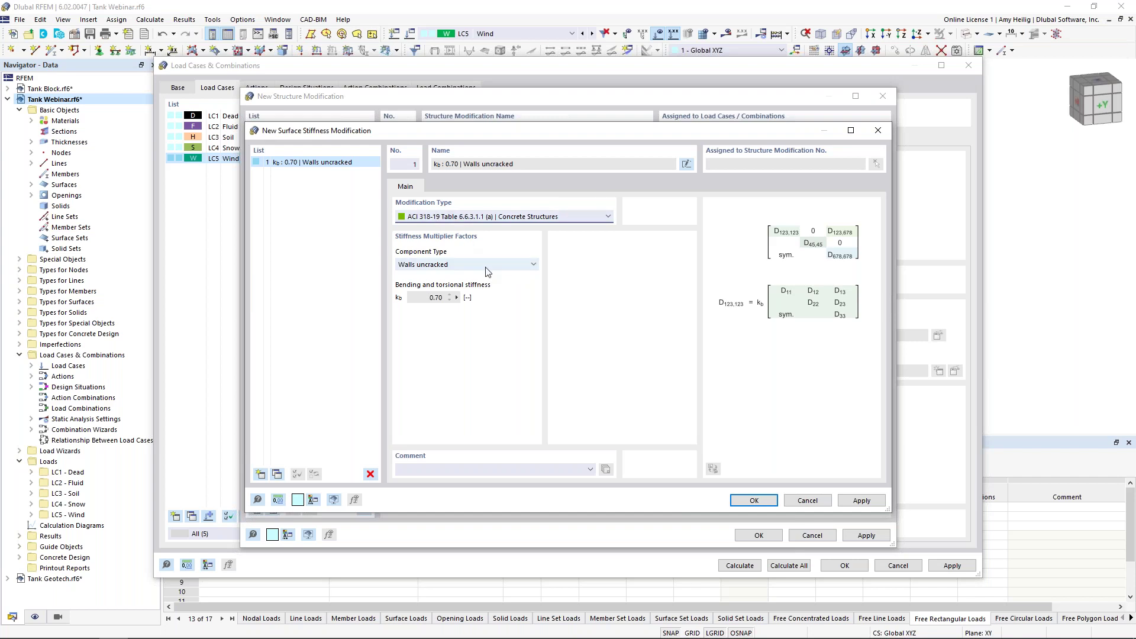
{"action": "left_click", "coordinate": [418, 267]}
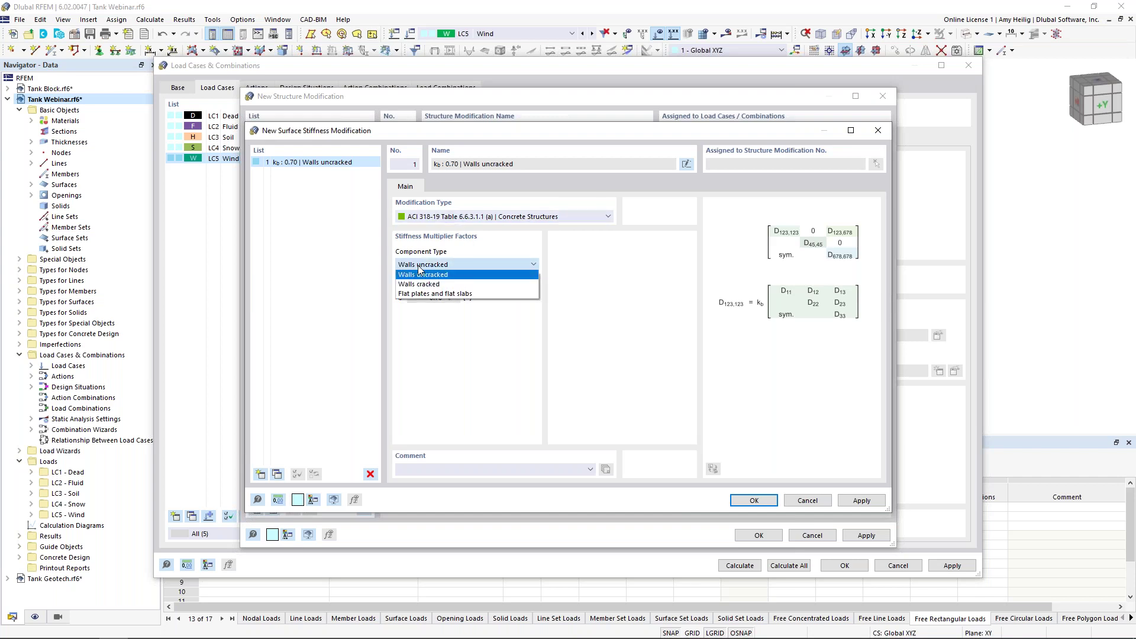
{"action": "left_click", "coordinate": [481, 329]}
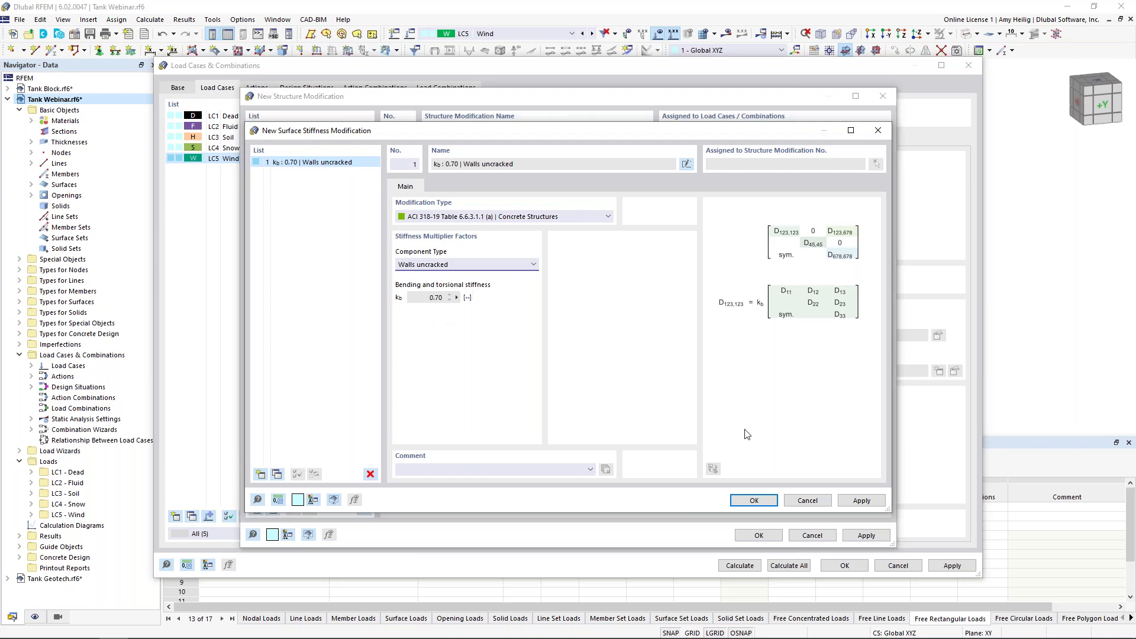
{"action": "left_click", "coordinate": [739, 499]}
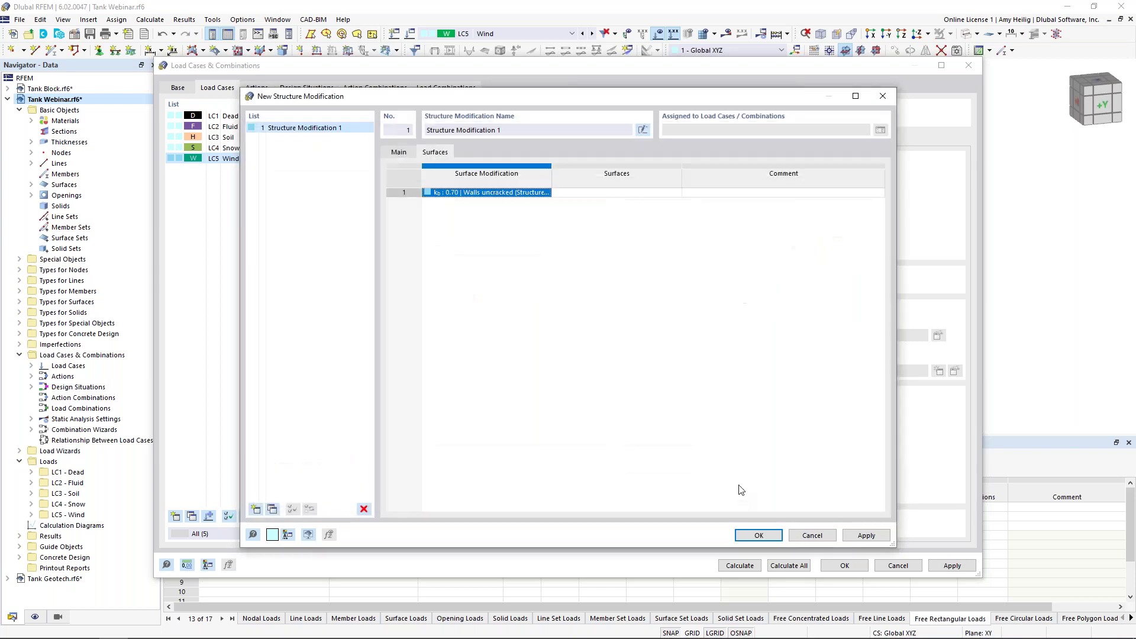
Step: Assign the walls uncracked stiffness modification to surfaces 1 and 2 by picking the tank walls in the model
{"action": "left_click", "coordinate": [654, 194]}
{"action": "left_click", "coordinate": [676, 193]}
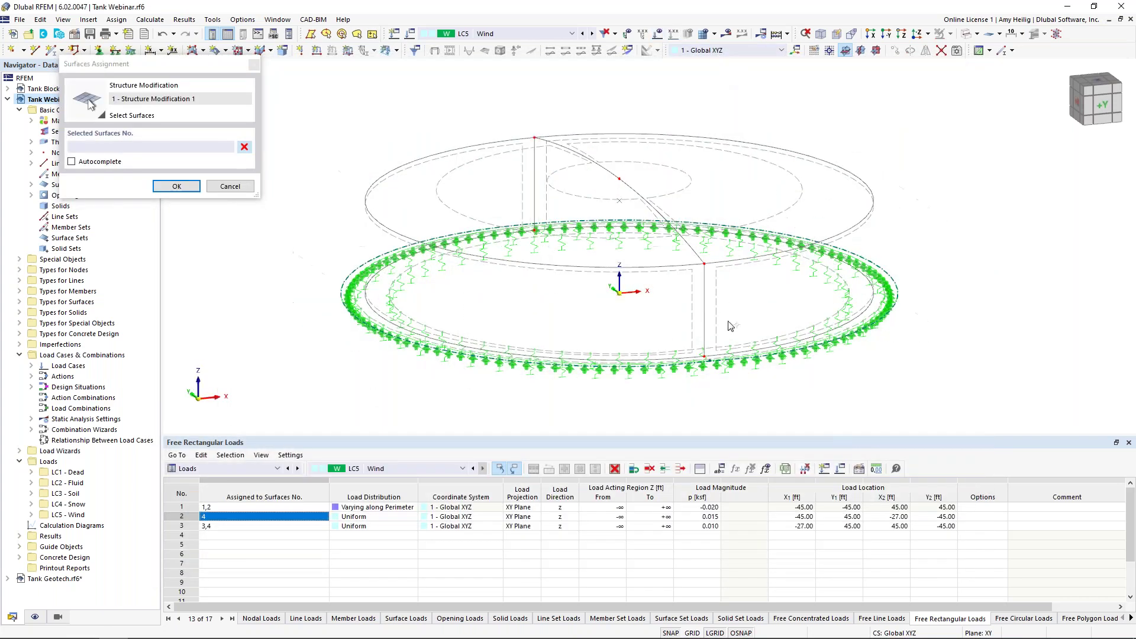
{"action": "left_click", "coordinate": [171, 189]}
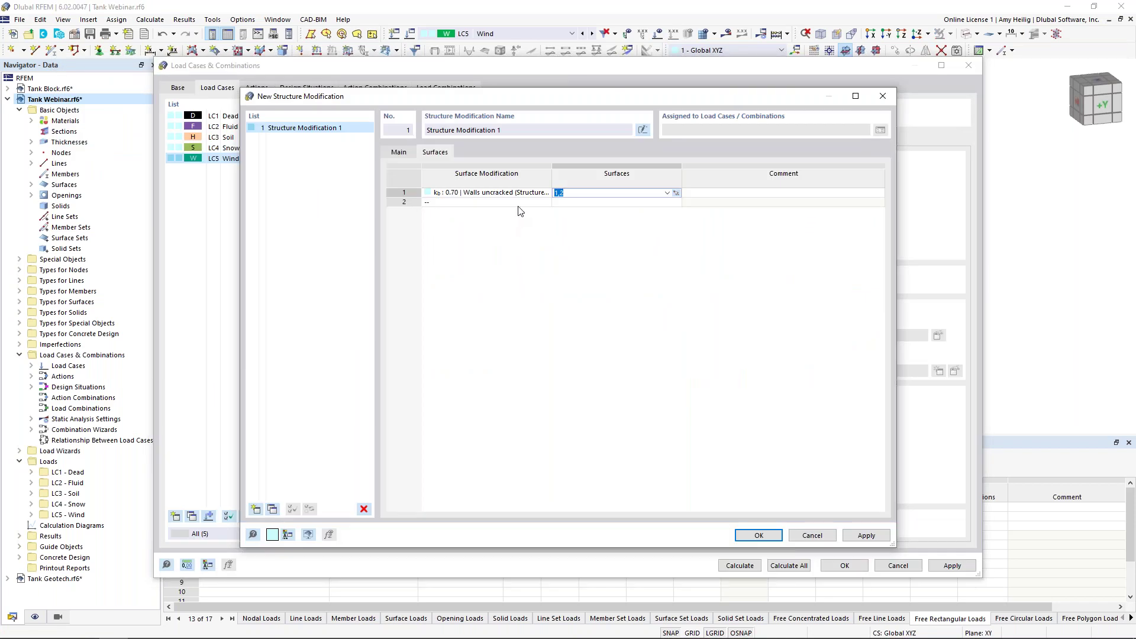
Step: Add a second surface stiffness modification of type ACI 318-19 Table 6.6.3.1.1 (a) | Concrete Structures with the component type Flat plates and flat slabs
{"action": "left_click", "coordinate": [519, 204]}
{"action": "left_click", "coordinate": [546, 202]}
{"action": "left_click", "coordinate": [548, 221]}
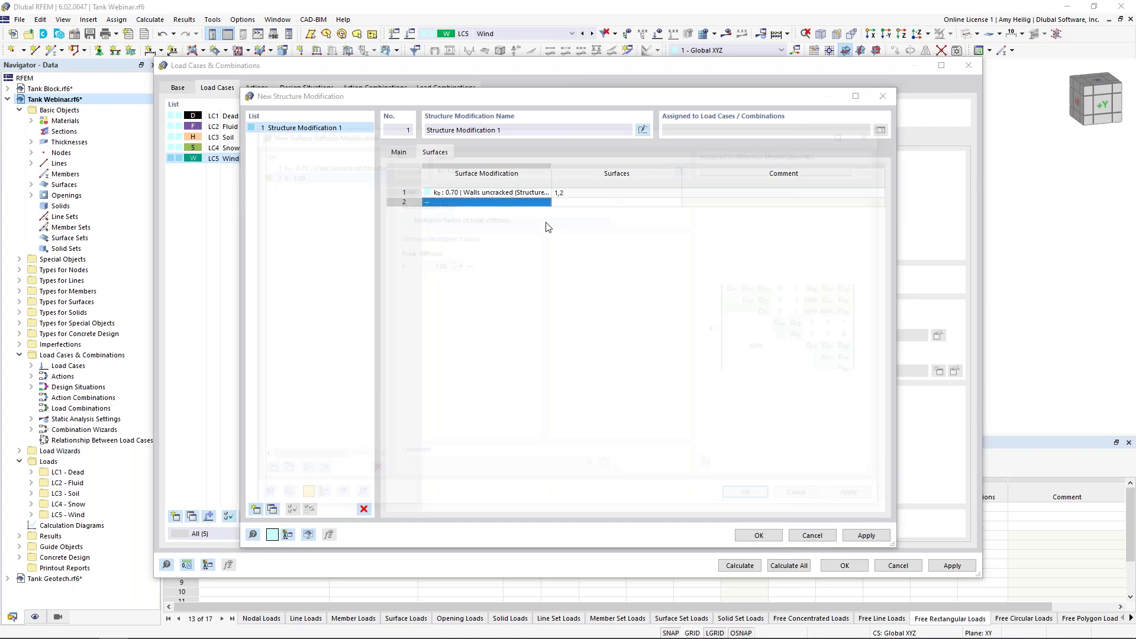
{"action": "left_click", "coordinate": [547, 216]}
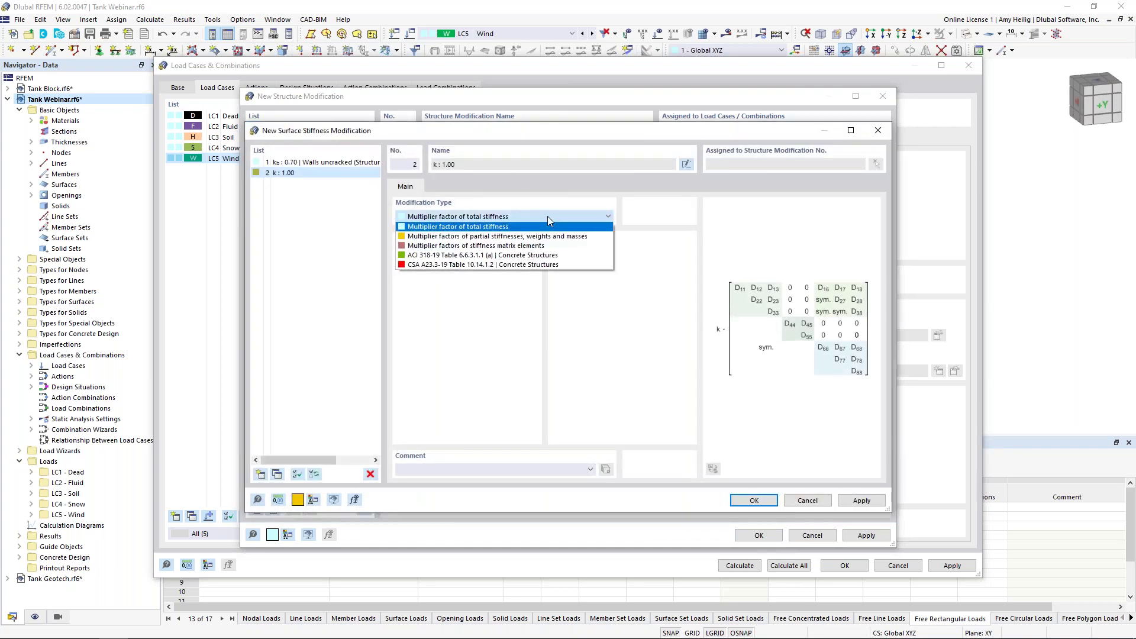
{"action": "left_click", "coordinate": [524, 254]}
{"action": "left_click", "coordinate": [449, 264]}
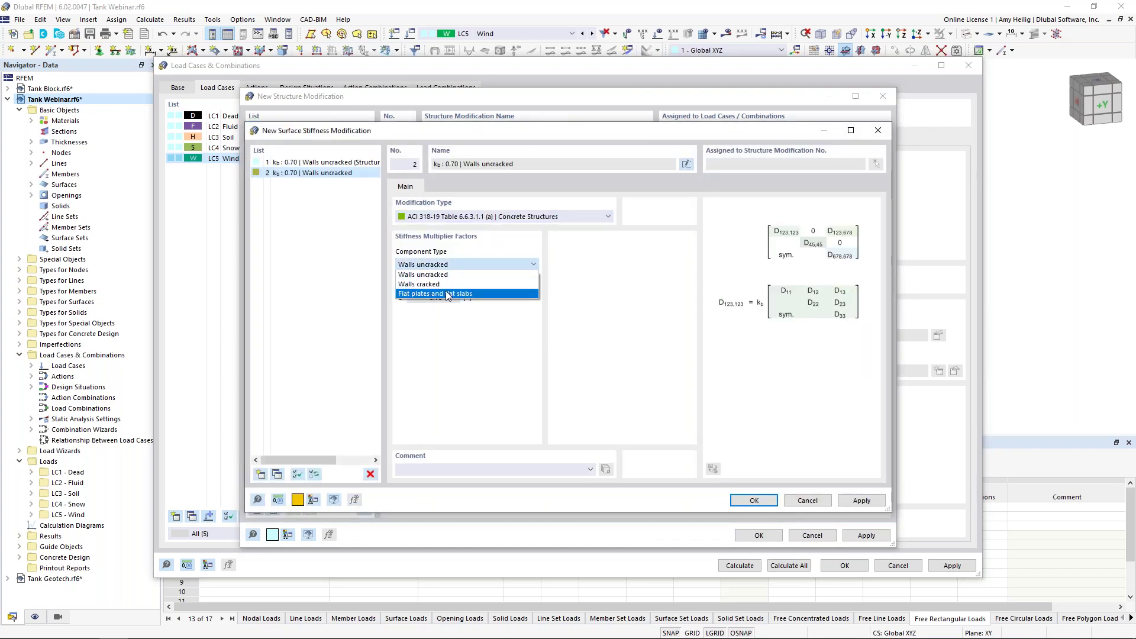
{"action": "left_click", "coordinate": [445, 294]}
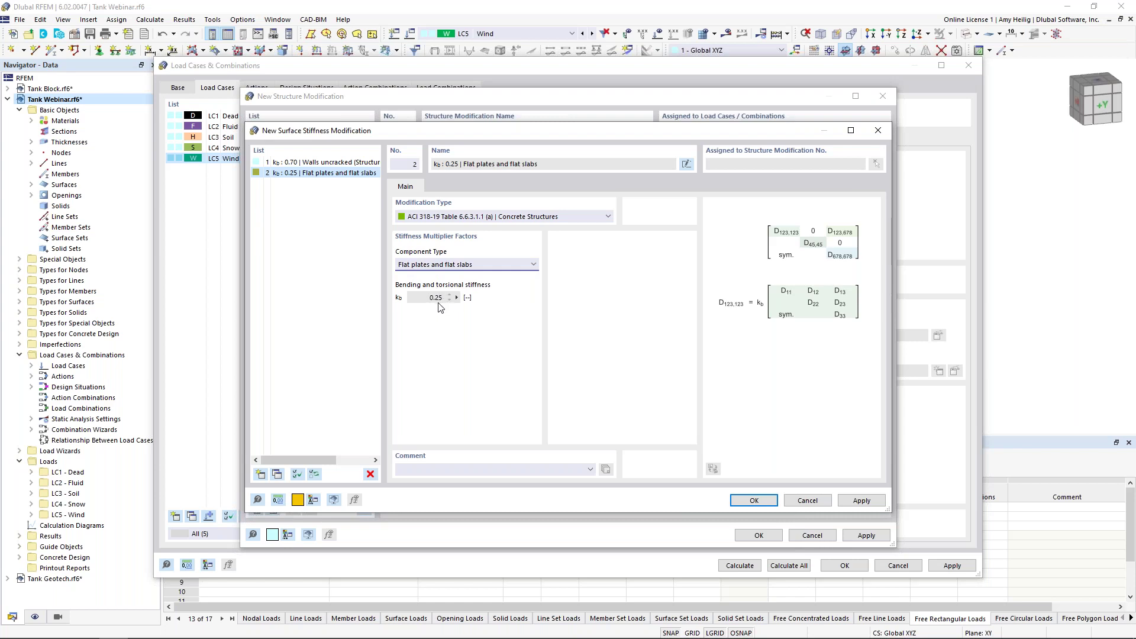
{"action": "left_click", "coordinate": [754, 500]}
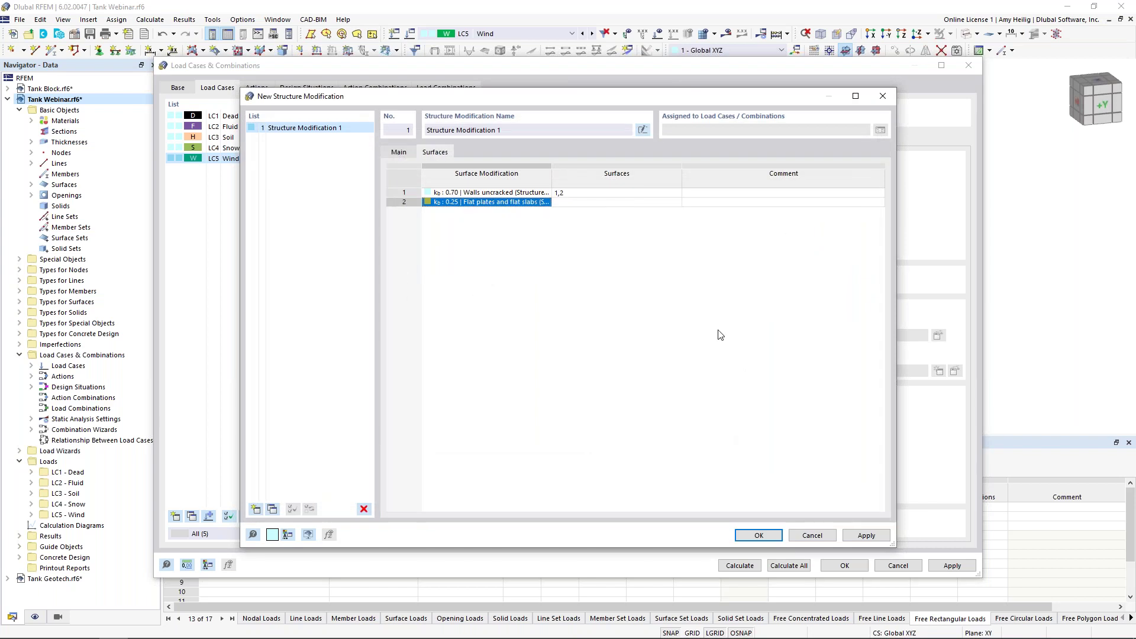
Step: Assign the flat plates and flat slabs modification to roof and base surfaces 3-6 and save Structure Modification 1
{"action": "left_click", "coordinate": [670, 204]}
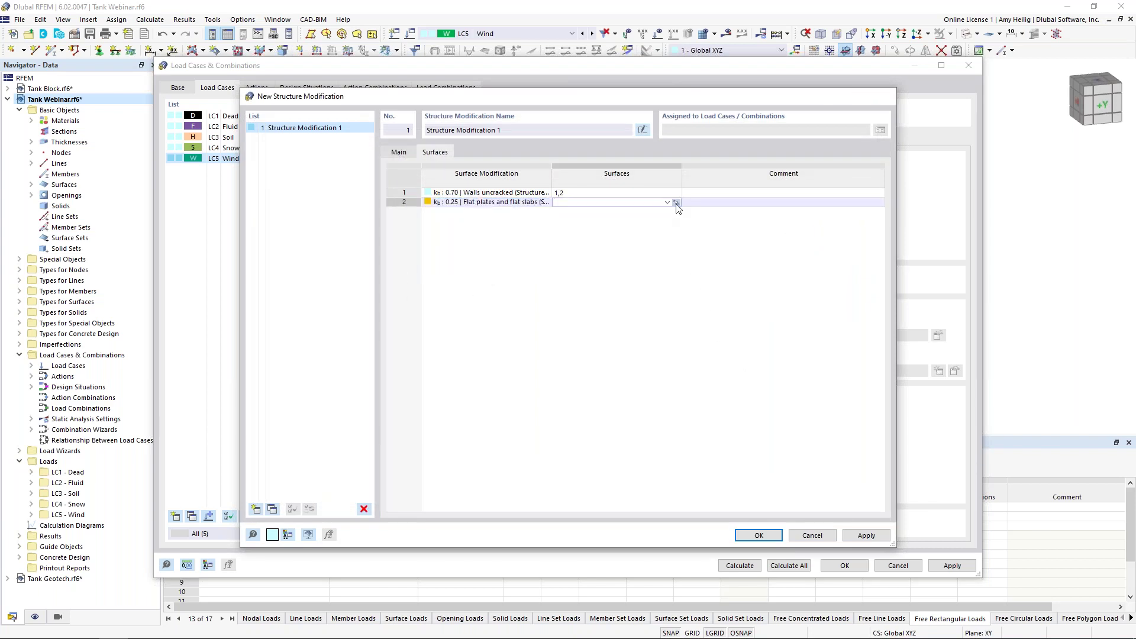
{"action": "left_click", "coordinate": [676, 202]}
{"action": "left_click_drag", "start_coordinate": [344, 139], "coordinate": [882, 244]}
{"action": "left_click_drag", "start_coordinate": [317, 263], "coordinate": [918, 356]}
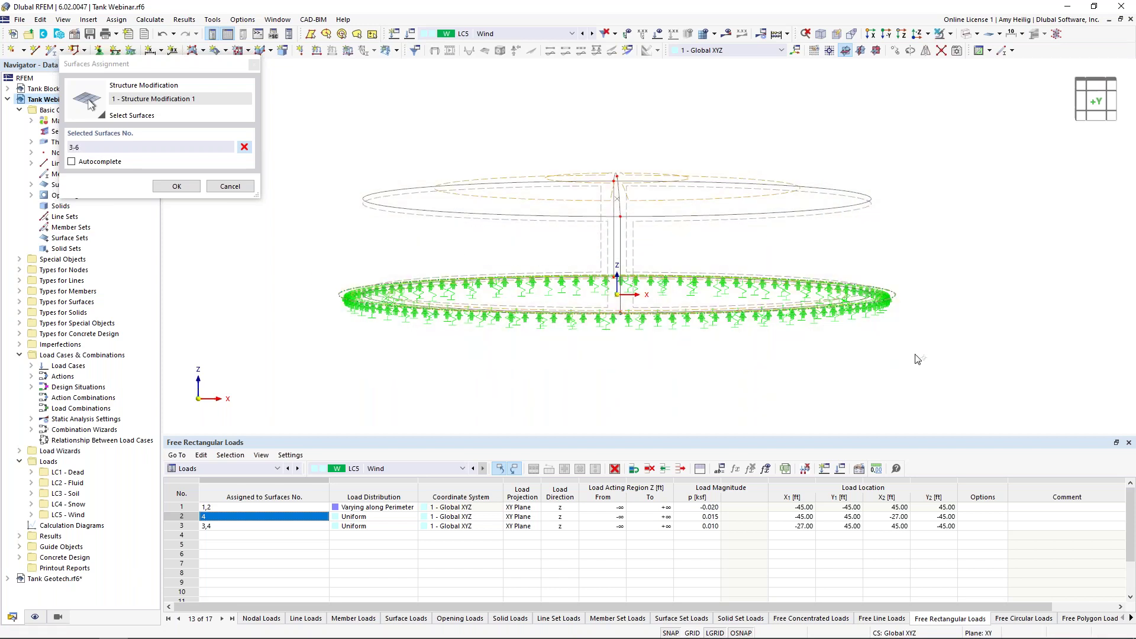
{"action": "left_click", "coordinate": [179, 188]}
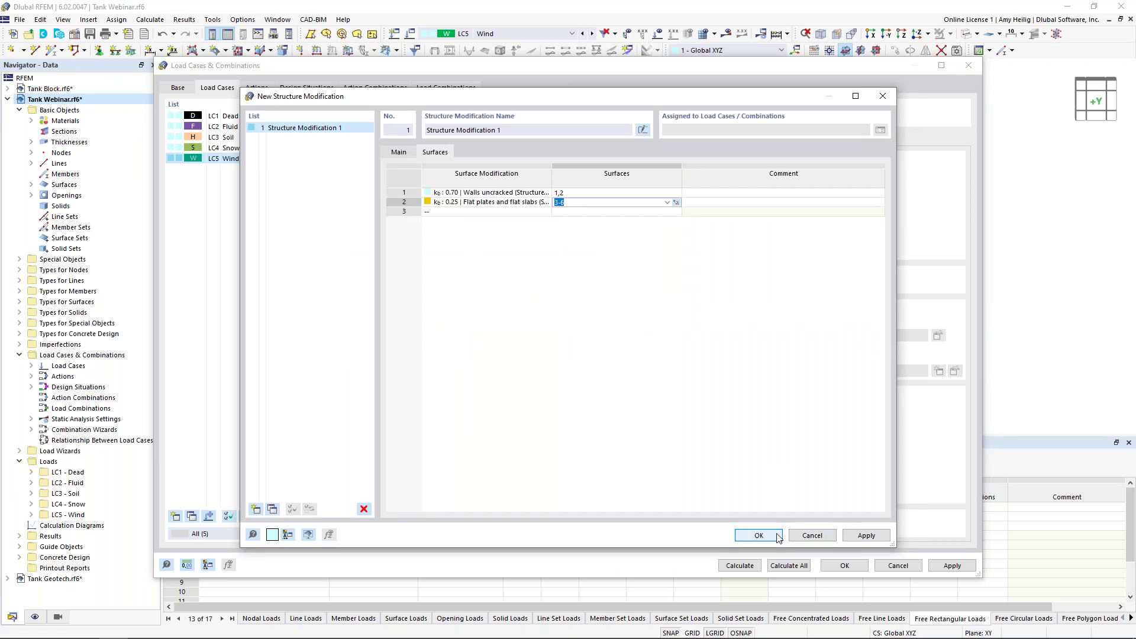
{"action": "left_click", "coordinate": [759, 536]}
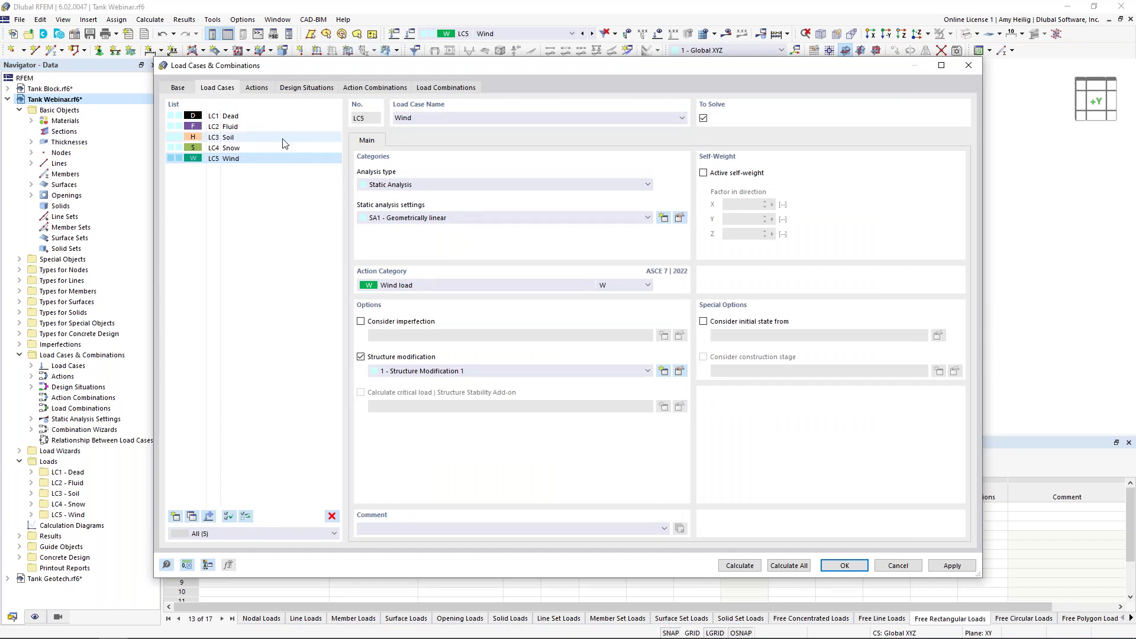
Step: Enable structure modification with Structure Modification 1 for load cases LC1 Dead through LC4 Snow together
{"action": "left_click", "coordinate": [254, 117]}
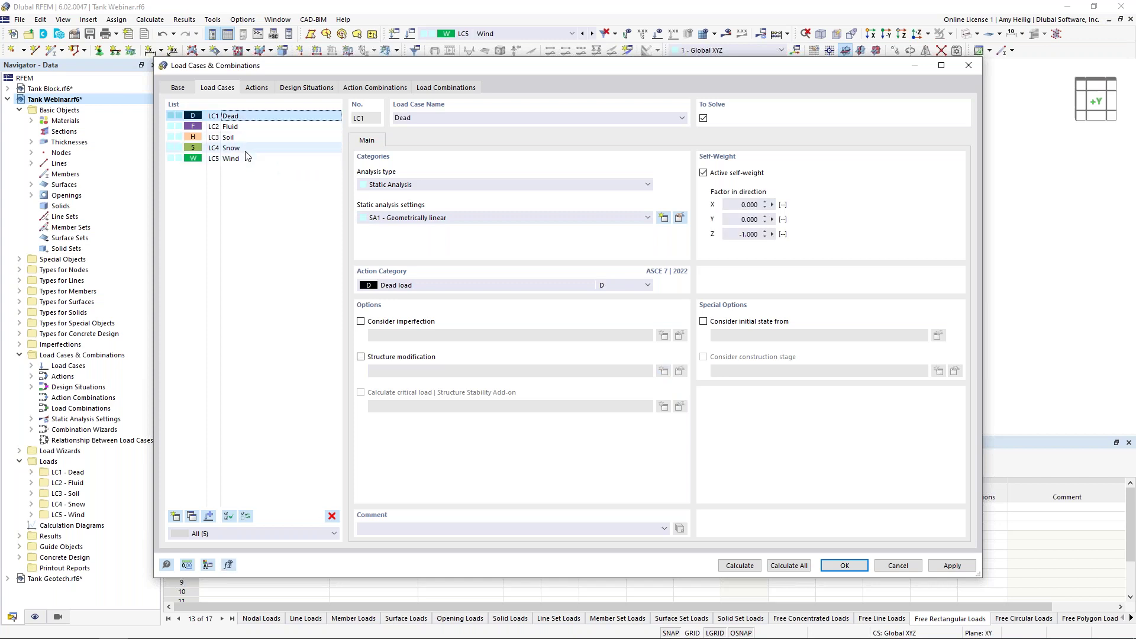
{"action": "left_click", "coordinate": [246, 149], "text": "shift"}
{"action": "left_click", "coordinate": [360, 357]}
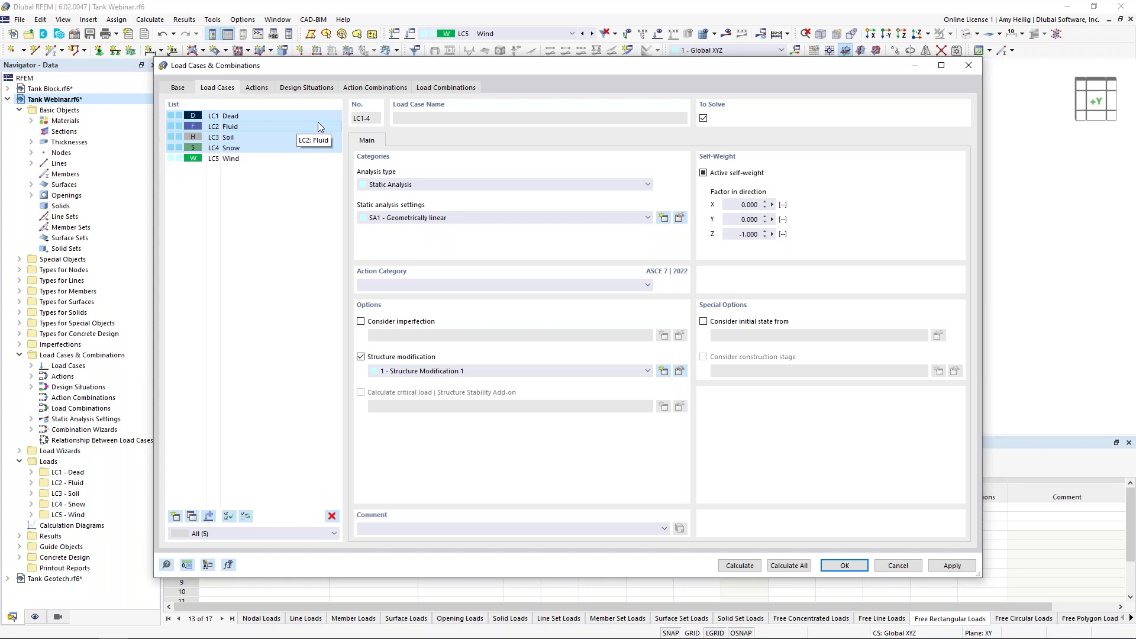
Step: Make combination wizard 1, used by design situations DS1 and DS2, consider Structure Modification 1
{"action": "left_click", "coordinate": [309, 89]}
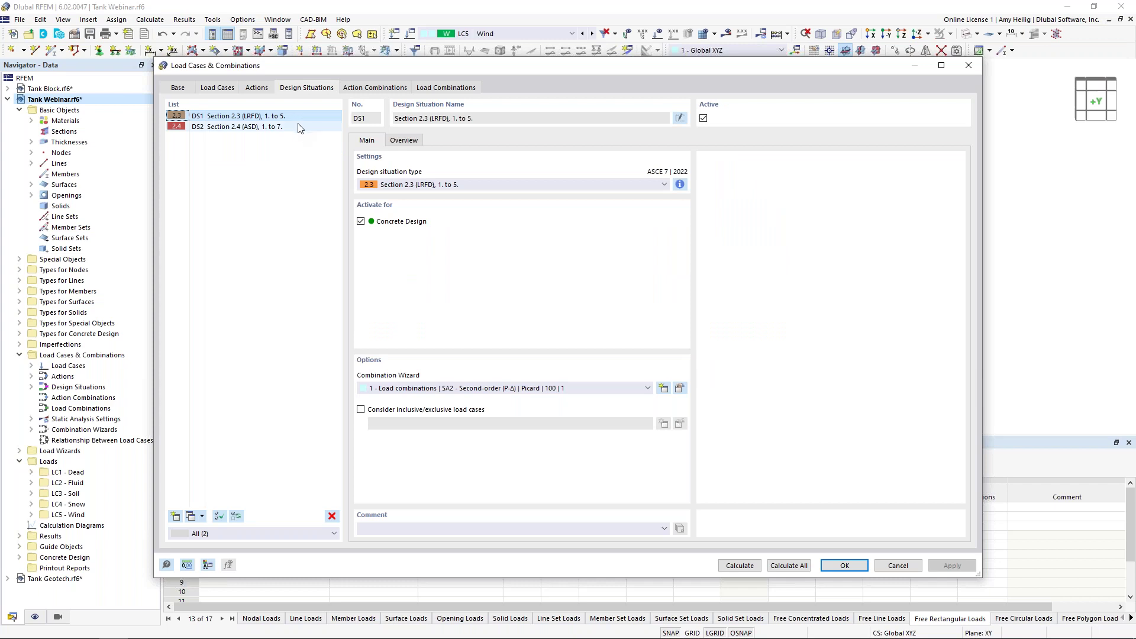
{"action": "left_click", "coordinate": [282, 118]}
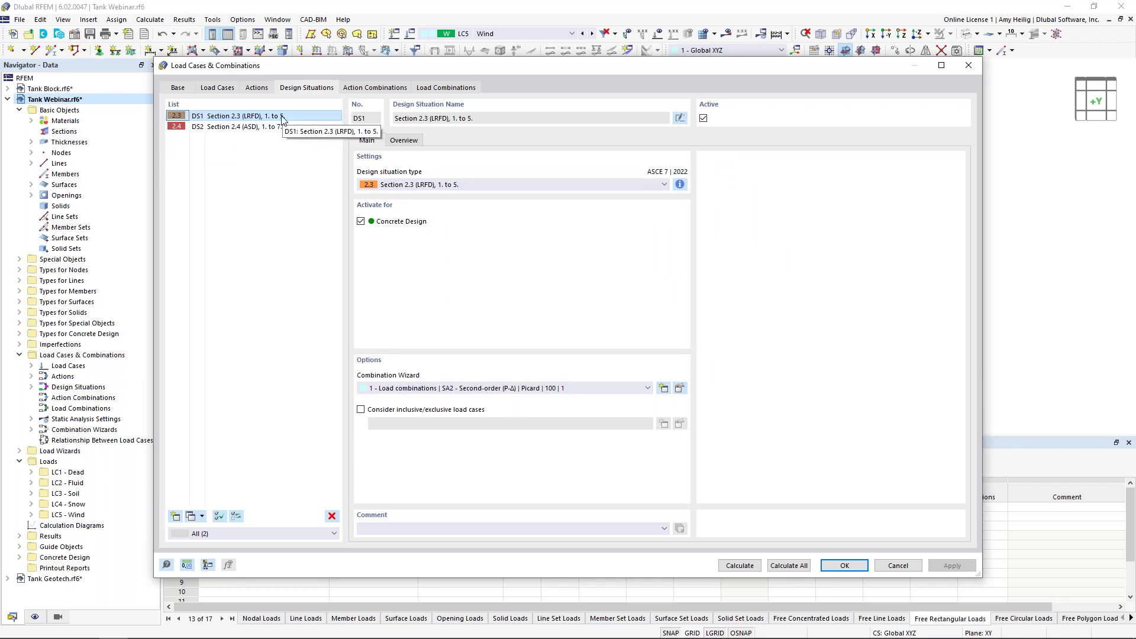
{"action": "left_click", "coordinate": [276, 127]}
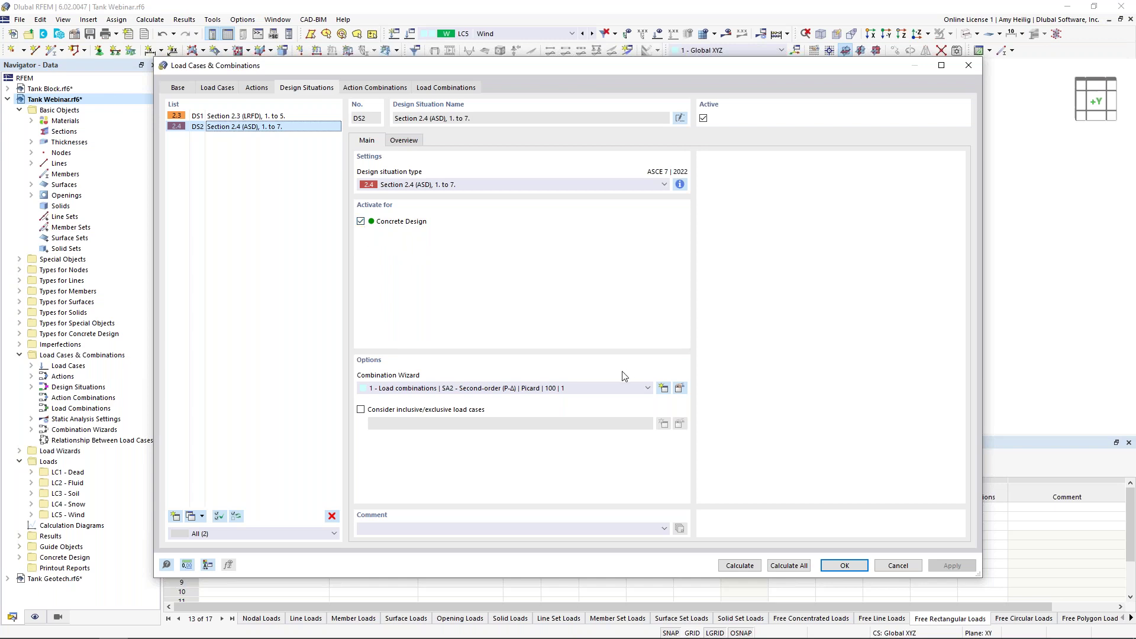
{"action": "left_click", "coordinate": [679, 389]}
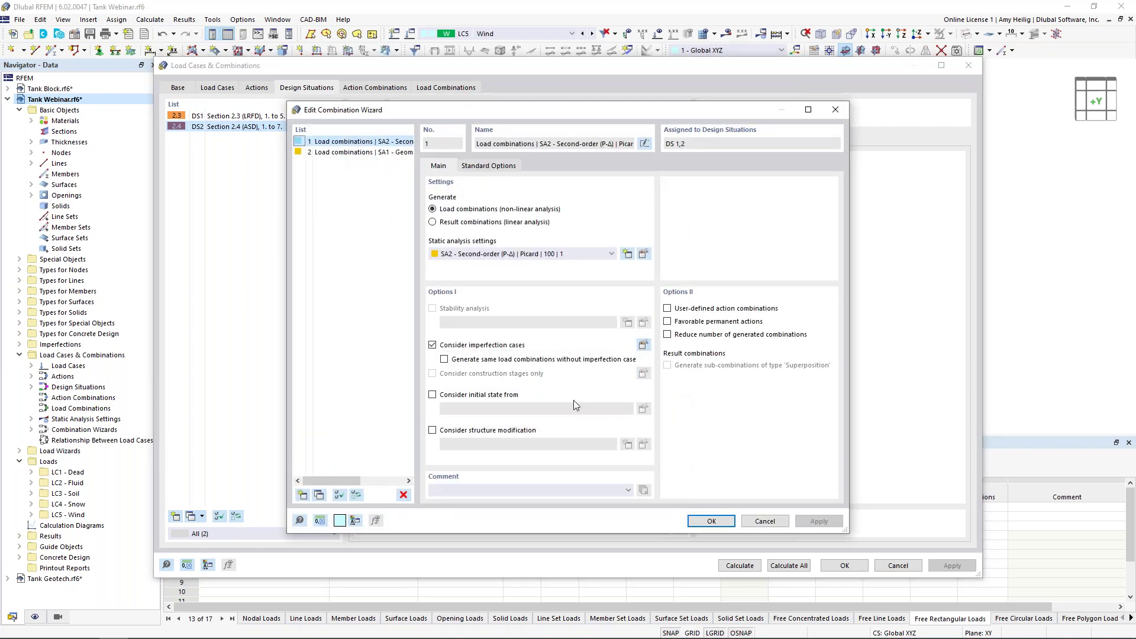
{"action": "left_click", "coordinate": [432, 430]}
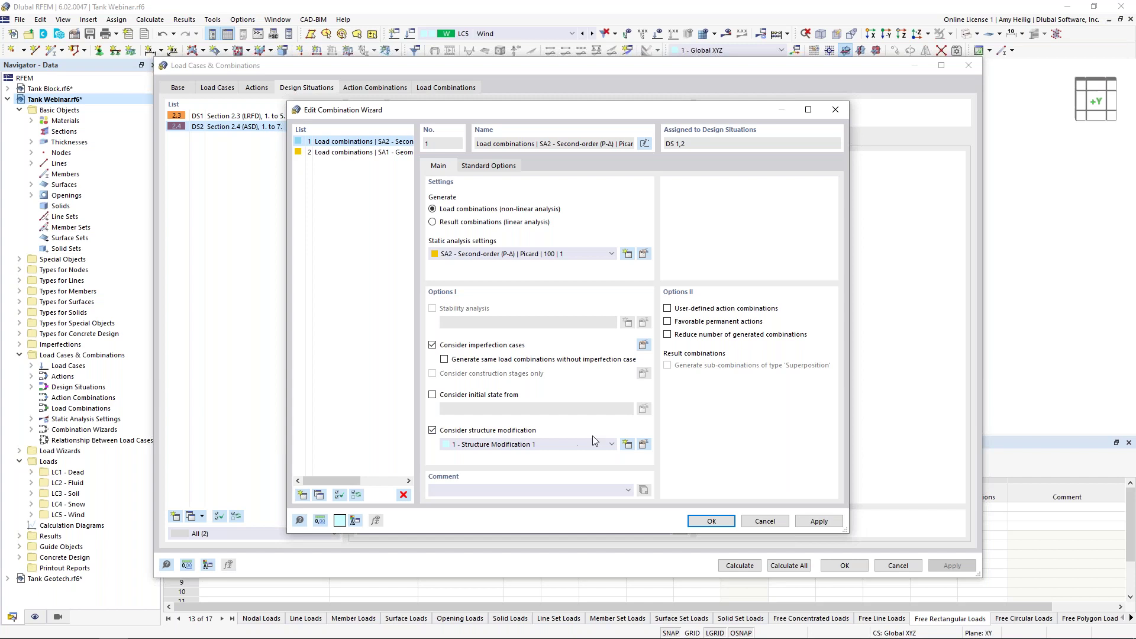
{"action": "left_click", "coordinate": [711, 521]}
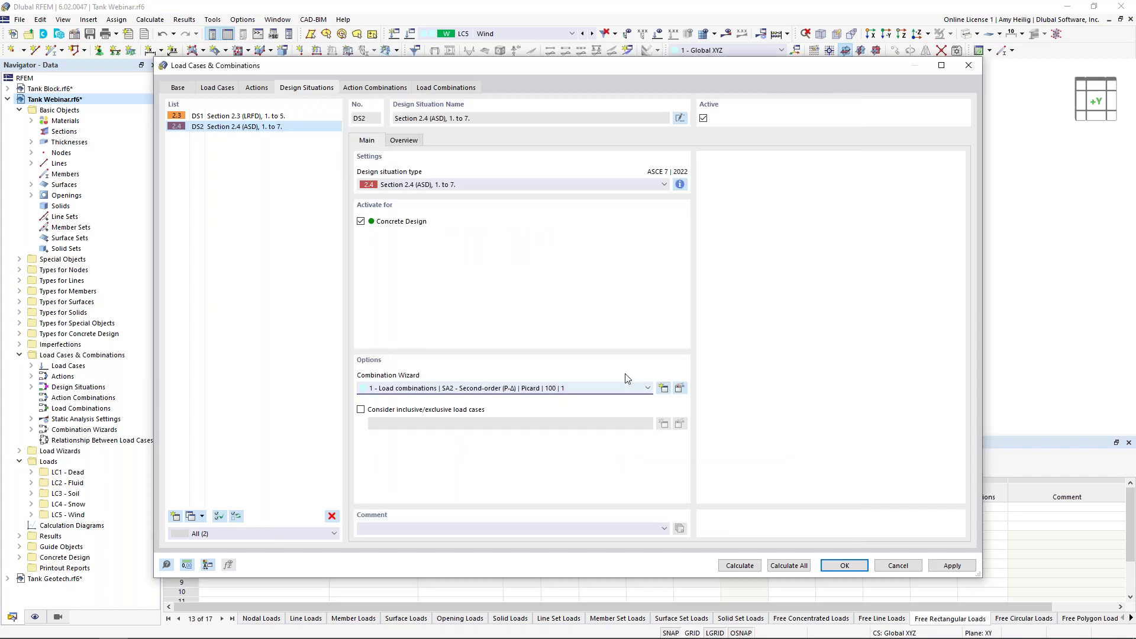
Step: Check the structure modification setting across the generated LRFD and ASD load combinations, and accept the load case and combination settings
{"action": "left_click", "coordinate": [449, 89]}
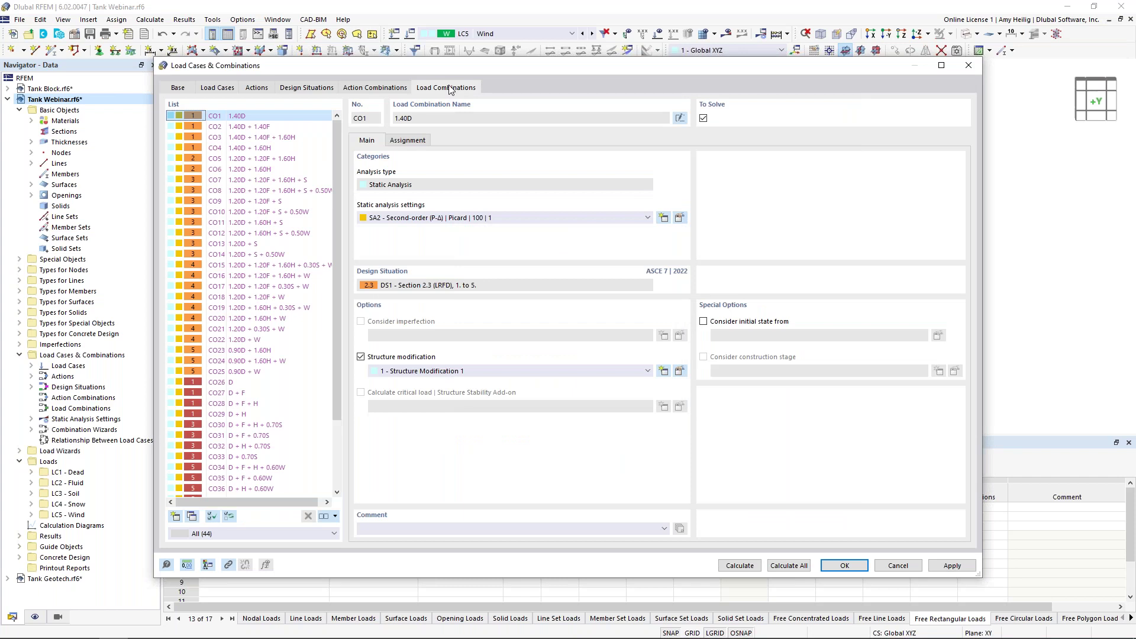
{"action": "left_click", "coordinate": [275, 180]}
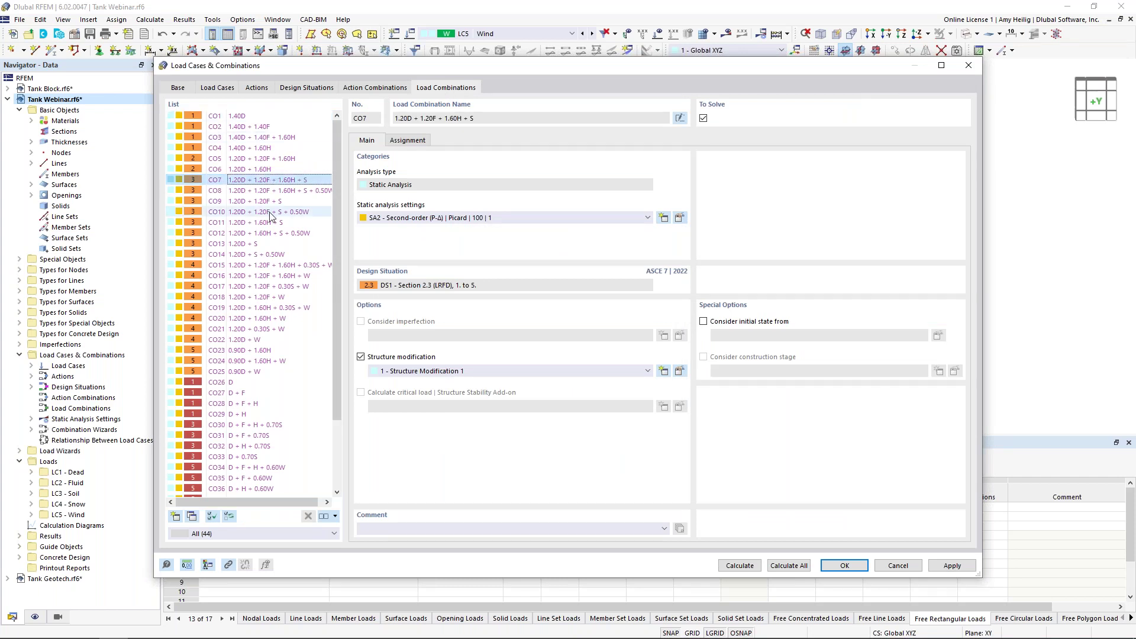
{"action": "left_click", "coordinate": [269, 234]}
{"action": "left_click", "coordinate": [266, 275]}
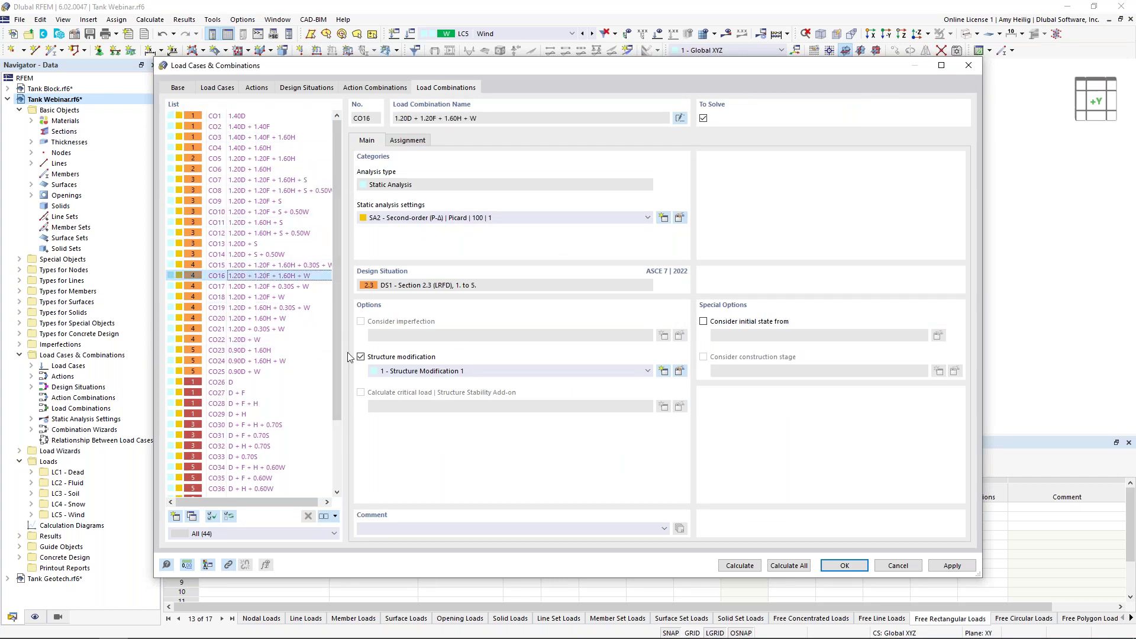
{"action": "left_click", "coordinate": [262, 360]}
{"action": "left_click", "coordinate": [257, 404]}
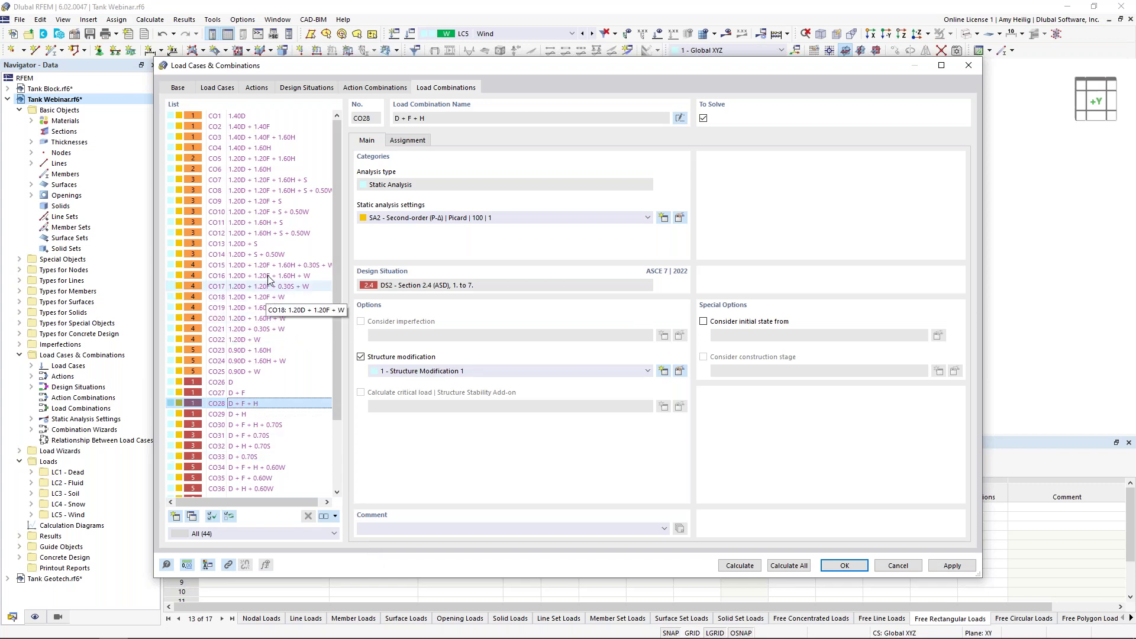
{"action": "left_click", "coordinate": [260, 152]}
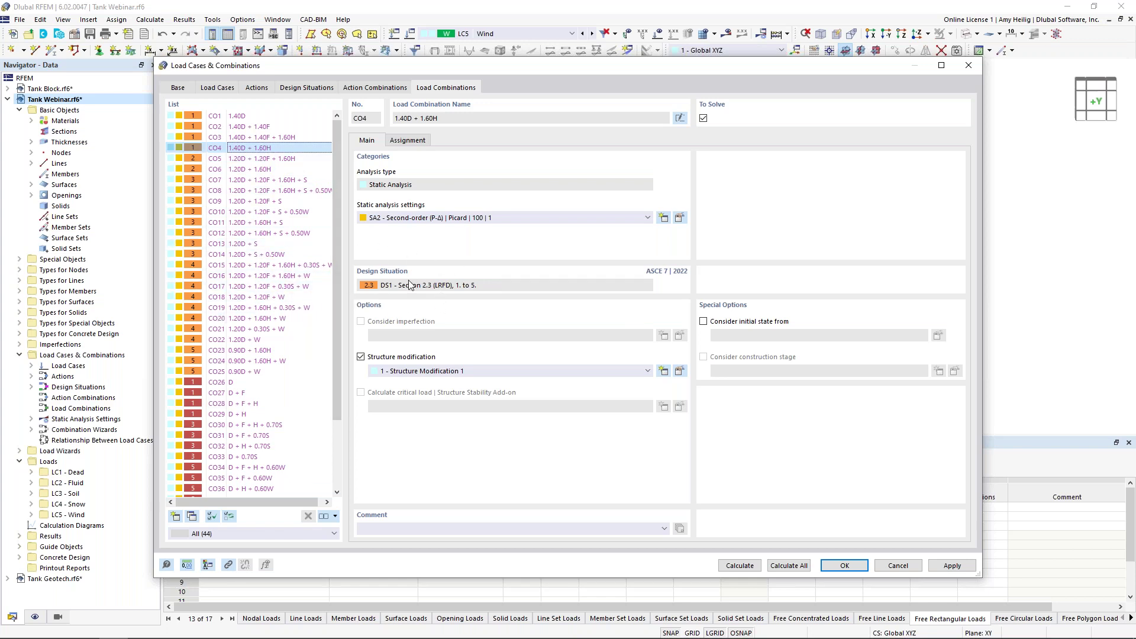
{"action": "scroll", "coordinate": [303, 296], "scroll_direction": "down", "scroll_amount": 3}
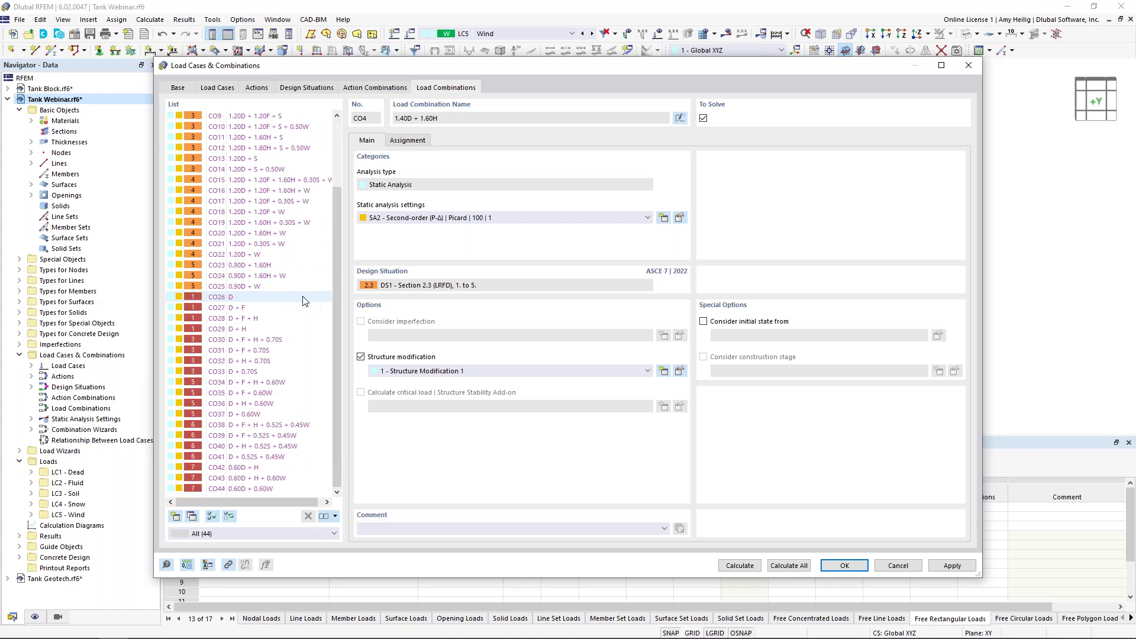
{"action": "left_click", "coordinate": [257, 349]}
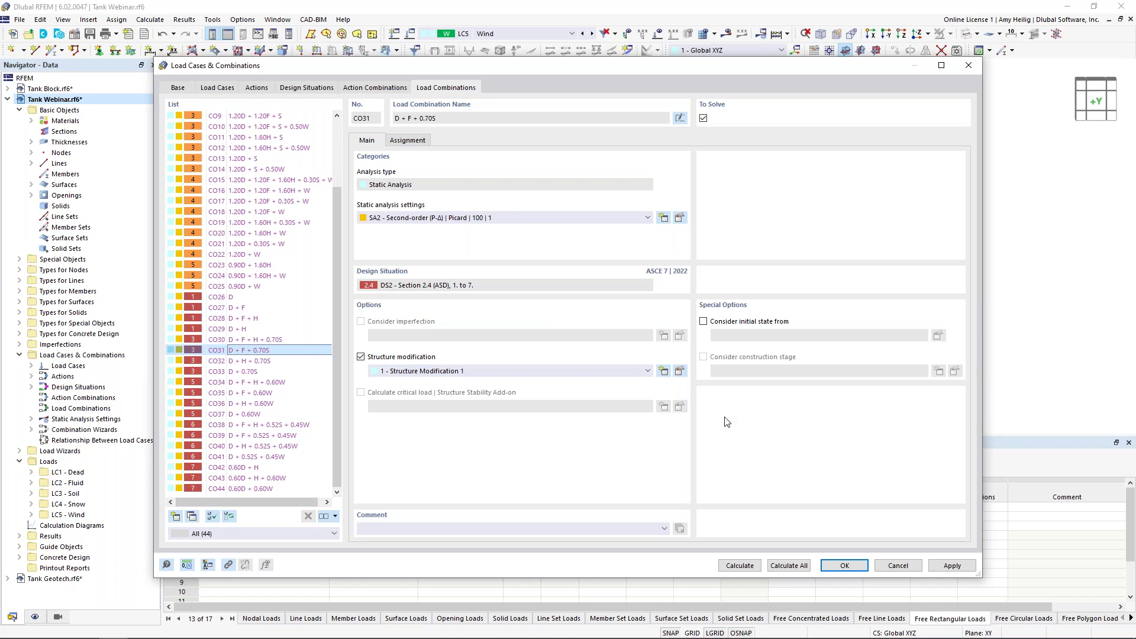
{"action": "left_click", "coordinate": [850, 567]}
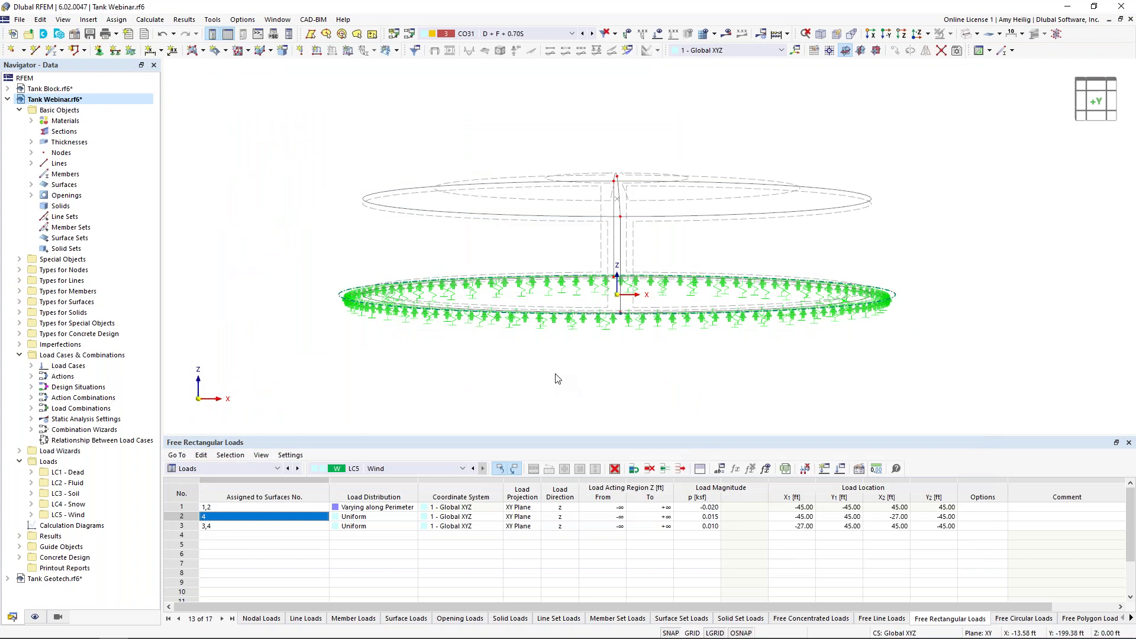
Step: Review the Concrete Design design situations and objects to design, and exclude nodes with punching from the design
{"action": "left_click", "coordinate": [218, 473]}
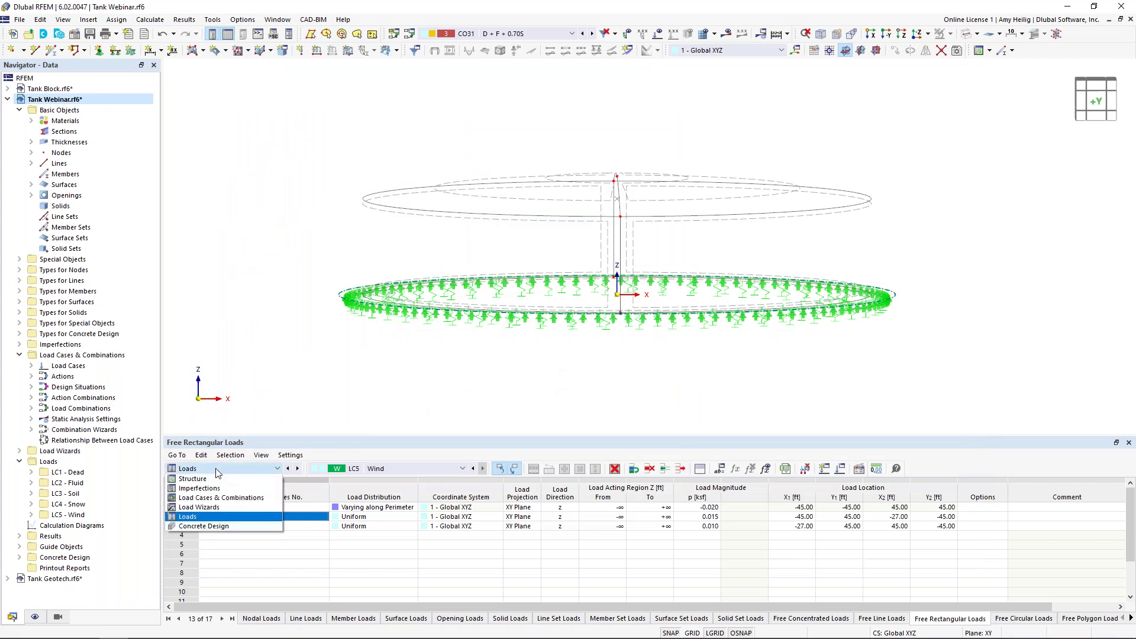
{"action": "left_click", "coordinate": [241, 527]}
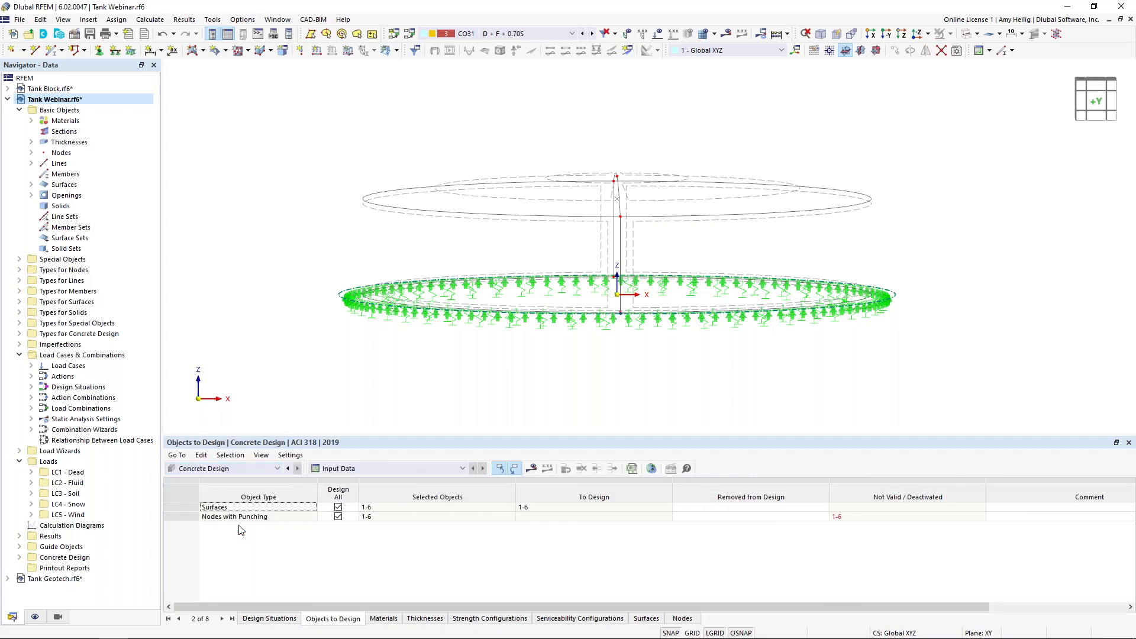
{"action": "left_click", "coordinate": [270, 619]}
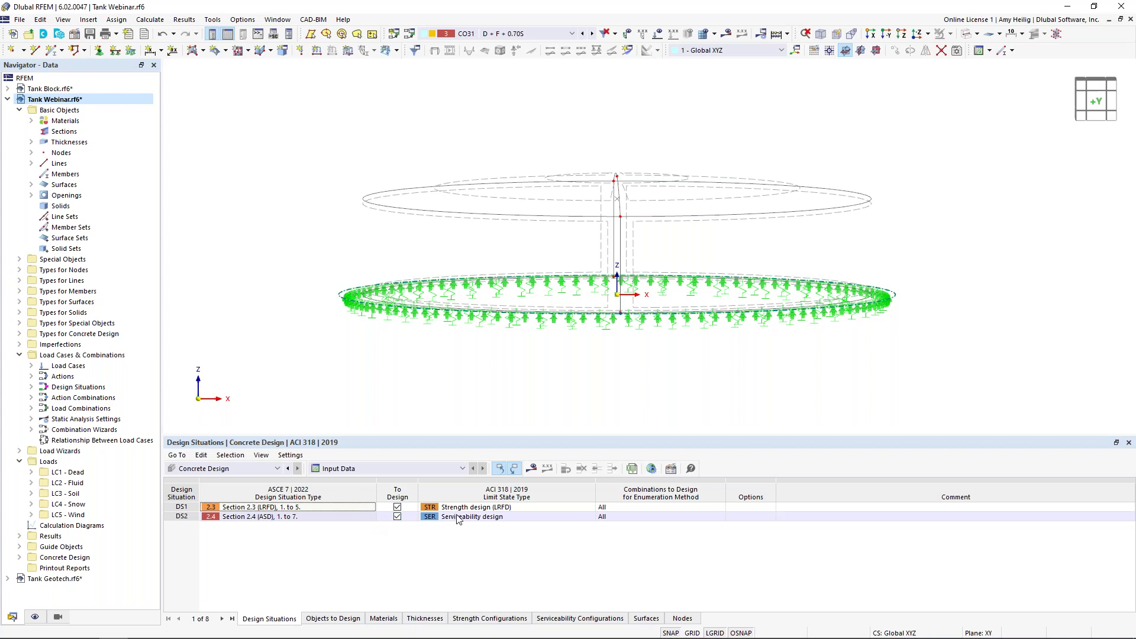
{"action": "left_click", "coordinate": [350, 618]}
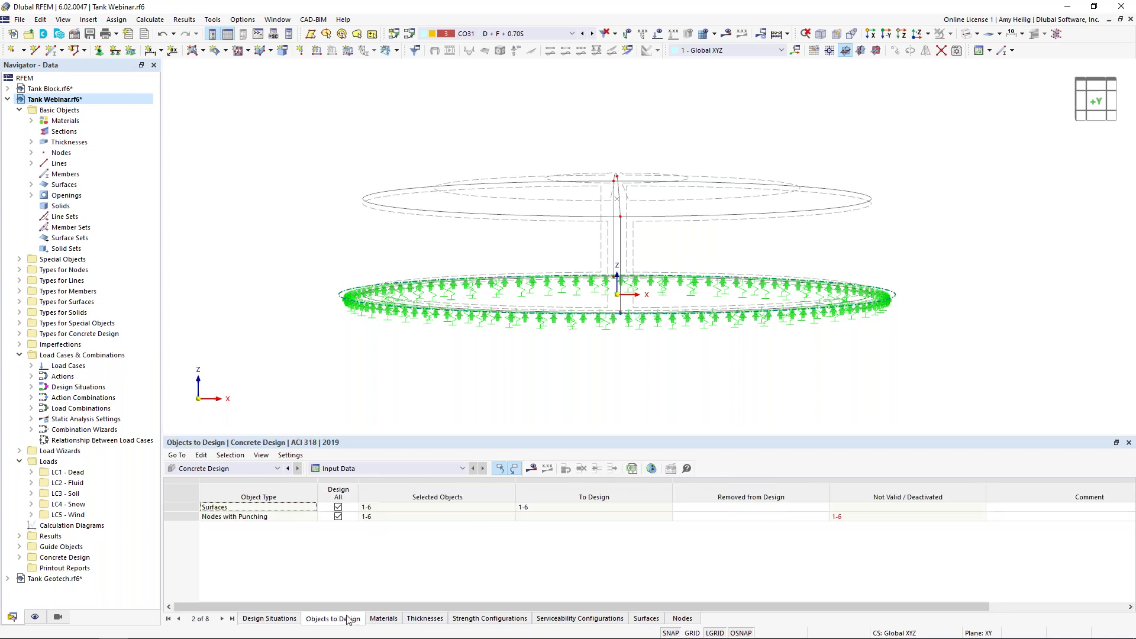
{"action": "left_click", "coordinate": [338, 517]}
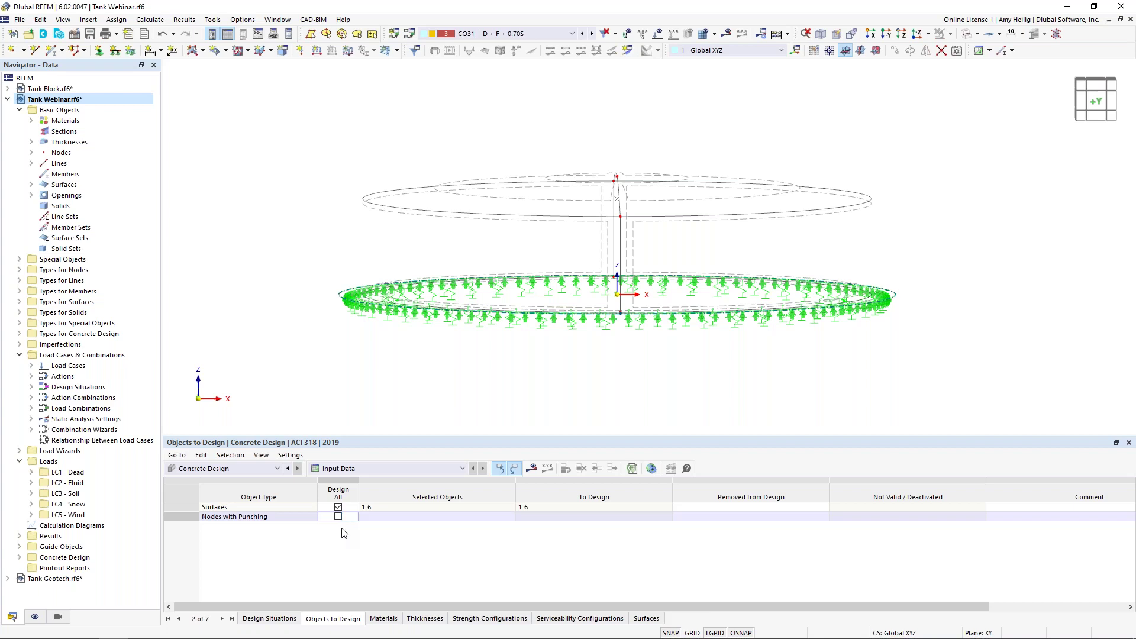
Step: Run the full calculation including the concrete design, and follow the load combinations in the solver's progress list
{"action": "left_click", "coordinate": [149, 20]}
{"action": "left_click", "coordinate": [200, 54]}
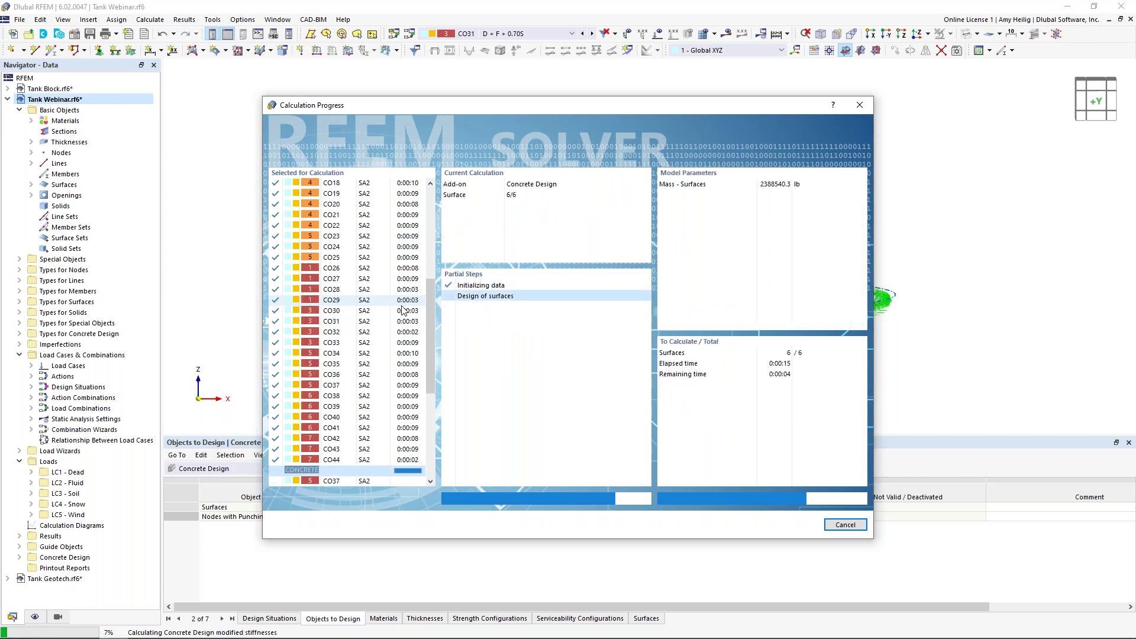
{"action": "scroll", "coordinate": [402, 309], "scroll_direction": "up", "scroll_amount": 5}
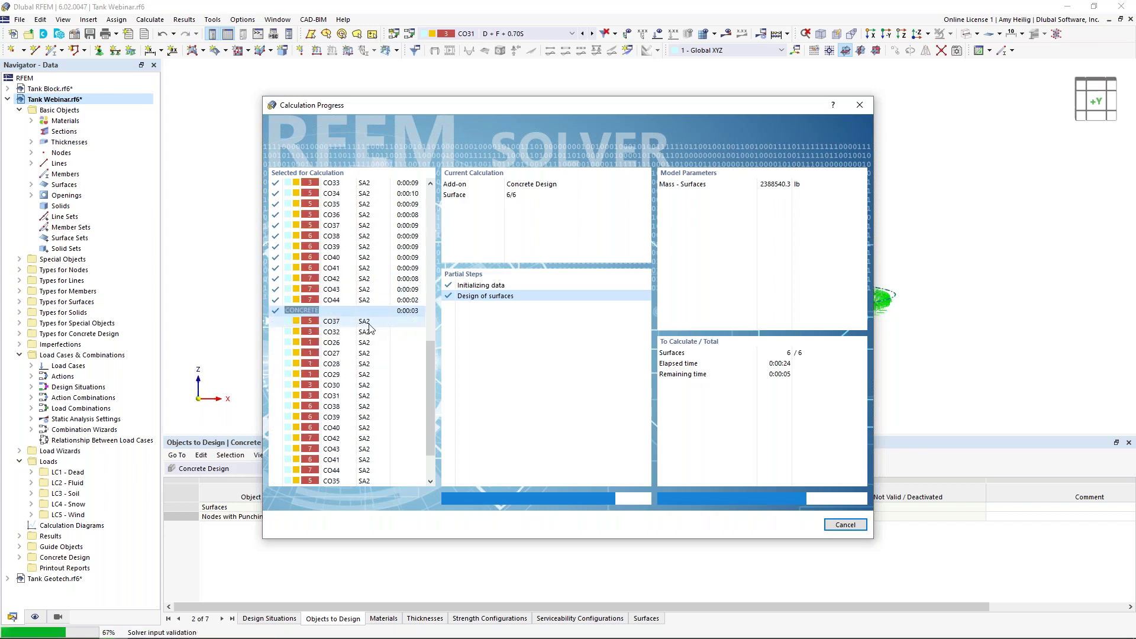
{"action": "scroll", "coordinate": [368, 326], "scroll_direction": "down", "scroll_amount": 1}
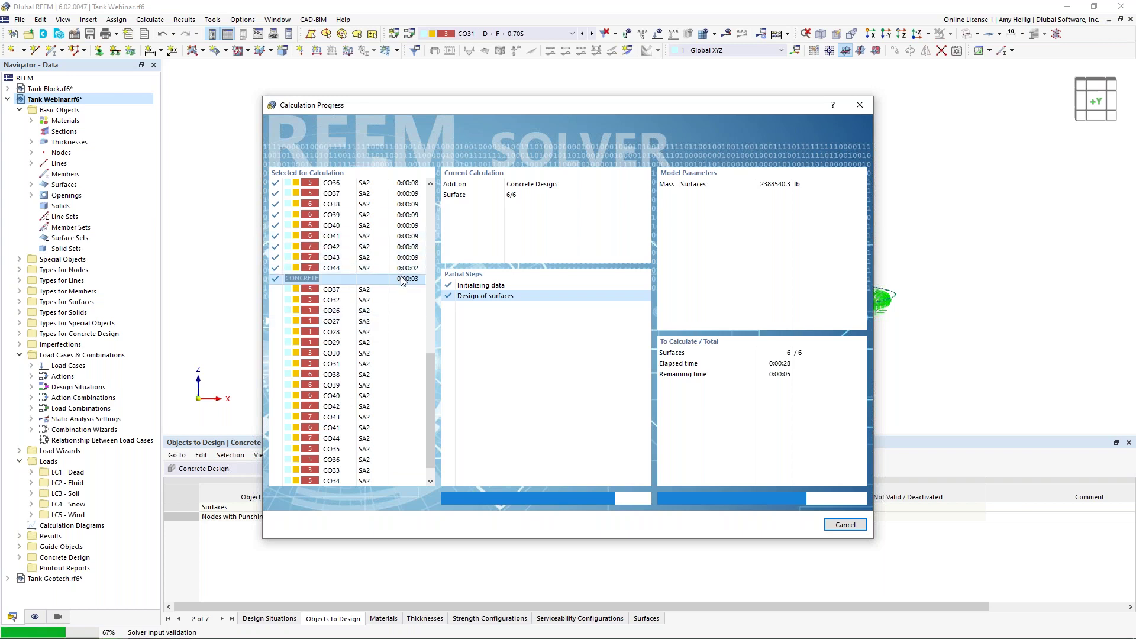
Step: Let the calculation finish and compare the tank's global deformations for load combinations CO31, CO6, CO7, CO8 and CO9
{"action": "scroll", "coordinate": [402, 280], "scroll_direction": "down", "scroll_amount": 1}
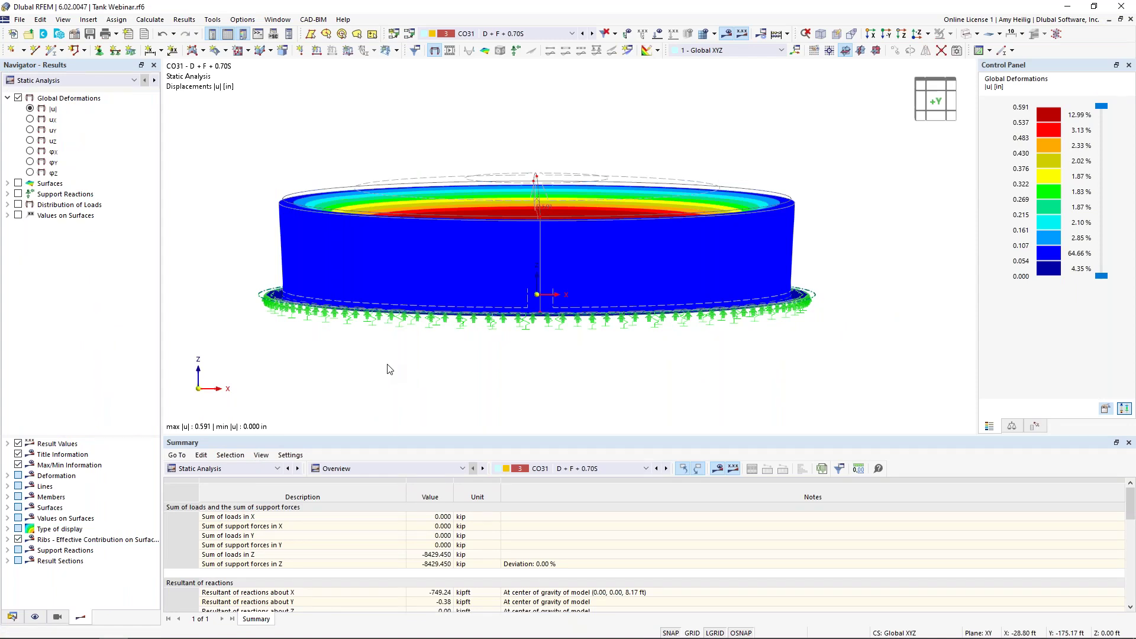
{"action": "middle_click_drag", "start_coordinate": [492, 357], "coordinate": [511, 368], "text": "ctrl"}
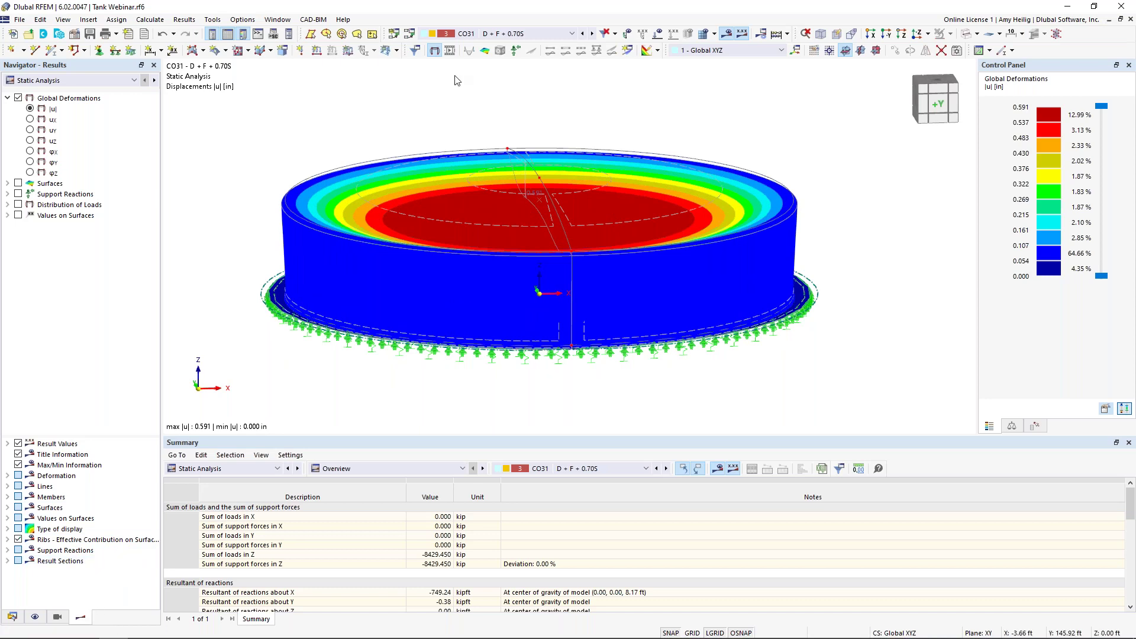
{"action": "left_click", "coordinate": [495, 34]}
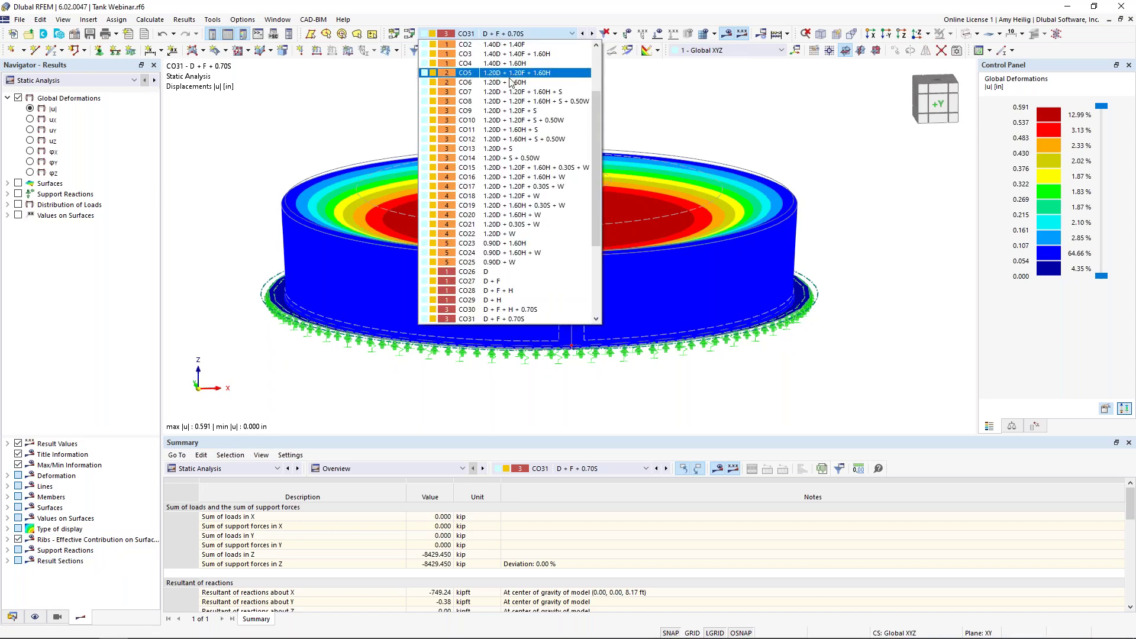
{"action": "left_click", "coordinate": [511, 86]}
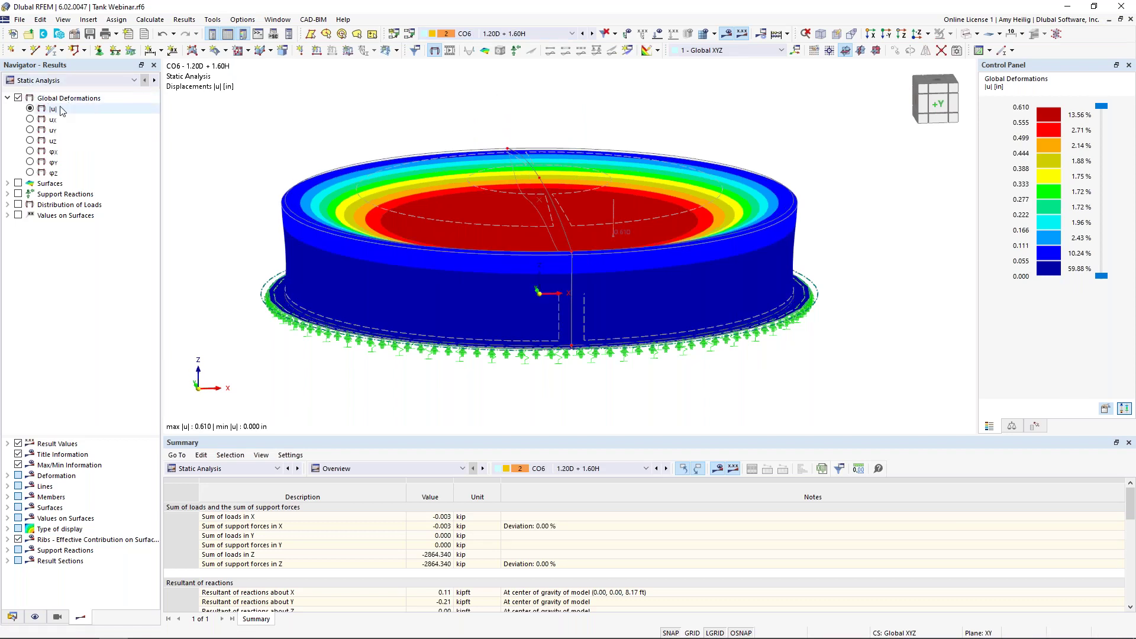
{"action": "left_click", "coordinate": [591, 34]}
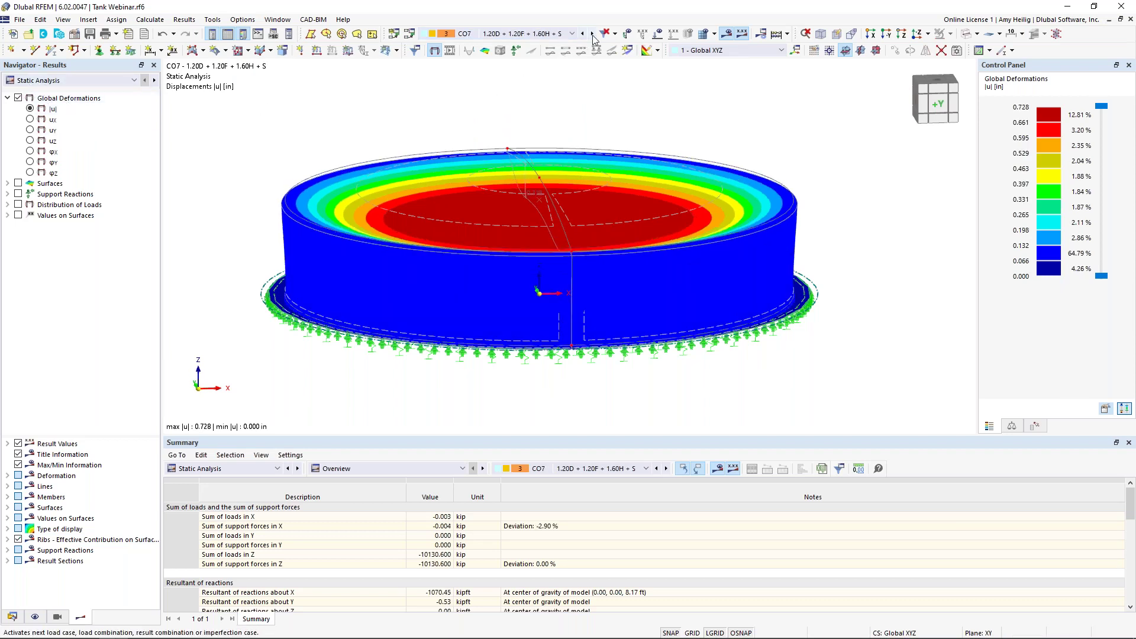
{"action": "left_click", "coordinate": [593, 34]}
{"action": "left_click", "coordinate": [593, 33]}
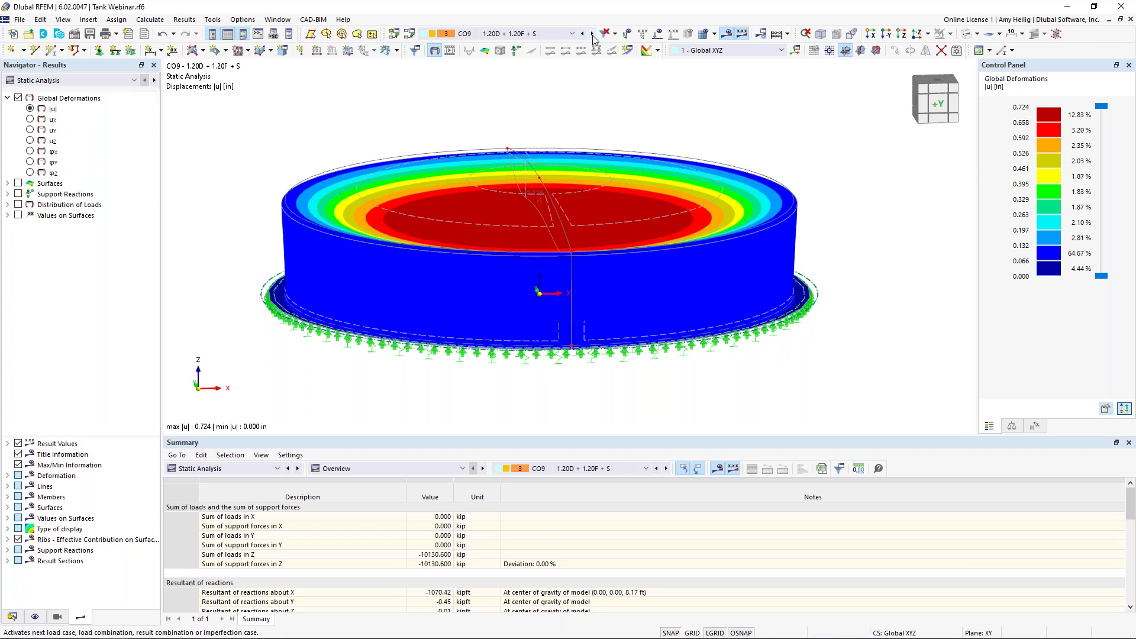
Step: Switch to load case LC2 - Fluid, inspect its applied loads without results, and hide the loads before displaying the results again
{"action": "left_click", "coordinate": [572, 34]}
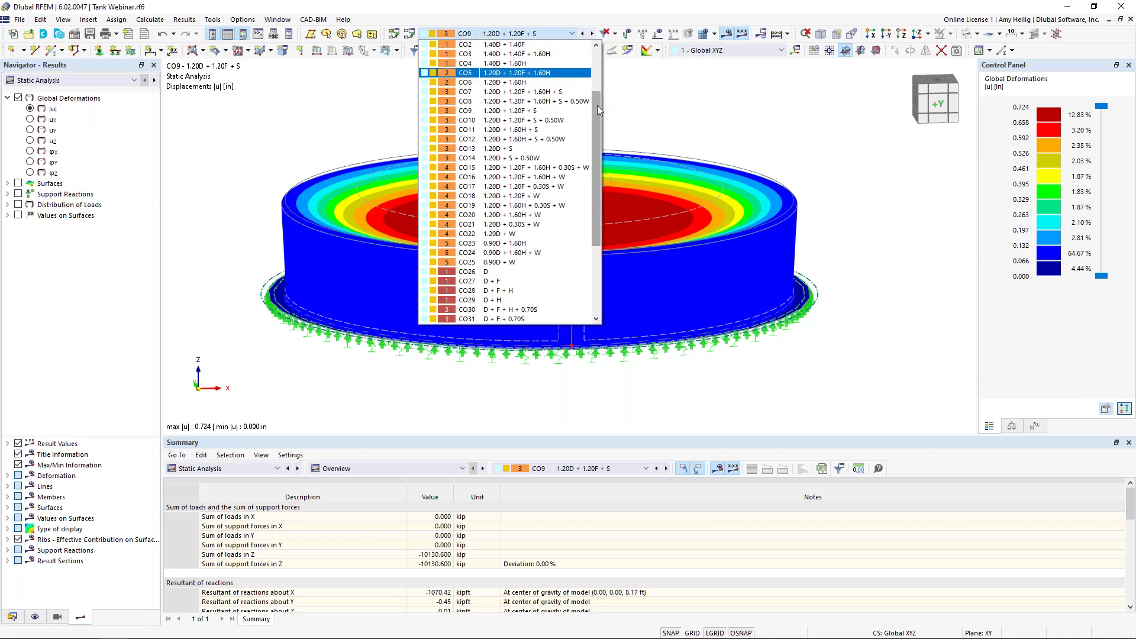
{"action": "left_click_drag", "start_coordinate": [600, 86], "coordinate": [600, 54]}
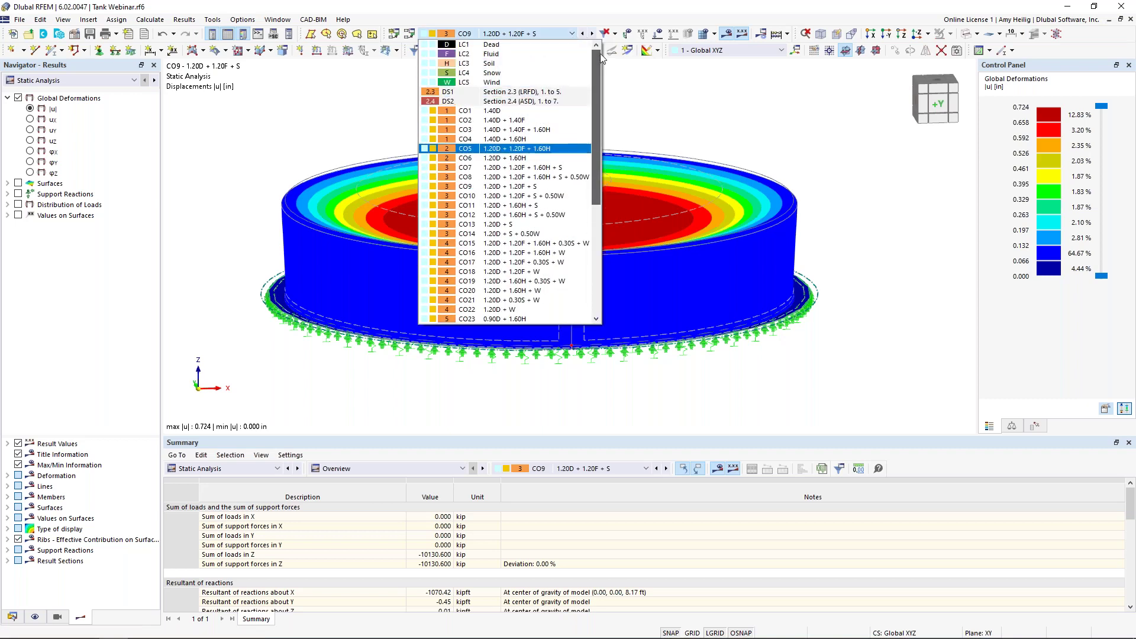
{"action": "left_click", "coordinate": [554, 56]}
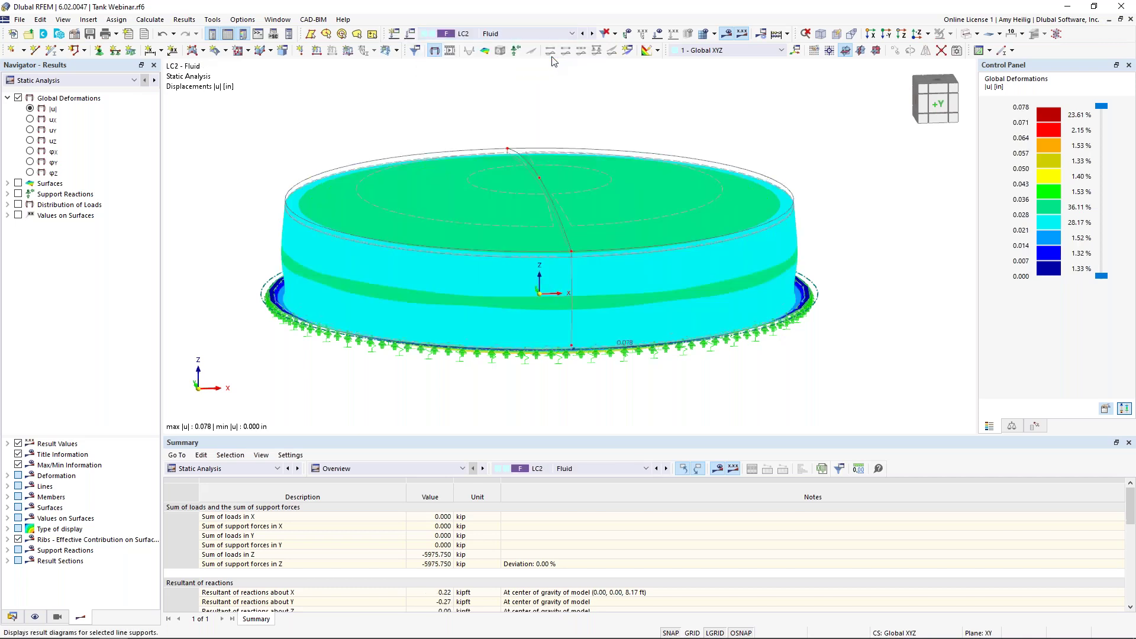
{"action": "left_click", "coordinate": [725, 34]}
{"action": "mouse_move", "coordinate": [592, 230]}
{"action": "middle_mouse_down", "text": "ctrl"}
{"action": "mouse_move", "coordinate": [672, 223]}
{"action": "mouse_move", "coordinate": [596, 246]}
{"action": "middle_mouse_up", "text": "ctrl"}
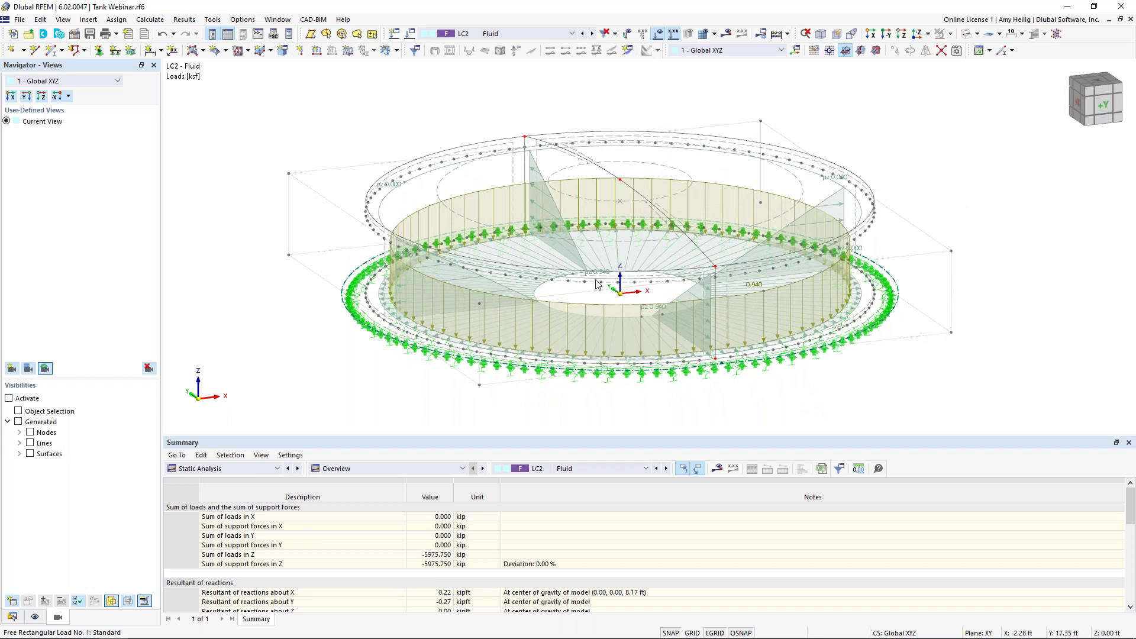
{"action": "left_click", "coordinate": [658, 36]}
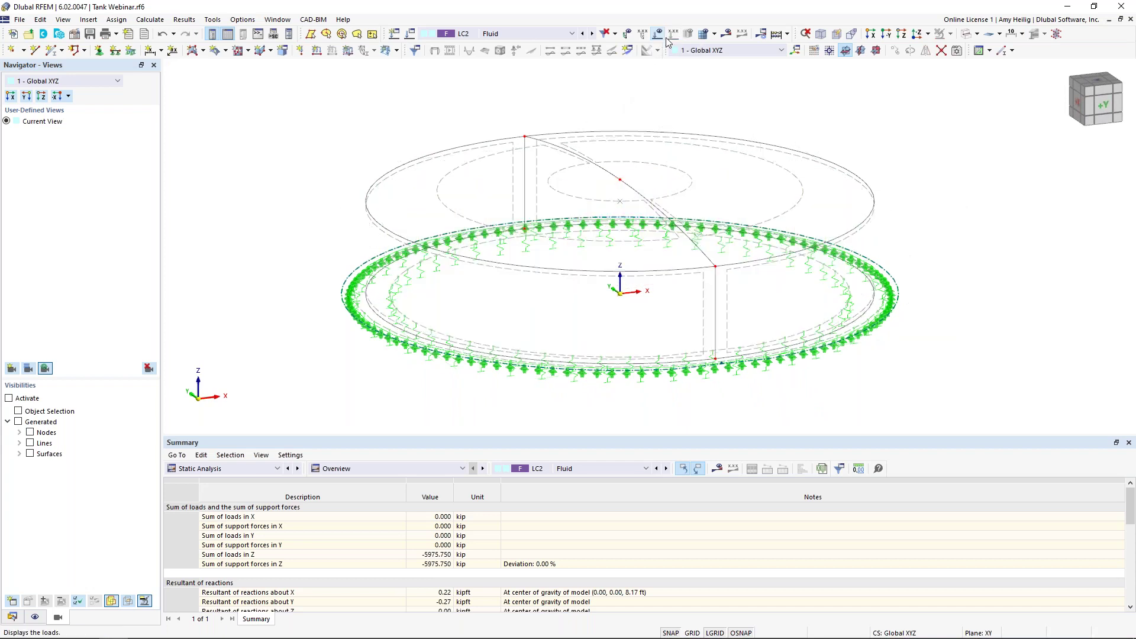
{"action": "left_click", "coordinate": [727, 33]}
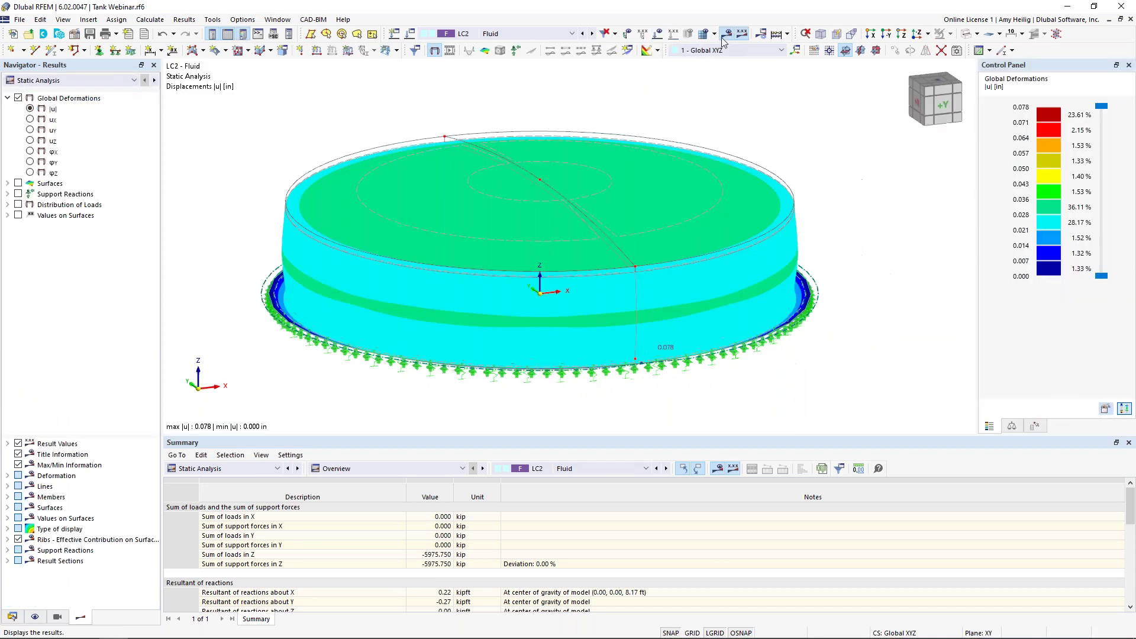
Step: Display the LC2 load distribution as local pz on the 2D surface FEs, with FE mesh nodes switched off, and inspect the tank
{"action": "left_click", "coordinate": [7, 205]}
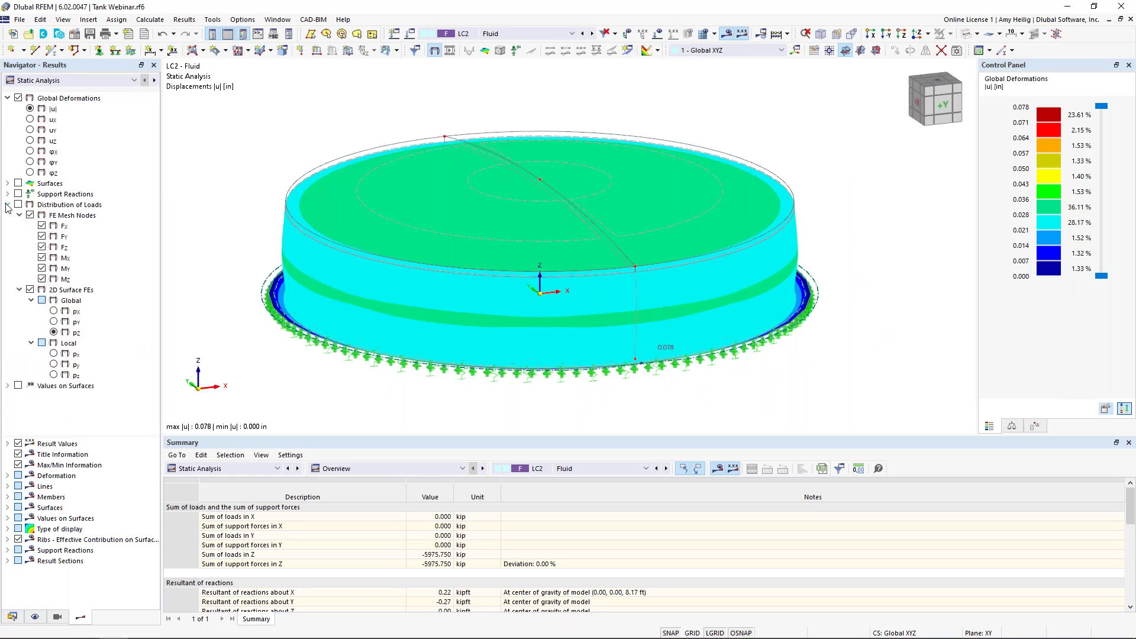
{"action": "left_click", "coordinate": [30, 216]}
{"action": "left_click", "coordinate": [30, 216]}
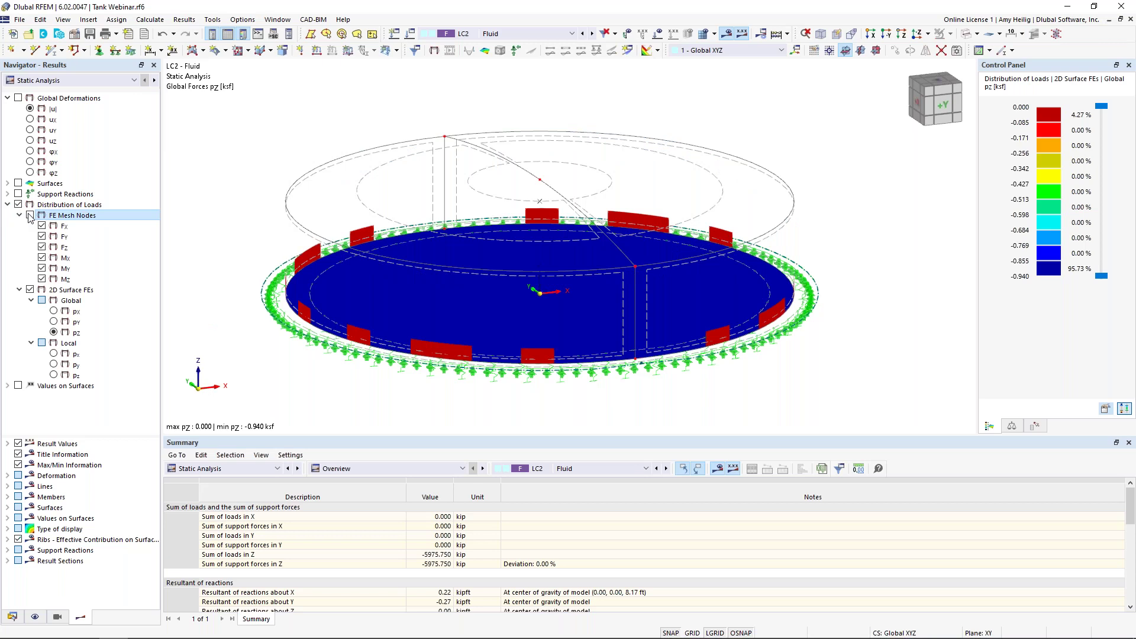
{"action": "left_click", "coordinate": [54, 375]}
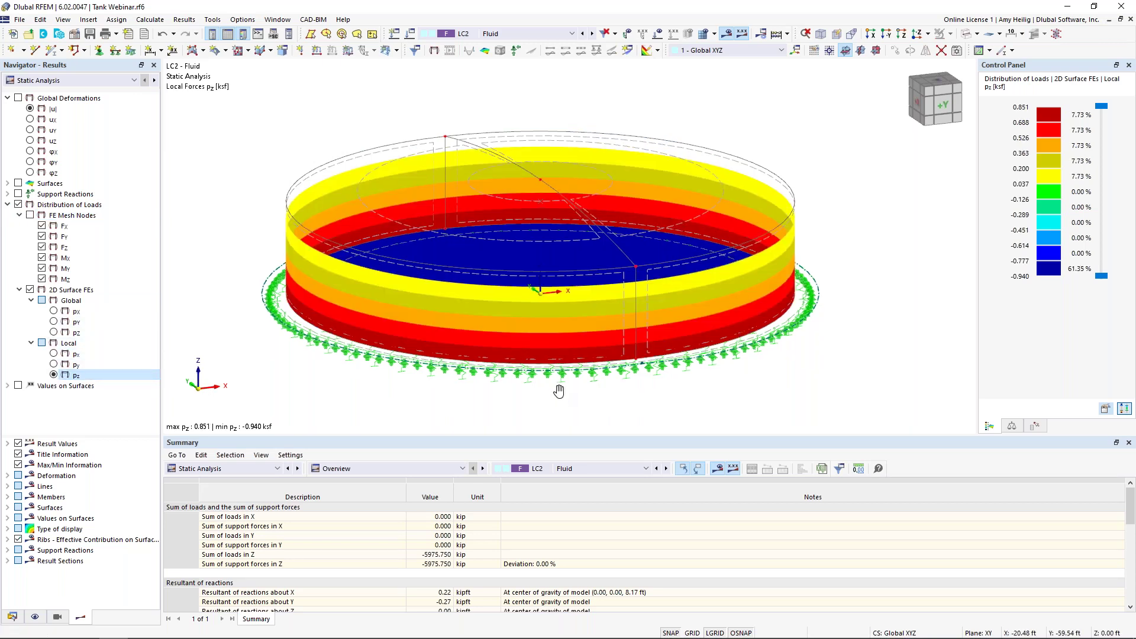
{"action": "middle_click_drag", "start_coordinate": [558, 390], "coordinate": [557, 374], "text": "ctrl"}
{"action": "scroll", "coordinate": [557, 374], "scroll_direction": "up", "scroll_amount": 2}
{"action": "scroll", "coordinate": [557, 377], "scroll_direction": "down", "scroll_amount": 1}
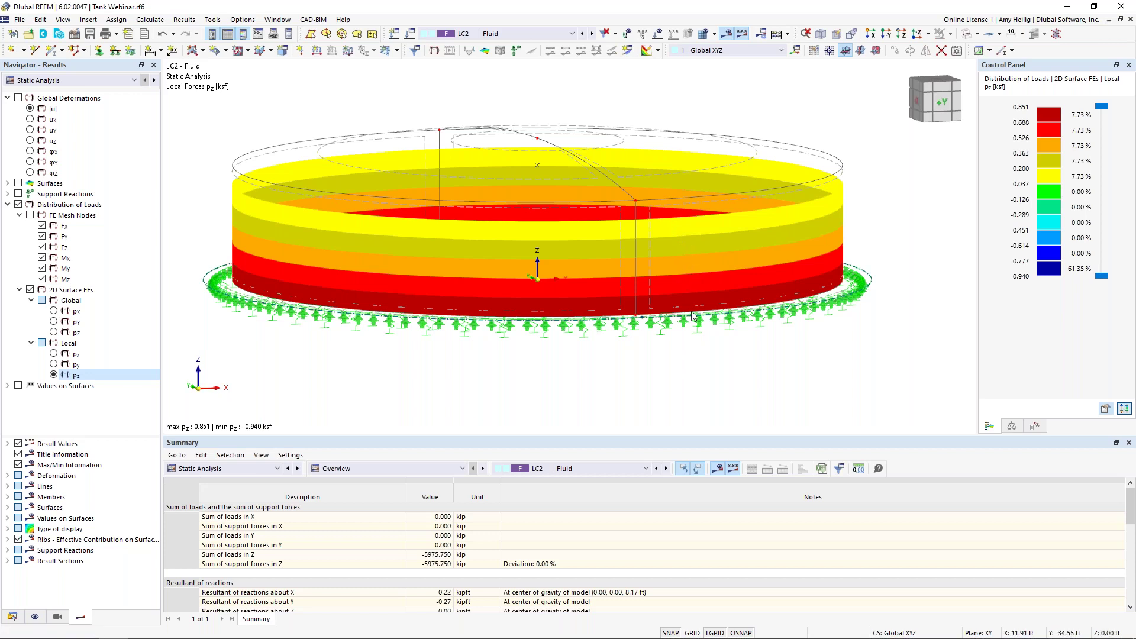
{"action": "middle_click_drag", "start_coordinate": [691, 298], "coordinate": [761, 381], "text": "ctrl"}
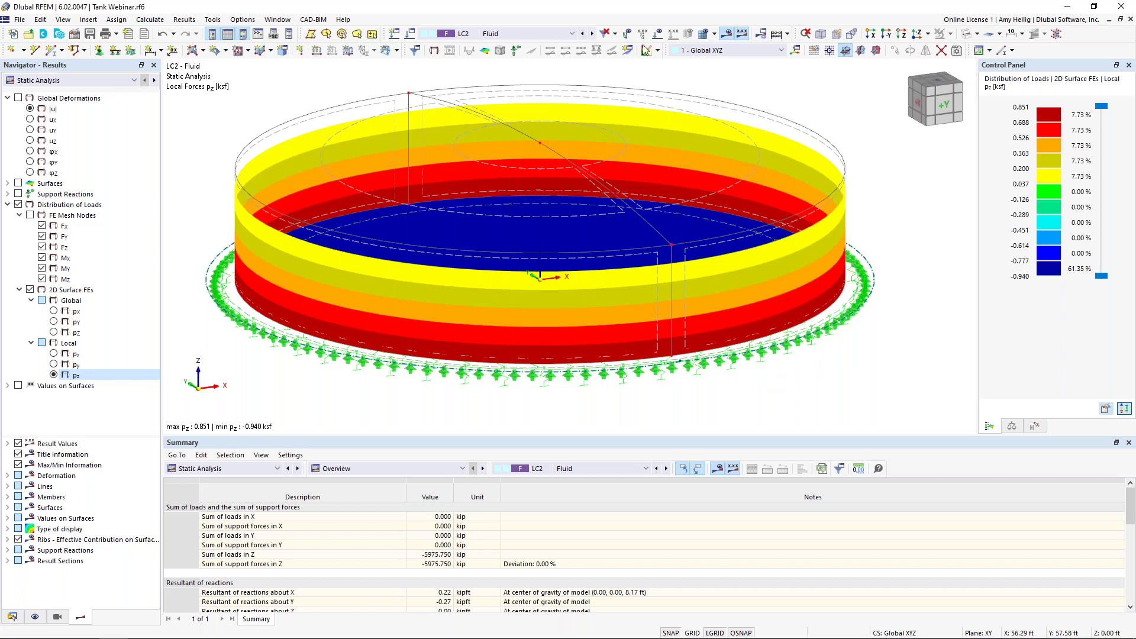
Step: Examine the local pz load distribution for load cases LC3 - Soil, LC4 - Snow and LC5 - Wind
{"action": "left_click", "coordinate": [595, 35]}
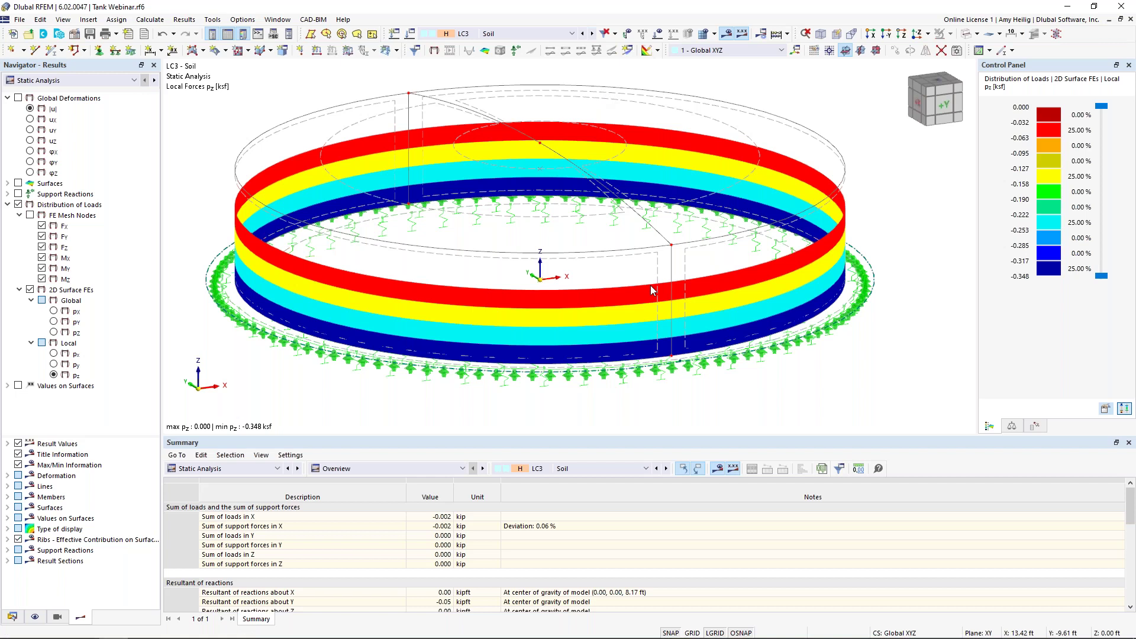
{"action": "mouse_move", "coordinate": [650, 285]}
{"action": "middle_mouse_down", "text": "ctrl"}
{"action": "mouse_move", "coordinate": [614, 244]}
{"action": "mouse_move", "coordinate": [662, 281]}
{"action": "middle_mouse_up", "text": "ctrl"}
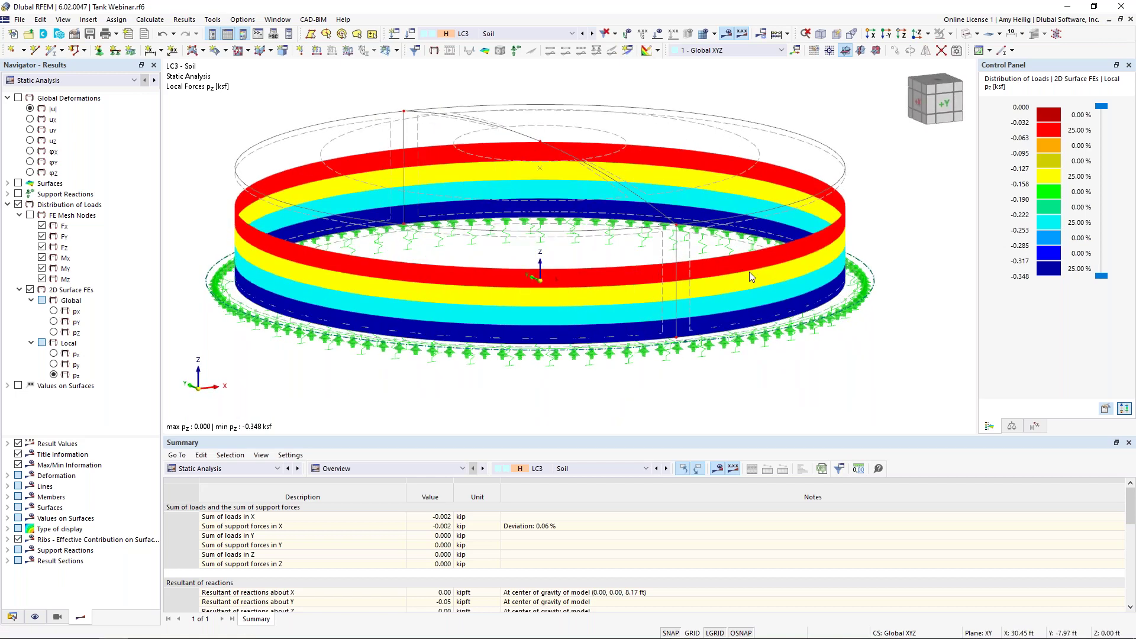
{"action": "left_click", "coordinate": [592, 35]}
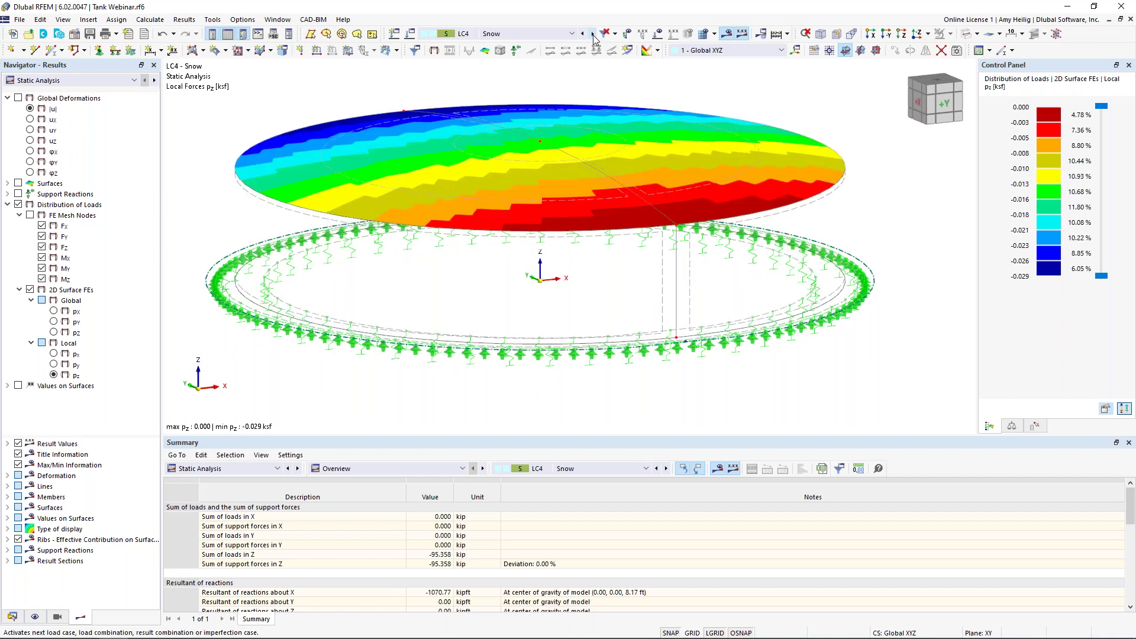
{"action": "left_click", "coordinate": [593, 35]}
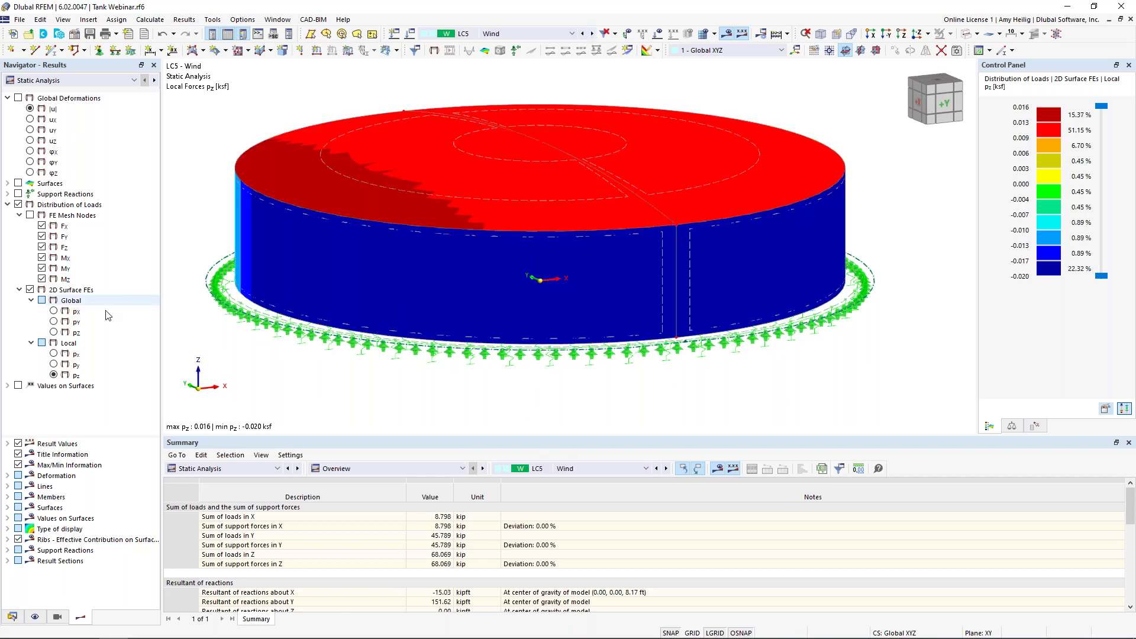
Step: Show the wind load distribution as global px and inspect it around the tank wall and roof
{"action": "left_click", "coordinate": [54, 312]}
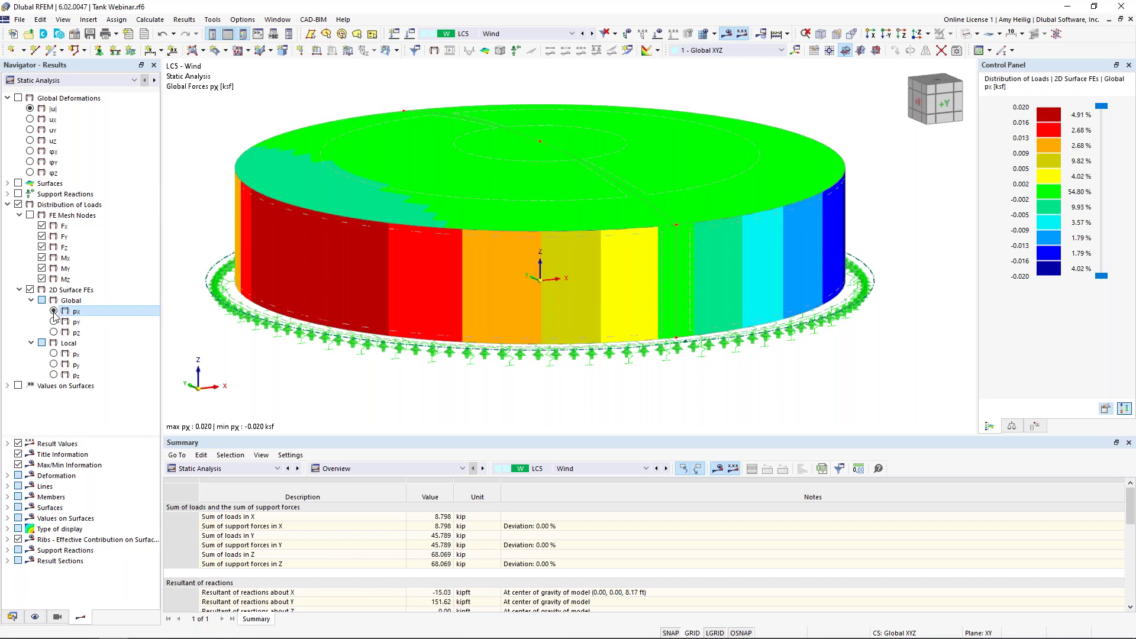
{"action": "middle_click_drag", "start_coordinate": [436, 393], "coordinate": [507, 376]}
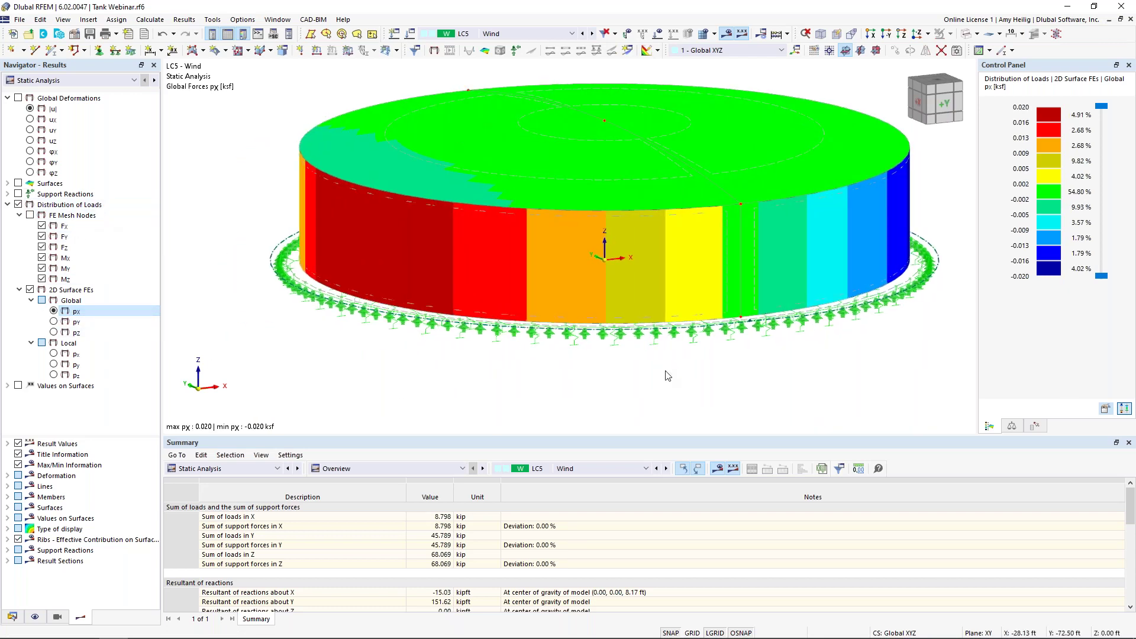
{"action": "middle_click_drag", "start_coordinate": [661, 396], "coordinate": [690, 395]}
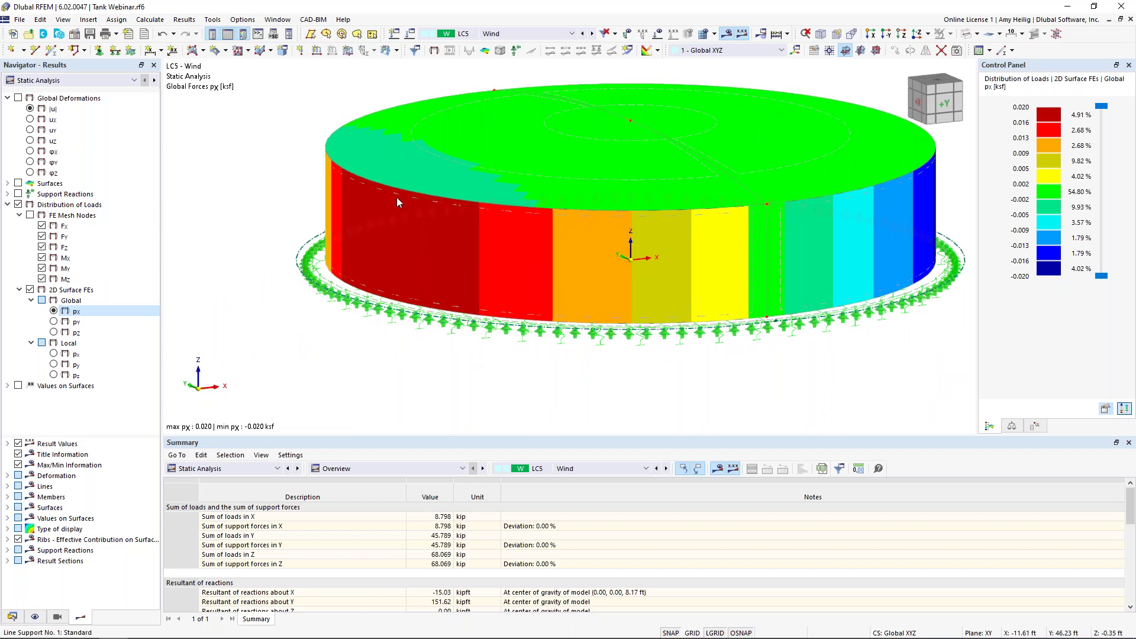
{"action": "middle_click_drag", "start_coordinate": [848, 355], "coordinate": [722, 319], "text": "ctrl"}
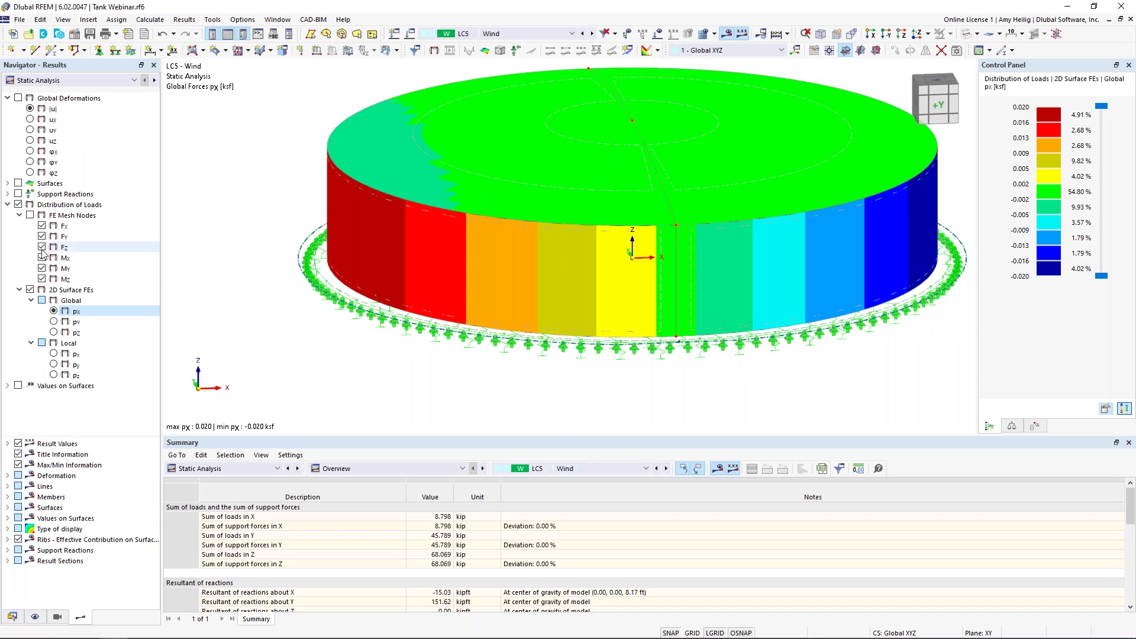
Step: Hide the load distribution and view the surfaces' basic internal forces mx, my and vx for the wind load case
{"action": "left_click", "coordinate": [8, 205]}
{"action": "left_click", "coordinate": [18, 205]}
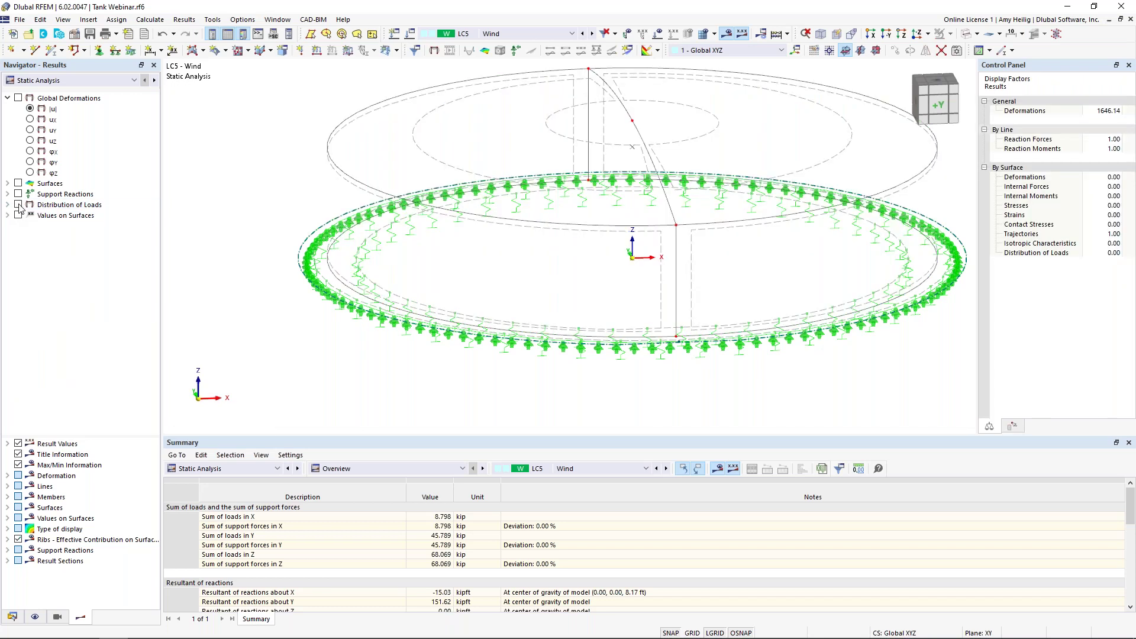
{"action": "left_click", "coordinate": [7, 183]}
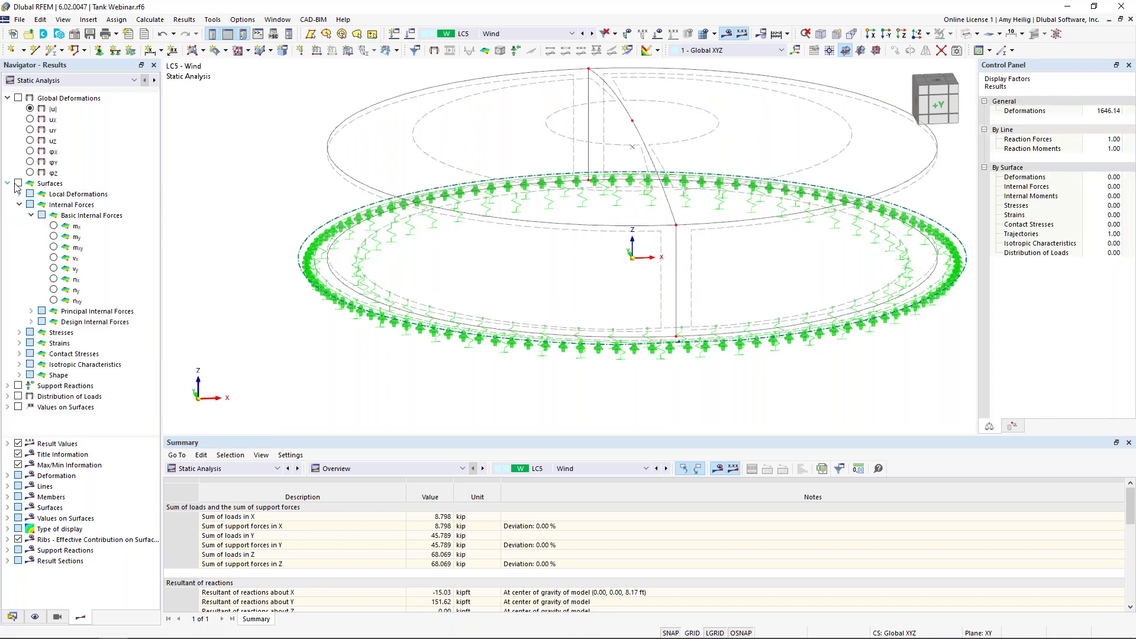
{"action": "left_click", "coordinate": [19, 184]}
{"action": "left_click", "coordinate": [54, 227]}
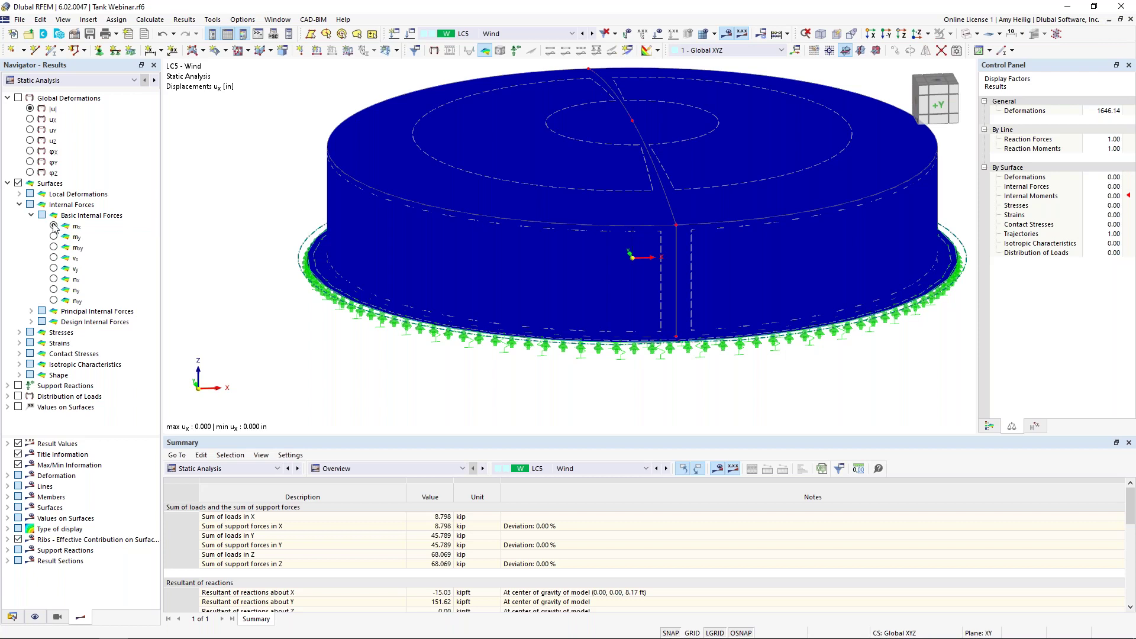
{"action": "left_click", "coordinate": [54, 237]}
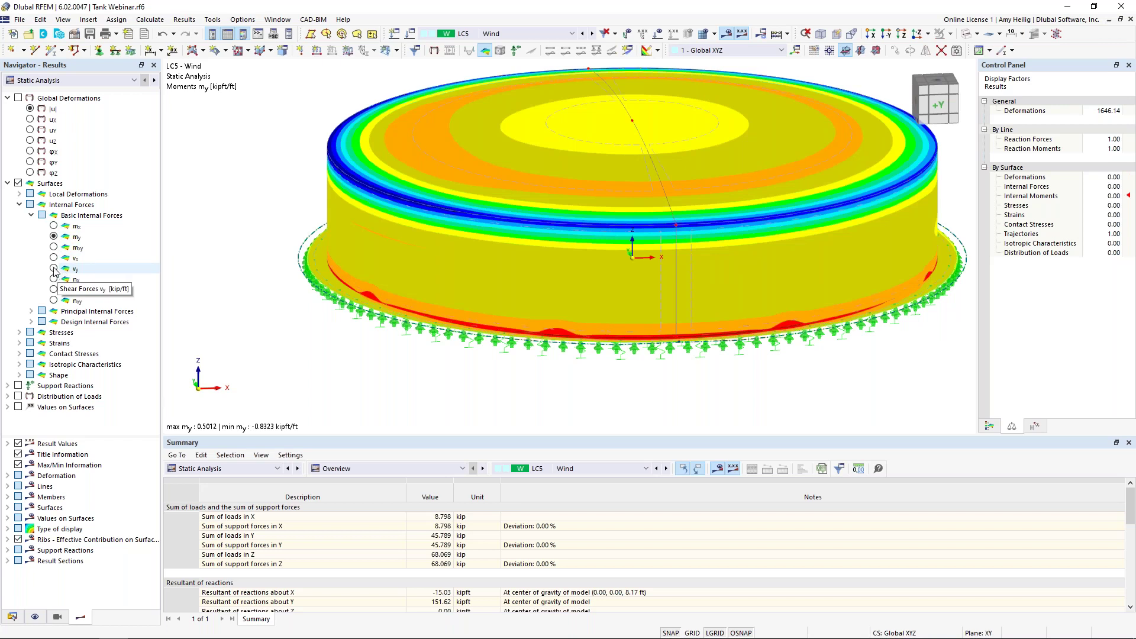
{"action": "left_click", "coordinate": [54, 258]}
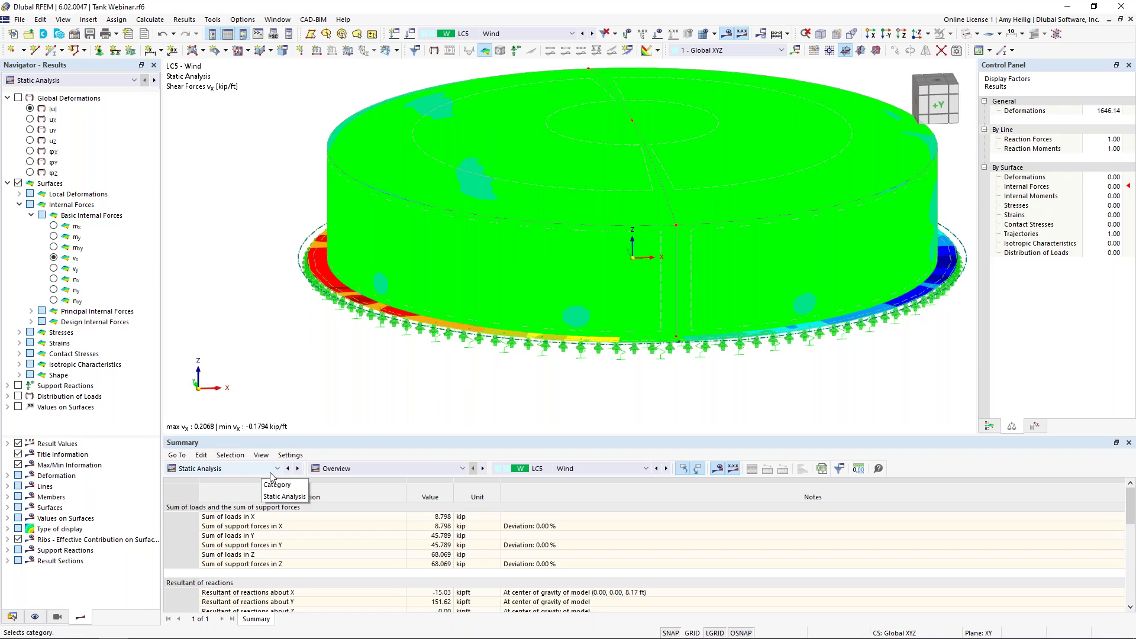
Step: Show the results table by surface with design internal forces, enlarge the table, and switch to load combination CO8
{"action": "left_click", "coordinate": [337, 469]}
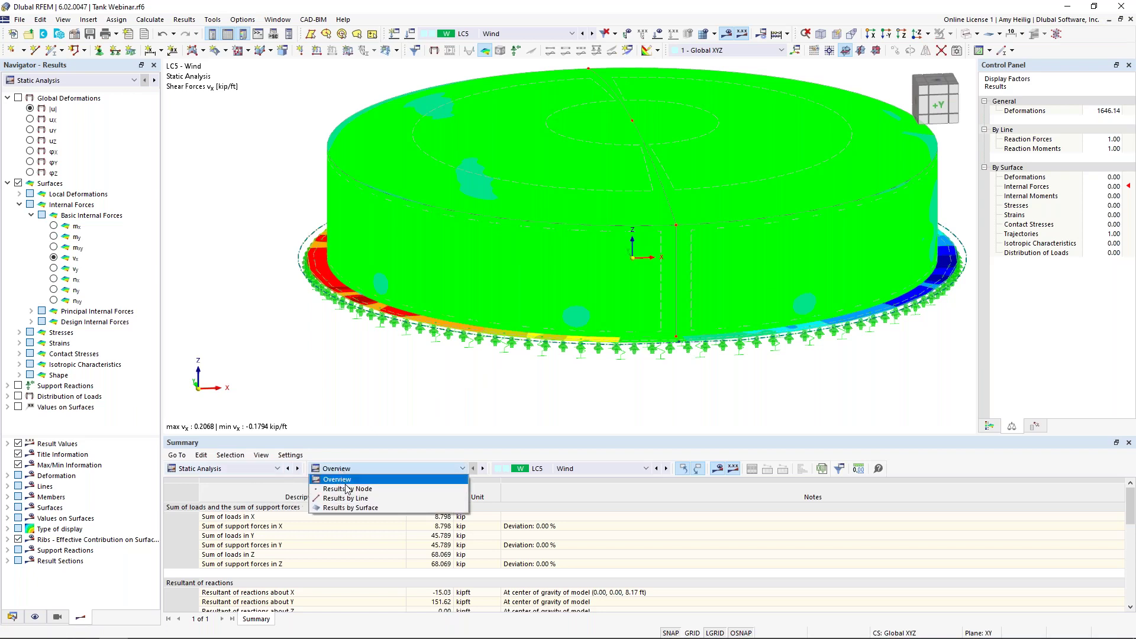
{"action": "left_click", "coordinate": [358, 508]}
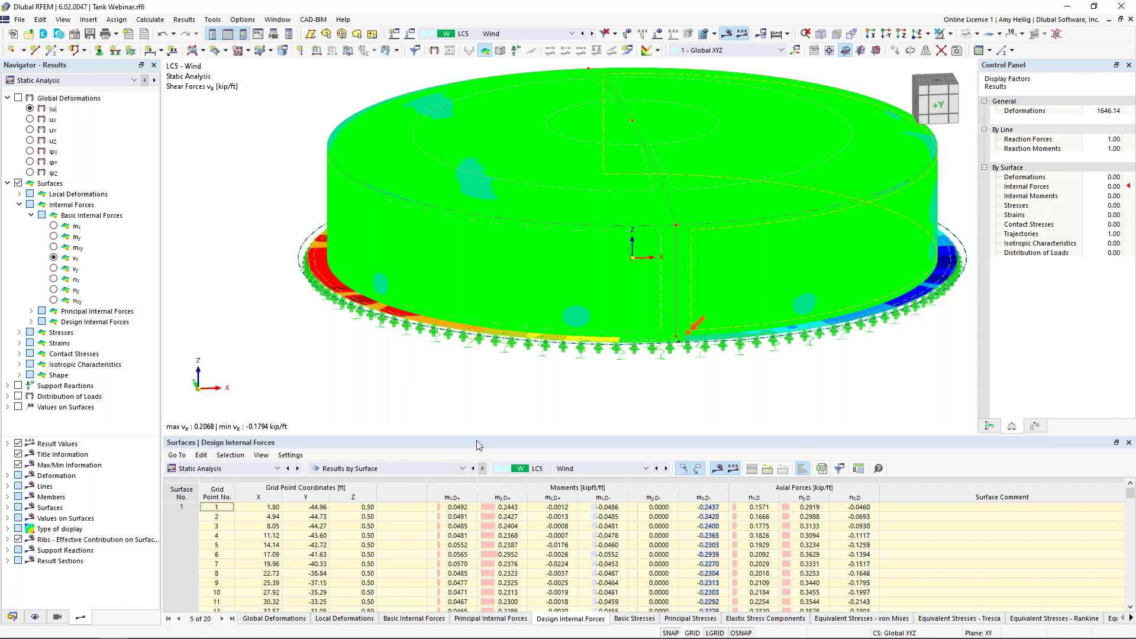
{"action": "left_click_drag", "start_coordinate": [480, 430], "coordinate": [480, 389]}
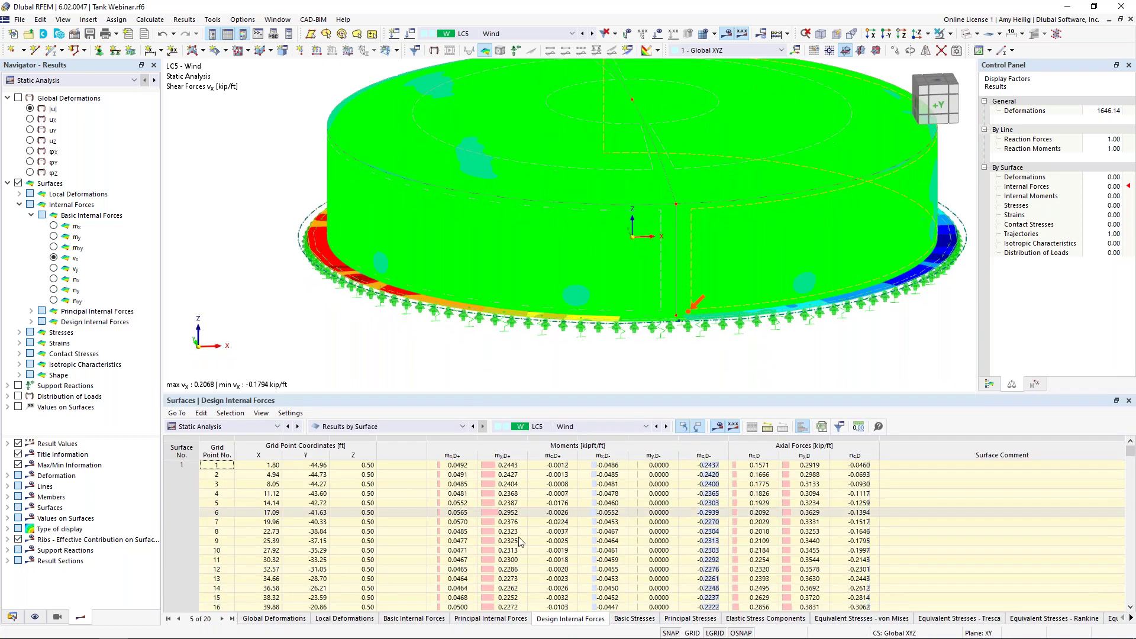
{"action": "left_click", "coordinate": [604, 426]}
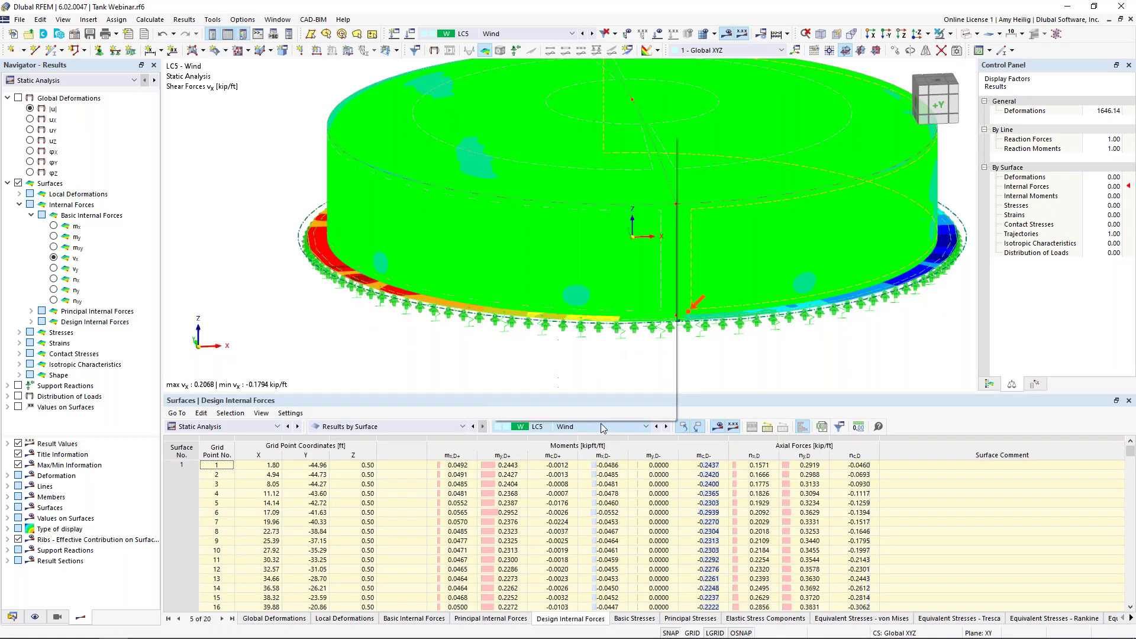
{"action": "left_click", "coordinate": [605, 273]}
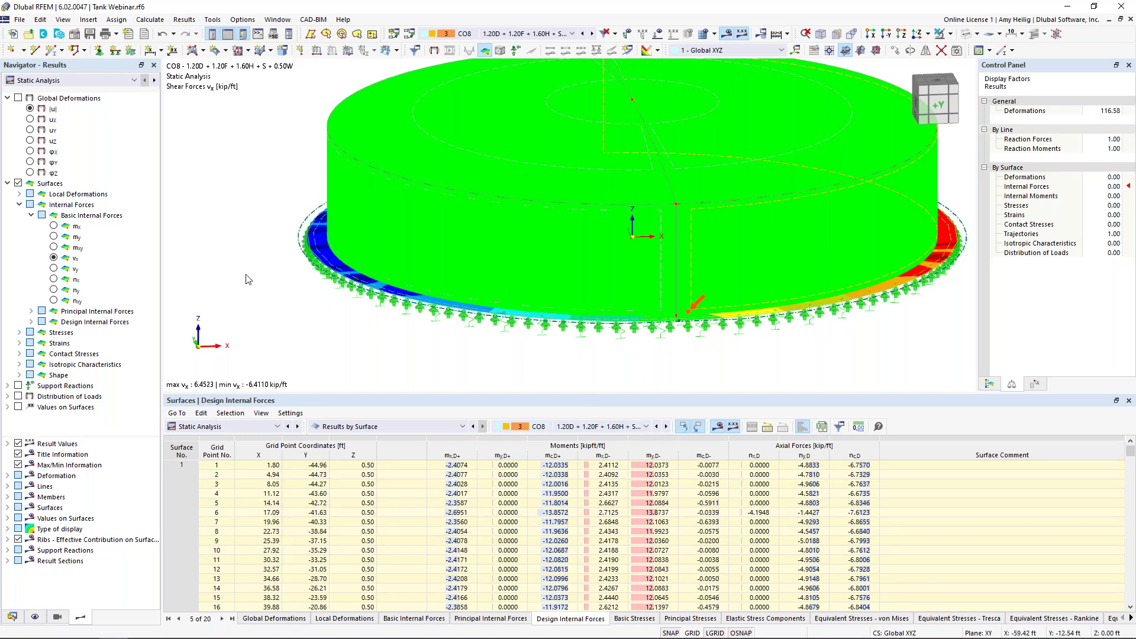
{"action": "left_click", "coordinate": [7, 183]}
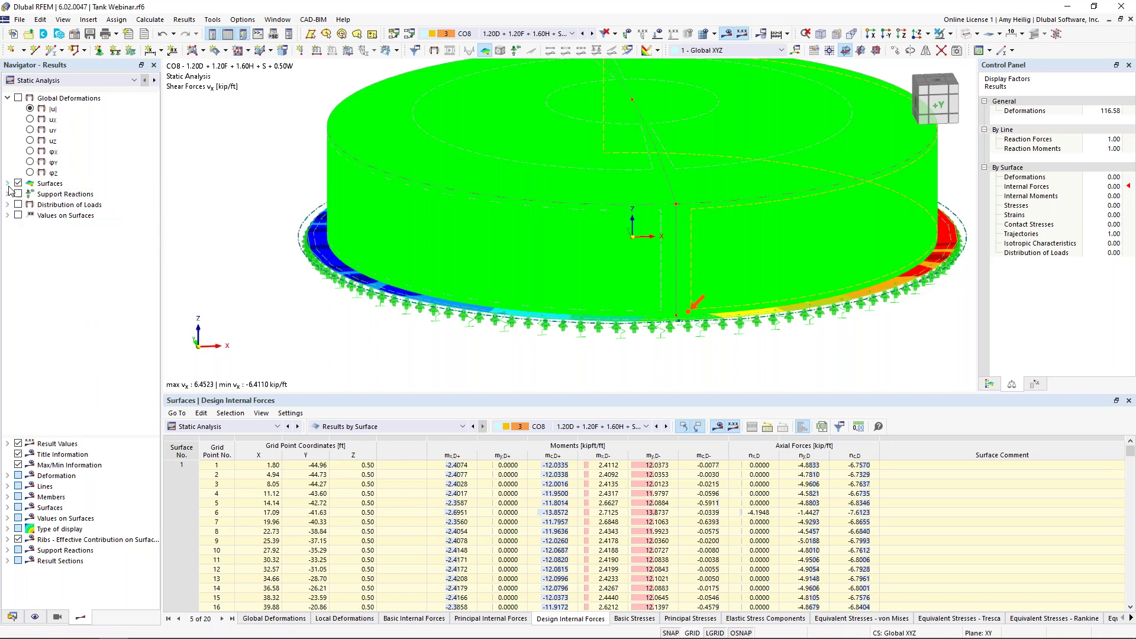
{"action": "left_click", "coordinate": [7, 183]}
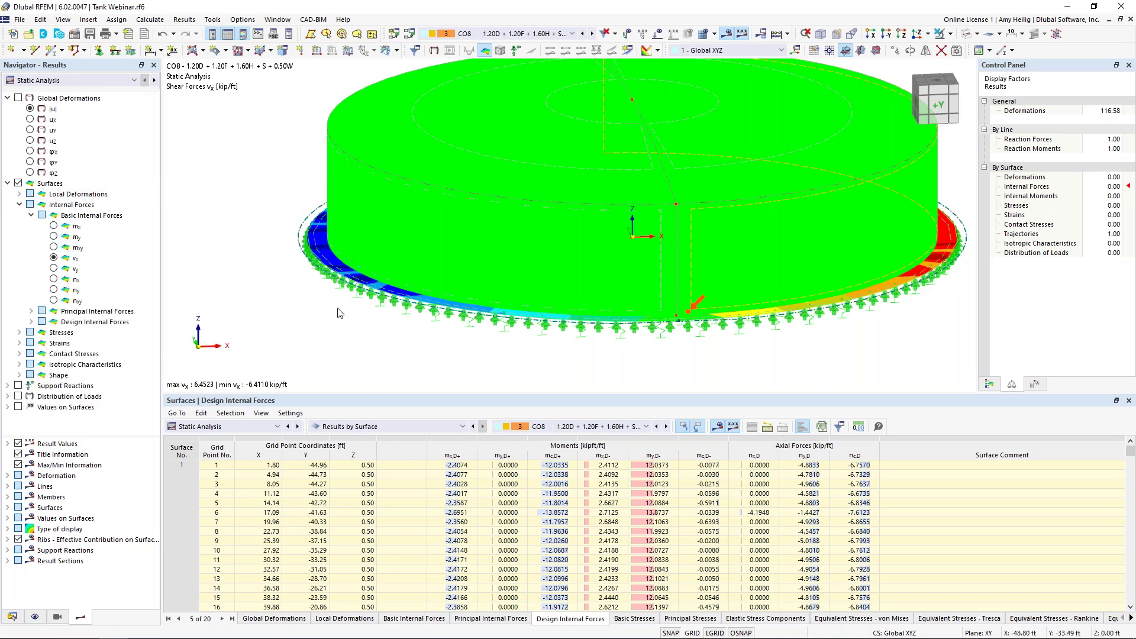
Step: Create a result section of type Line along the two radial lines crossing the tank roof
{"action": "scroll", "coordinate": [332, 311], "scroll_direction": "down", "scroll_amount": 2}
{"action": "middle_click_drag", "start_coordinate": [329, 315], "coordinate": [450, 329]}
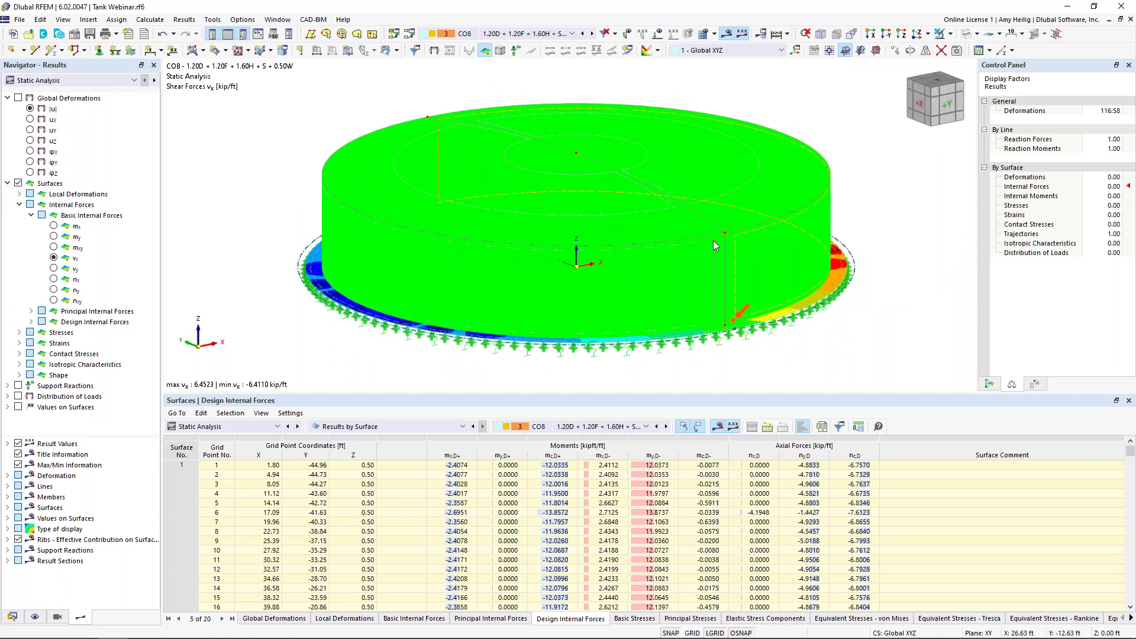
{"action": "left_click", "coordinate": [629, 51]}
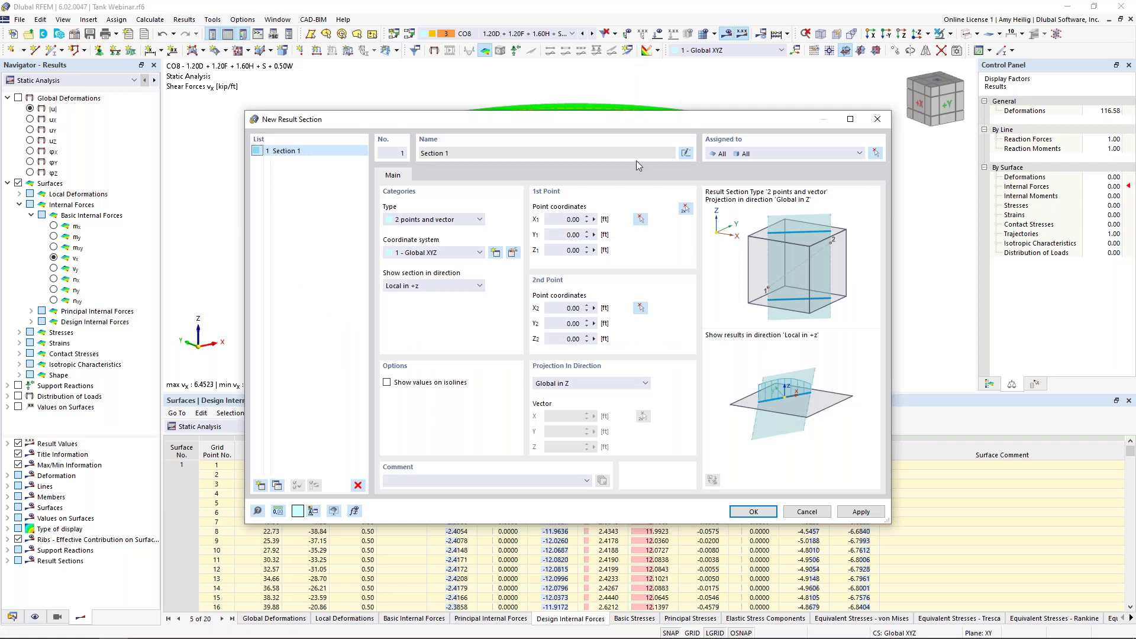
{"action": "left_click", "coordinate": [438, 222]}
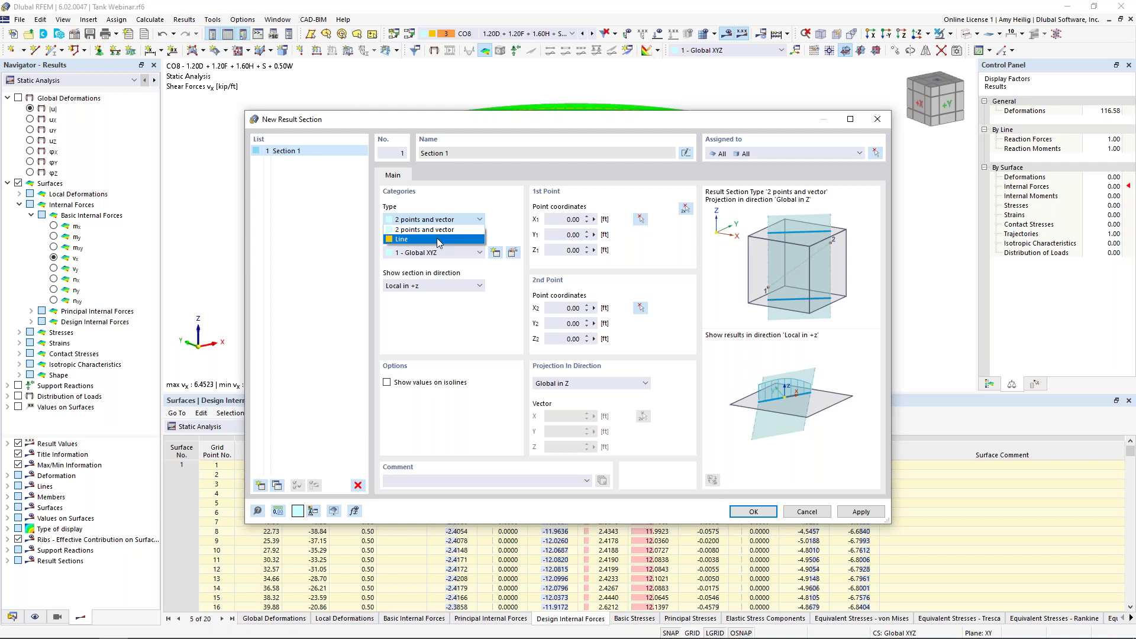
{"action": "left_click", "coordinate": [439, 239]}
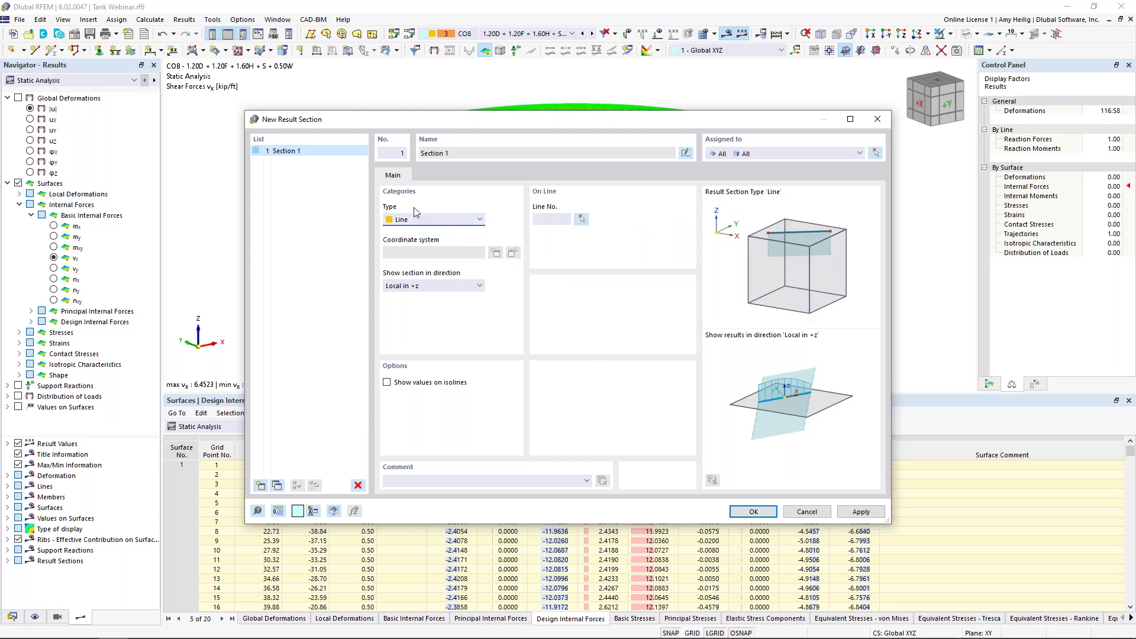
{"action": "left_click", "coordinate": [578, 219]}
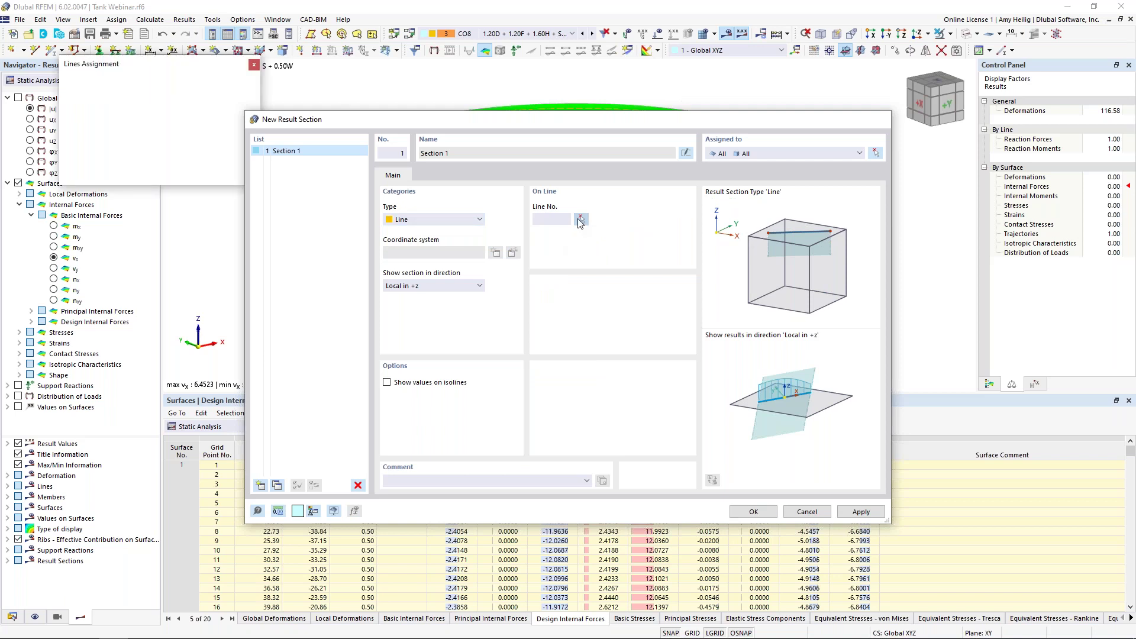
{"action": "left_click", "coordinate": [633, 175]}
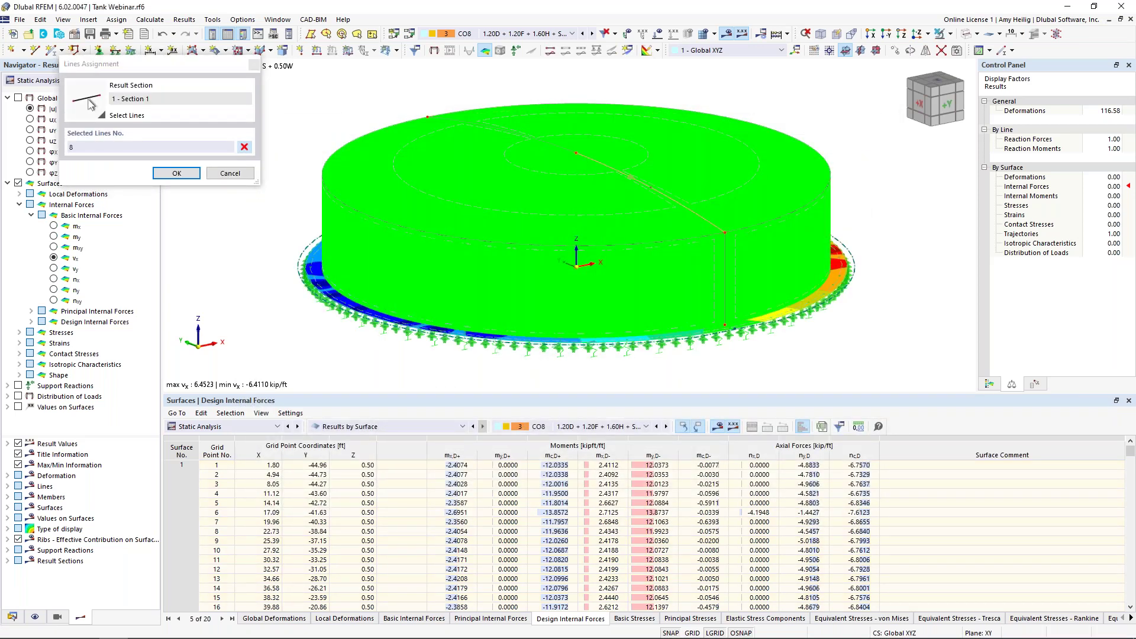
{"action": "left_click", "coordinate": [561, 147]}
{"action": "left_click", "coordinate": [177, 173]}
{"action": "left_click", "coordinate": [752, 512]}
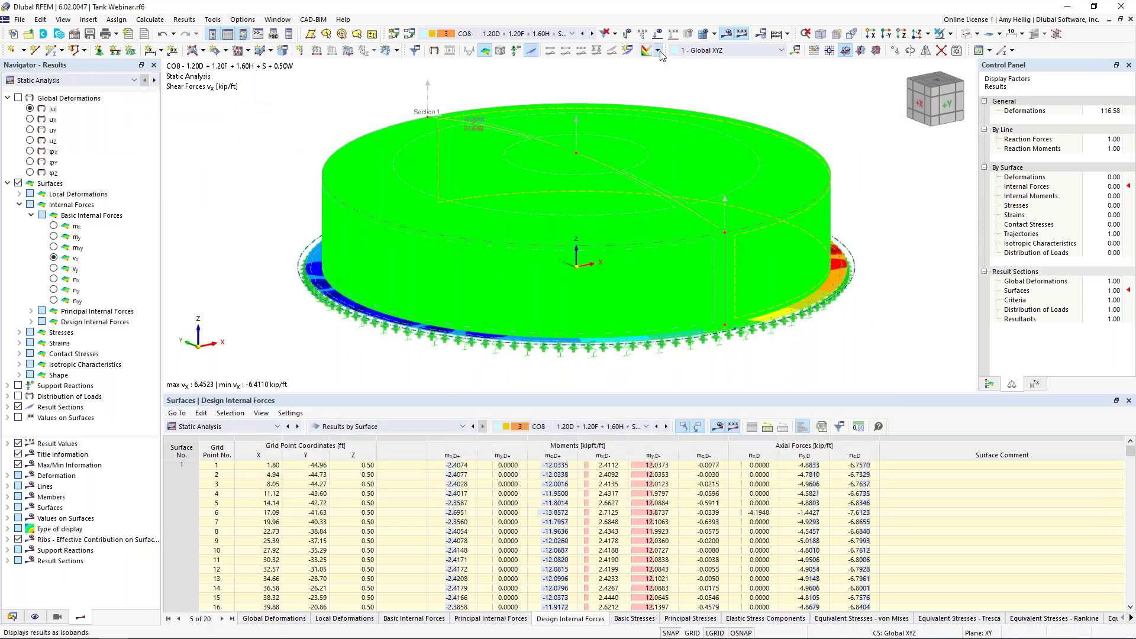
Step: Turn off the results on surfaces and view the mx and my moments along the roof result section
{"action": "left_click", "coordinate": [659, 52]}
{"action": "left_click", "coordinate": [671, 113]}
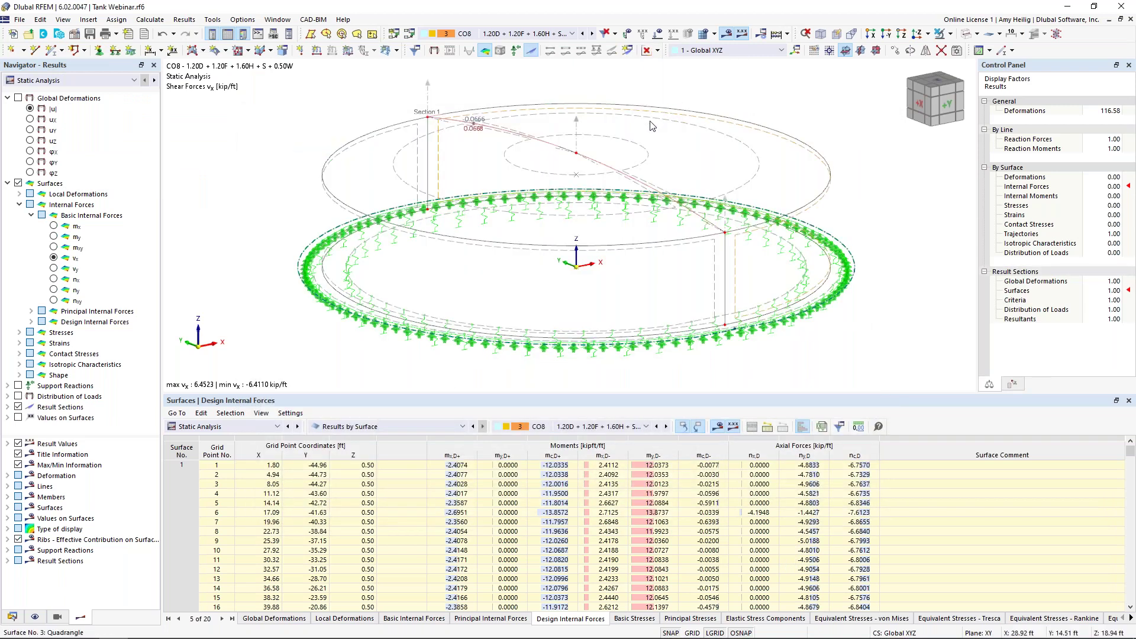
{"action": "left_click", "coordinate": [54, 226]}
{"action": "left_click", "coordinate": [54, 236]}
{"action": "middle_click_drag", "start_coordinate": [542, 194], "coordinate": [617, 204]}
{"action": "scroll", "coordinate": [470, 208], "scroll_direction": "up", "scroll_amount": 2}
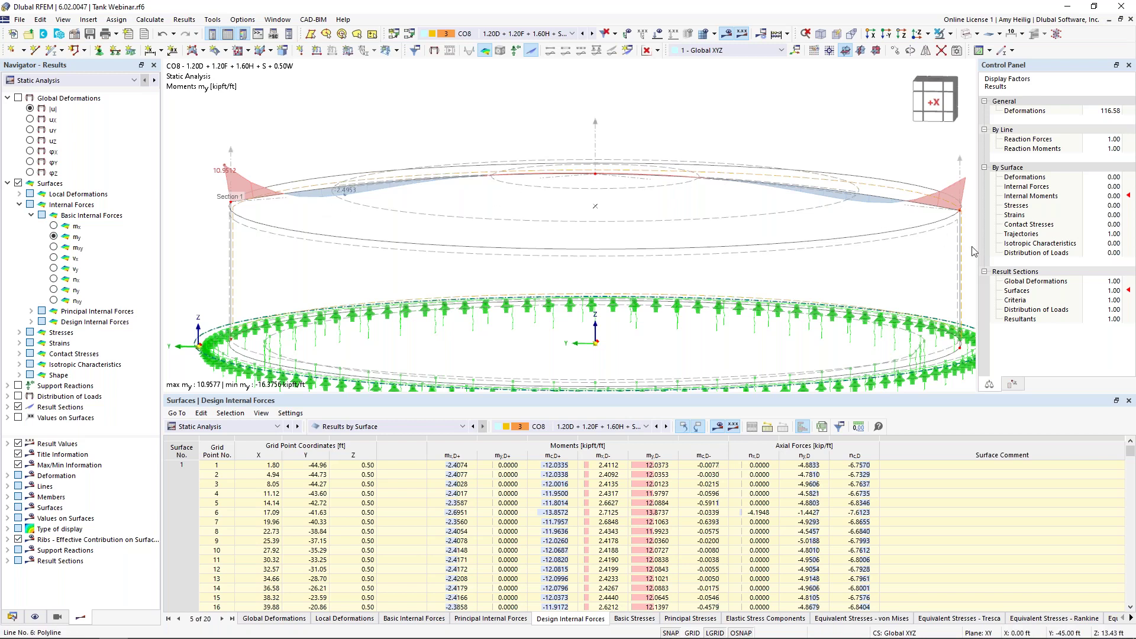
Step: Set the display factor for surface results on result sections to 1.75
{"action": "left_click", "coordinate": [1105, 290]}
{"action": "left_click", "coordinate": [1112, 291]}
{"action": "left_click", "coordinate": [1118, 288]}
{"action": "left_click", "coordinate": [1119, 288]}
{"action": "left_click", "coordinate": [1118, 288]}
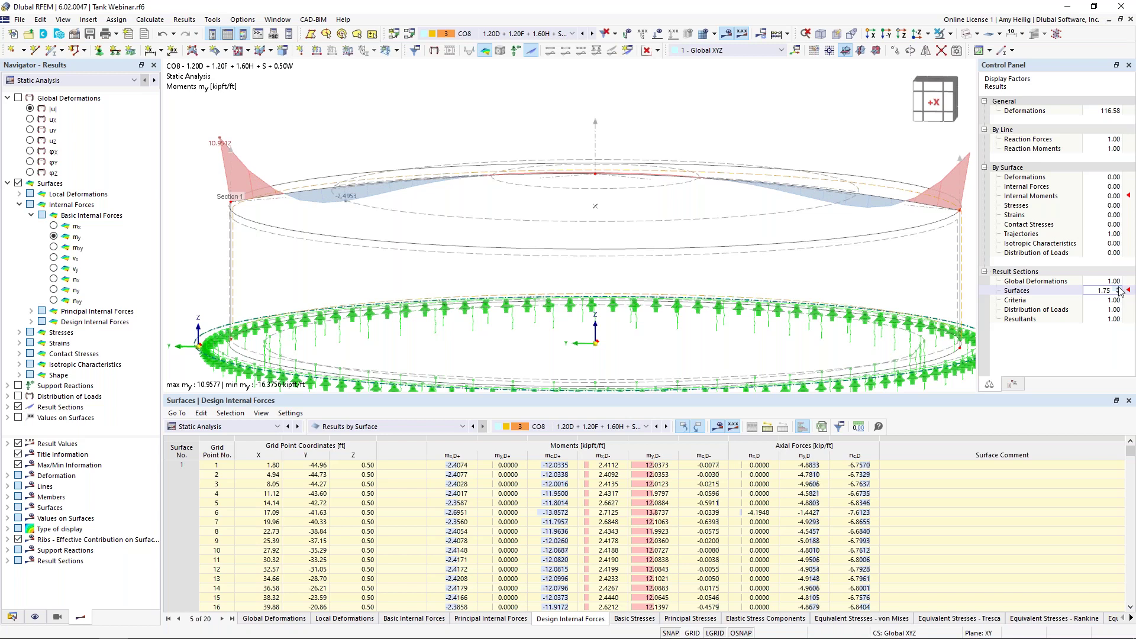
Step: View the moments mx and the shear forces vx and vy along the roof result section
{"action": "middle_click_drag", "start_coordinate": [809, 246], "coordinate": [709, 261]}
{"action": "scroll", "coordinate": [784, 230], "scroll_direction": "down", "scroll_amount": 2}
{"action": "middle_click_drag", "start_coordinate": [709, 261], "coordinate": [639, 261]}
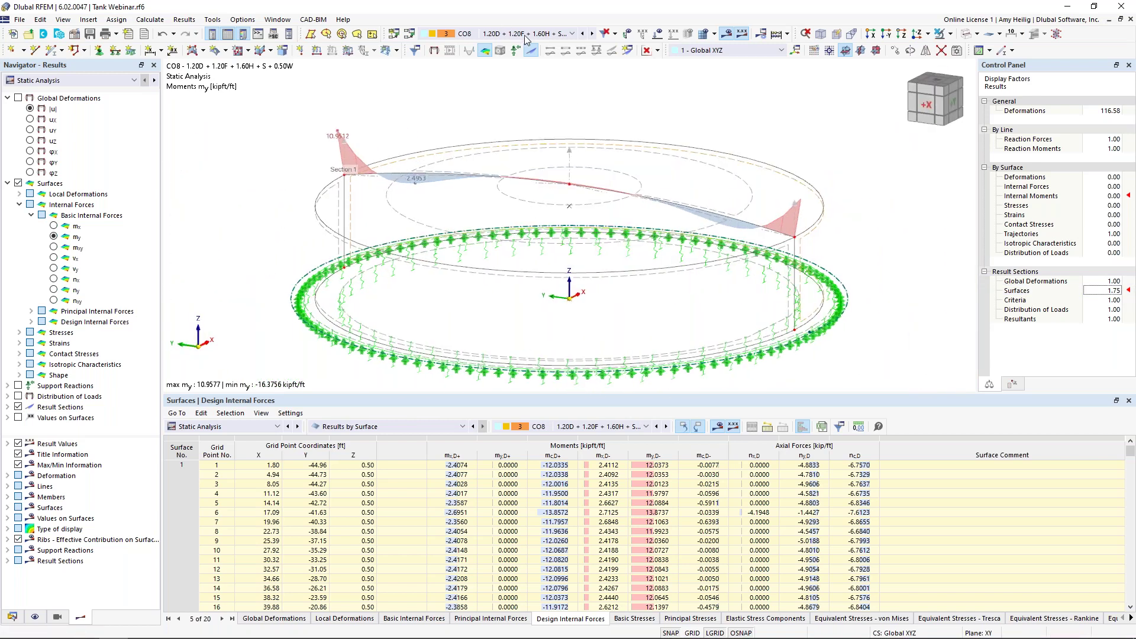
{"action": "left_click", "coordinate": [53, 226]}
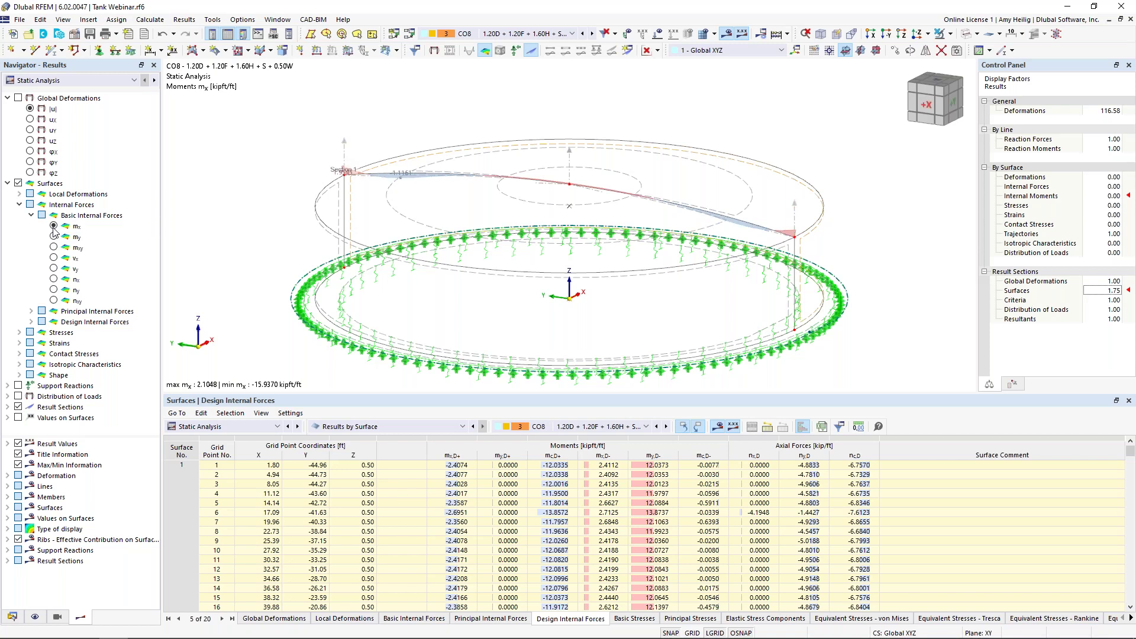
{"action": "left_click", "coordinate": [53, 259]}
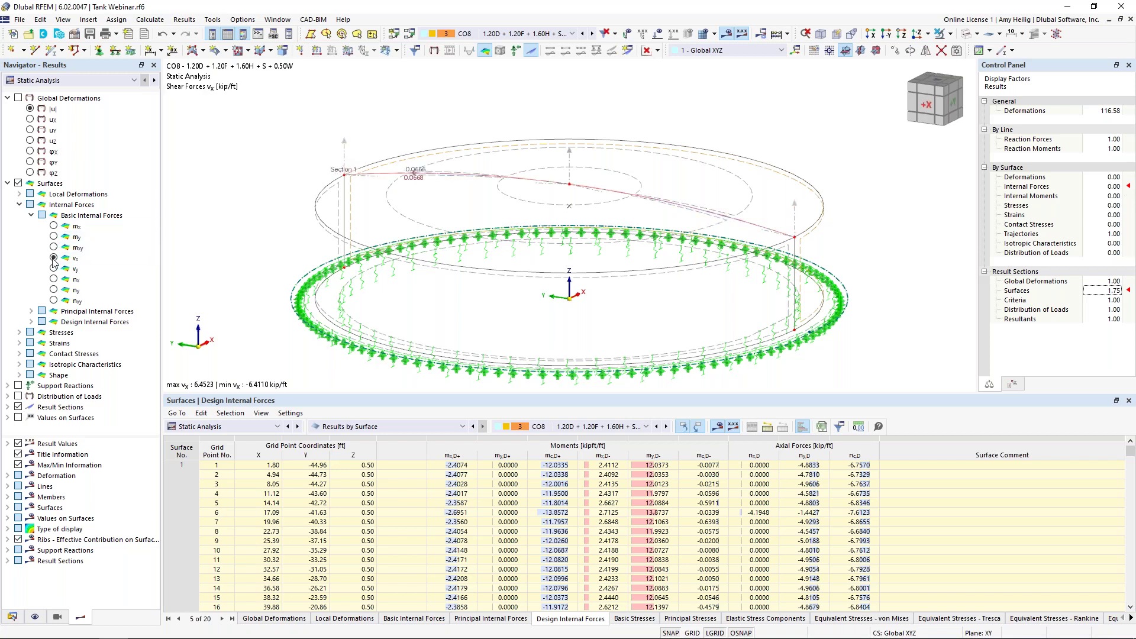
{"action": "left_click", "coordinate": [53, 269]}
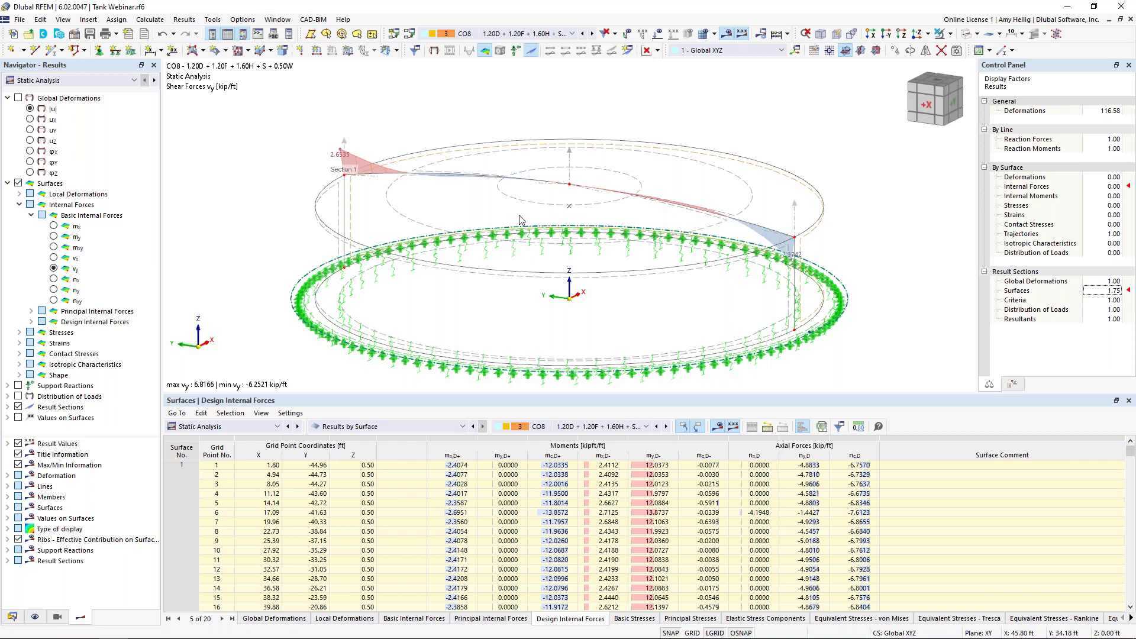
Step: Show the result diagrams for the roof result section and add the basic internal forces mx and my
{"action": "right_click", "coordinate": [571, 168]}
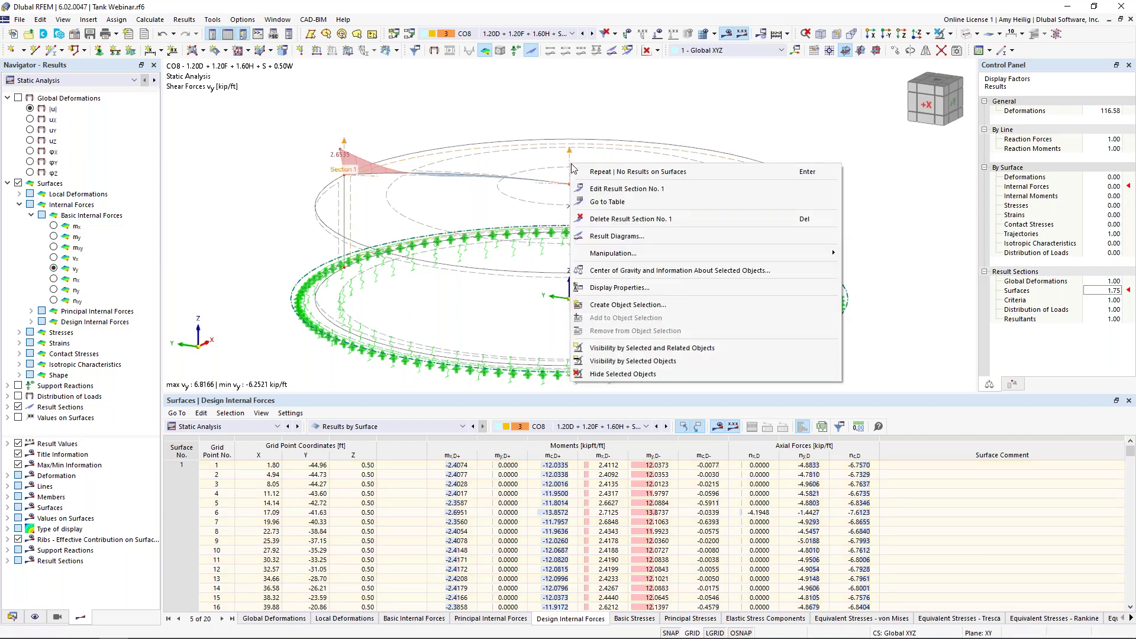
{"action": "left_click", "coordinate": [609, 236]}
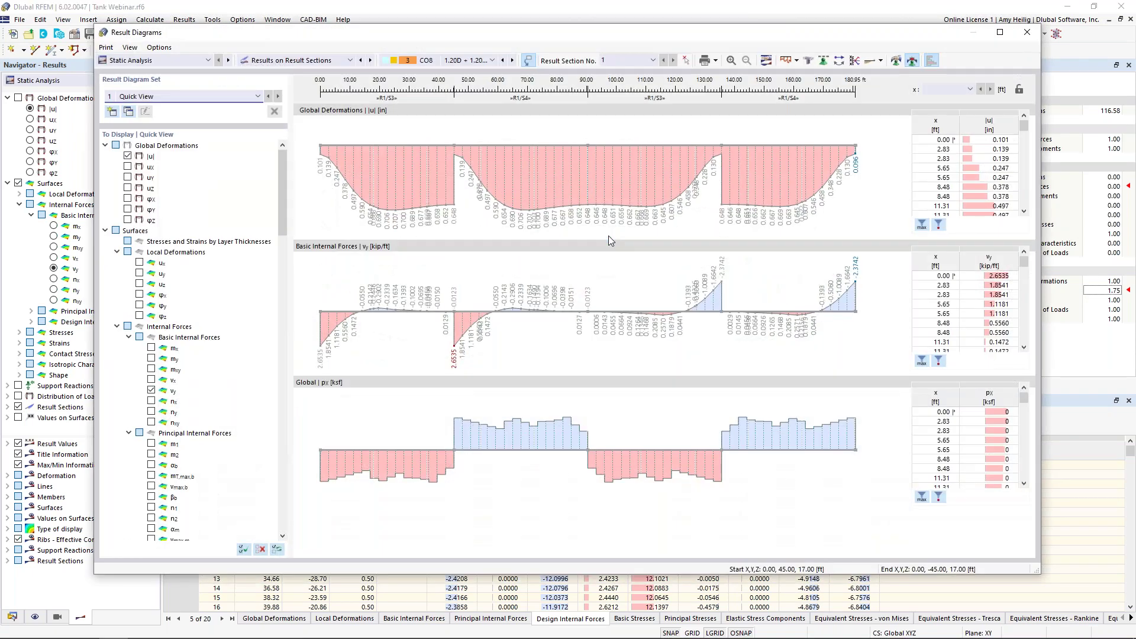
{"action": "left_click", "coordinate": [152, 347]}
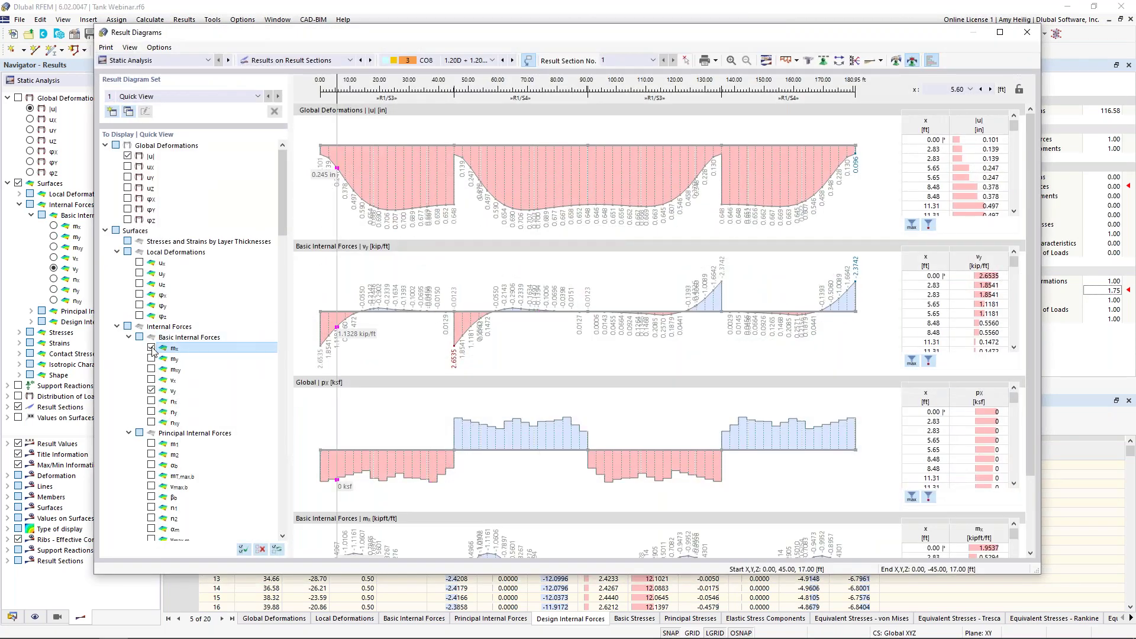
{"action": "left_click", "coordinate": [151, 358]}
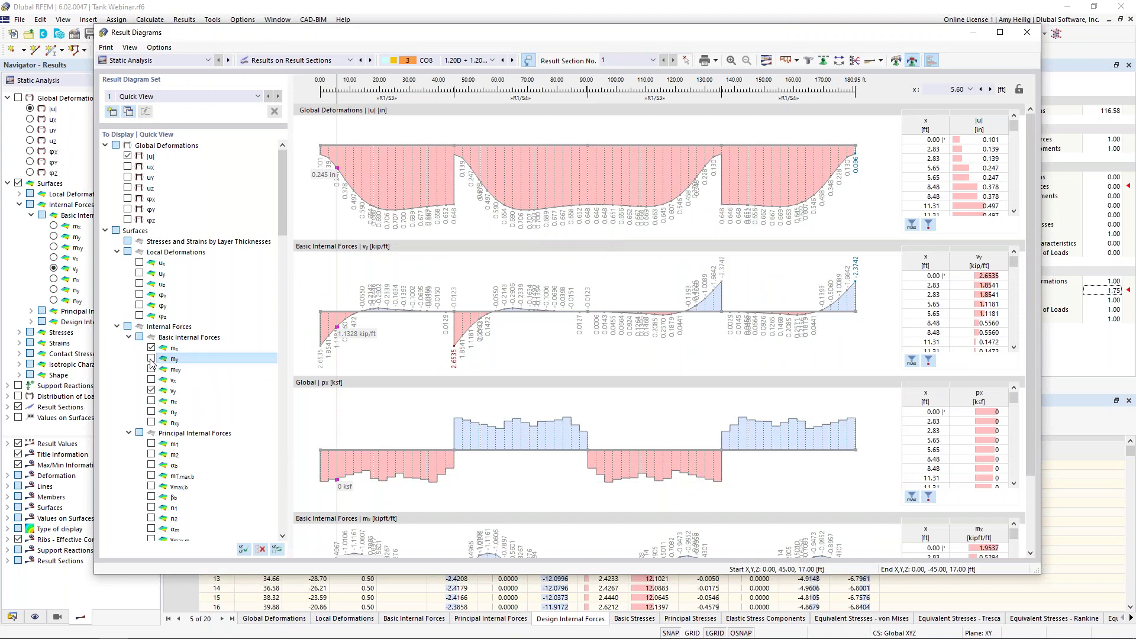
{"action": "scroll", "coordinate": [389, 362], "scroll_direction": "down", "scroll_amount": 1}
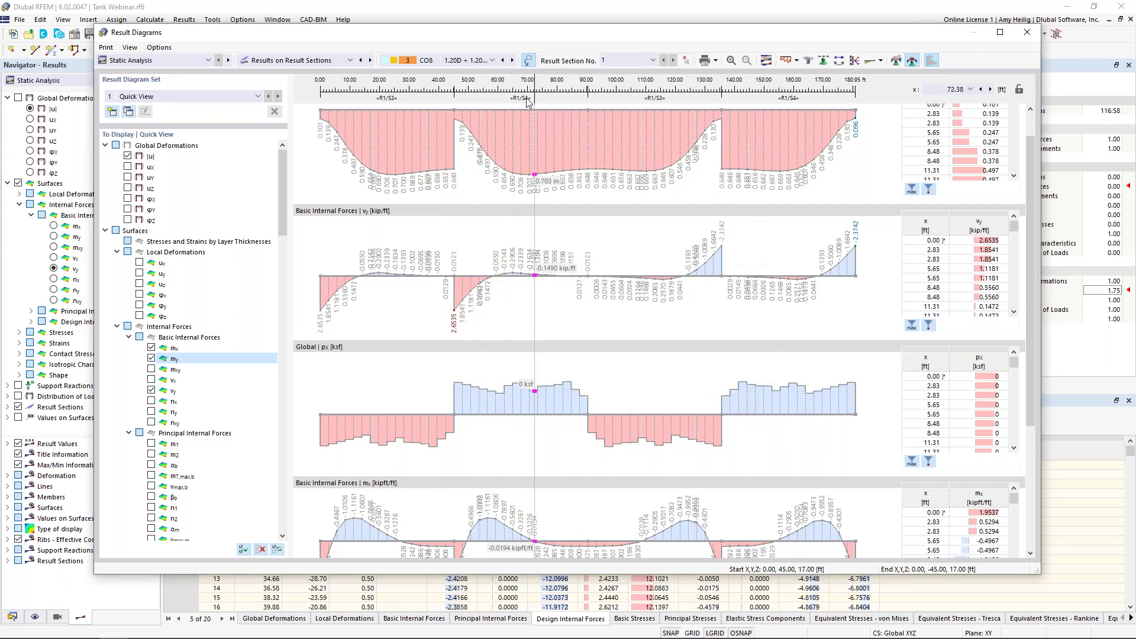
Step: Switch the result diagrams to load combination CO6 and then CO12, examine the mx and my diagrams, and close them
{"action": "left_click", "coordinate": [492, 60]}
{"action": "left_click", "coordinate": [490, 184]}
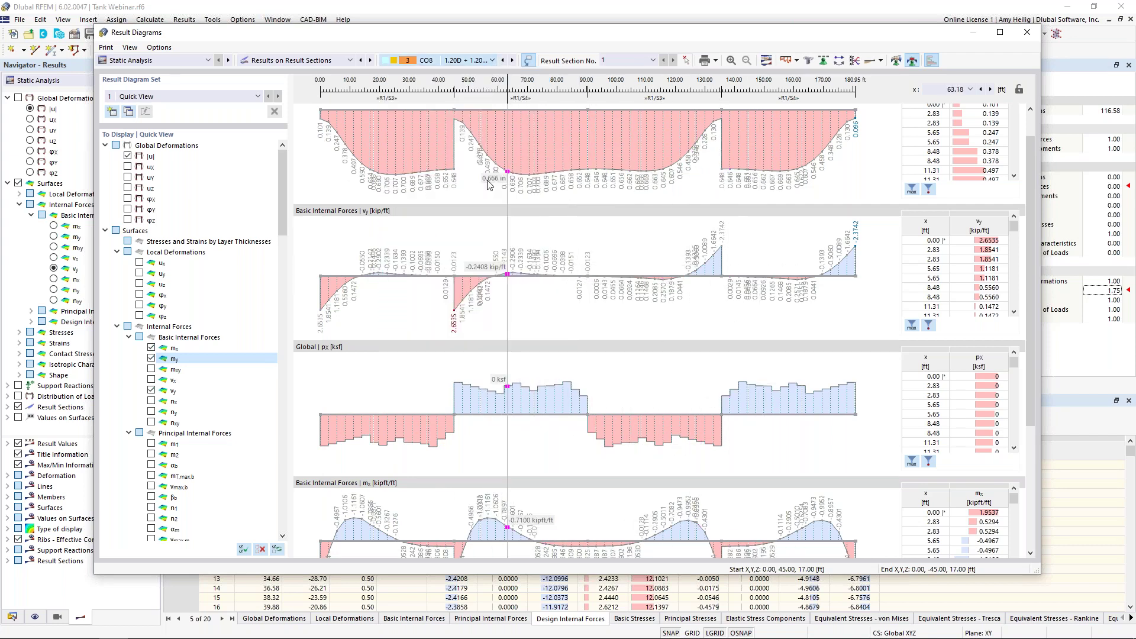
{"action": "left_click", "coordinate": [473, 60]}
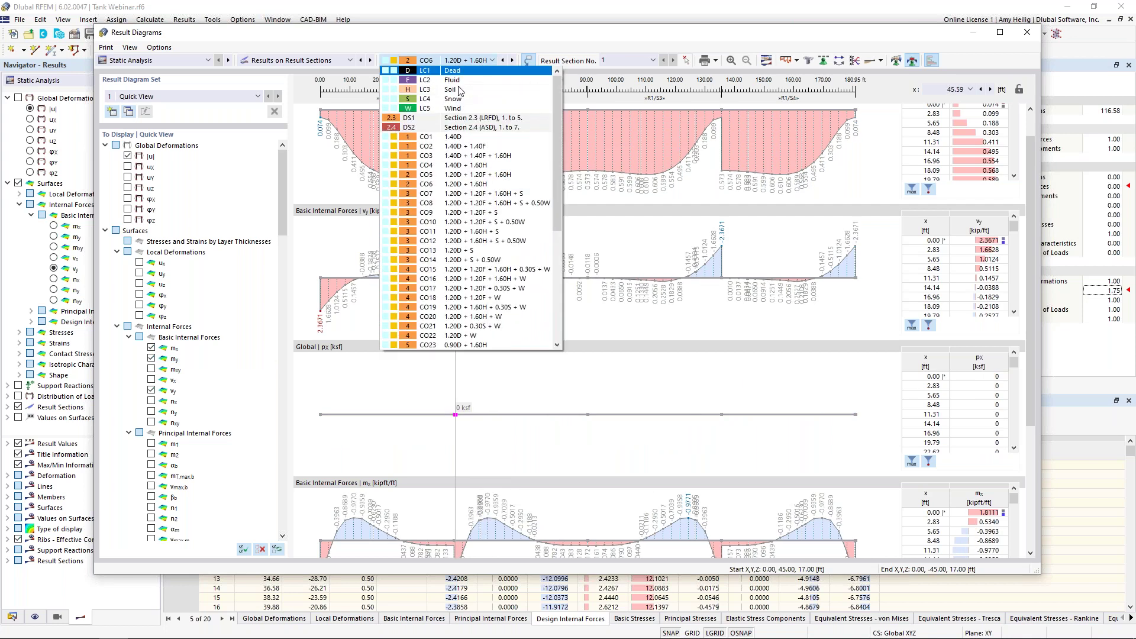
{"action": "left_click", "coordinate": [480, 247]}
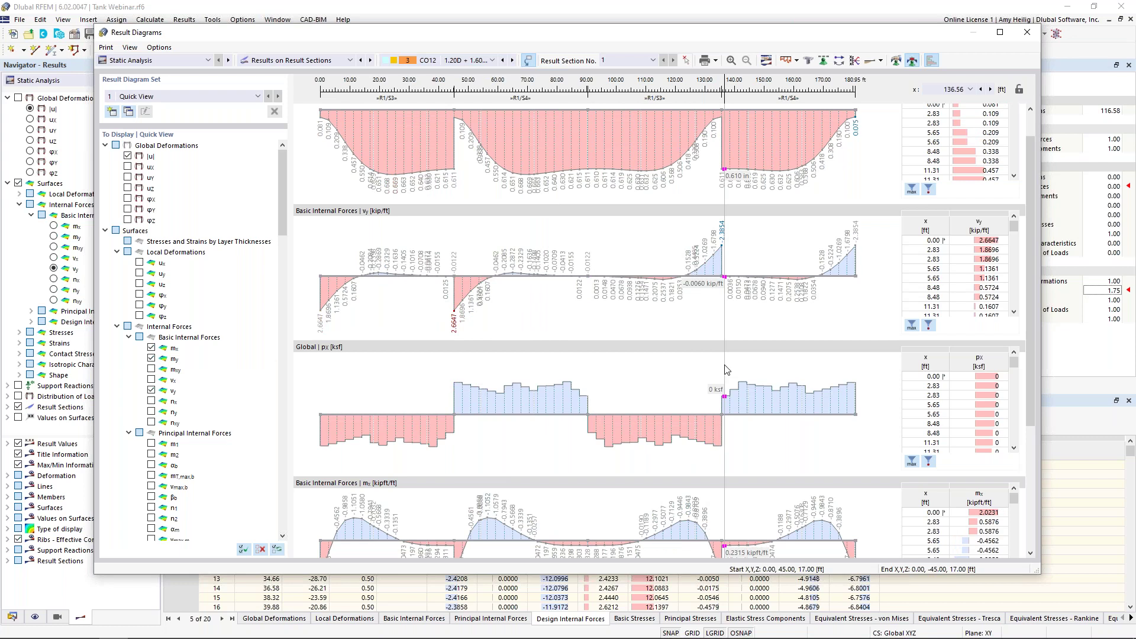
{"action": "scroll", "coordinate": [683, 308], "scroll_direction": "down", "scroll_amount": 2}
{"action": "scroll", "coordinate": [683, 308], "scroll_direction": "down", "scroll_amount": 3}
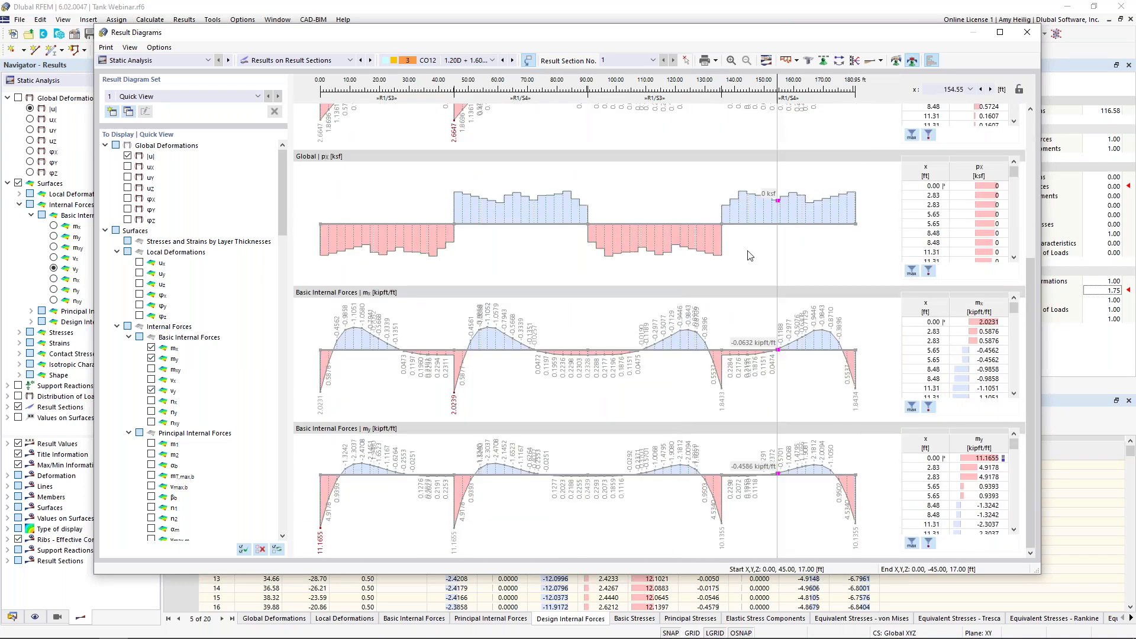
{"action": "left_click", "coordinate": [1026, 33]}
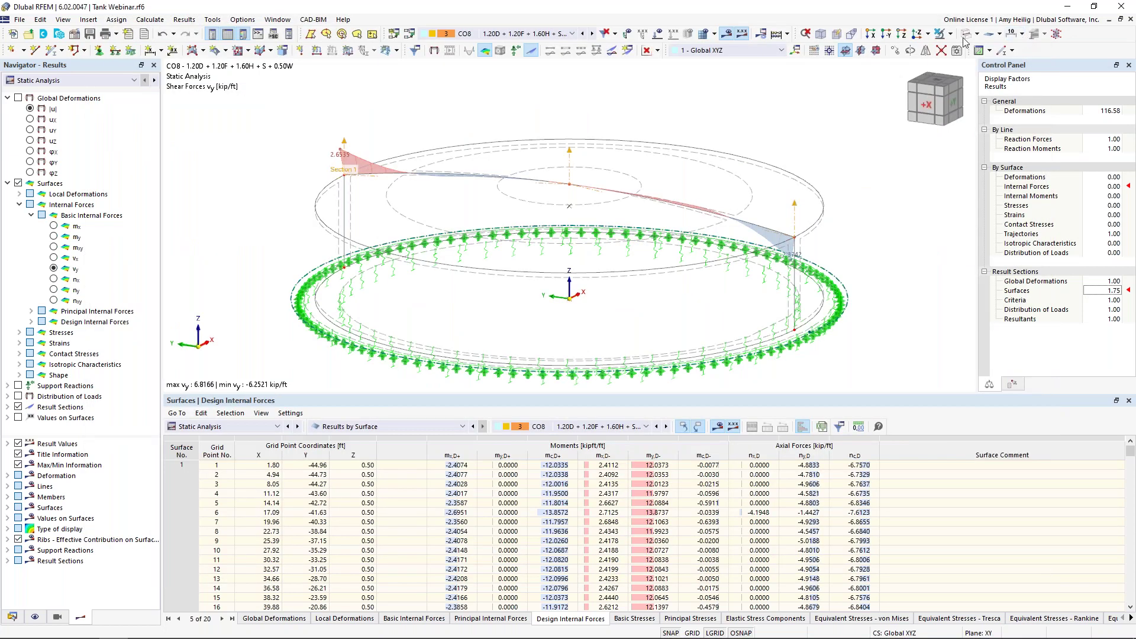
Step: Turn the isobands on the surfaces back on and switch the displayed results to Concrete Design
{"action": "left_click", "coordinate": [642, 53]}
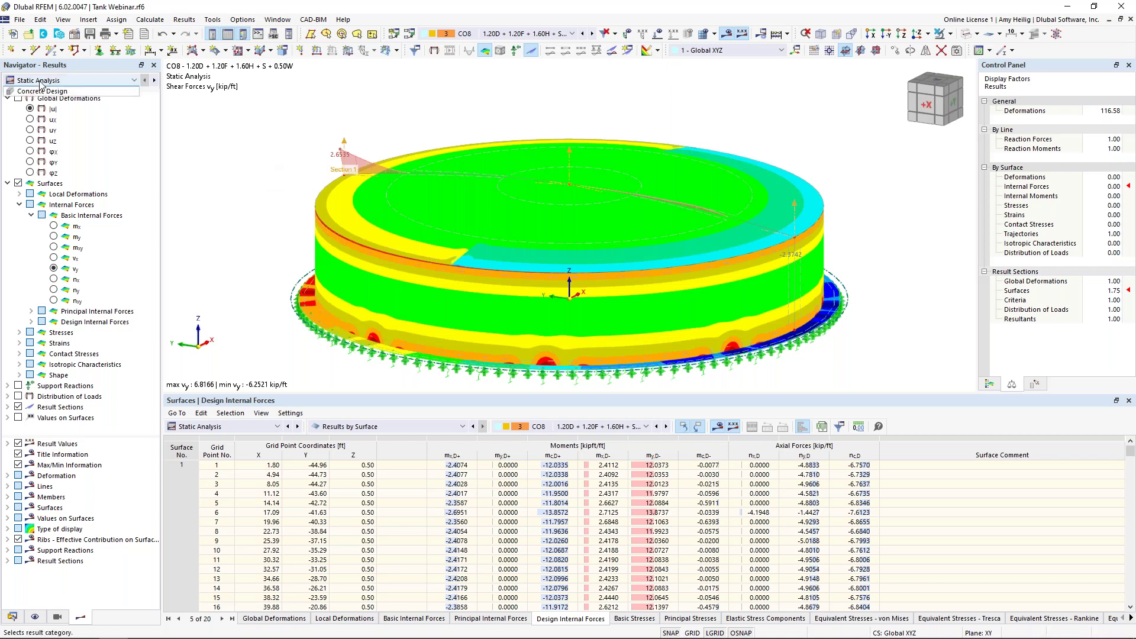
{"action": "left_click", "coordinate": [45, 82]}
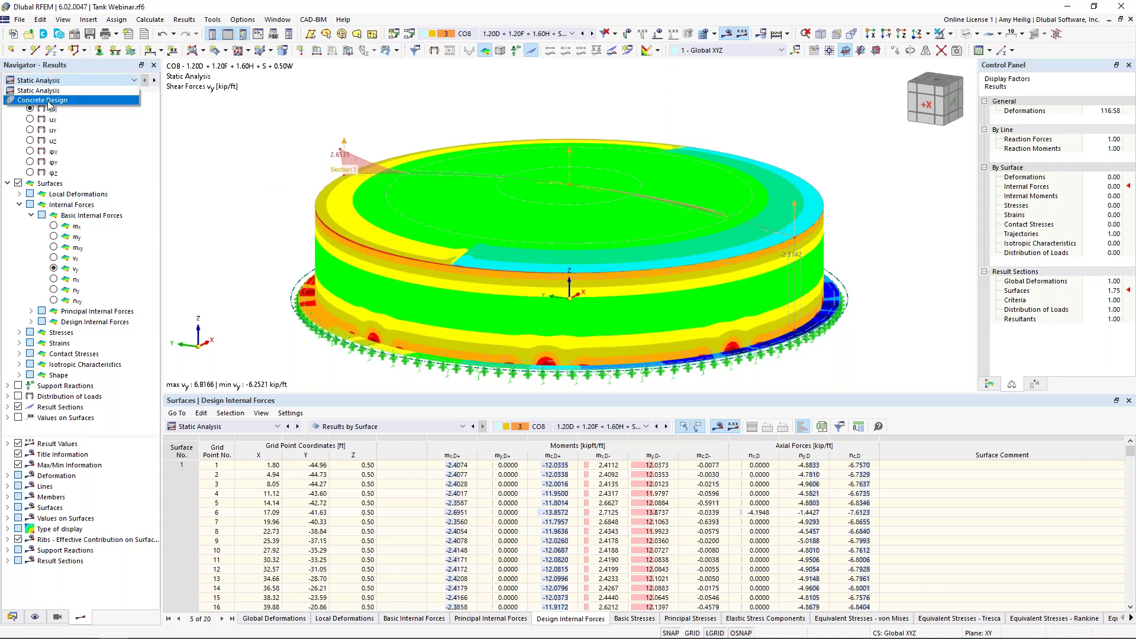
{"action": "left_click", "coordinate": [48, 101]}
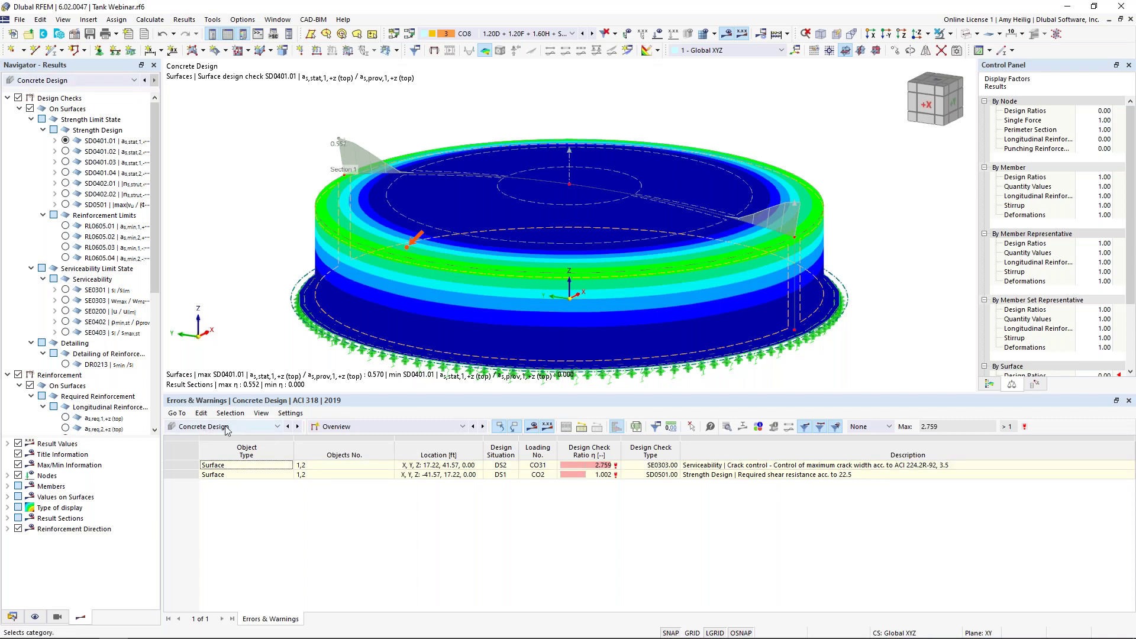
Step: Show the table of design ratios by surface, enlarge it, and review the design checks for surfaces 1 to 3
{"action": "left_click", "coordinate": [345, 428]}
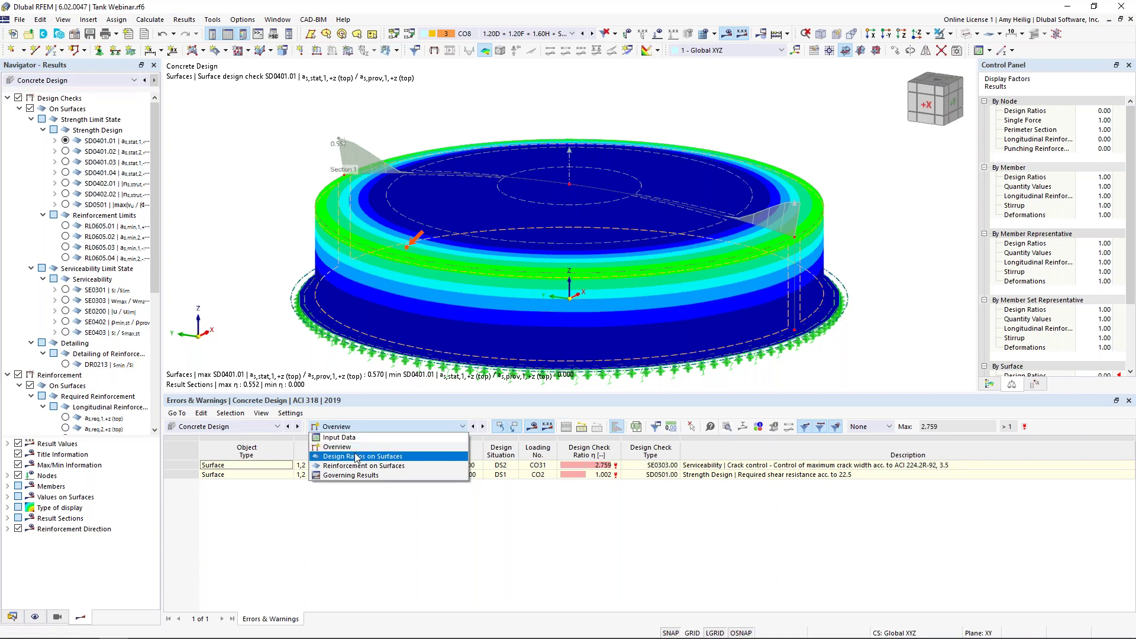
{"action": "left_click", "coordinate": [356, 457]}
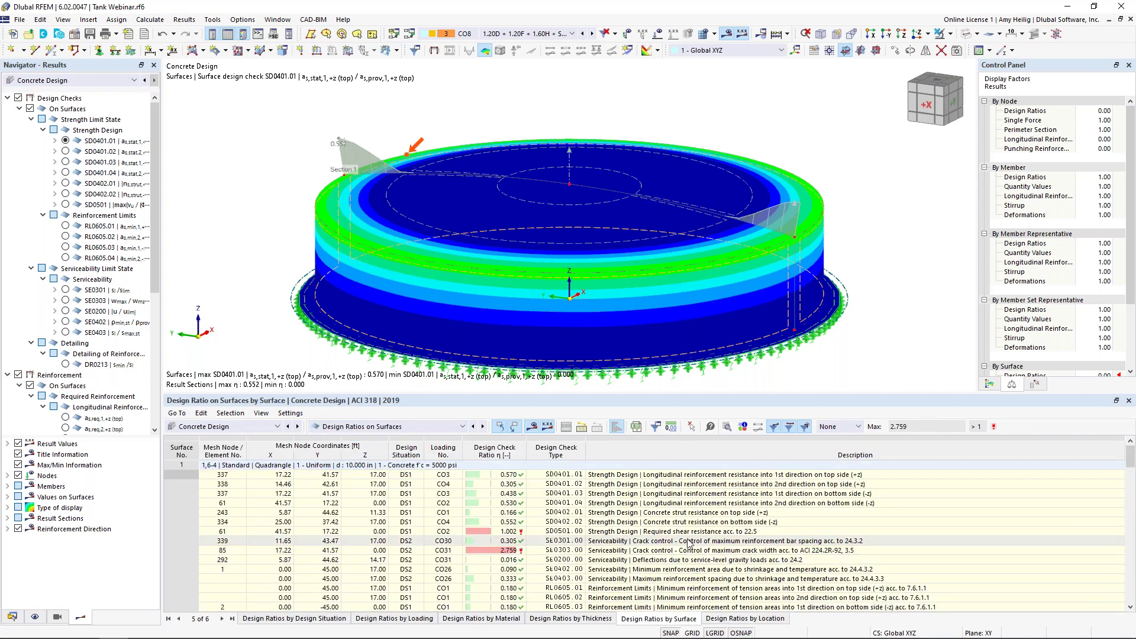
{"action": "scroll", "coordinate": [689, 544], "scroll_direction": "down", "scroll_amount": 4}
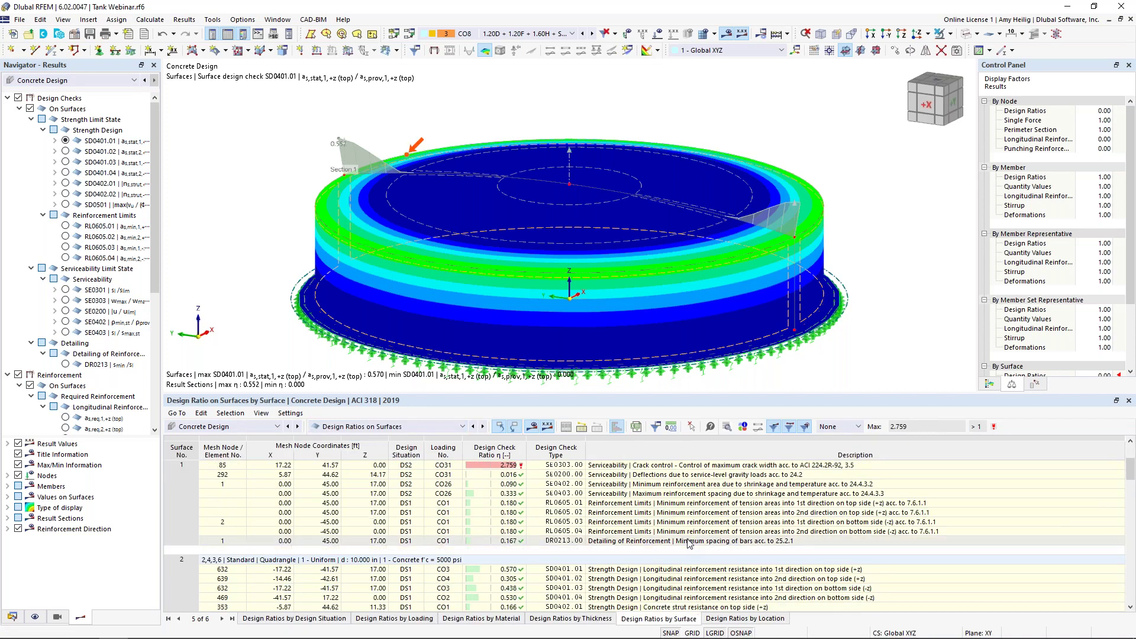
{"action": "left_click_drag", "start_coordinate": [704, 394], "coordinate": [710, 320]}
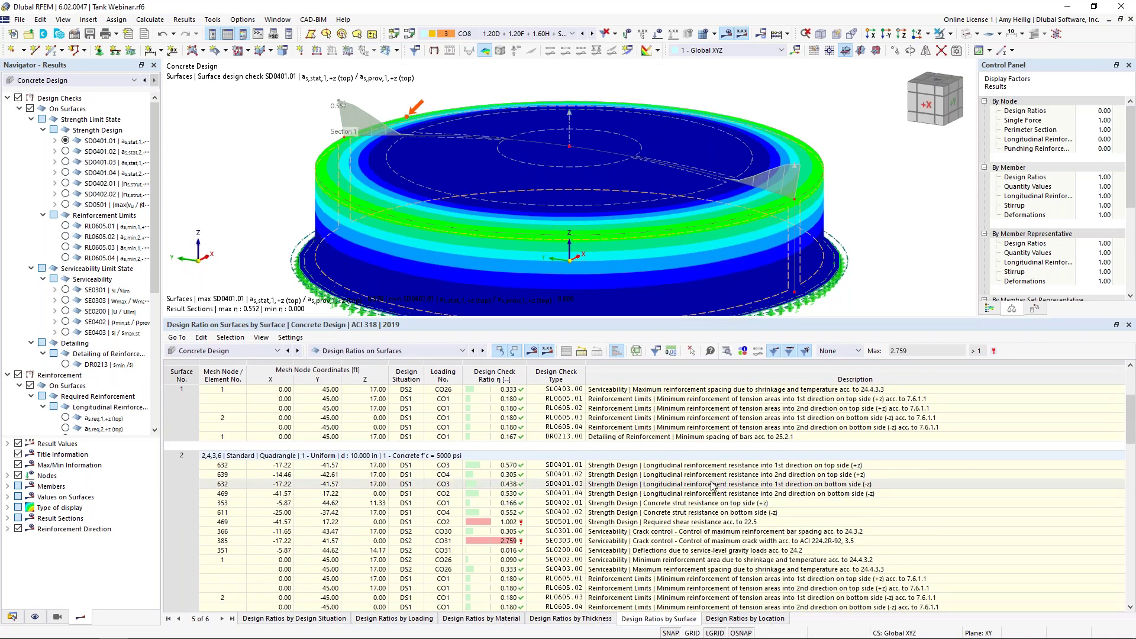
{"action": "scroll", "coordinate": [698, 488], "scroll_direction": "down", "scroll_amount": 6}
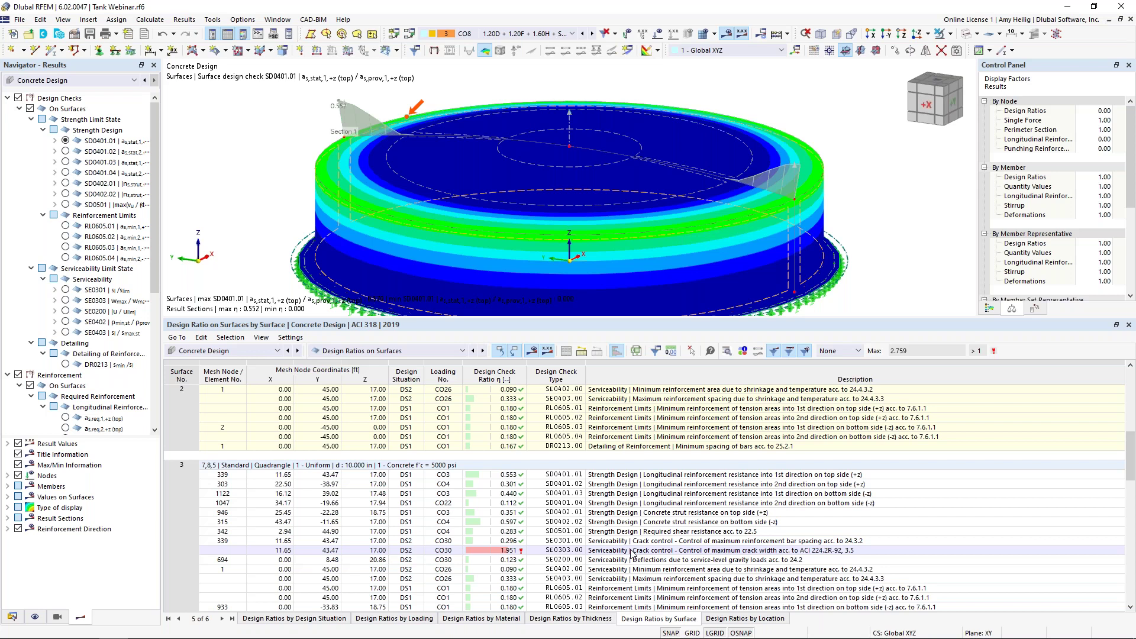
{"action": "scroll", "coordinate": [631, 554], "scroll_direction": "down", "scroll_amount": 1}
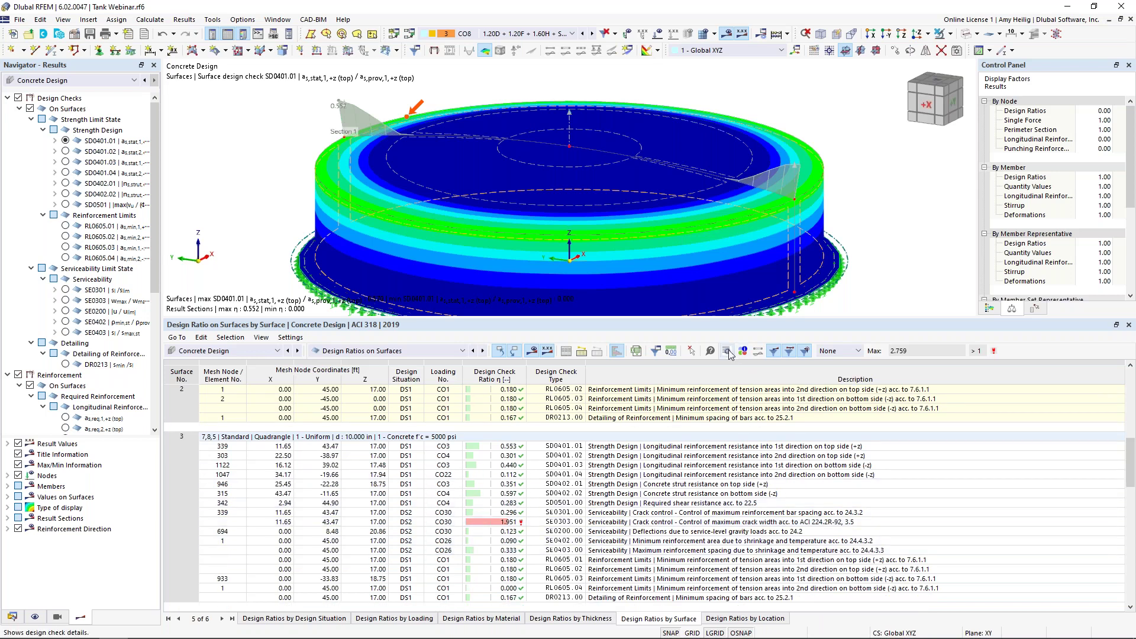
Step: Open the design check details for surface 3's SE0303 crack width check, examine the formulas and final ratio, and close them
{"action": "left_click", "coordinate": [654, 524]}
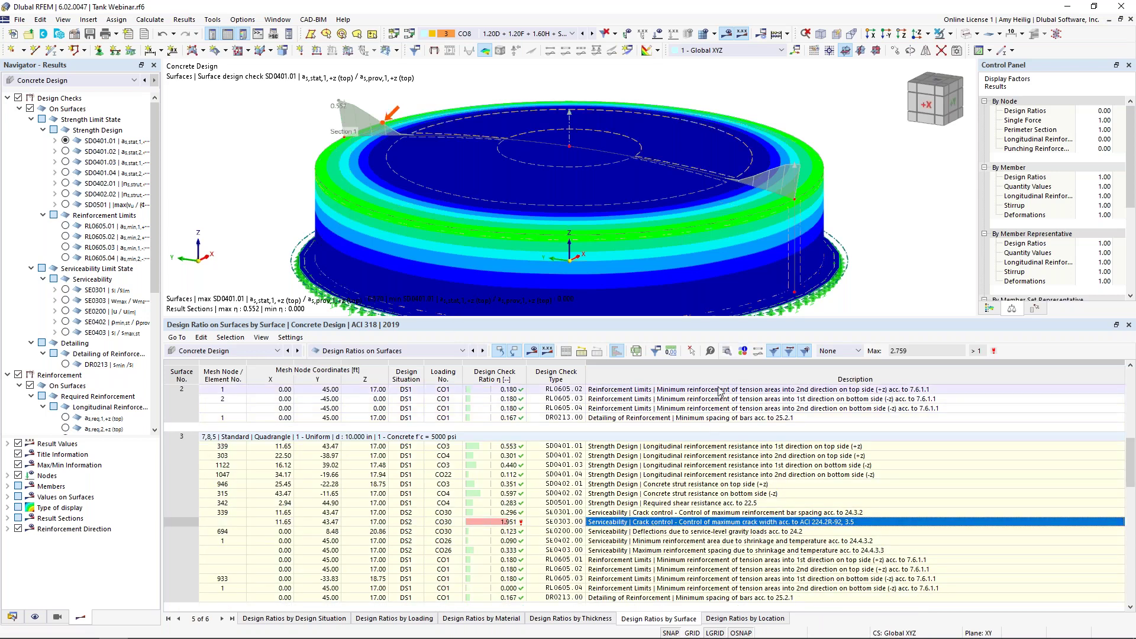
{"action": "left_click", "coordinate": [727, 351]}
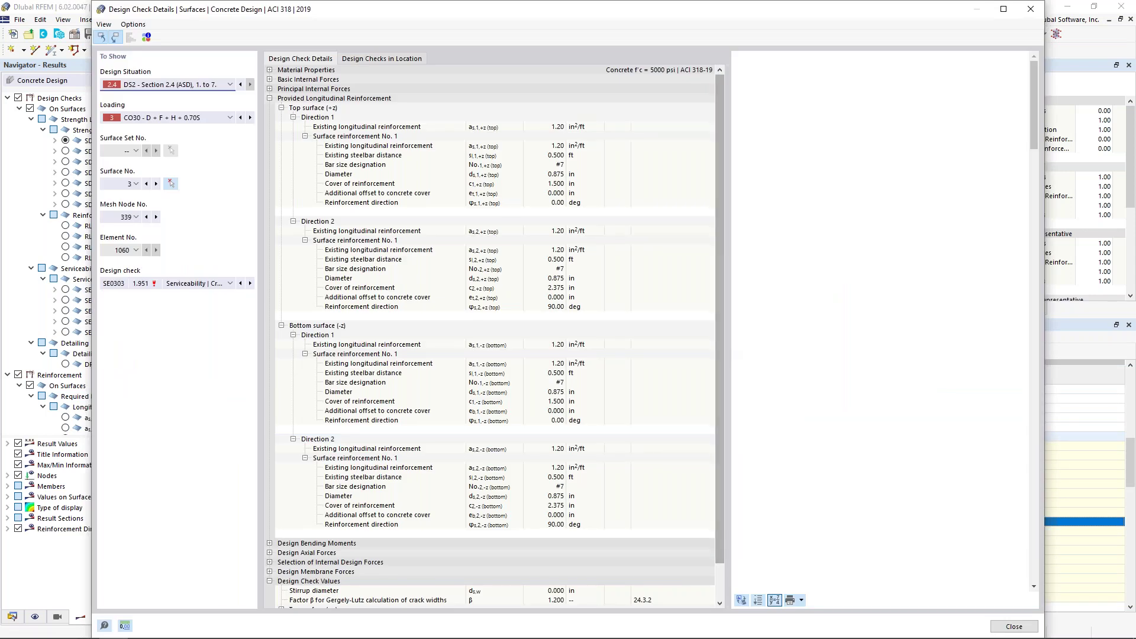
{"action": "left_click_drag", "start_coordinate": [726, 352], "coordinate": [590, 344]}
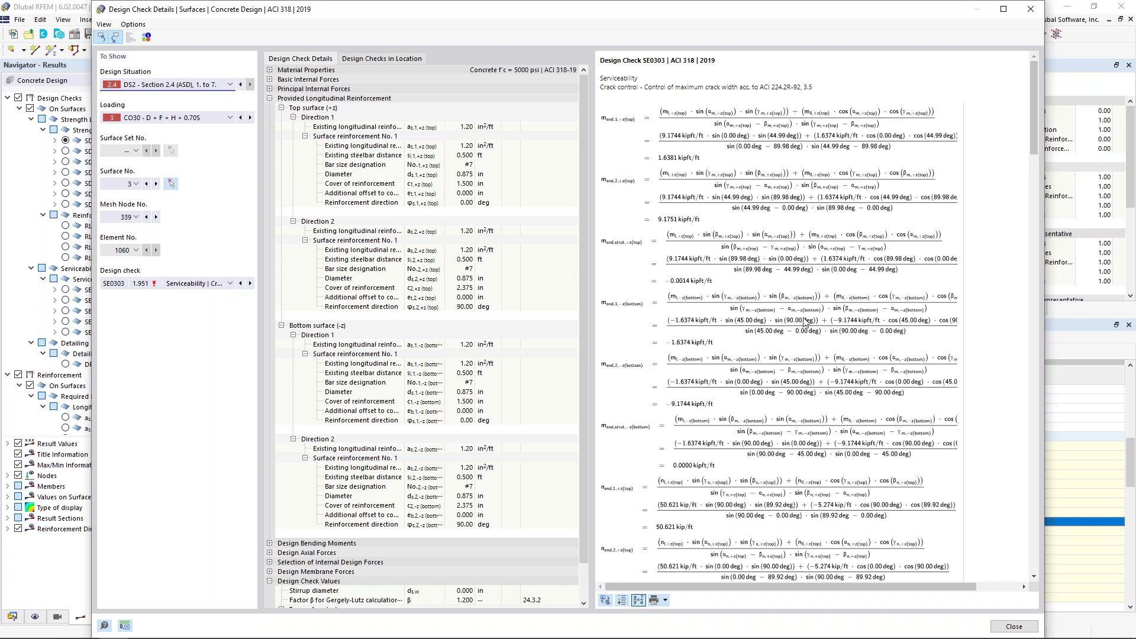
{"action": "scroll", "coordinate": [805, 322], "scroll_direction": "down", "scroll_amount": 8}
{"action": "scroll", "coordinate": [804, 323], "scroll_direction": "down", "scroll_amount": 10}
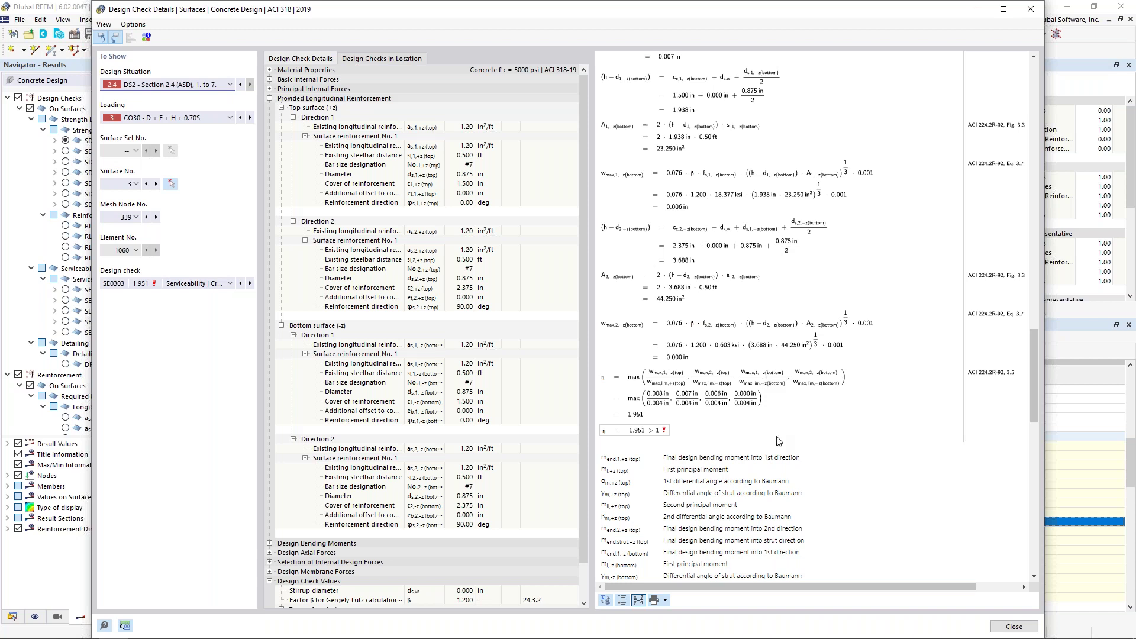
{"action": "scroll", "coordinate": [764, 397], "scroll_direction": "up", "scroll_amount": 3}
{"action": "scroll", "coordinate": [765, 402], "scroll_direction": "up", "scroll_amount": 2}
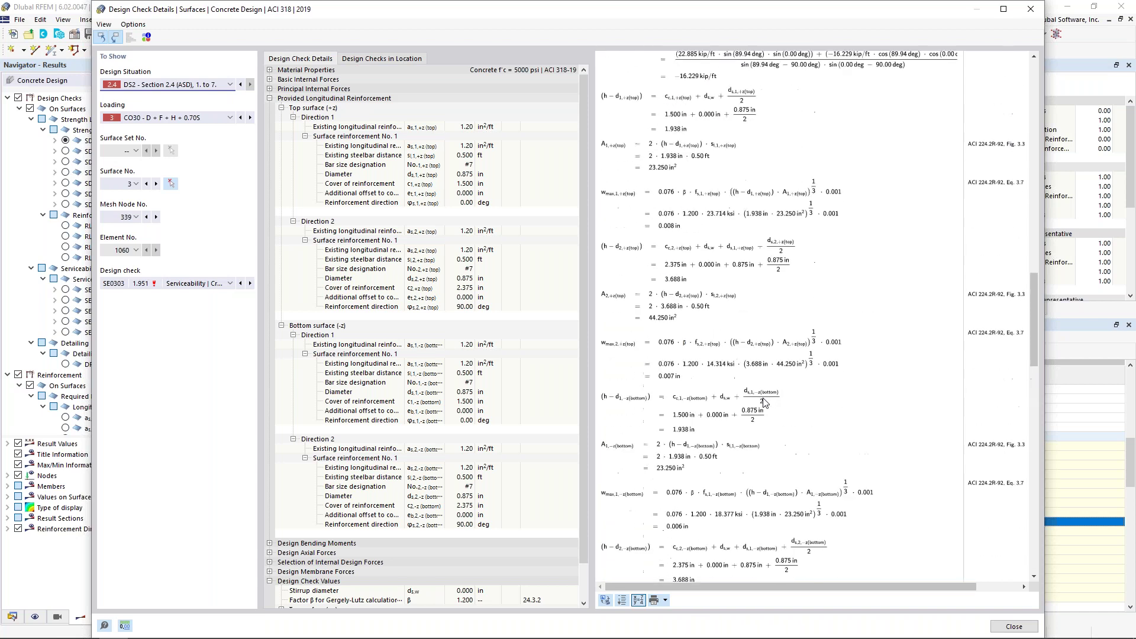
{"action": "left_click", "coordinate": [1013, 626]}
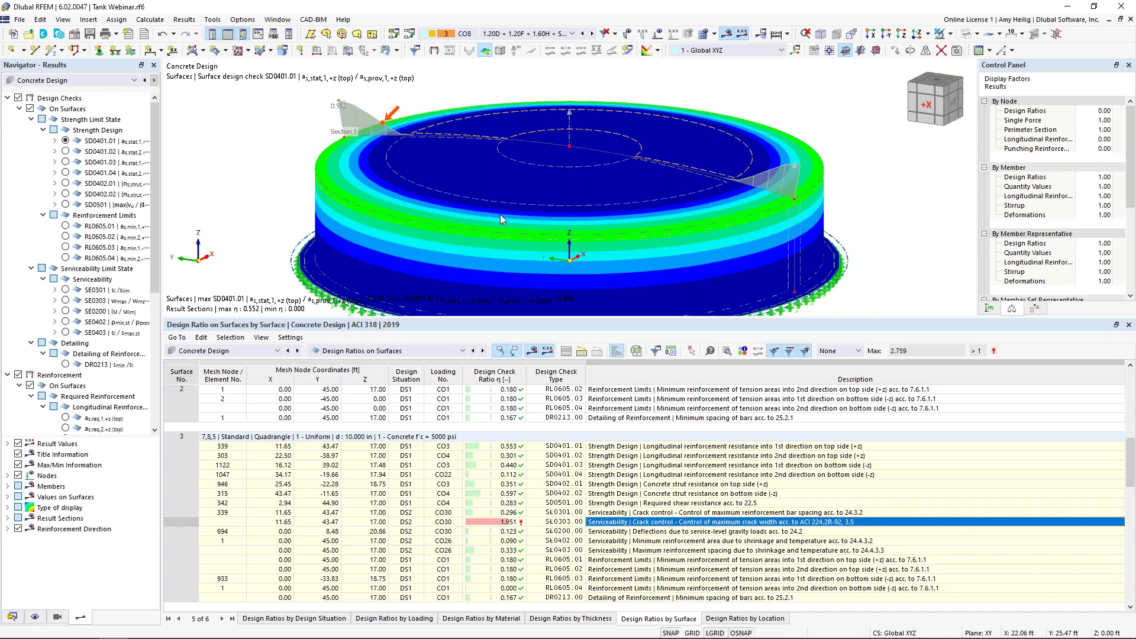
Step: Reduce the results table height, switch to the Tank Geotech.rf6 model, and show its data navigator with nothing selected
{"action": "left_click_drag", "start_coordinate": [587, 318], "coordinate": [588, 422]}
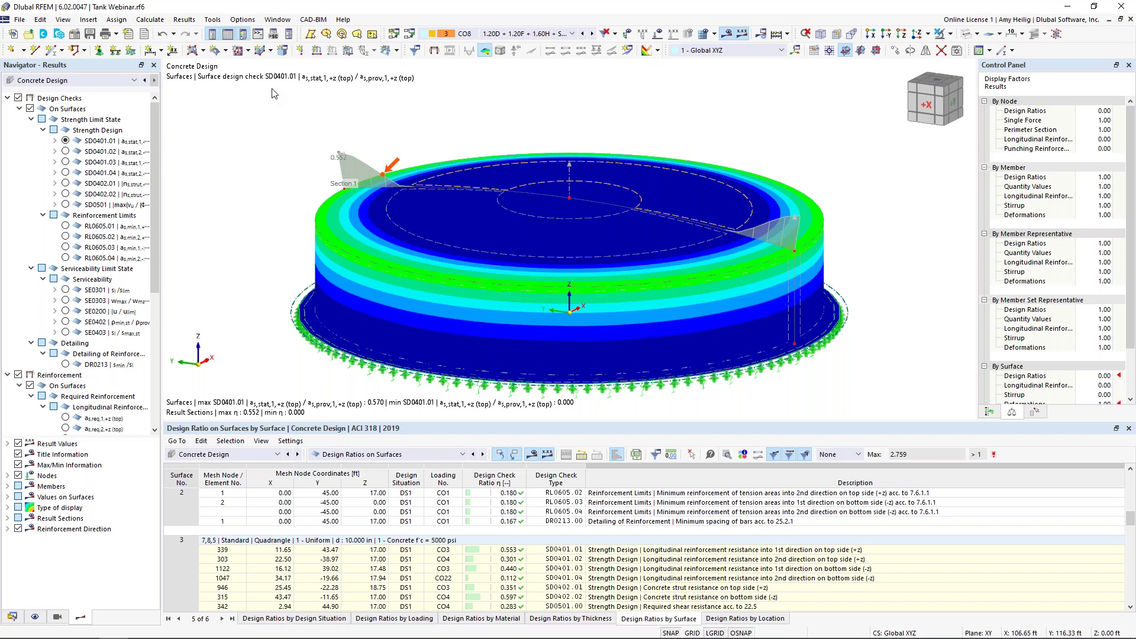
{"action": "left_click", "coordinate": [283, 22]}
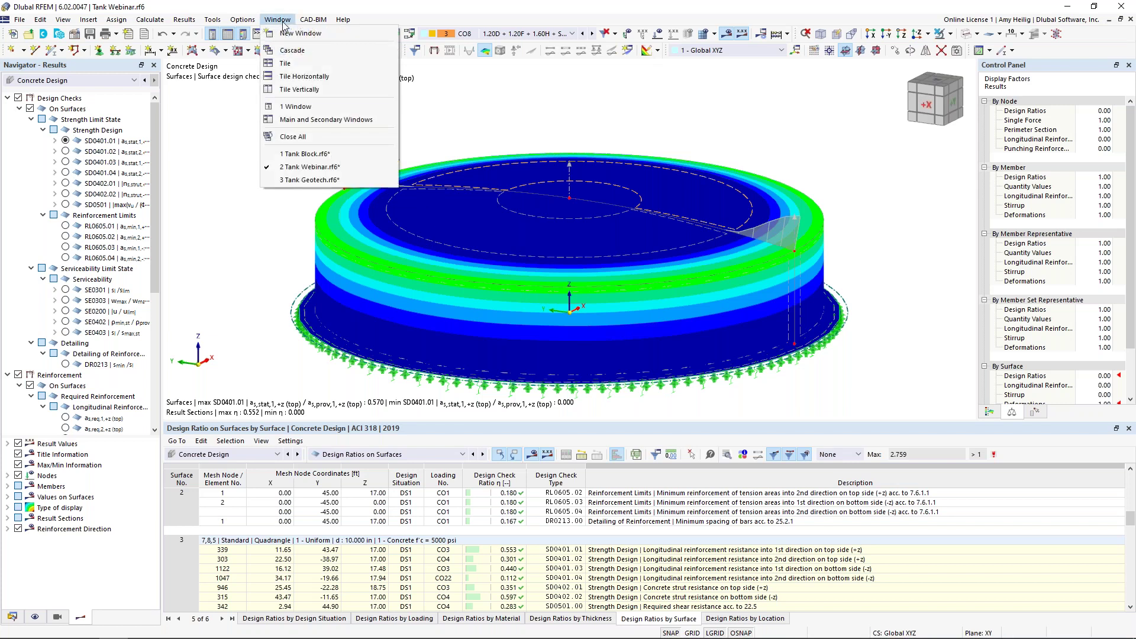
{"action": "left_click", "coordinate": [300, 180]}
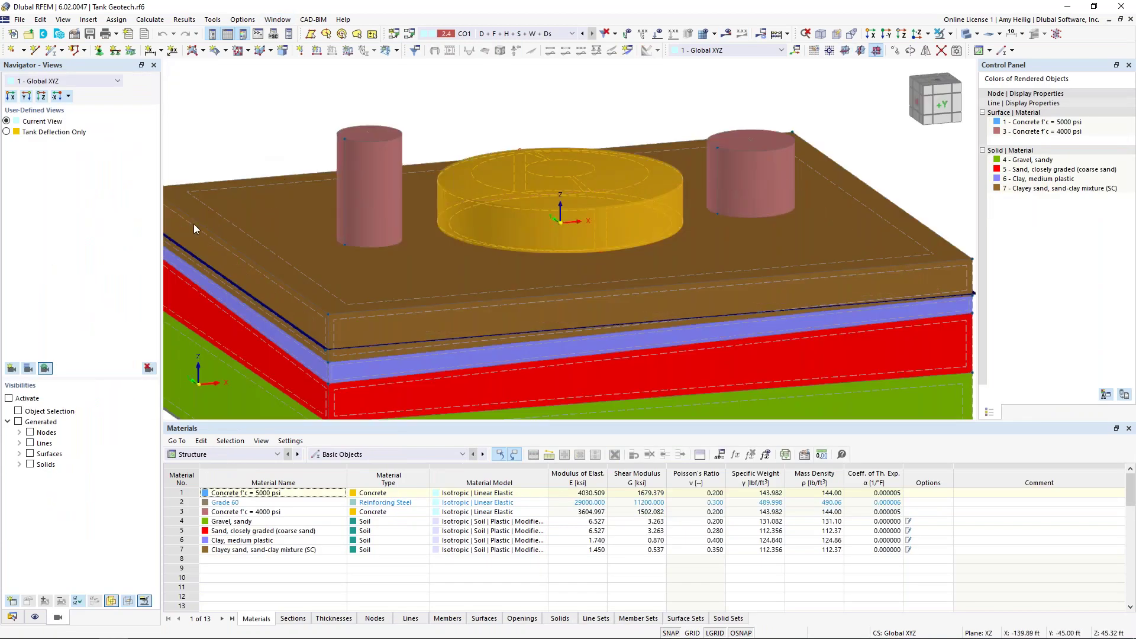
{"action": "left_click", "coordinate": [13, 617]}
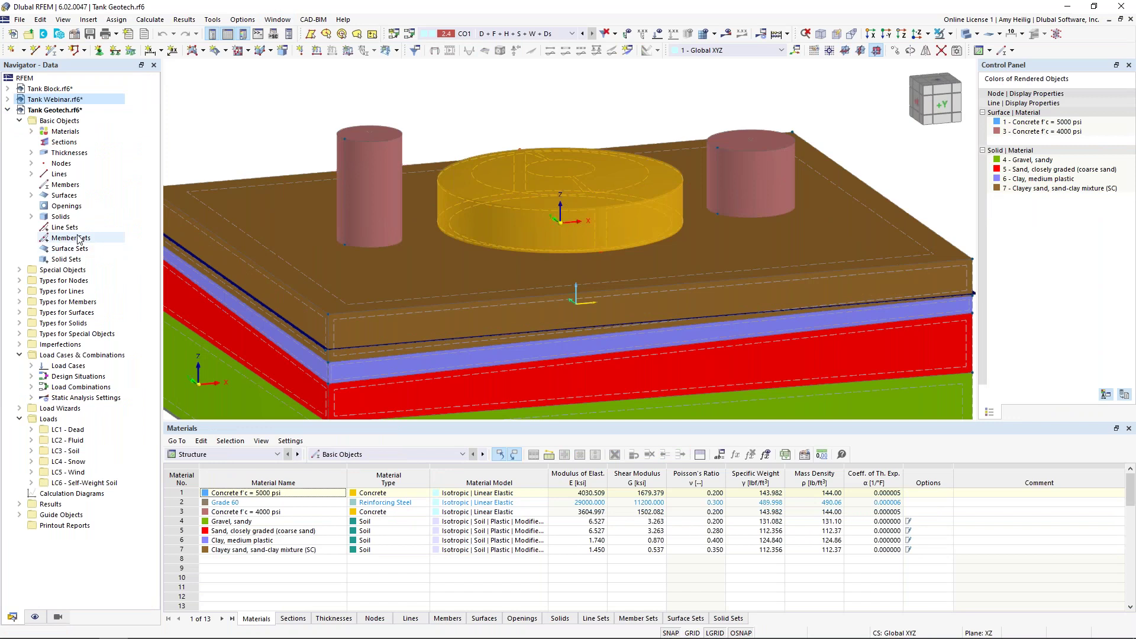
{"action": "left_click", "coordinate": [292, 128]}
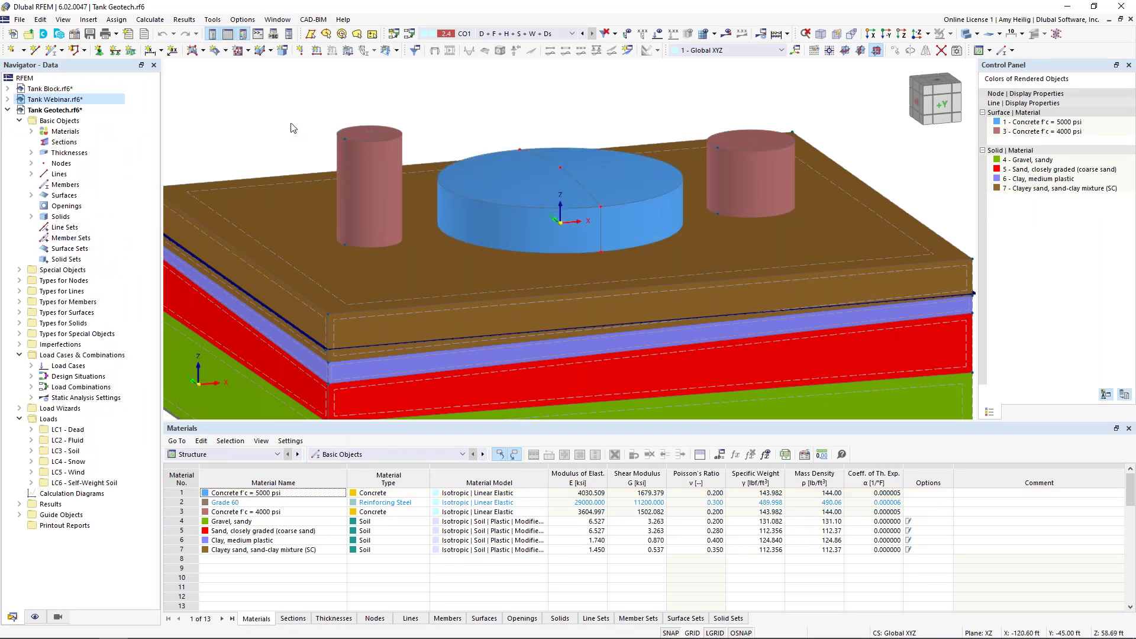
Step: Open the base data of the Tank Geotech model, review the activated add-ons including Geotechnical Analysis, and close without changes
{"action": "left_click", "coordinate": [75, 112]}
{"action": "right_click", "coordinate": [75, 112]}
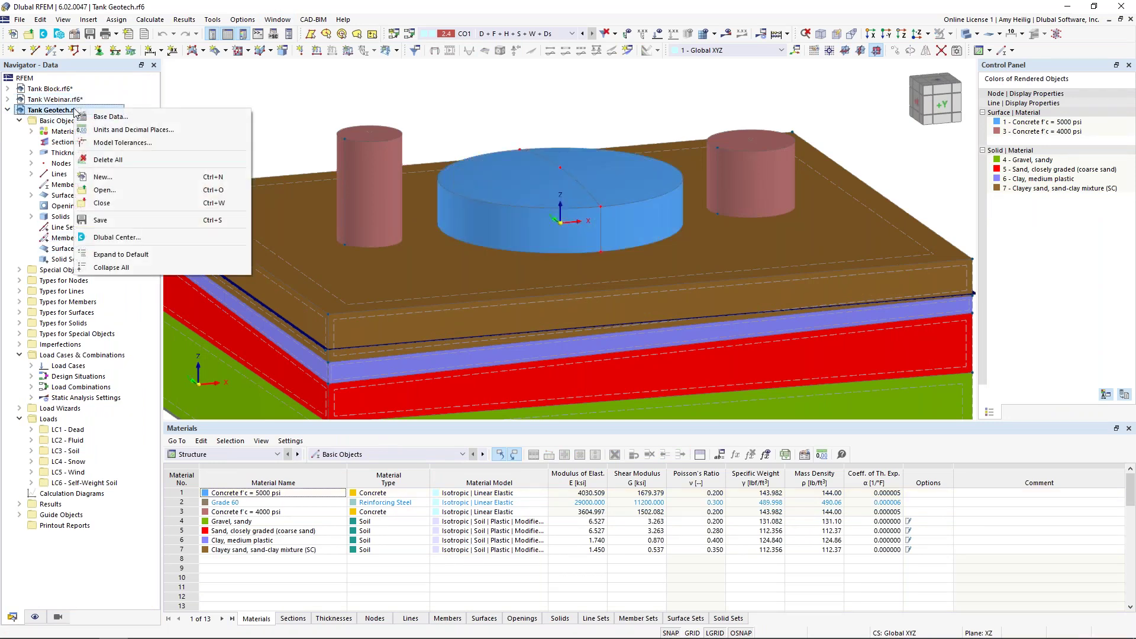
{"action": "left_click", "coordinate": [101, 118]}
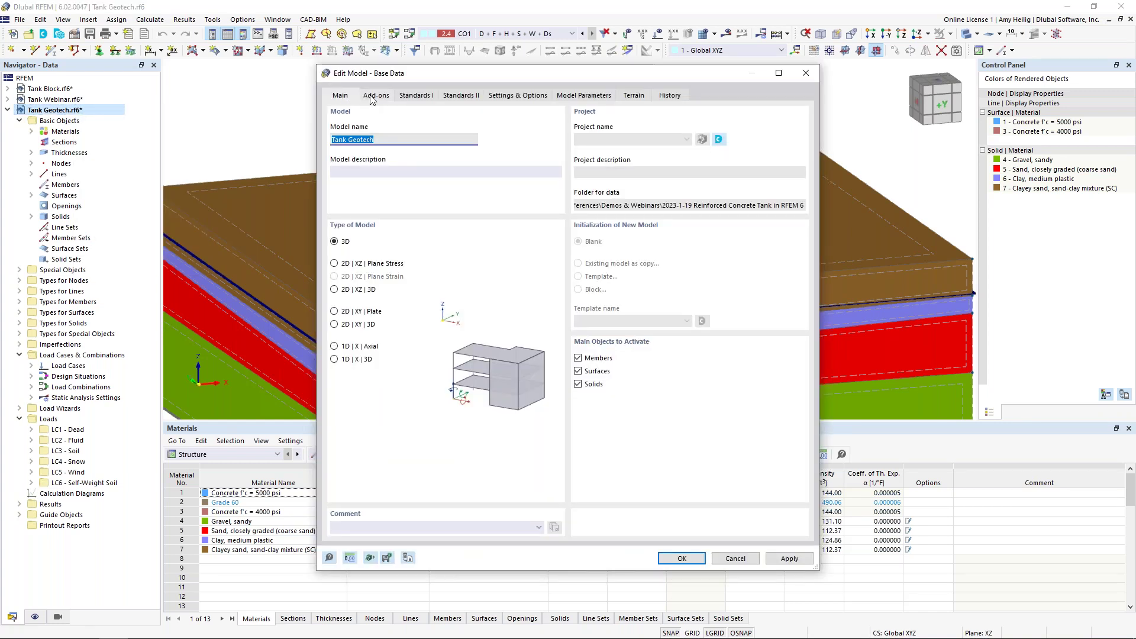
{"action": "left_click", "coordinate": [374, 97]}
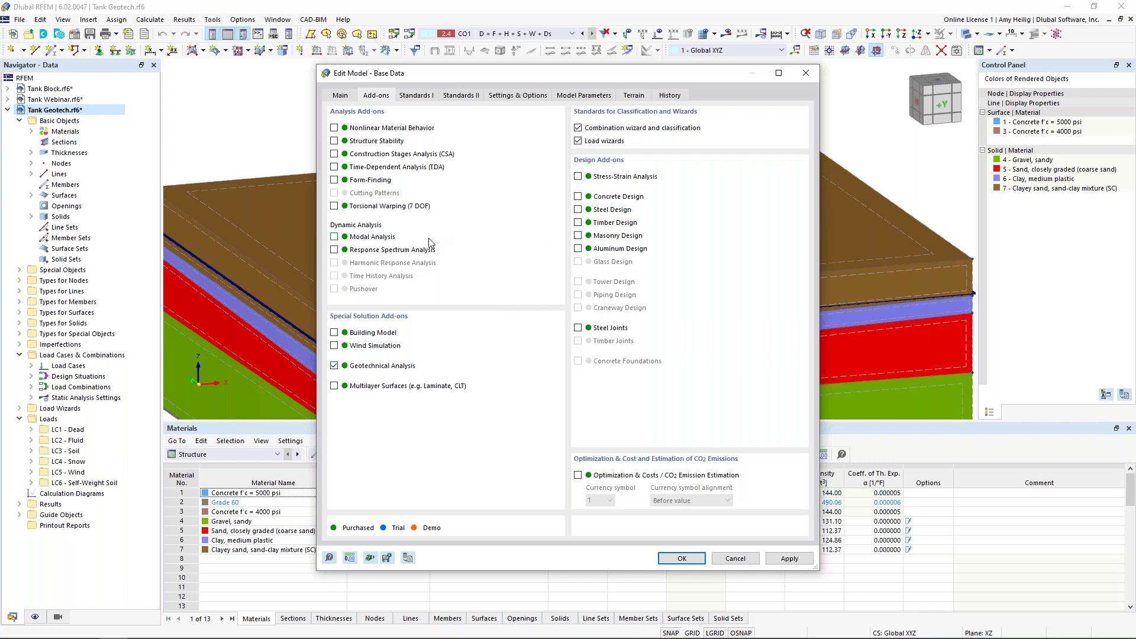
{"action": "left_click", "coordinate": [752, 562]}
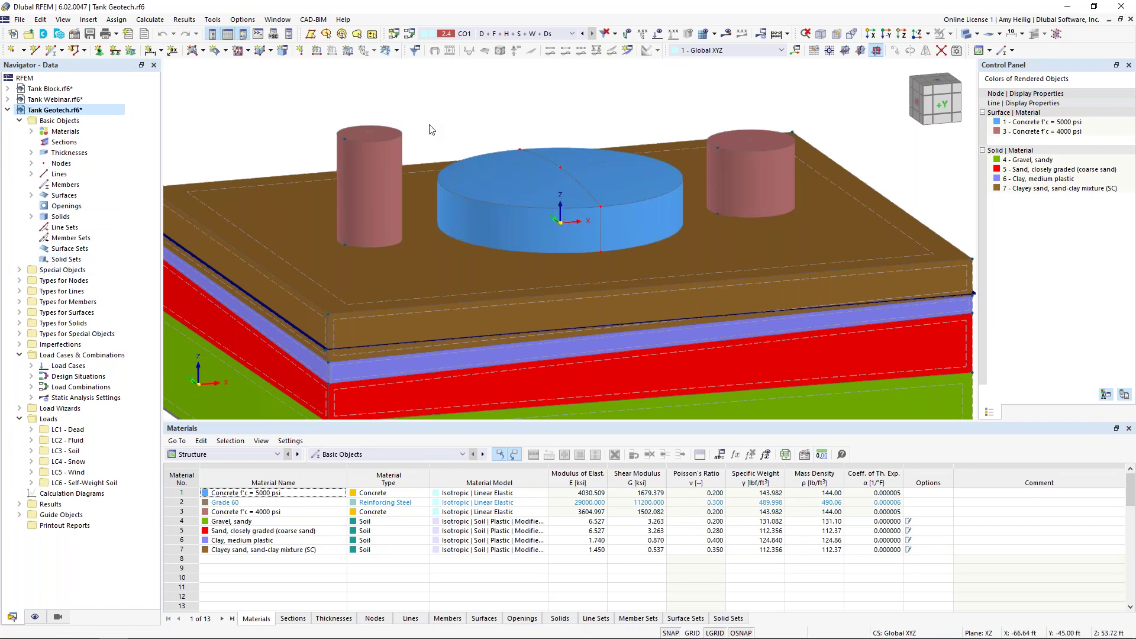
Step: Open the boreholes under the special objects for editing and examine borehole 1's coordinates, groundwater ordinate, and soil layers
{"action": "scroll", "coordinate": [430, 129], "scroll_direction": "up", "scroll_amount": 5}
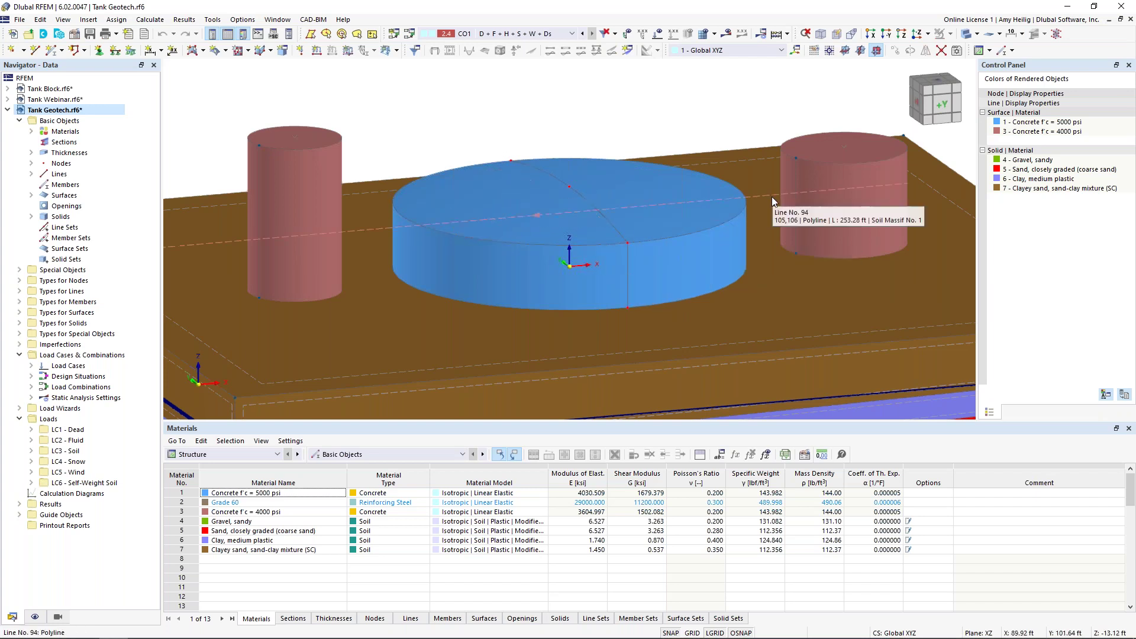
{"action": "middle_click_drag", "start_coordinate": [724, 132], "coordinate": [721, 113], "text": "ctrl"}
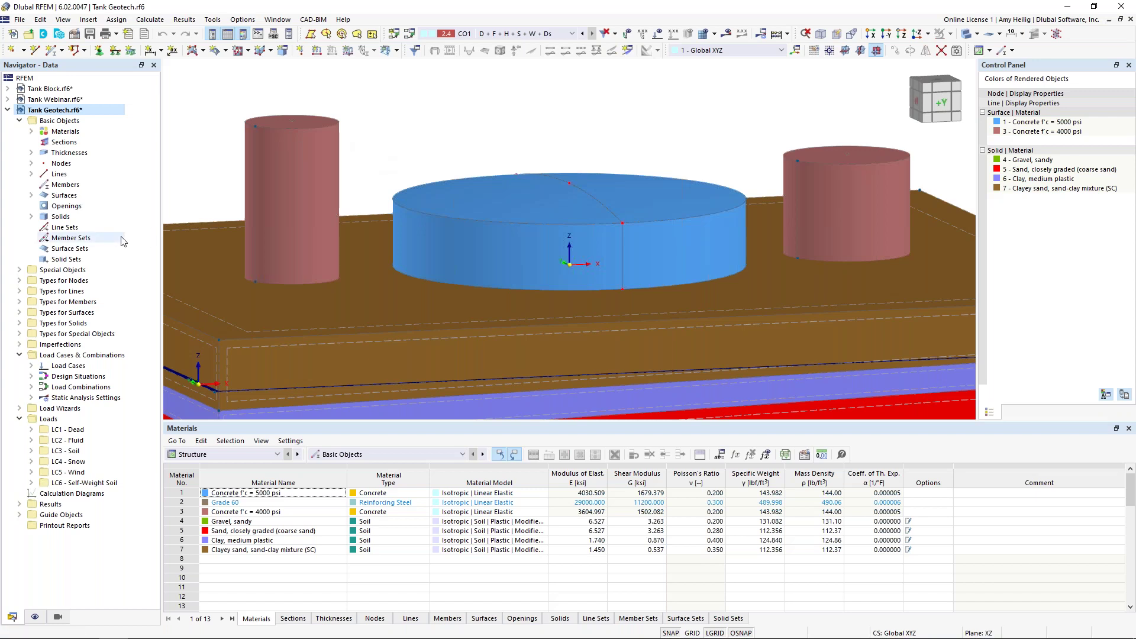
{"action": "left_click", "coordinate": [20, 270]}
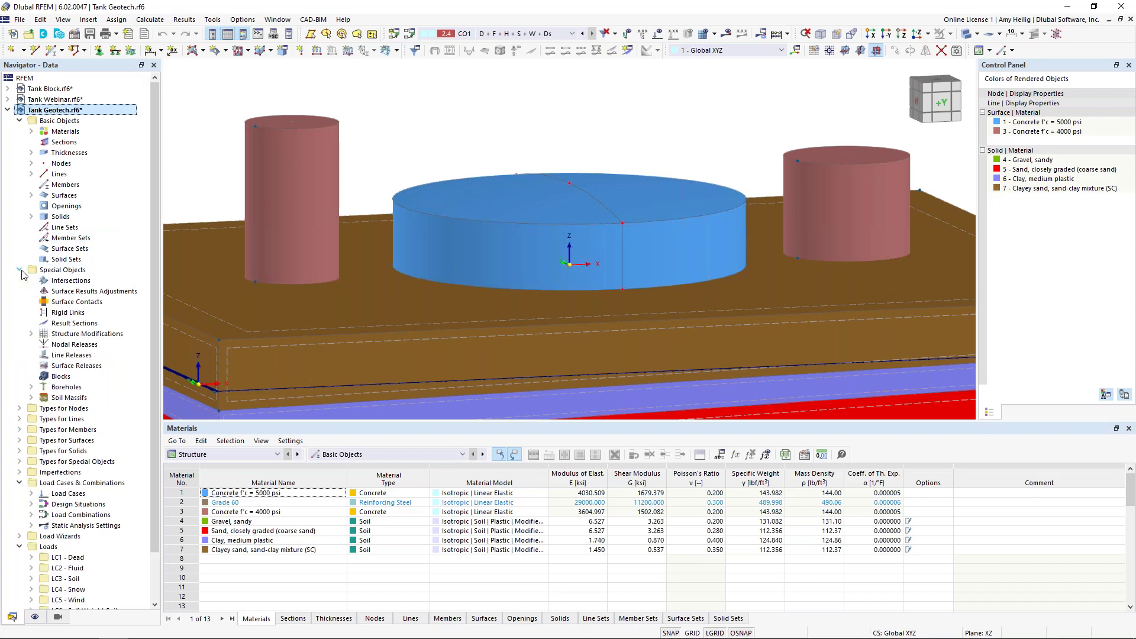
{"action": "left_click", "coordinate": [32, 387]}
{"action": "right_click", "coordinate": [58, 389]}
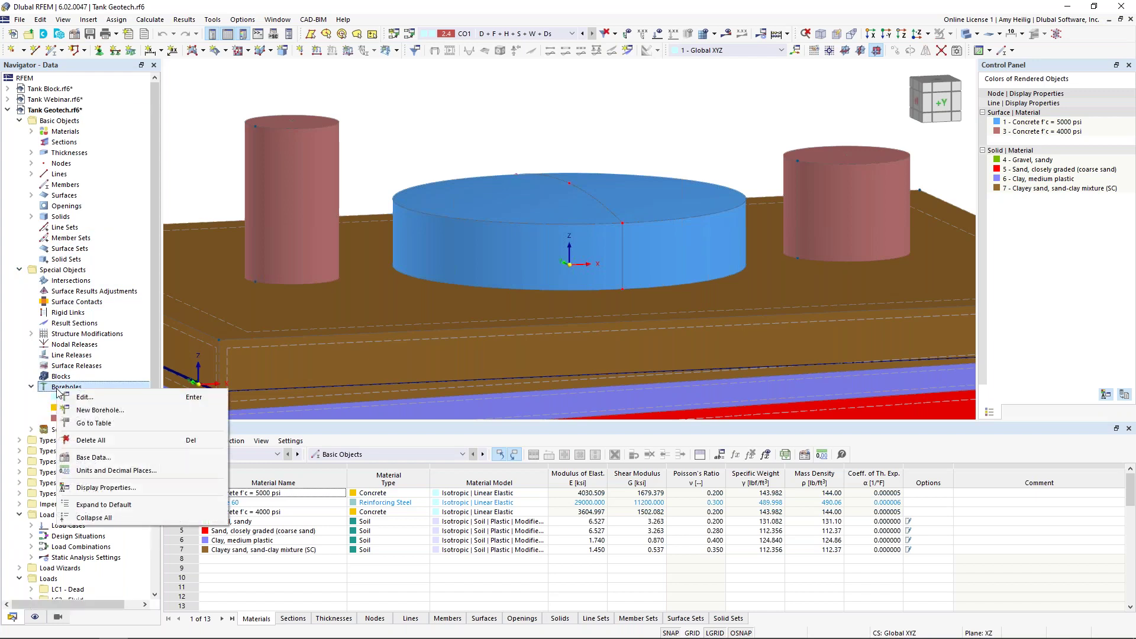
{"action": "left_click", "coordinate": [83, 398]}
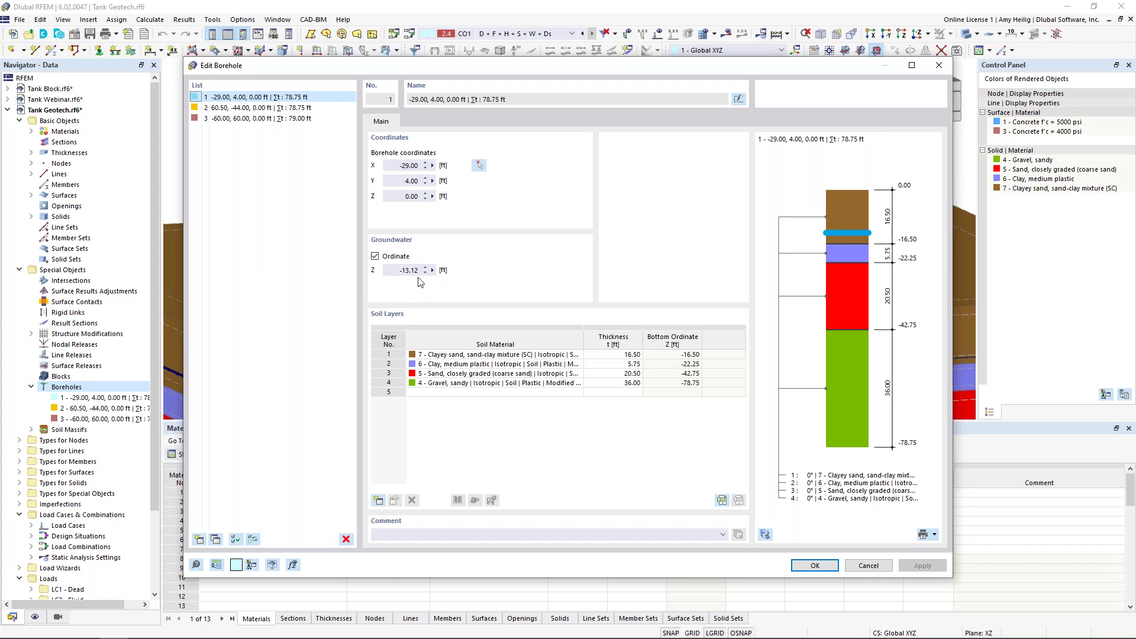
Step: Open the material data from borehole 1's fourth soil layer, delete the blank new material, and display the Gravel, sandy material
{"action": "left_click", "coordinate": [551, 383]}
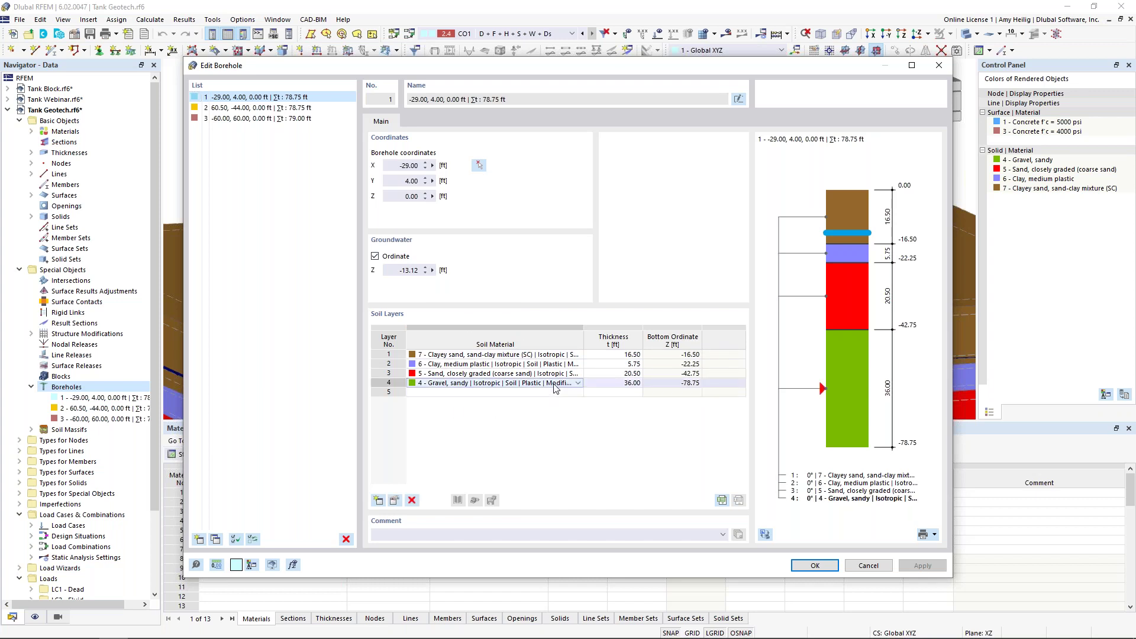
{"action": "left_click", "coordinate": [578, 383]}
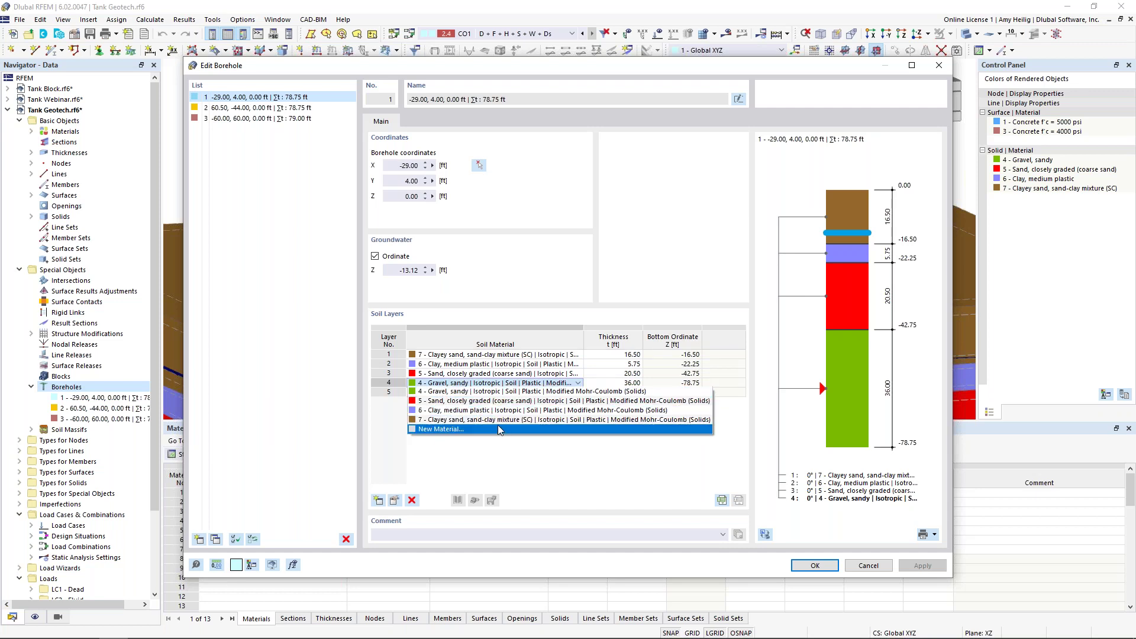
{"action": "left_click", "coordinate": [542, 382]}
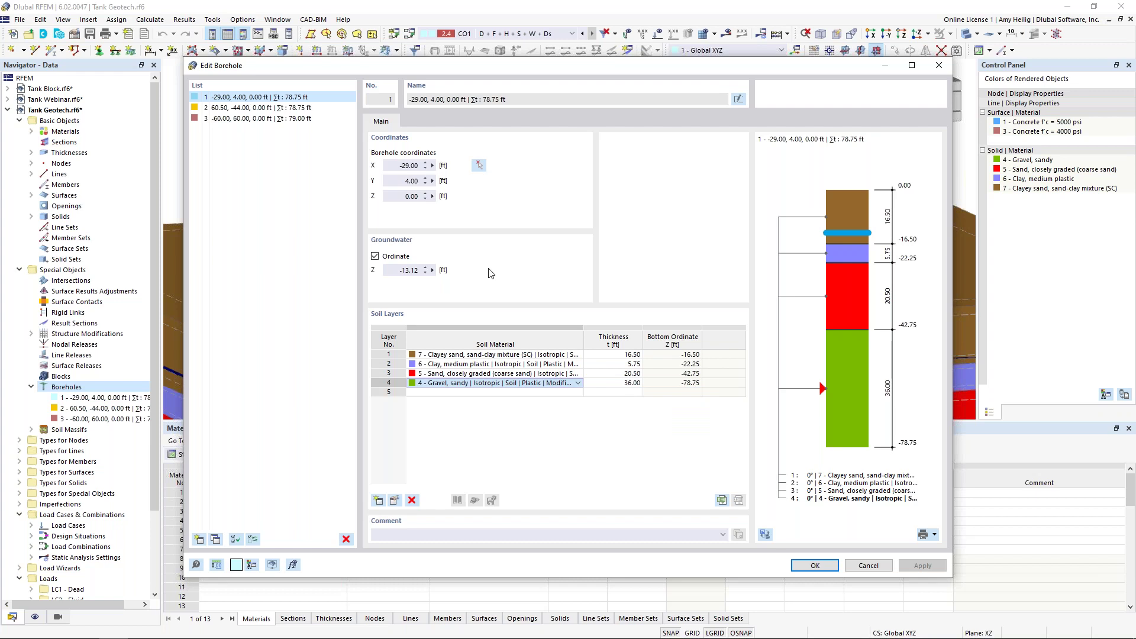
{"action": "left_click", "coordinate": [319, 524]}
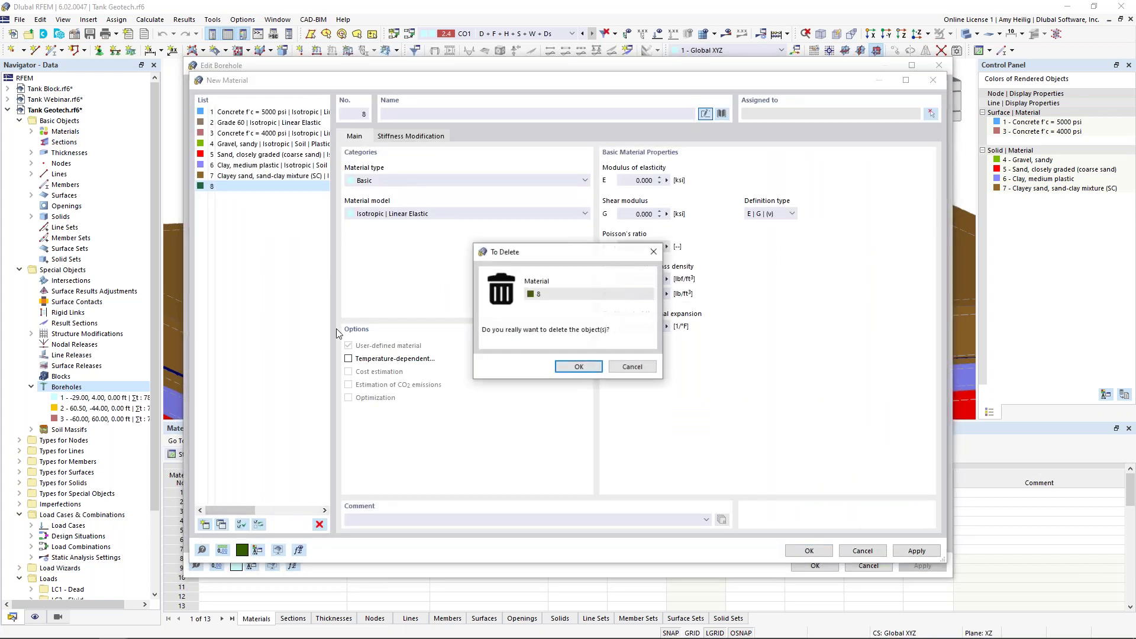
{"action": "left_click", "coordinate": [578, 367]}
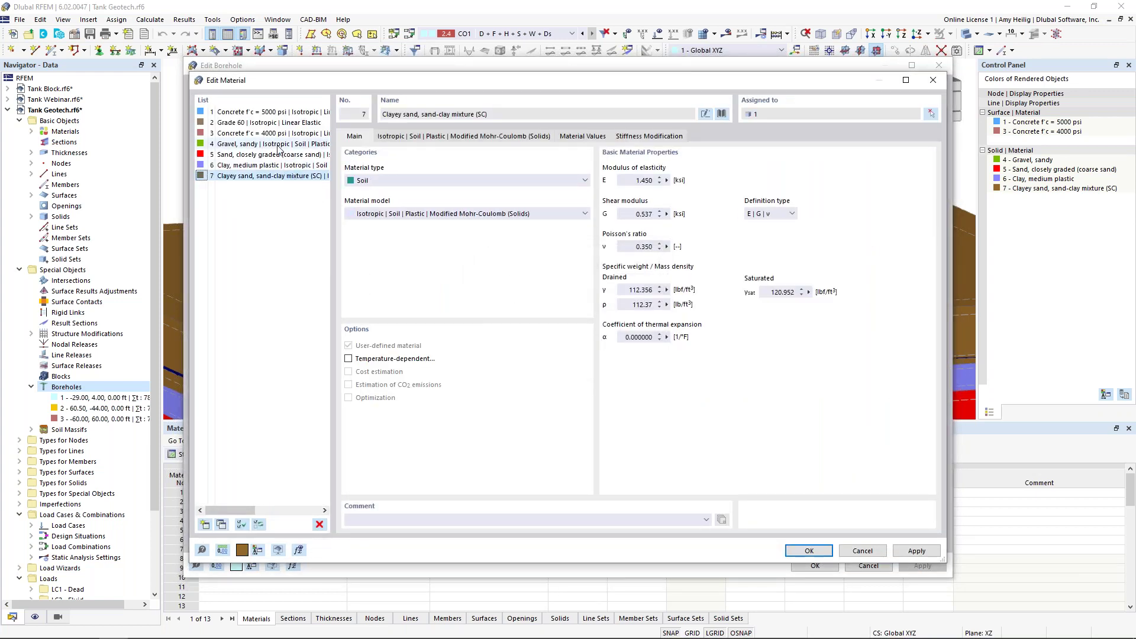
{"action": "left_click", "coordinate": [279, 148]}
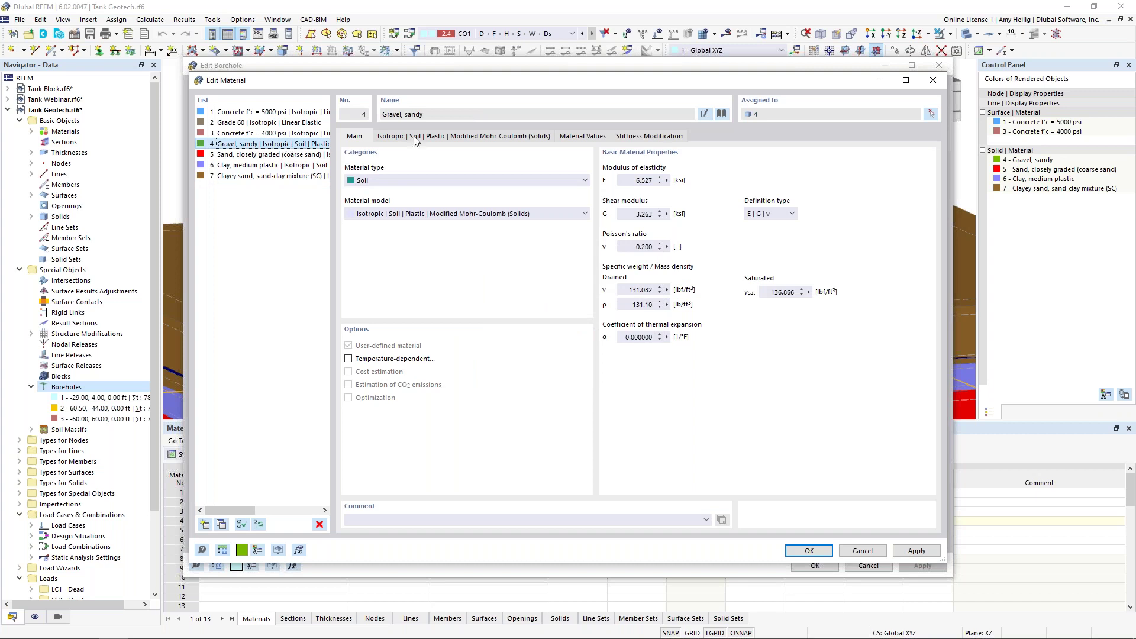
Step: Browse the Sand and Silt series in the soil material library and leave it without choosing a material
{"action": "left_click", "coordinate": [722, 113]}
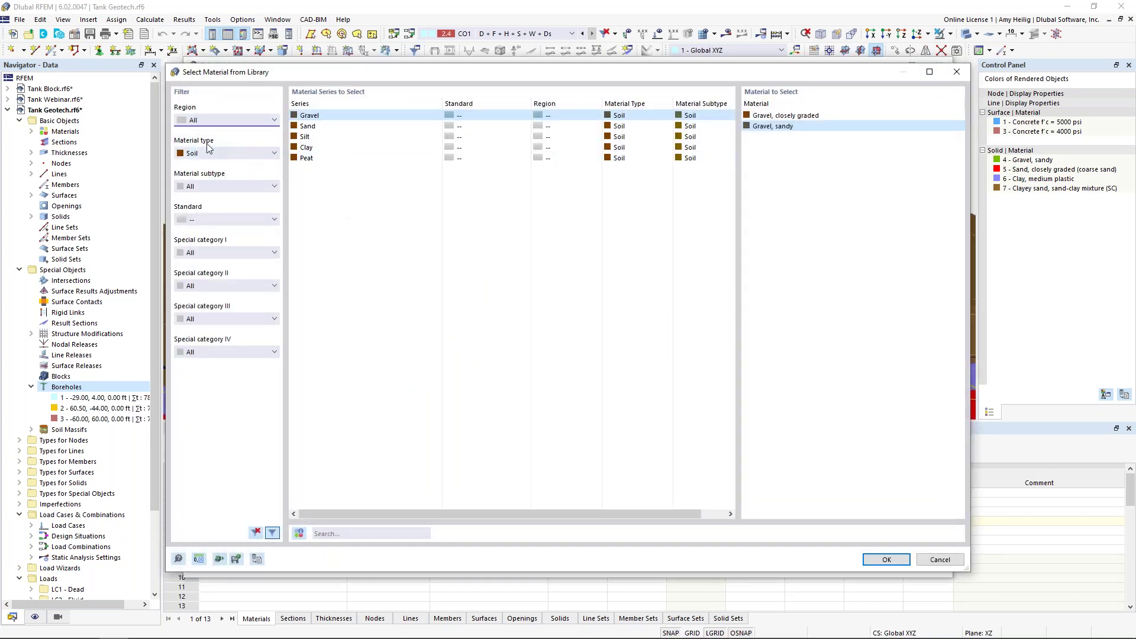
{"action": "left_click", "coordinate": [309, 128]}
{"action": "left_click", "coordinate": [311, 138]}
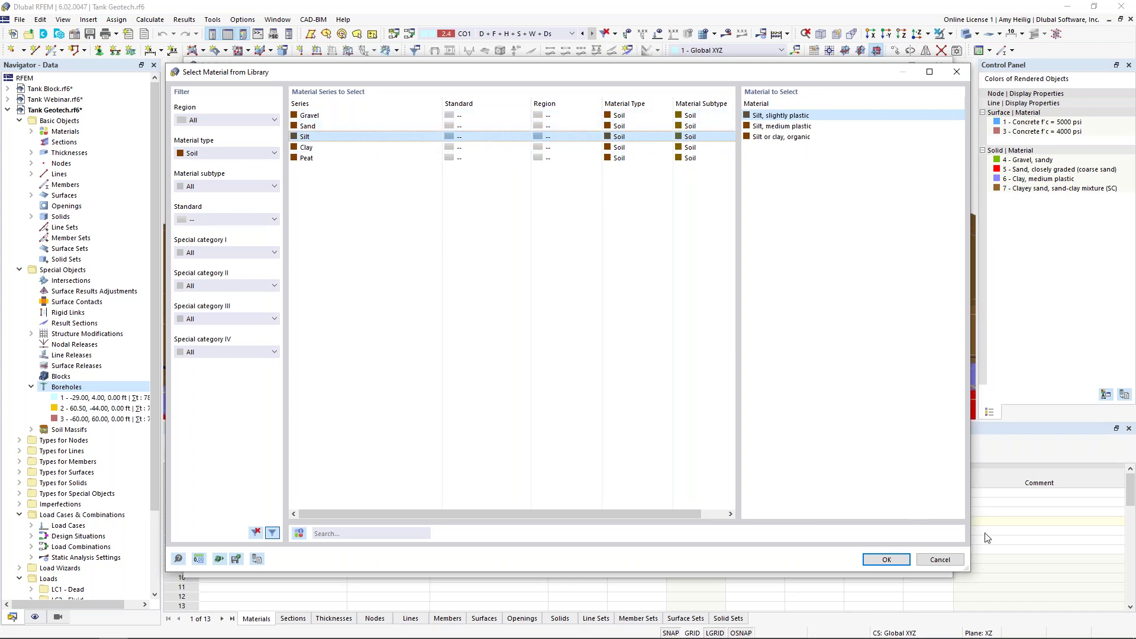
{"action": "left_click", "coordinate": [942, 559]}
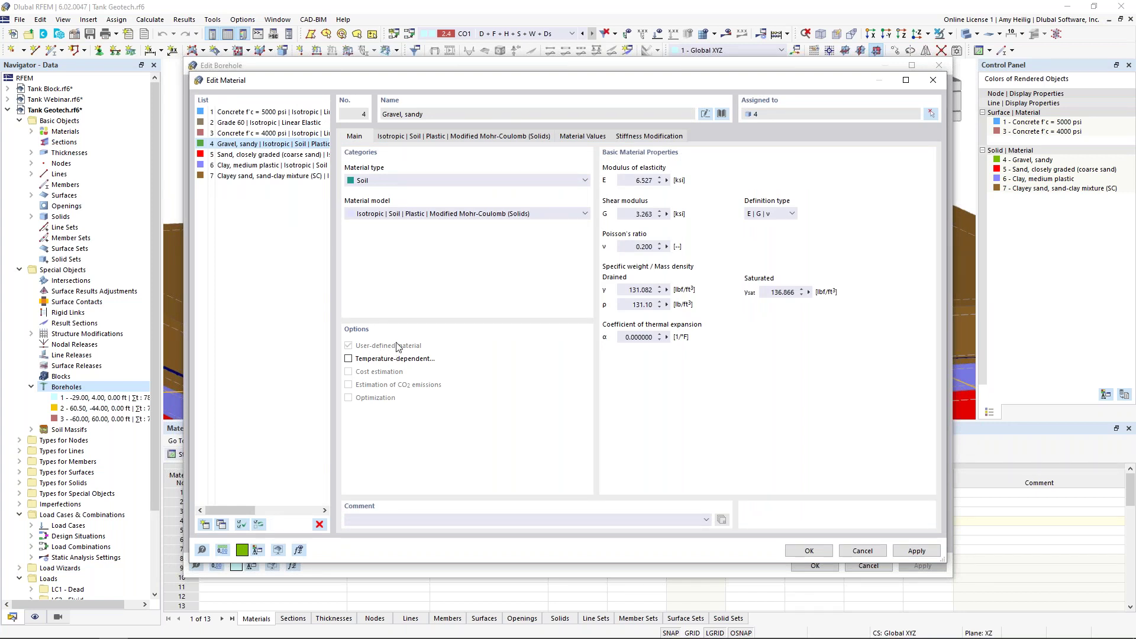
Step: Review the material values and Modified Mohr-Coulomb parameters of Gravel, sandy, and return to the borehole data
{"action": "left_click", "coordinate": [579, 140]}
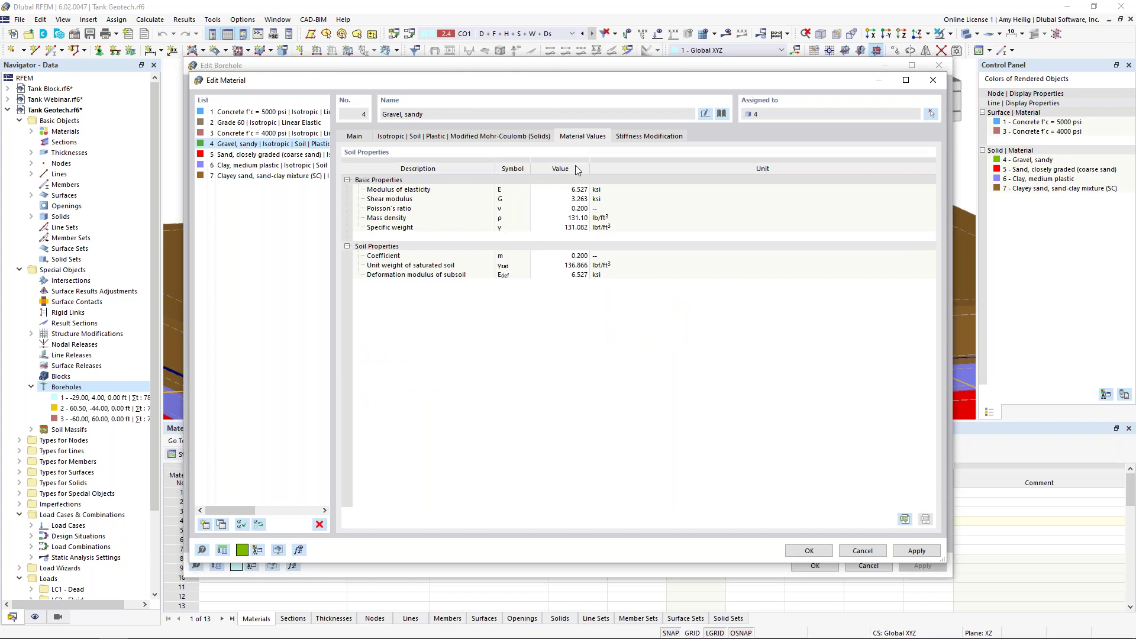
{"action": "left_click", "coordinate": [496, 139]}
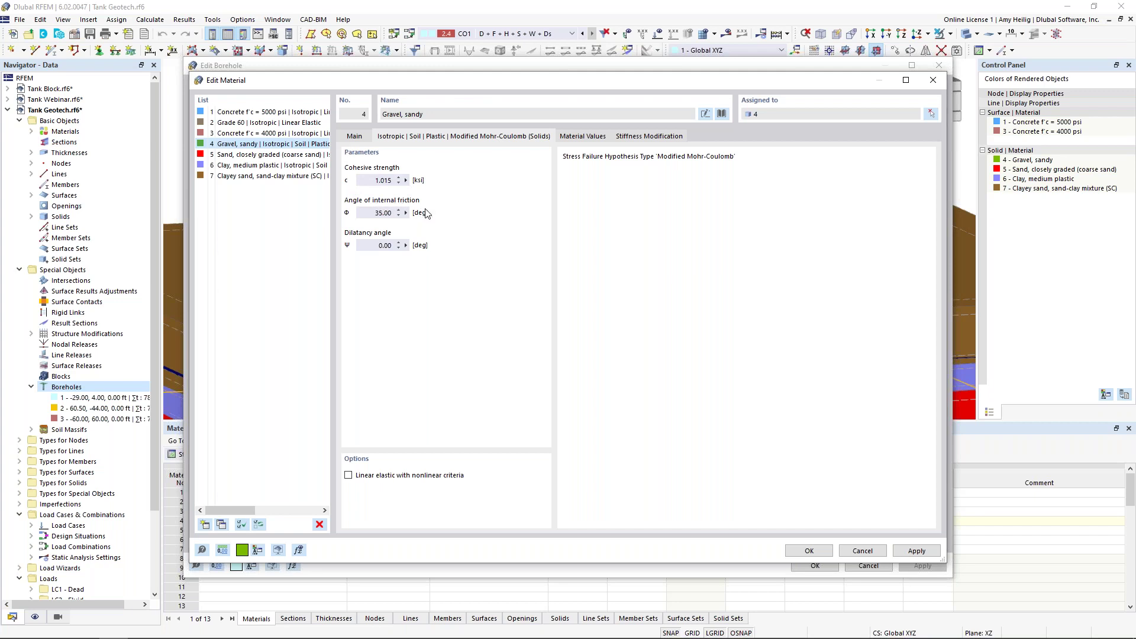
{"action": "left_click", "coordinate": [354, 137]}
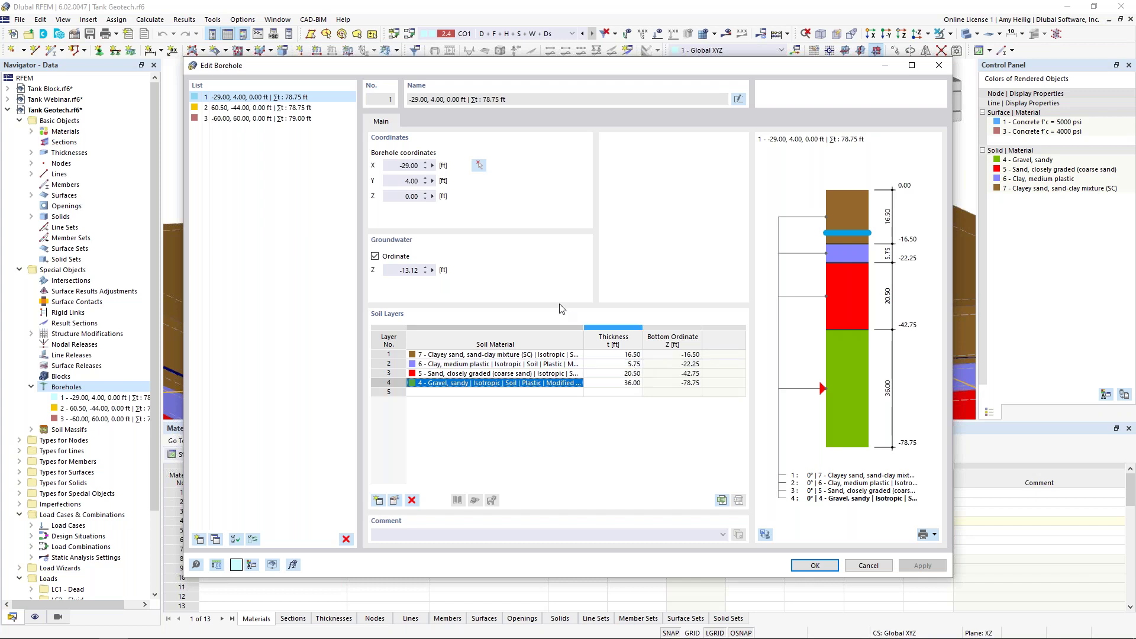
Step: Review the coordinates and soil layers of boreholes 2 and 3, and close the borehole data without changes
{"action": "left_click", "coordinate": [251, 110]}
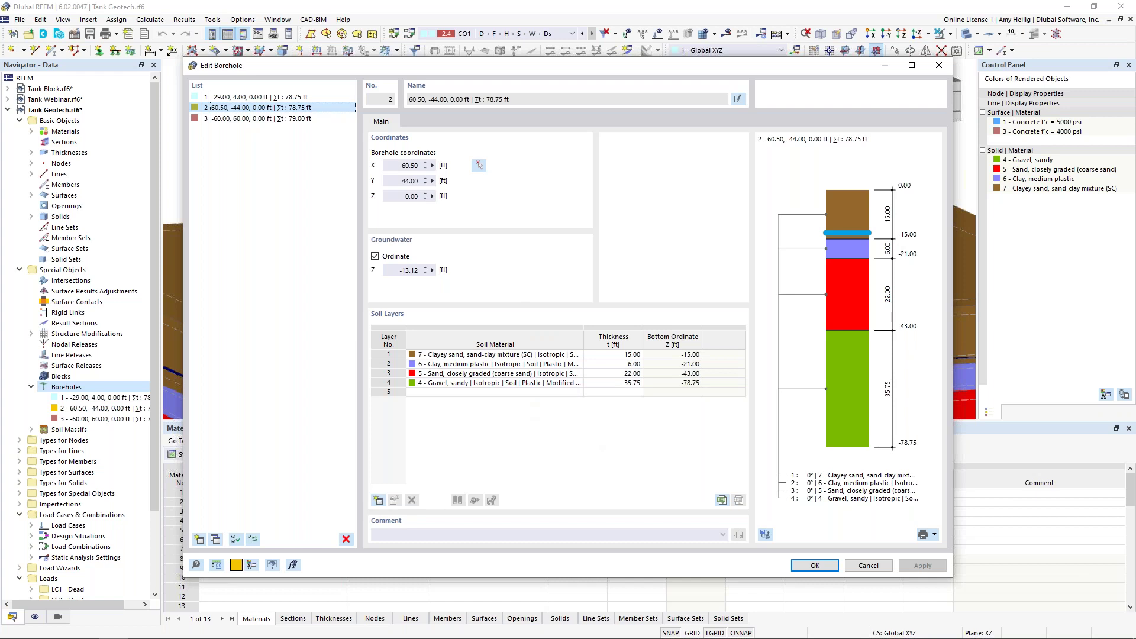
{"action": "left_click", "coordinate": [263, 120]}
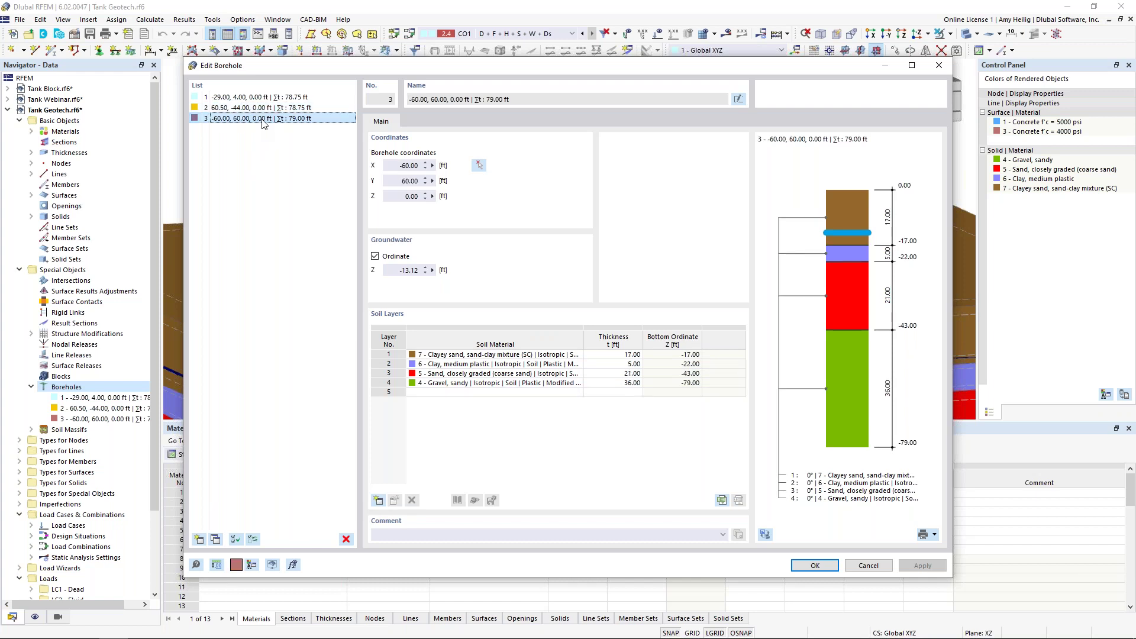
{"action": "left_click", "coordinate": [867, 565]}
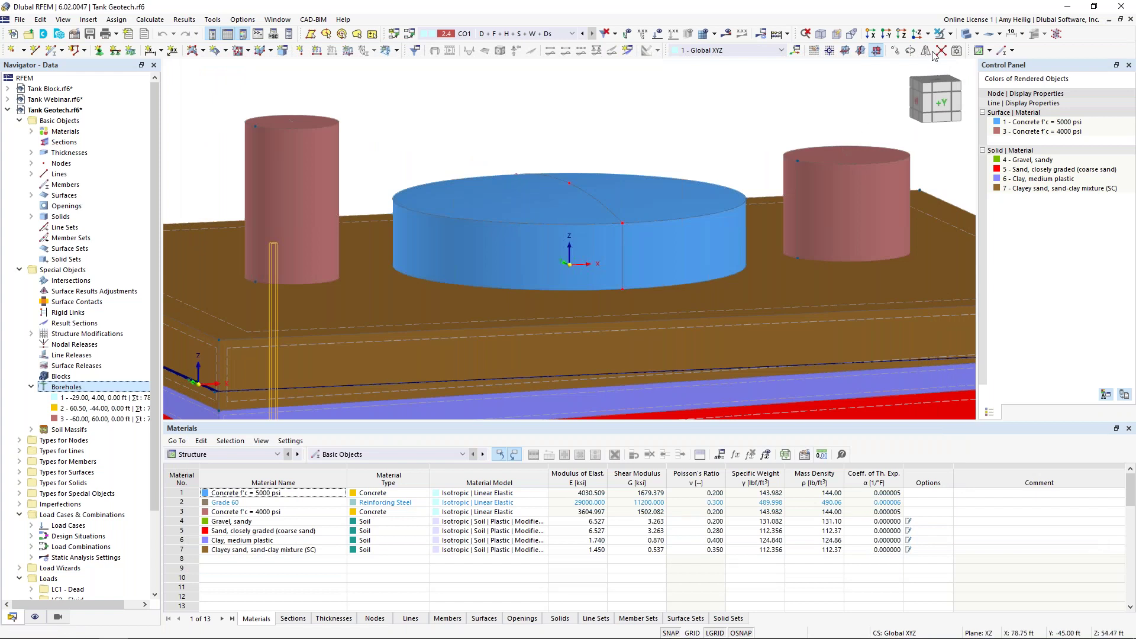
Step: Show the model as a wireframe and examine the three boreholes and their layers beneath the tanks
{"action": "left_click", "coordinate": [968, 34]}
{"action": "left_click", "coordinate": [968, 34]}
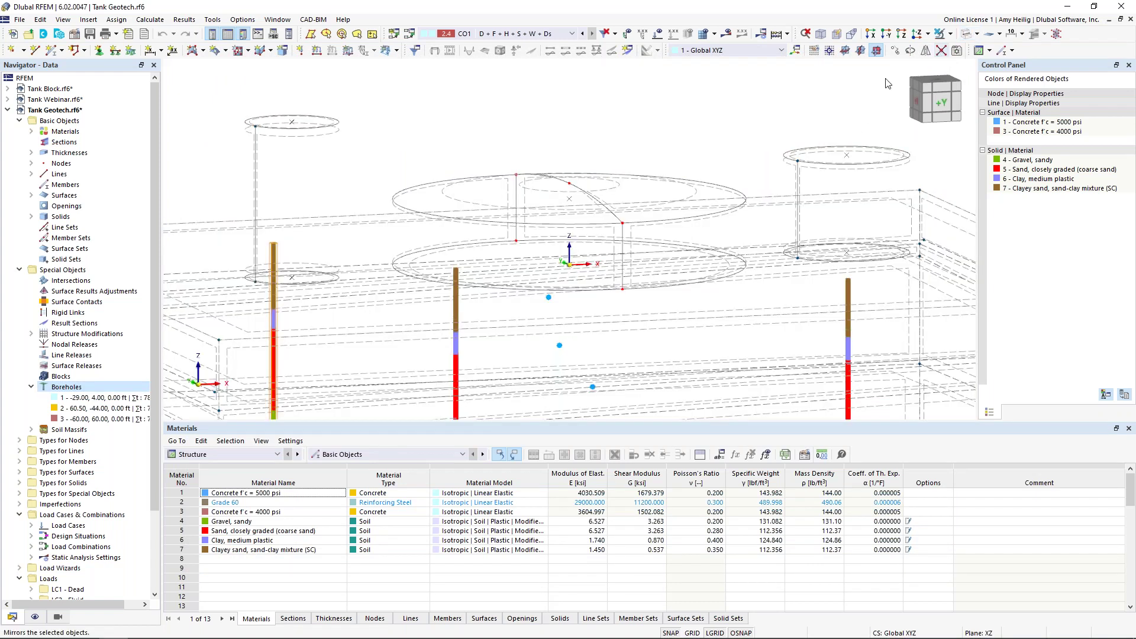
{"action": "scroll", "coordinate": [736, 306], "scroll_direction": "down", "scroll_amount": 2}
{"action": "scroll", "coordinate": [736, 306], "scroll_direction": "down", "scroll_amount": 3}
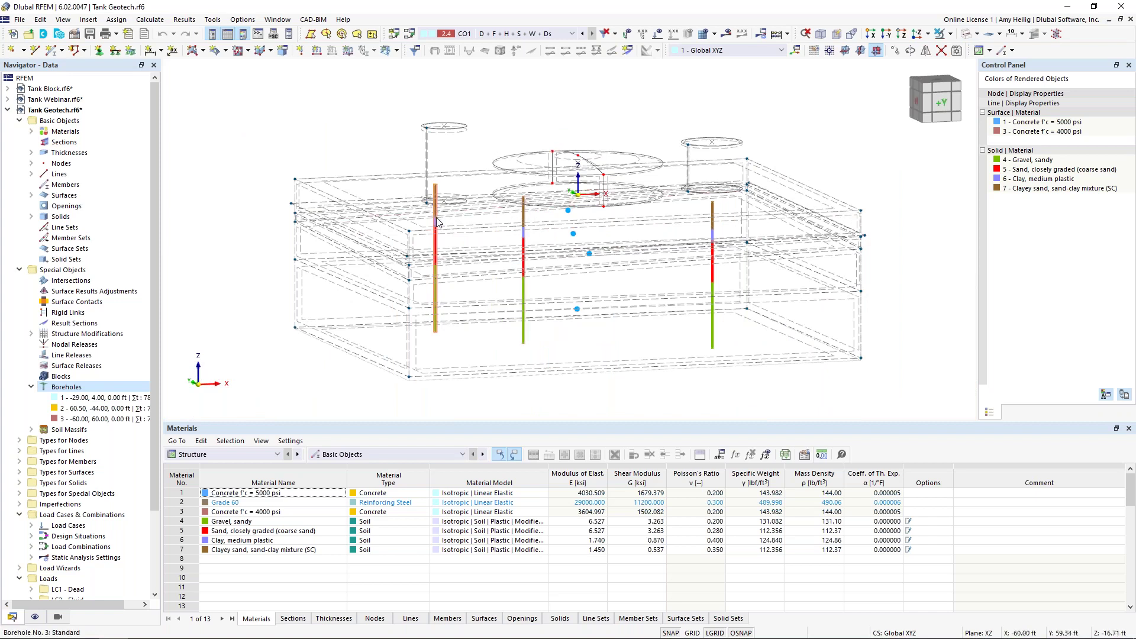
{"action": "middle_click_drag", "start_coordinate": [488, 226], "coordinate": [578, 219], "text": "ctrl"}
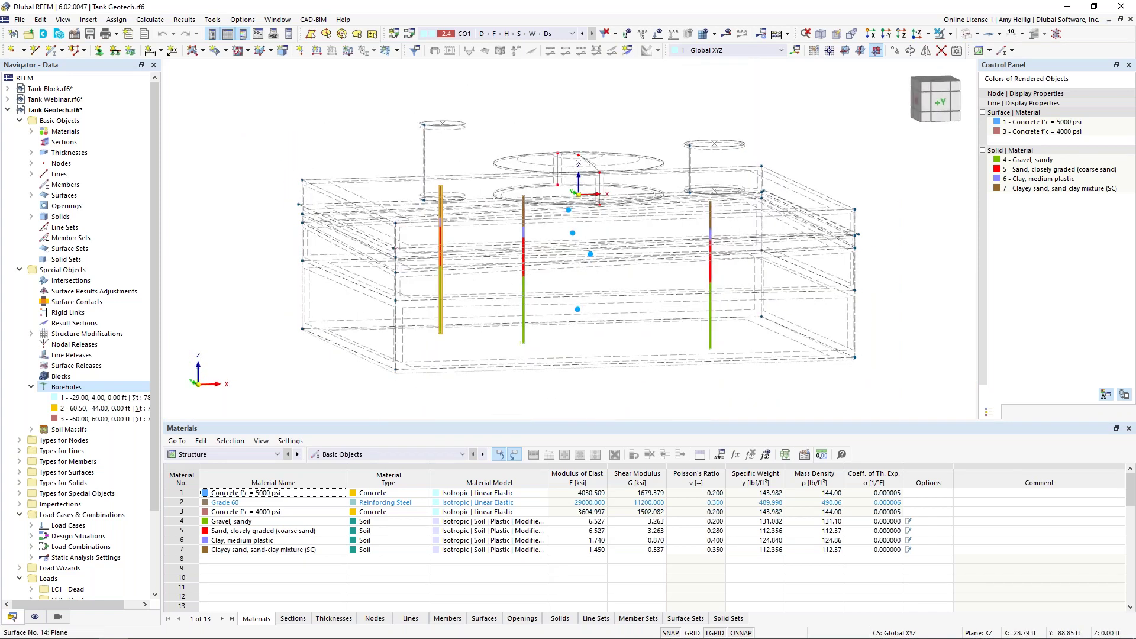
Step: Review the geometry, size and groundwater settings of soil massif 1 and close its data without changes
{"action": "left_click", "coordinate": [32, 387]}
{"action": "left_click", "coordinate": [32, 398]}
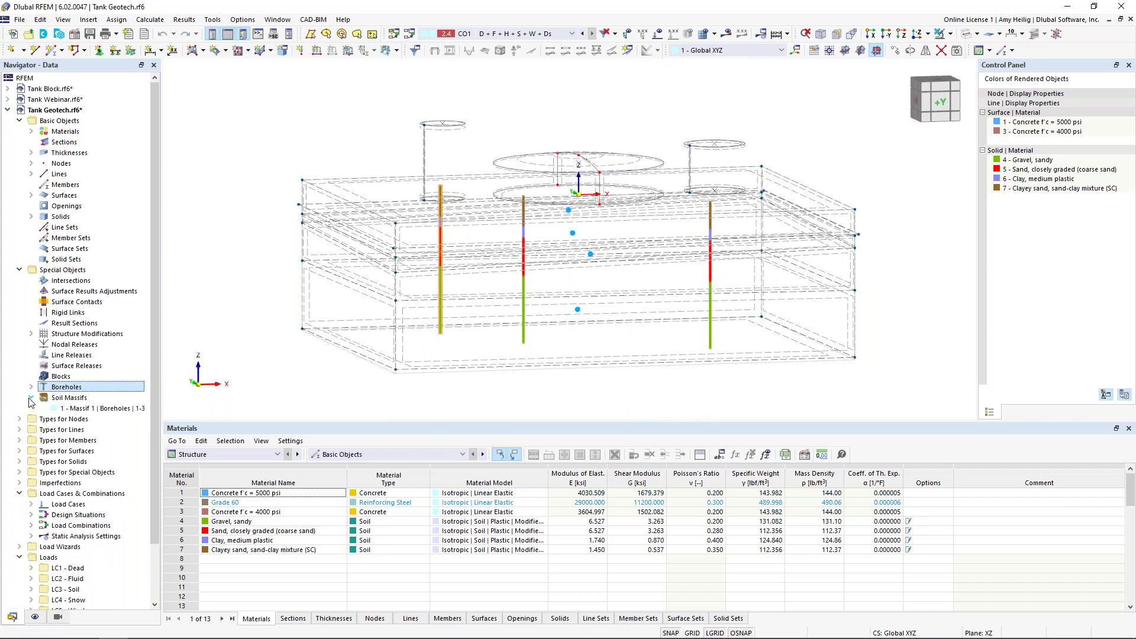
{"action": "left_click", "coordinate": [90, 409]}
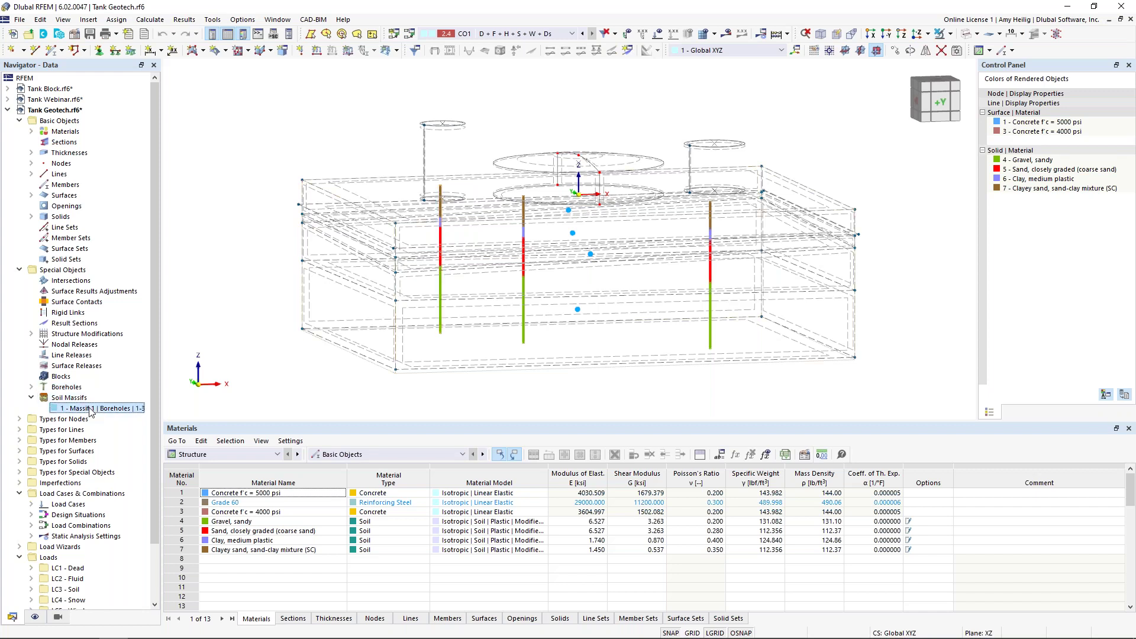
{"action": "double_click", "coordinate": [91, 409]}
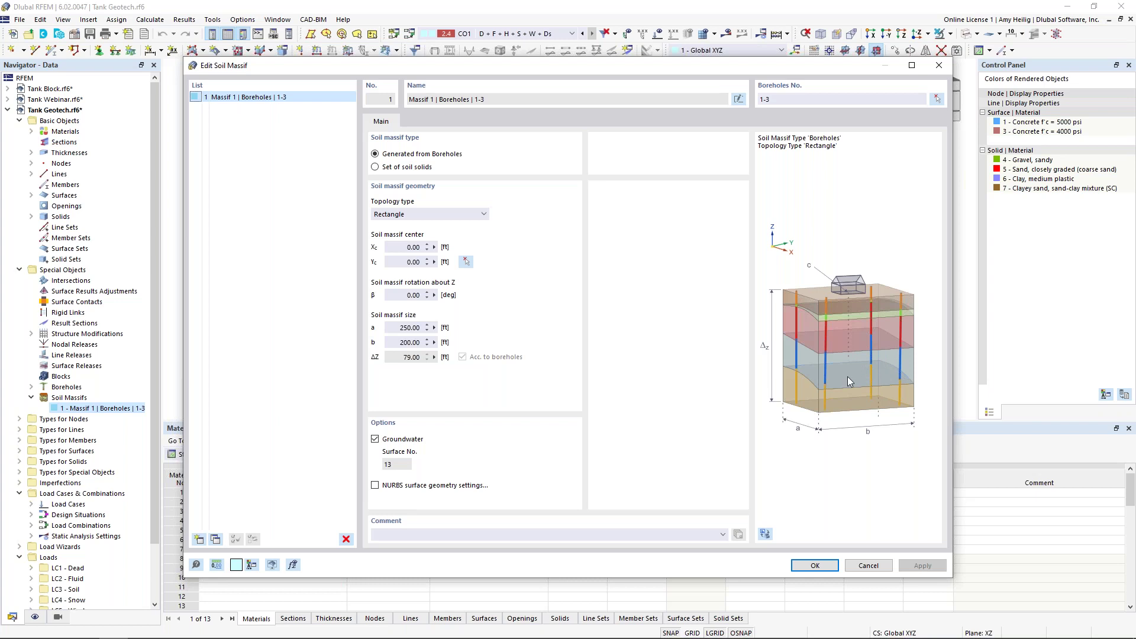
{"action": "left_click", "coordinate": [864, 567]}
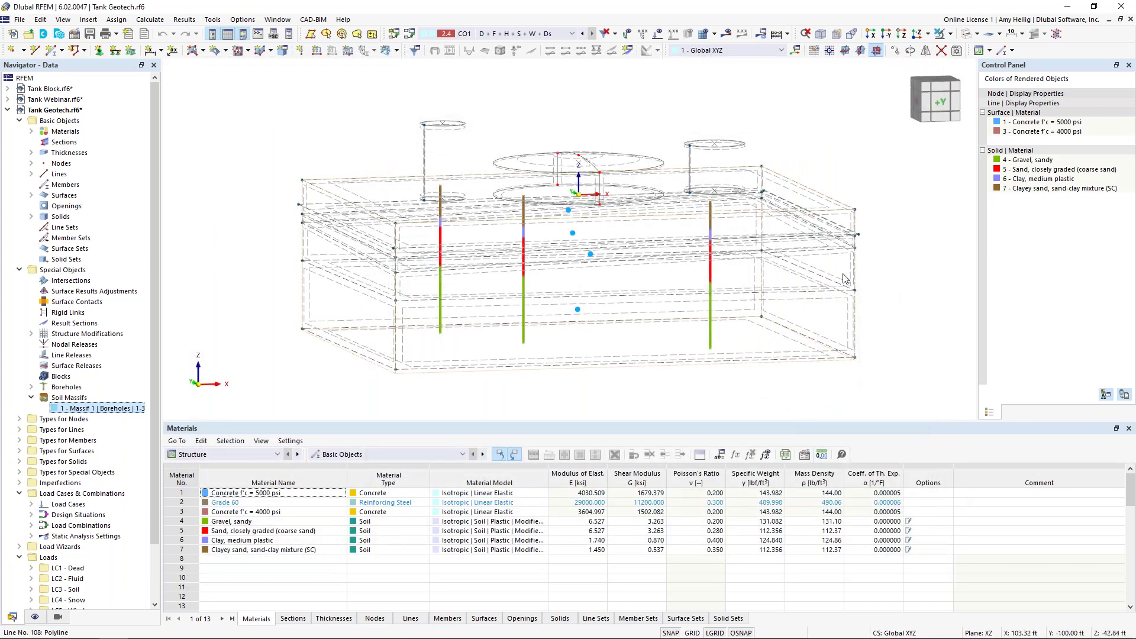
Step: Return the model to solid rendering and examine the tanks standing on the layered soil massif
{"action": "left_click", "coordinate": [965, 33]}
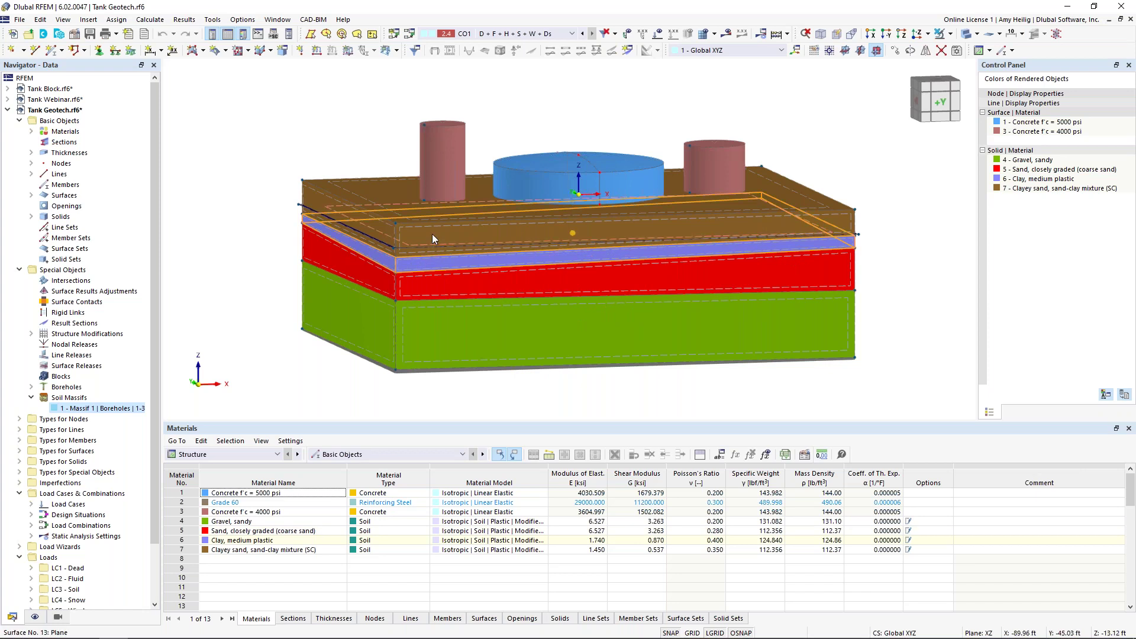
{"action": "middle_click_drag", "start_coordinate": [324, 125], "coordinate": [284, 146]}
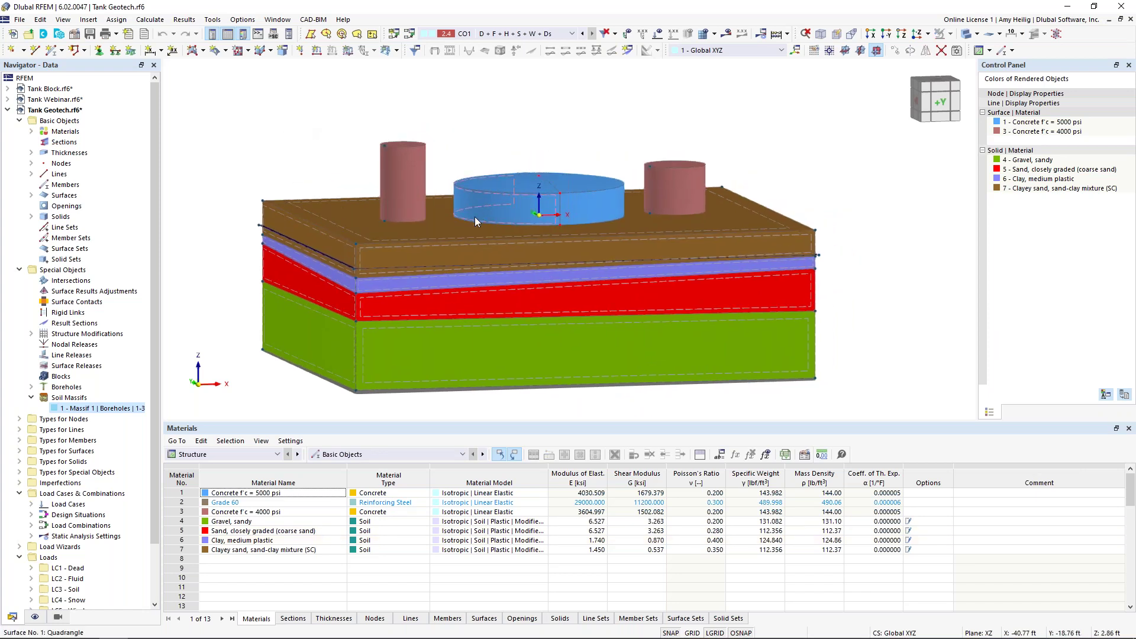
{"action": "scroll", "coordinate": [474, 217], "scroll_direction": "up", "scroll_amount": 4}
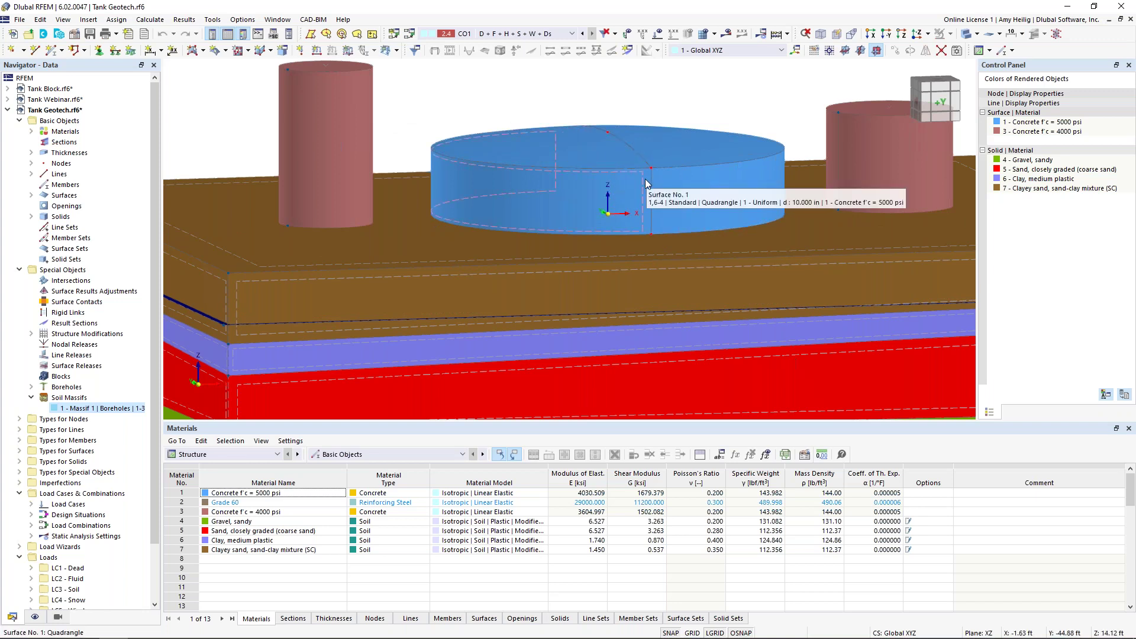
{"action": "scroll", "coordinate": [645, 179], "scroll_direction": "down", "scroll_amount": 2}
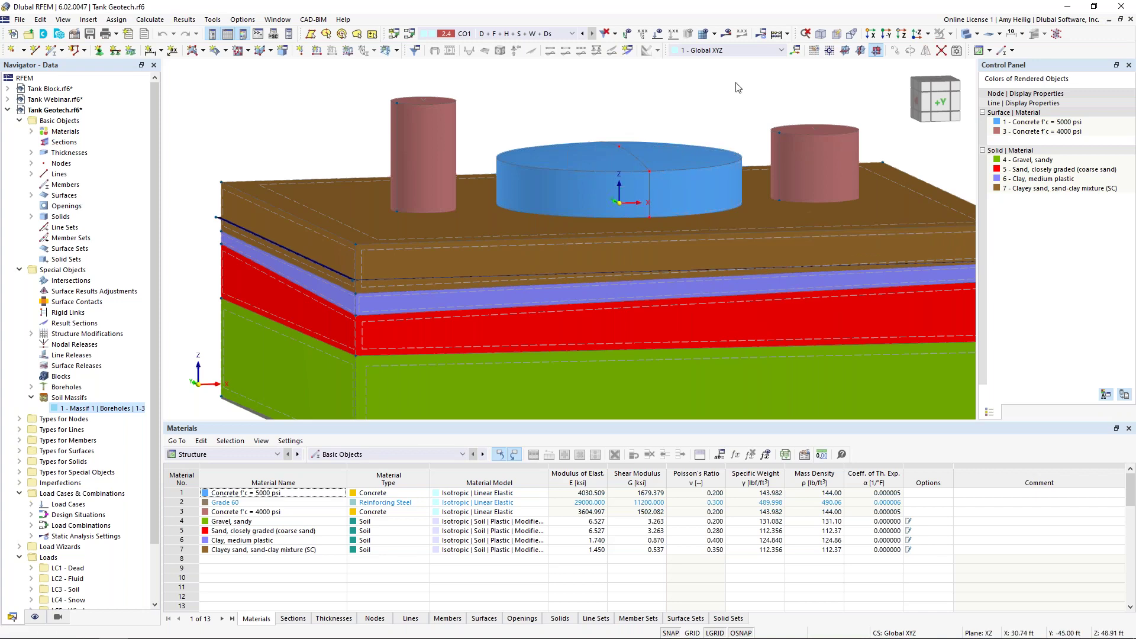
{"action": "scroll", "coordinate": [716, 121], "scroll_direction": "down", "scroll_amount": 1}
{"action": "middle_click_drag", "start_coordinate": [716, 121], "coordinate": [622, 131]}
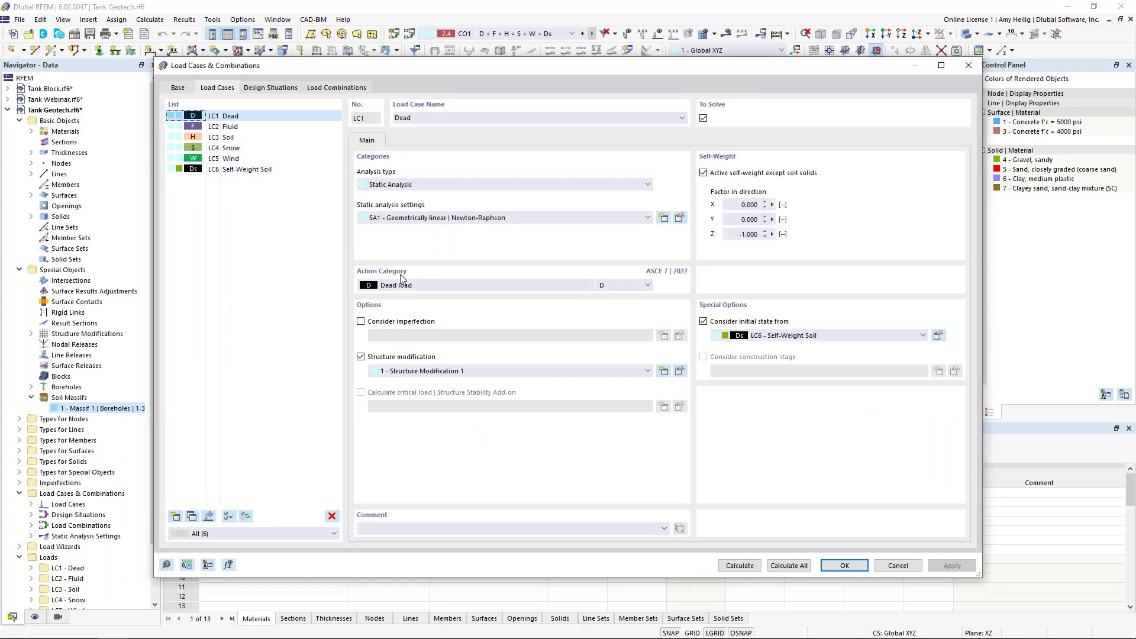
Step: Review load case LC6 Self-Weight Soil and the settings and assigned load cases of combination CO1, and leave without changes
{"action": "left_click", "coordinate": [243, 170]}
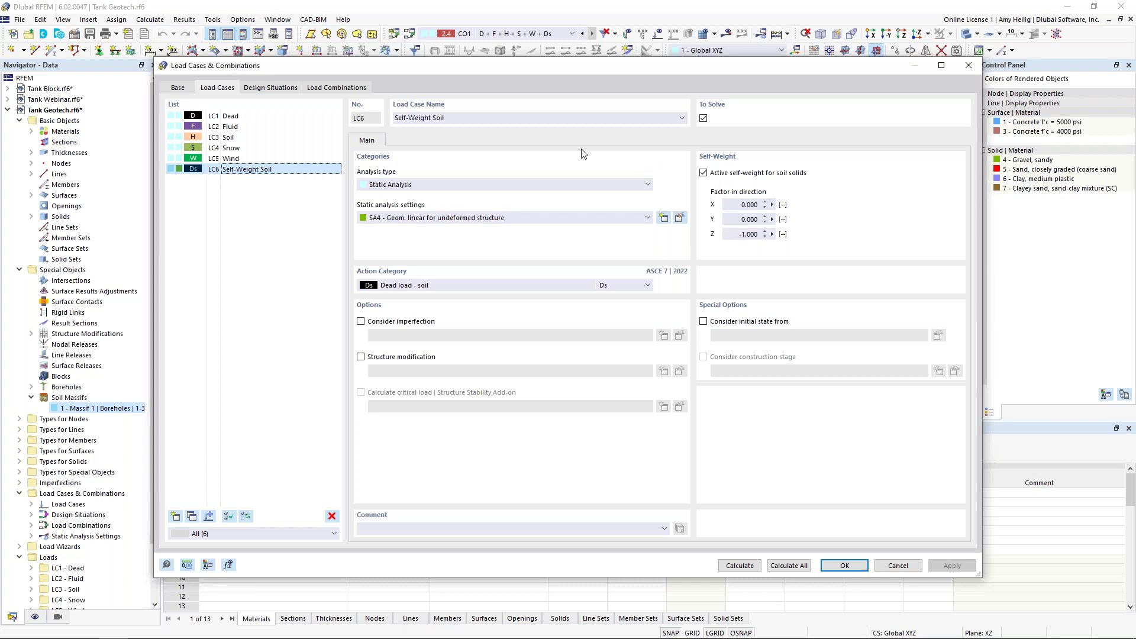
{"action": "left_click", "coordinate": [348, 88]}
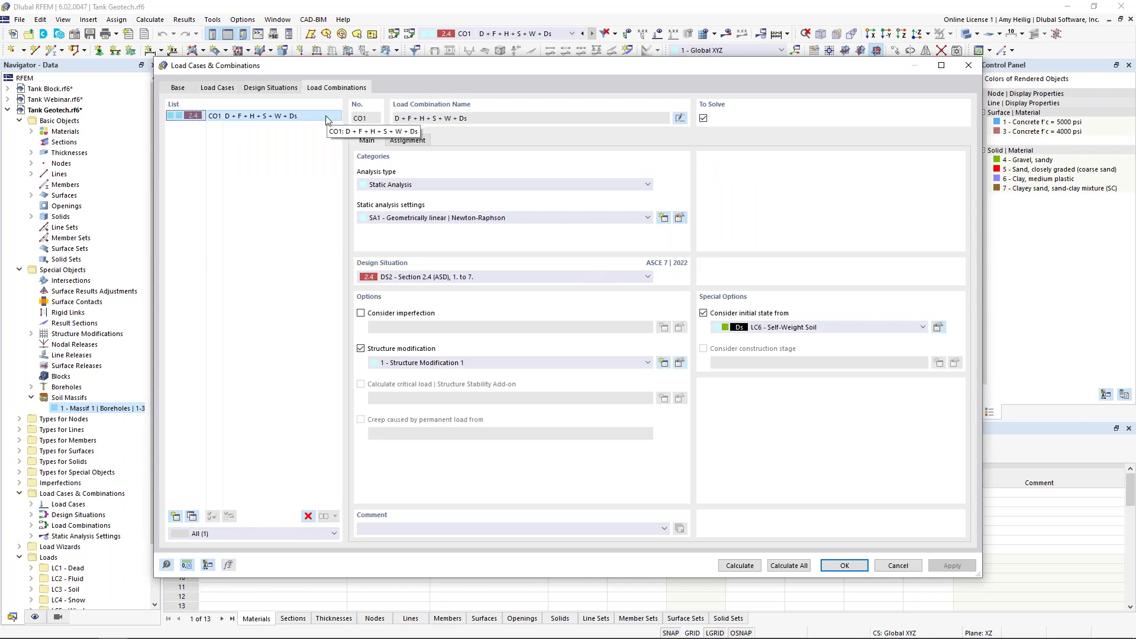
{"action": "left_click", "coordinate": [409, 141]}
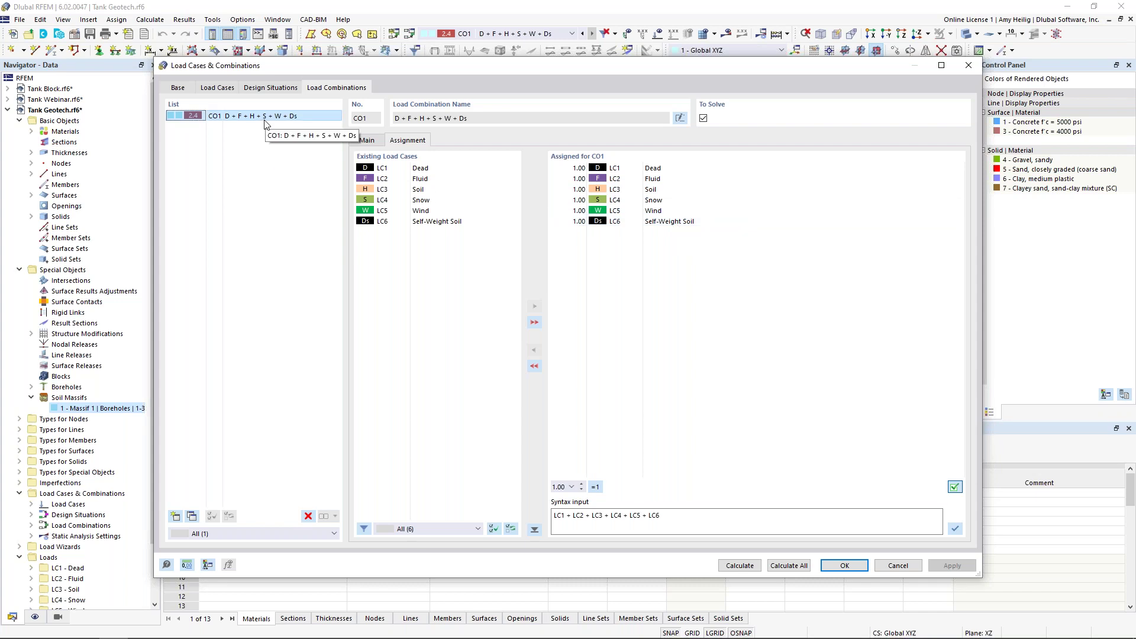
{"action": "left_click", "coordinate": [373, 141]}
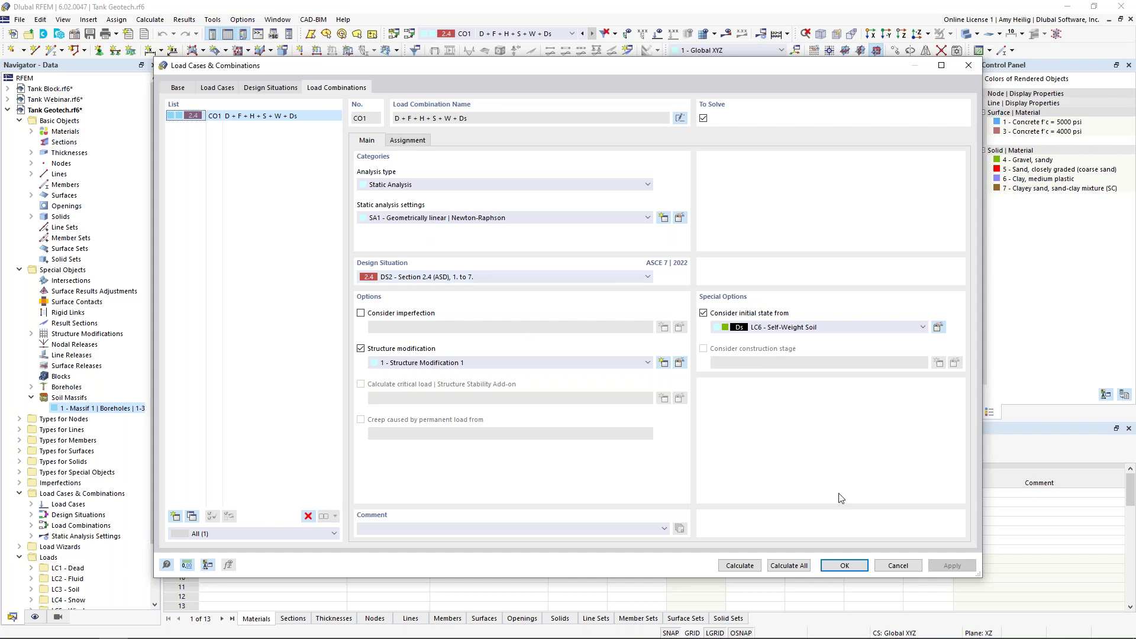
{"action": "left_click", "coordinate": [897, 566]}
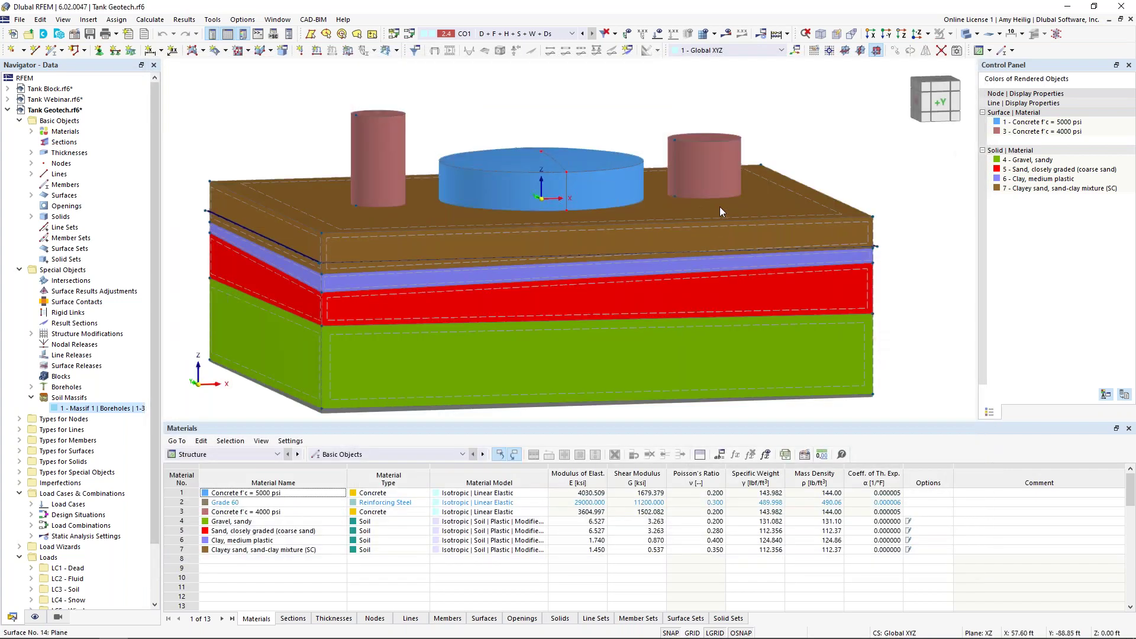
Step: Display the CO1 global deformation results with the model shown in wireframe, viewing the tanks and soil from above
{"action": "left_click", "coordinate": [725, 36]}
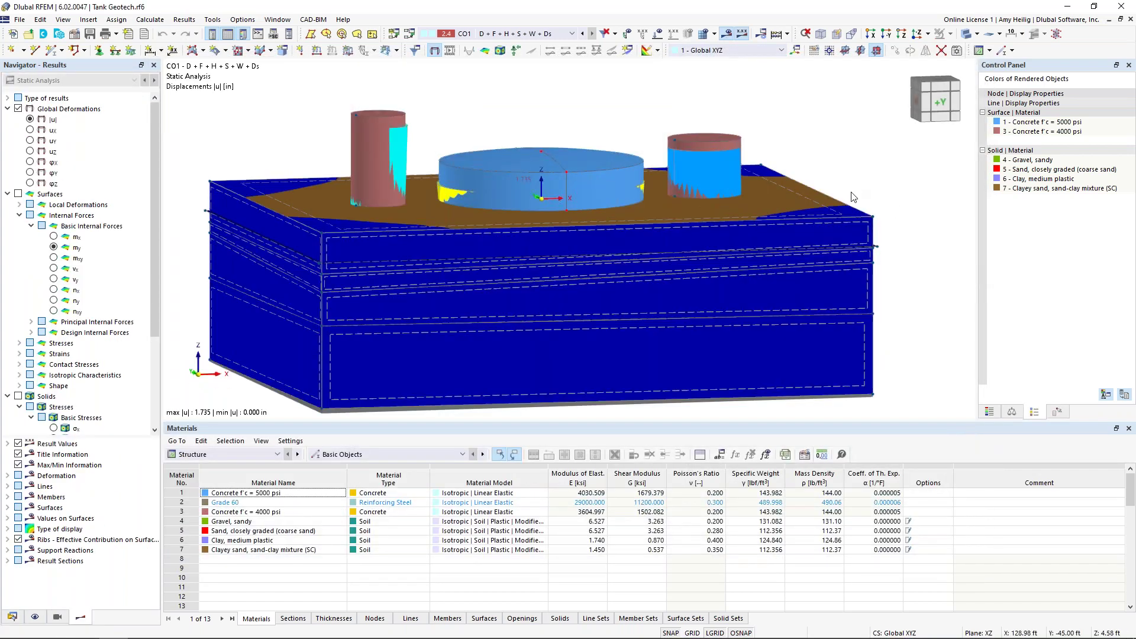
{"action": "left_click", "coordinate": [966, 34]}
{"action": "left_click", "coordinate": [967, 37]}
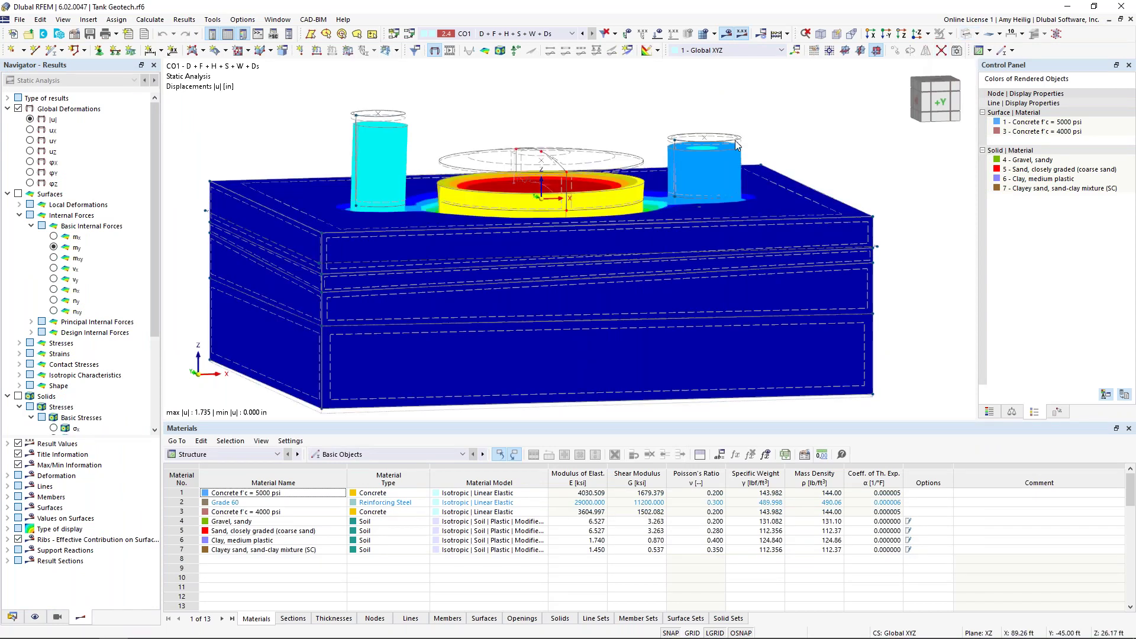
{"action": "scroll", "coordinate": [723, 140], "scroll_direction": "down", "scroll_amount": 2}
{"action": "middle_click_drag", "start_coordinate": [723, 141], "coordinate": [756, 162], "text": "ctrl"}
{"action": "middle_click_drag", "start_coordinate": [857, 148], "coordinate": [832, 167]}
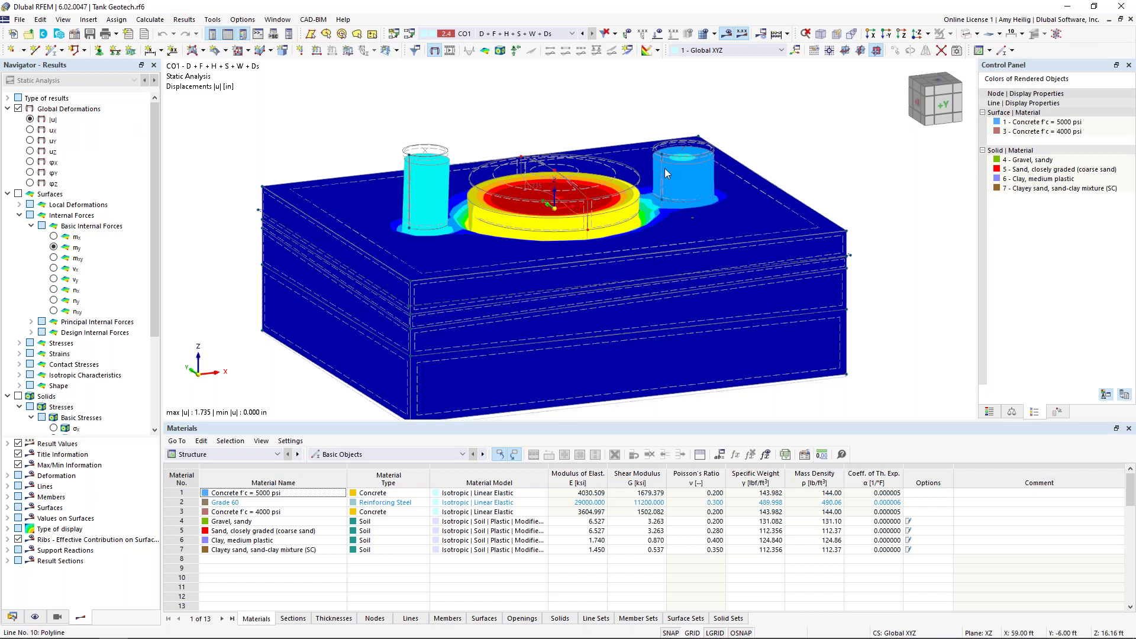
Step: Set the display factor for deformations to 32.00 and show the color scale of the global deformations
{"action": "left_click", "coordinate": [1010, 413]}
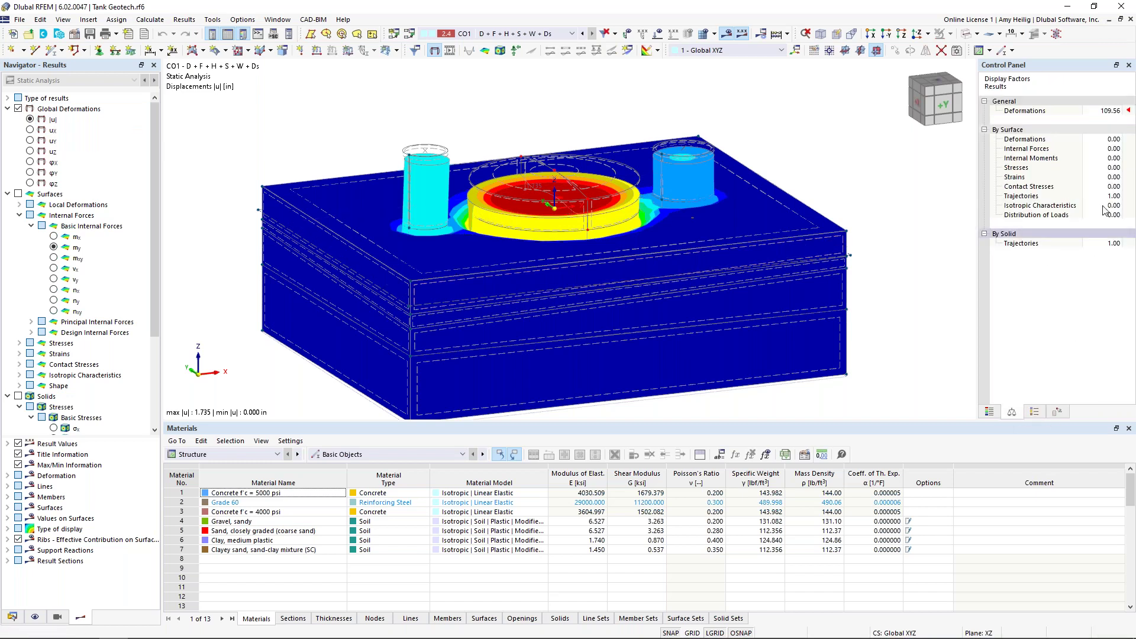
{"action": "left_click", "coordinate": [1115, 112]}
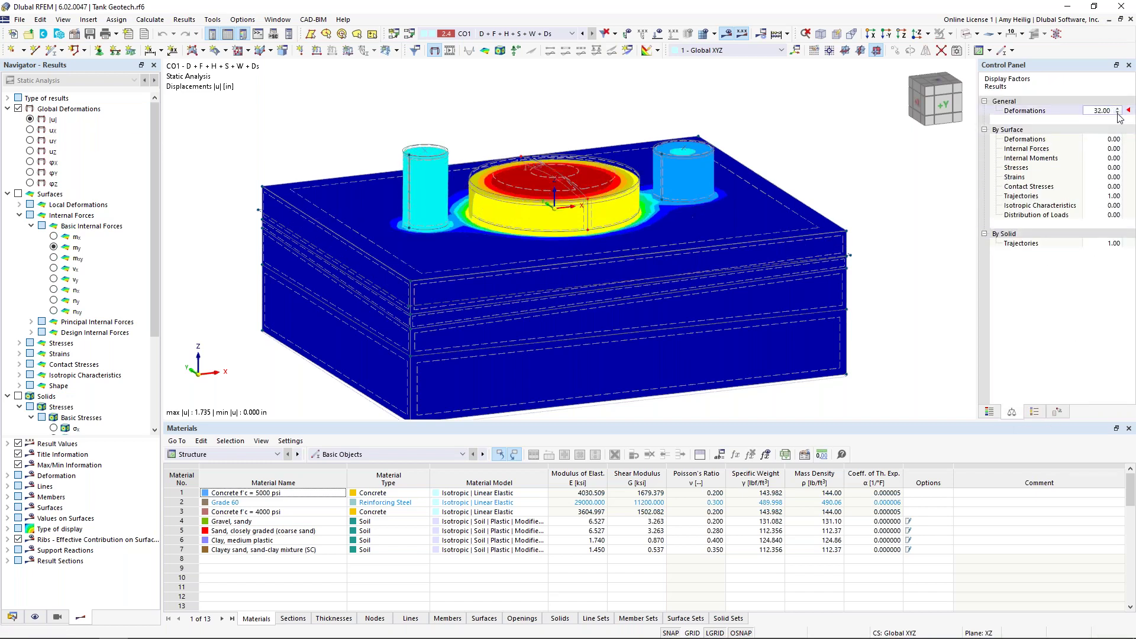
{"action": "left_click", "coordinate": [989, 411]}
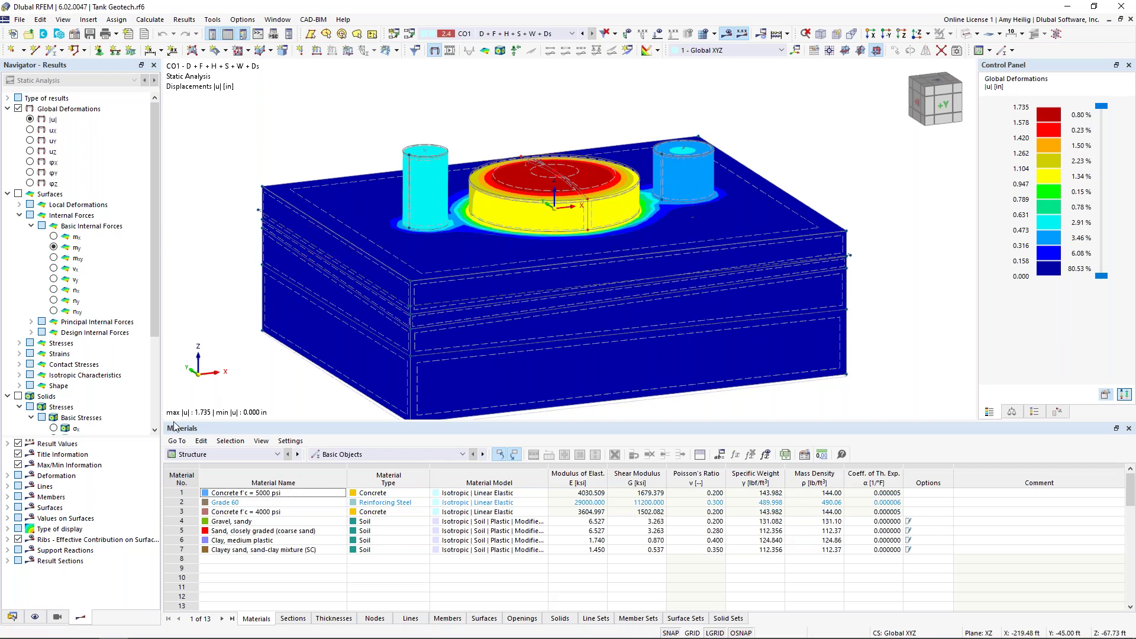
Step: Apply the user-defined view Tank Deflection Only and examine the soil displacement contours under the tanks
{"action": "left_click", "coordinate": [57, 617]}
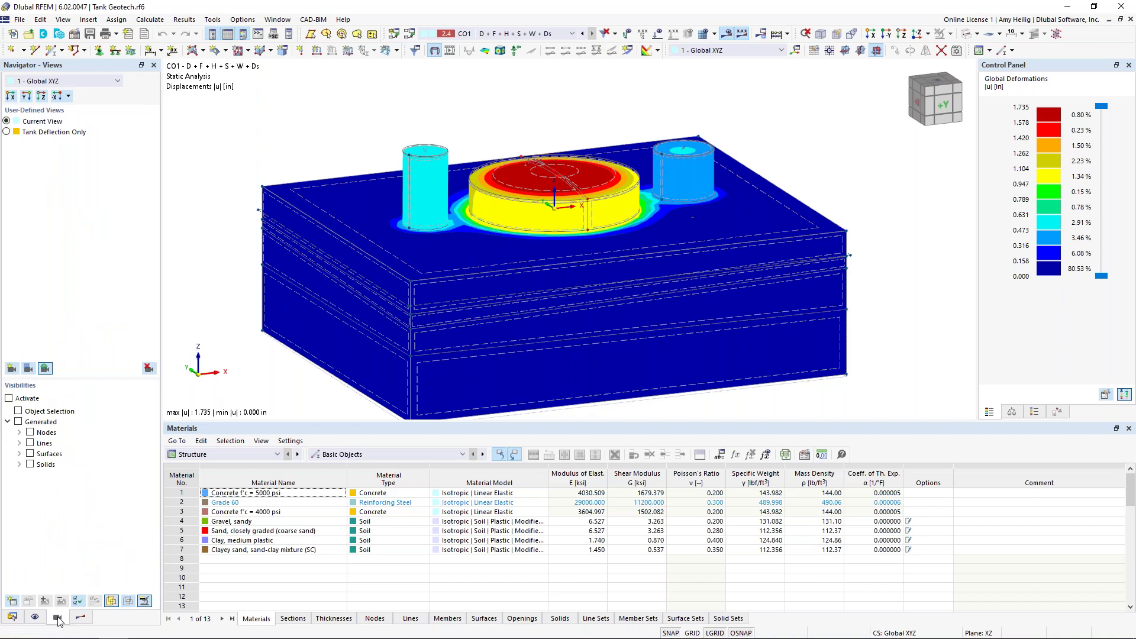
{"action": "left_click", "coordinate": [7, 133]}
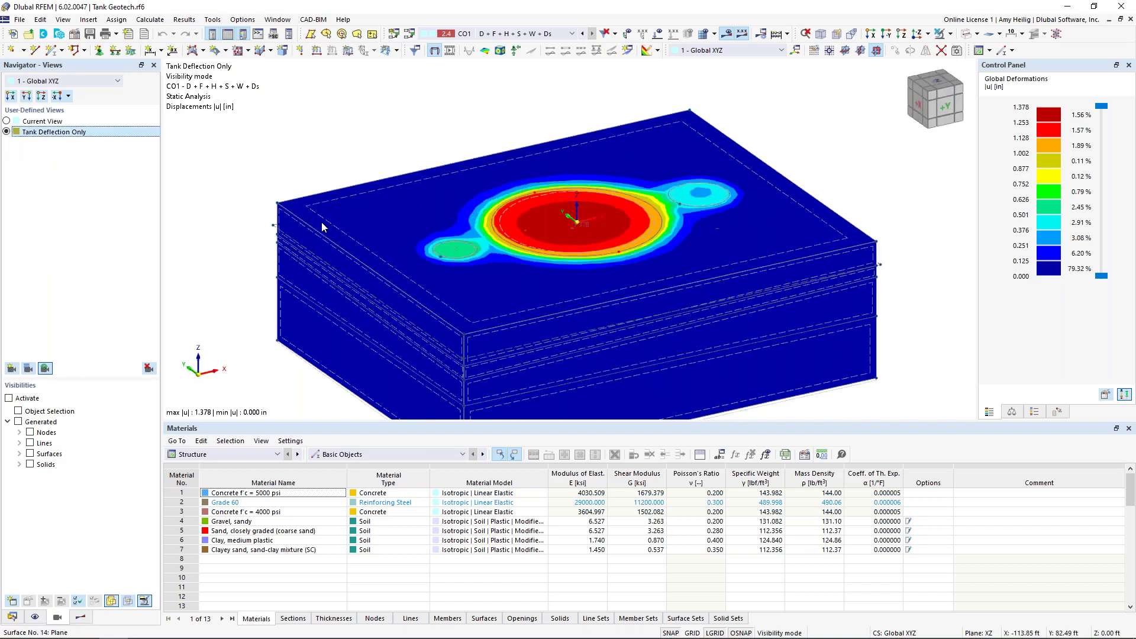
{"action": "middle_click_drag", "start_coordinate": [837, 361], "coordinate": [807, 313], "text": "ctrl"}
{"action": "scroll", "coordinate": [807, 312], "scroll_direction": "down", "scroll_amount": 1}
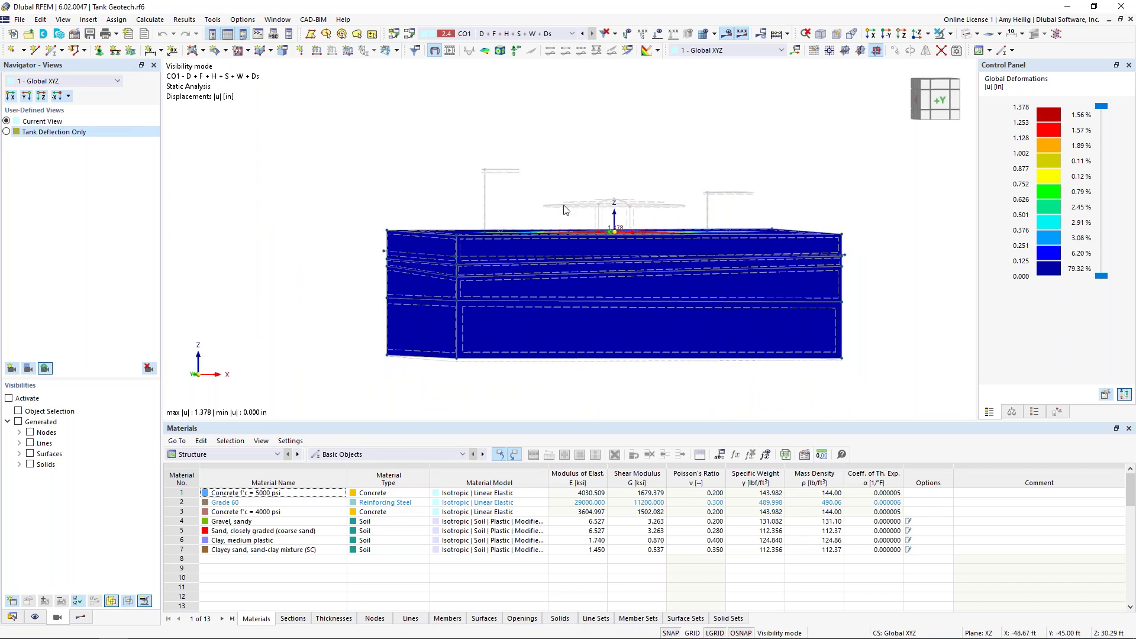
{"action": "middle_click_drag", "start_coordinate": [609, 214], "coordinate": [616, 288], "text": "ctrl"}
{"action": "scroll", "coordinate": [606, 253], "scroll_direction": "up", "scroll_amount": 2}
{"action": "scroll", "coordinate": [606, 253], "scroll_direction": "up", "scroll_amount": 2}
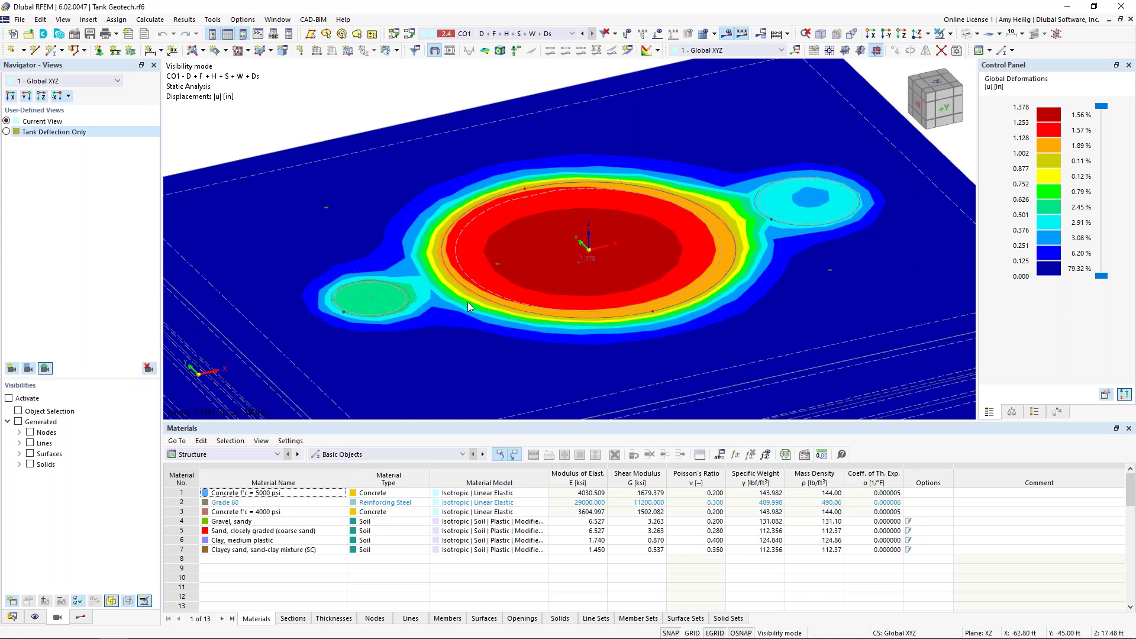
{"action": "scroll", "coordinate": [467, 301], "scroll_direction": "down", "scroll_amount": 1}
{"action": "middle_click_drag", "start_coordinate": [560, 371], "coordinate": [580, 310], "text": "ctrl"}
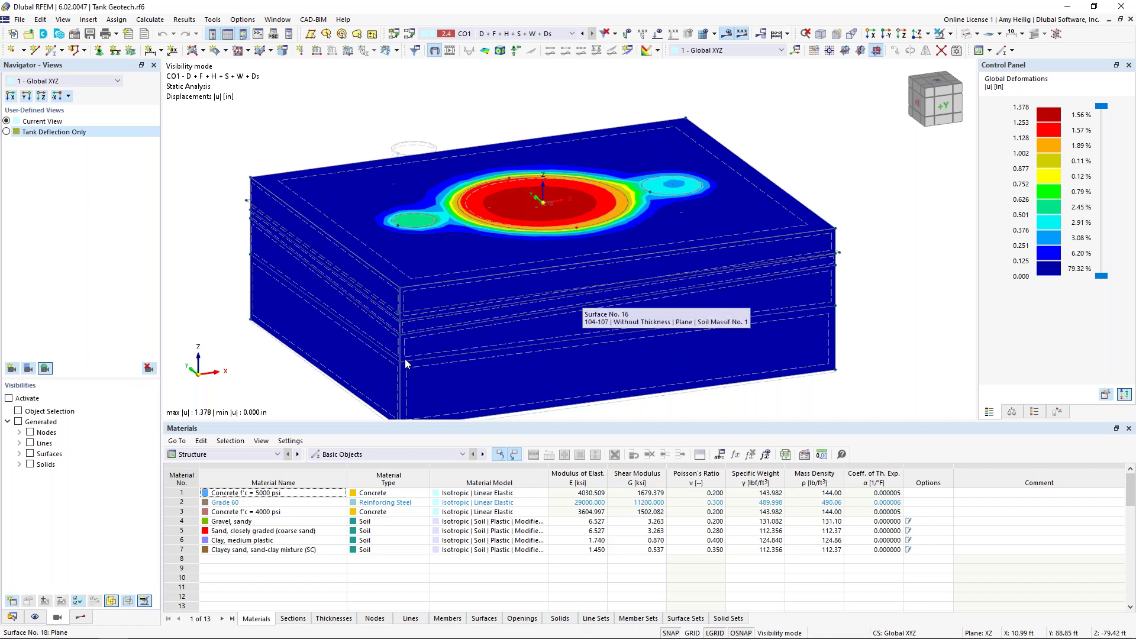
Step: Create a clipping plane of type Offset XYZ parallel to XZ through the global origin and set it active
{"action": "left_click", "coordinate": [12, 617]}
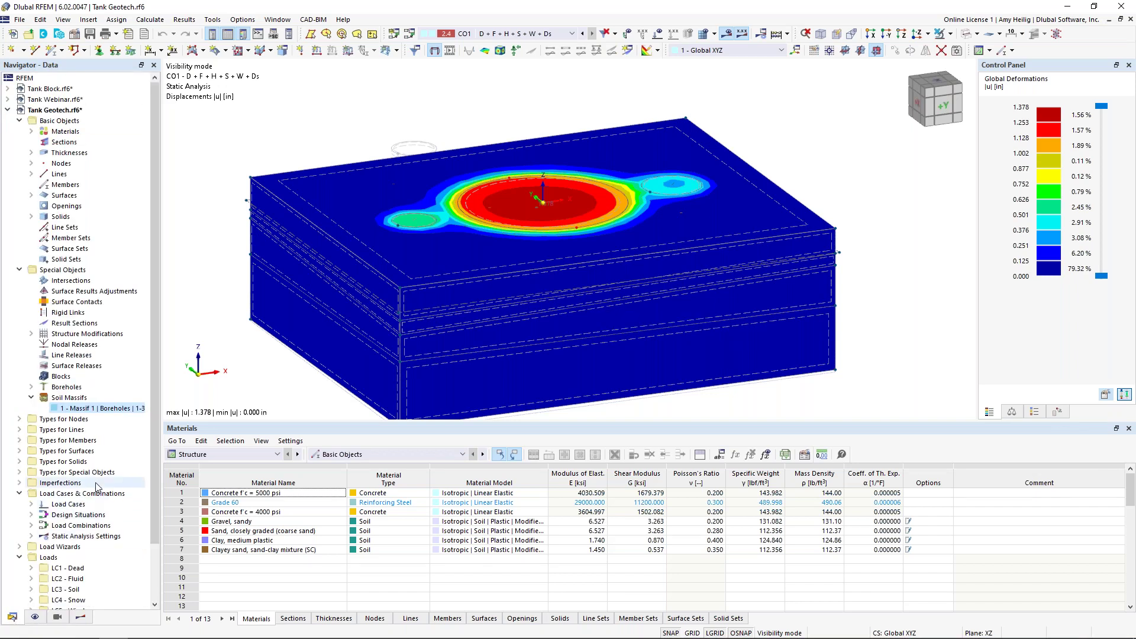
{"action": "scroll", "coordinate": [97, 486], "scroll_direction": "down", "scroll_amount": 2}
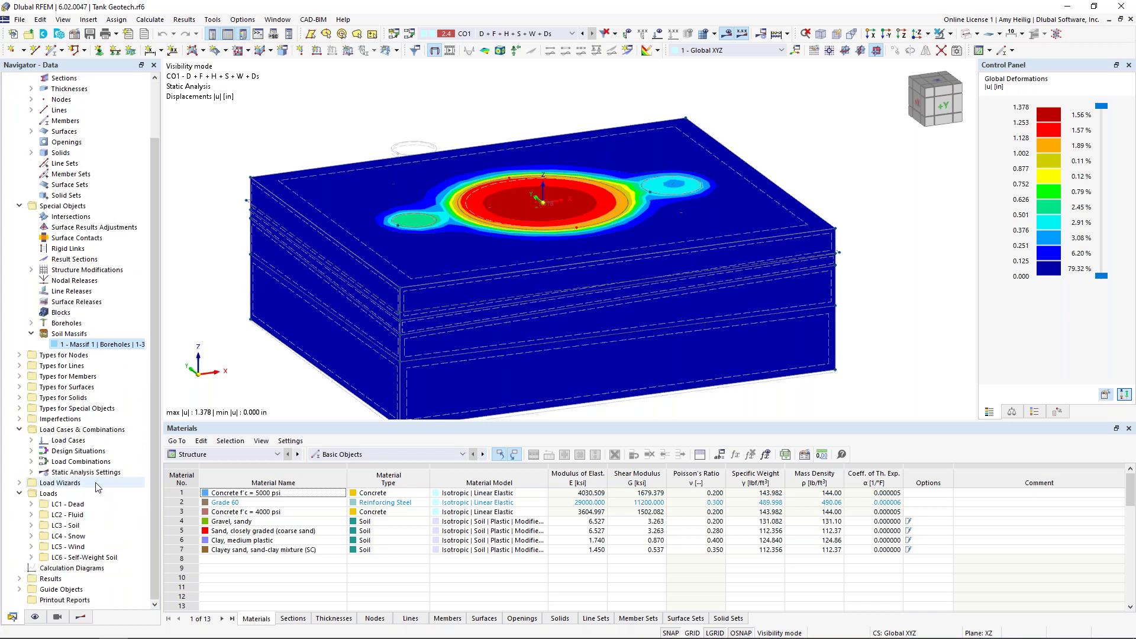
{"action": "left_click", "coordinate": [19, 589]}
{"action": "scroll", "coordinate": [89, 553], "scroll_direction": "down", "scroll_amount": 3}
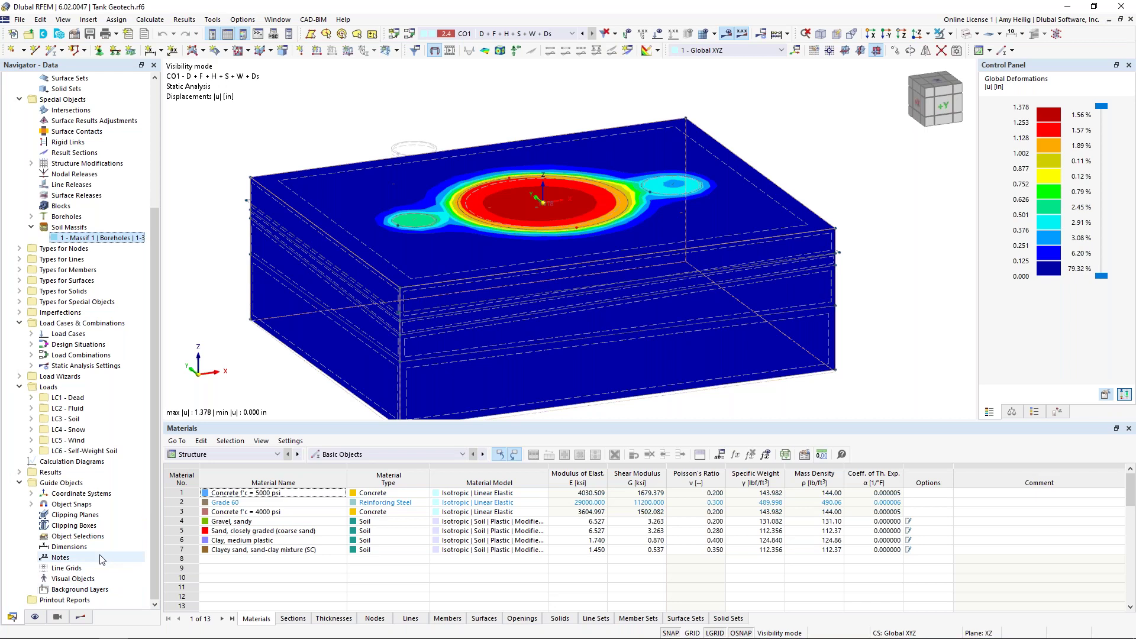
{"action": "right_click", "coordinate": [82, 520]}
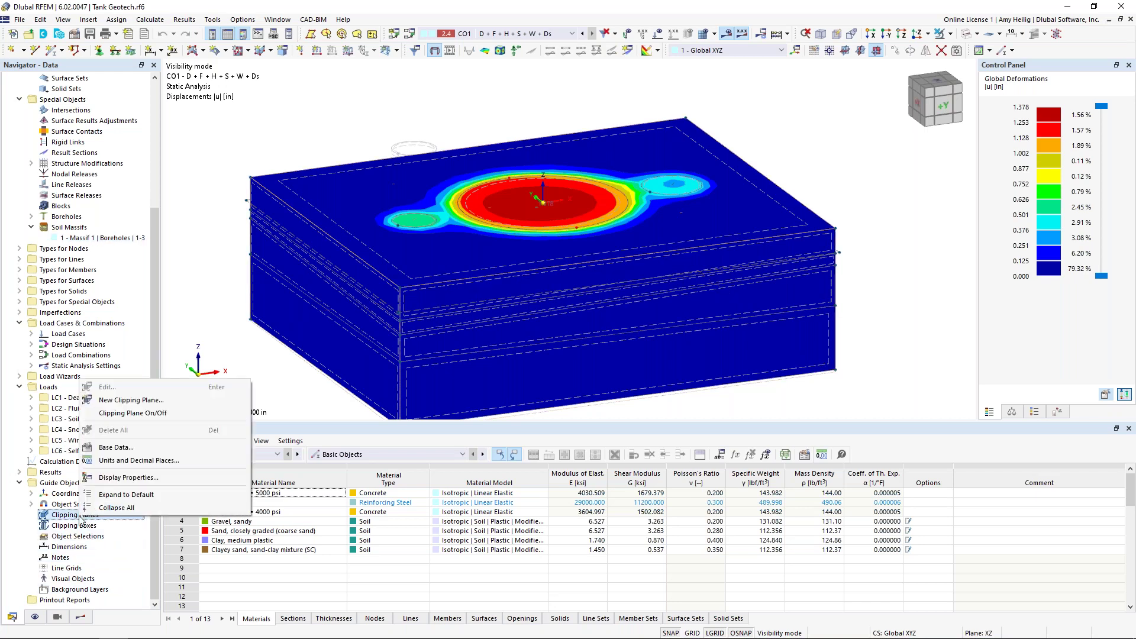
{"action": "left_click", "coordinate": [141, 401]}
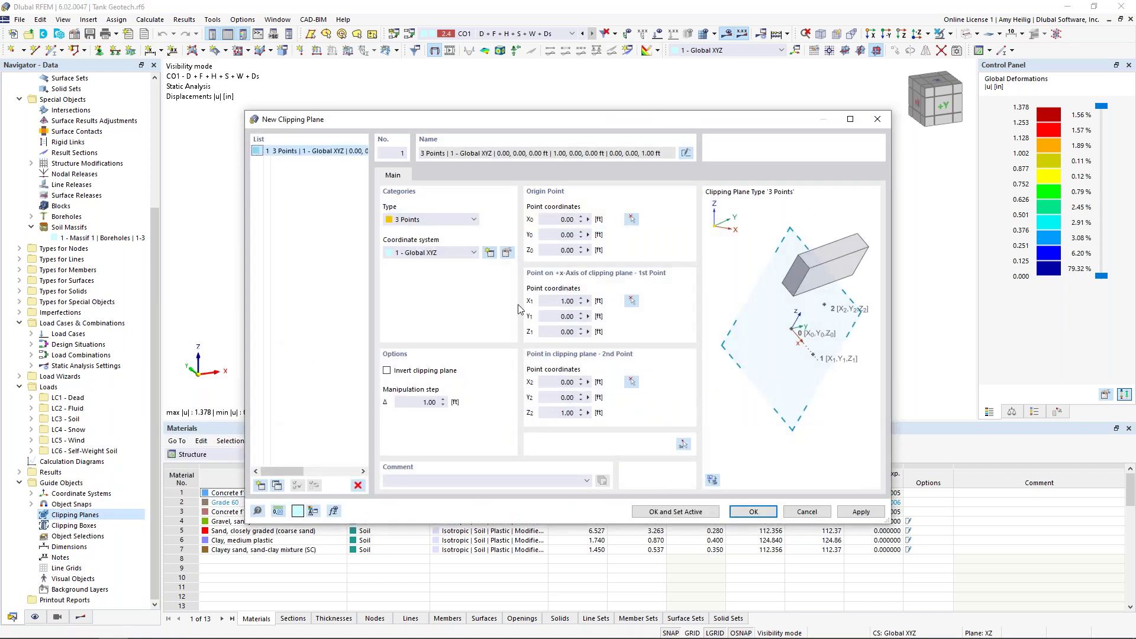
{"action": "left_click", "coordinate": [436, 221]}
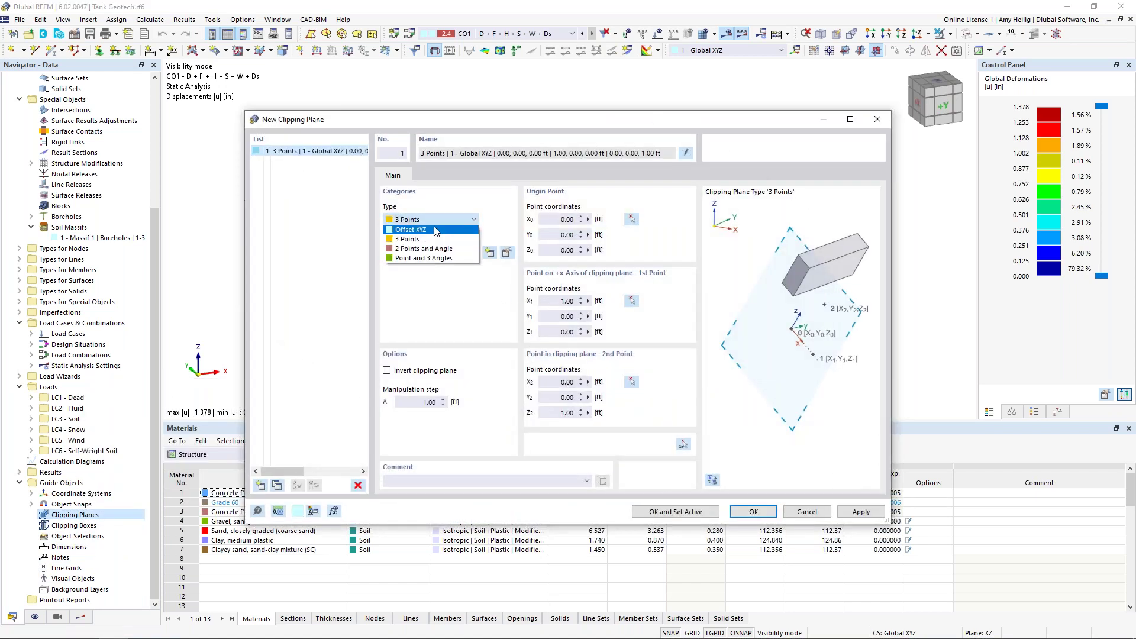
{"action": "left_click", "coordinate": [435, 230]}
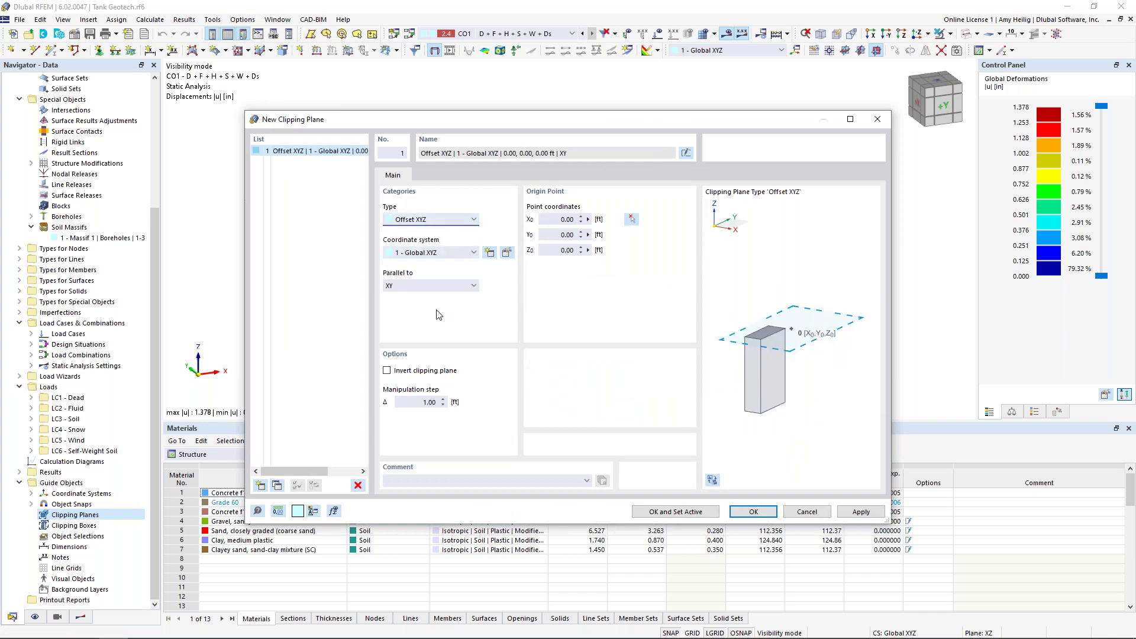
{"action": "left_click", "coordinate": [430, 287]}
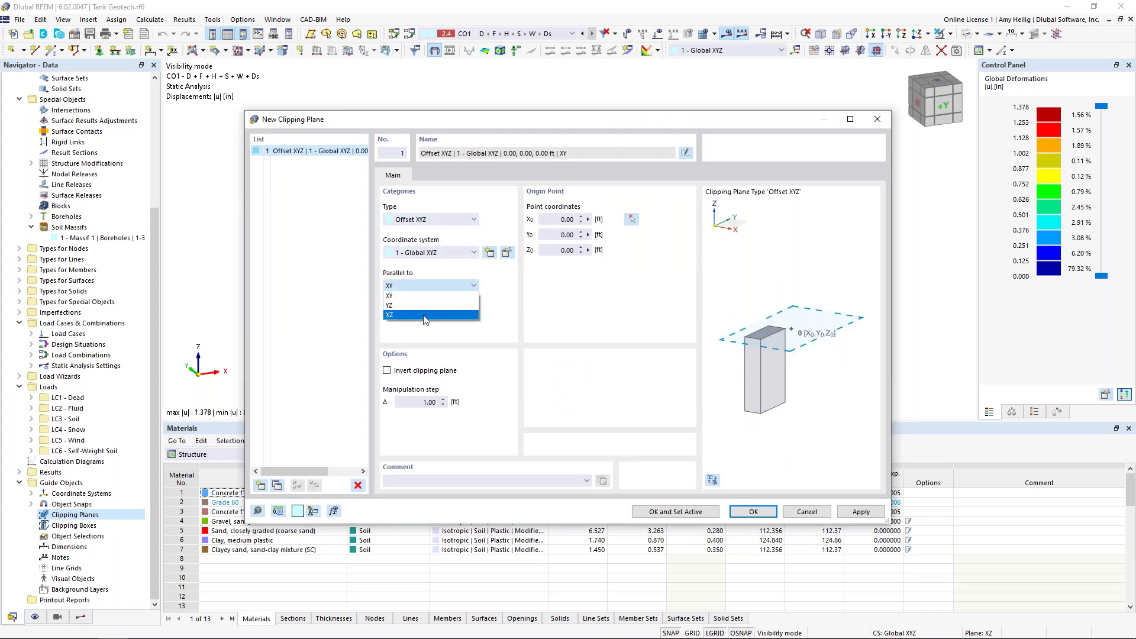
{"action": "left_click", "coordinate": [424, 318]}
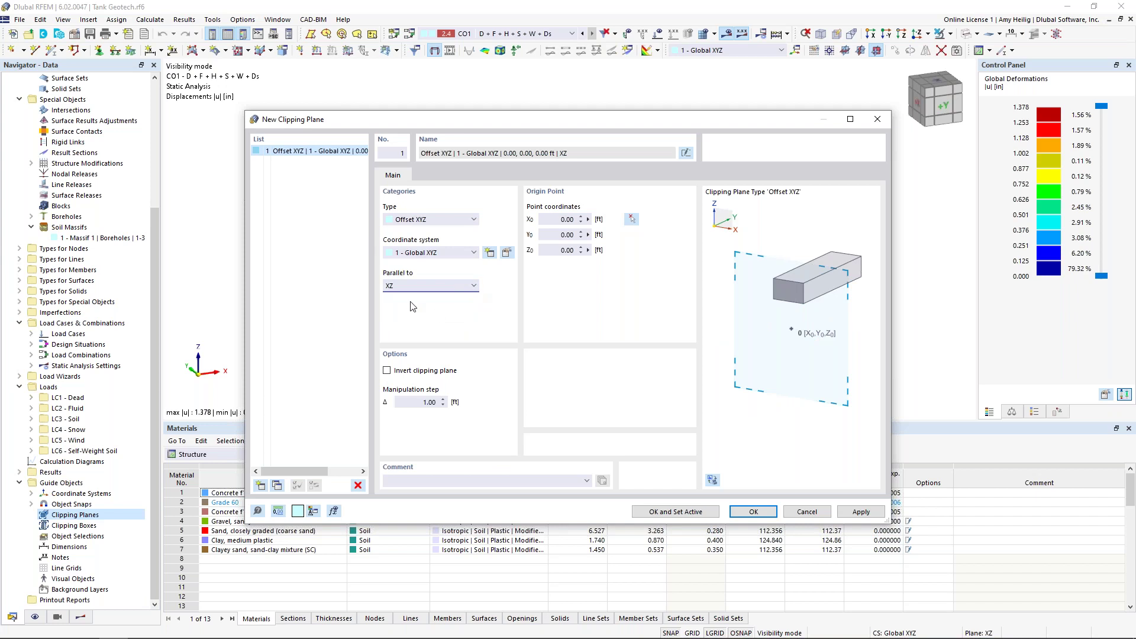
{"action": "left_click", "coordinate": [701, 512]}
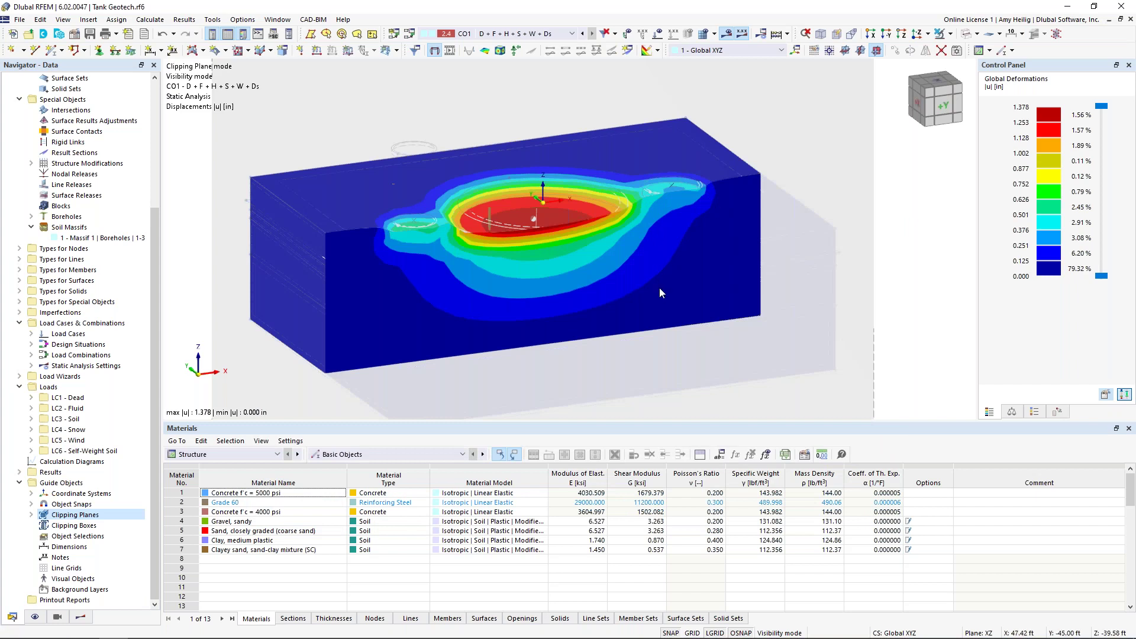
Step: Examine the displacement contours on the cut face beneath the tanks, from the front and at an angle
{"action": "middle_click_drag", "start_coordinate": [658, 287], "coordinate": [602, 245], "text": "ctrl"}
{"action": "scroll", "coordinate": [552, 276], "scroll_direction": "up", "scroll_amount": 3}
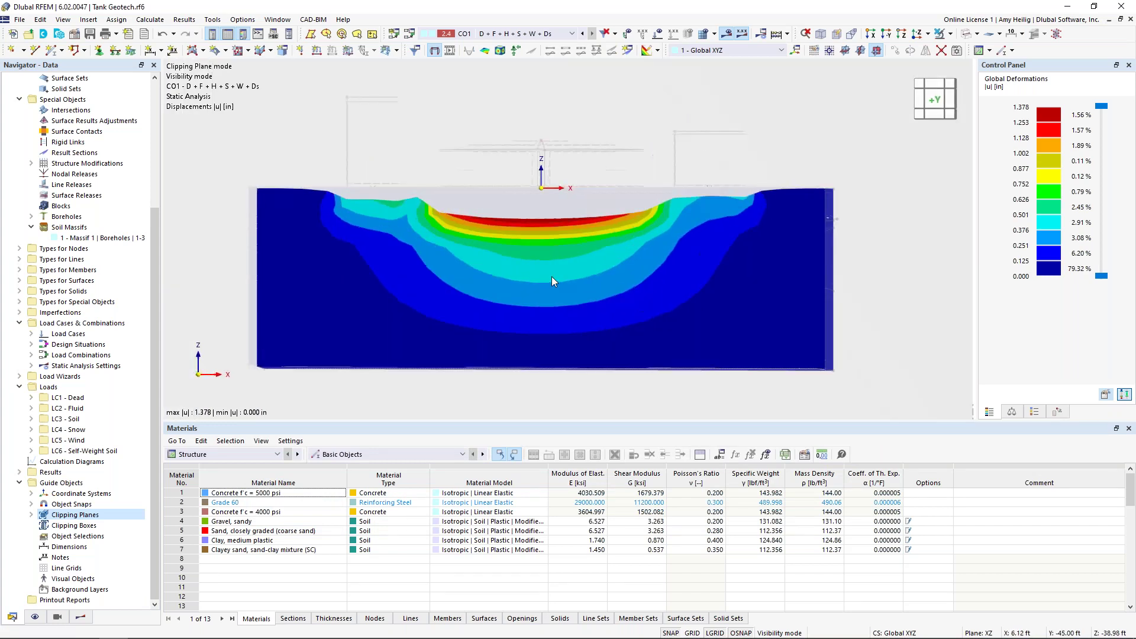
{"action": "scroll", "coordinate": [513, 265], "scroll_direction": "down", "scroll_amount": 1}
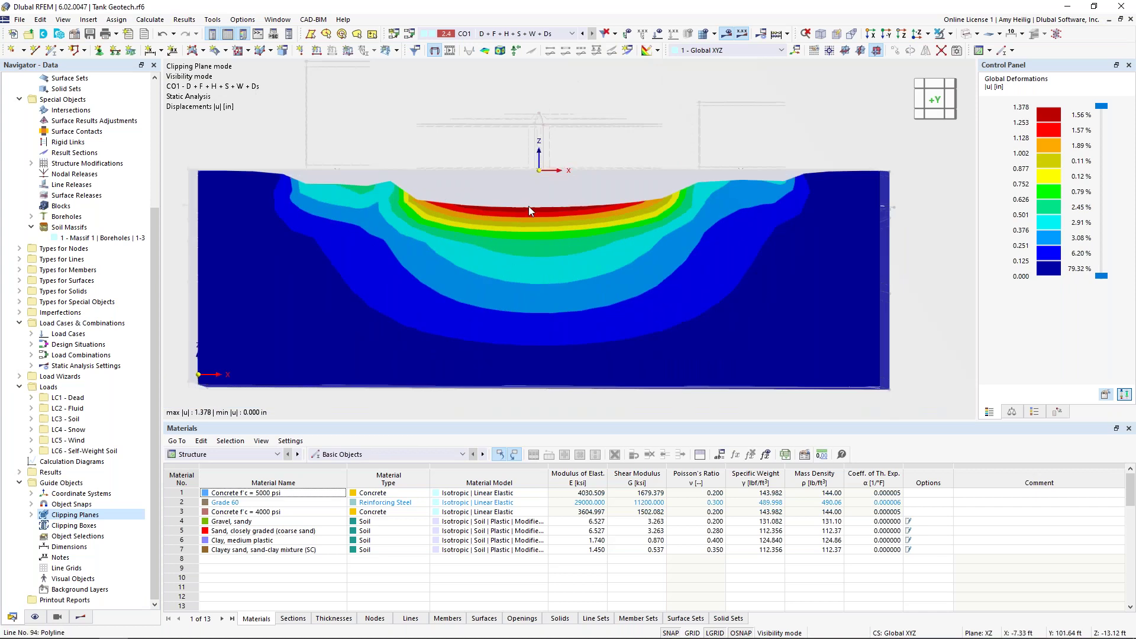
{"action": "scroll", "coordinate": [528, 206], "scroll_direction": "down", "scroll_amount": 1}
{"action": "middle_click_drag", "start_coordinate": [421, 249], "coordinate": [481, 290], "text": "ctrl"}
{"action": "scroll", "coordinate": [480, 289], "scroll_direction": "down", "scroll_amount": 2}
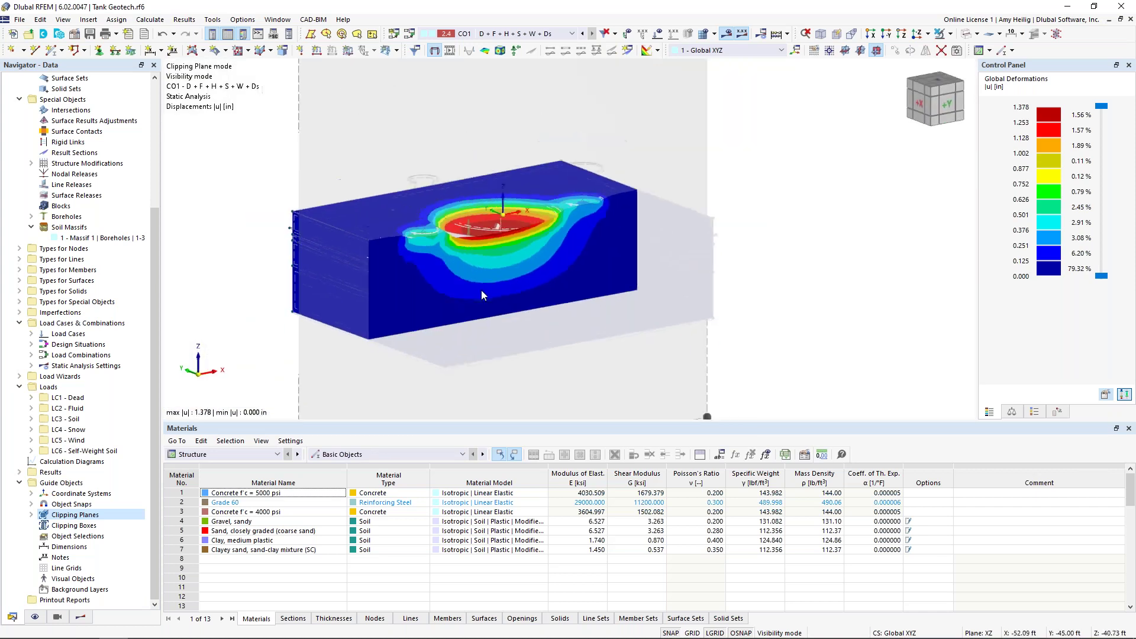
{"action": "scroll", "coordinate": [512, 232], "scroll_direction": "down", "scroll_amount": 1}
{"action": "middle_click_drag", "start_coordinate": [453, 168], "coordinate": [453, 186]}
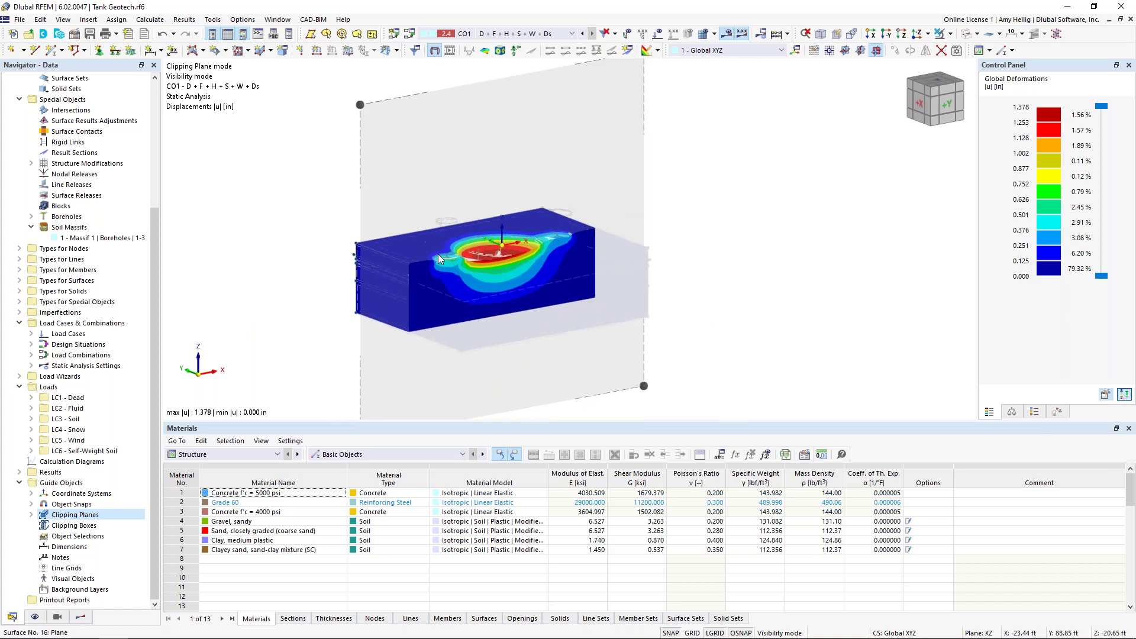
Step: Shrink the Materials table to enlarge the model area and slide the clipping plane through the soil
{"action": "scroll", "coordinate": [439, 257], "scroll_direction": "up", "scroll_amount": 2}
{"action": "scroll", "coordinate": [438, 258], "scroll_direction": "down", "scroll_amount": 1}
{"action": "left_click_drag", "start_coordinate": [524, 423], "coordinate": [524, 527]}
{"action": "mouse_move", "coordinate": [349, 127]}
{"action": "left_mouse_down"}
{"action": "mouse_move", "coordinate": [364, 145]}
{"action": "mouse_move", "coordinate": [346, 127]}
{"action": "left_mouse_up"}
Step: Set the general display factor for deformations to 8.00
{"action": "left_click", "coordinate": [1016, 518]}
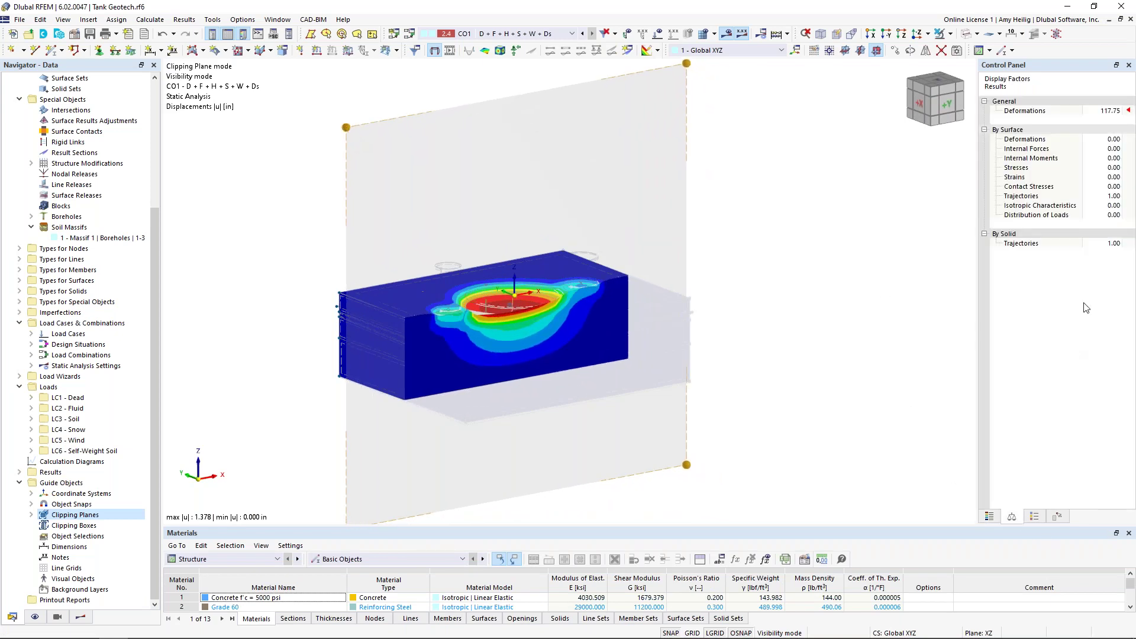
{"action": "left_click", "coordinate": [1110, 111]}
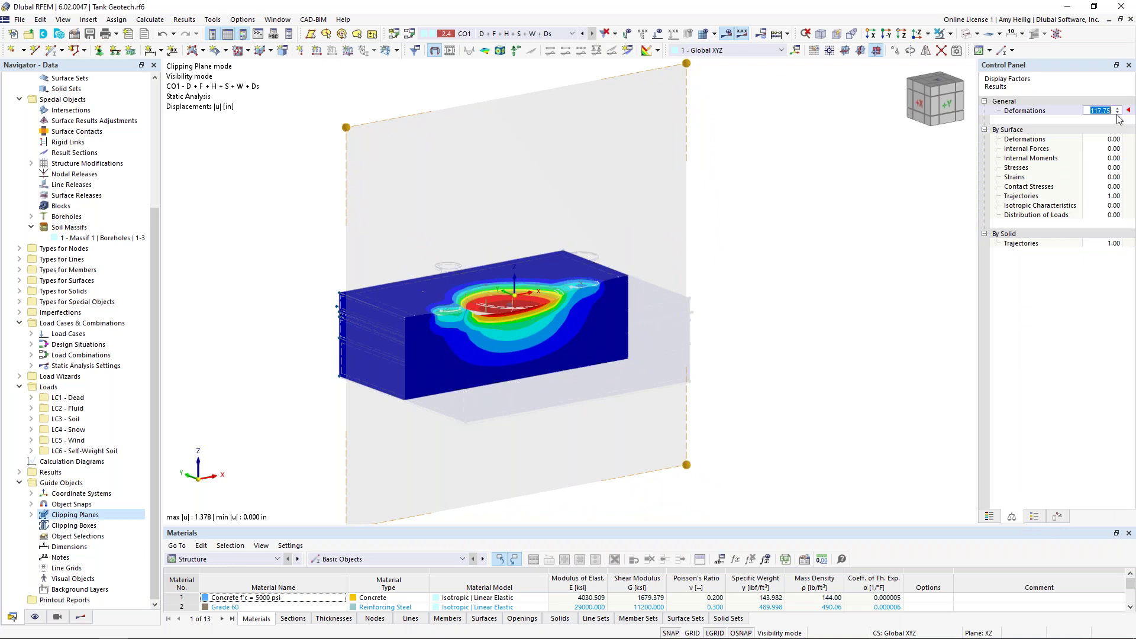
{"action": "type", "text": "8"}
{"action": "key", "text": "Return"}
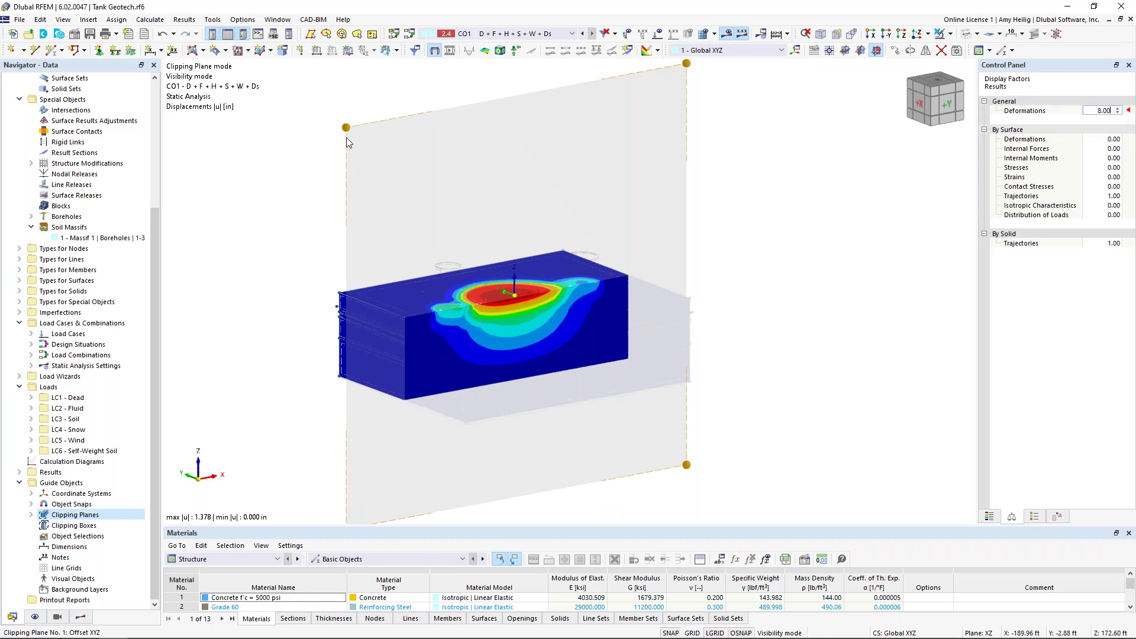
Step: Slide the clipping plane through the soil massif and examine the displacement contours in the front section view
{"action": "mouse_move", "coordinate": [353, 135]}
{"action": "left_mouse_down"}
{"action": "mouse_move", "coordinate": [320, 114]}
{"action": "mouse_move", "coordinate": [379, 166]}
{"action": "mouse_move", "coordinate": [338, 123]}
{"action": "mouse_move", "coordinate": [359, 142]}
{"action": "mouse_move", "coordinate": [325, 137]}
{"action": "mouse_move", "coordinate": [350, 137]}
{"action": "left_mouse_up"}
{"action": "middle_click_drag", "start_coordinate": [822, 374], "coordinate": [705, 337], "text": "ctrl"}
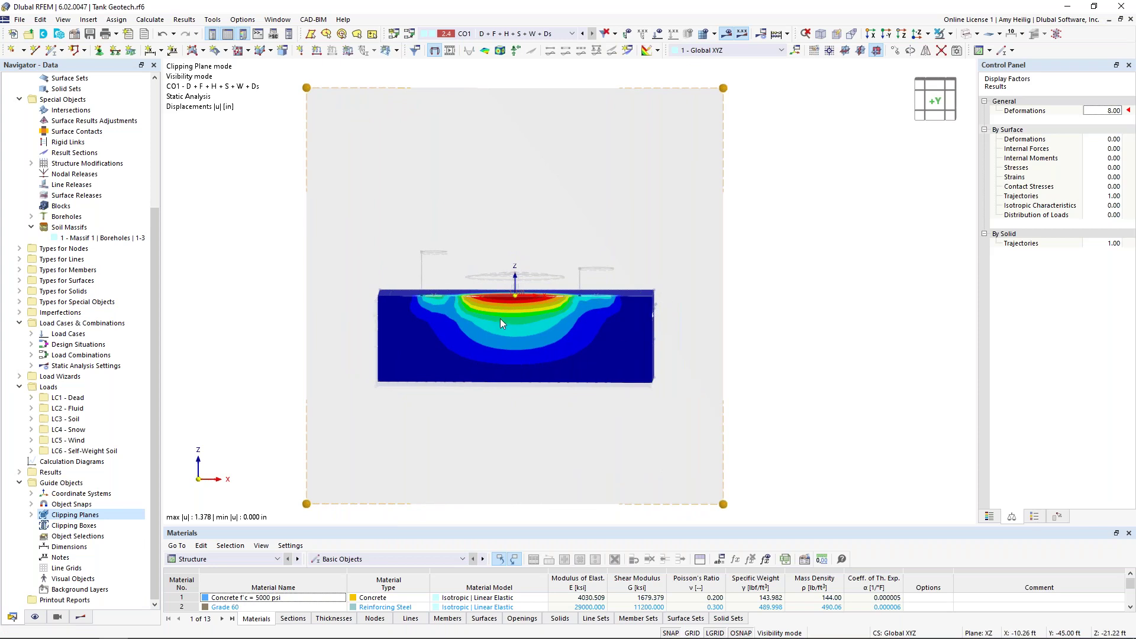
{"action": "scroll", "coordinate": [500, 315], "scroll_direction": "up", "scroll_amount": 5}
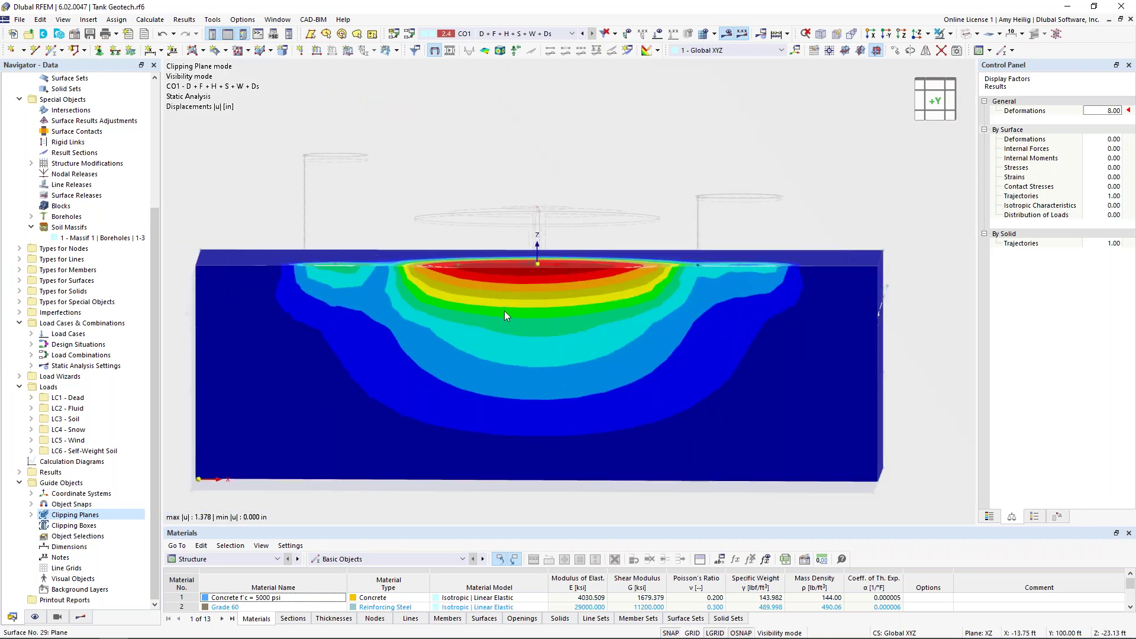
{"action": "scroll", "coordinate": [504, 310], "scroll_direction": "down", "scroll_amount": 1}
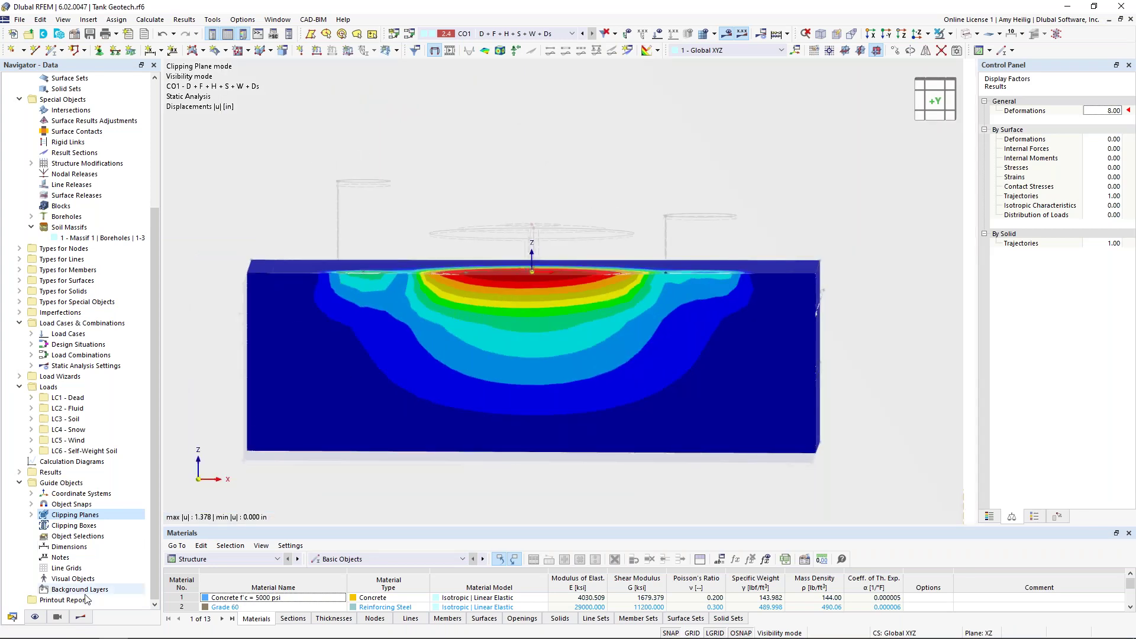
Step: Display the basic stresses σz of the solids instead of the global deformations
{"action": "left_click", "coordinate": [81, 617]}
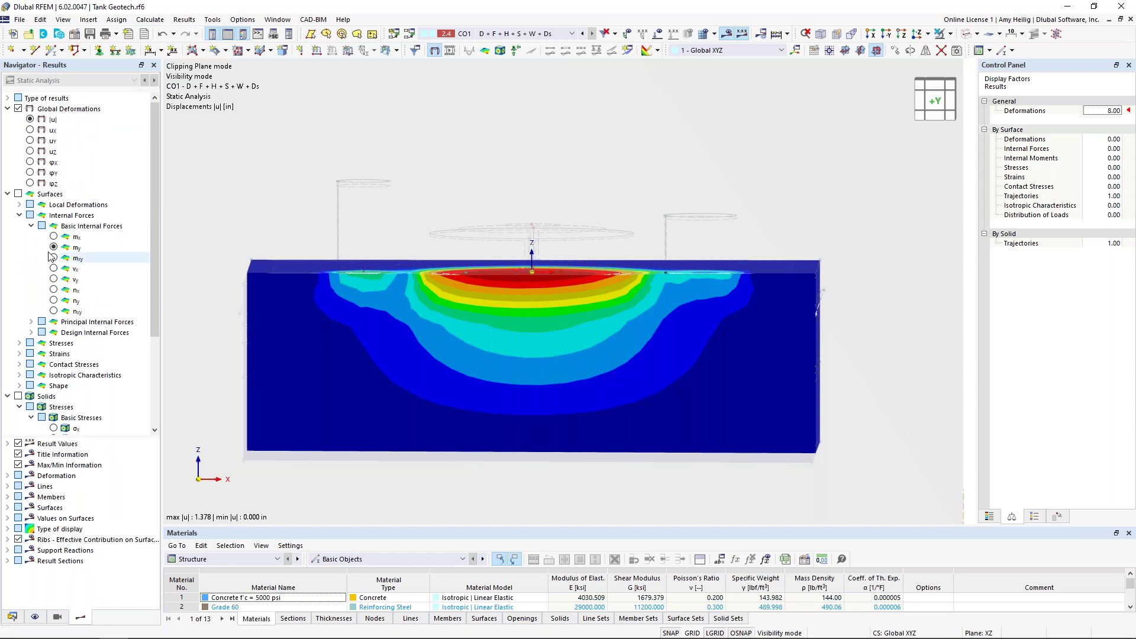
{"action": "left_click", "coordinate": [8, 195]}
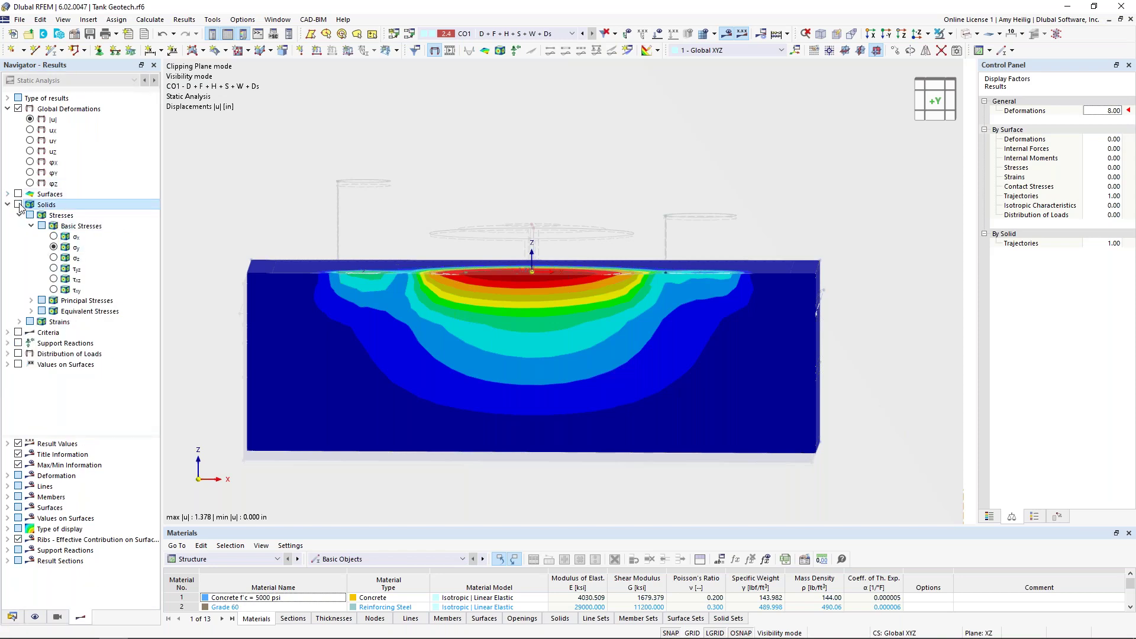
{"action": "left_click", "coordinate": [18, 205]}
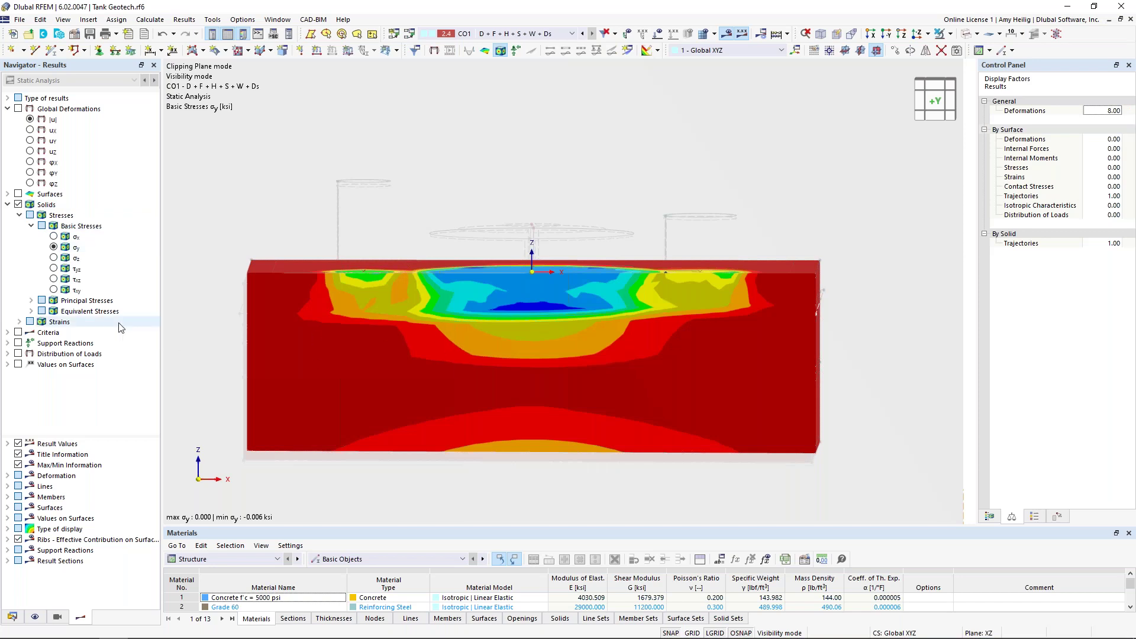
{"action": "left_click", "coordinate": [54, 258]}
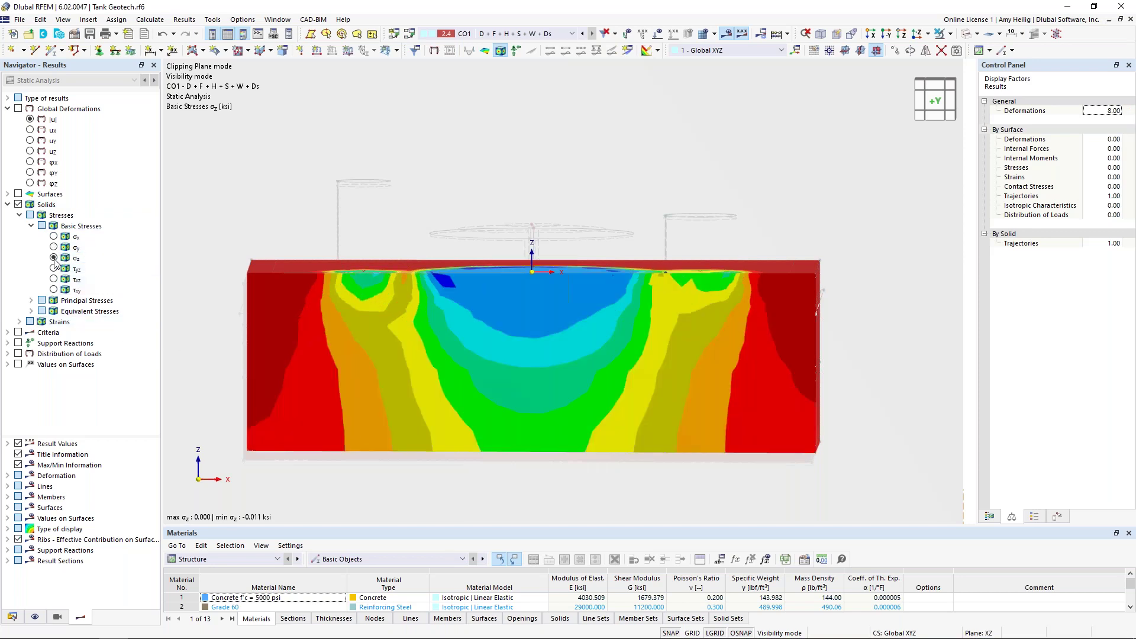
Step: Examine the σz stress distribution in the soil beneath the tanks, moving the clipping plane through the massif
{"action": "middle_click_drag", "start_coordinate": [487, 342], "coordinate": [491, 348]}
{"action": "scroll", "coordinate": [498, 349], "scroll_direction": "up", "scroll_amount": 2}
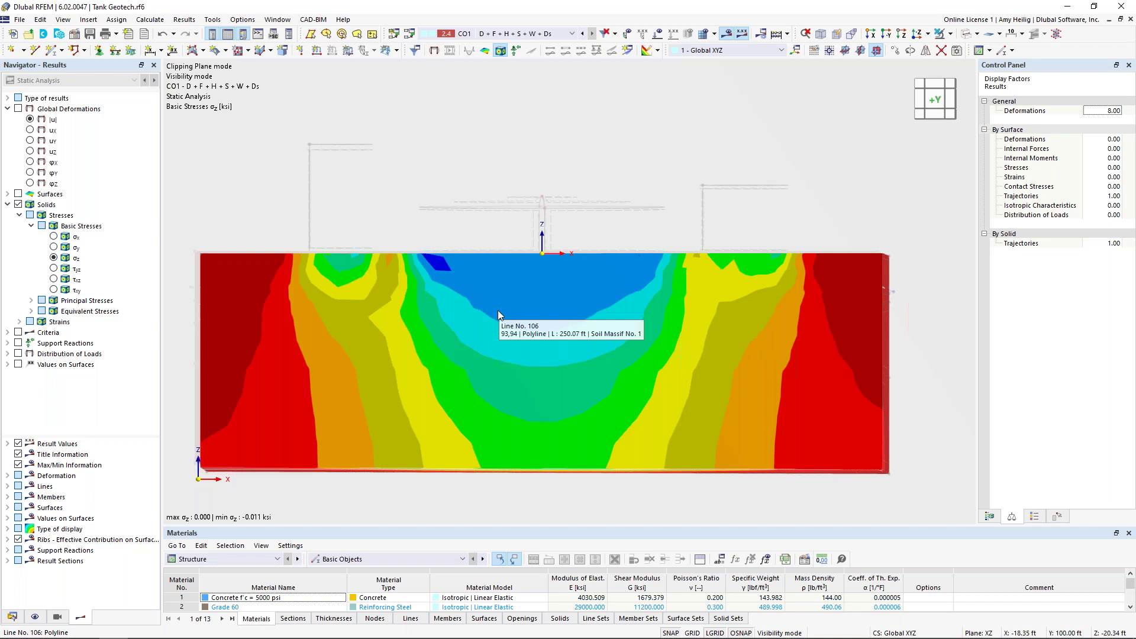
{"action": "scroll", "coordinate": [452, 282], "scroll_direction": "down", "scroll_amount": 2}
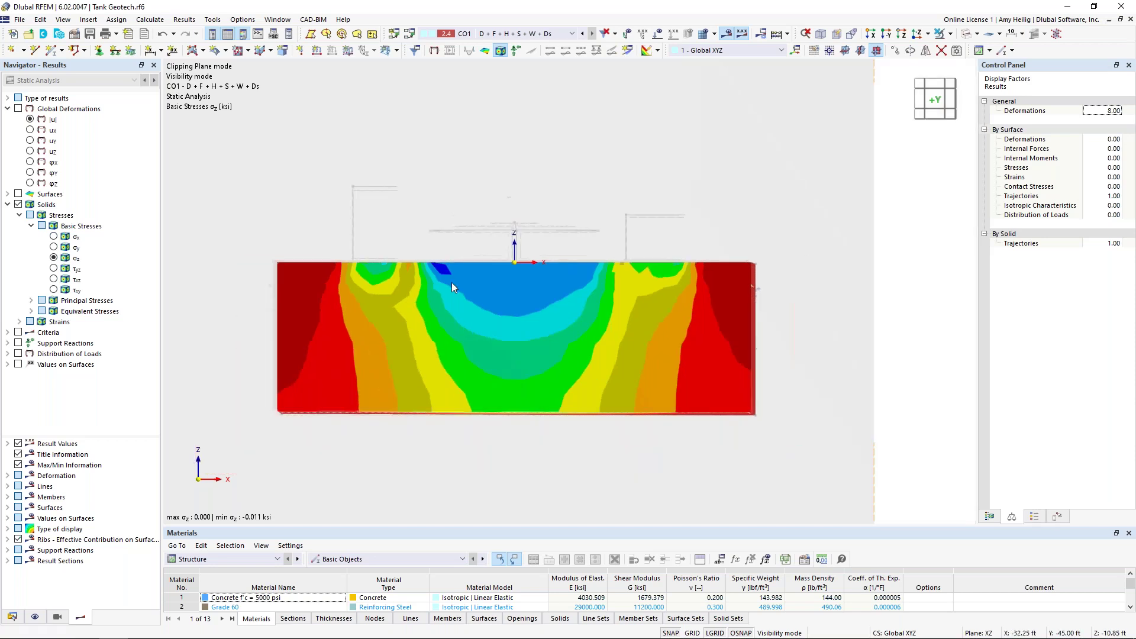
{"action": "middle_click_drag", "start_coordinate": [439, 294], "coordinate": [490, 318], "text": "ctrl"}
{"action": "scroll", "coordinate": [490, 318], "scroll_direction": "down", "scroll_amount": 3}
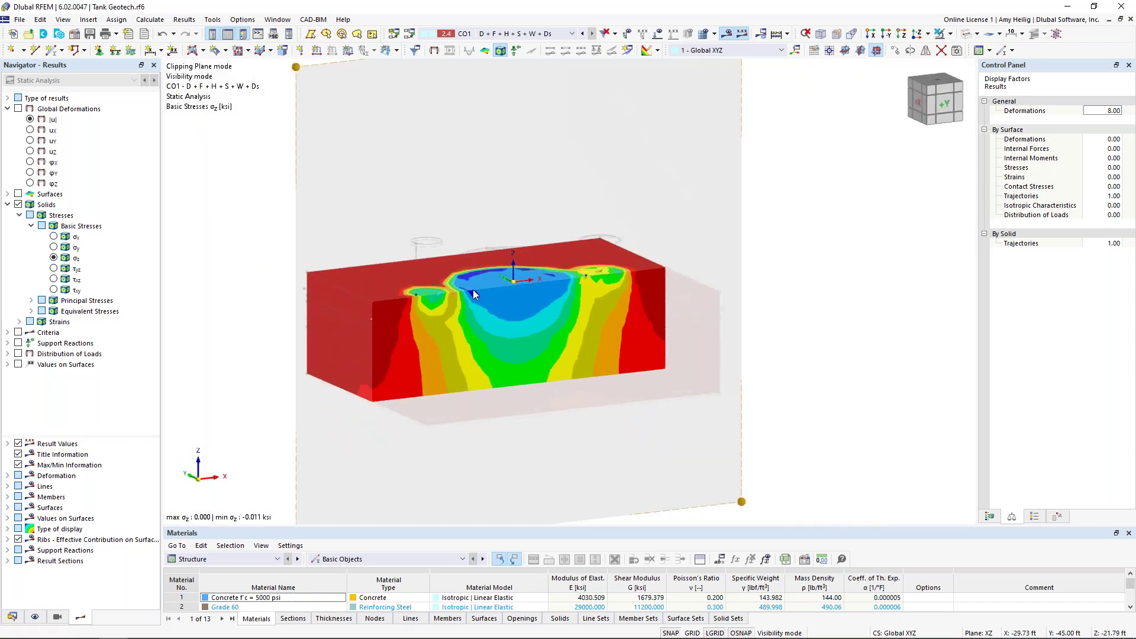
{"action": "left_click_drag", "start_coordinate": [297, 71], "coordinate": [288, 107]}
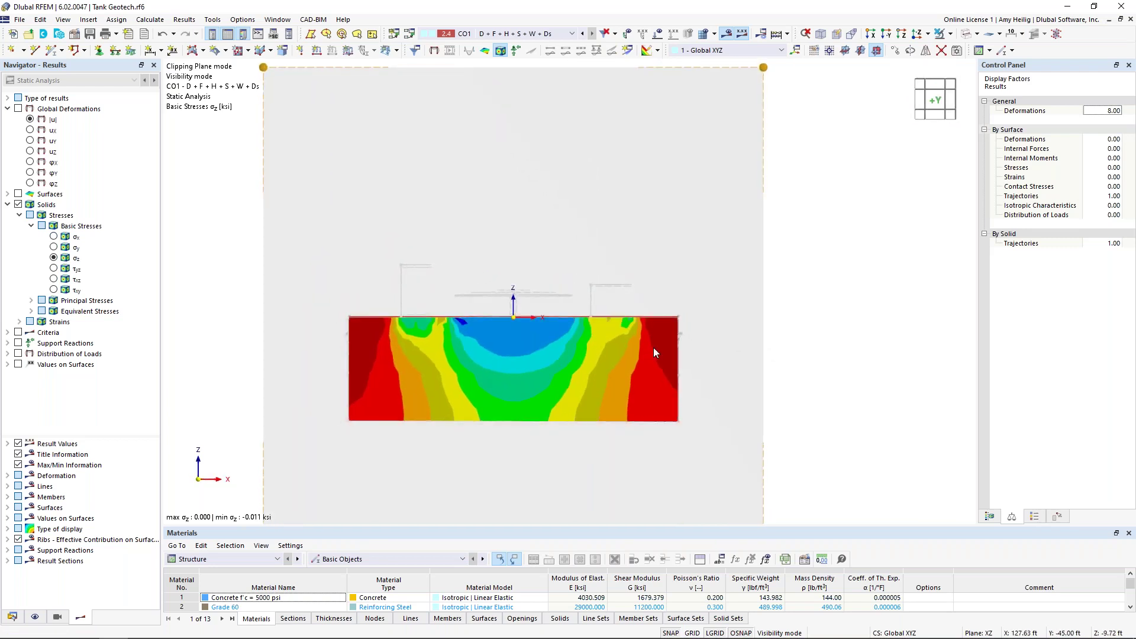
{"action": "scroll", "coordinate": [528, 402], "scroll_direction": "down", "scroll_amount": 2}
{"action": "scroll", "coordinate": [531, 403], "scroll_direction": "up", "scroll_amount": 1}
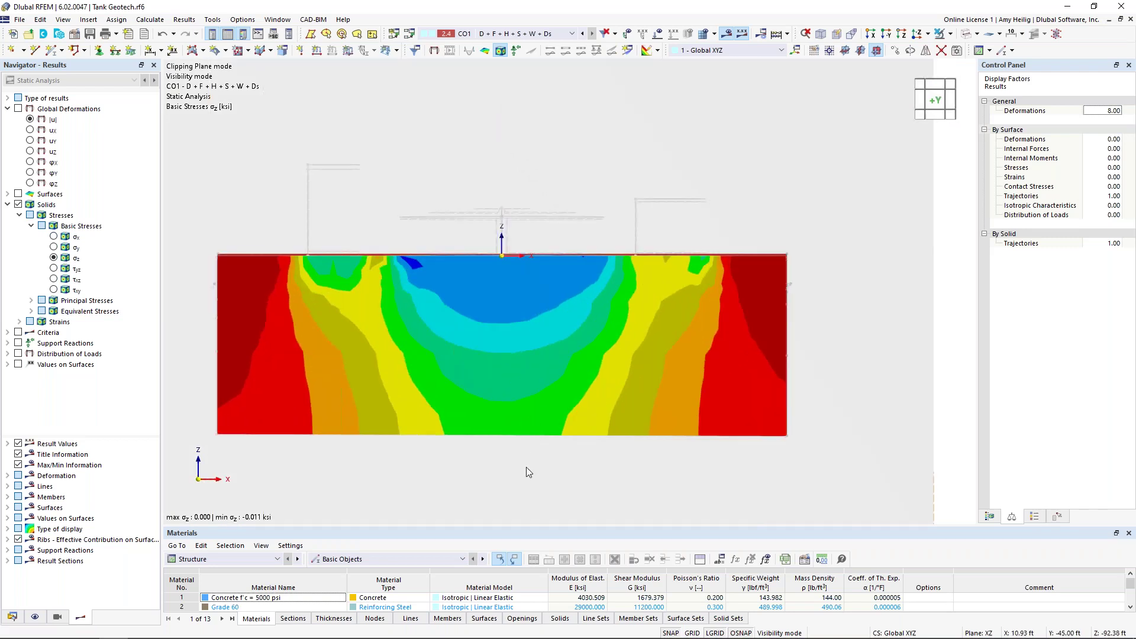
{"action": "scroll", "coordinate": [552, 450], "scroll_direction": "up", "scroll_amount": 2}
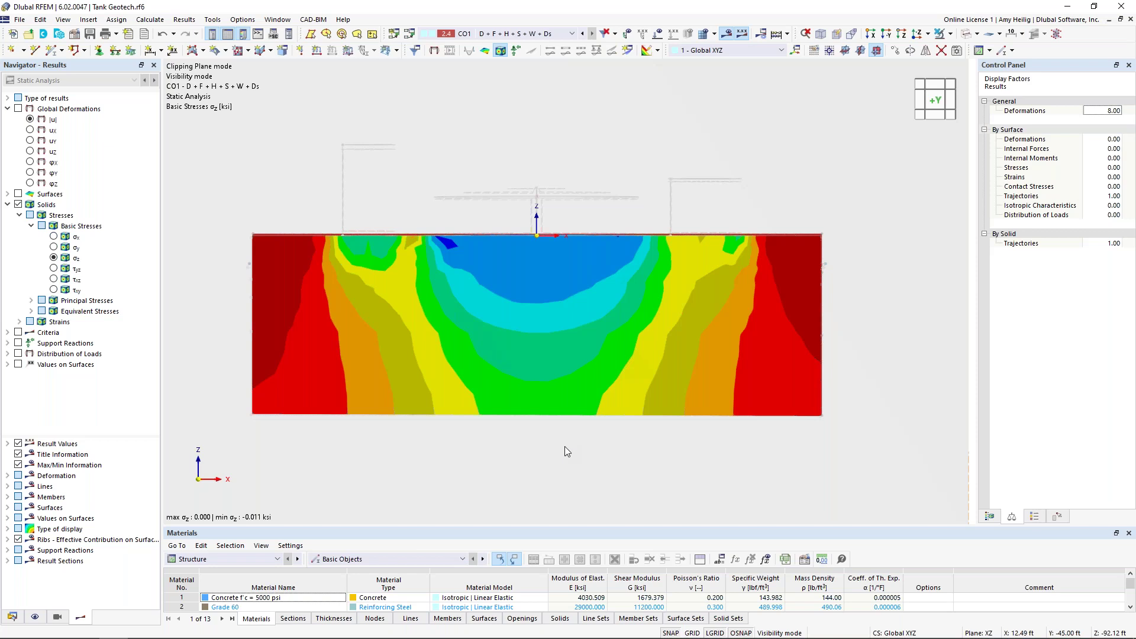
Step: Switch to the running PowerPoint slide show of the tank design presentation
{"action": "key", "text": "super+Tab"}
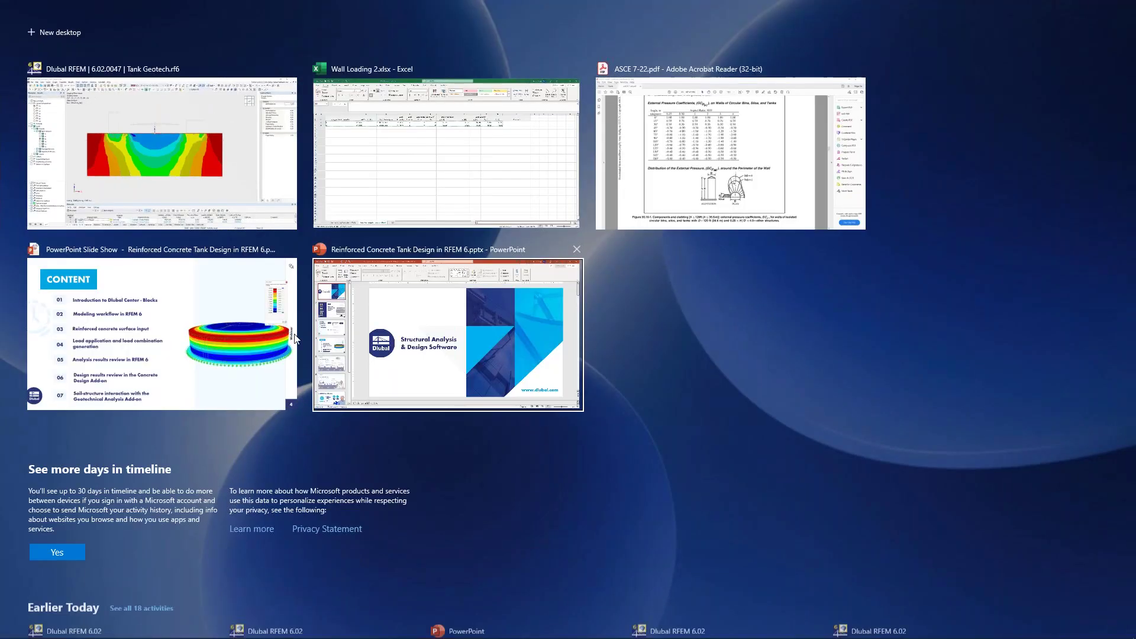
{"action": "left_click", "coordinate": [261, 333]}
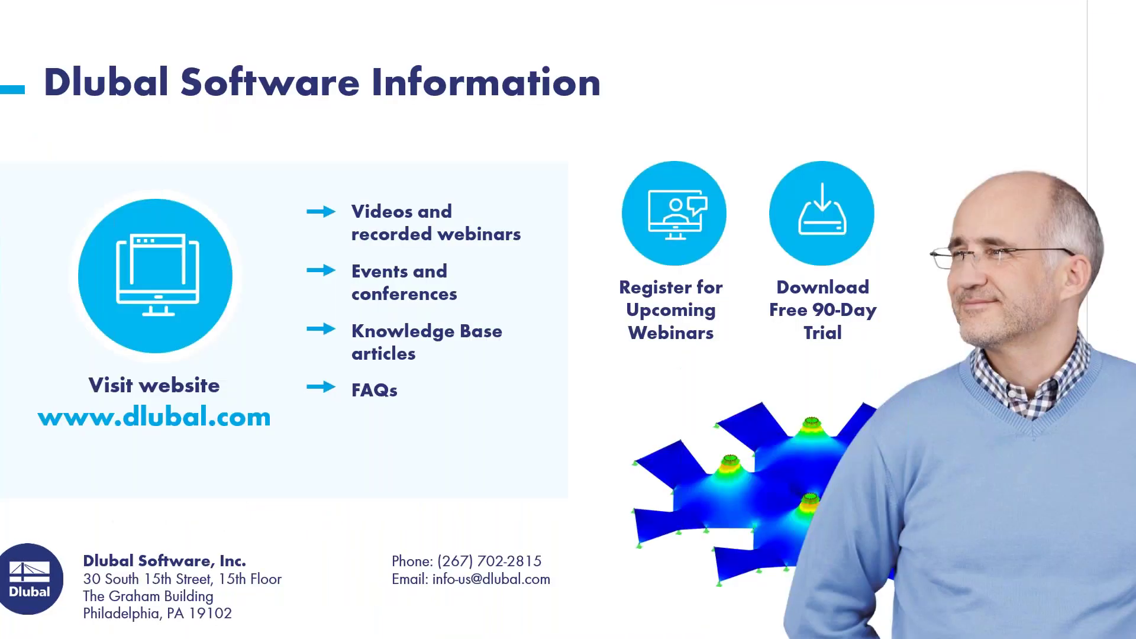